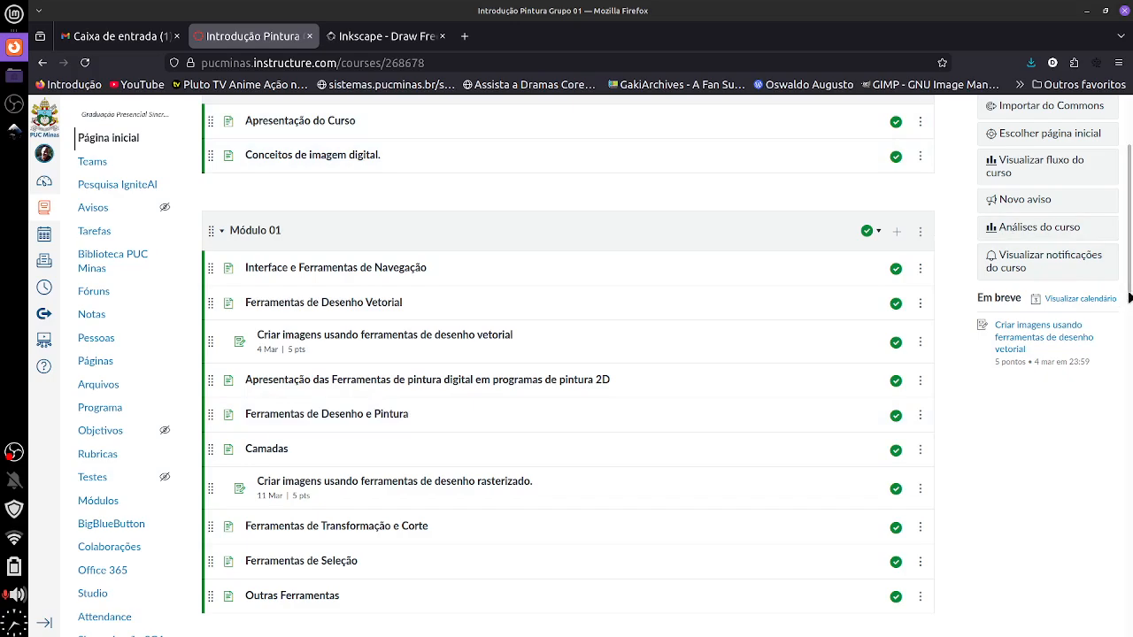
Read the Módulo 00 page 'Conceitos de imagem digital.' and return to the module list
{"action": "scroll", "coordinate": [723, 209], "scroll_direction": "up", "scroll_amount": 1}
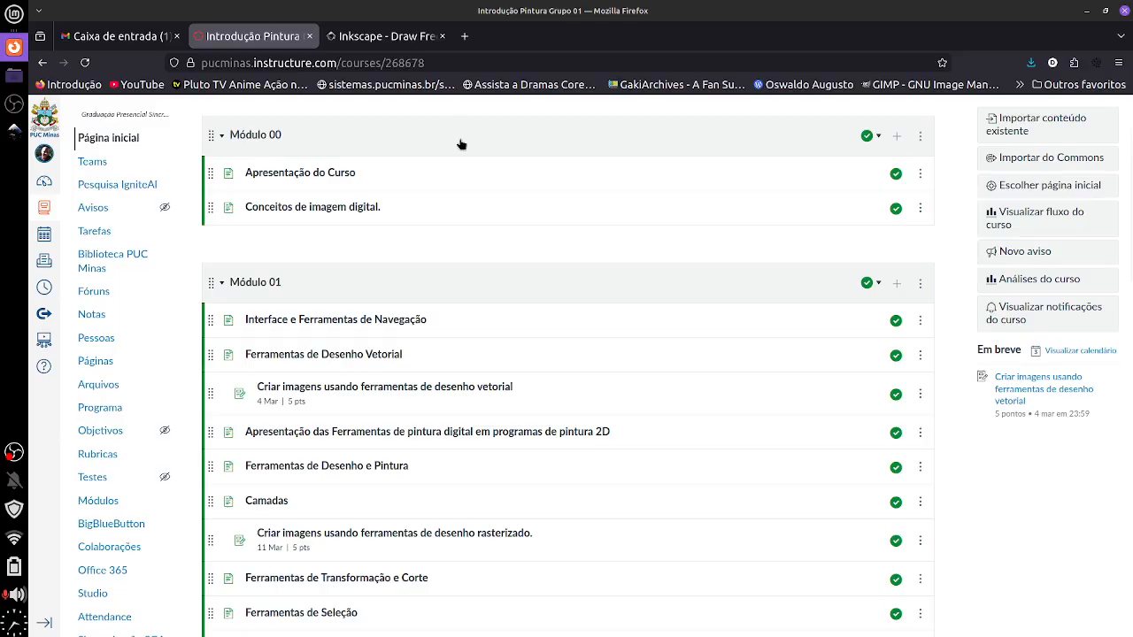
{"action": "left_click", "coordinate": [308, 209]}
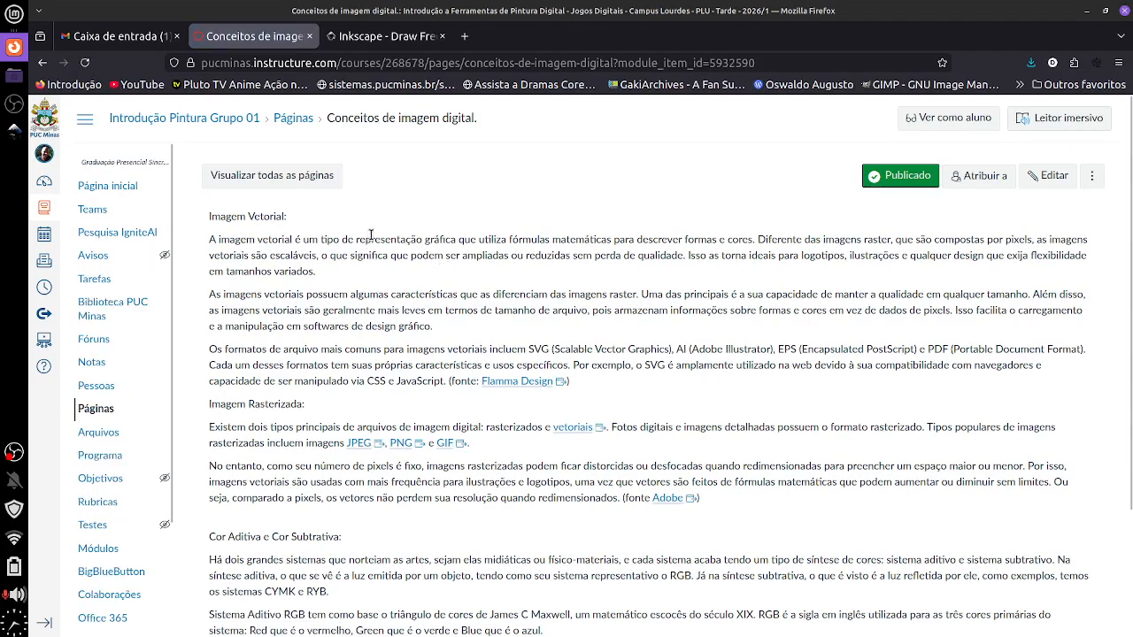
{"action": "scroll", "coordinate": [383, 361], "scroll_direction": "down", "scroll_amount": 3}
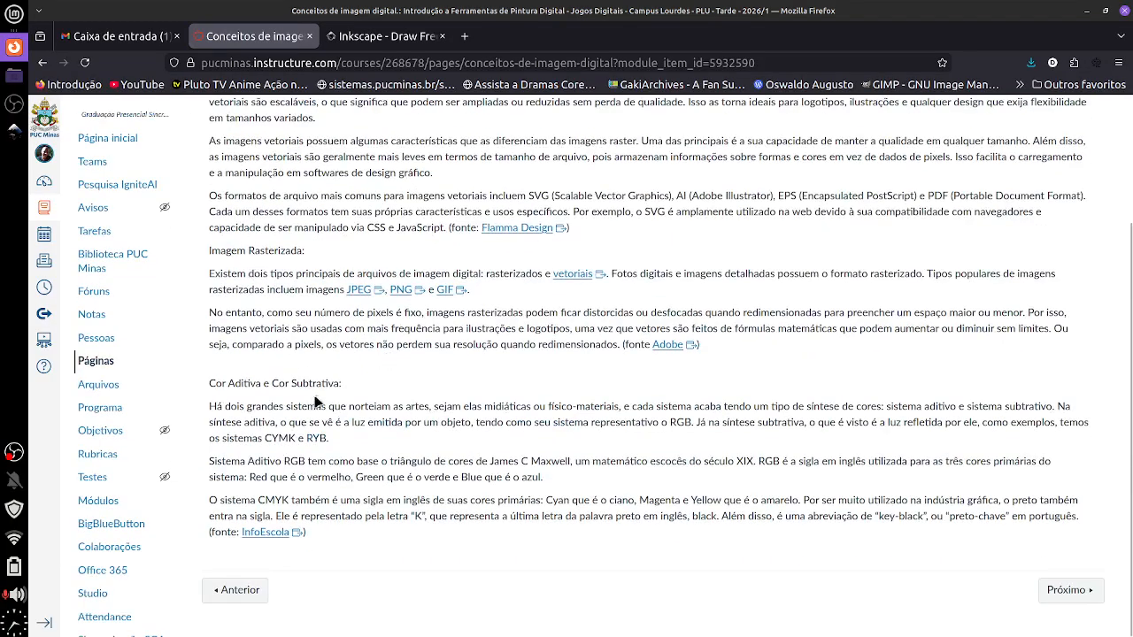
{"action": "scroll", "coordinate": [396, 363], "scroll_direction": "up", "scroll_amount": 3}
{"action": "scroll", "coordinate": [397, 354], "scroll_direction": "down", "scroll_amount": 2}
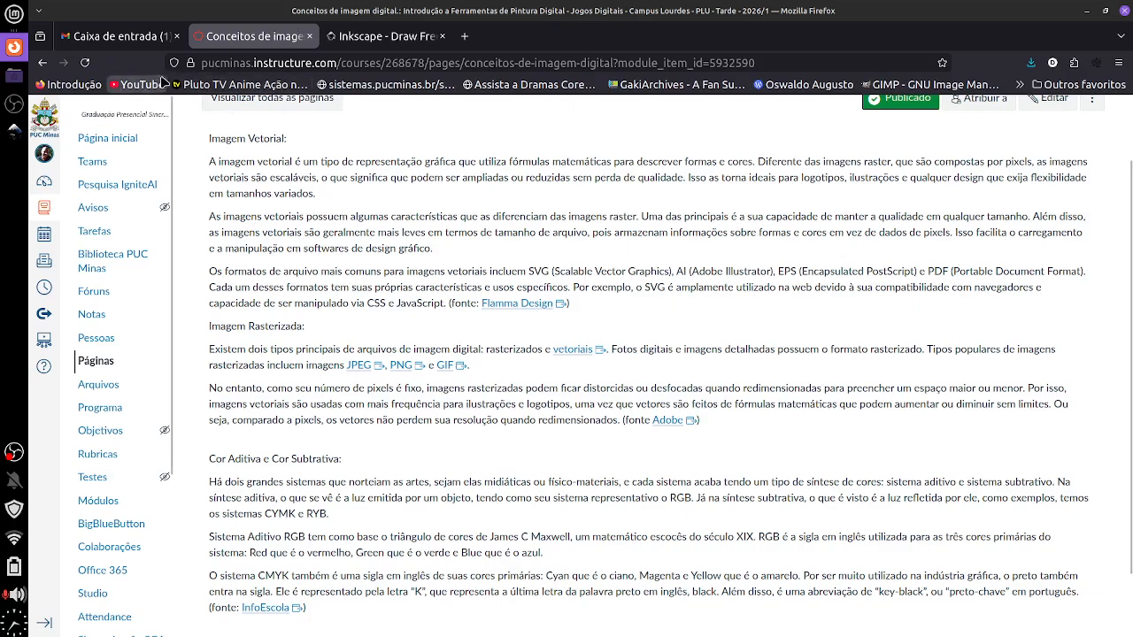
{"action": "scroll", "coordinate": [311, 183], "scroll_direction": "up", "scroll_amount": 2}
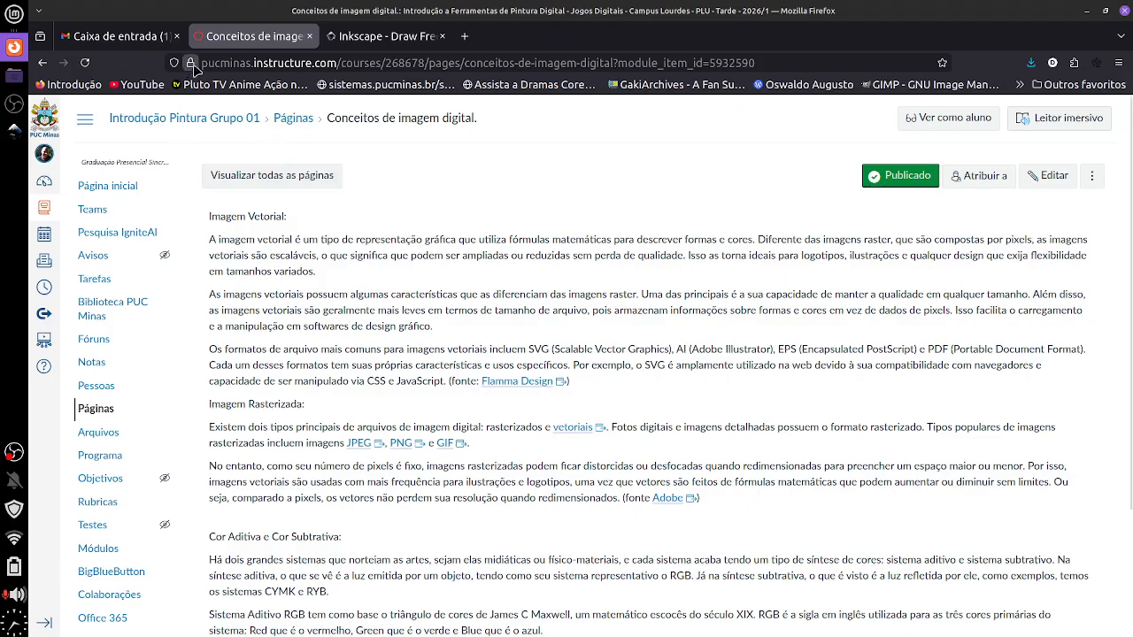
{"action": "left_click", "coordinate": [191, 124]}
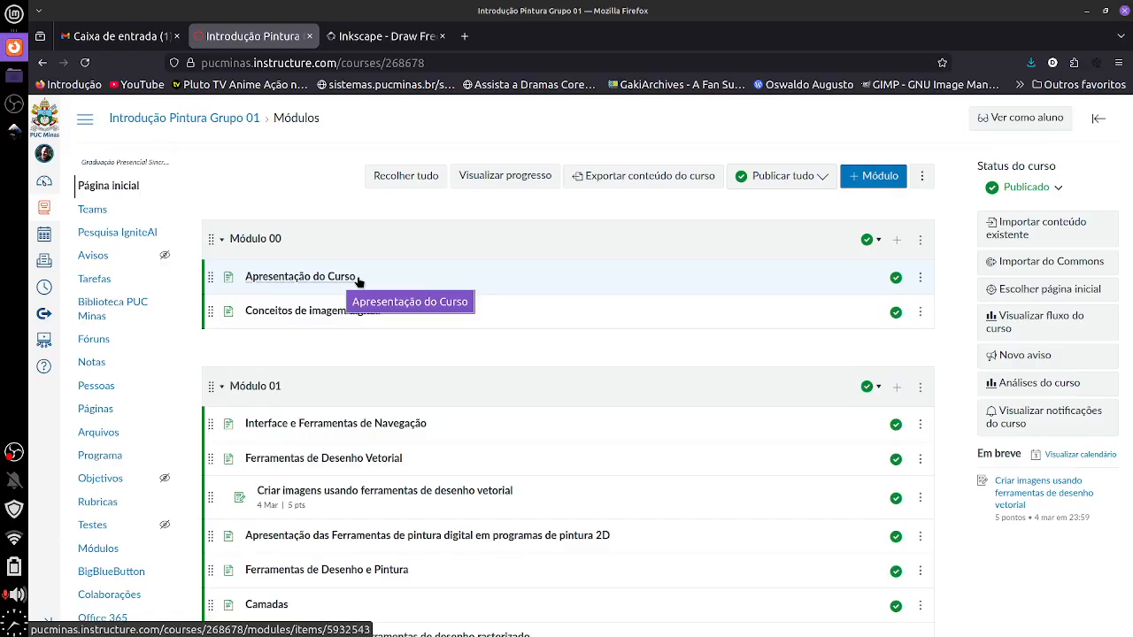
Scroll the Módulos list and bring up the desktop application launcher menu
{"action": "scroll", "coordinate": [573, 376], "scroll_direction": "down", "scroll_amount": 3}
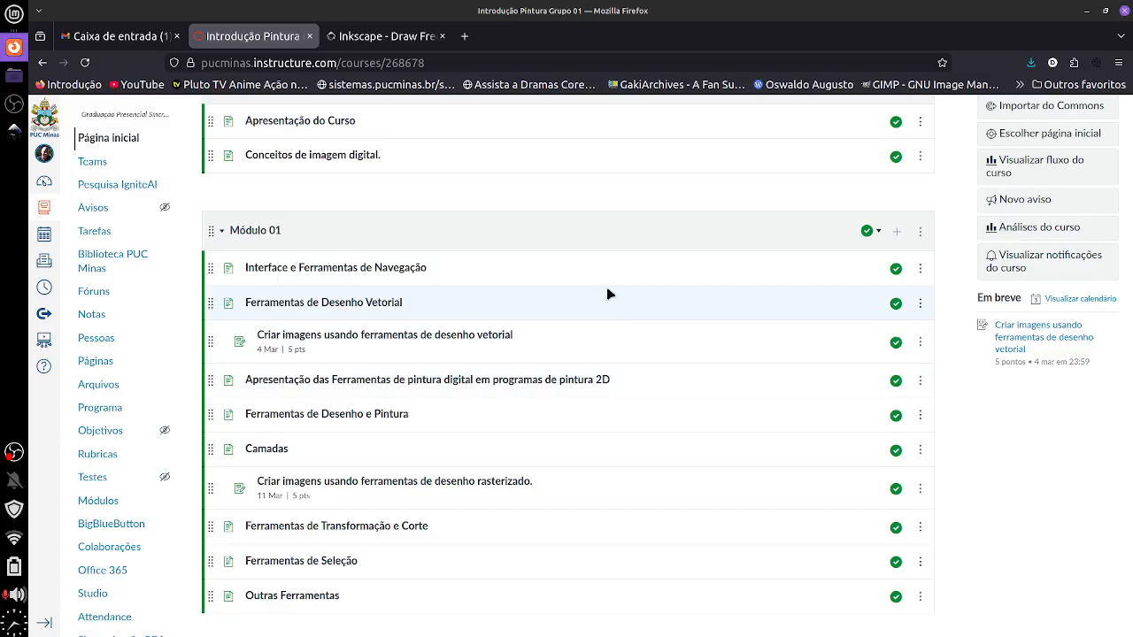
{"action": "left_click", "coordinate": [14, 14]}
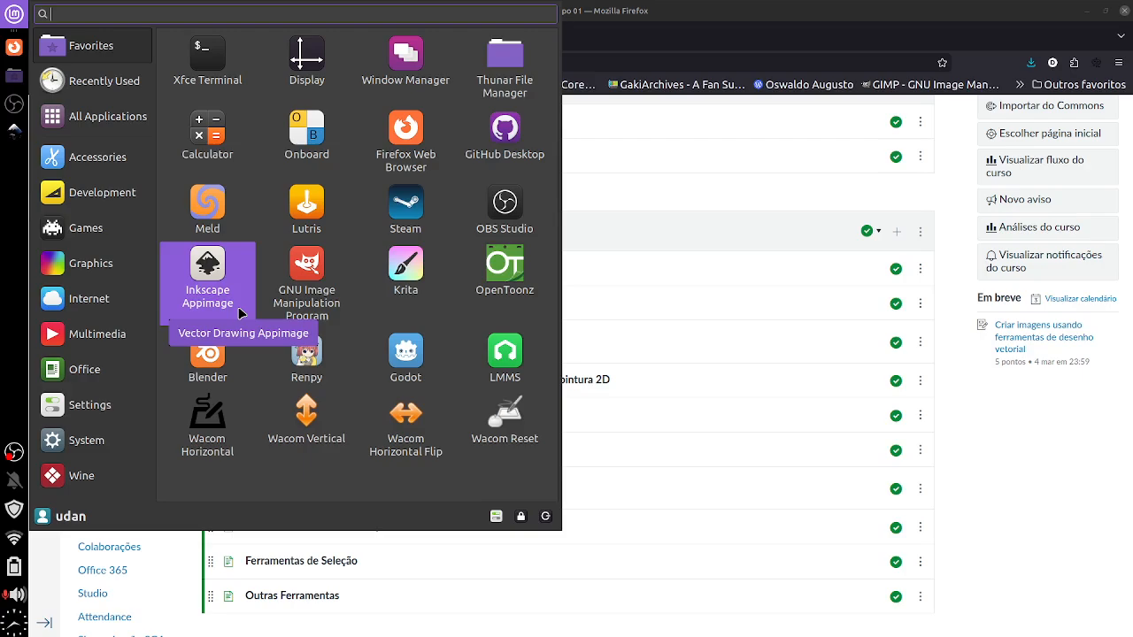
Launch Inkscape Appimage and switch Firefox to the inkscape.org tab
{"action": "left_click", "coordinate": [687, 33]}
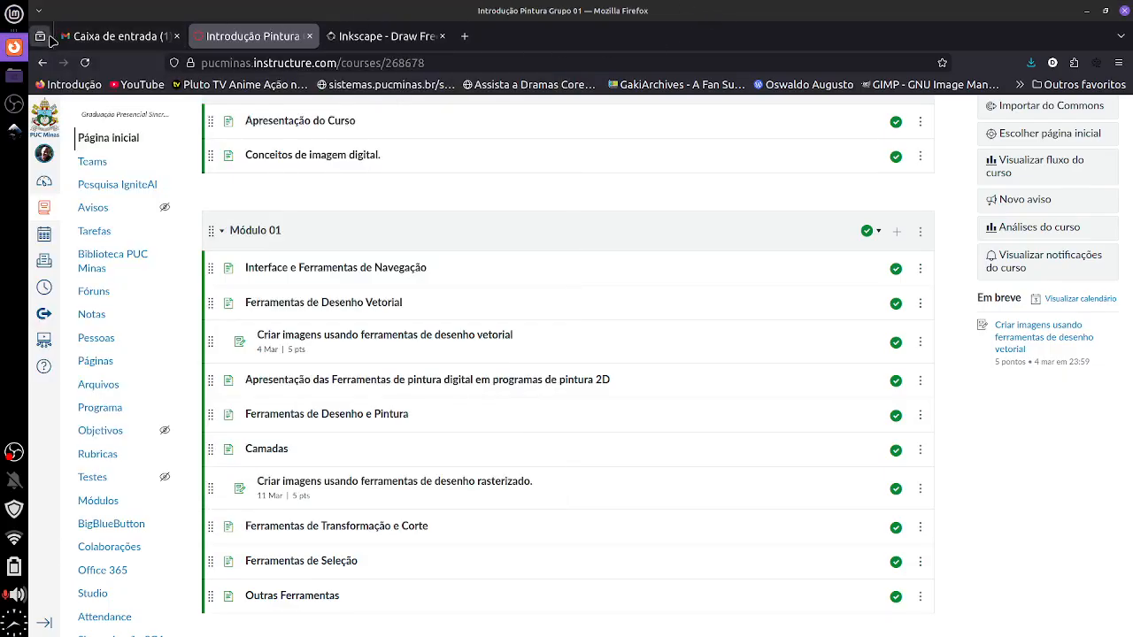
{"action": "left_click", "coordinate": [358, 36]}
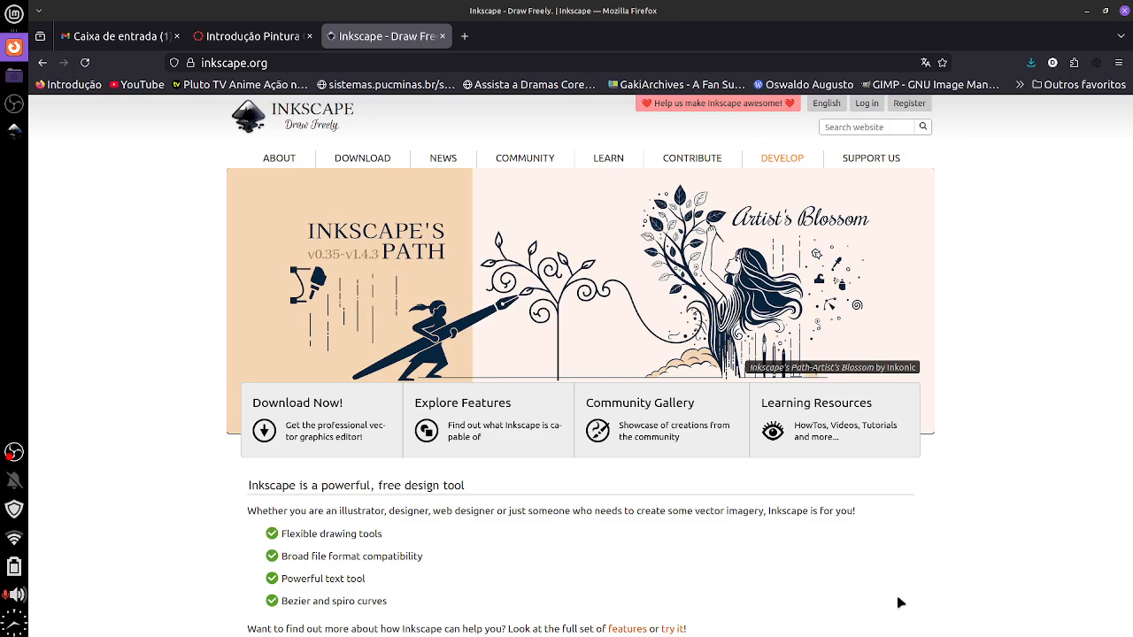
Visit the Inkscape 1.4.3 download page, then bring the Inkscape window to the front
{"action": "left_click", "coordinate": [337, 401]}
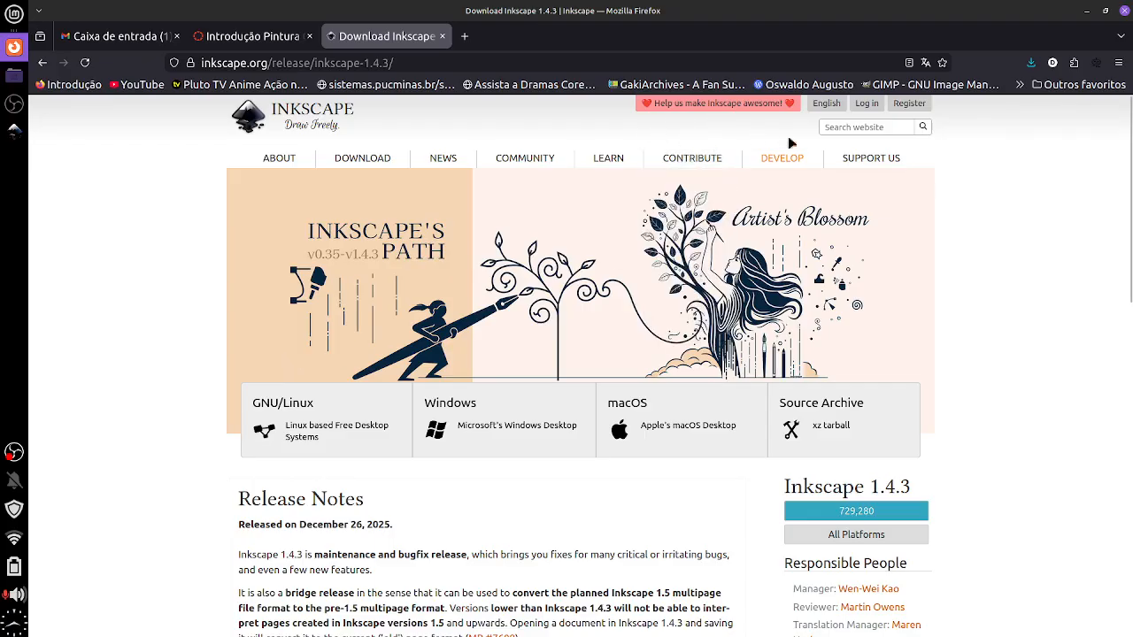
{"action": "mouse_move", "coordinate": [885, 163]}
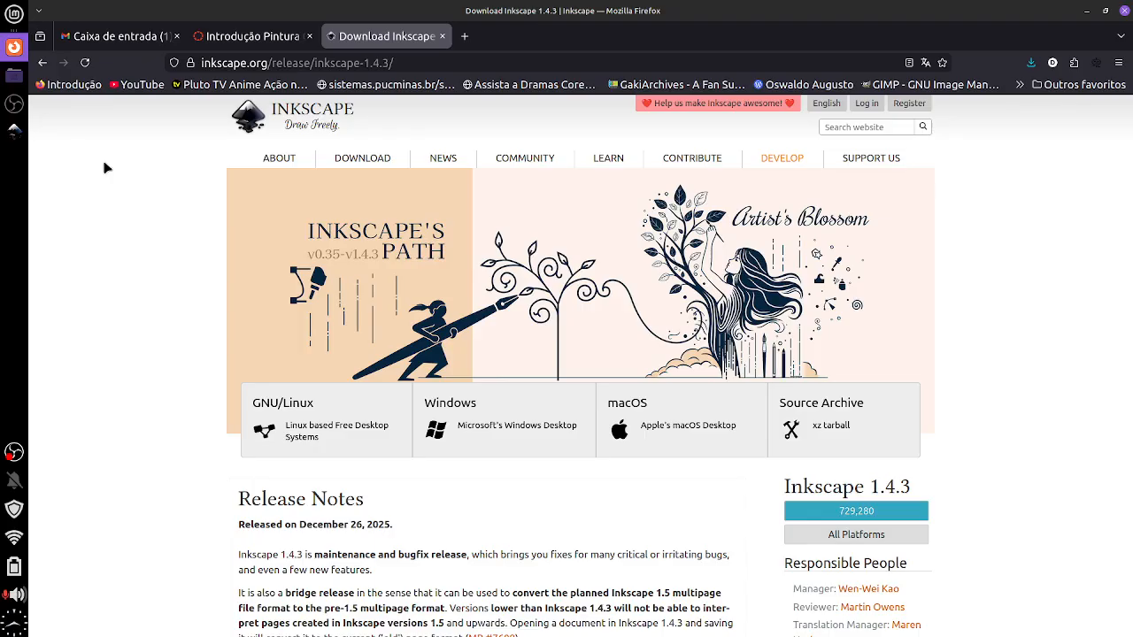
{"action": "left_click", "coordinate": [15, 131]}
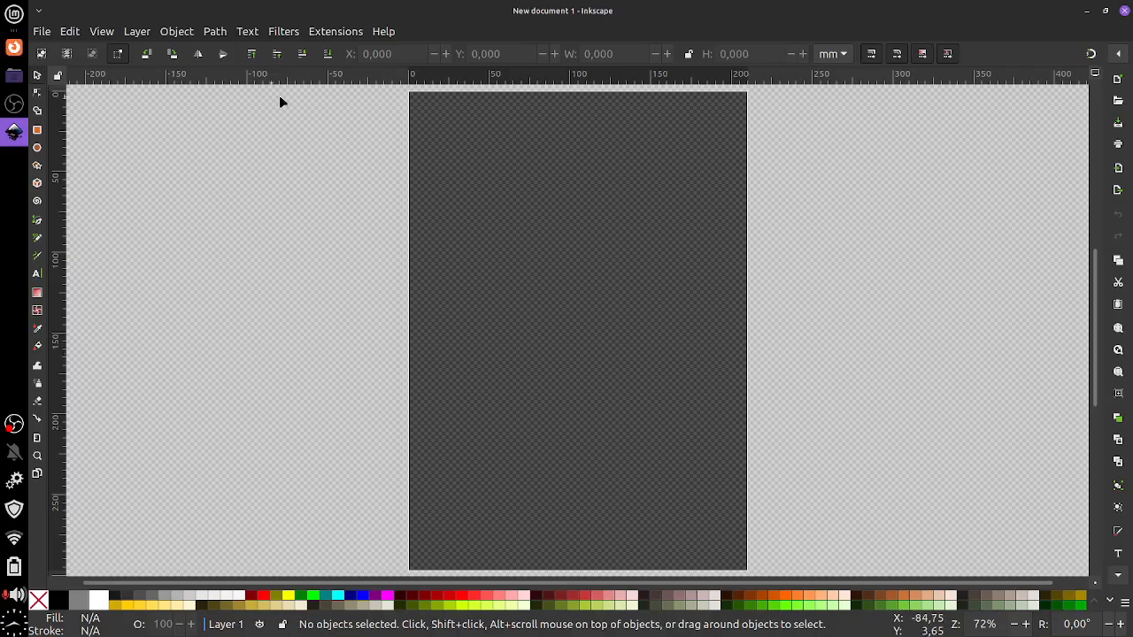
{"action": "left_click", "coordinate": [42, 32]}
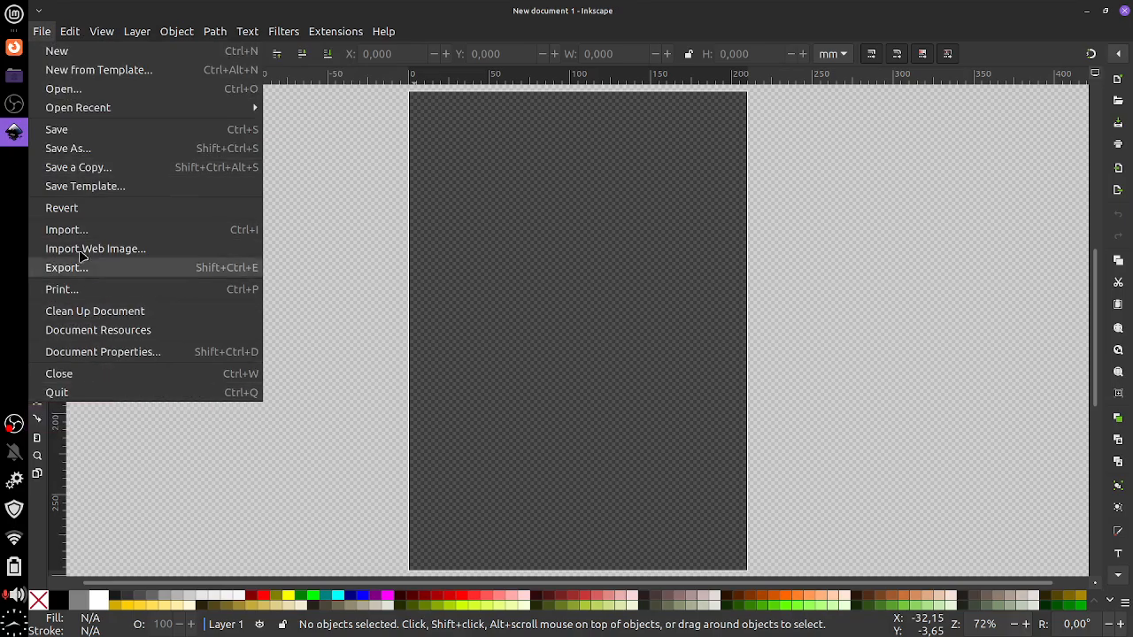
{"action": "left_click", "coordinate": [46, 33]}
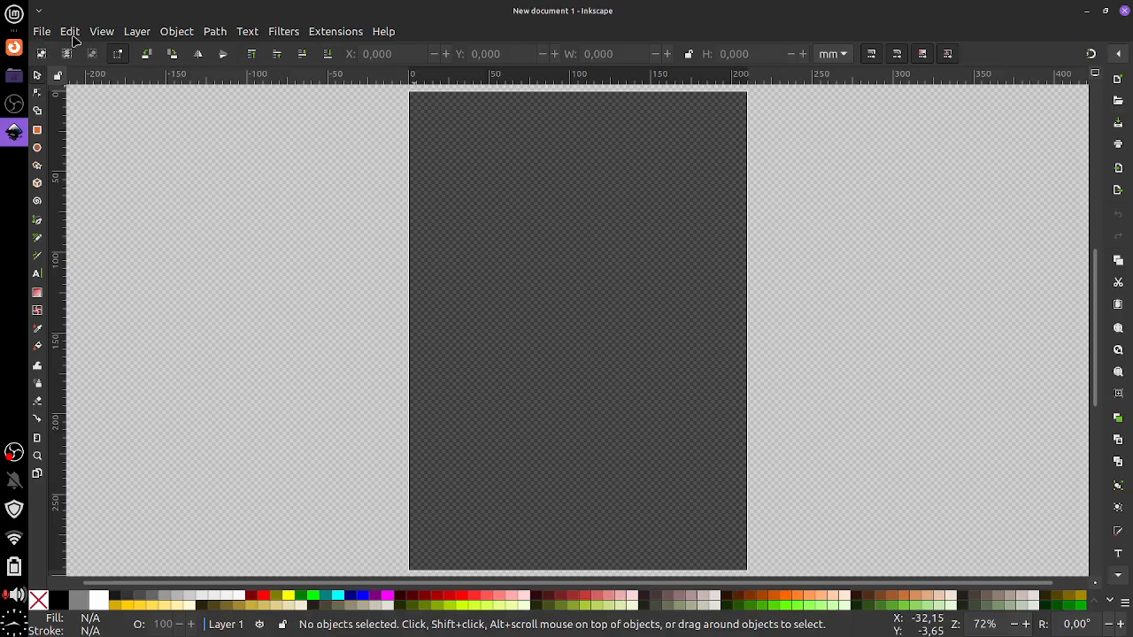
Start Krita from the Xfce Whisker Menu over the Inkscape window
{"action": "left_click", "coordinate": [14, 14]}
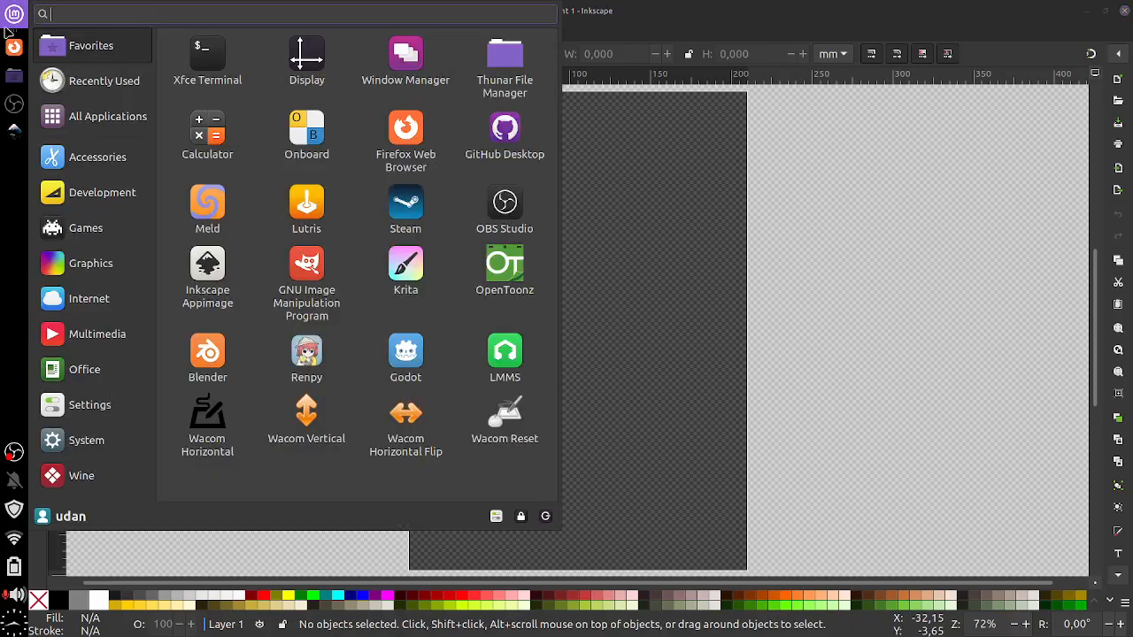
{"action": "left_click", "coordinate": [13, 14]}
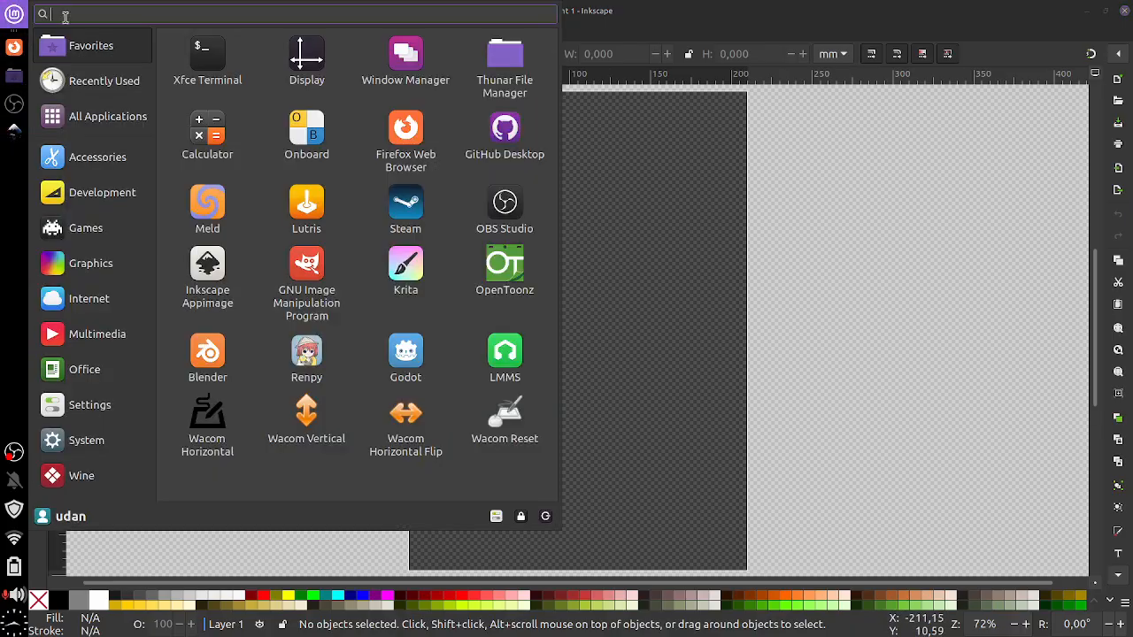
{"action": "left_click", "coordinate": [412, 292]}
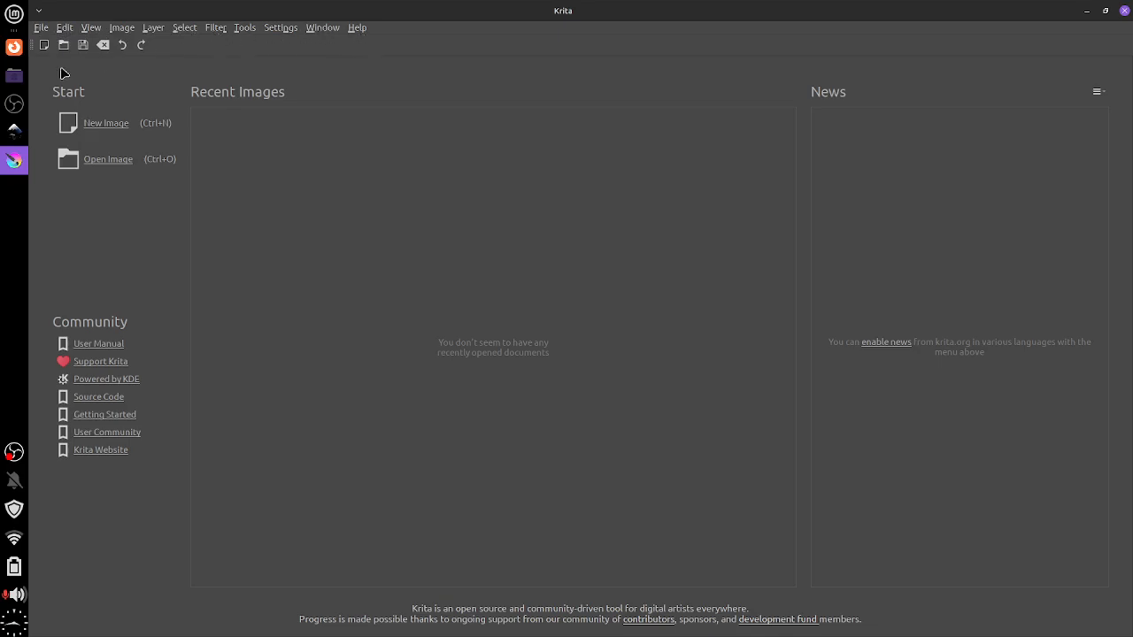
Return to Inkscape's empty New document 1 and show the File menu
{"action": "left_click", "coordinate": [15, 133]}
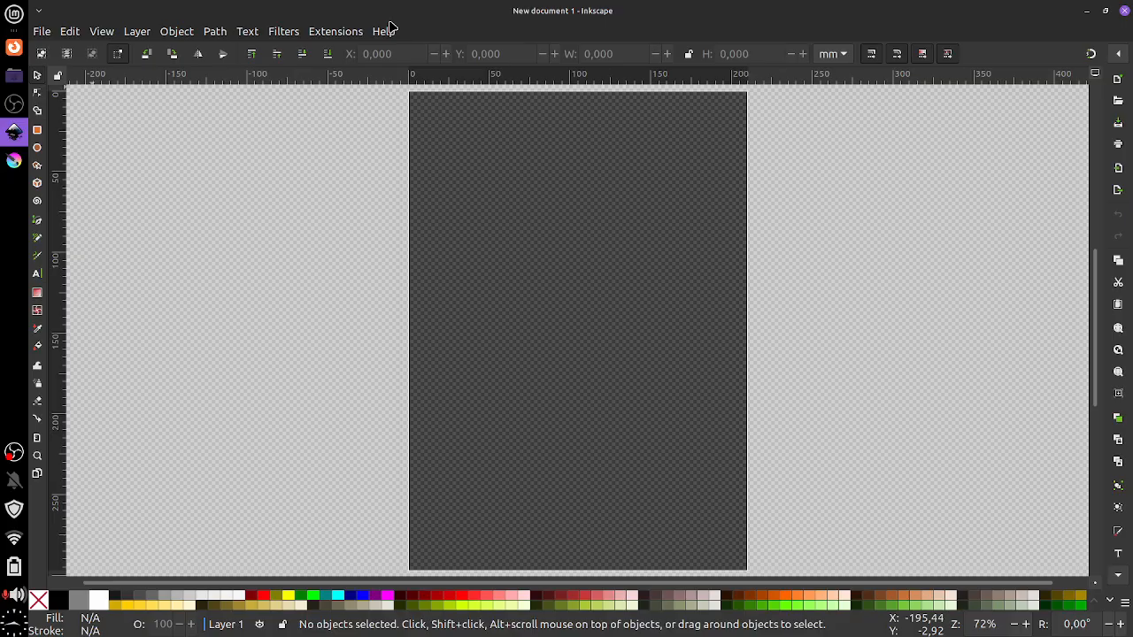
{"action": "left_click", "coordinate": [41, 32]}
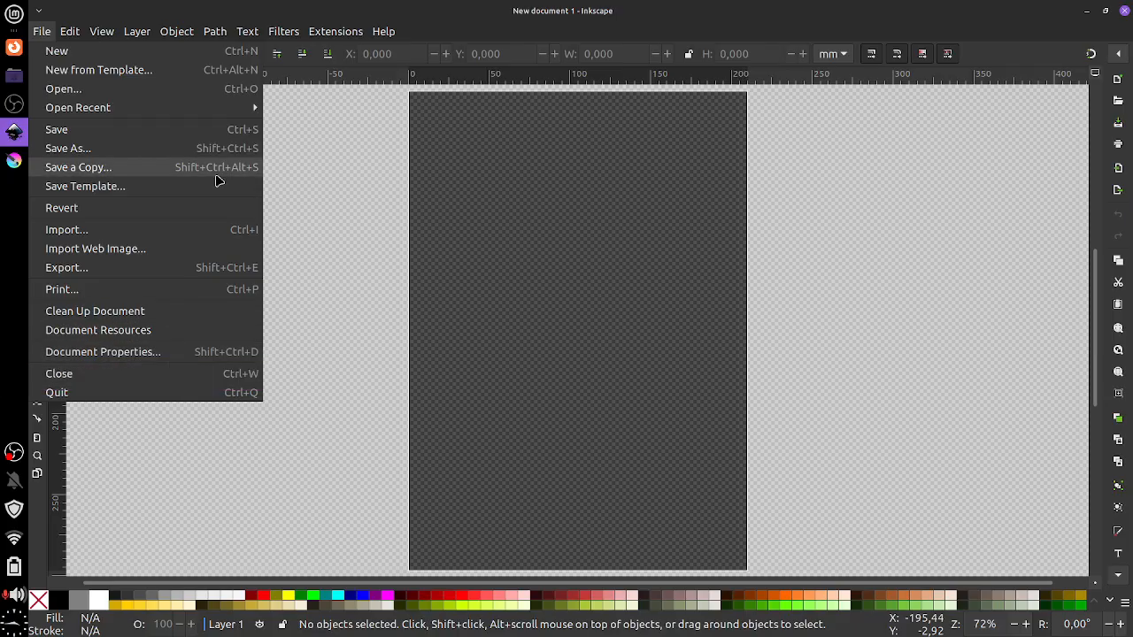
Browse Inkscape's menu bar over to the View menu
{"action": "mouse_move", "coordinate": [69, 32]}
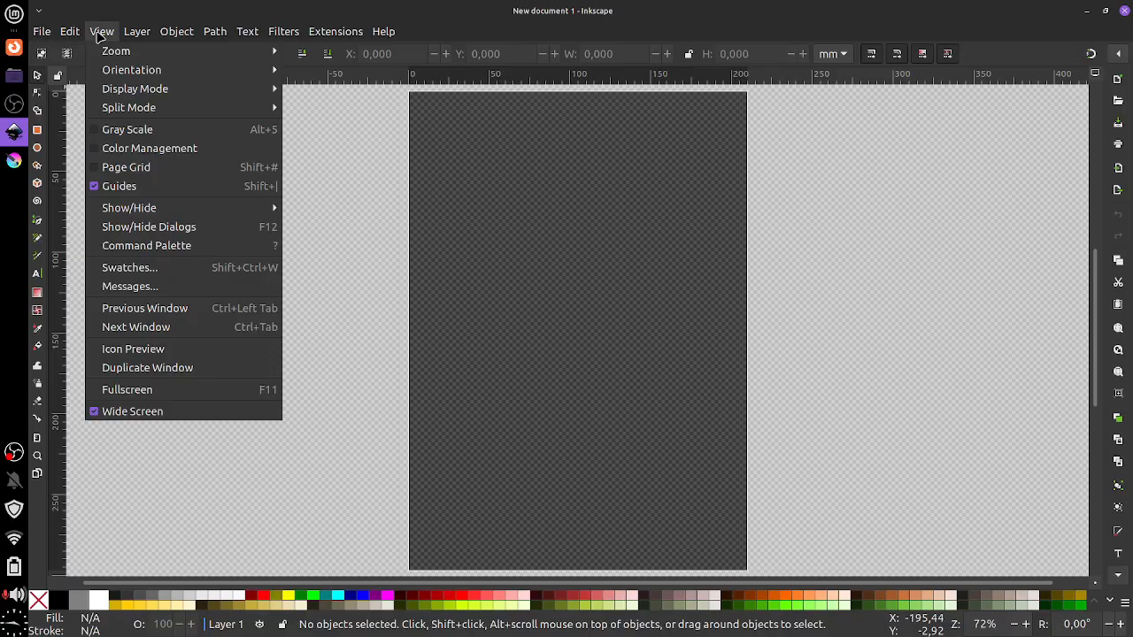
Show the View > Zoom submenu with Zoom In, Zoom Out and Zoom Page
{"action": "mouse_move", "coordinate": [110, 57]}
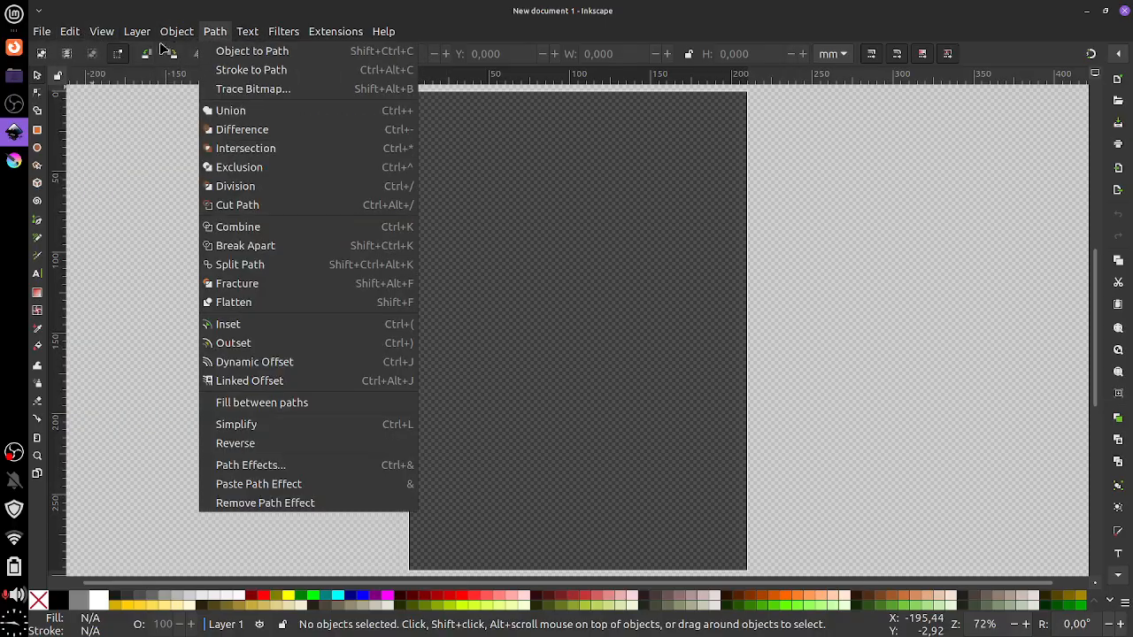
{"action": "mouse_move", "coordinate": [214, 57]}
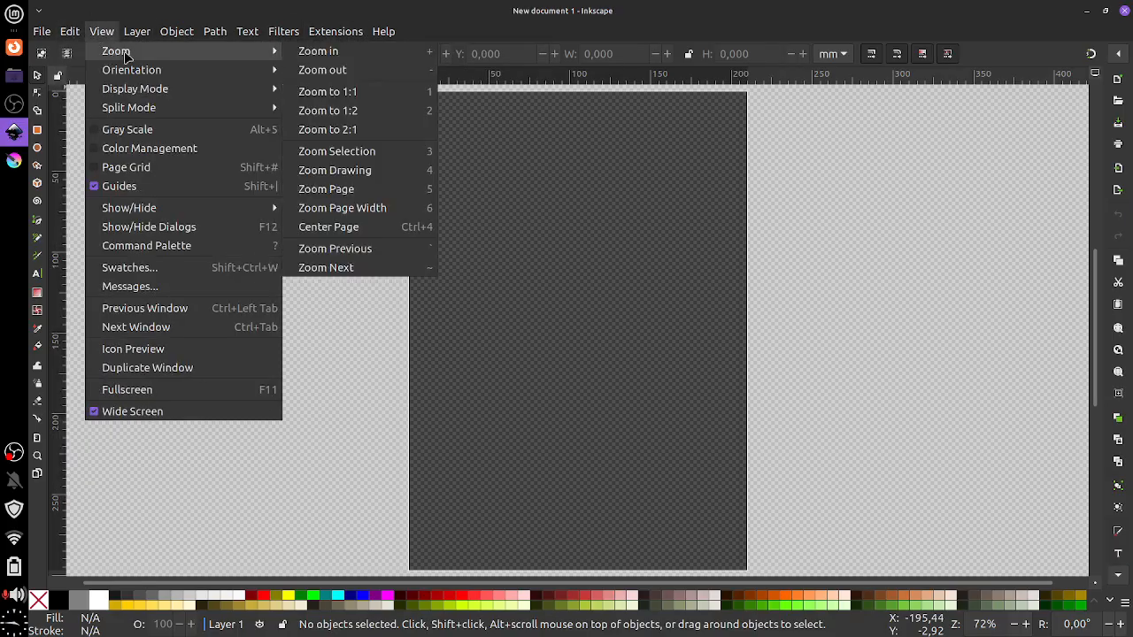
Zoom in on the page in steps to 102%, 145% and 205%
{"action": "left_click", "coordinate": [341, 53]}
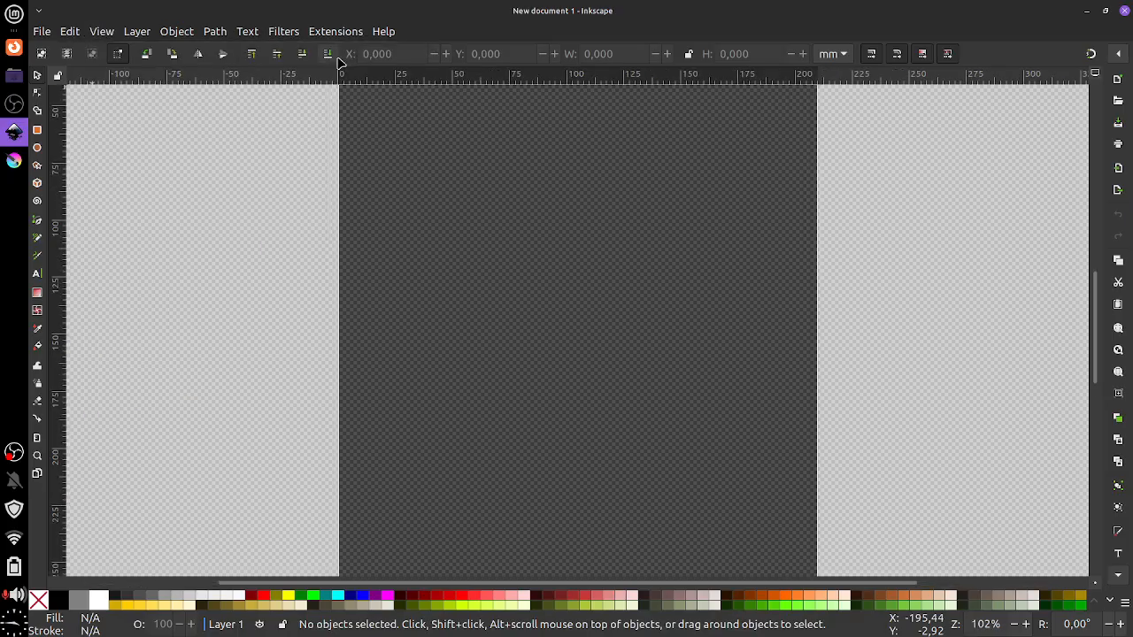
{"action": "left_click", "coordinate": [101, 33]}
{"action": "mouse_move", "coordinate": [124, 48]}
{"action": "left_click", "coordinate": [318, 53]}
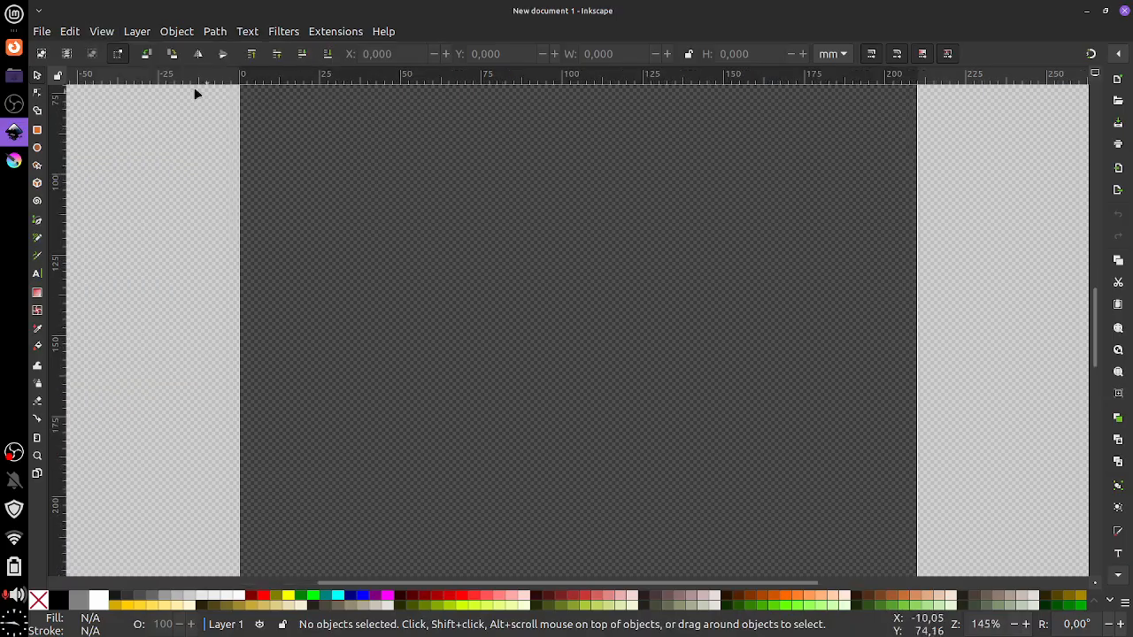
{"action": "left_click", "coordinate": [101, 32]}
{"action": "mouse_move", "coordinate": [138, 53]}
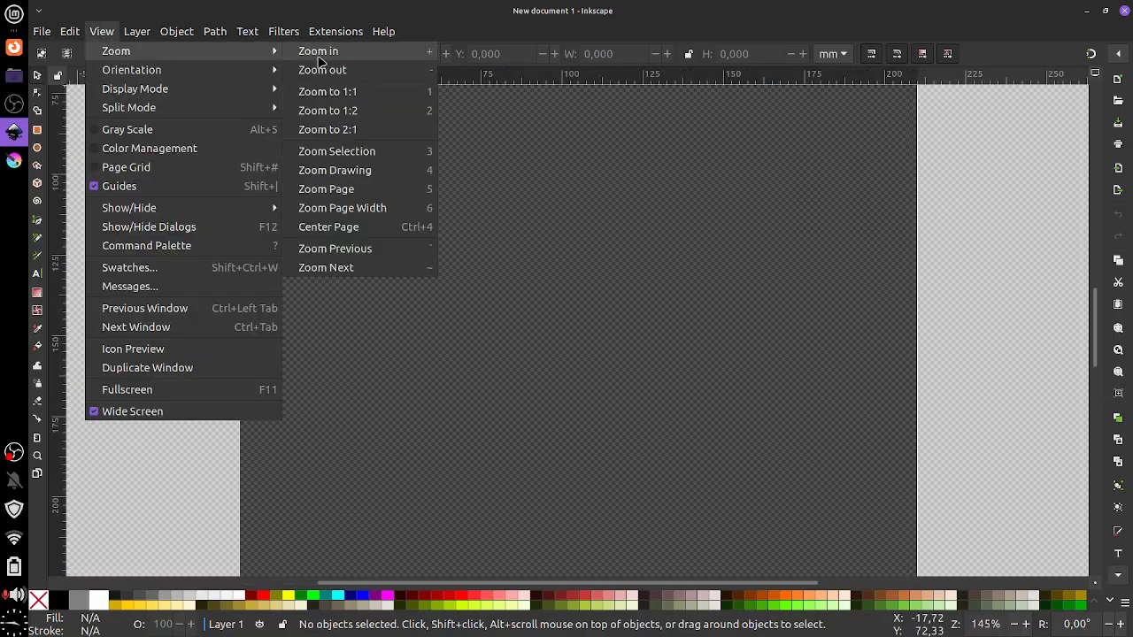
{"action": "left_click", "coordinate": [321, 57]}
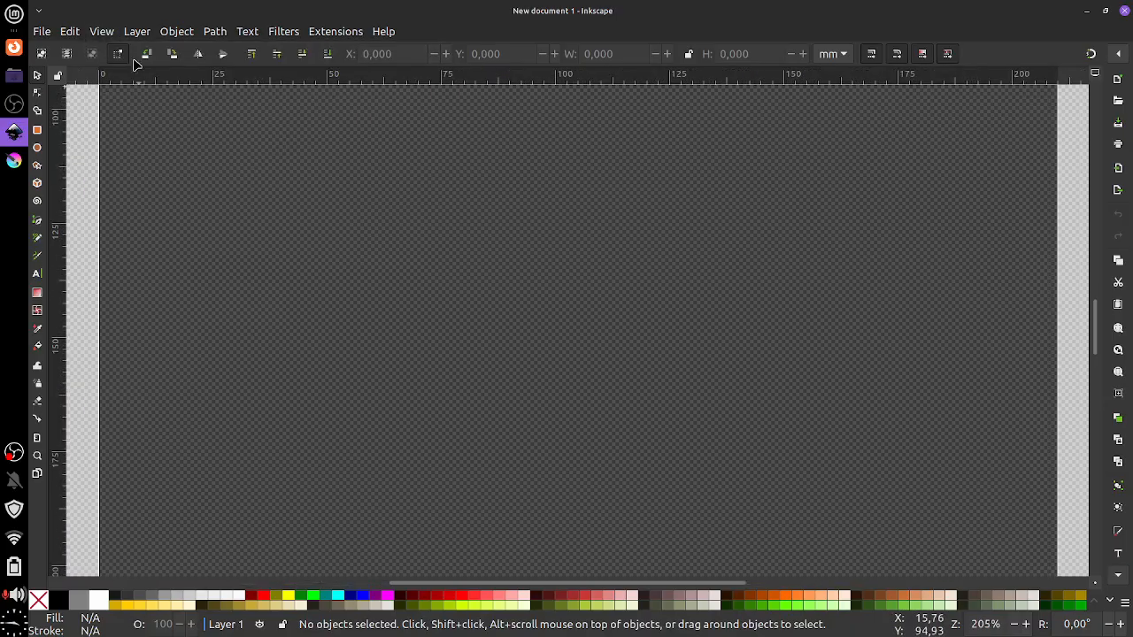
Zoom back out through 145% and 102%, then fit the whole page in the window
{"action": "left_click", "coordinate": [105, 32]}
{"action": "mouse_move", "coordinate": [119, 58]}
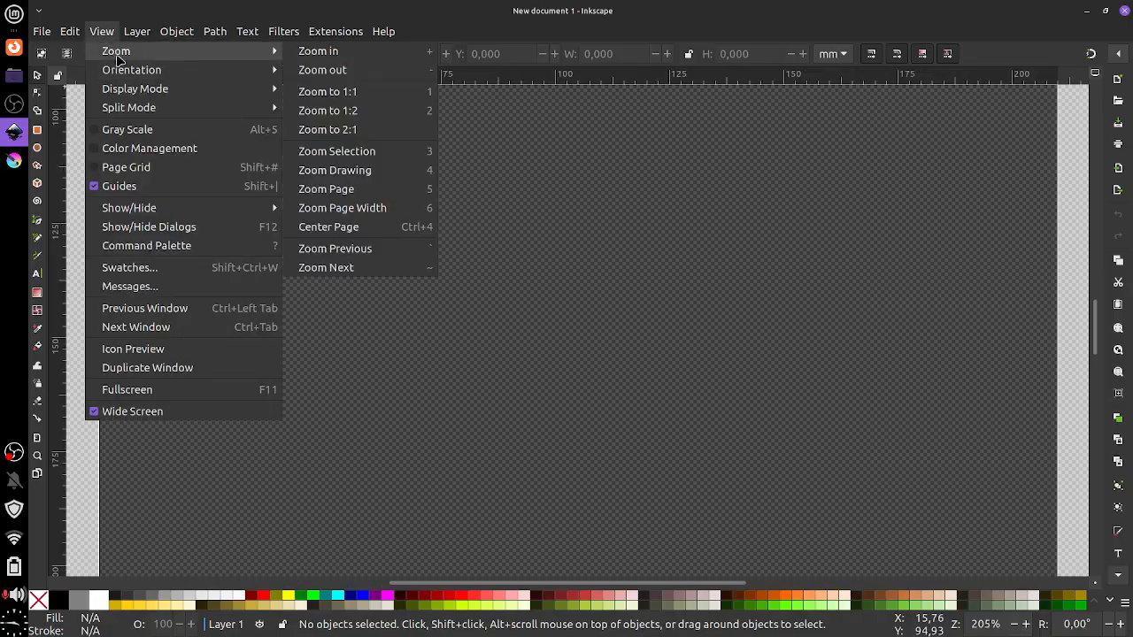
{"action": "left_click", "coordinate": [322, 70]}
{"action": "left_click", "coordinate": [104, 33]}
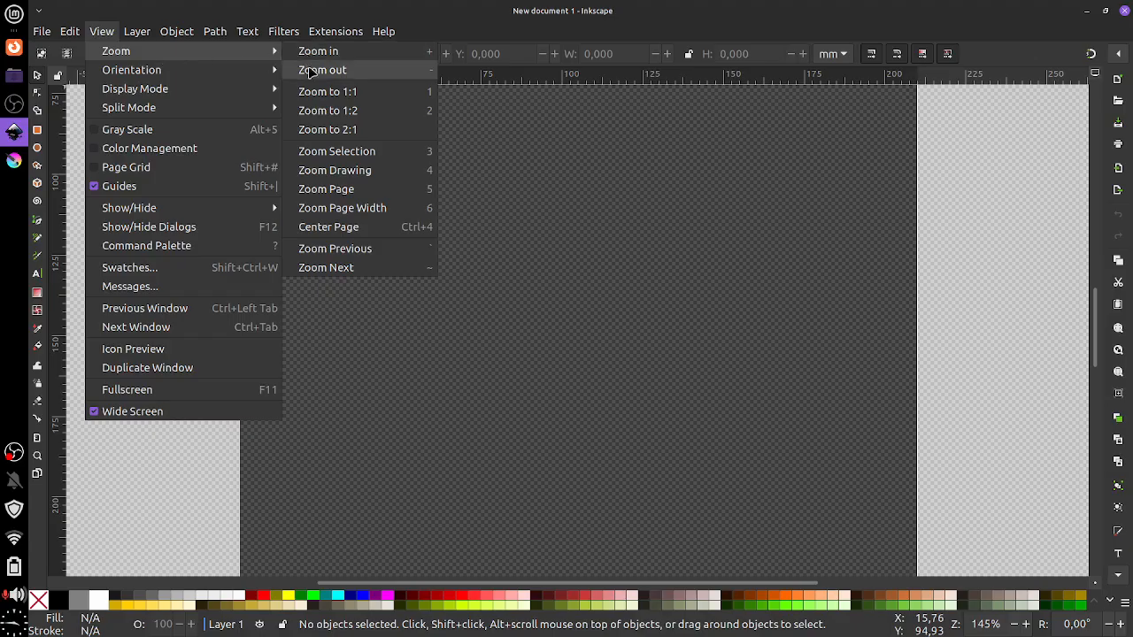
{"action": "left_click", "coordinate": [322, 70]}
{"action": "left_click", "coordinate": [107, 33]}
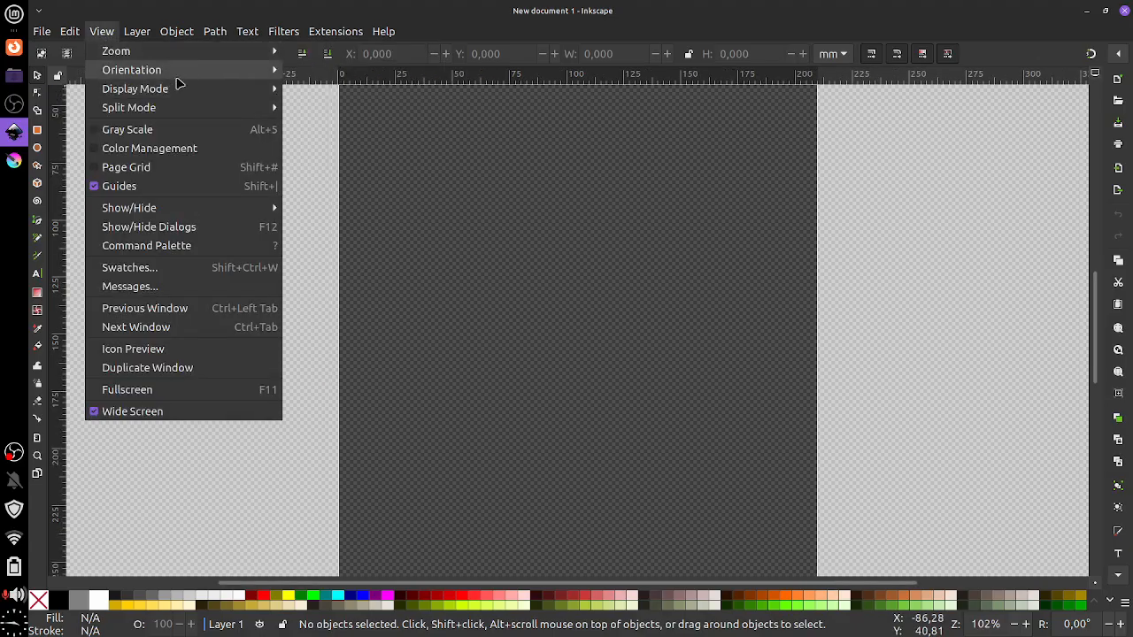
{"action": "mouse_move", "coordinate": [177, 53]}
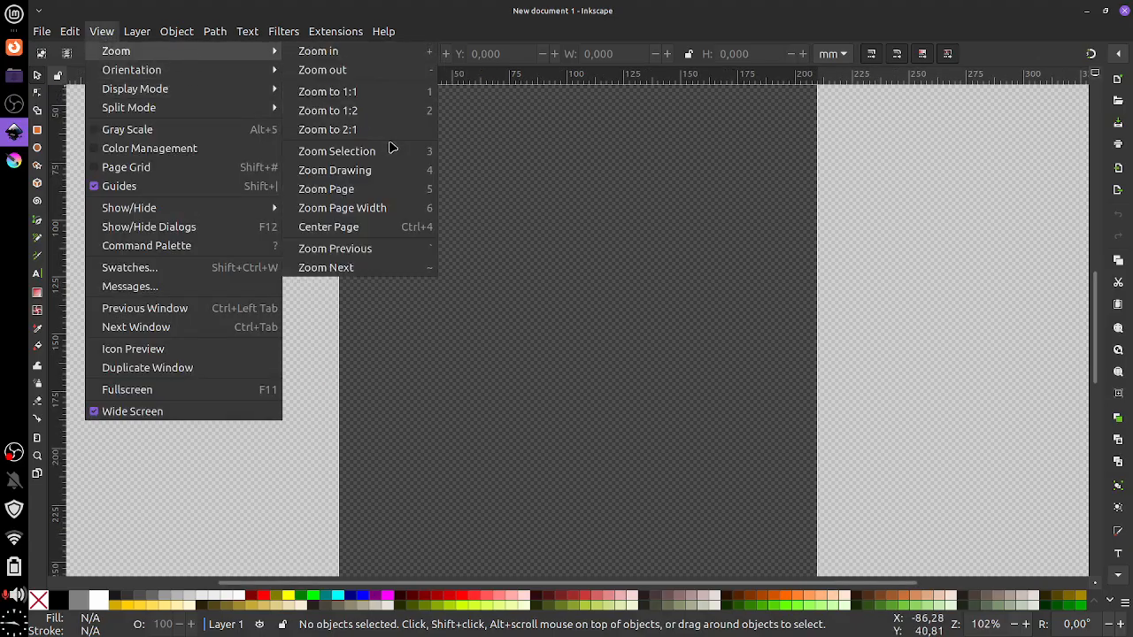
{"action": "left_click", "coordinate": [366, 191]}
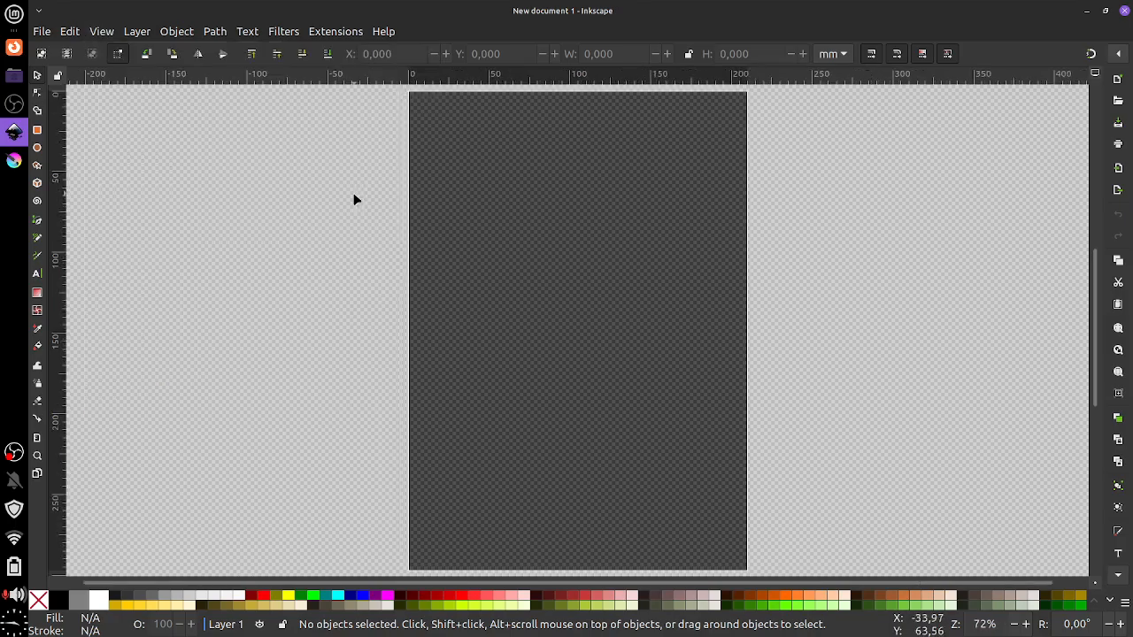
Rotate the canvas view 15° clockwise via View > Orientation
{"action": "left_click", "coordinate": [102, 31]}
{"action": "mouse_move", "coordinate": [127, 53]}
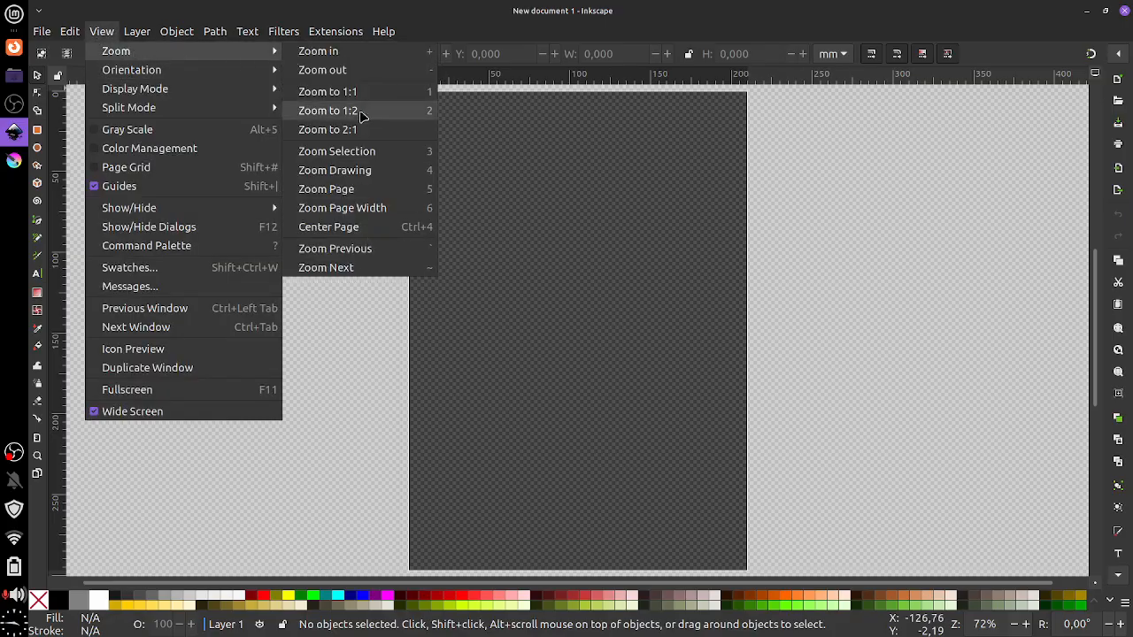
{"action": "mouse_move", "coordinate": [182, 69]}
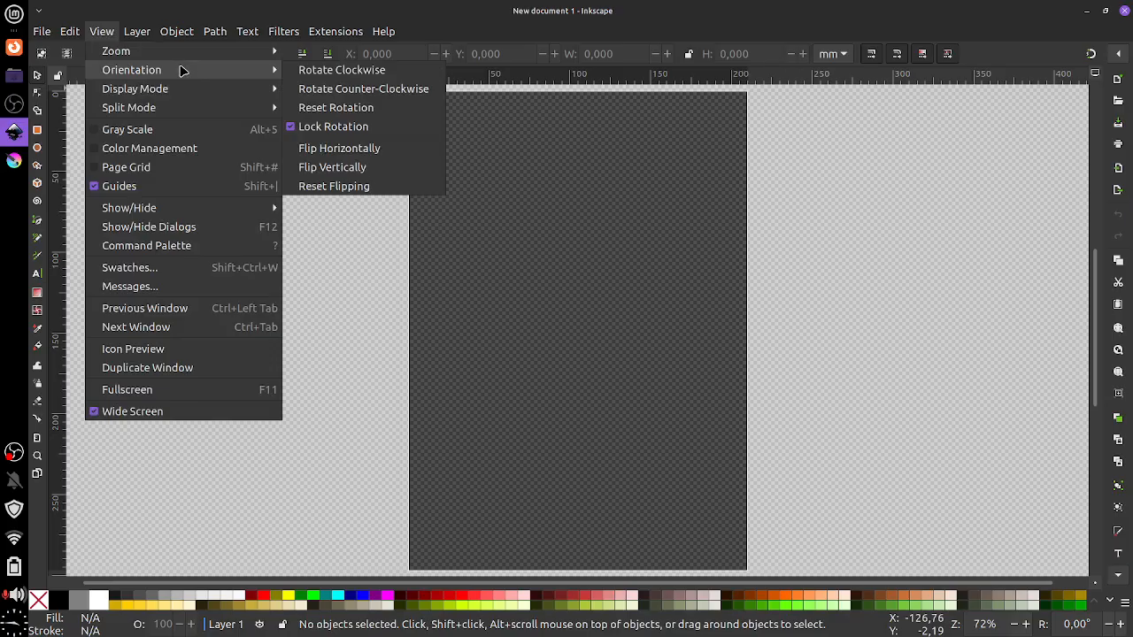
{"action": "left_click", "coordinate": [311, 72]}
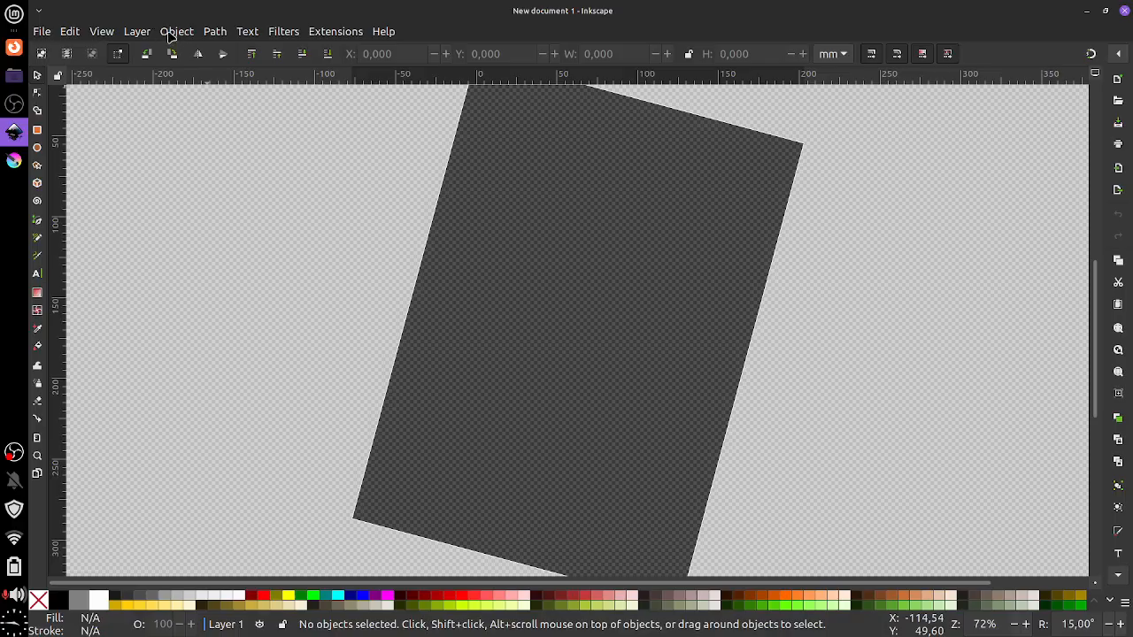
Rotate the canvas view counter-clockwise back to upright
{"action": "left_click", "coordinate": [101, 34]}
{"action": "mouse_move", "coordinate": [105, 71]}
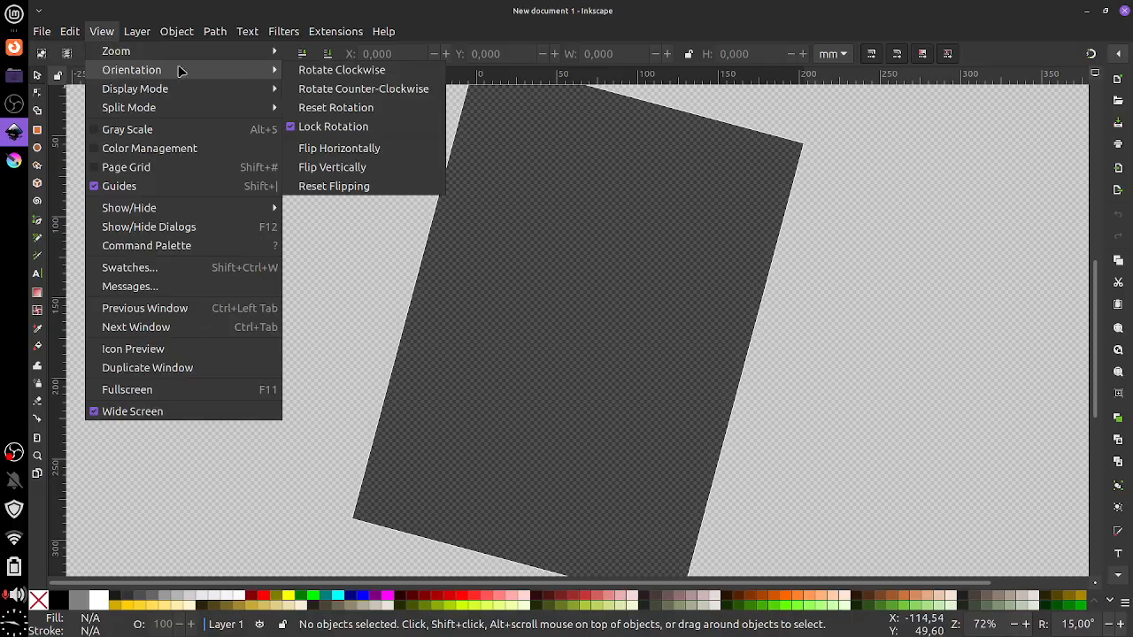
{"action": "left_click", "coordinate": [301, 90]}
Turn on the View > Page Grid and zoom back out to fit the page
{"action": "left_click", "coordinate": [103, 33]}
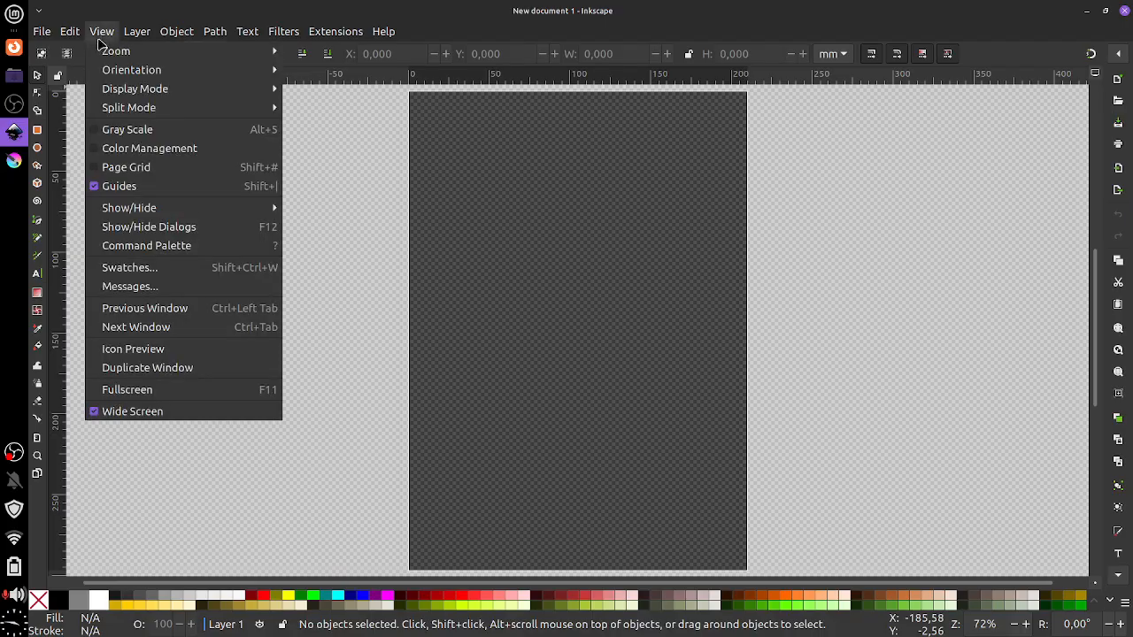
{"action": "mouse_move", "coordinate": [119, 109]}
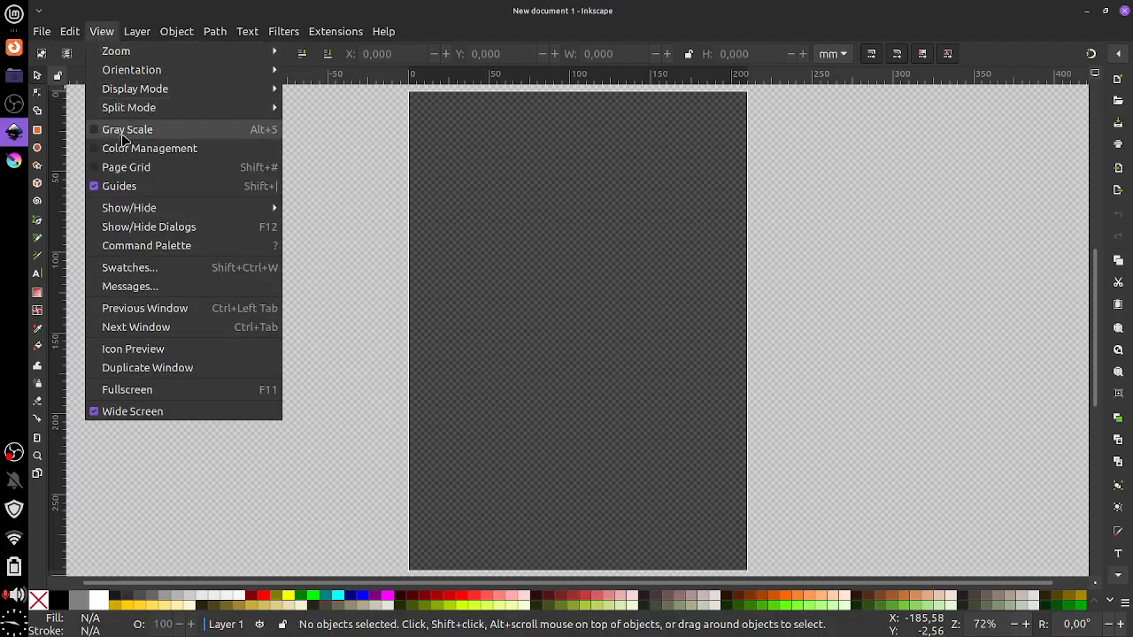
{"action": "left_click", "coordinate": [151, 171]}
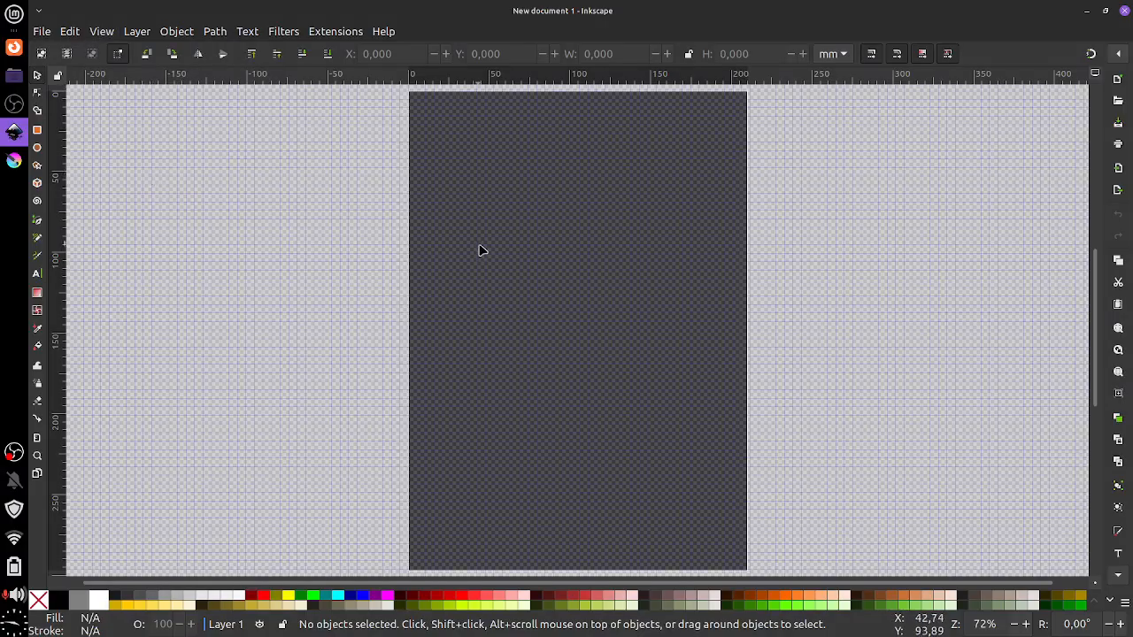
{"action": "scroll", "coordinate": [471, 252], "scroll_direction": "up", "scroll_amount": 2}
{"action": "scroll", "coordinate": [451, 252], "scroll_direction": "down", "scroll_amount": 1}
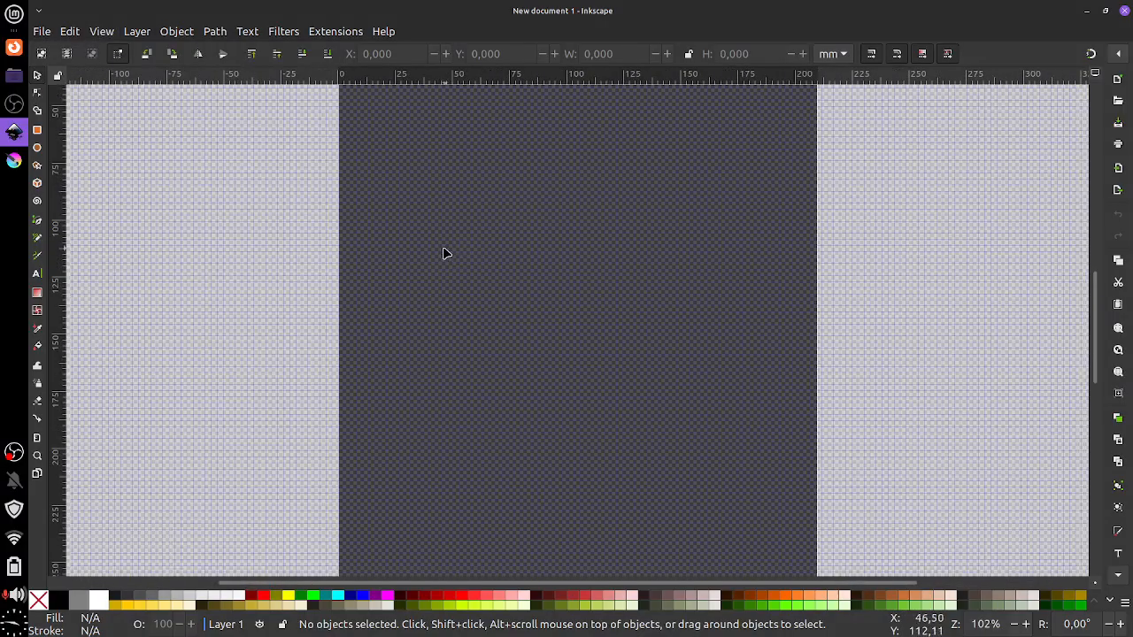
{"action": "key", "text": "minus"}
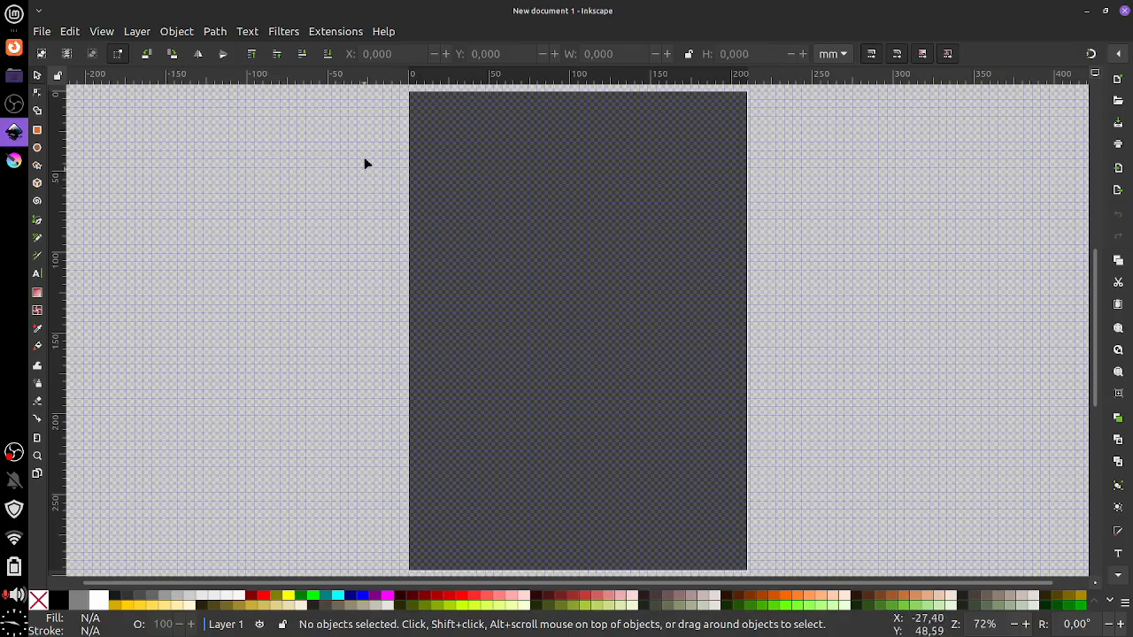
Hide the page grid and drag a vertical and a horizontal guide onto the page
{"action": "left_click", "coordinate": [108, 34]}
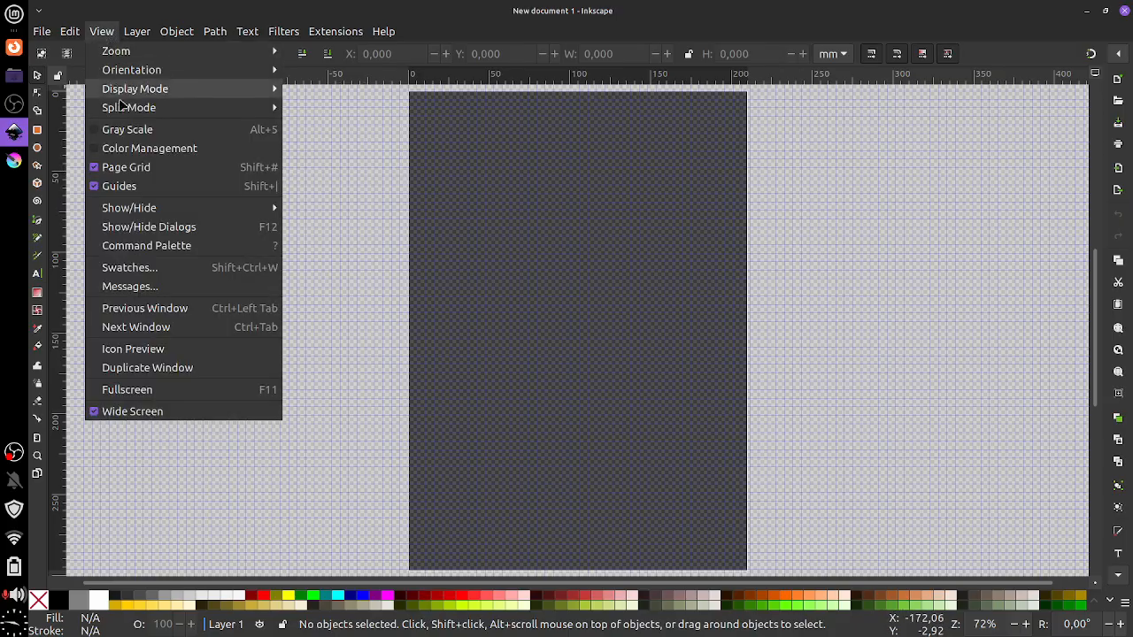
{"action": "left_click", "coordinate": [142, 167]}
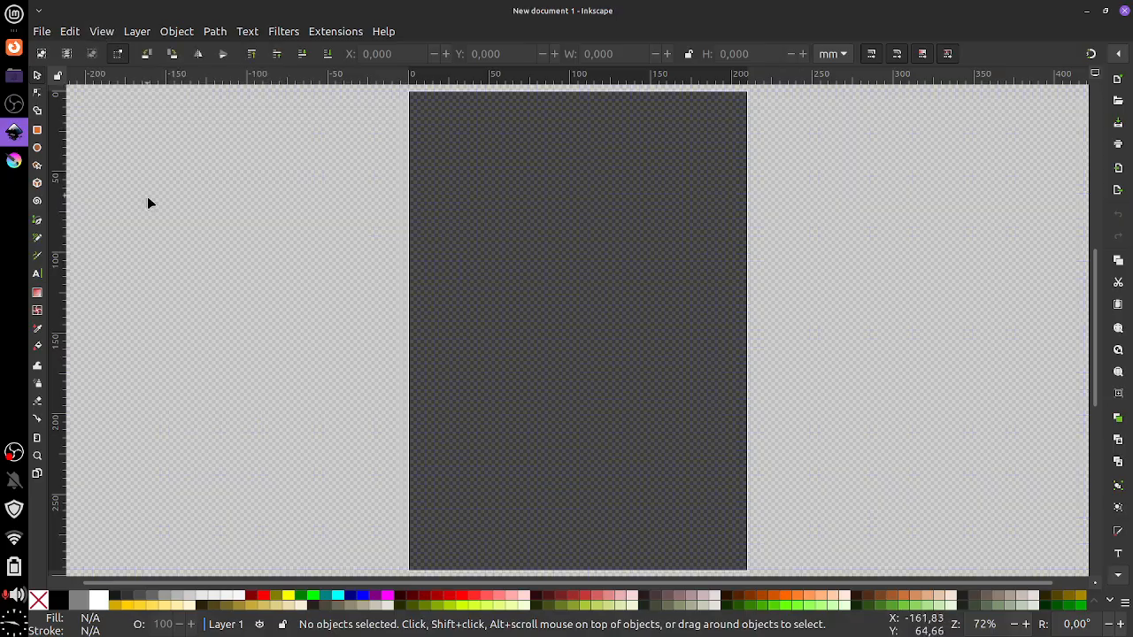
{"action": "left_click_drag", "start_coordinate": [59, 135], "coordinate": [461, 160]}
{"action": "left_click_drag", "start_coordinate": [478, 83], "coordinate": [381, 177]}
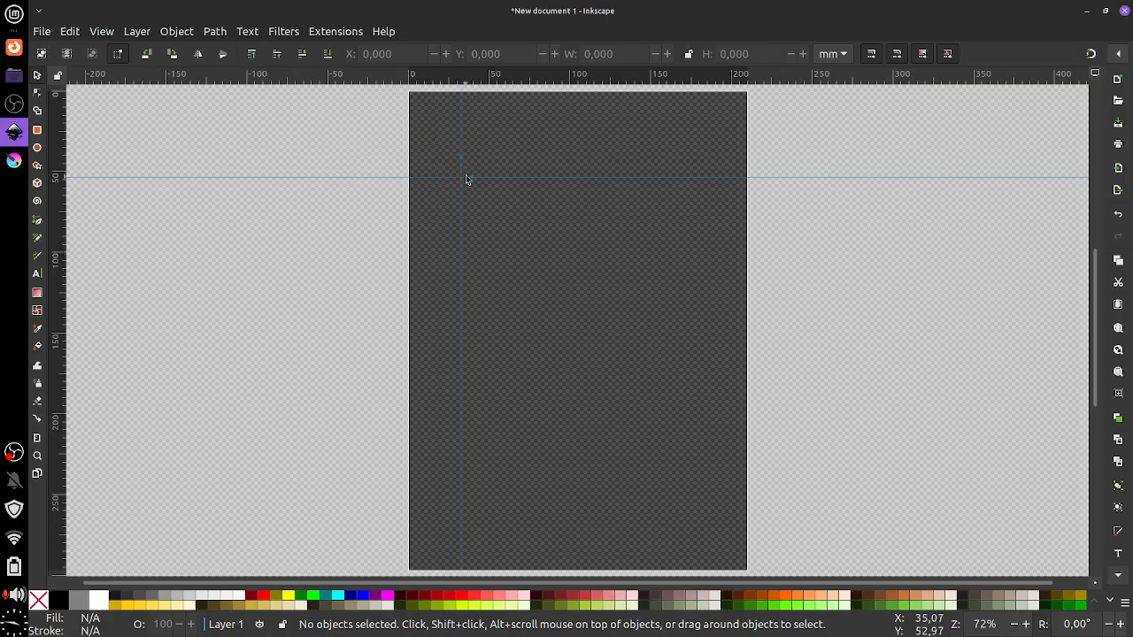
{"action": "left_click_drag", "start_coordinate": [471, 183], "coordinate": [480, 130]}
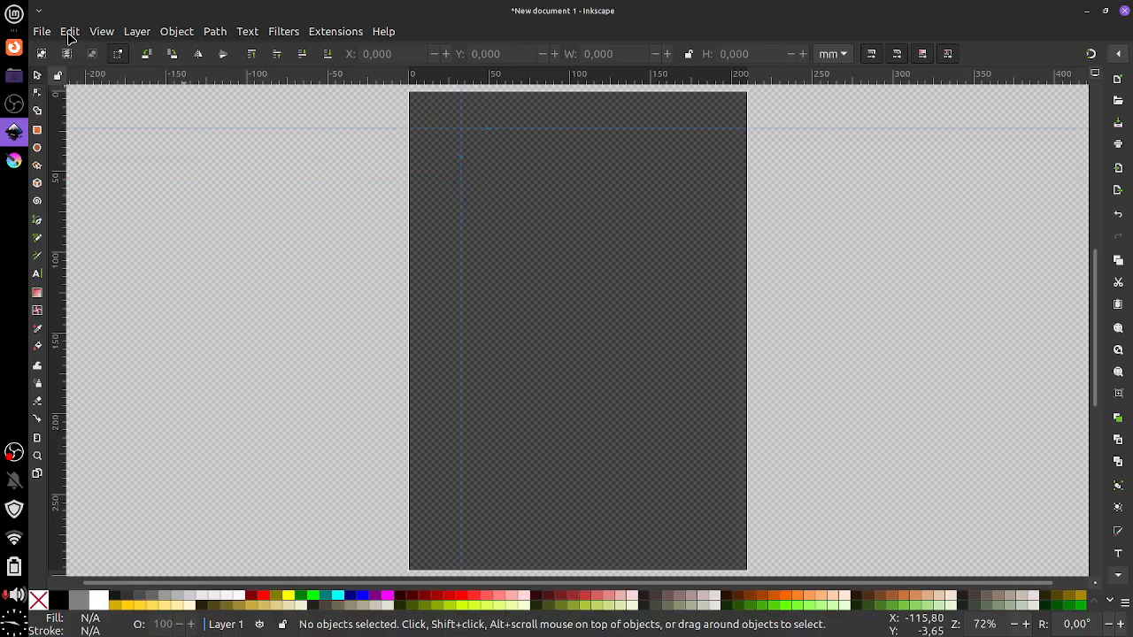
Toggle guide display off and back on, then drag both guides back onto the rulers
{"action": "left_click", "coordinate": [102, 32]}
{"action": "left_click", "coordinate": [149, 188]}
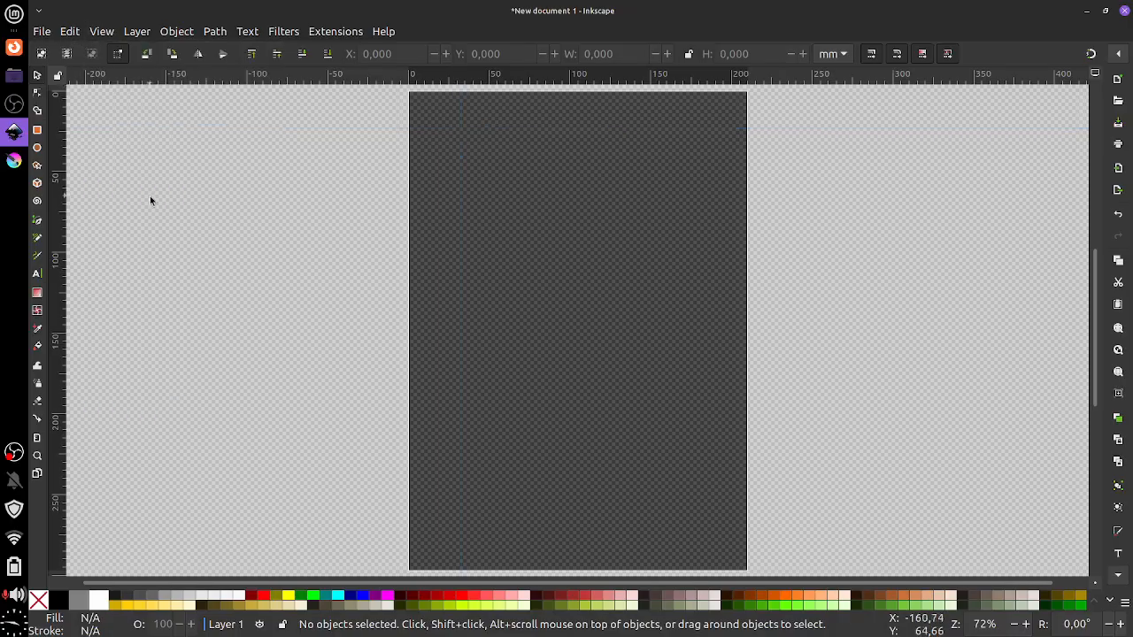
{"action": "left_click", "coordinate": [99, 36]}
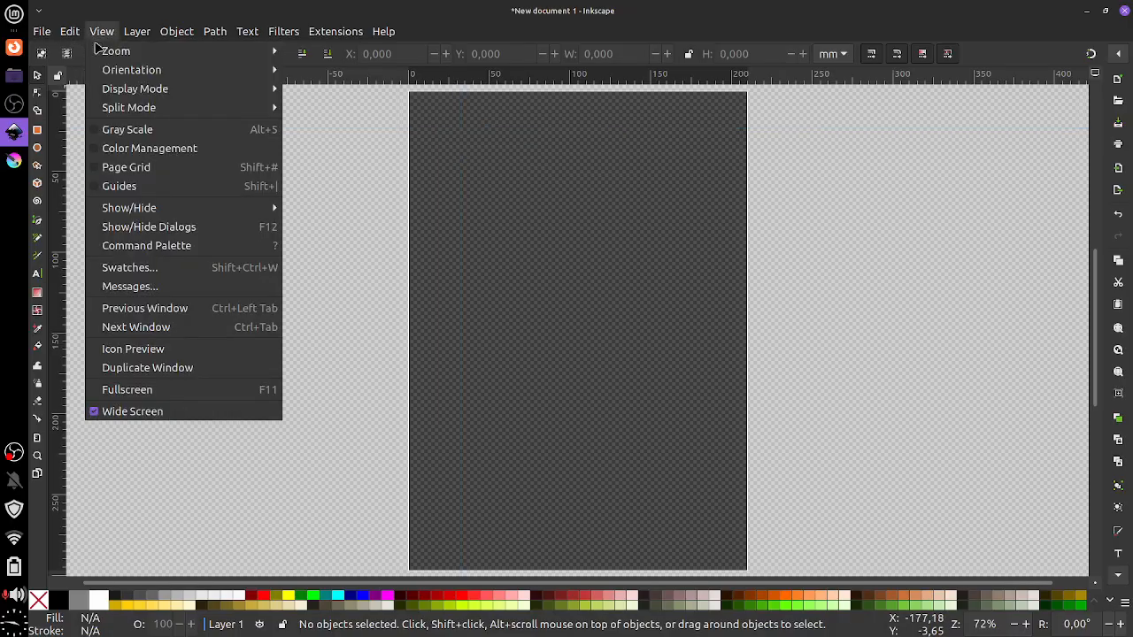
{"action": "left_click", "coordinate": [119, 186]}
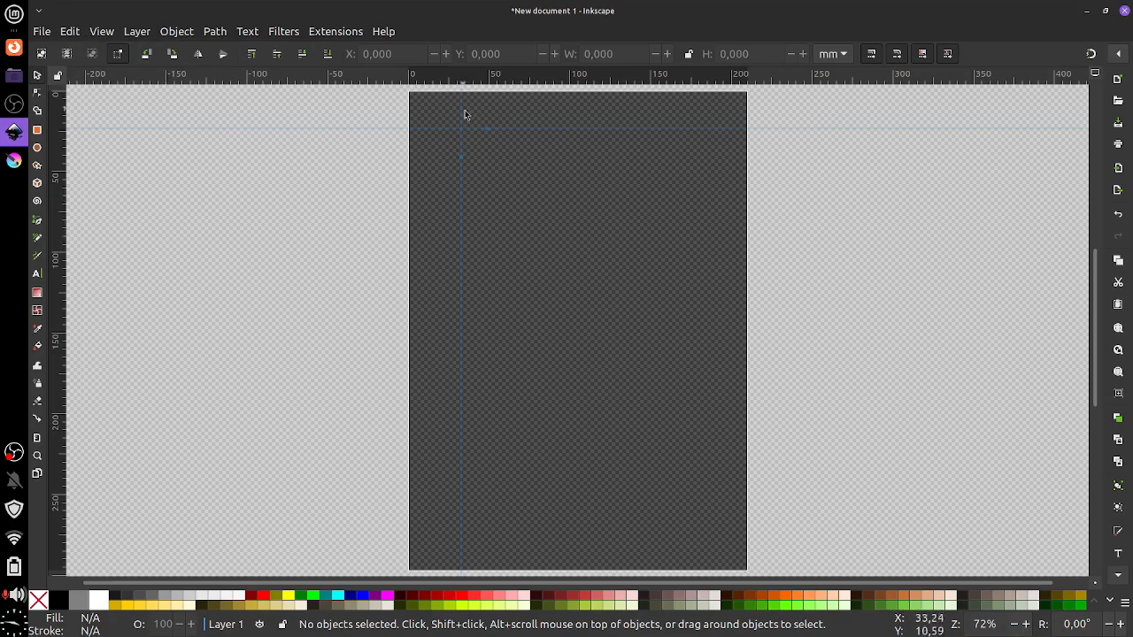
{"action": "left_click_drag", "start_coordinate": [480, 133], "coordinate": [492, 83]}
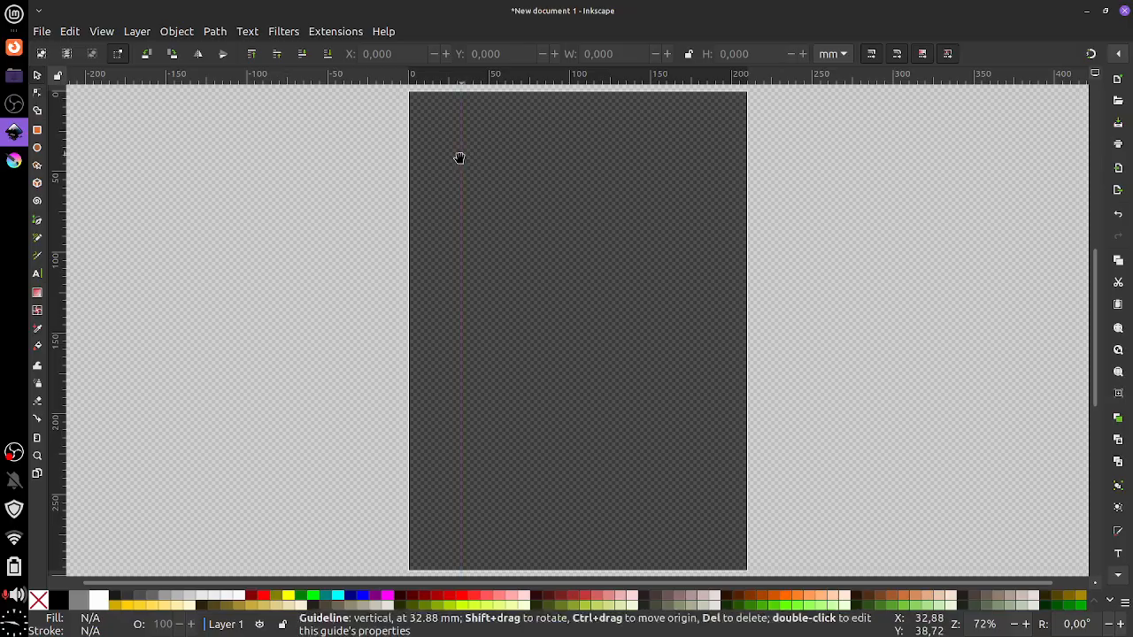
{"action": "left_click_drag", "start_coordinate": [460, 159], "coordinate": [62, 154]}
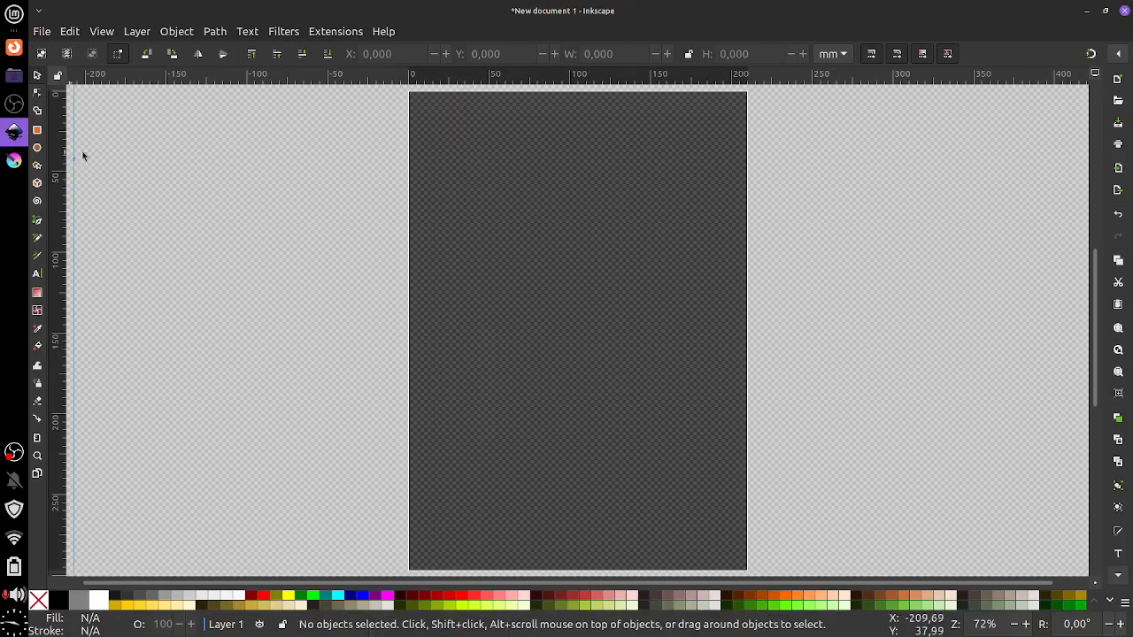
{"action": "left_click", "coordinate": [105, 37]}
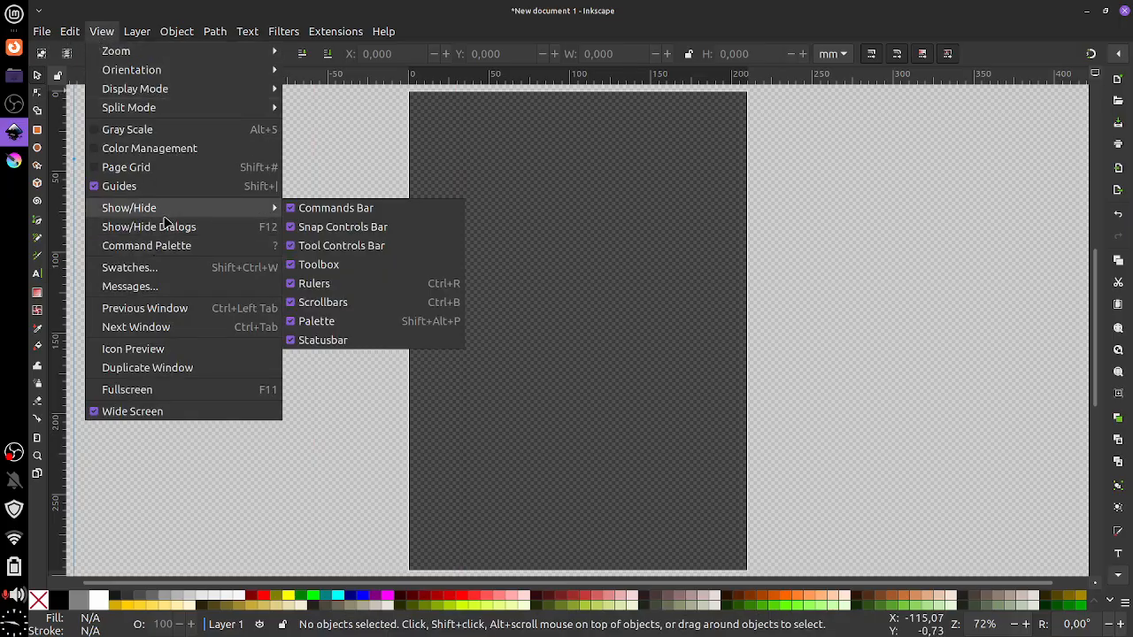
{"action": "mouse_move", "coordinate": [175, 213]}
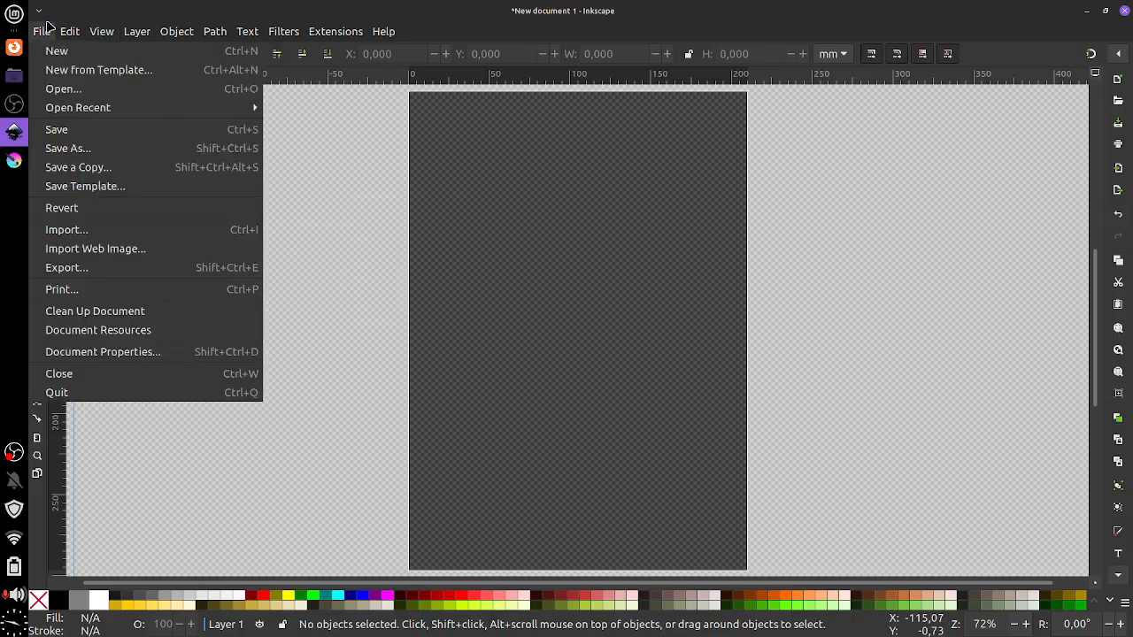
{"action": "left_click", "coordinate": [883, 232]}
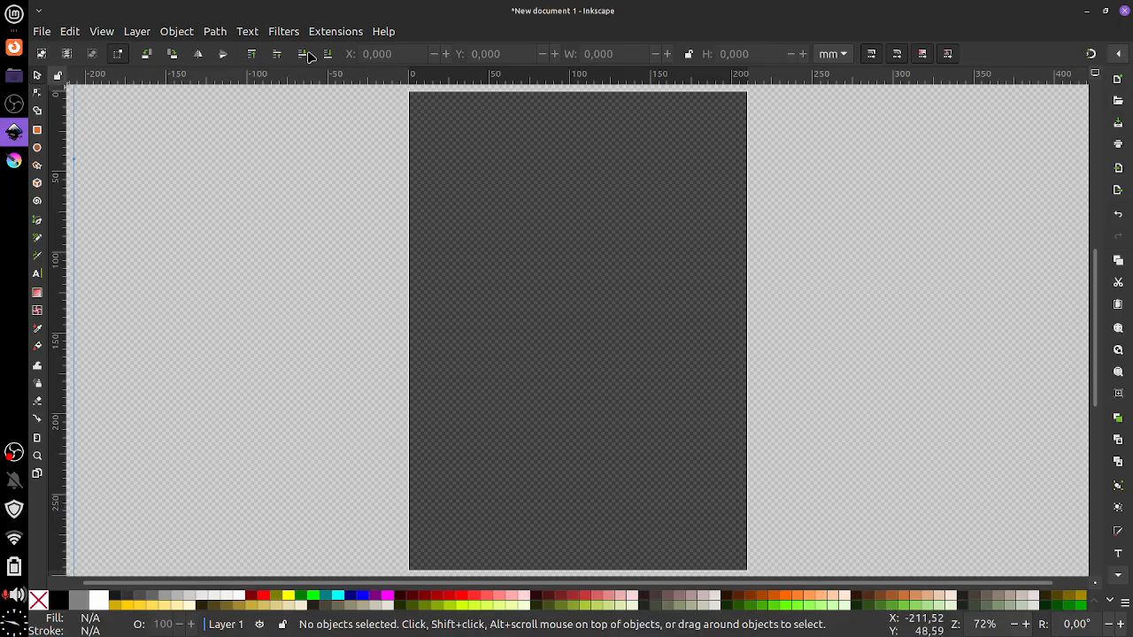
{"action": "left_click", "coordinate": [101, 31]}
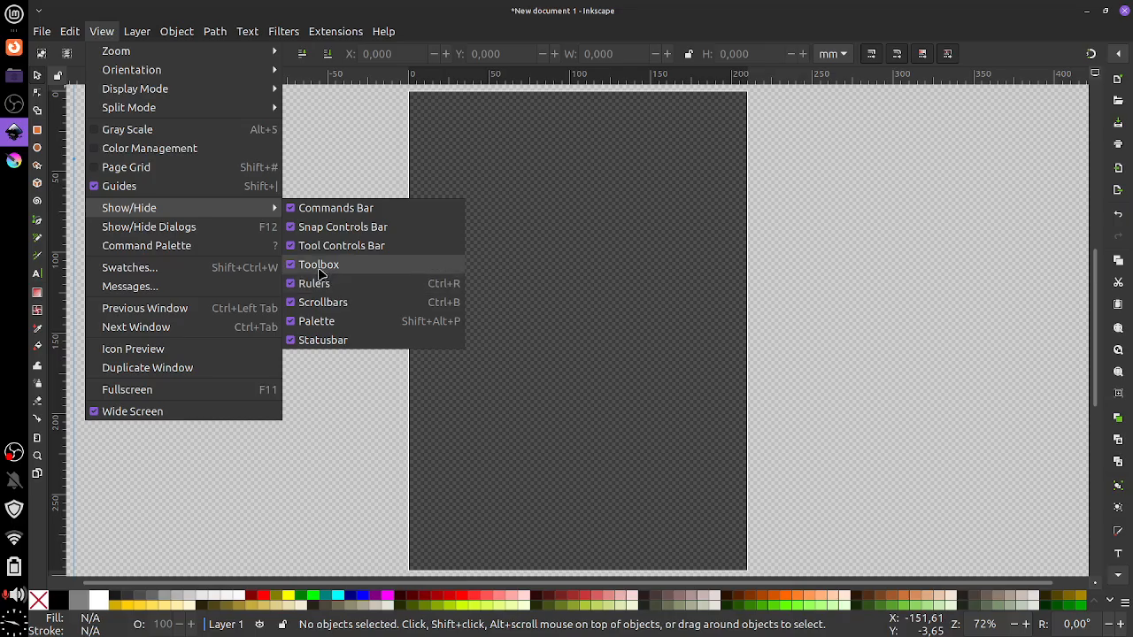
{"action": "left_click", "coordinate": [318, 268]}
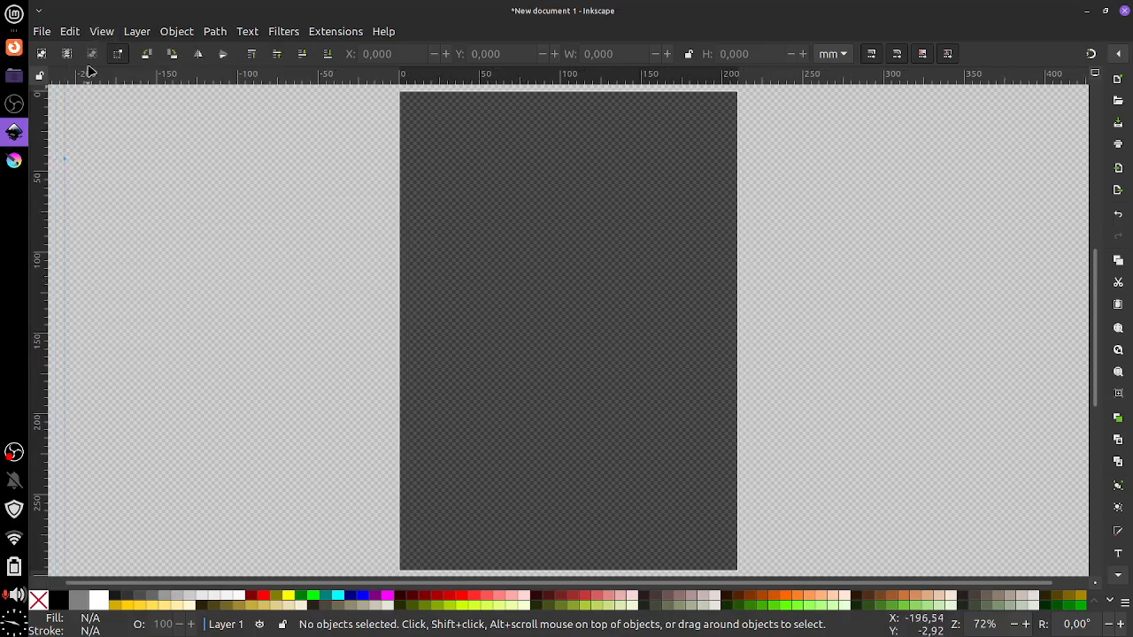
{"action": "left_click", "coordinate": [102, 32]}
{"action": "mouse_move", "coordinate": [137, 211]}
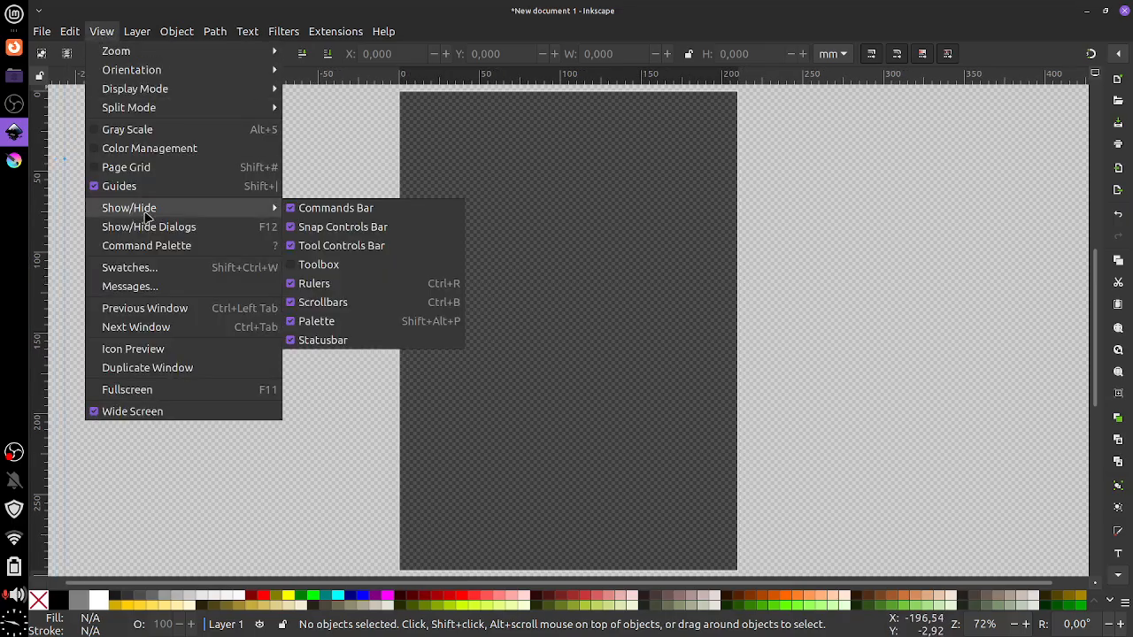
{"action": "left_click", "coordinate": [315, 268]}
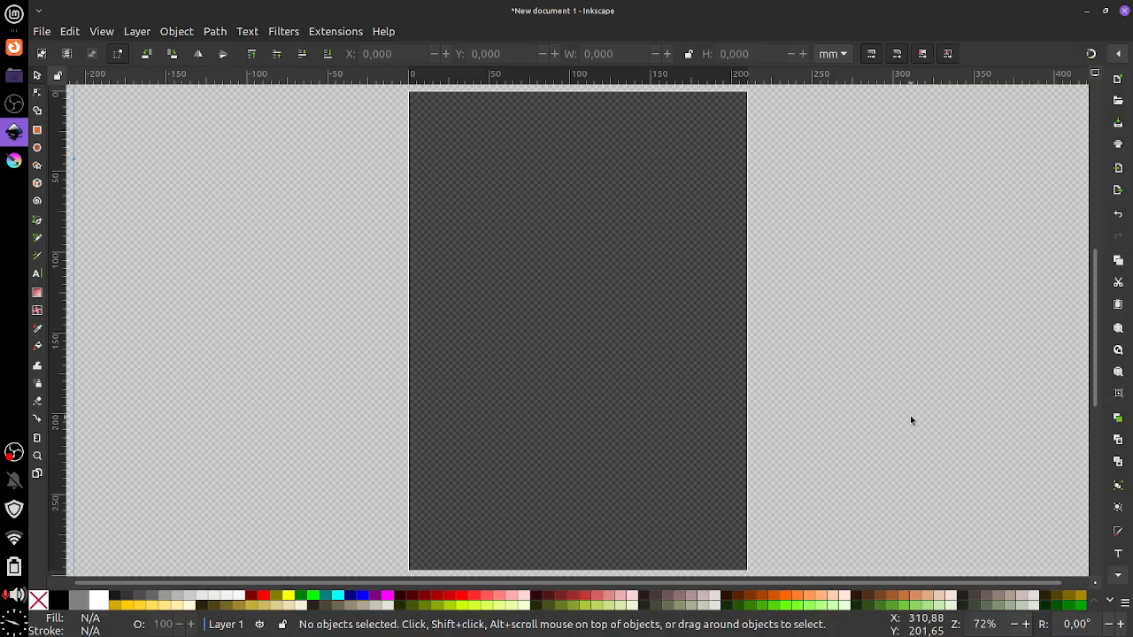
Hide the colour palette of swatches, then show it again below the page
{"action": "left_click", "coordinate": [103, 37]}
{"action": "mouse_move", "coordinate": [139, 210]}
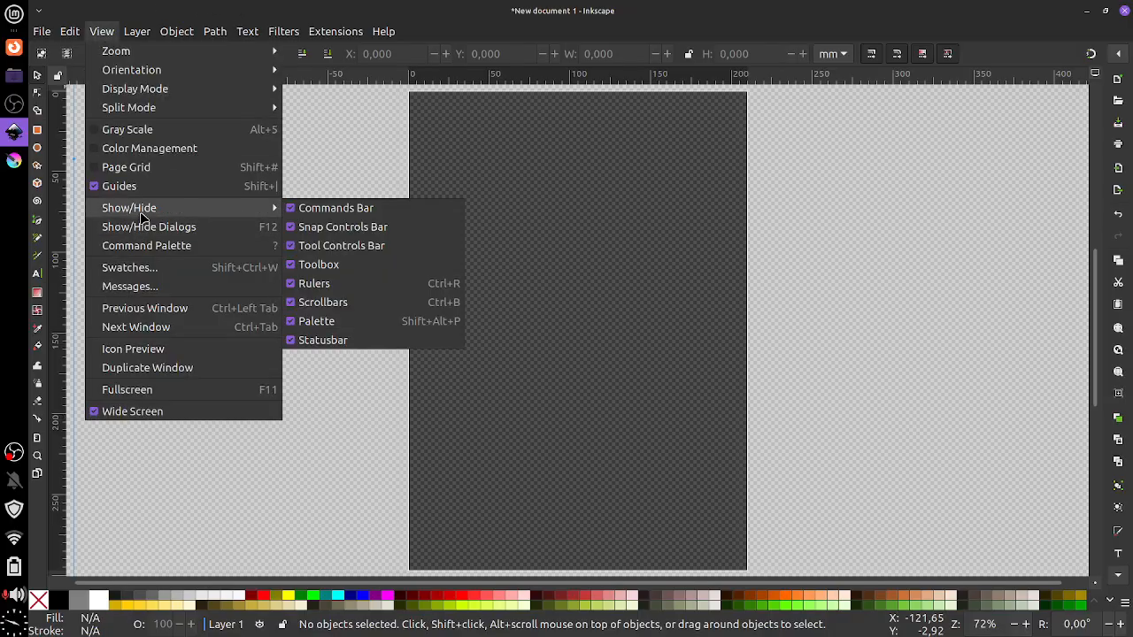
{"action": "left_click", "coordinate": [335, 323]}
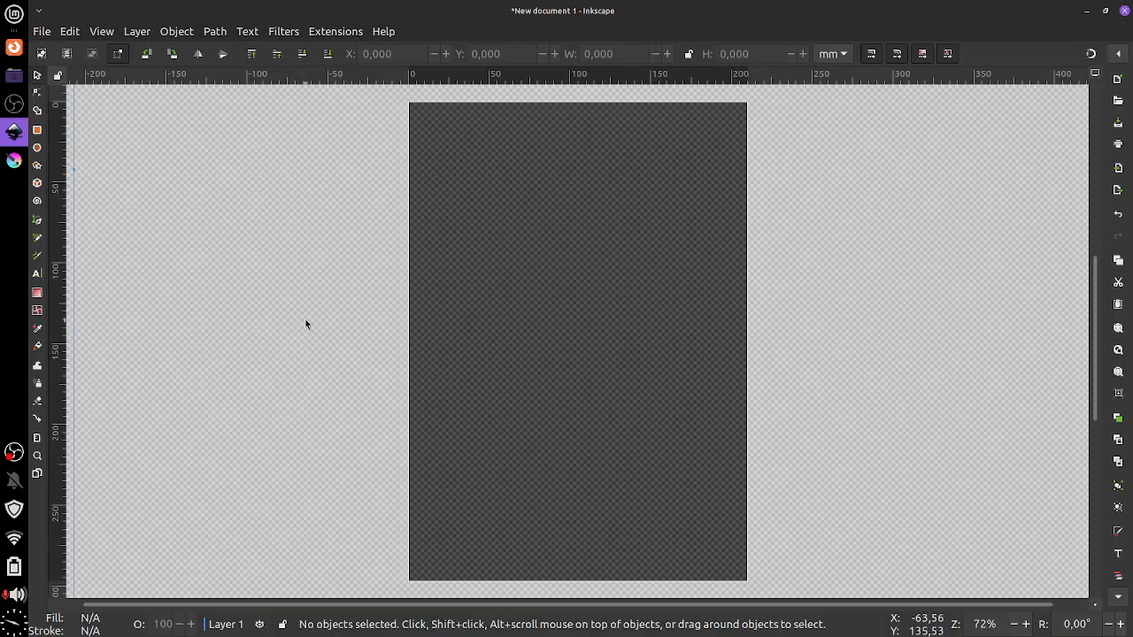
{"action": "left_click", "coordinate": [101, 37]}
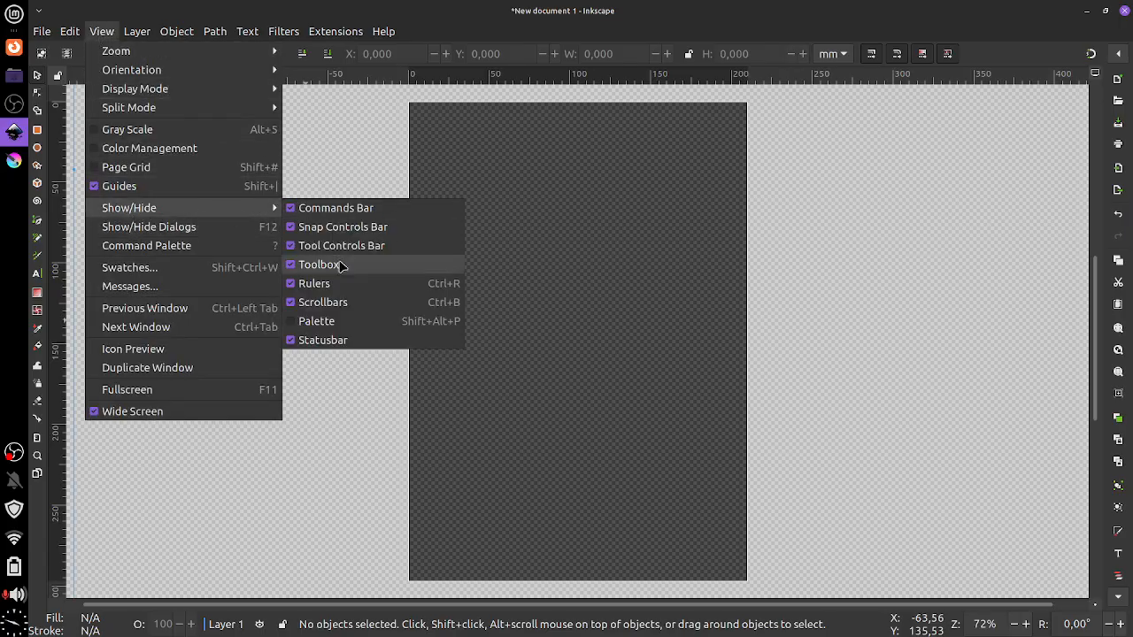
{"action": "left_click", "coordinate": [295, 324]}
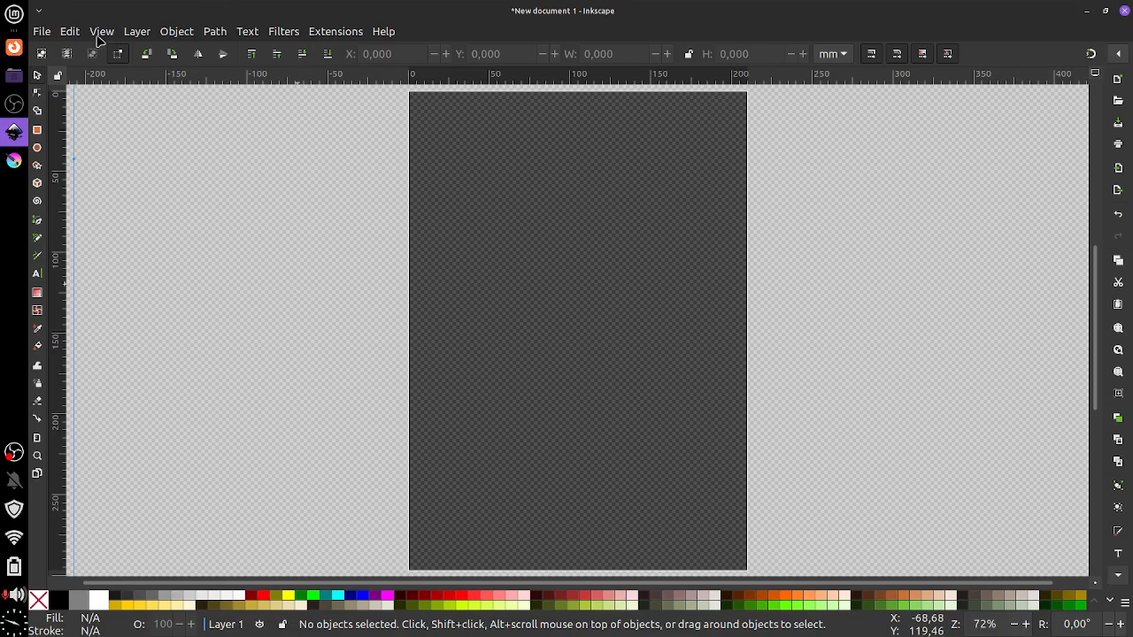
{"action": "left_click", "coordinate": [142, 32]}
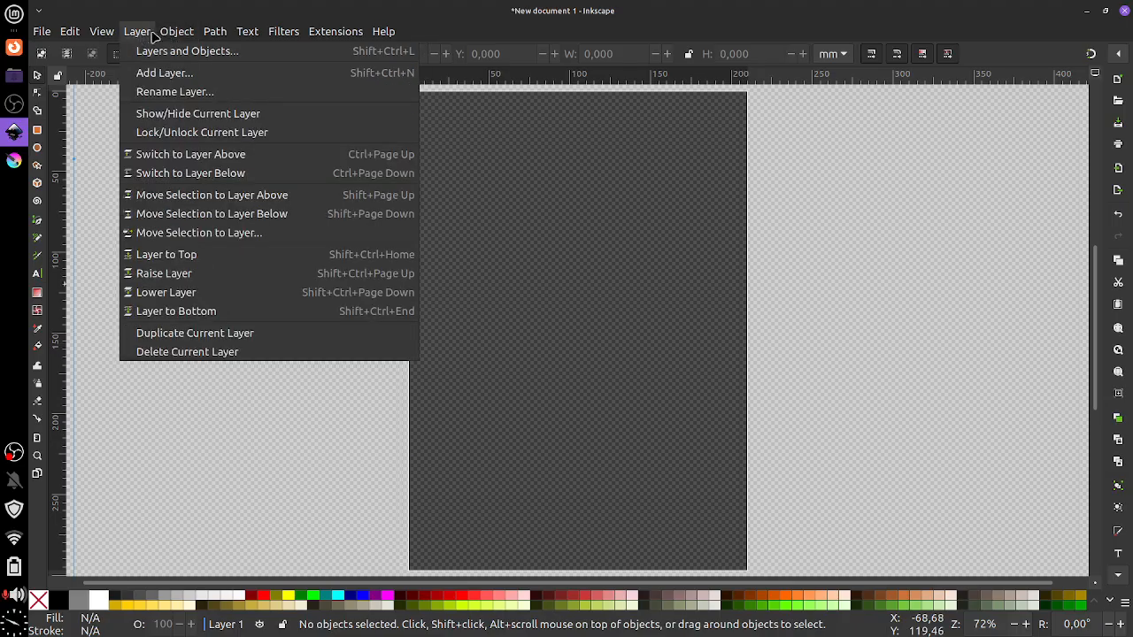
{"action": "mouse_move", "coordinate": [163, 37]}
{"action": "mouse_move", "coordinate": [88, 40]}
{"action": "mouse_move", "coordinate": [314, 33]}
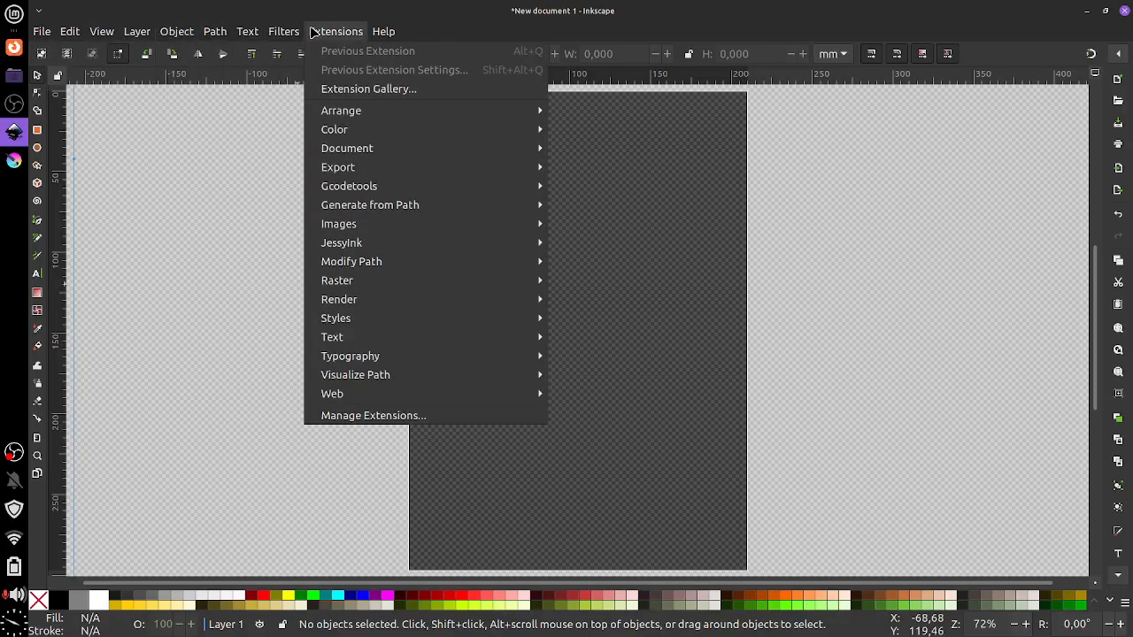
{"action": "mouse_move", "coordinate": [198, 33]}
{"action": "mouse_move", "coordinate": [394, 34]}
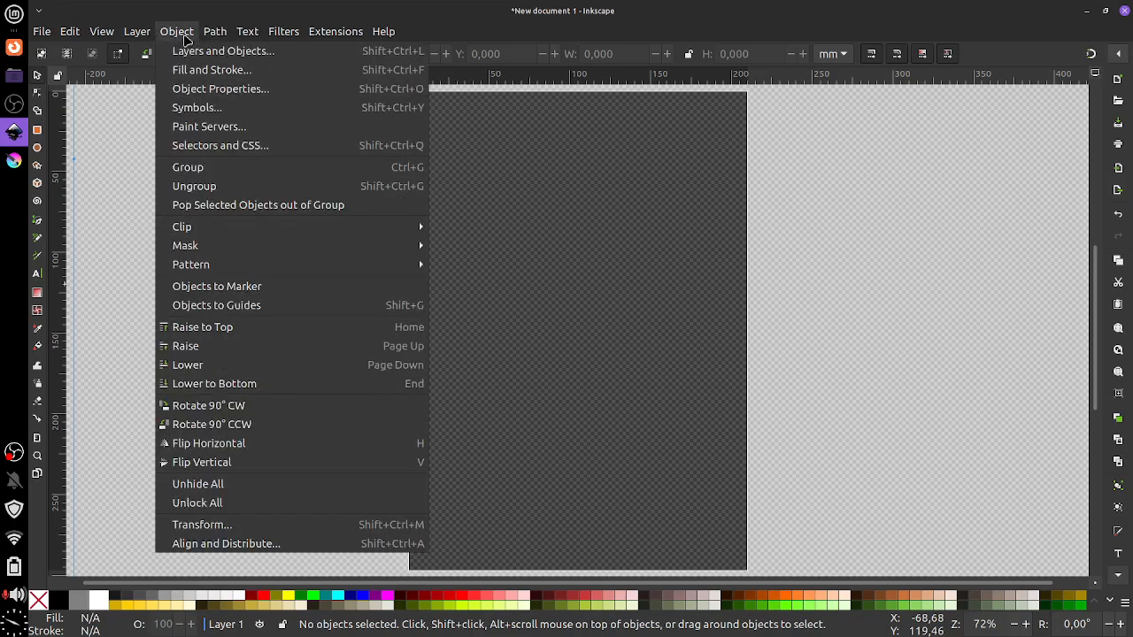
{"action": "left_click", "coordinate": [137, 134]}
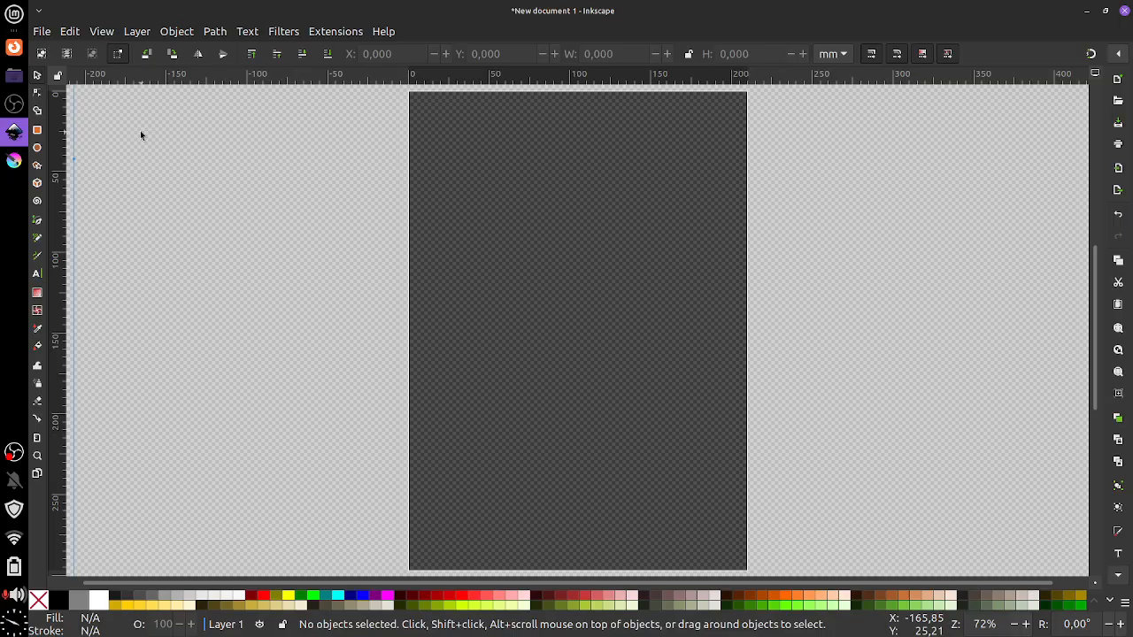
{"action": "left_click", "coordinate": [246, 33]}
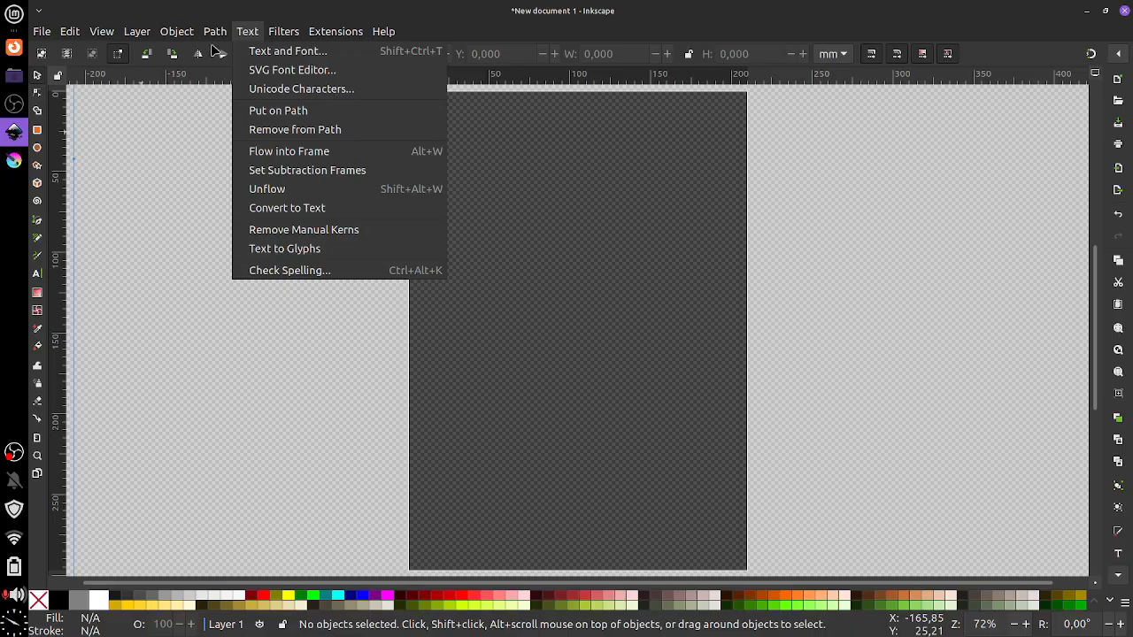
{"action": "mouse_move", "coordinate": [180, 32]}
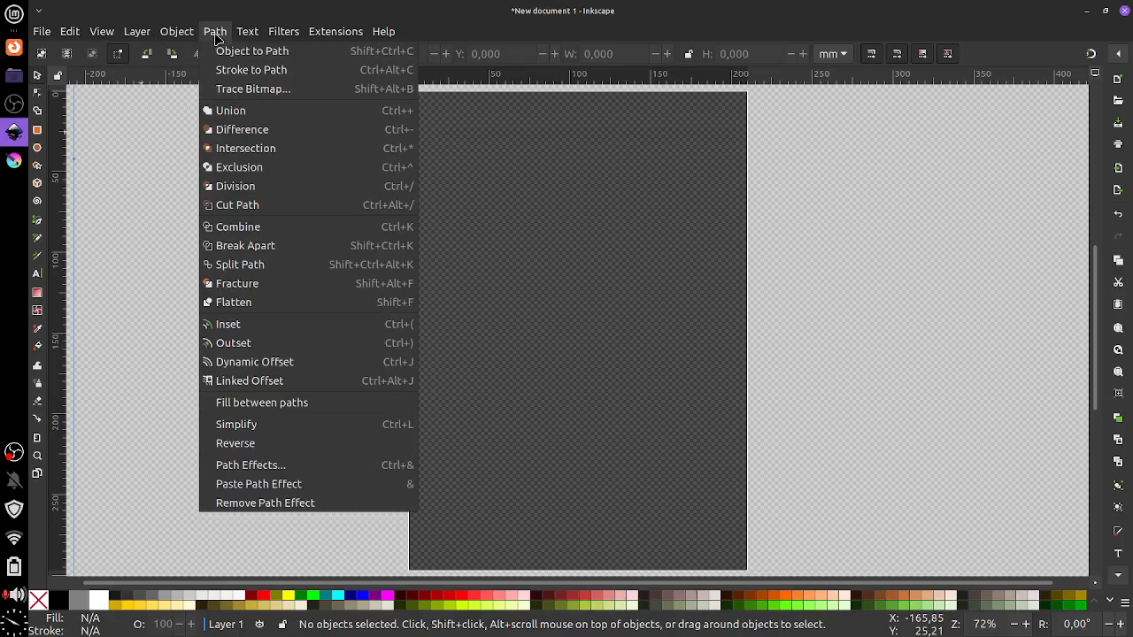
{"action": "mouse_move", "coordinate": [246, 35]}
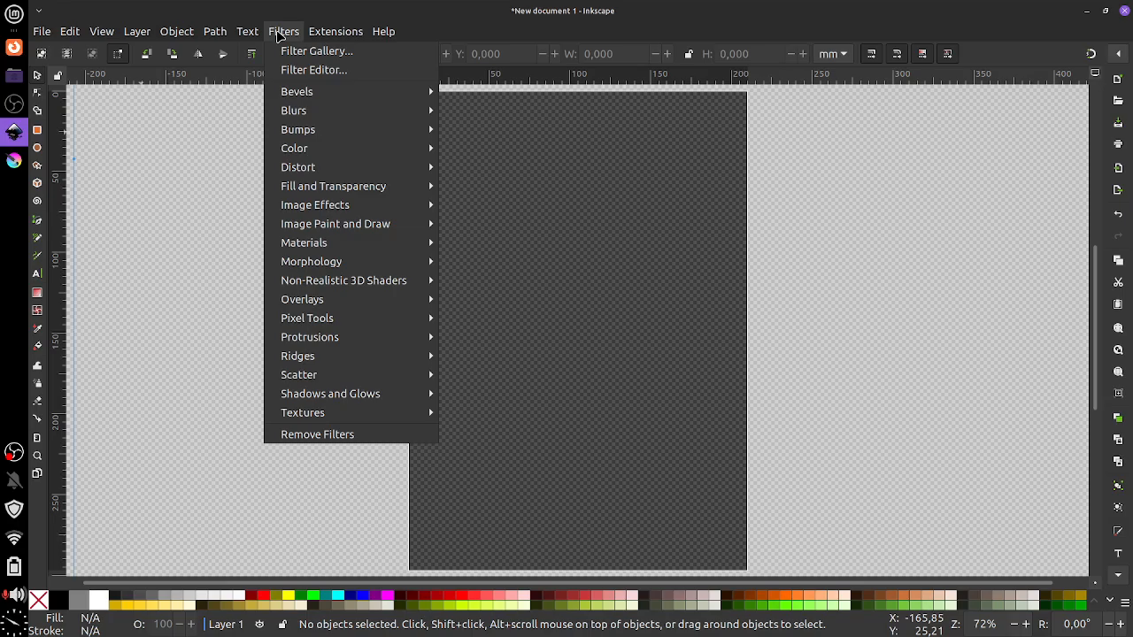
{"action": "mouse_move", "coordinate": [324, 33]}
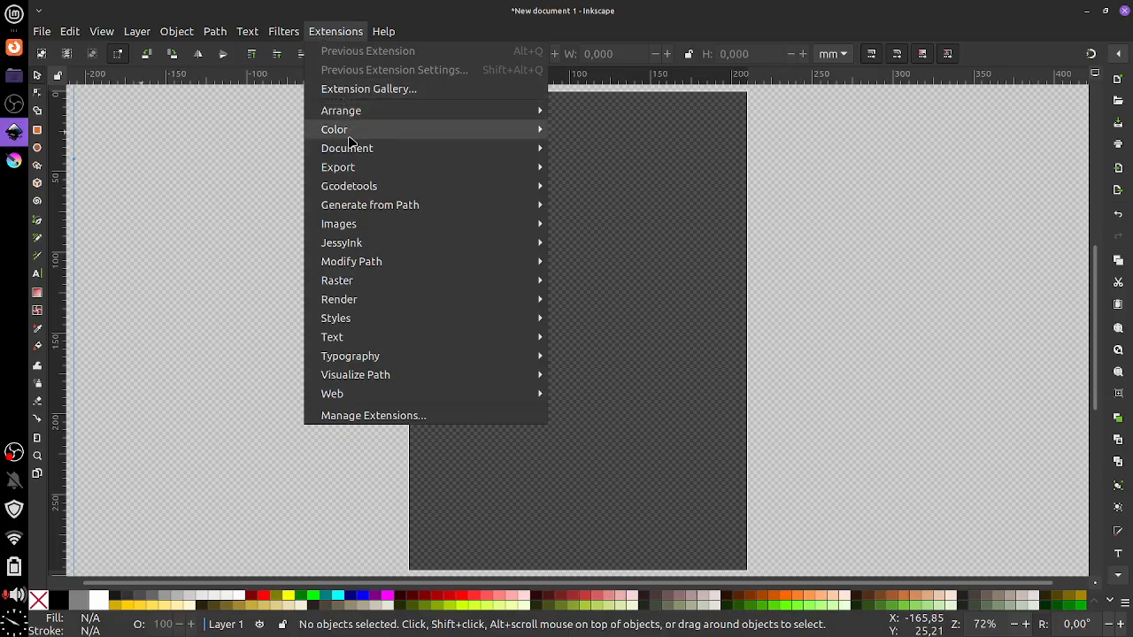
{"action": "mouse_move", "coordinate": [351, 135]}
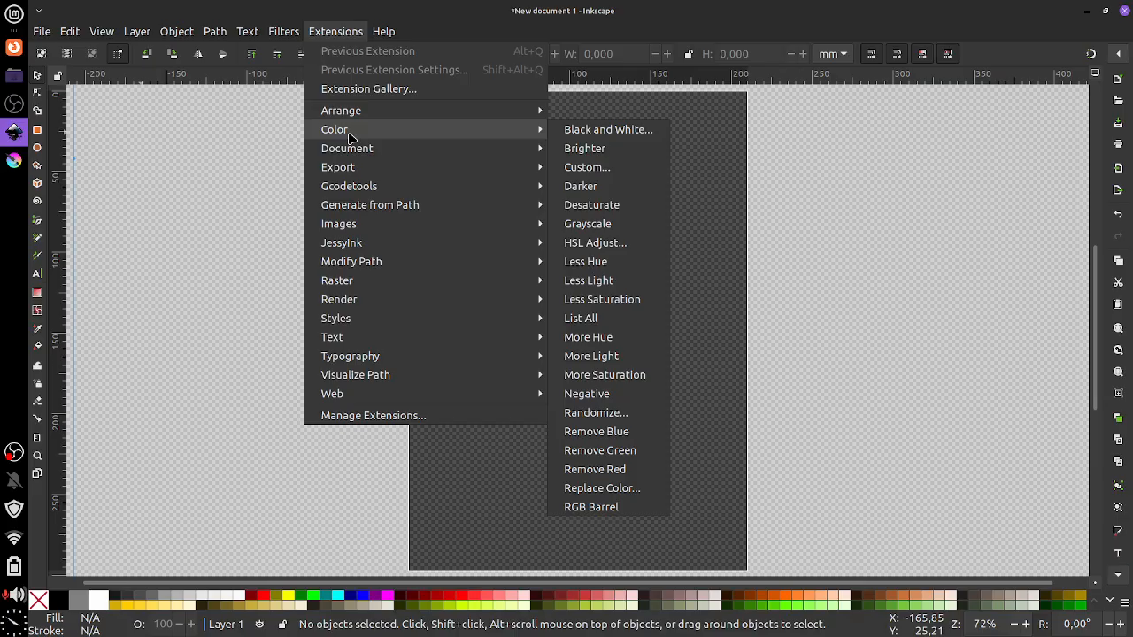
{"action": "mouse_move", "coordinate": [350, 156]}
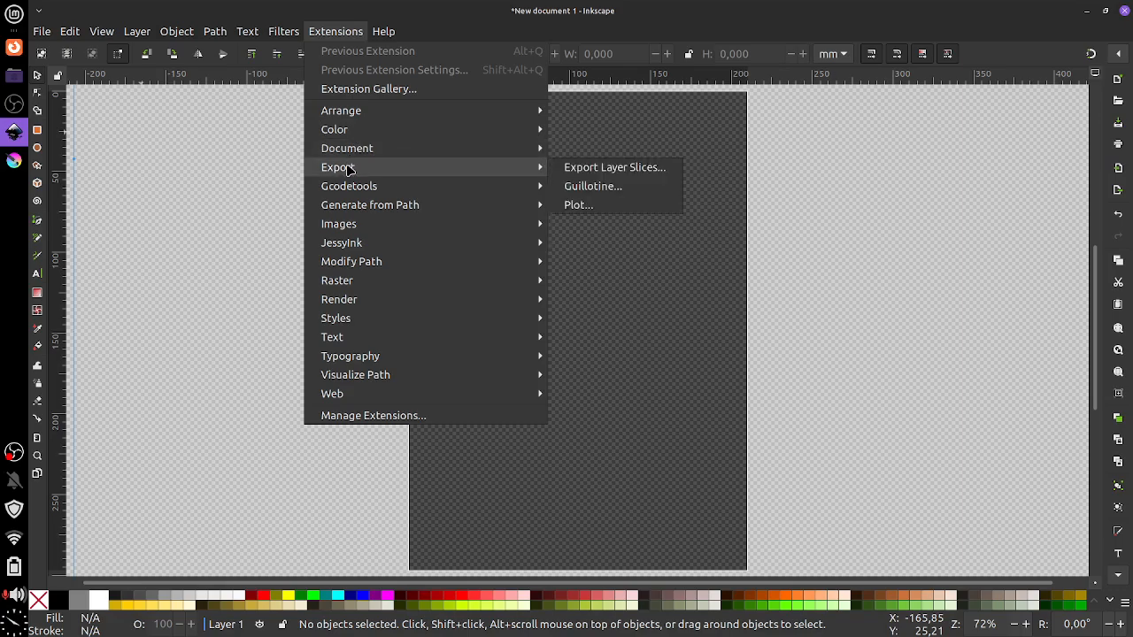
{"action": "left_click", "coordinate": [269, 158]}
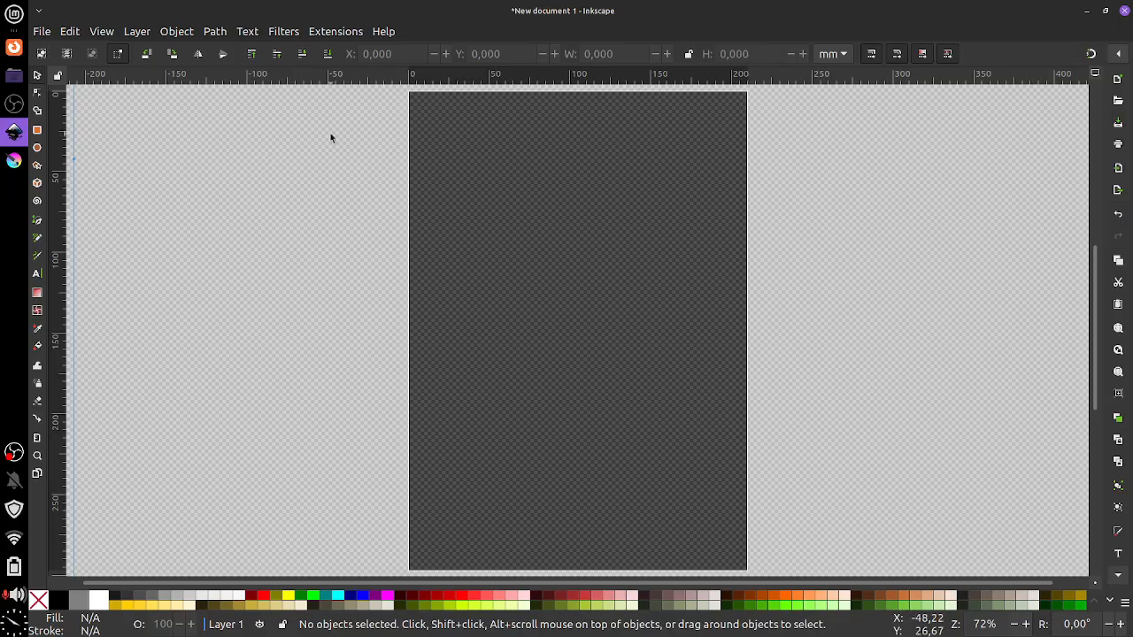
{"action": "left_click", "coordinate": [383, 32]}
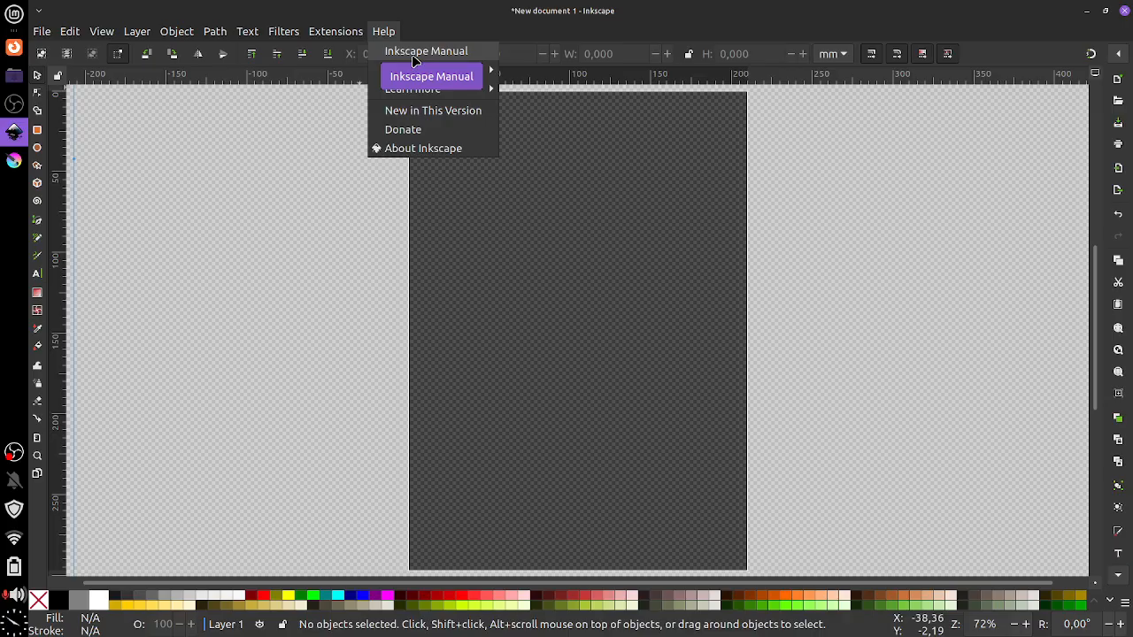
{"action": "mouse_move", "coordinate": [419, 81]}
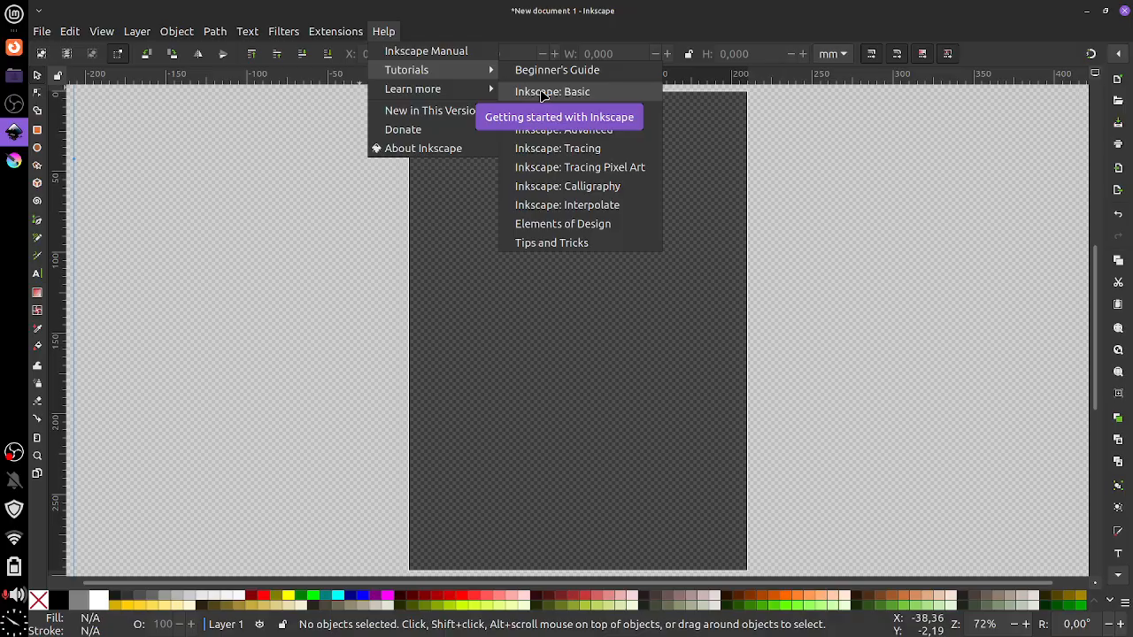
{"action": "mouse_move", "coordinate": [467, 95]}
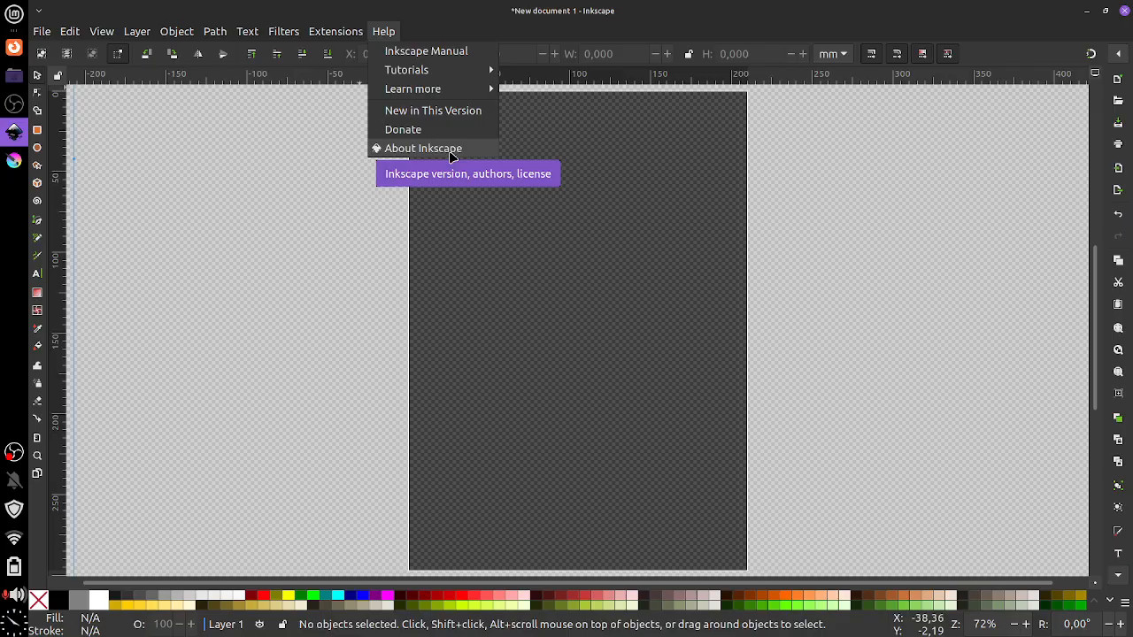
{"action": "left_click", "coordinate": [452, 150]}
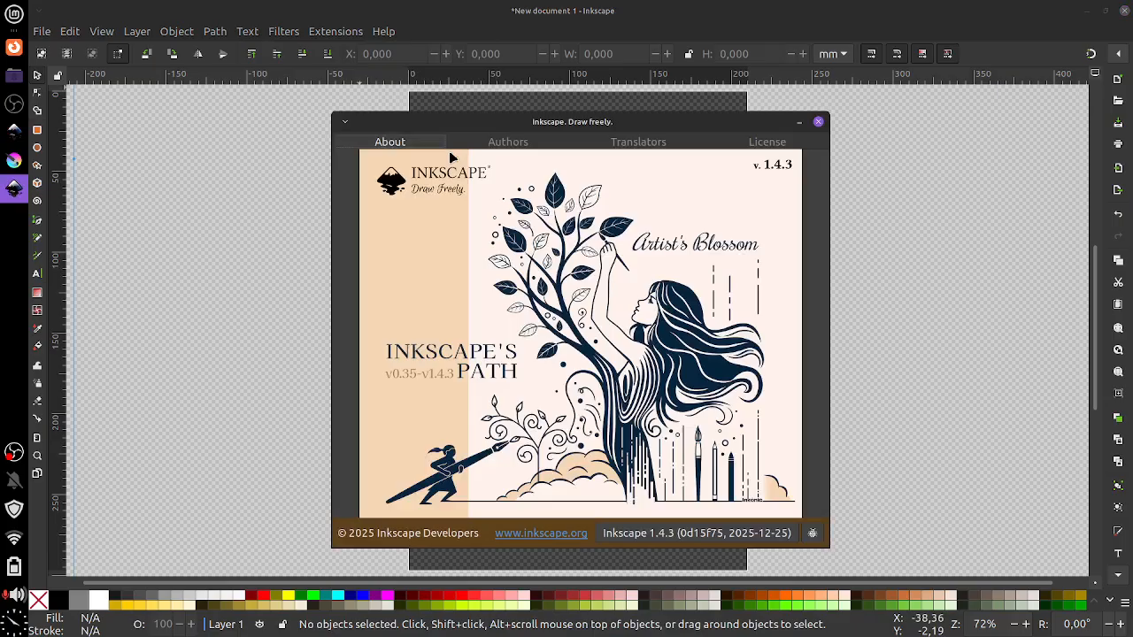
{"action": "left_click", "coordinate": [817, 121]}
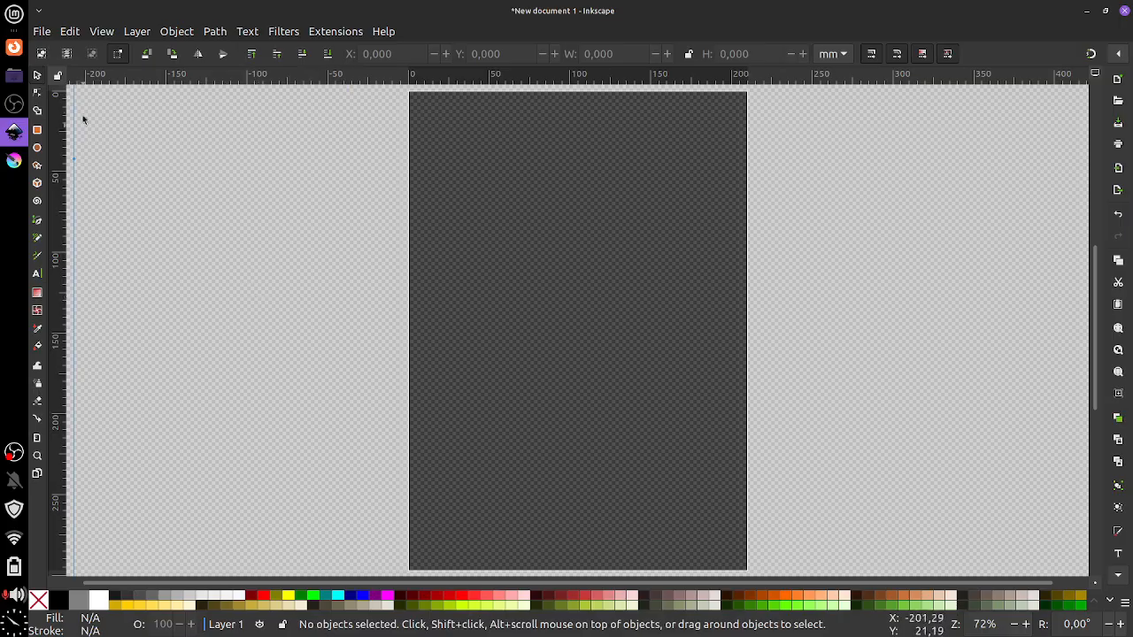
Cycle through Inkscape's node, rectangle, ellipse and star tools, ending on the Selector
{"action": "left_click", "coordinate": [37, 92]}
{"action": "left_click", "coordinate": [37, 112]}
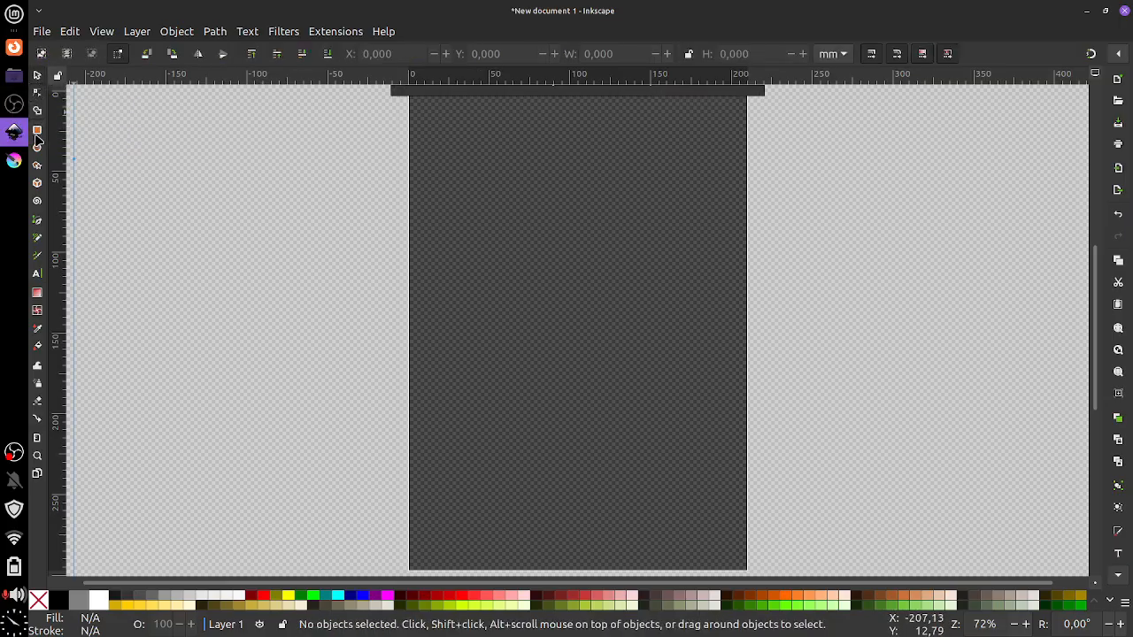
{"action": "left_click", "coordinate": [37, 132]}
{"action": "left_click", "coordinate": [37, 148]}
{"action": "left_click", "coordinate": [38, 165]}
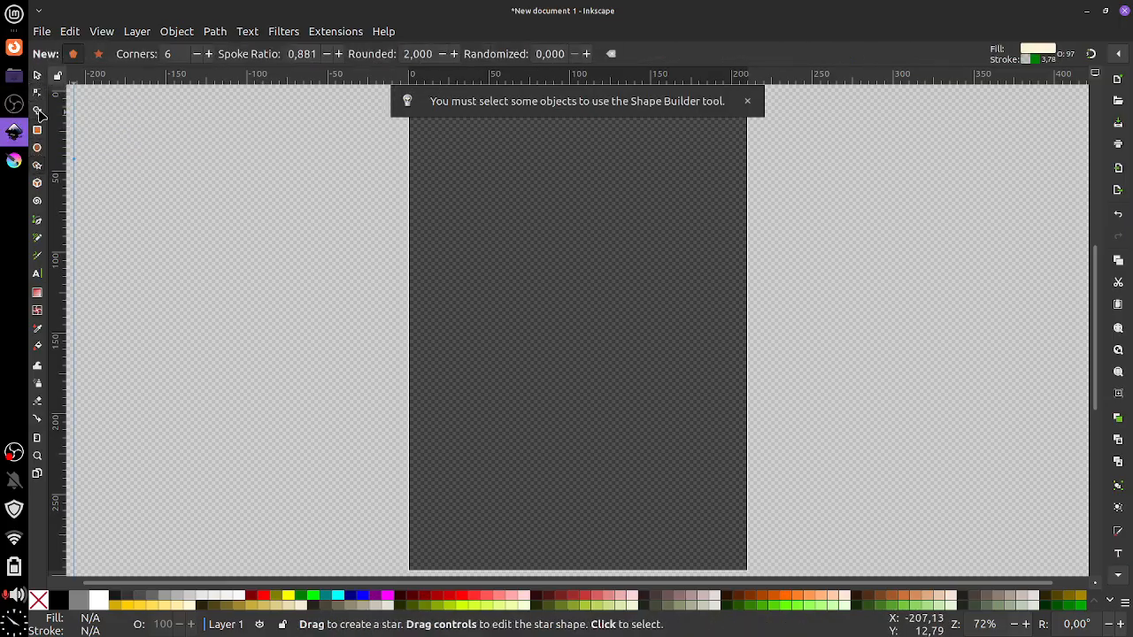
{"action": "left_click", "coordinate": [37, 75]}
Switch to Krita and create a new 1754 × 2480 px document
{"action": "left_click", "coordinate": [13, 160]}
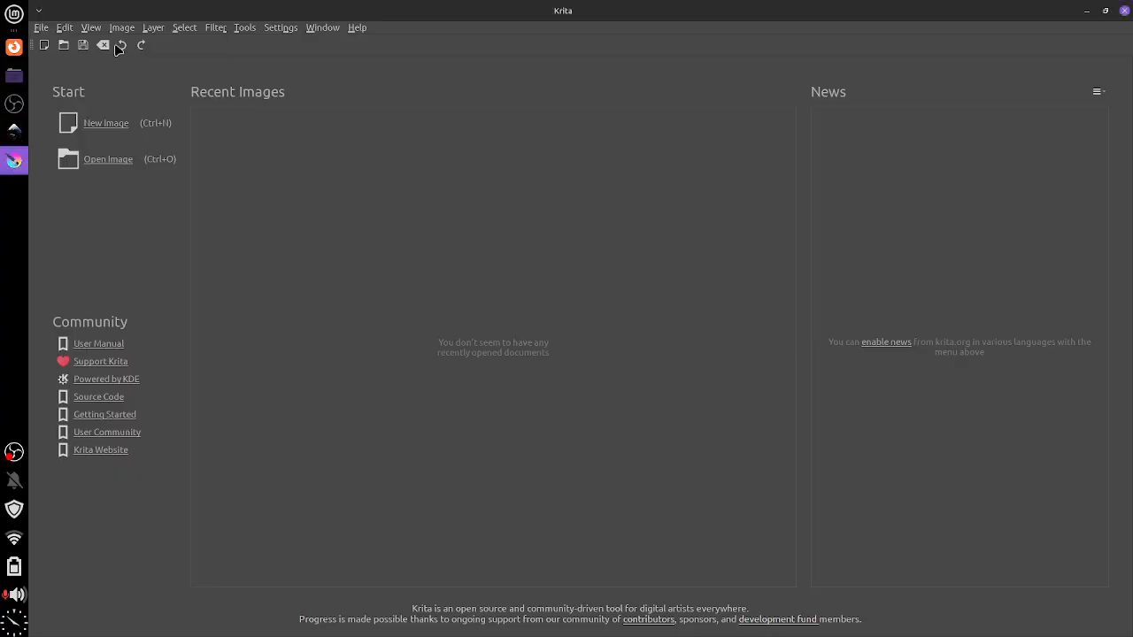
{"action": "left_click", "coordinate": [42, 28]}
{"action": "left_click", "coordinate": [46, 42]}
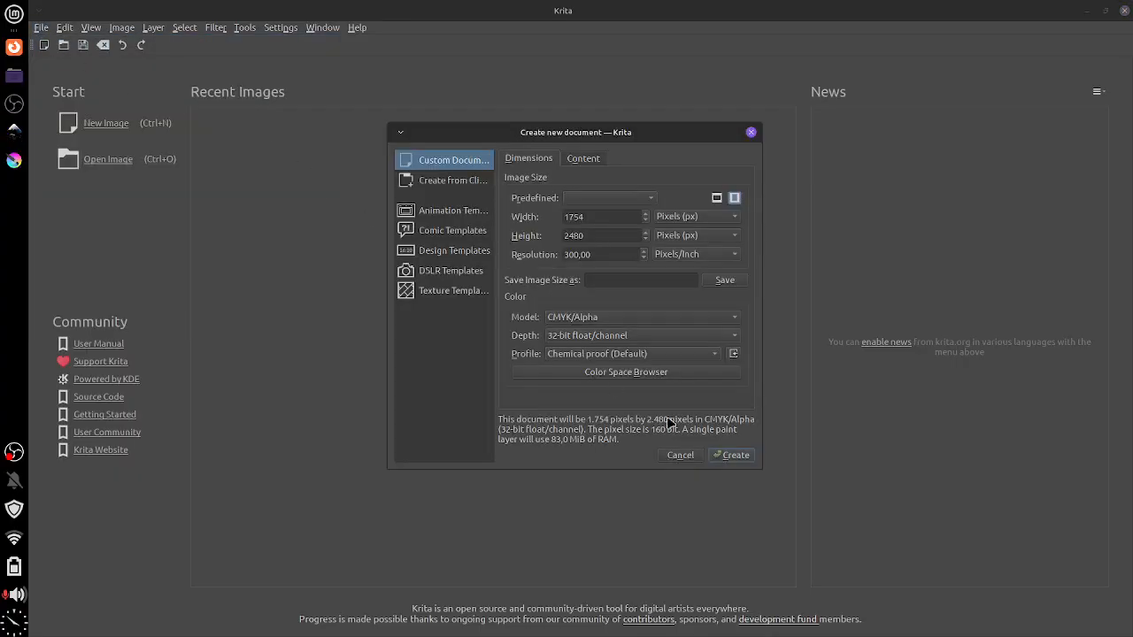
{"action": "left_click", "coordinate": [731, 455]}
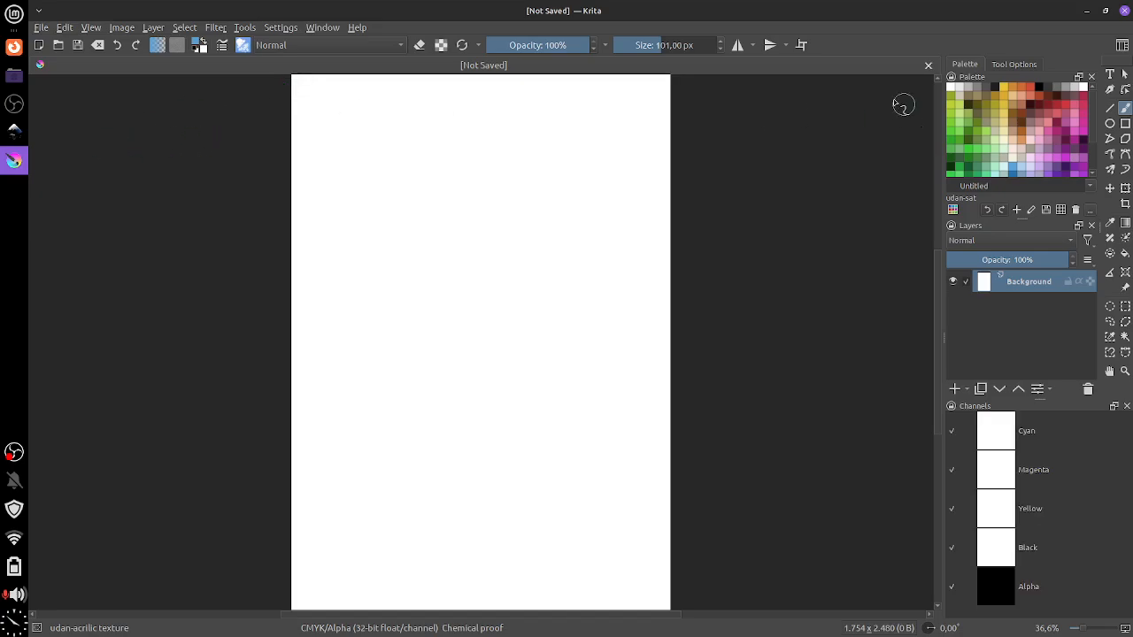
Switch Krita to the Default workspace layout
{"action": "left_click", "coordinate": [353, 29]}
{"action": "mouse_move", "coordinate": [319, 29]}
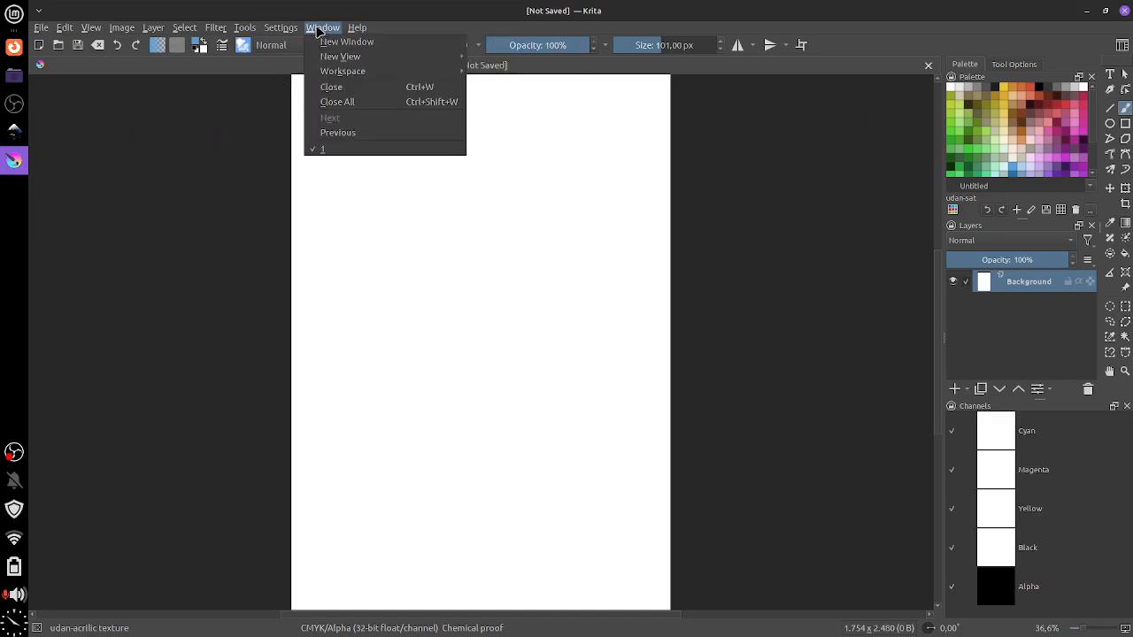
{"action": "mouse_move", "coordinate": [332, 74]}
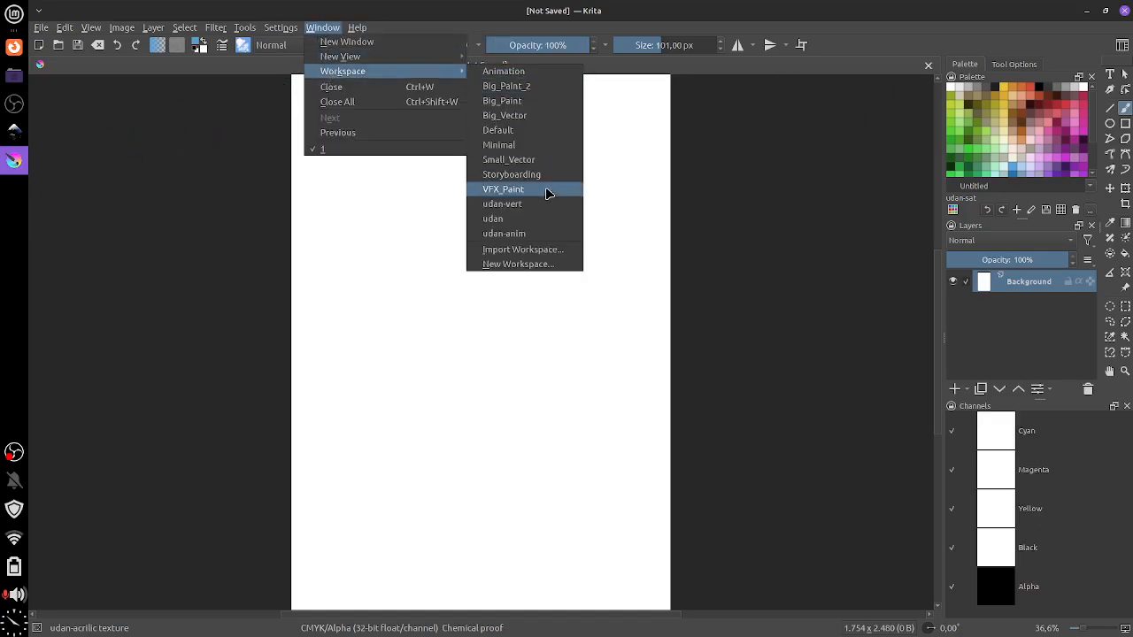
{"action": "left_click", "coordinate": [531, 132]}
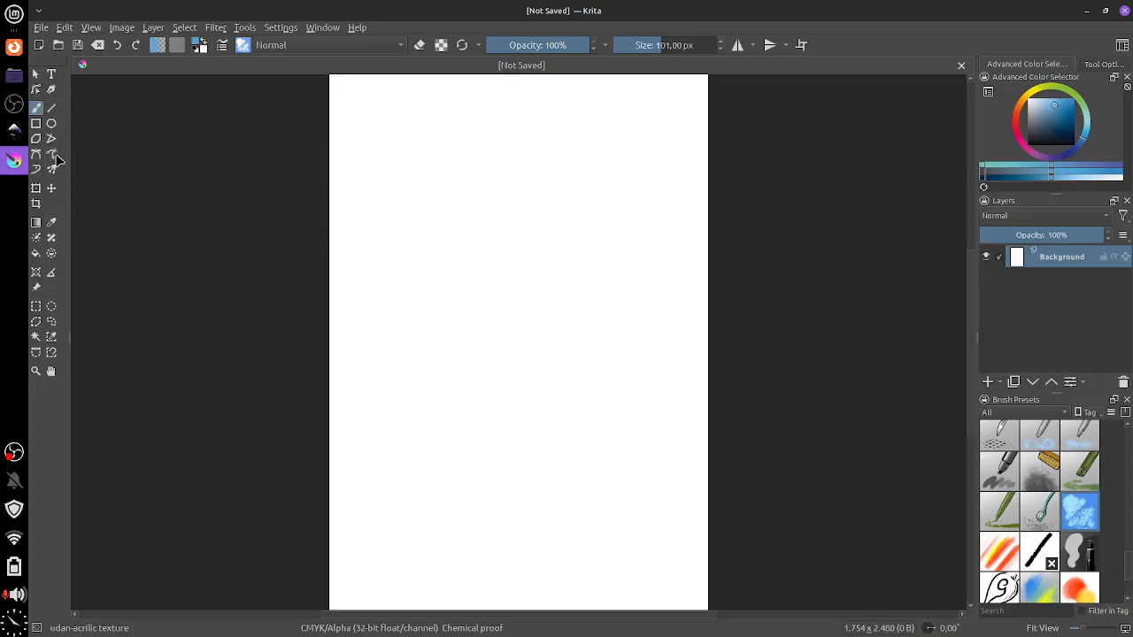
Narrow Krita's toolbox to one column, widen it back to two, then return to Inkscape
{"action": "left_click_drag", "start_coordinate": [68, 139], "coordinate": [42, 146]}
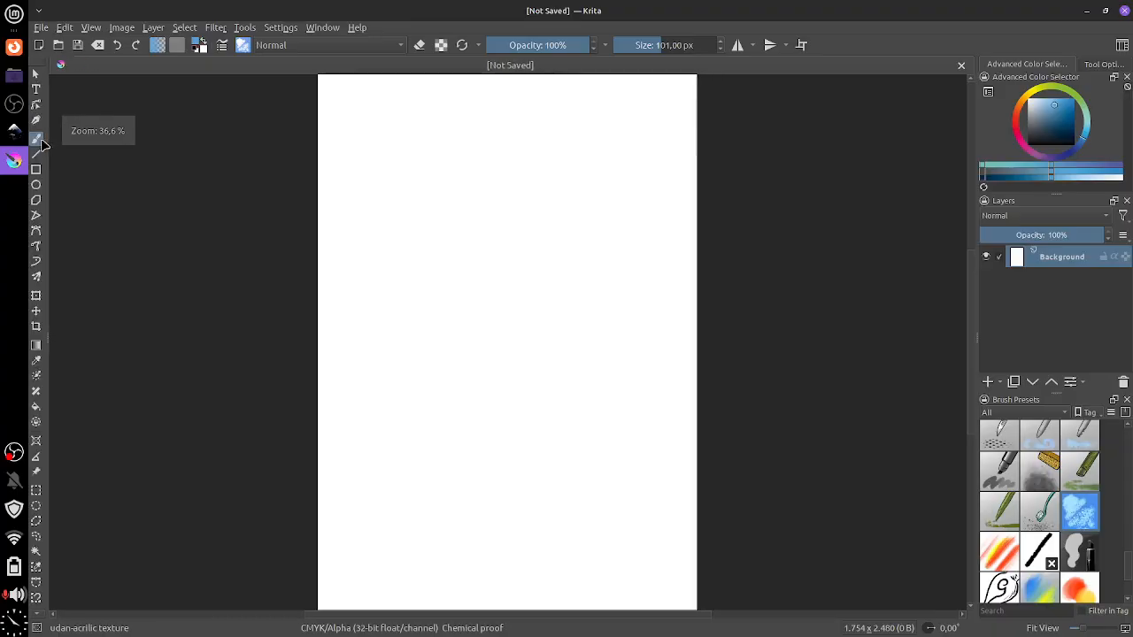
{"action": "left_click", "coordinate": [51, 197]}
{"action": "left_click_drag", "start_coordinate": [50, 196], "coordinate": [63, 196]}
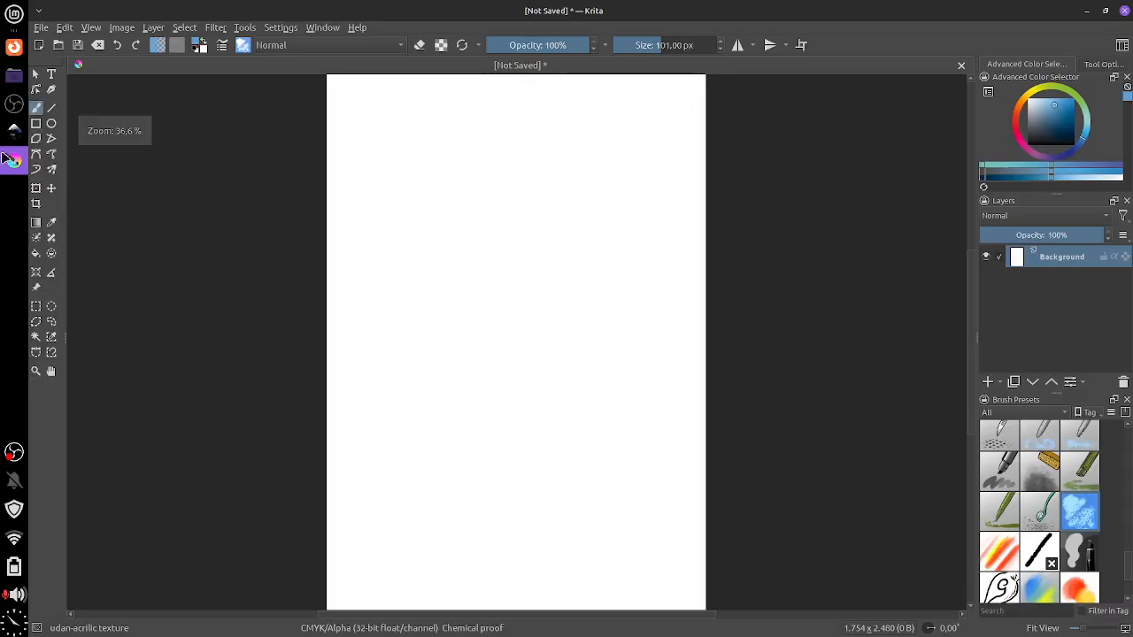
{"action": "left_click", "coordinate": [15, 134]}
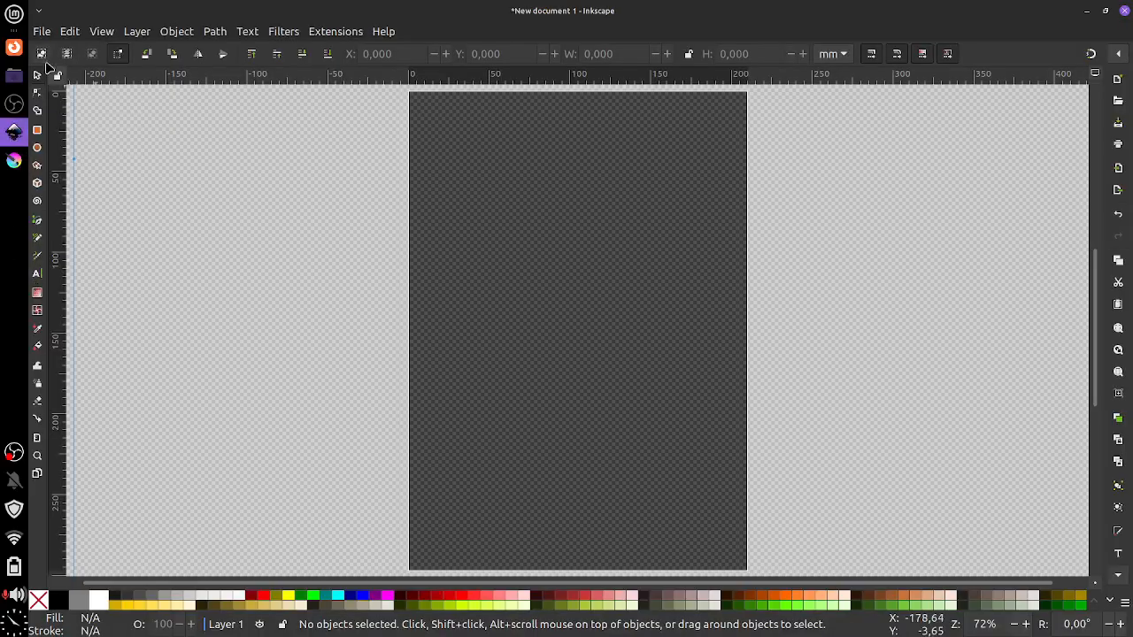
Alternate between the Rectangle and Selector tools, ending with the Rectangle tool active
{"action": "left_click", "coordinate": [37, 129]}
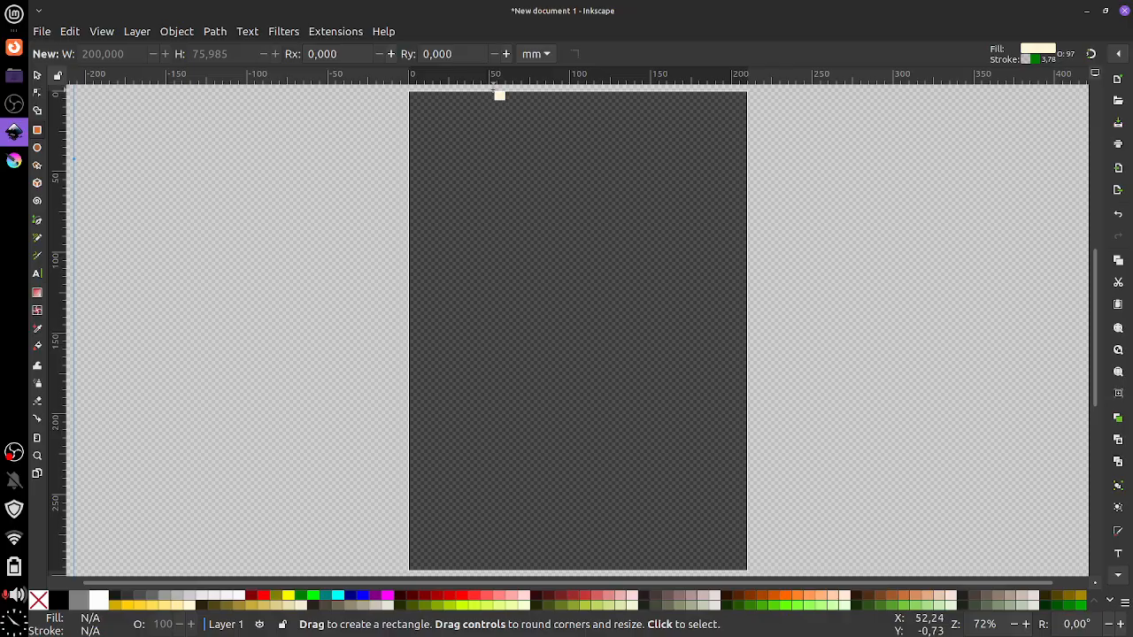
{"action": "left_click", "coordinate": [37, 75]}
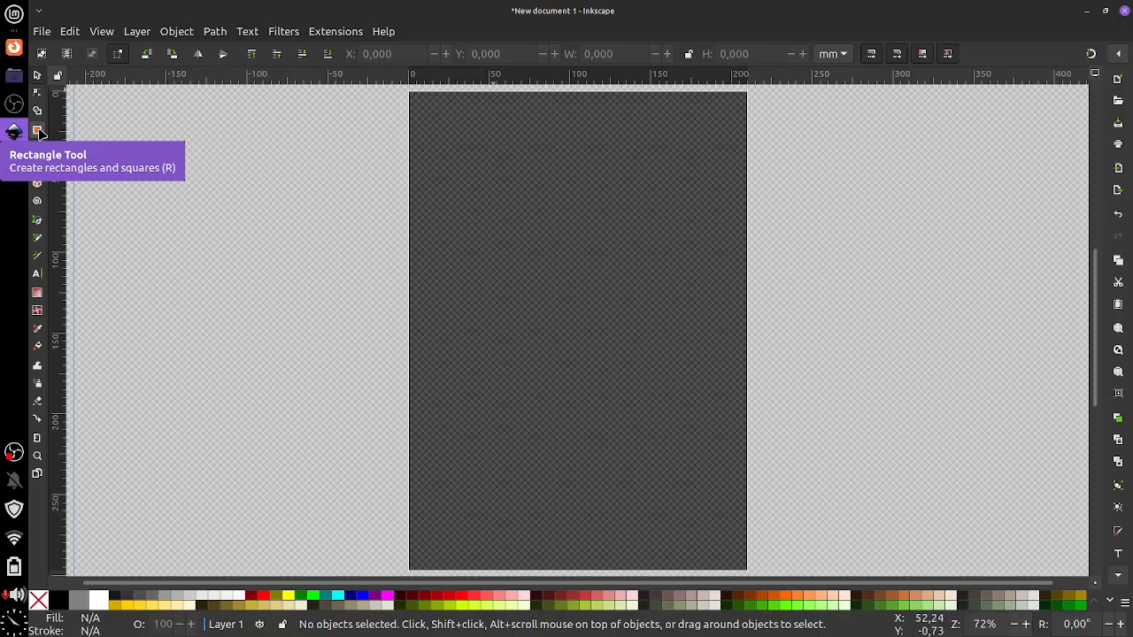
{"action": "left_click", "coordinate": [37, 130]}
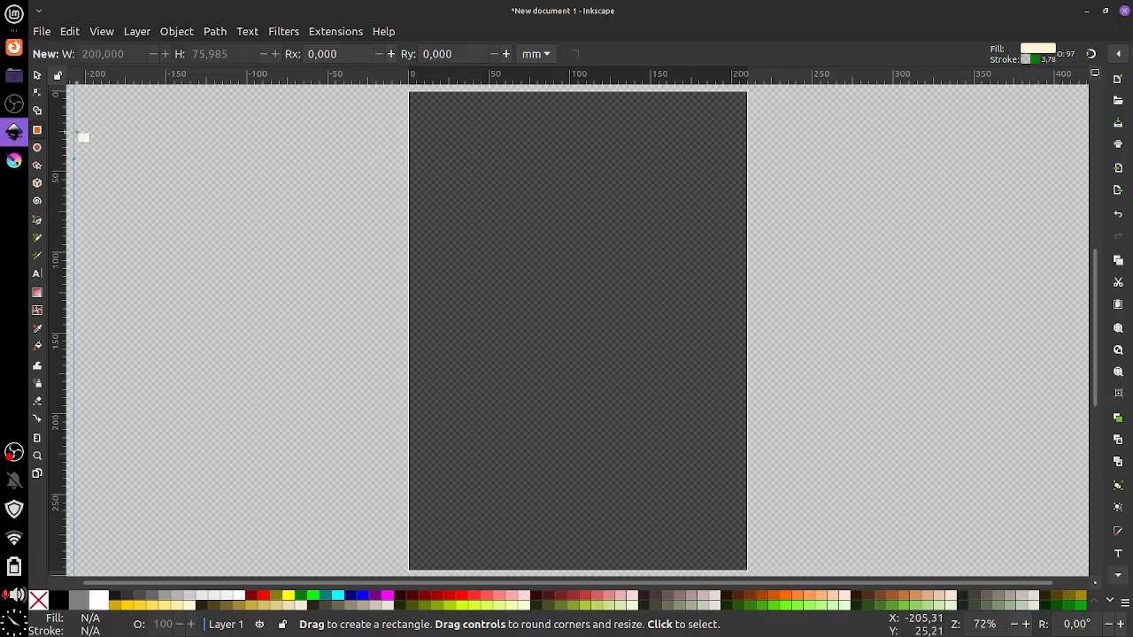
{"action": "left_click", "coordinate": [37, 76]}
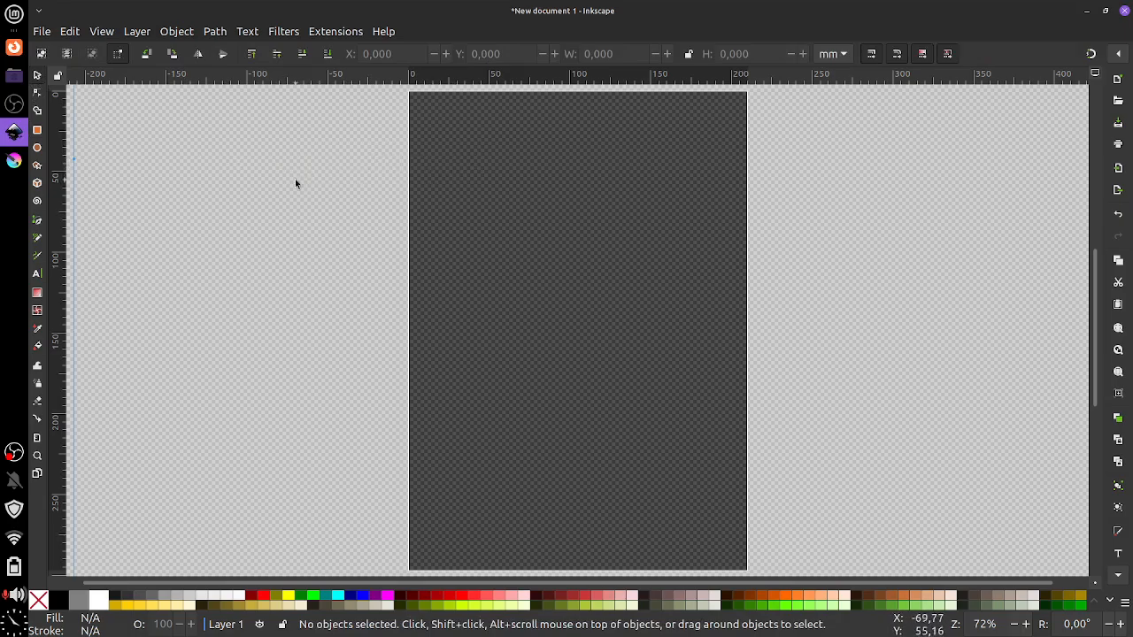
{"action": "left_click", "coordinate": [37, 131]}
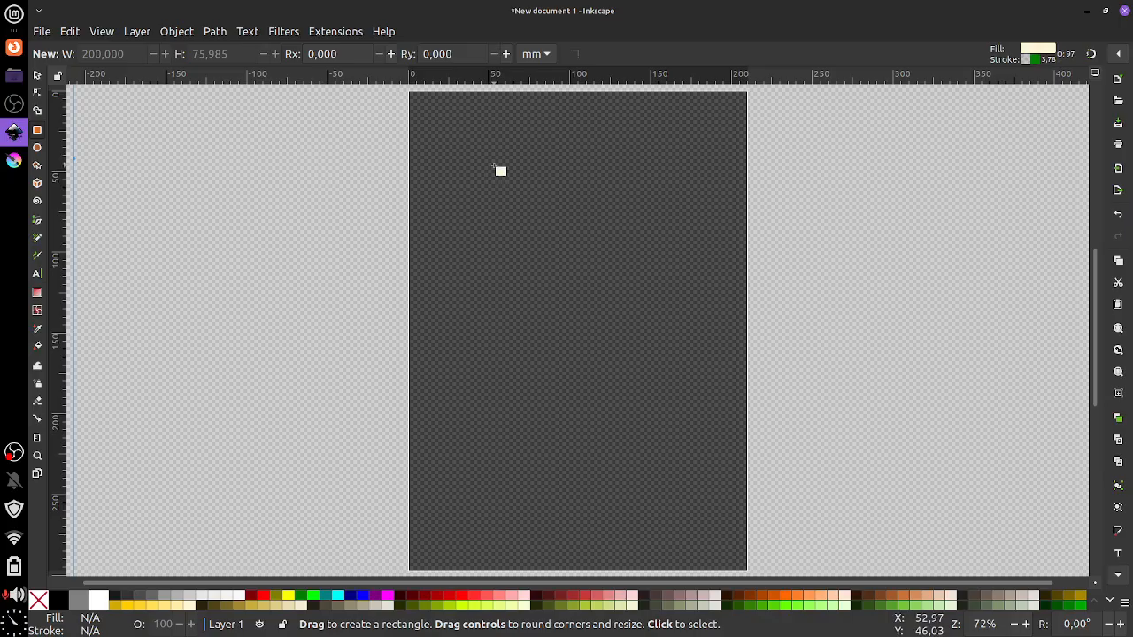
Draw a cream rectangle near the page top, redraw it, and adjust its corners to about 115 × 84 mm
{"action": "left_click_drag", "start_coordinate": [466, 143], "coordinate": [670, 298]}
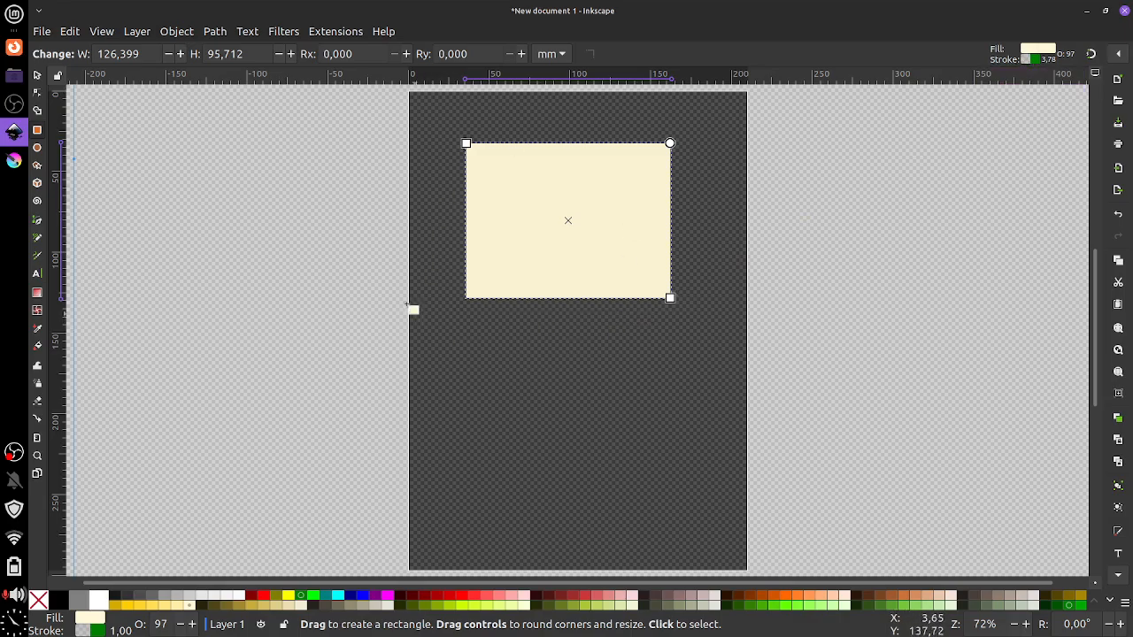
{"action": "key", "text": "Delete"}
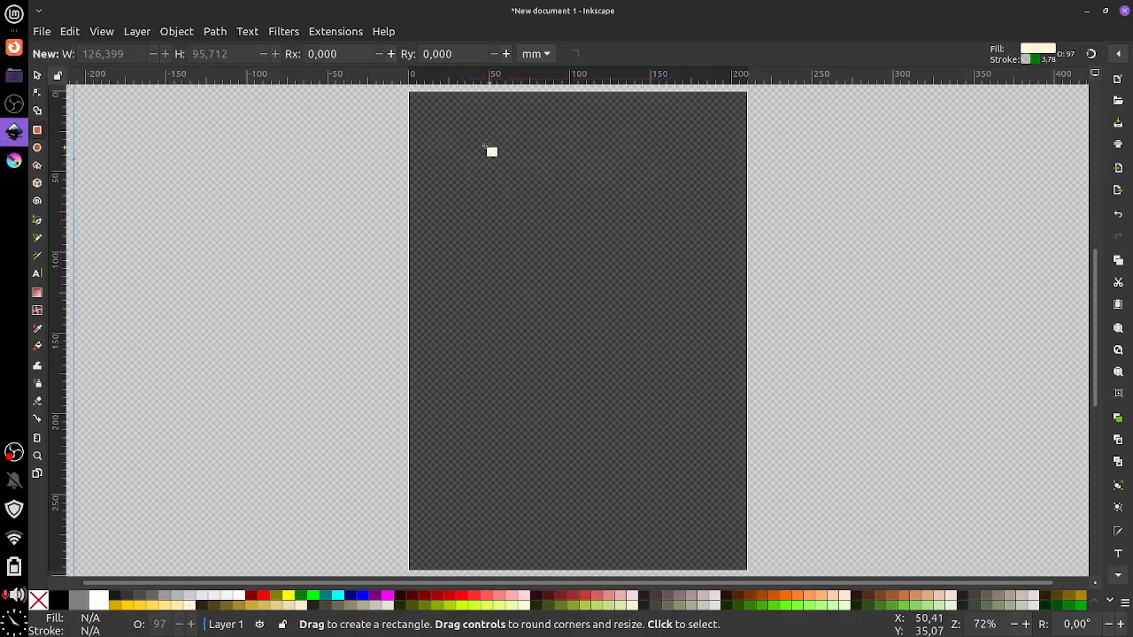
{"action": "mouse_move", "coordinate": [468, 138]}
{"action": "left_mouse_down"}
{"action": "mouse_move", "coordinate": [606, 230]}
{"action": "mouse_move", "coordinate": [656, 286]}
{"action": "left_mouse_up"}
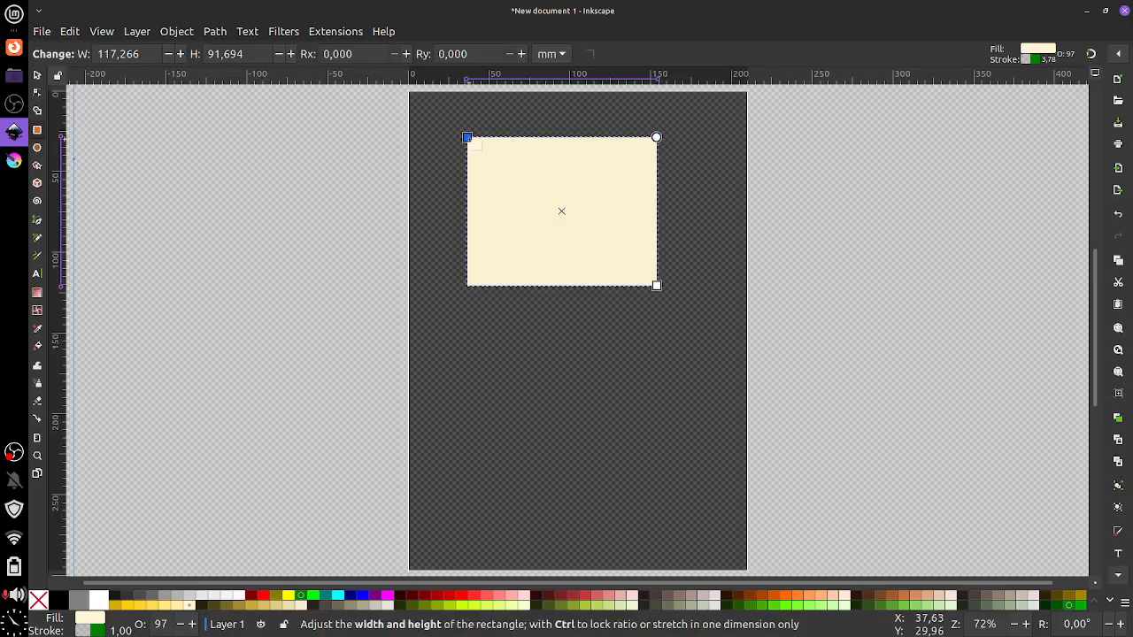
{"action": "mouse_move", "coordinate": [469, 139]}
{"action": "left_mouse_down"}
{"action": "mouse_move", "coordinate": [489, 178]}
{"action": "mouse_move", "coordinate": [599, 216]}
{"action": "mouse_move", "coordinate": [458, 180]}
{"action": "mouse_move", "coordinate": [472, 131]}
{"action": "mouse_move", "coordinate": [539, 156]}
{"action": "mouse_move", "coordinate": [457, 177]}
{"action": "mouse_move", "coordinate": [463, 145]}
{"action": "left_mouse_up"}
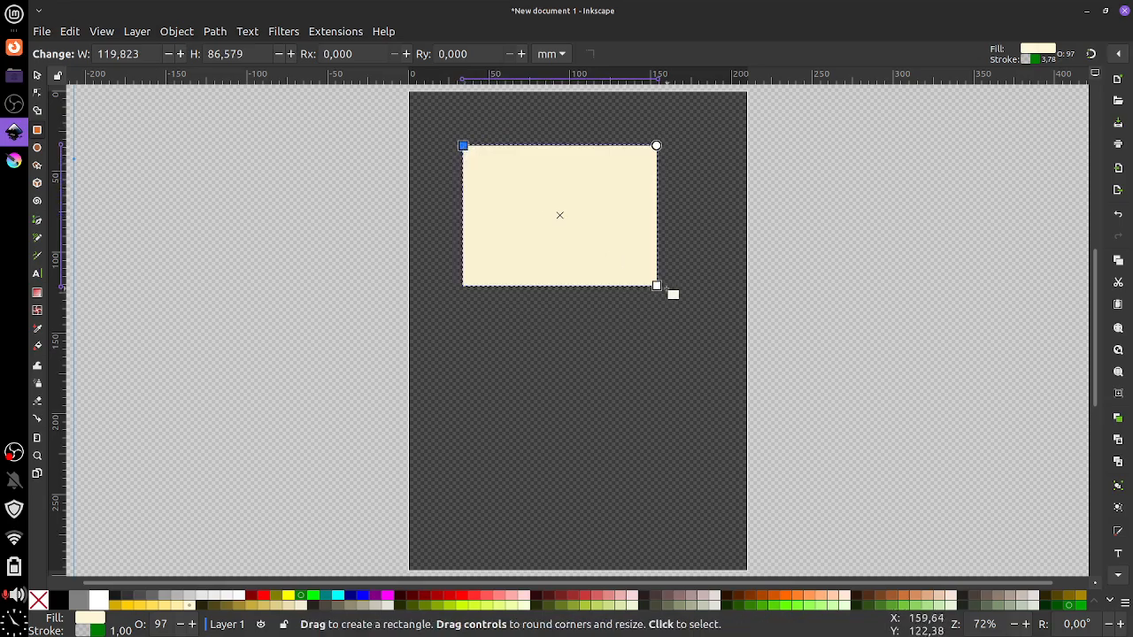
{"action": "mouse_move", "coordinate": [657, 286]}
{"action": "left_mouse_down"}
{"action": "mouse_move", "coordinate": [561, 260]}
{"action": "mouse_move", "coordinate": [569, 218]}
{"action": "mouse_move", "coordinate": [693, 275]}
{"action": "mouse_move", "coordinate": [685, 311]}
{"action": "mouse_move", "coordinate": [531, 223]}
{"action": "mouse_move", "coordinate": [692, 319]}
{"action": "mouse_move", "coordinate": [655, 286]}
{"action": "left_mouse_up"}
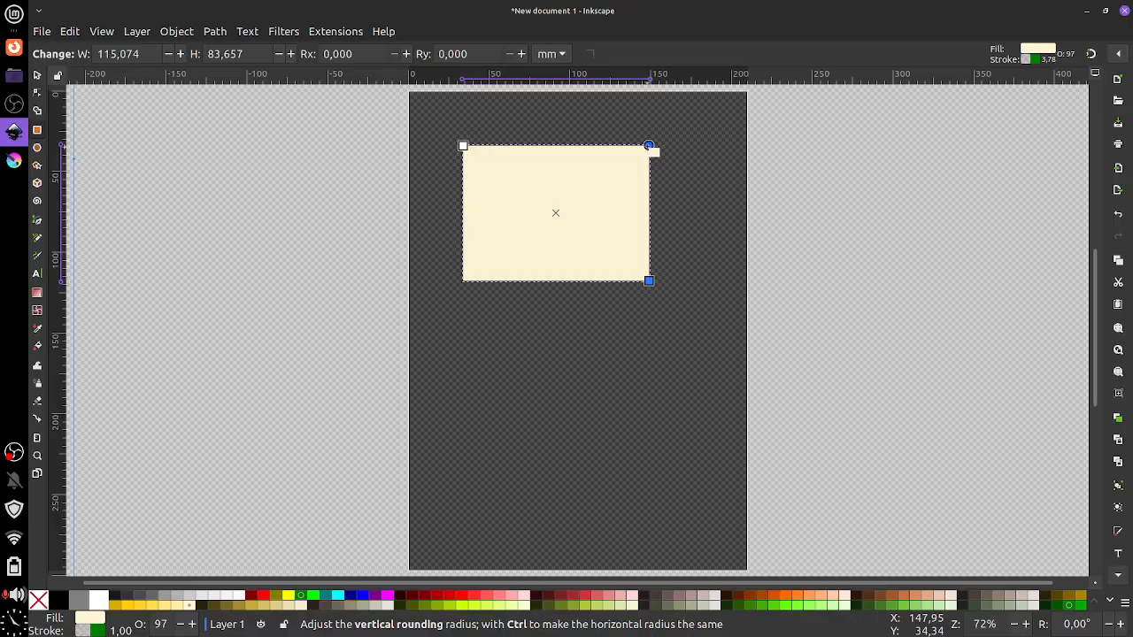
Slightly round the rectangle's corners with its rounding handles
{"action": "mouse_move", "coordinate": [650, 147]}
{"action": "left_mouse_down"}
{"action": "mouse_move", "coordinate": [660, 207]}
{"action": "mouse_move", "coordinate": [653, 165]}
{"action": "left_mouse_up"}
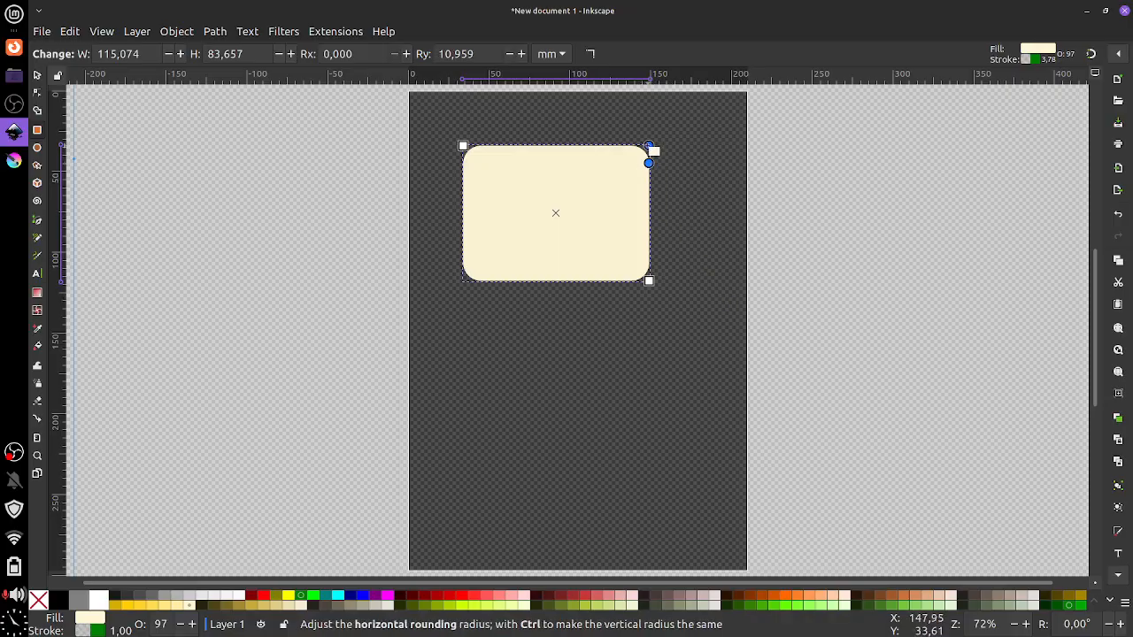
{"action": "left_click_drag", "start_coordinate": [635, 145], "coordinate": [601, 146]}
{"action": "left_click_drag", "start_coordinate": [606, 145], "coordinate": [637, 145]}
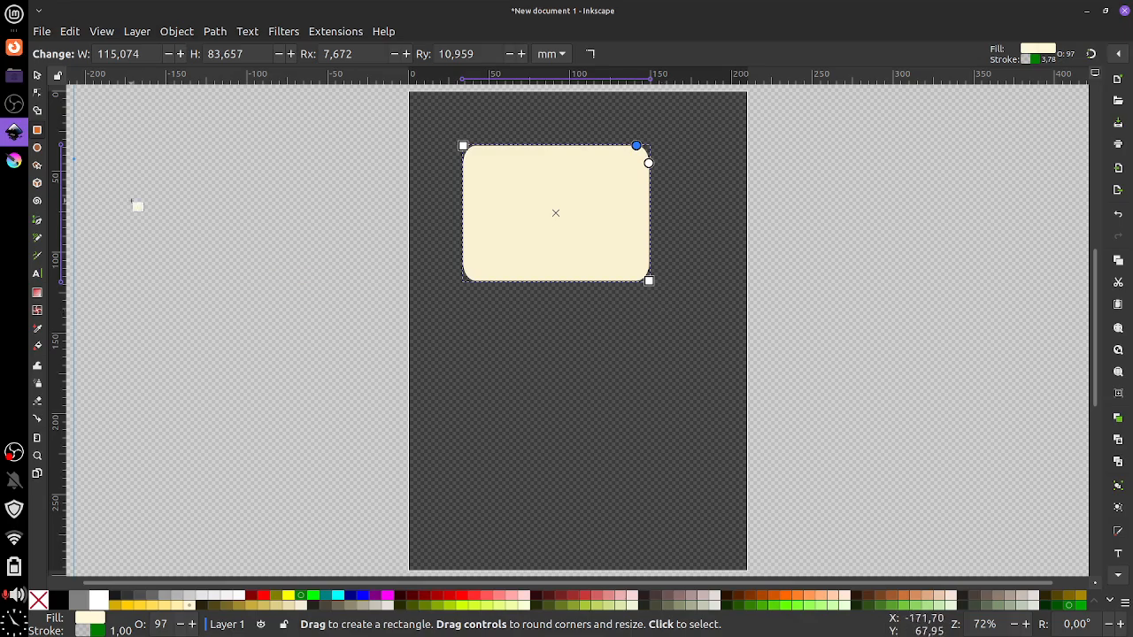
{"action": "left_click", "coordinate": [36, 149]}
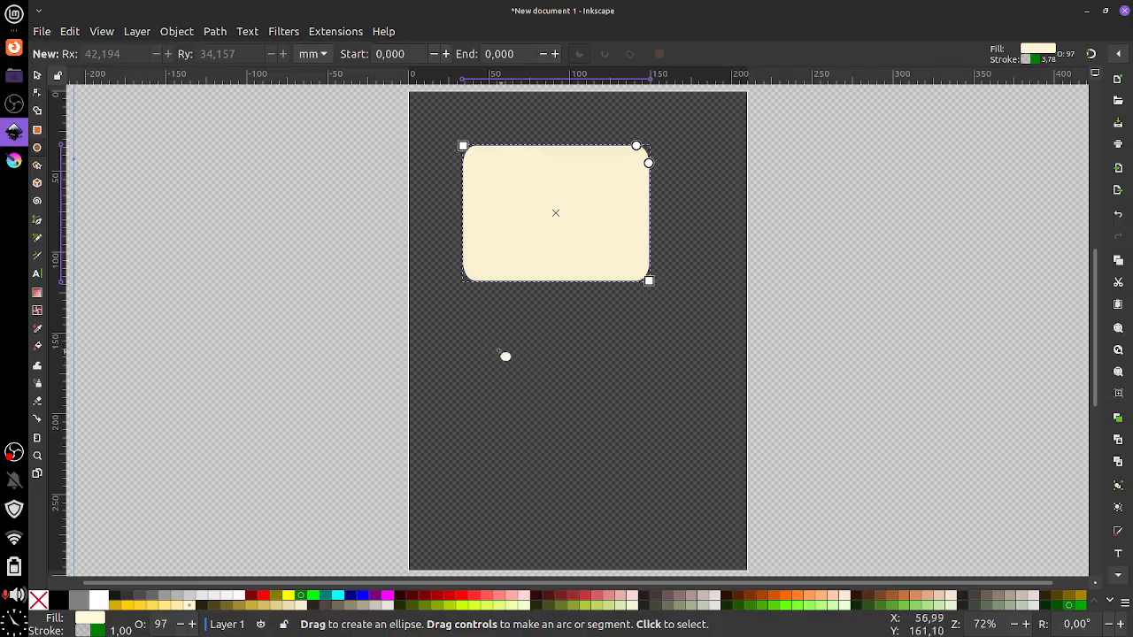
Draw a cream circle below the rectangle and experiment with cutting a wedge from it
{"action": "left_click_drag", "start_coordinate": [466, 328], "coordinate": [603, 467]}
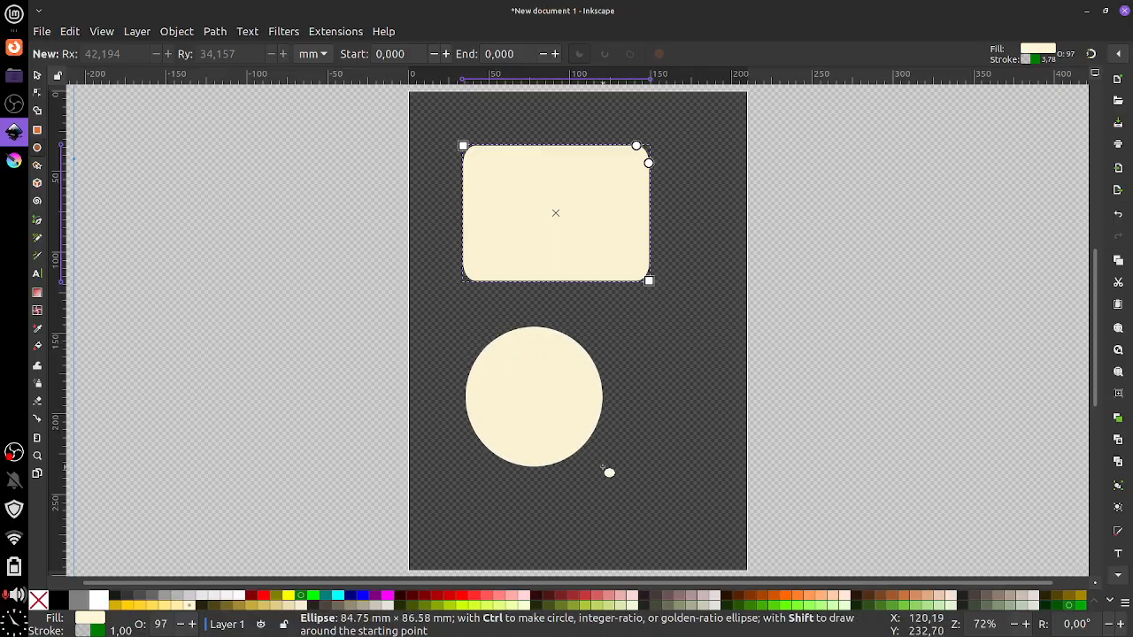
{"action": "left_click_drag", "start_coordinate": [602, 467], "coordinate": [606, 469]}
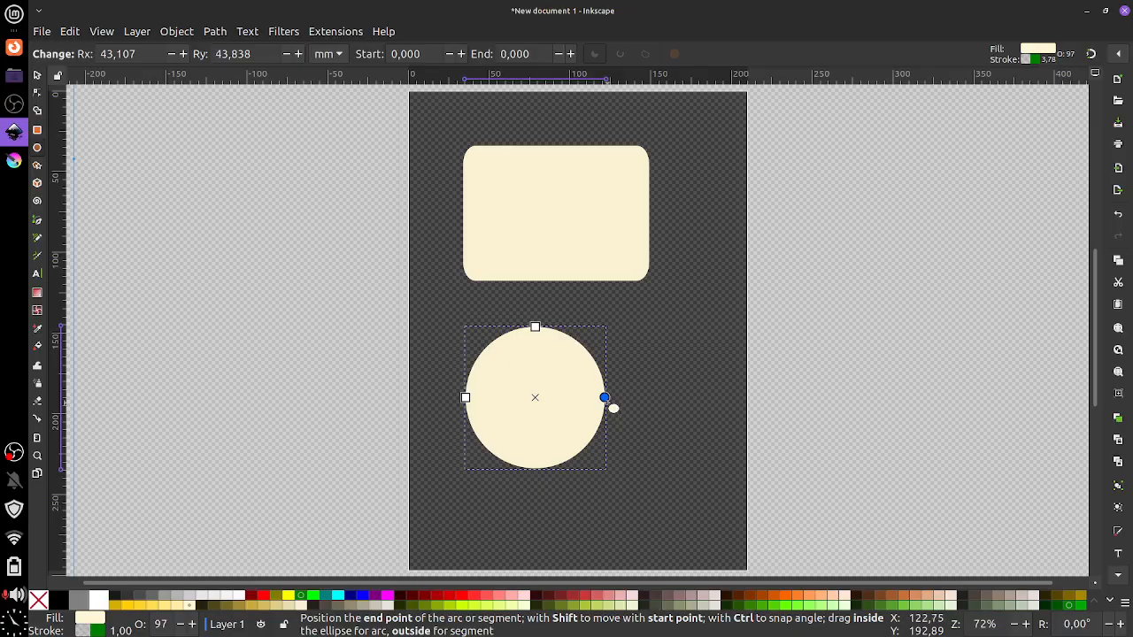
{"action": "left_click_drag", "start_coordinate": [607, 400], "coordinate": [553, 384]}
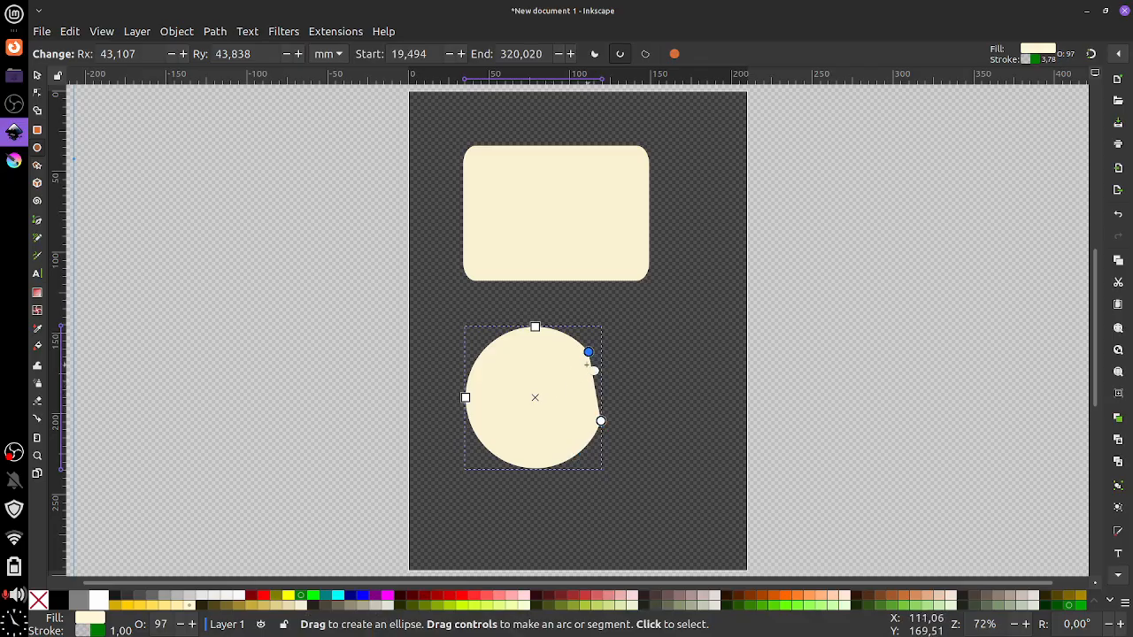
{"action": "left_click_drag", "start_coordinate": [589, 353], "coordinate": [533, 329]}
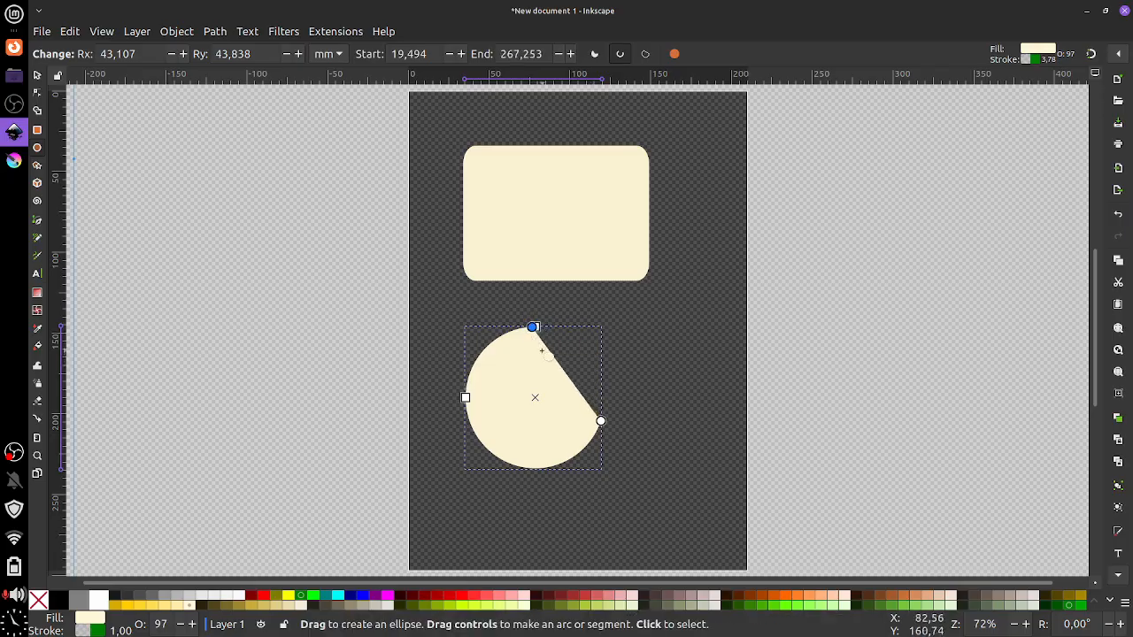
{"action": "left_click_drag", "start_coordinate": [570, 378], "coordinate": [533, 374]}
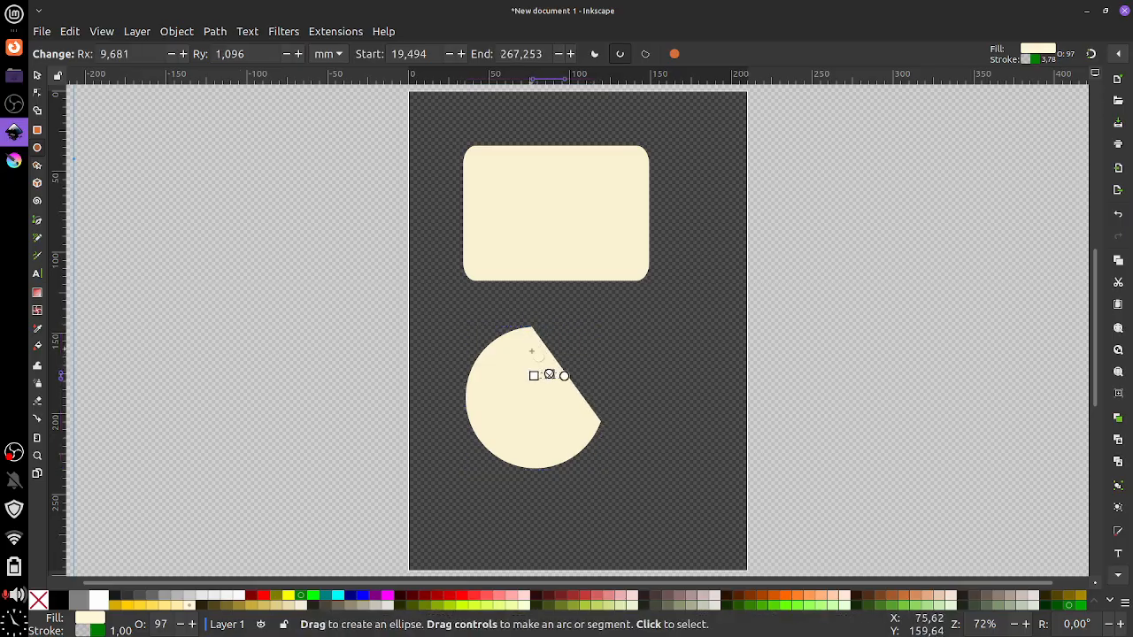
{"action": "key", "text": "ctrl+z"}
{"action": "key", "text": "ctrl+z"}
{"action": "key", "text": "ctrl+z"}
{"action": "key", "text": "ctrl+z"}
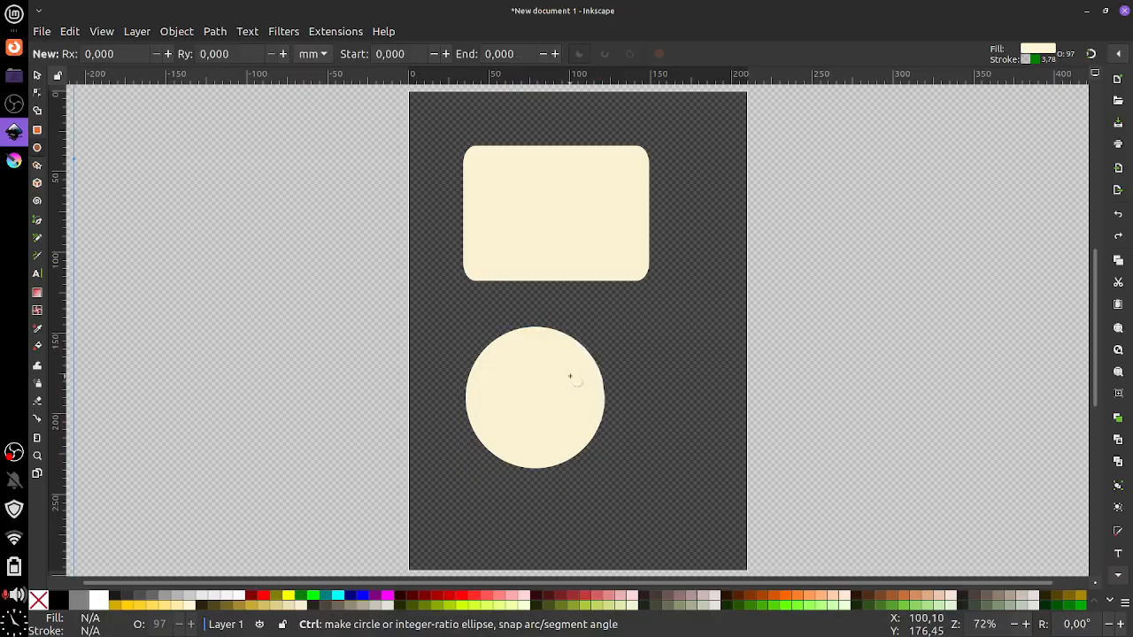
{"action": "key", "text": "ctrl+z"}
{"action": "left_click_drag", "start_coordinate": [492, 334], "coordinate": [647, 487]}
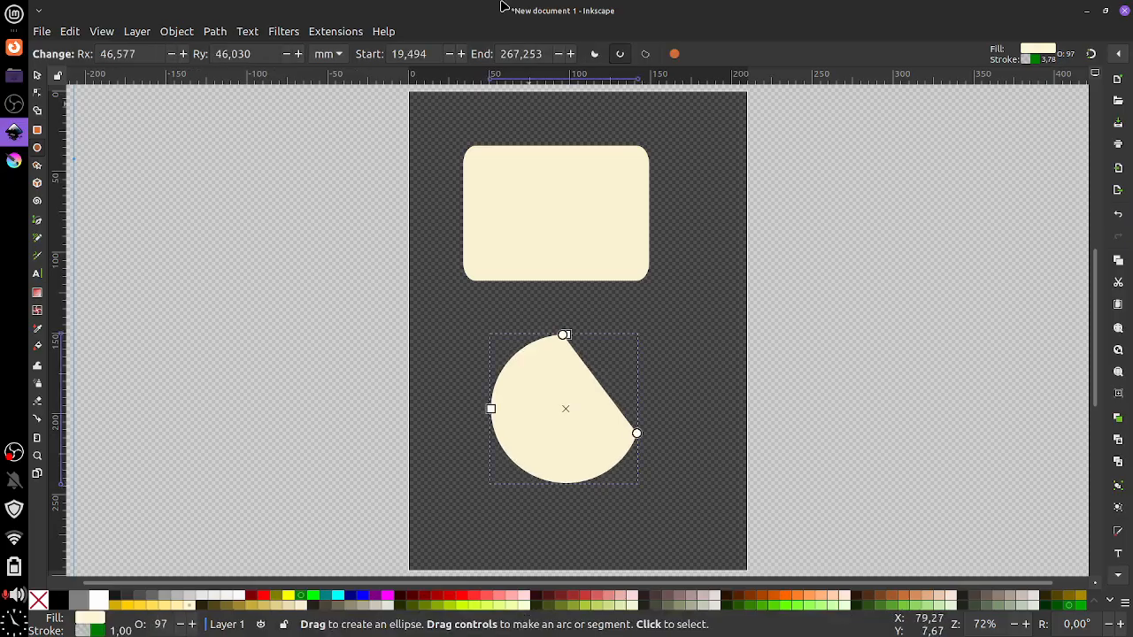
Try pie, chord and whole modes, then cut a pie wedge spanning 28,660° to 324,779°
{"action": "left_click", "coordinate": [596, 54]}
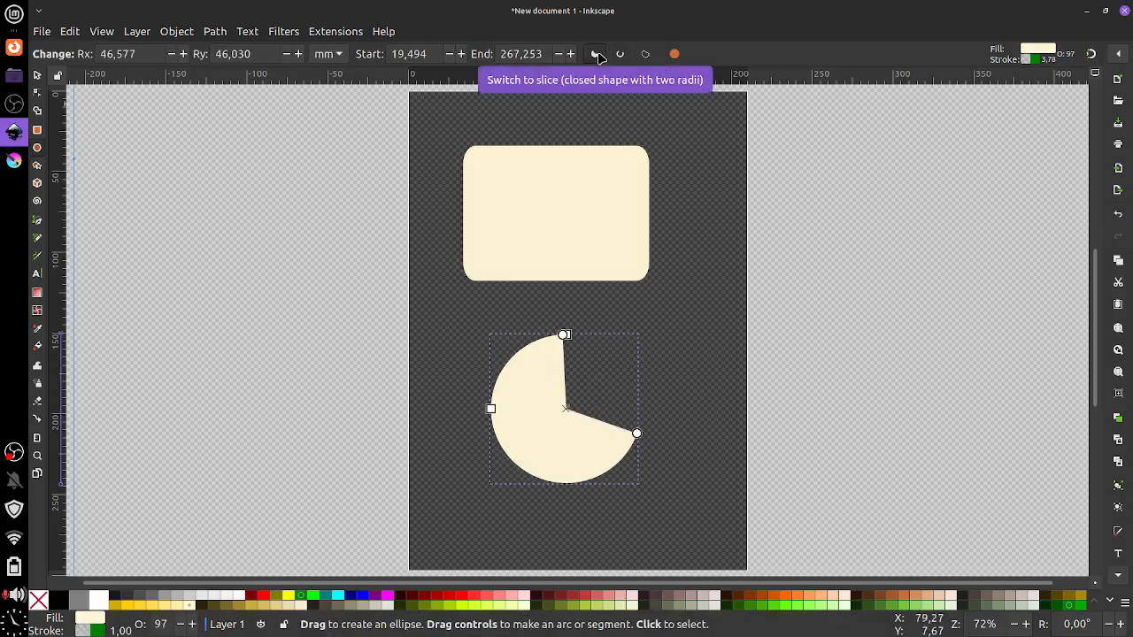
{"action": "left_click", "coordinate": [644, 54]}
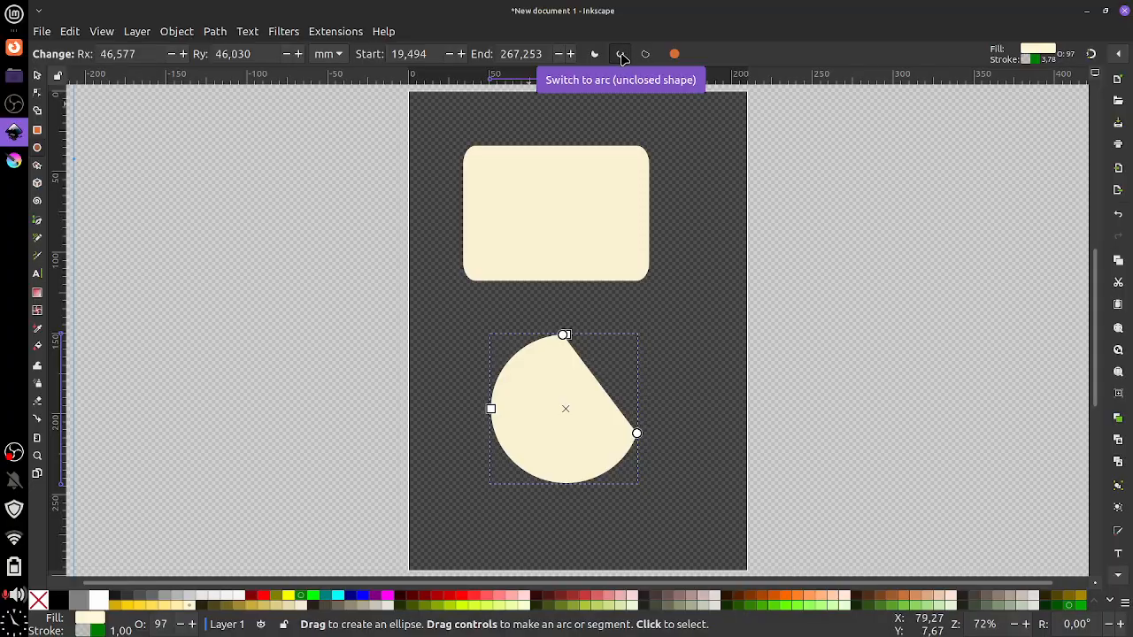
{"action": "left_click", "coordinate": [675, 54]}
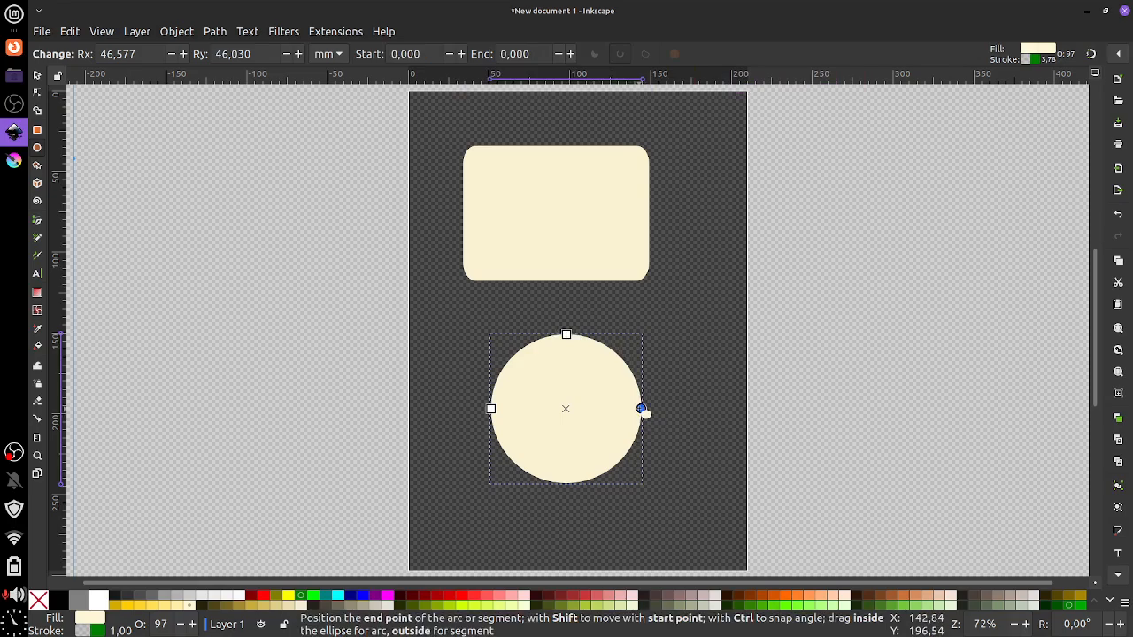
{"action": "left_click_drag", "start_coordinate": [640, 408], "coordinate": [628, 366]}
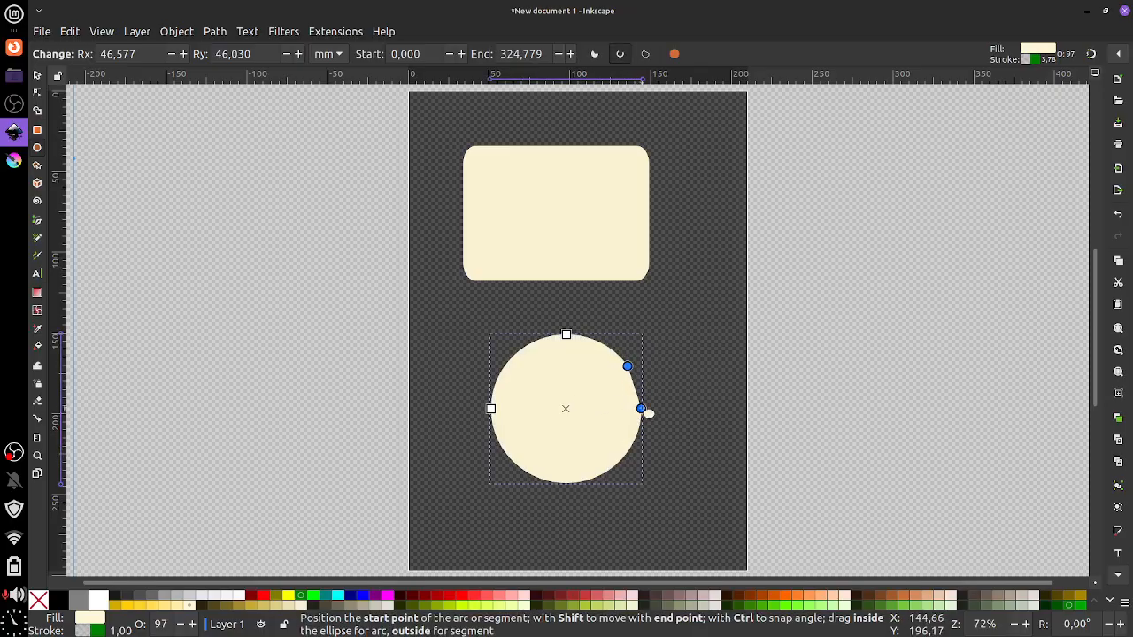
{"action": "left_click_drag", "start_coordinate": [641, 408], "coordinate": [587, 480]}
{"action": "left_click_drag", "start_coordinate": [575, 437], "coordinate": [606, 429]}
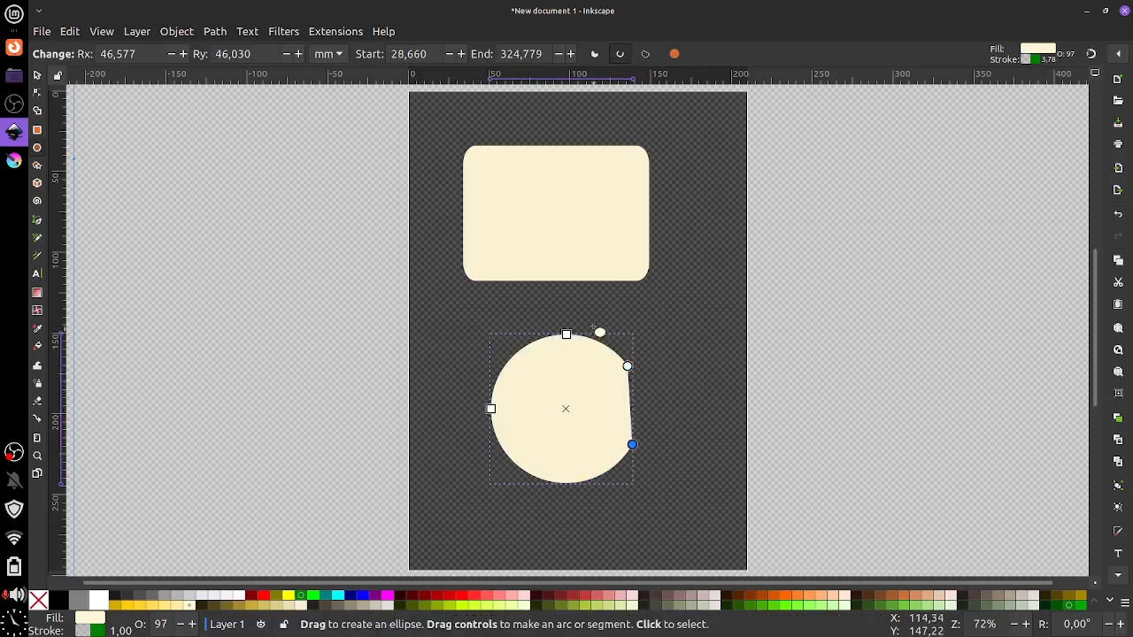
{"action": "left_click", "coordinate": [596, 54]}
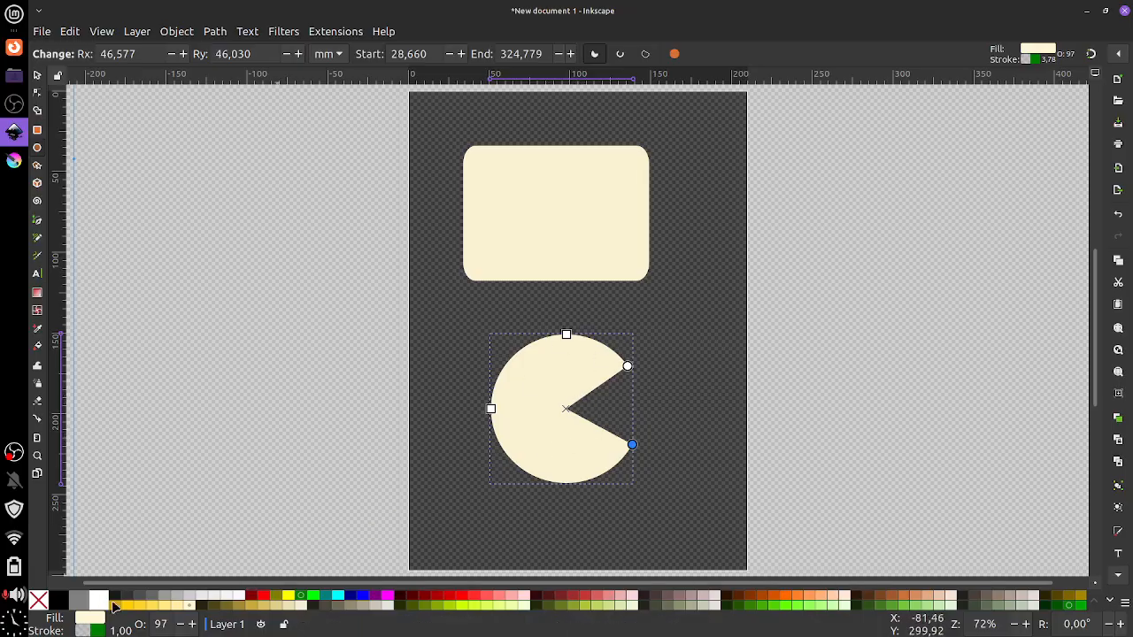
Fill the pie yellow and reposition its wedge start and end points
{"action": "left_click", "coordinate": [281, 595]}
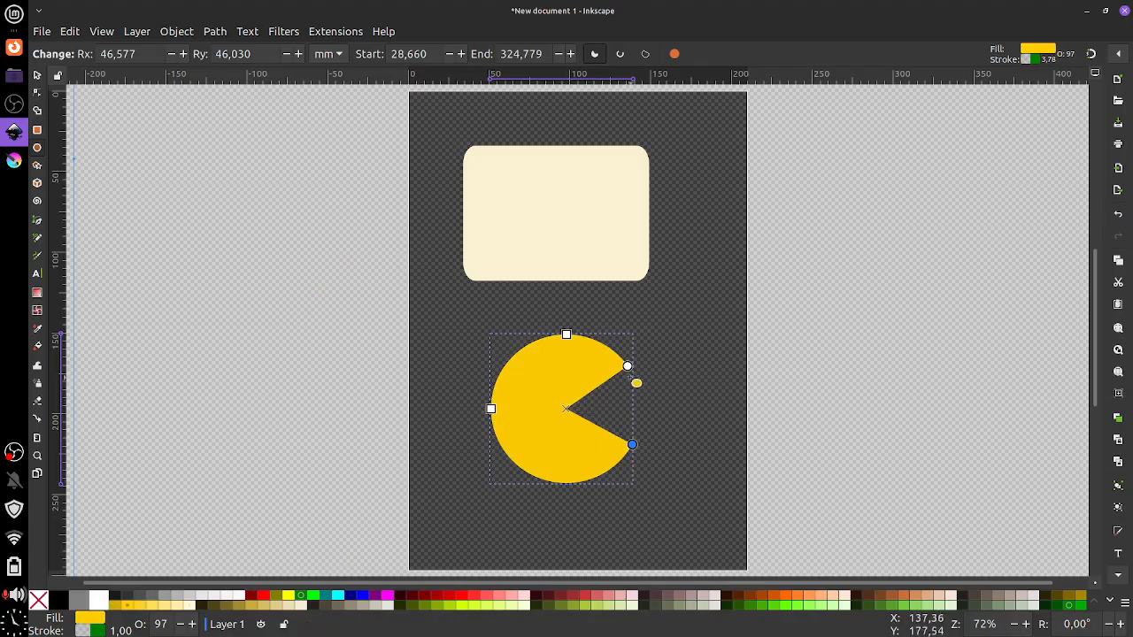
{"action": "left_click_drag", "start_coordinate": [628, 366], "coordinate": [587, 337]}
{"action": "left_click_drag", "start_coordinate": [631, 444], "coordinate": [653, 412]}
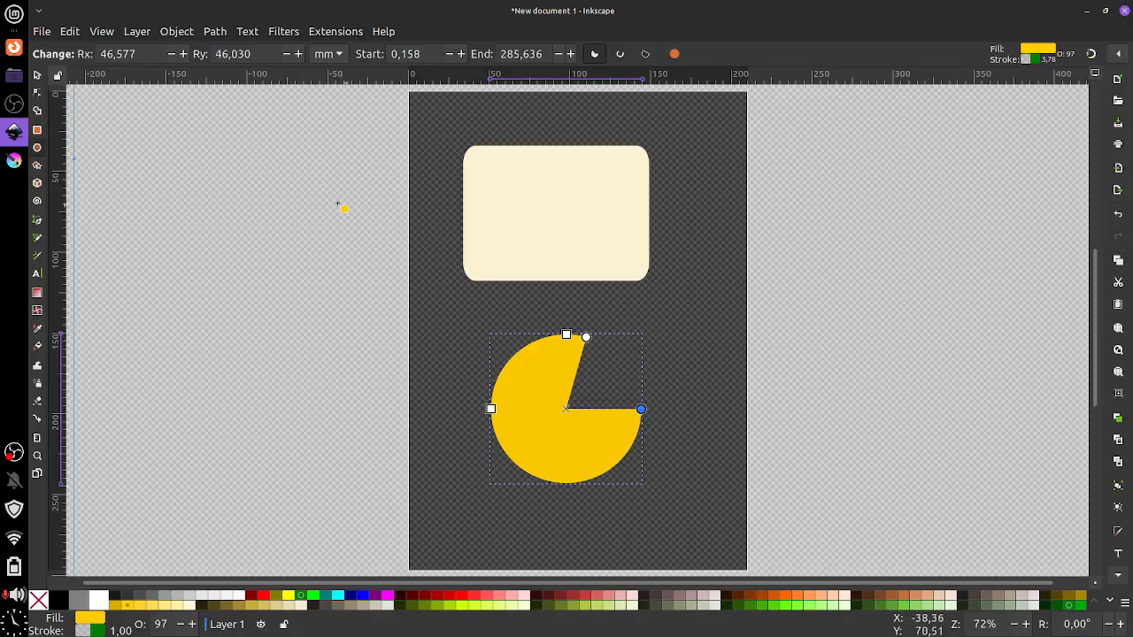
Delete the cream rectangle and the yellow pie, then glance at Krita and return
{"action": "left_click", "coordinate": [37, 75]}
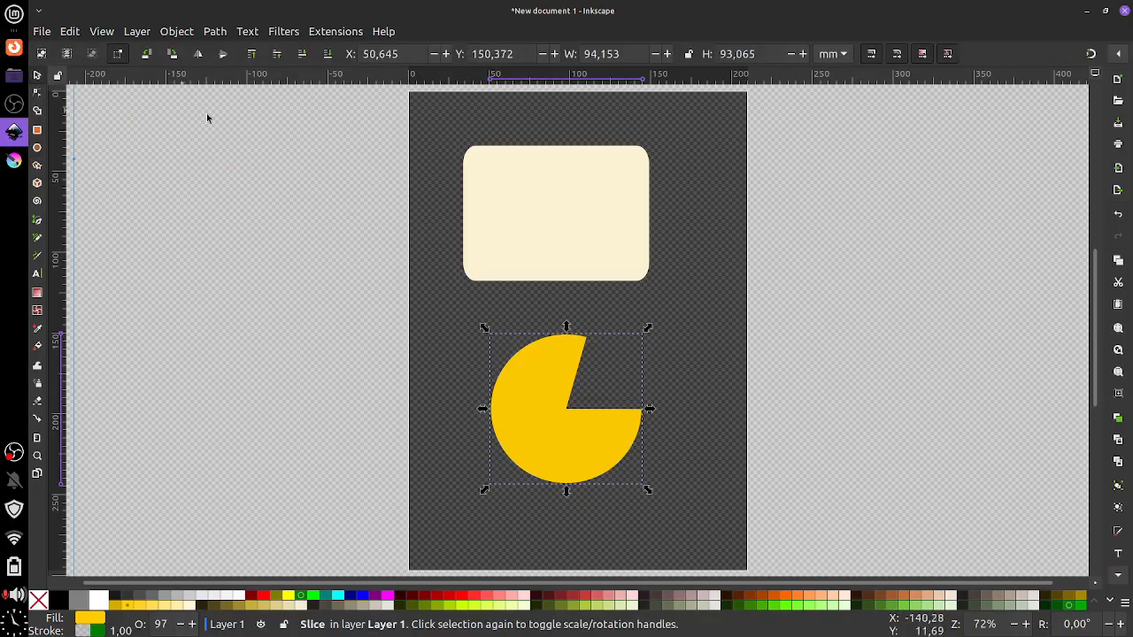
{"action": "left_click", "coordinate": [490, 221]}
{"action": "key", "text": "Delete"}
{"action": "left_click", "coordinate": [541, 378]}
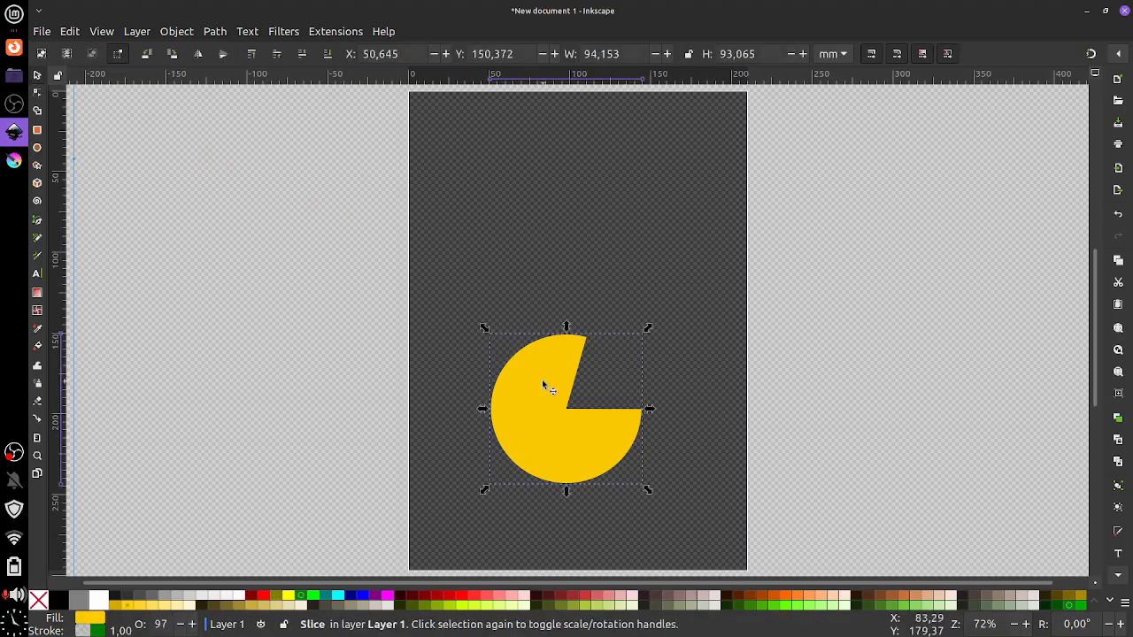
{"action": "key", "text": "Delete"}
{"action": "left_click", "coordinate": [15, 159]}
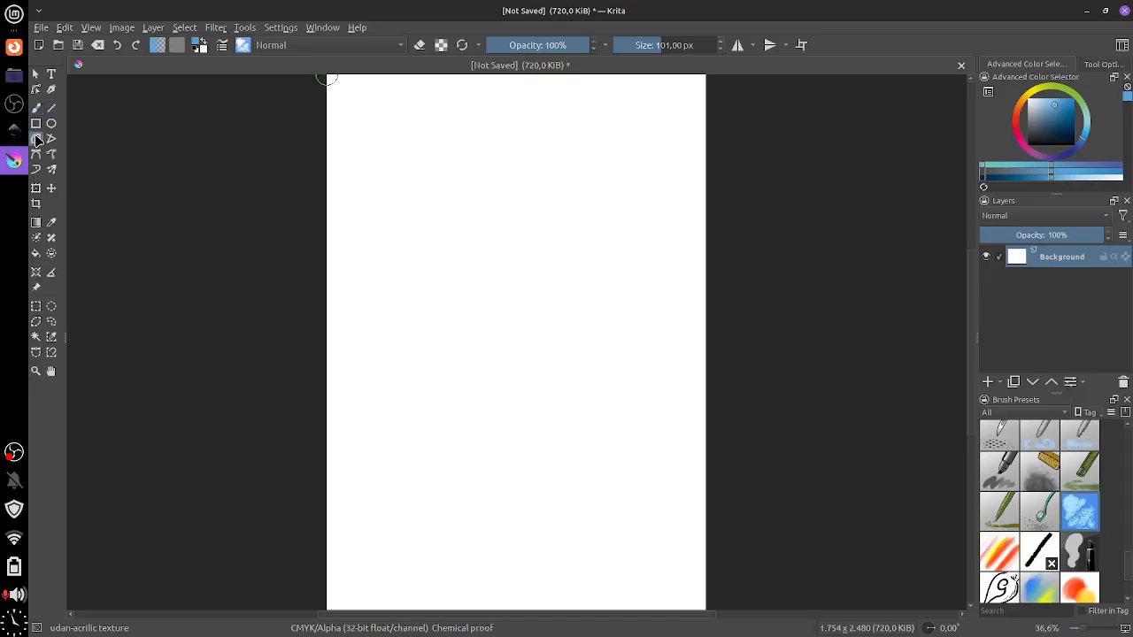
{"action": "left_click", "coordinate": [13, 134]}
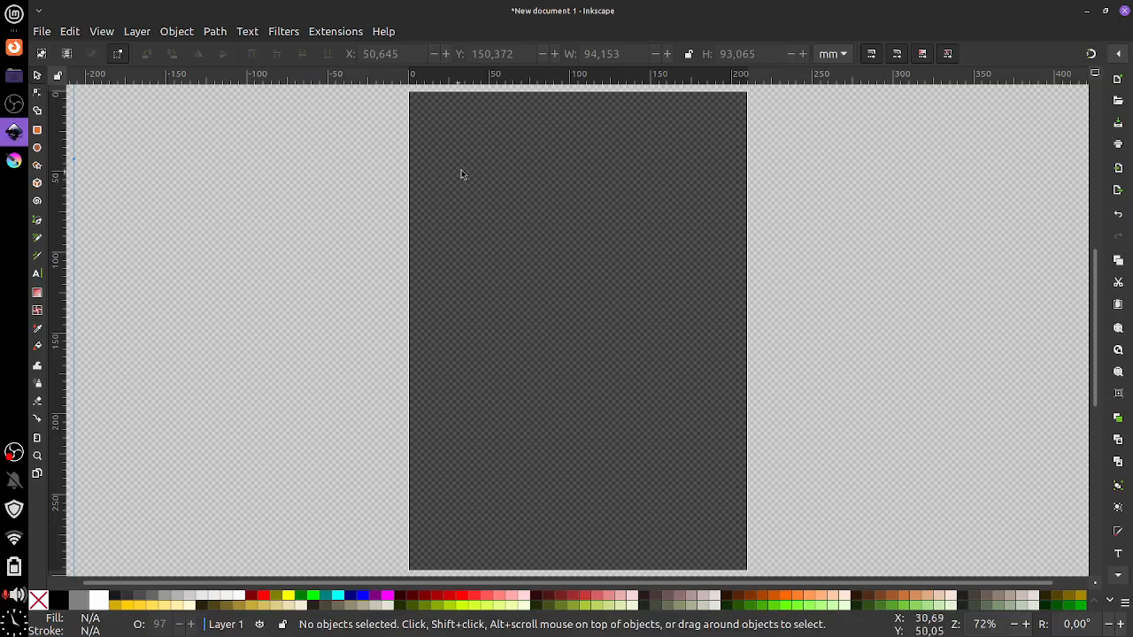
Draw a yellow rounded rectangle near the top and a whole yellow circle overlapping below it
{"action": "left_click", "coordinate": [37, 129]}
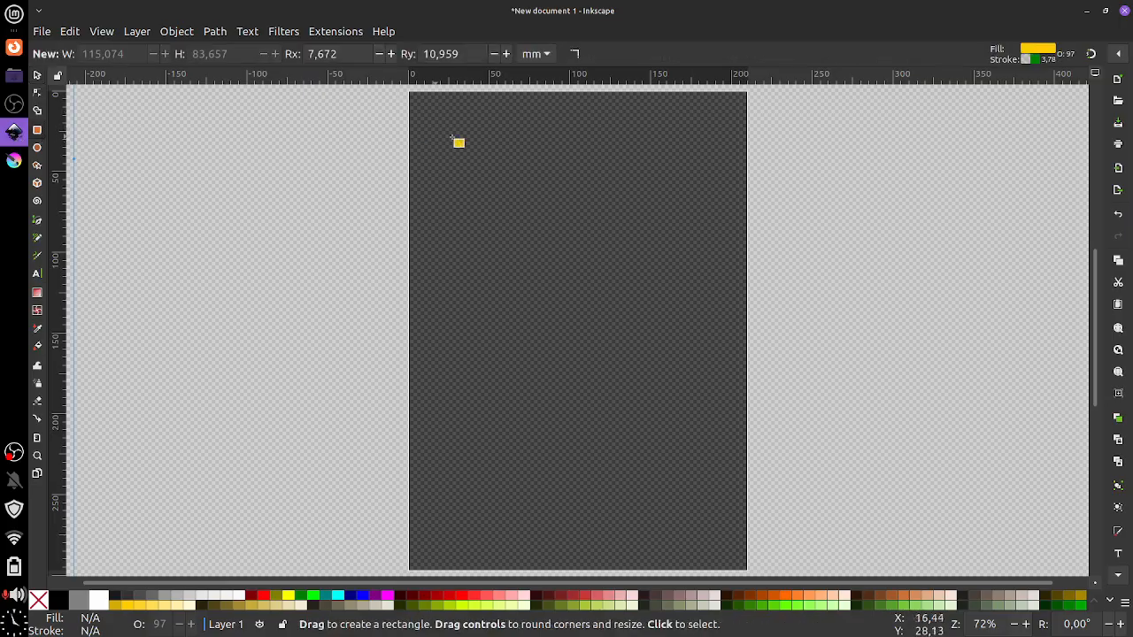
{"action": "left_click_drag", "start_coordinate": [477, 143], "coordinate": [677, 345]}
{"action": "left_click", "coordinate": [37, 148]}
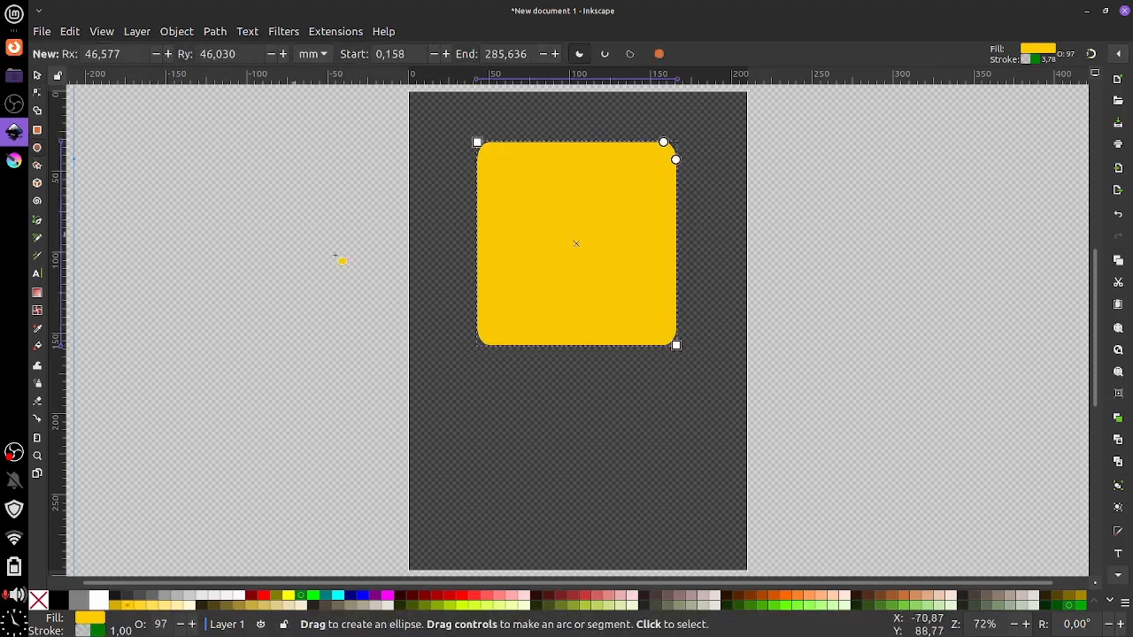
{"action": "left_click_drag", "start_coordinate": [459, 302], "coordinate": [634, 475]}
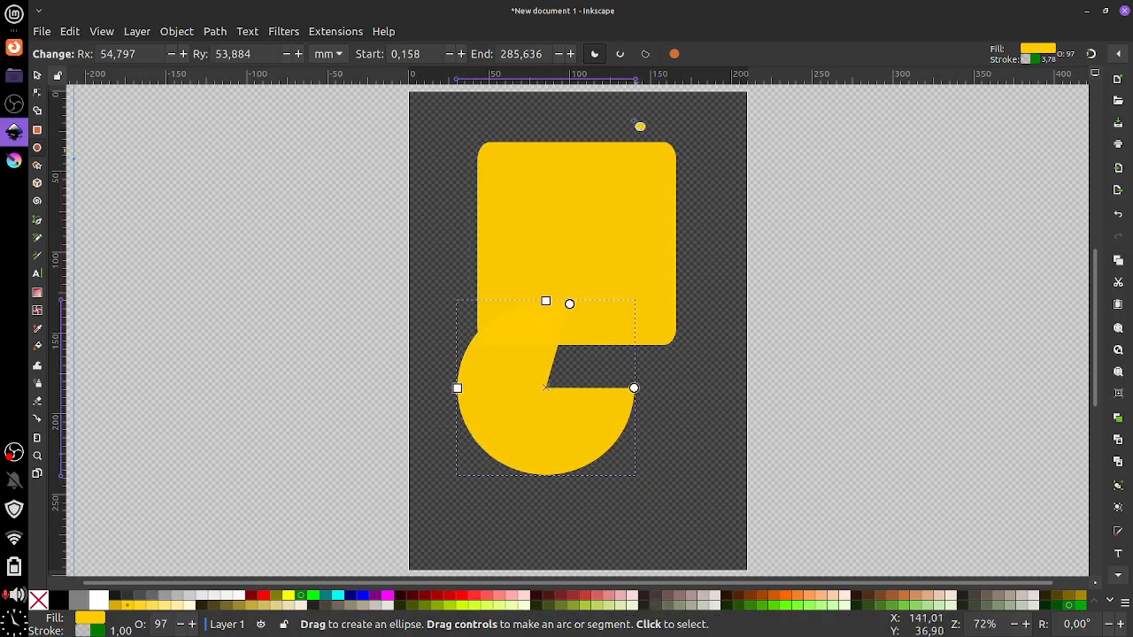
{"action": "left_click", "coordinate": [674, 54]}
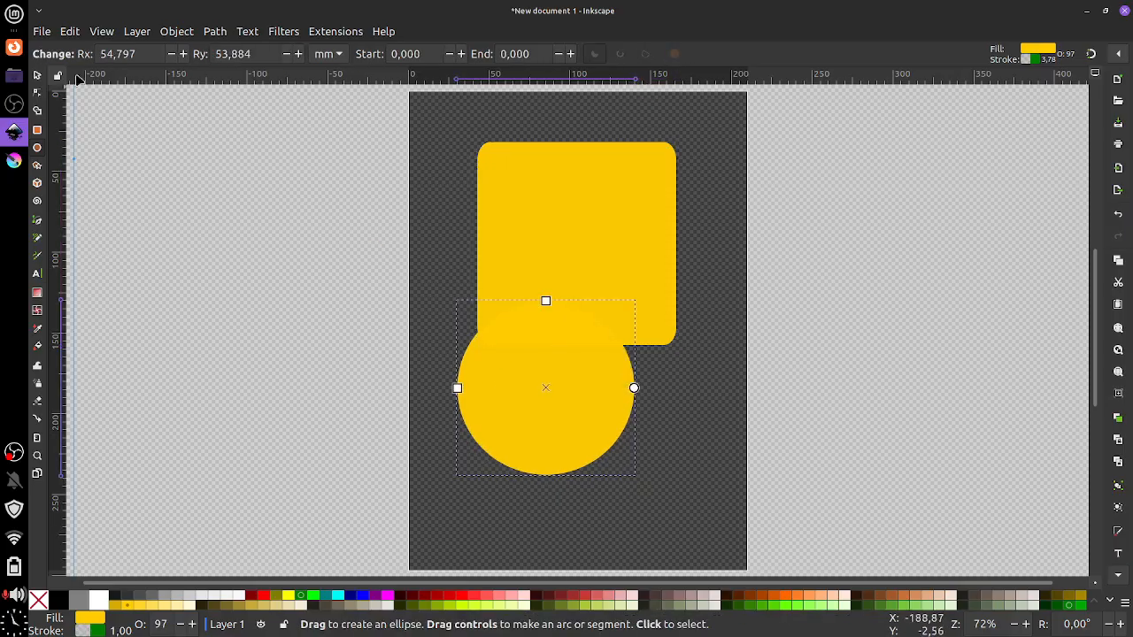
{"action": "left_click", "coordinate": [37, 76]}
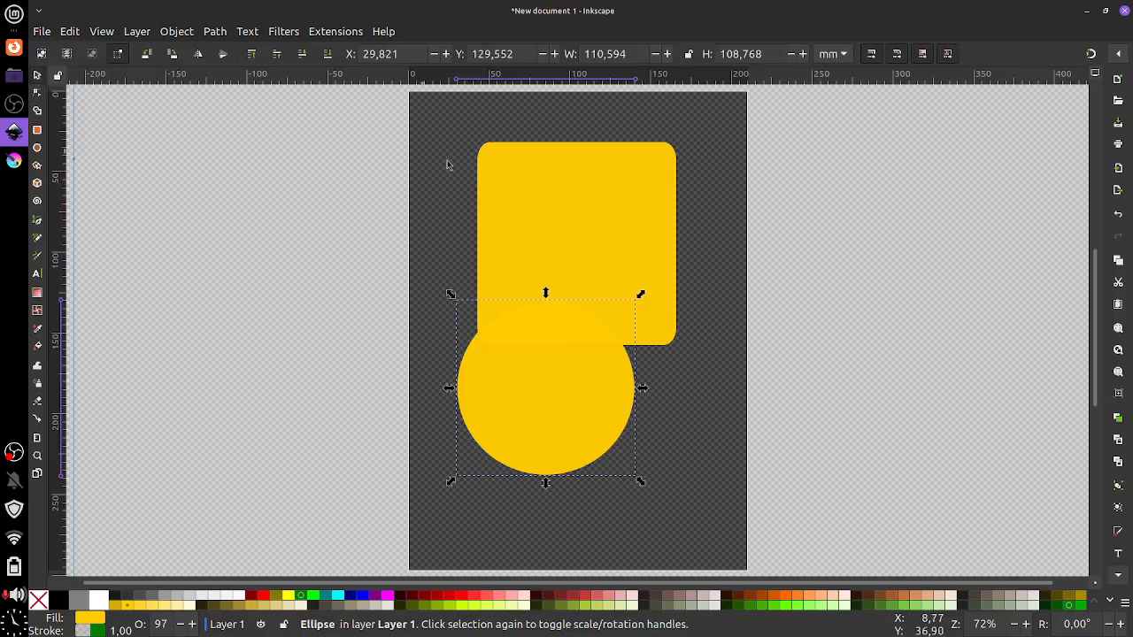
Reposition the rectangle and circle, and fill the circle red
{"action": "left_click", "coordinate": [542, 203]}
{"action": "left_click", "coordinate": [513, 388]}
{"action": "left_click", "coordinate": [557, 241]}
{"action": "left_click_drag", "start_coordinate": [556, 242], "coordinate": [626, 260]}
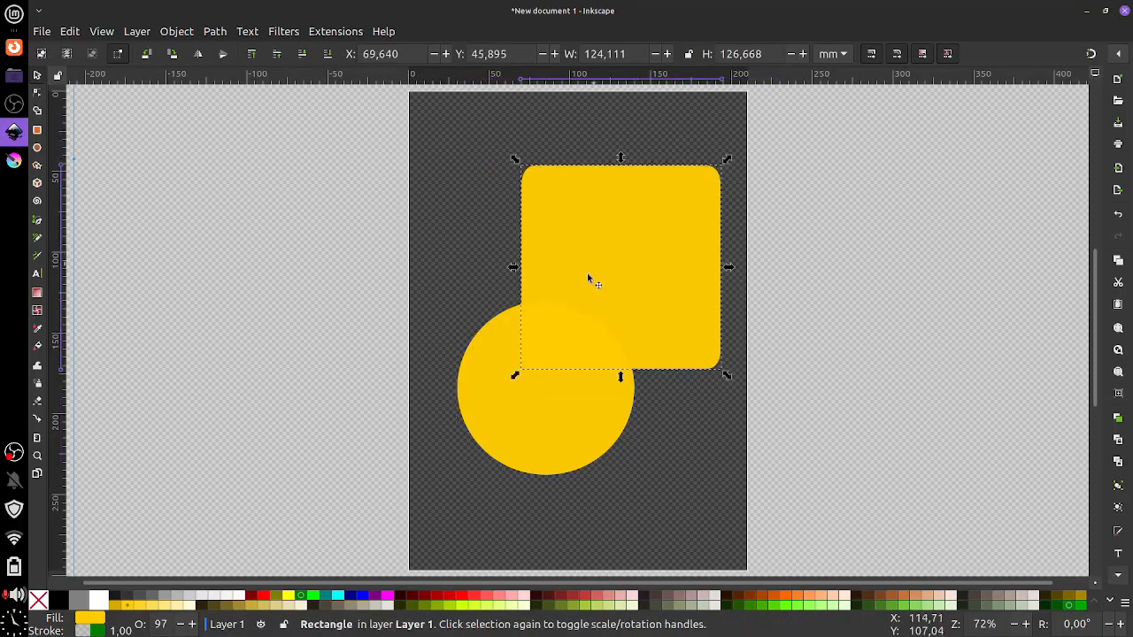
{"action": "left_click_drag", "start_coordinate": [490, 393], "coordinate": [453, 453]}
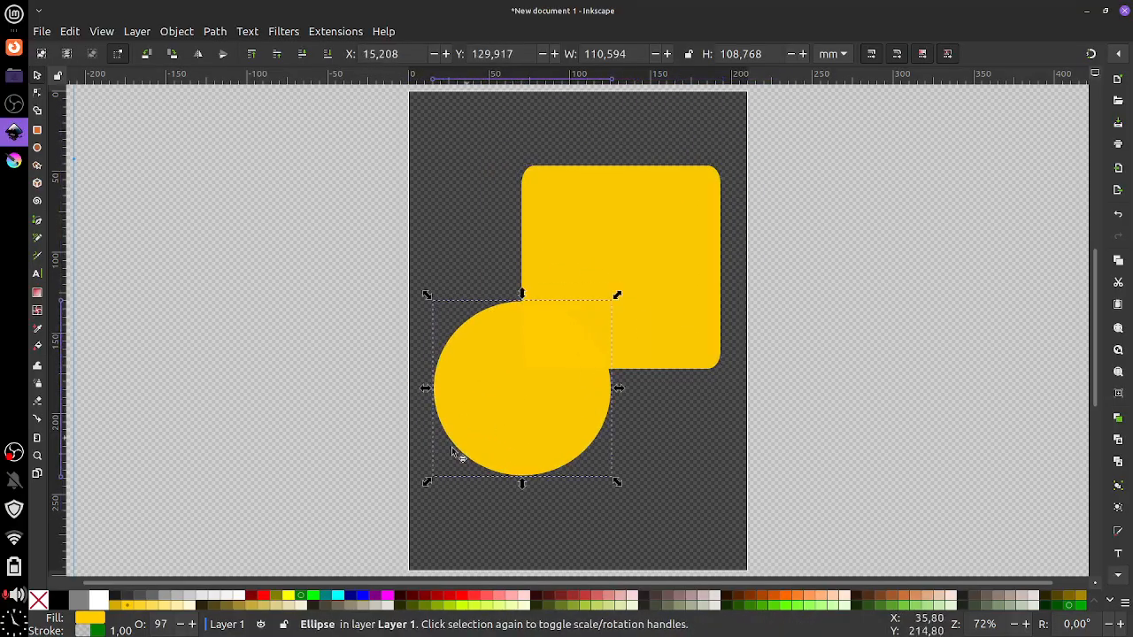
{"action": "left_click", "coordinate": [466, 598]}
Place the red circle over the rectangle's lower right and shrink it slightly
{"action": "left_click_drag", "start_coordinate": [606, 254], "coordinate": [576, 248]}
{"action": "left_click_drag", "start_coordinate": [511, 406], "coordinate": [646, 330]}
{"action": "left_click_drag", "start_coordinate": [543, 250], "coordinate": [526, 233]}
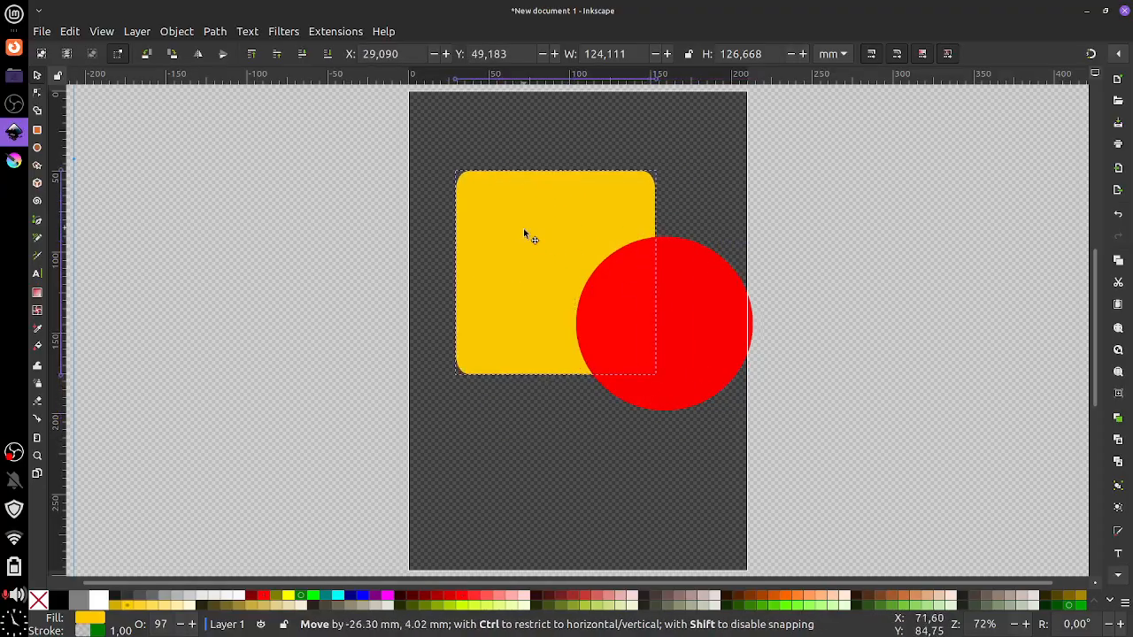
{"action": "left_click_drag", "start_coordinate": [669, 319], "coordinate": [618, 355]}
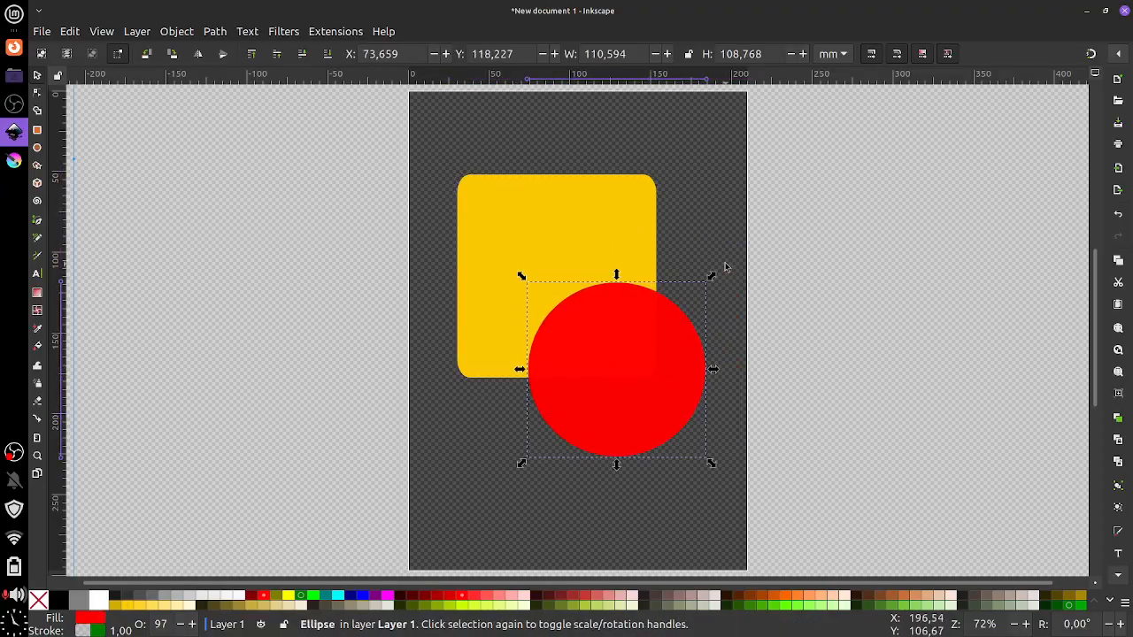
{"action": "mouse_move", "coordinate": [712, 276]}
{"action": "left_mouse_down"}
{"action": "mouse_move", "coordinate": [691, 296]}
{"action": "mouse_move", "coordinate": [716, 288]}
{"action": "left_mouse_up"}
Rotate the red circle slightly using its rotate handles
{"action": "left_click", "coordinate": [722, 284]}
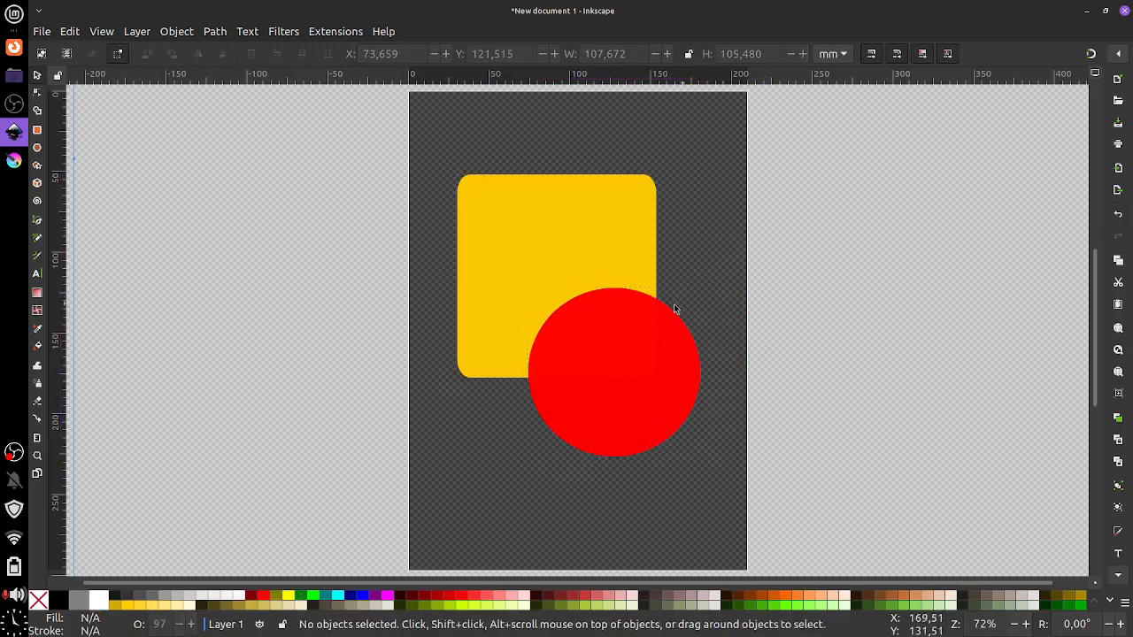
{"action": "left_click", "coordinate": [650, 335]}
{"action": "left_click", "coordinate": [657, 334]}
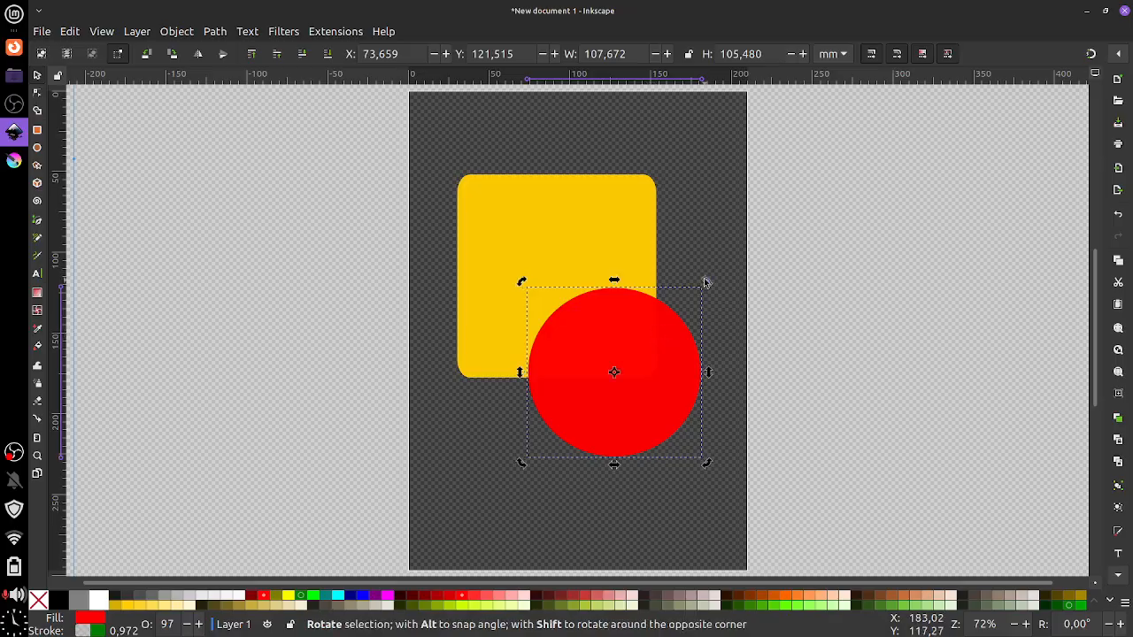
{"action": "left_click_drag", "start_coordinate": [705, 281], "coordinate": [708, 288]}
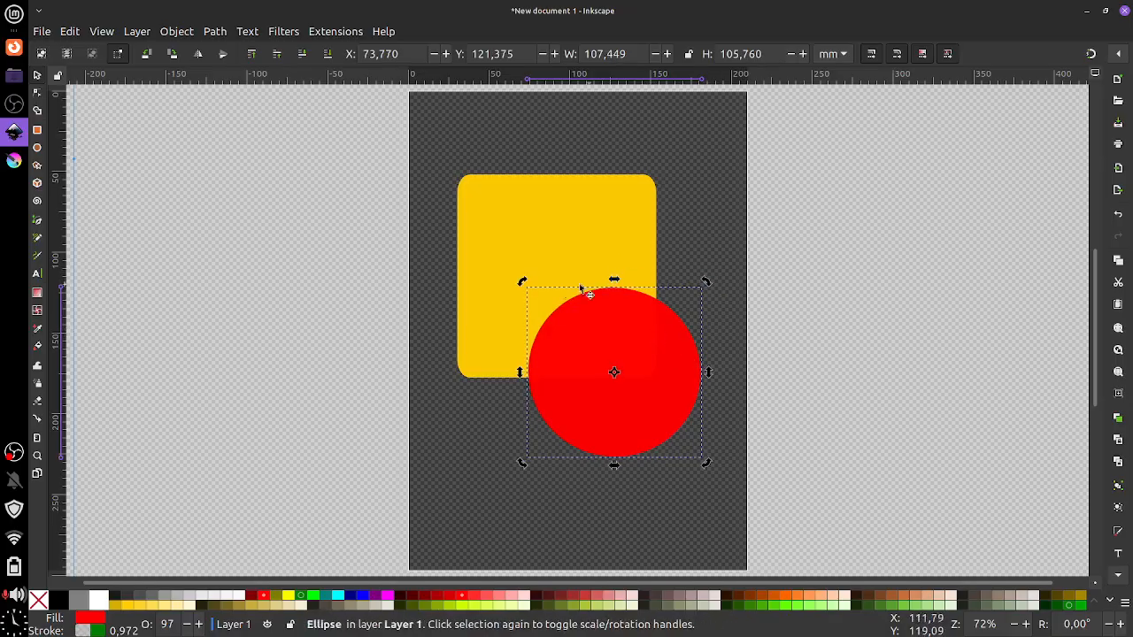
Rotate the yellow rectangle about 35 degrees and reposition it above the circle
{"action": "left_click", "coordinate": [570, 219]}
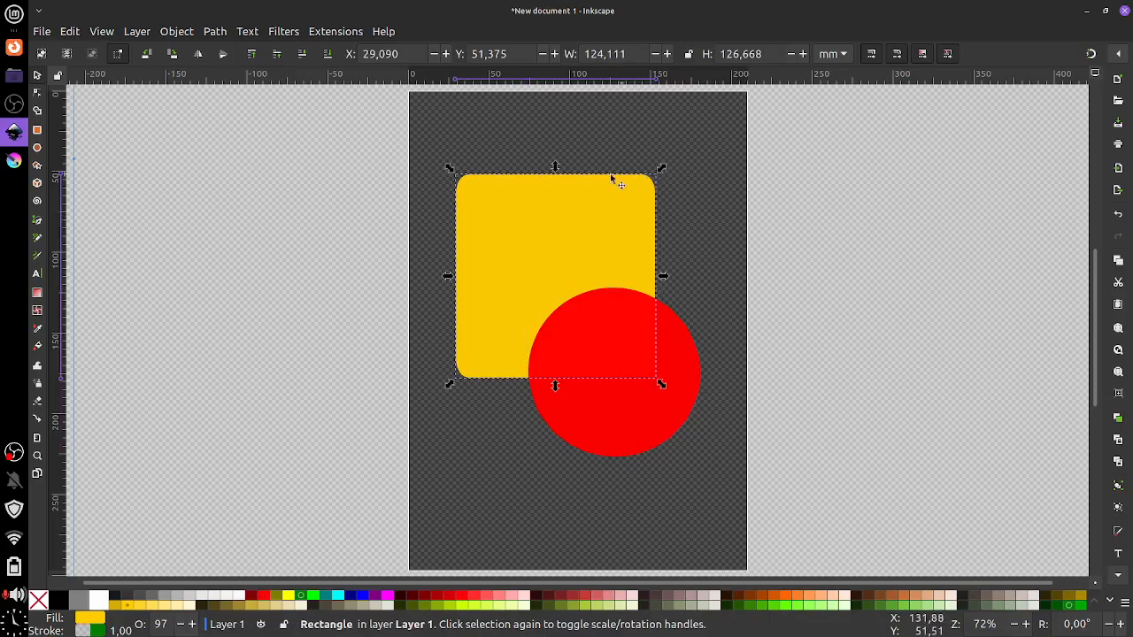
{"action": "left_click", "coordinate": [567, 200]}
{"action": "left_click_drag", "start_coordinate": [661, 169], "coordinate": [668, 265]}
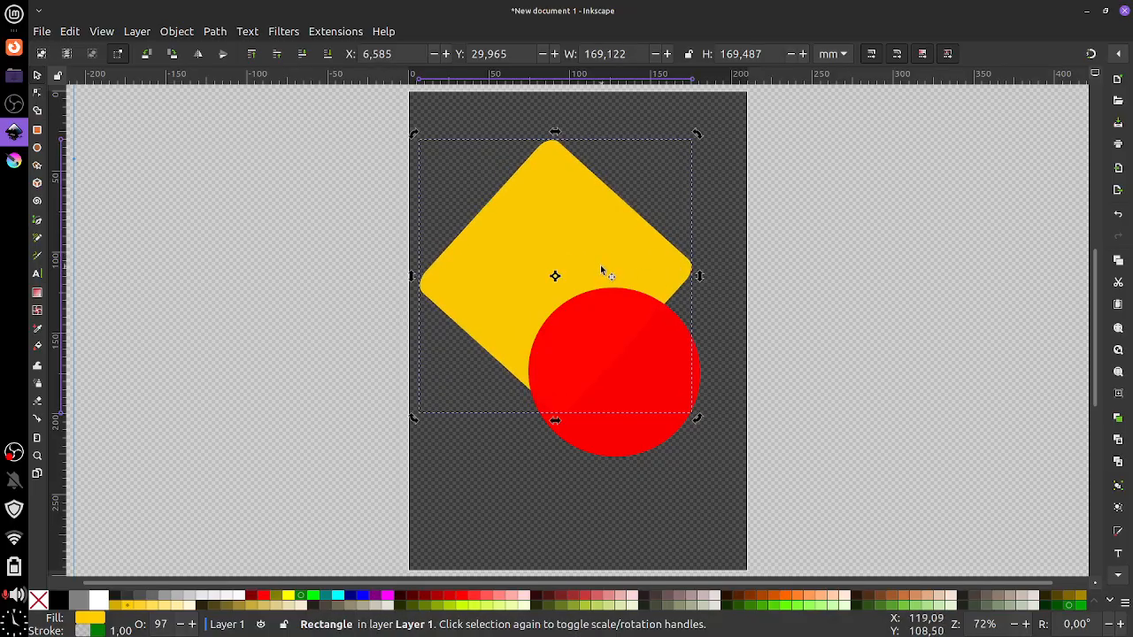
{"action": "left_click_drag", "start_coordinate": [591, 250], "coordinate": [649, 338]}
{"action": "left_click_drag", "start_coordinate": [617, 289], "coordinate": [626, 354]}
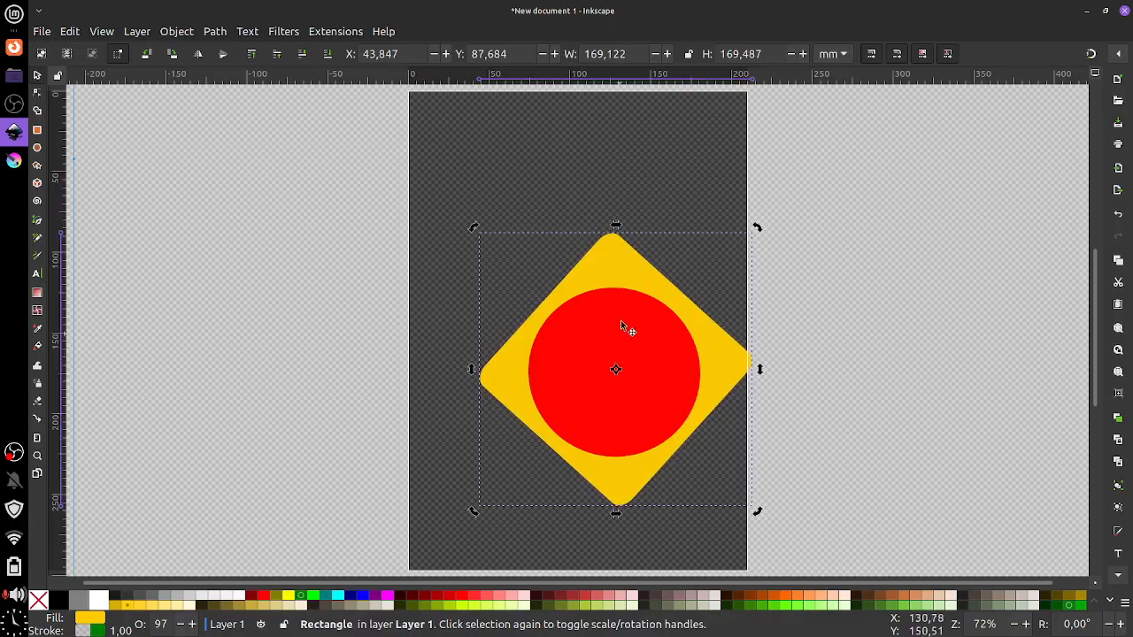
{"action": "left_click_drag", "start_coordinate": [606, 276], "coordinate": [547, 227]}
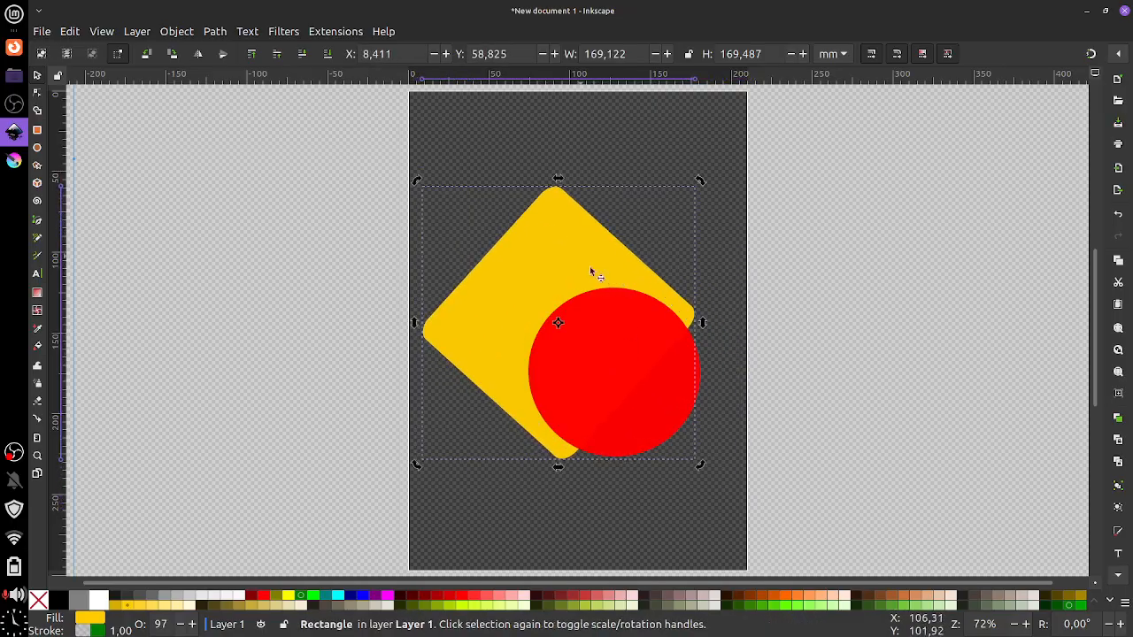
Skew the yellow rectangle horizontally and vertically, then move it up and right
{"action": "left_click", "coordinate": [557, 233]}
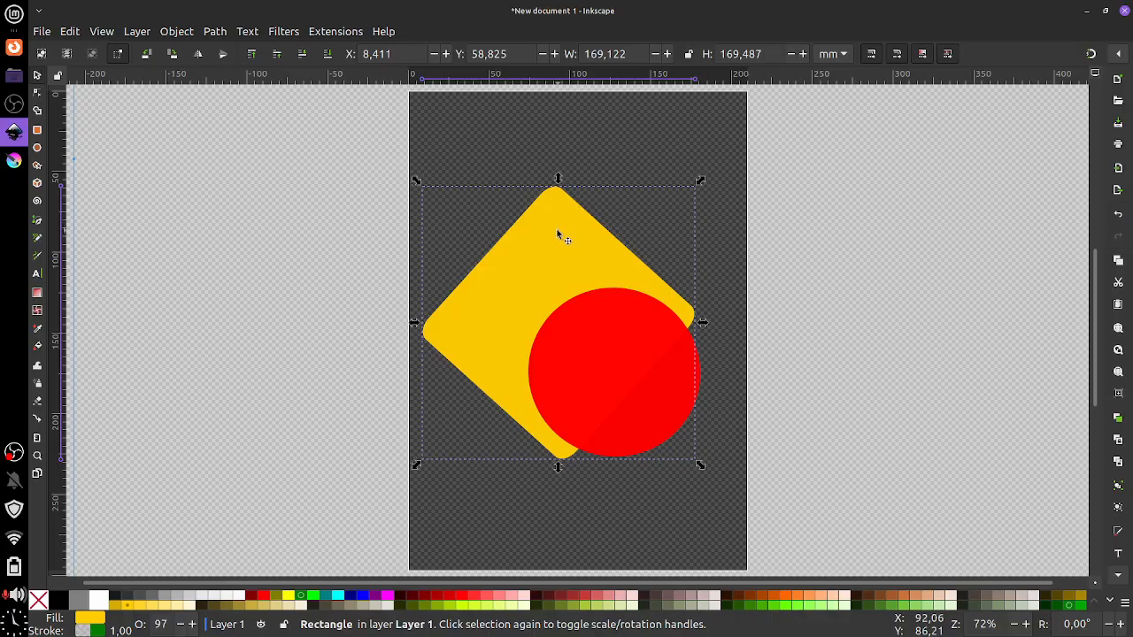
{"action": "left_click", "coordinate": [554, 230]}
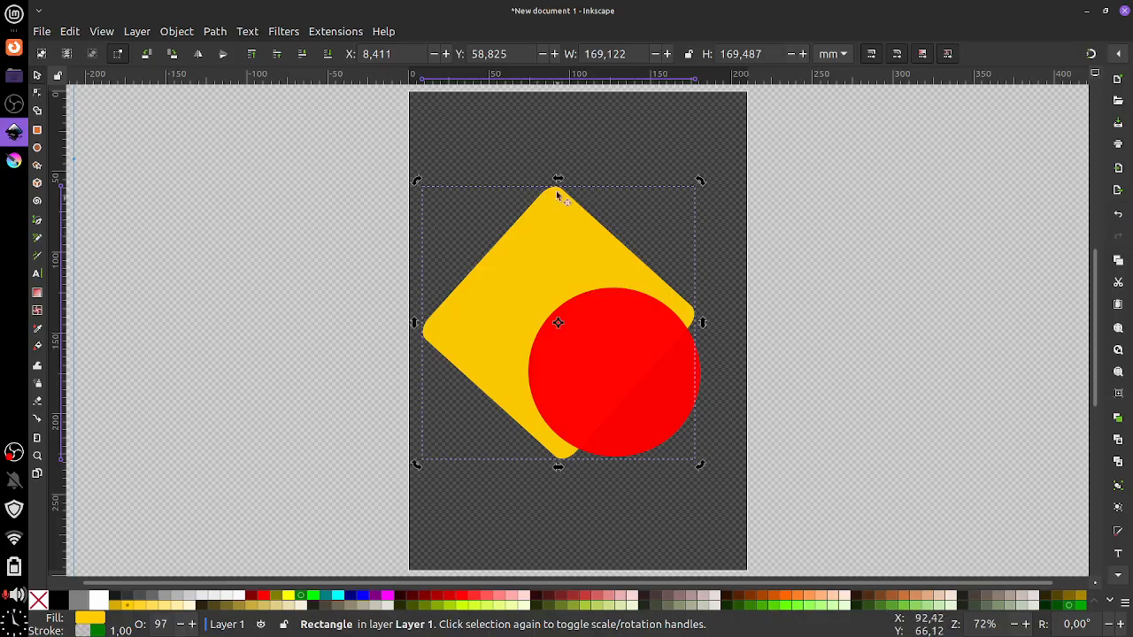
{"action": "left_click_drag", "start_coordinate": [558, 182], "coordinate": [634, 203]}
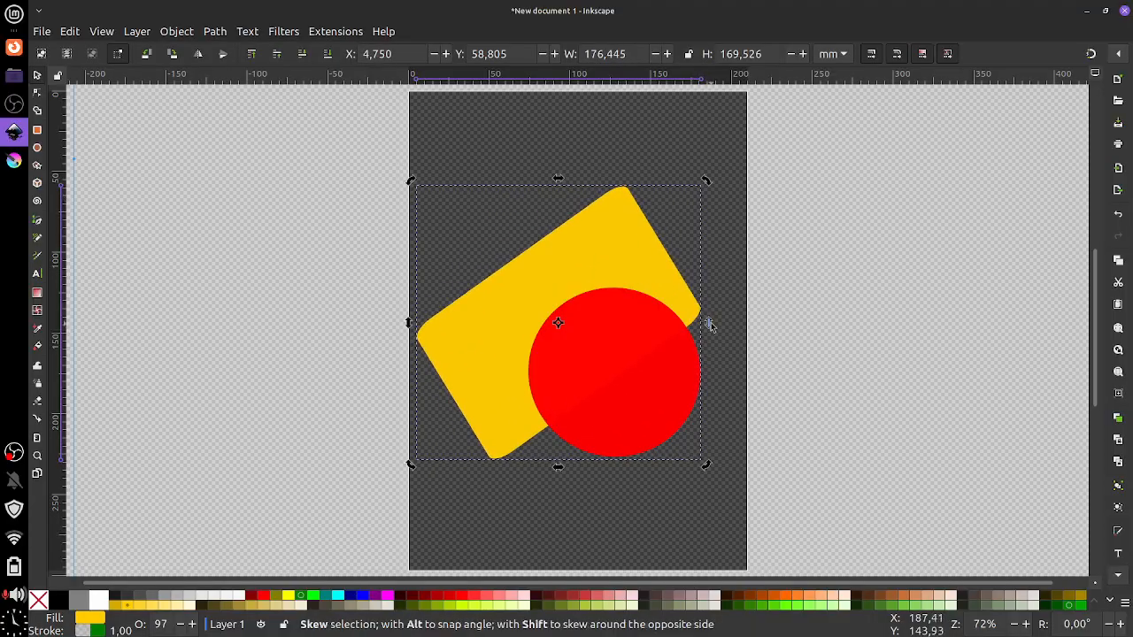
{"action": "mouse_move", "coordinate": [710, 325]}
{"action": "left_mouse_down"}
{"action": "mouse_move", "coordinate": [703, 248]}
{"action": "mouse_move", "coordinate": [703, 362]}
{"action": "mouse_move", "coordinate": [706, 265]}
{"action": "mouse_move", "coordinate": [708, 323]}
{"action": "left_mouse_up"}
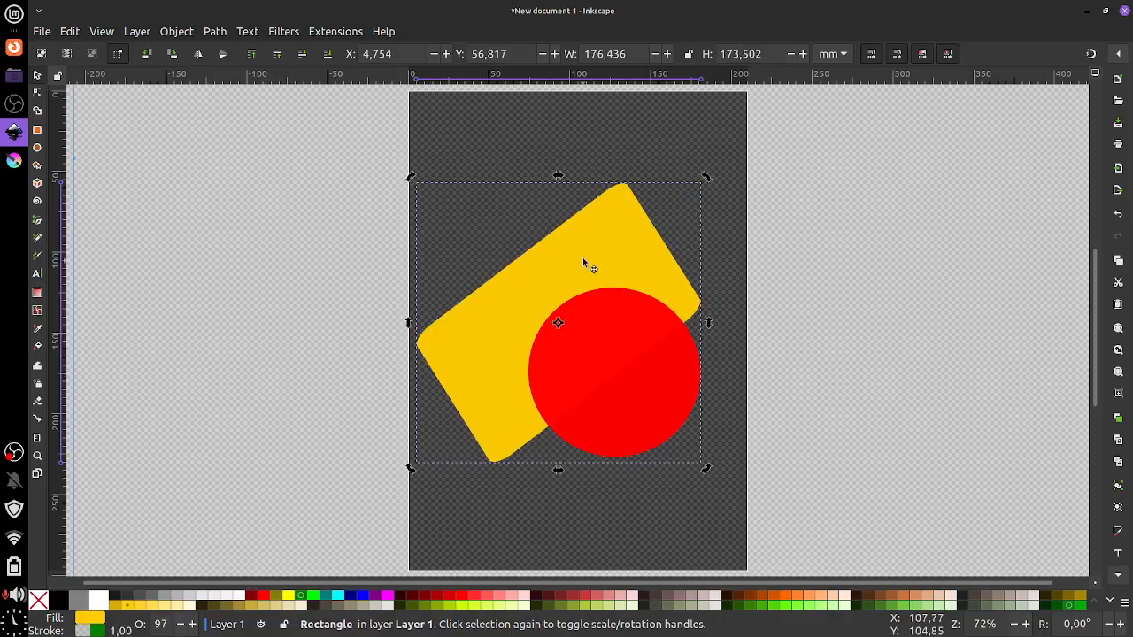
{"action": "mouse_move", "coordinate": [587, 263]}
{"action": "left_mouse_down"}
{"action": "mouse_move", "coordinate": [610, 245]}
{"action": "mouse_move", "coordinate": [597, 254]}
{"action": "left_mouse_up"}
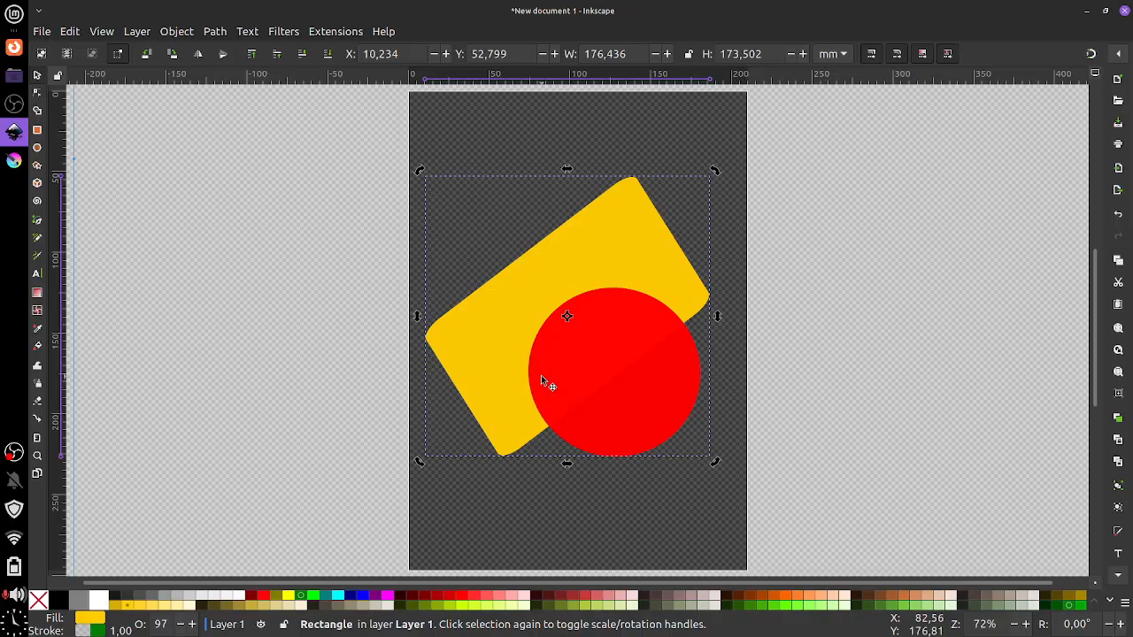
{"action": "left_click", "coordinate": [38, 94]}
{"action": "left_click", "coordinate": [38, 77]}
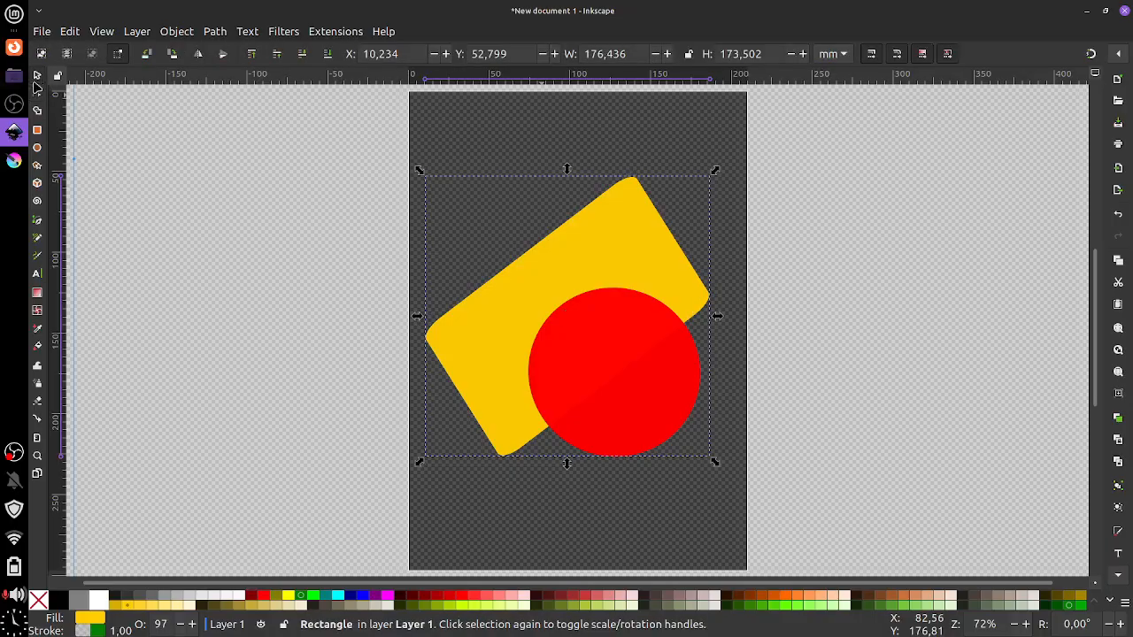
Move the yellow rectangle up-left, overlap the red circle on its lower edge, and show the circle's handles
{"action": "left_click", "coordinate": [592, 332]}
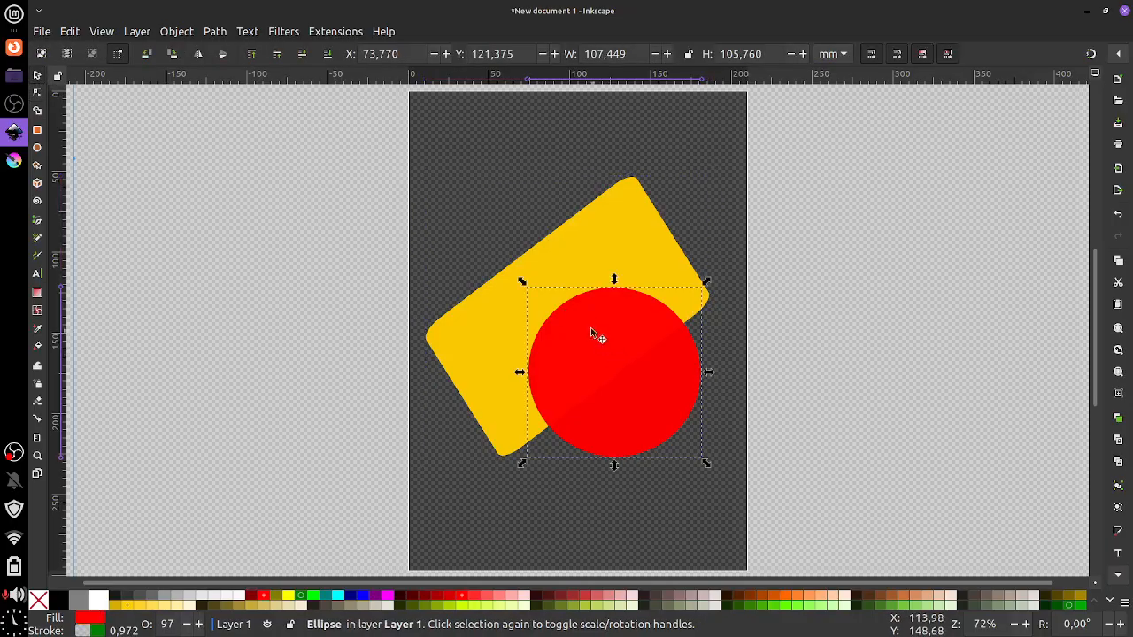
{"action": "left_click", "coordinate": [553, 250]}
{"action": "left_click_drag", "start_coordinate": [611, 369], "coordinate": [618, 397]}
{"action": "left_click_drag", "start_coordinate": [608, 286], "coordinate": [591, 263]}
{"action": "left_click_drag", "start_coordinate": [607, 425], "coordinate": [607, 408]}
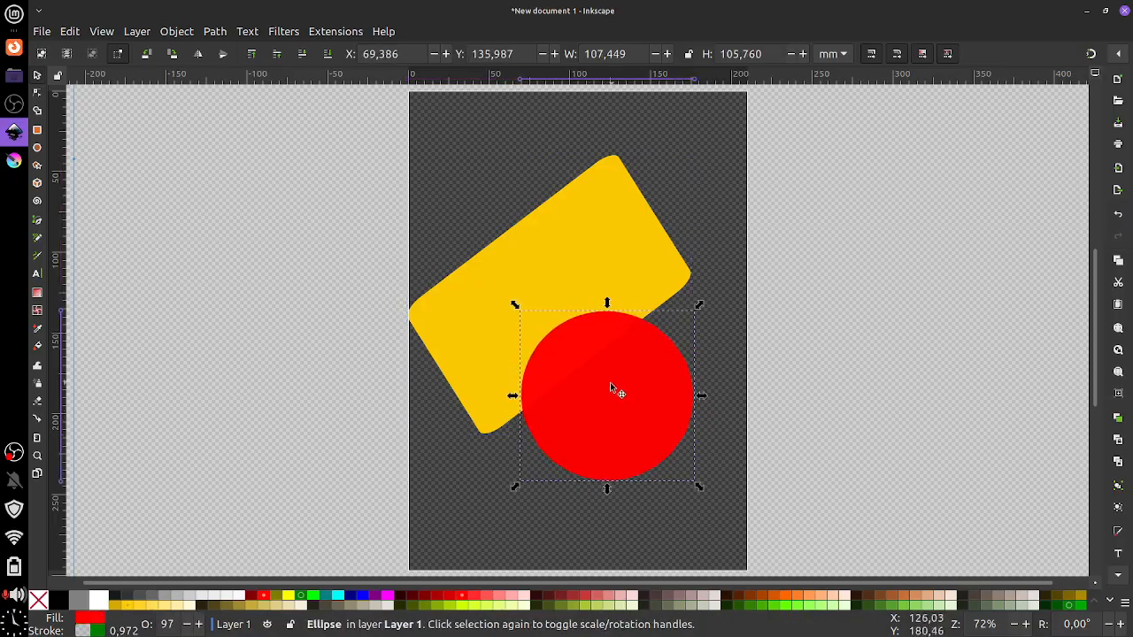
{"action": "left_click", "coordinate": [37, 94]}
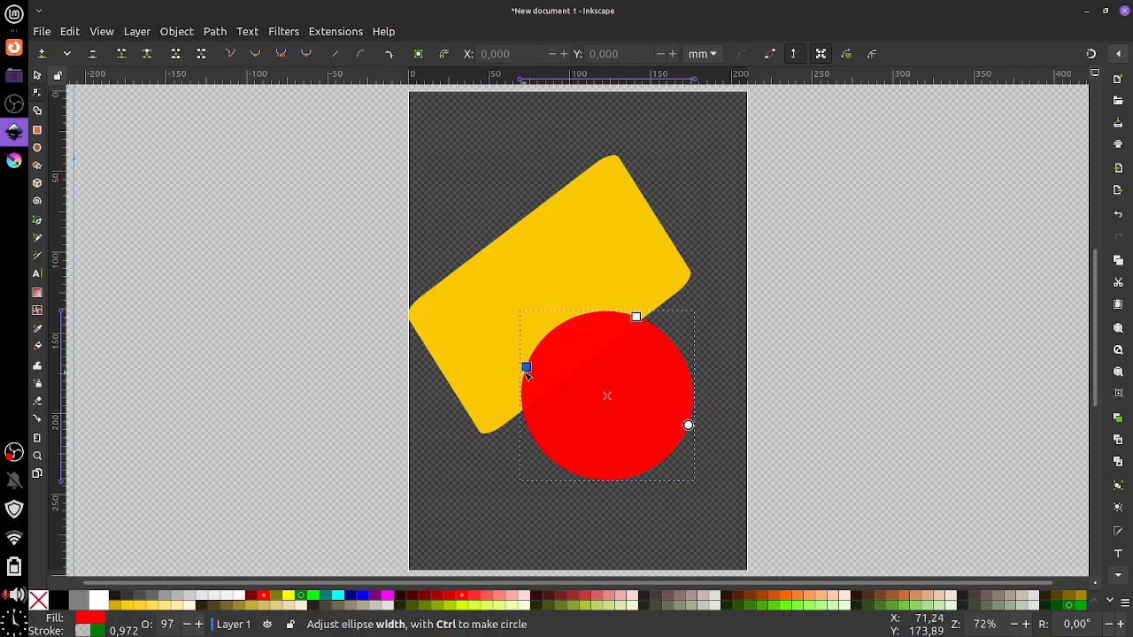
Adjust the yellow rectangle's height and corner rounding, then box-select it together with the red circle
{"action": "key", "text": "Escape"}
{"action": "left_click", "coordinate": [608, 374]}
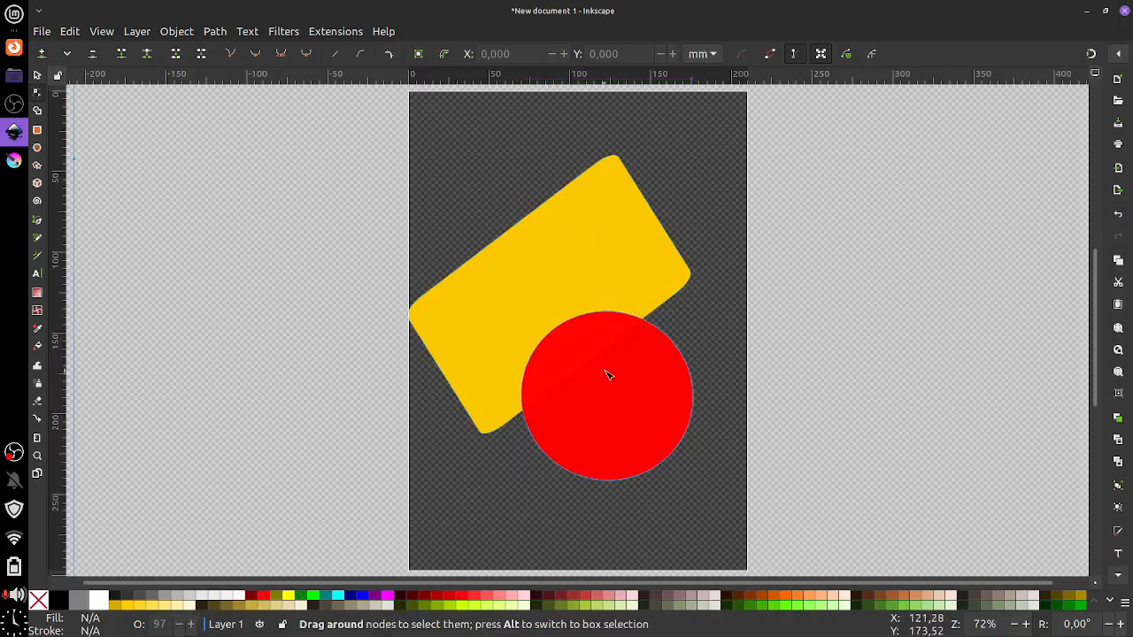
{"action": "left_click", "coordinate": [607, 182]}
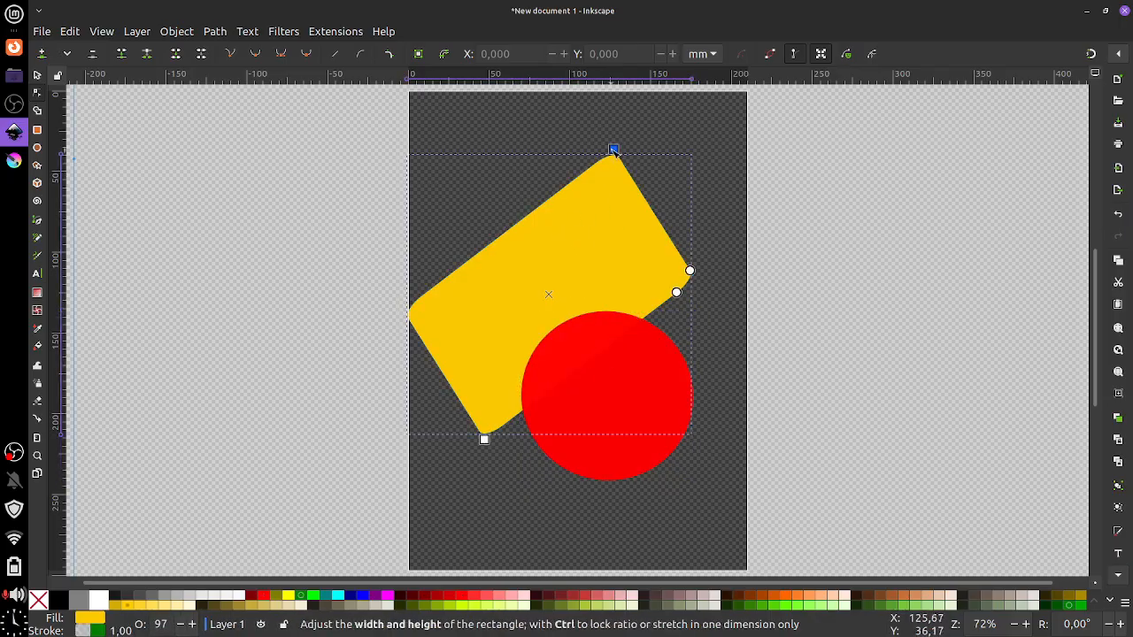
{"action": "left_click_drag", "start_coordinate": [601, 150], "coordinate": [611, 149]}
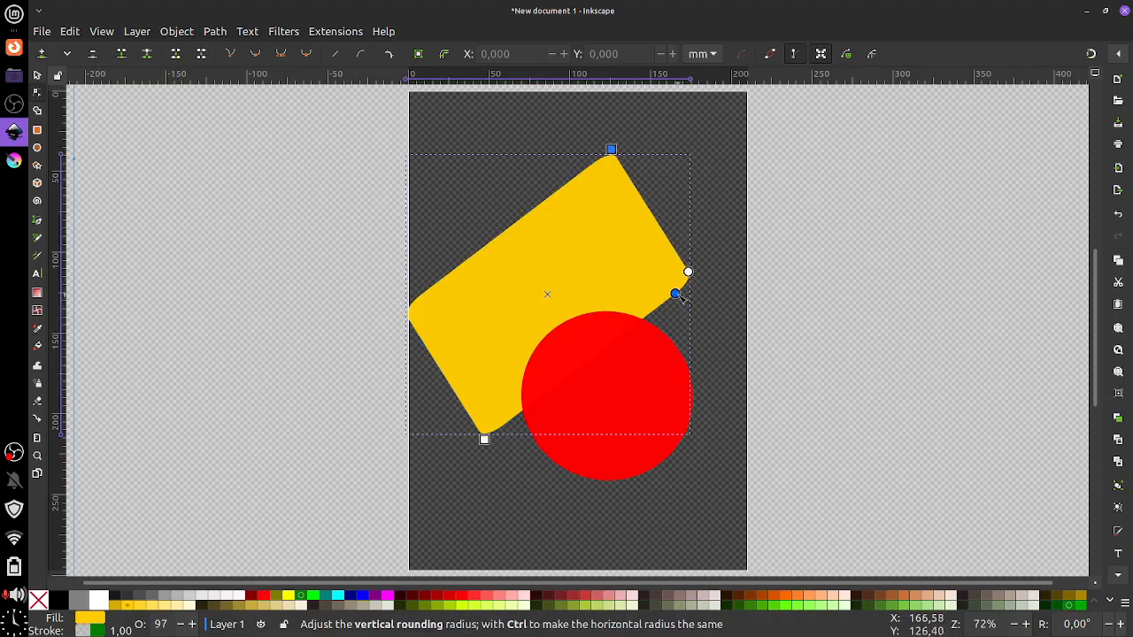
{"action": "left_click_drag", "start_coordinate": [673, 293], "coordinate": [676, 251]}
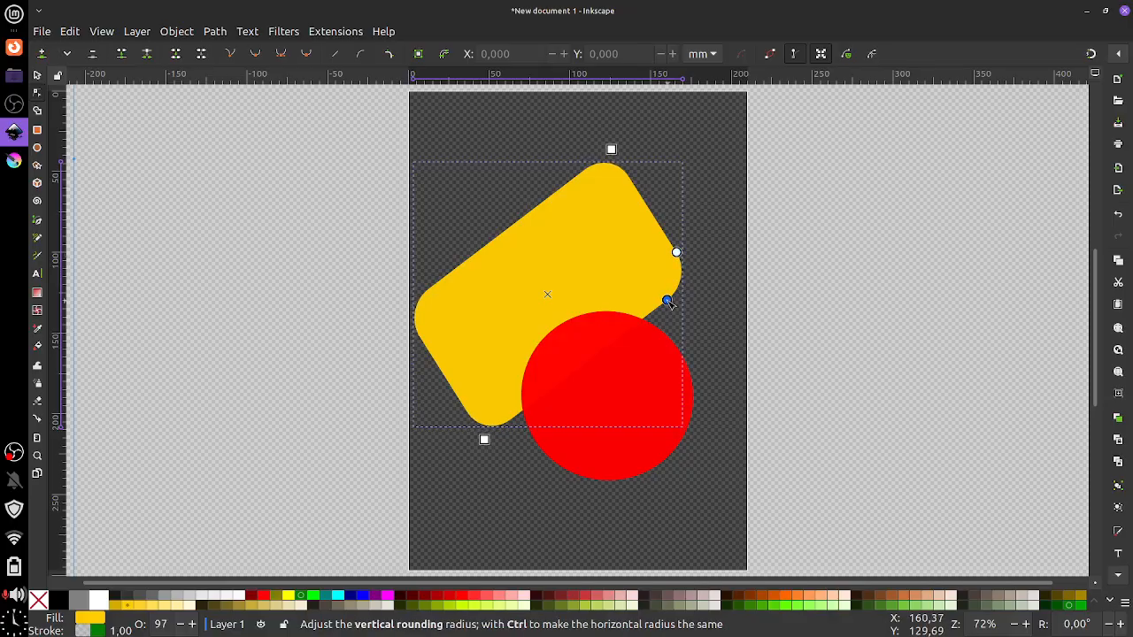
{"action": "left_click_drag", "start_coordinate": [667, 300], "coordinate": [668, 298]}
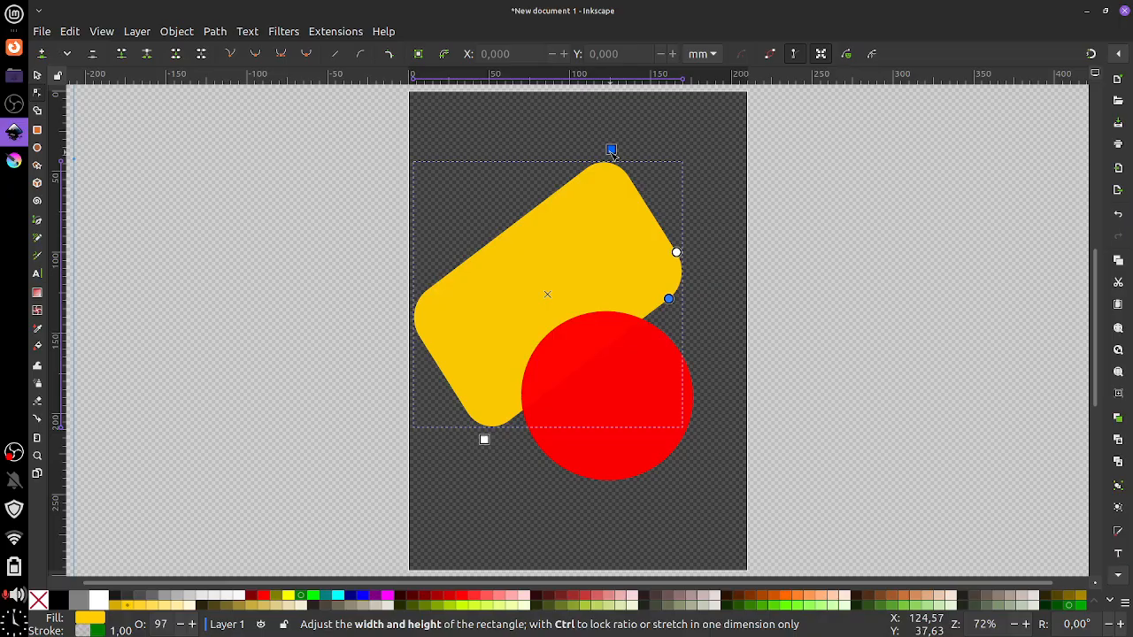
{"action": "left_click", "coordinate": [37, 76]}
{"action": "left_click_drag", "start_coordinate": [401, 131], "coordinate": [726, 503]}
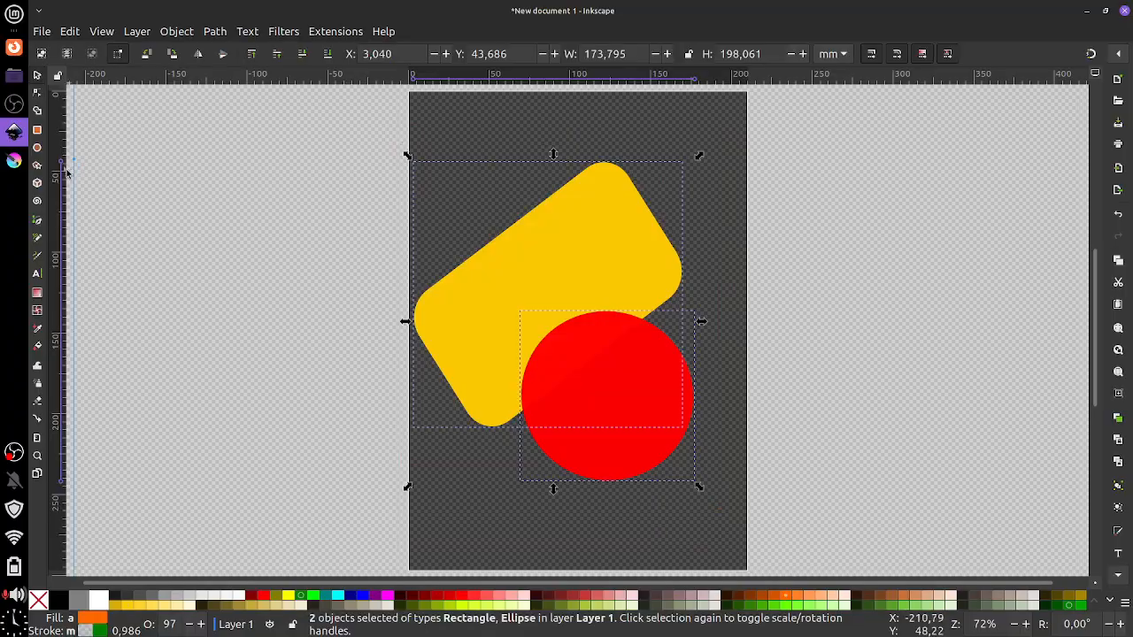
Unite the circle fragments and yellow rectangle with Shape Builder into one red 13-node path
{"action": "left_click", "coordinate": [39, 111]}
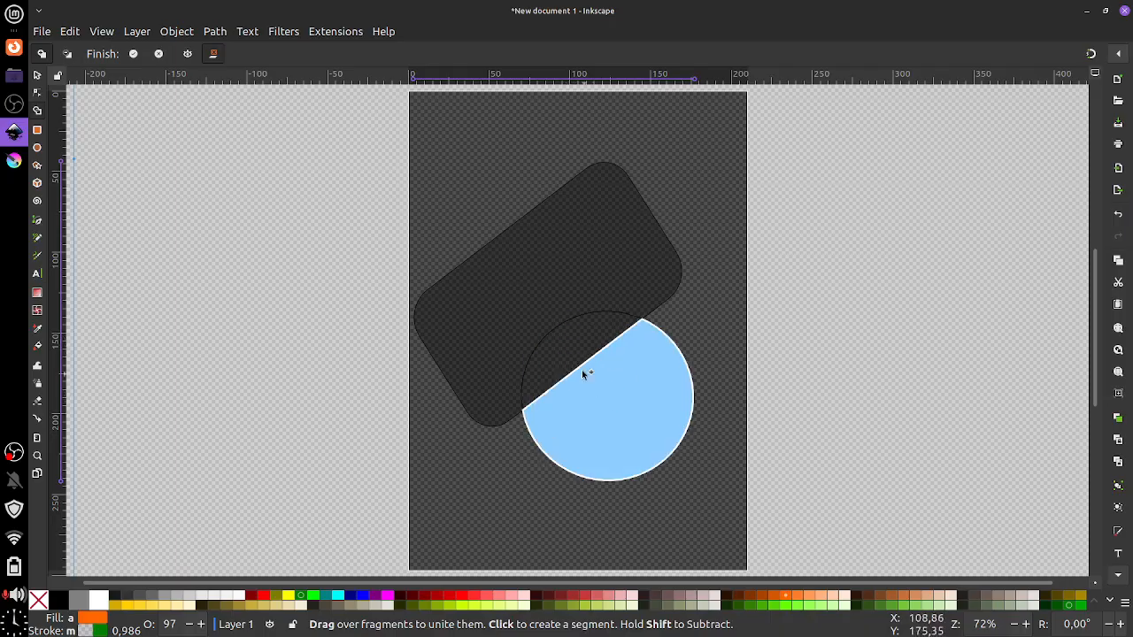
{"action": "left_click", "coordinate": [606, 408]}
{"action": "mouse_move", "coordinate": [598, 392]}
{"action": "left_mouse_down"}
{"action": "mouse_move", "coordinate": [528, 278]}
{"action": "mouse_move", "coordinate": [529, 295]}
{"action": "left_mouse_up"}
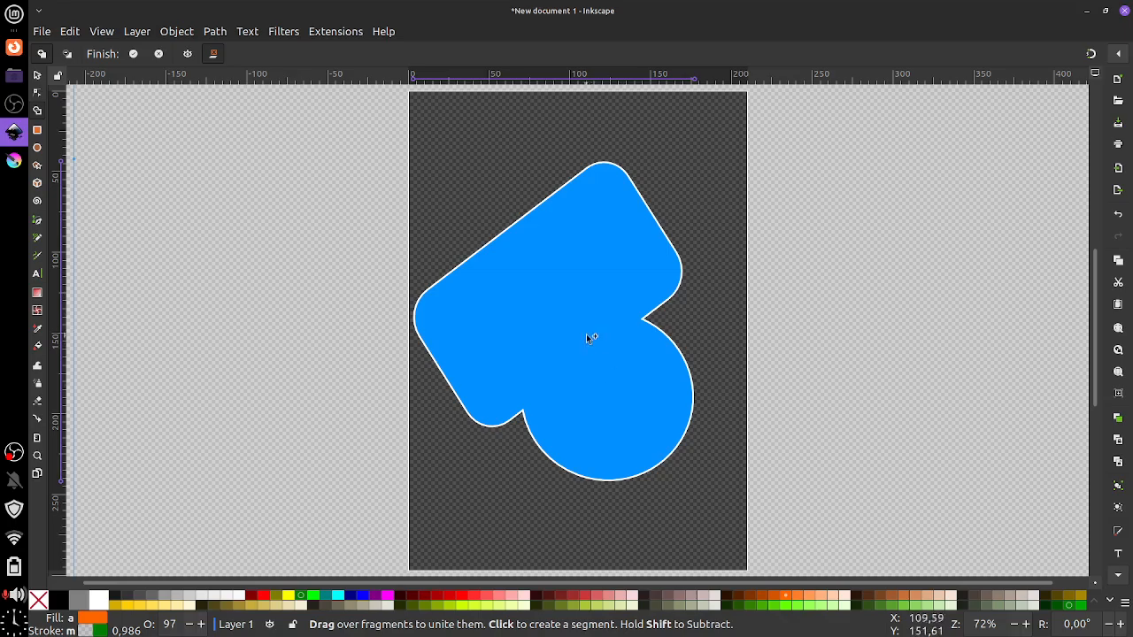
{"action": "key", "text": "Return"}
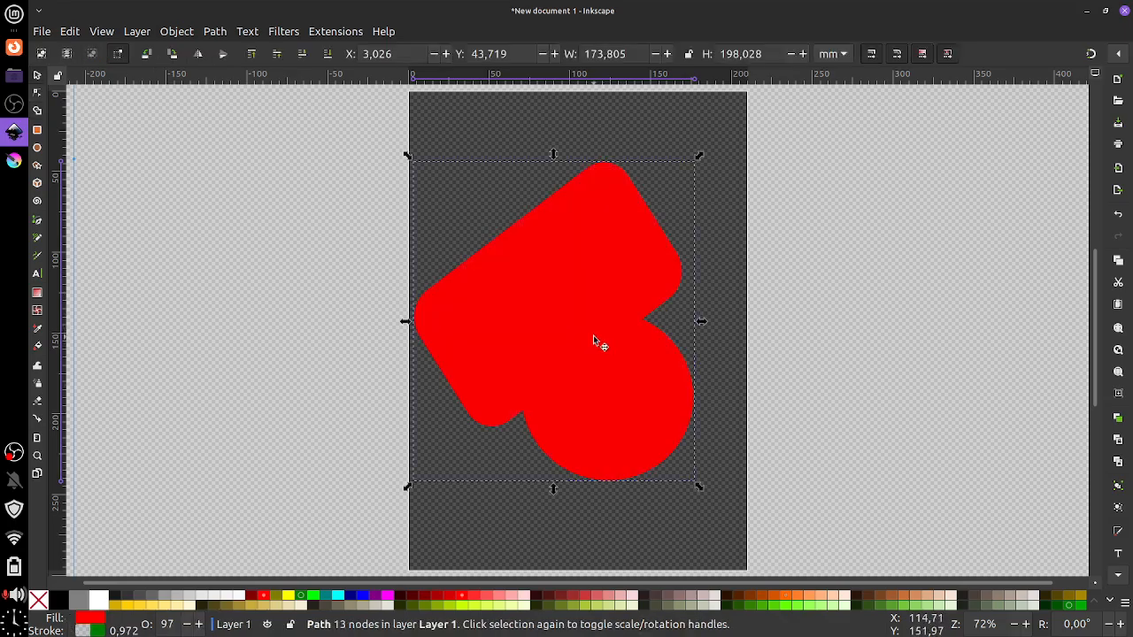
Drag the merged path's nodes to flatten the right bulge and curve the upper lobe's sides outward
{"action": "left_click", "coordinate": [37, 93]}
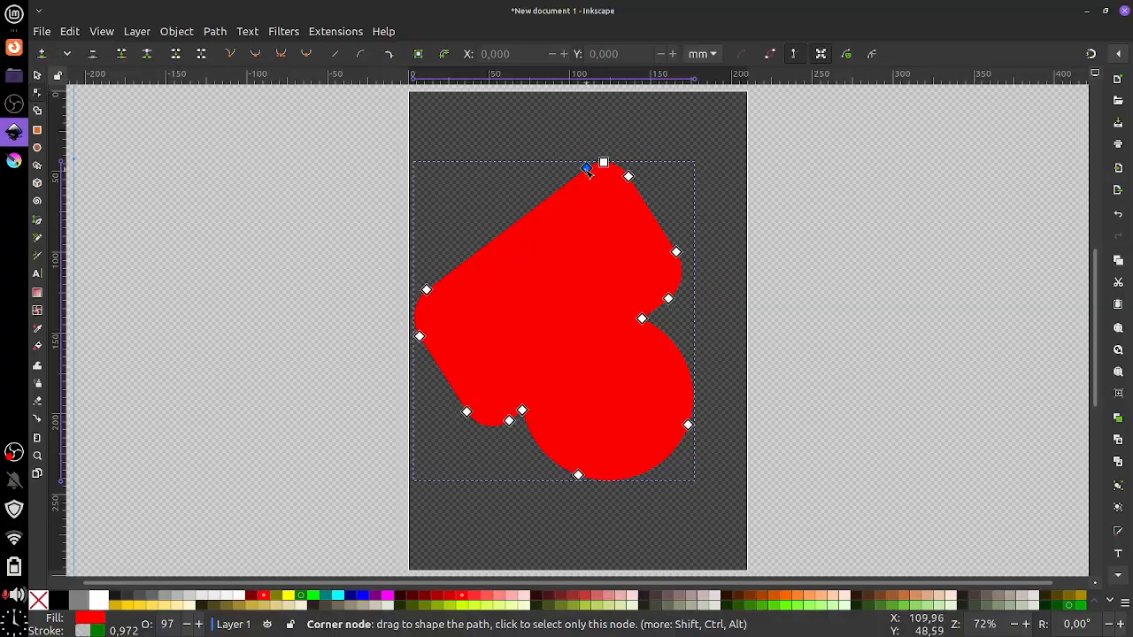
{"action": "left_click_drag", "start_coordinate": [586, 167], "coordinate": [539, 163]}
{"action": "left_click_drag", "start_coordinate": [428, 290], "coordinate": [548, 312]}
{"action": "left_click_drag", "start_coordinate": [675, 251], "coordinate": [589, 272]}
{"action": "left_click_drag", "start_coordinate": [645, 323], "coordinate": [607, 338]}
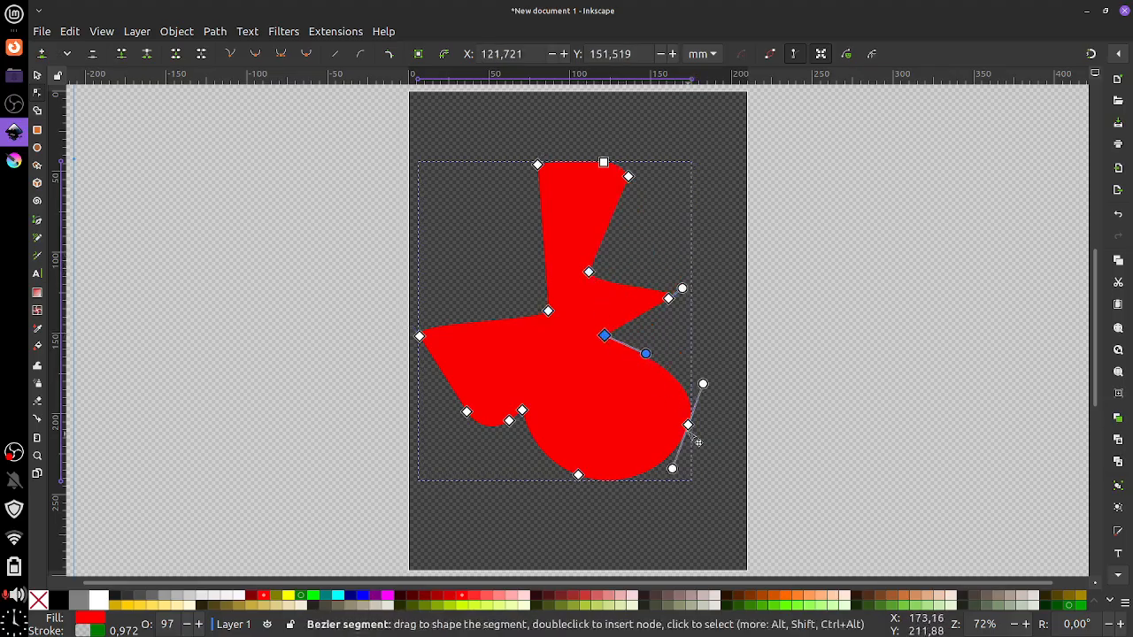
{"action": "mouse_move", "coordinate": [687, 425]}
{"action": "left_mouse_down"}
{"action": "mouse_move", "coordinate": [587, 402]}
{"action": "mouse_move", "coordinate": [666, 421]}
{"action": "left_mouse_up"}
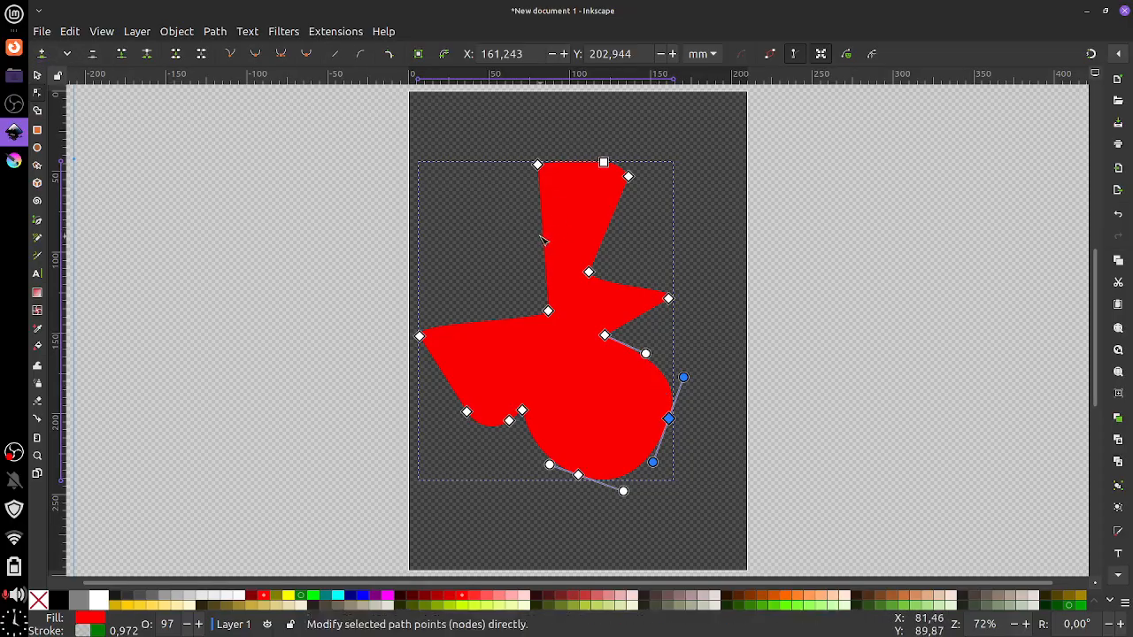
{"action": "left_click_drag", "start_coordinate": [545, 242], "coordinate": [500, 246]}
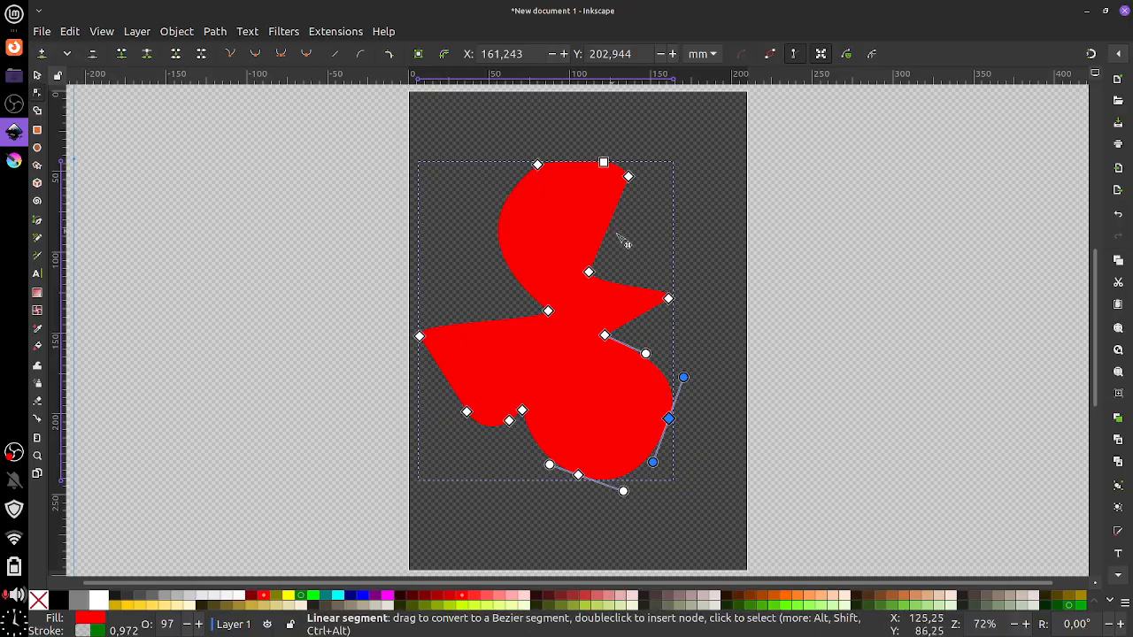
{"action": "left_click_drag", "start_coordinate": [619, 240], "coordinate": [632, 246]}
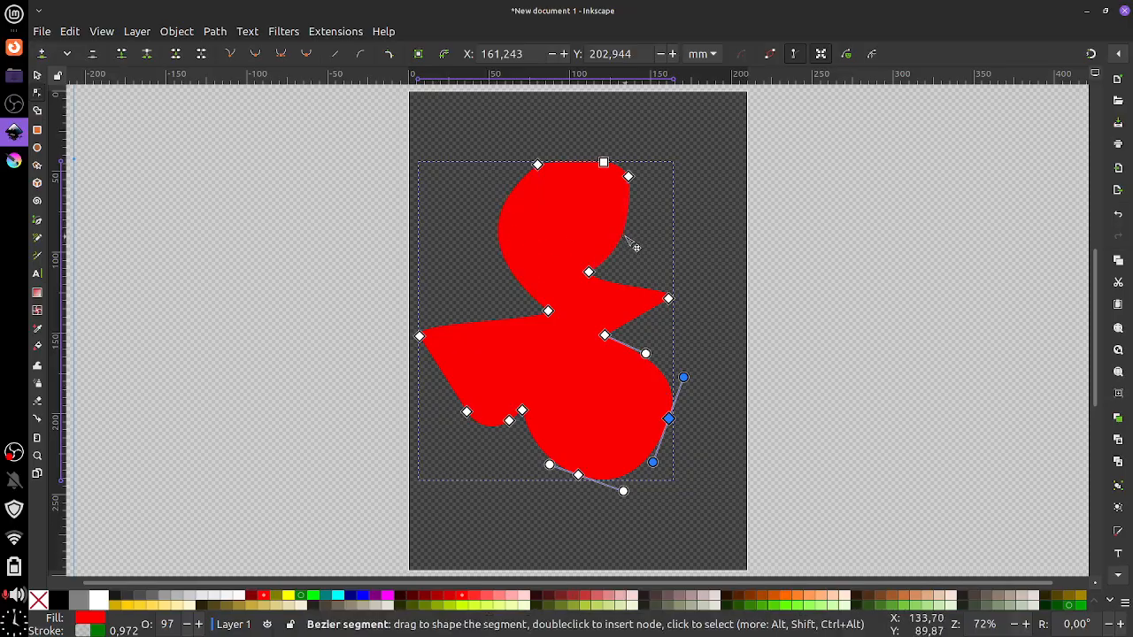
Insert a node between the upper-right points and reshape the notch and top point
{"action": "left_click", "coordinate": [588, 271]}
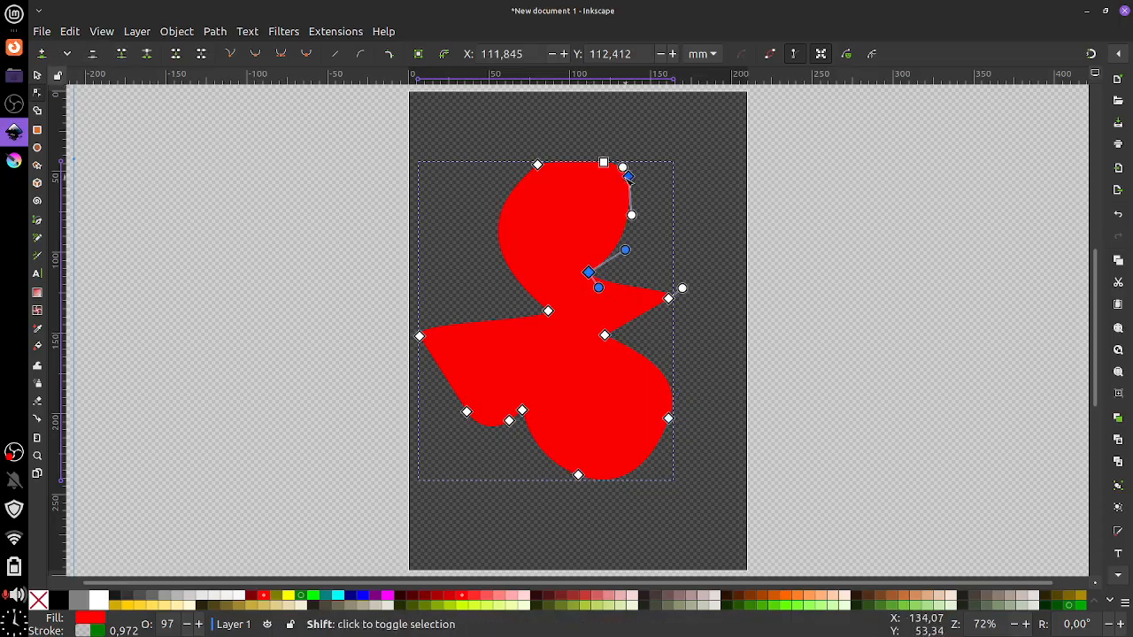
{"action": "left_click", "coordinate": [628, 176], "text": "shift"}
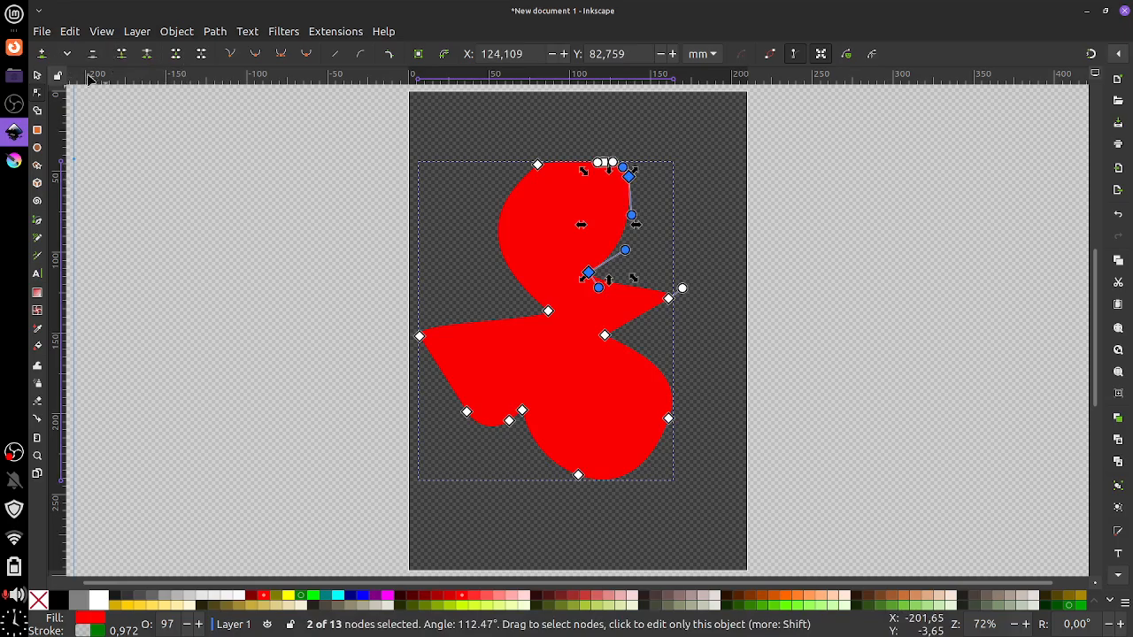
{"action": "left_click", "coordinate": [41, 54]}
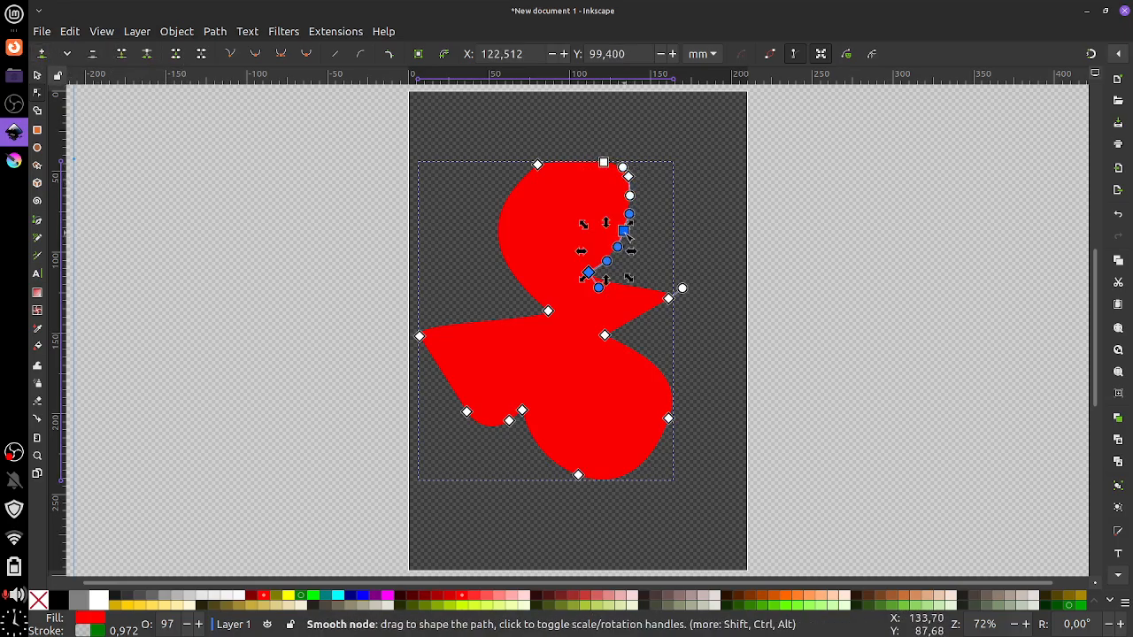
{"action": "left_click_drag", "start_coordinate": [625, 235], "coordinate": [676, 237]}
{"action": "left_click", "coordinate": [669, 299]}
{"action": "left_click_drag", "start_coordinate": [540, 164], "coordinate": [546, 132]}
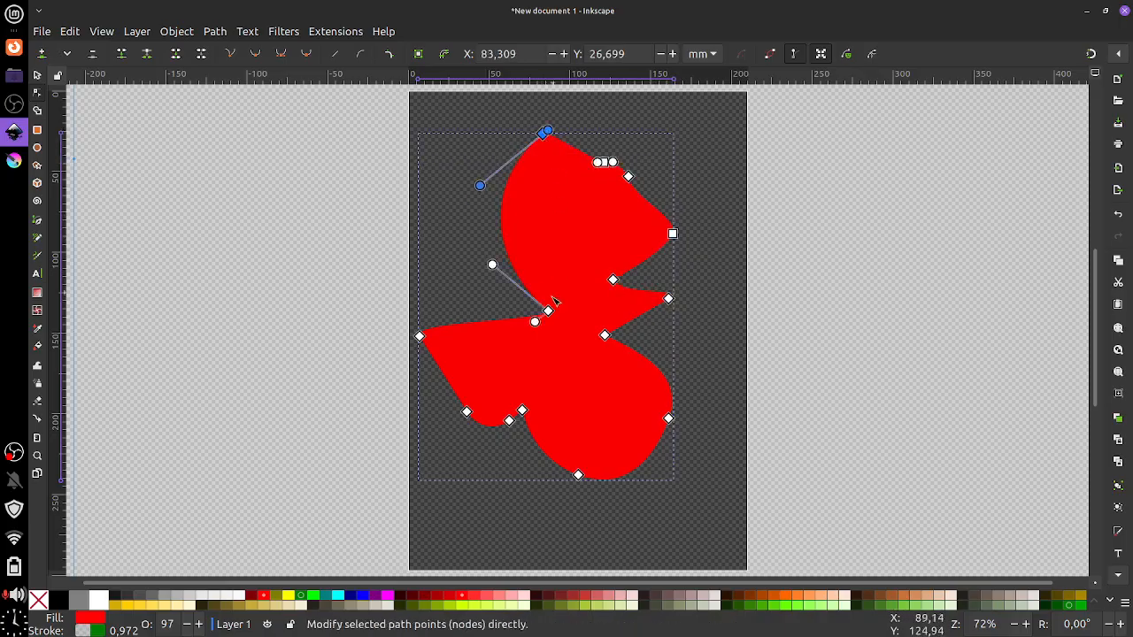
{"action": "left_click_drag", "start_coordinate": [548, 311], "coordinate": [542, 335]}
Add a node midway on the left edge and pull it outward to widen the left lobe
{"action": "left_click", "coordinate": [544, 135], "text": "shift"}
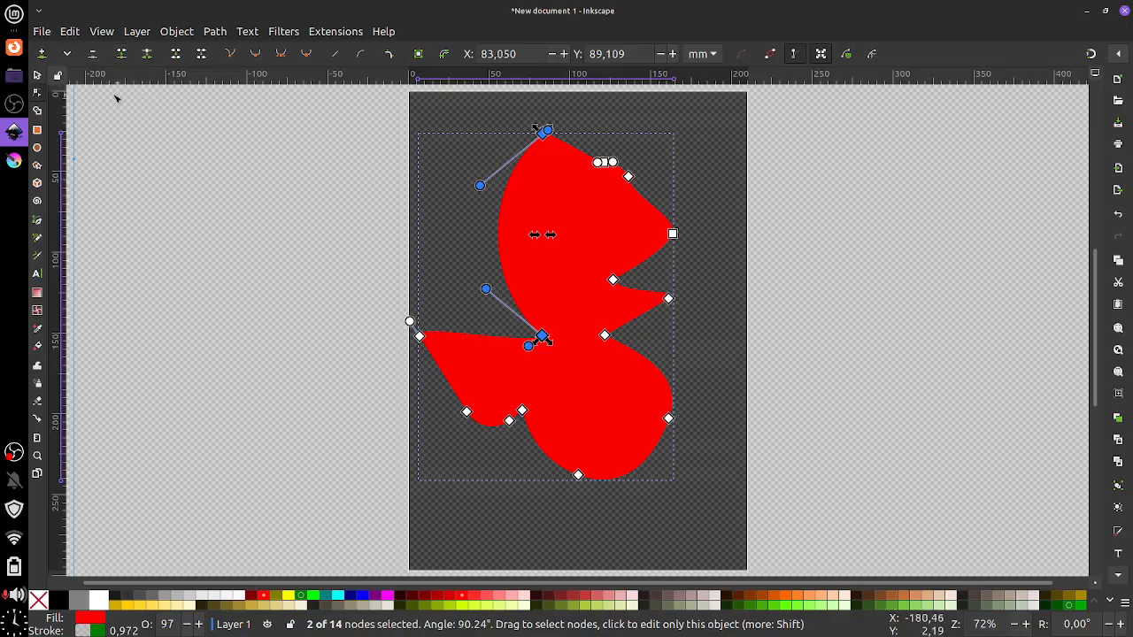
{"action": "left_click", "coordinate": [40, 54]}
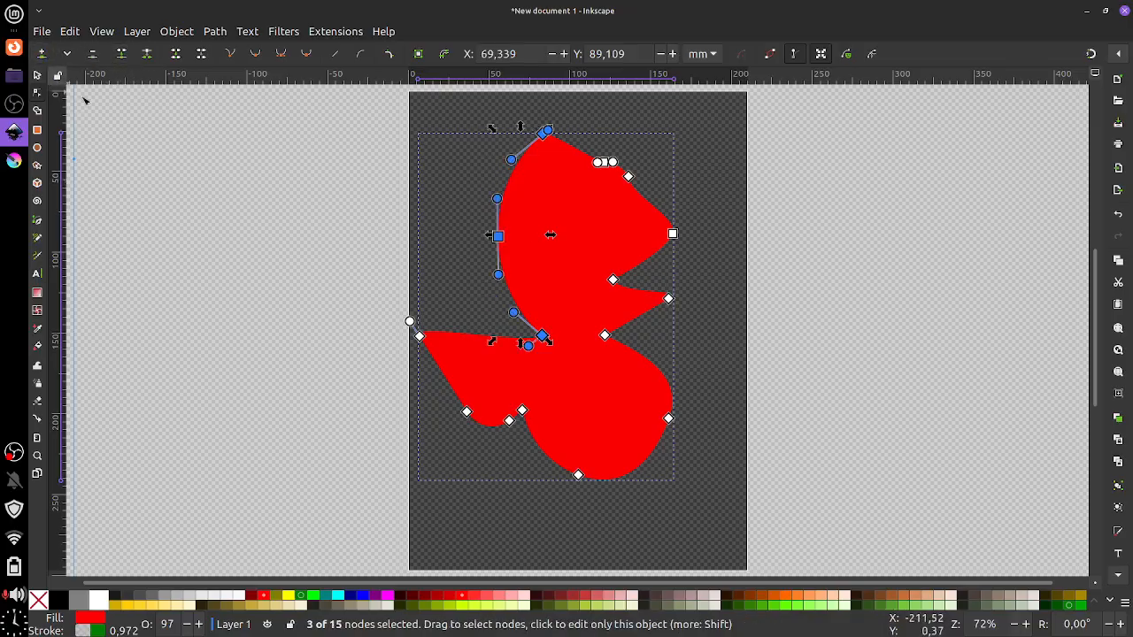
{"action": "left_click", "coordinate": [498, 237]}
{"action": "left_click", "coordinate": [454, 243]}
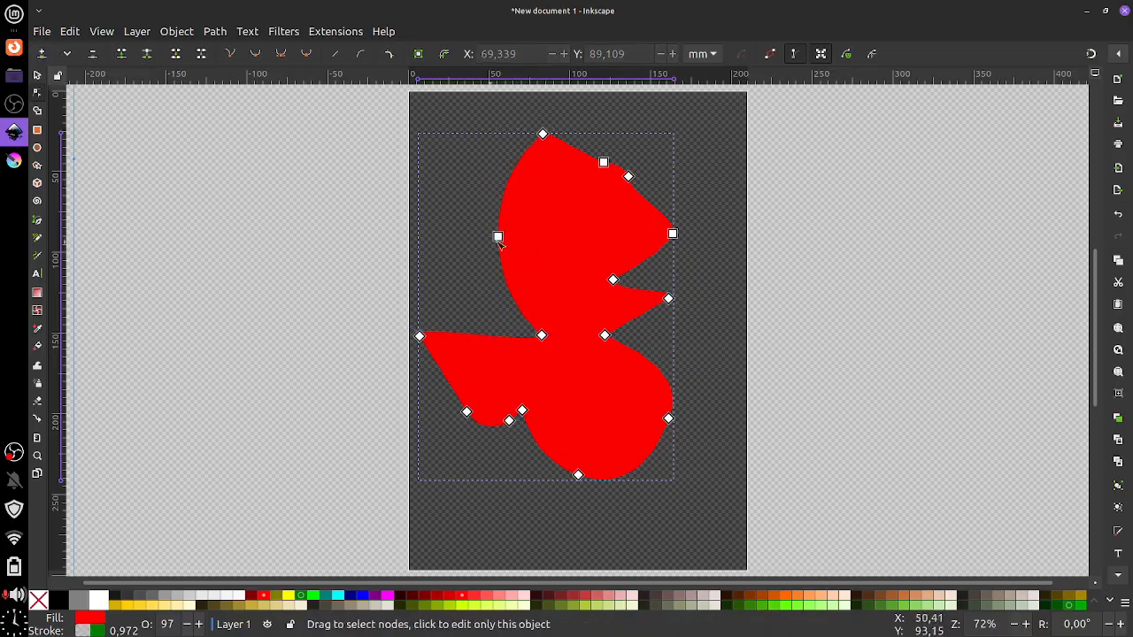
{"action": "left_click_drag", "start_coordinate": [499, 237], "coordinate": [580, 245]}
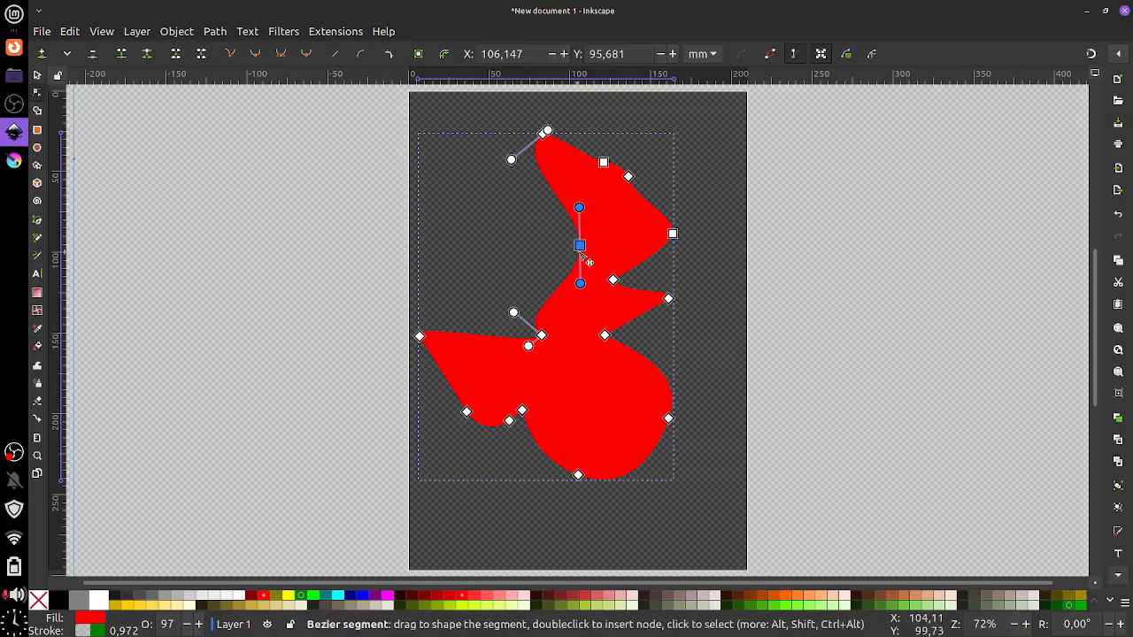
{"action": "left_click_drag", "start_coordinate": [580, 245], "coordinate": [453, 226]}
Try selecting the top, left and lower-left node groups, ending with no nodes selected
{"action": "left_click", "coordinate": [547, 132]}
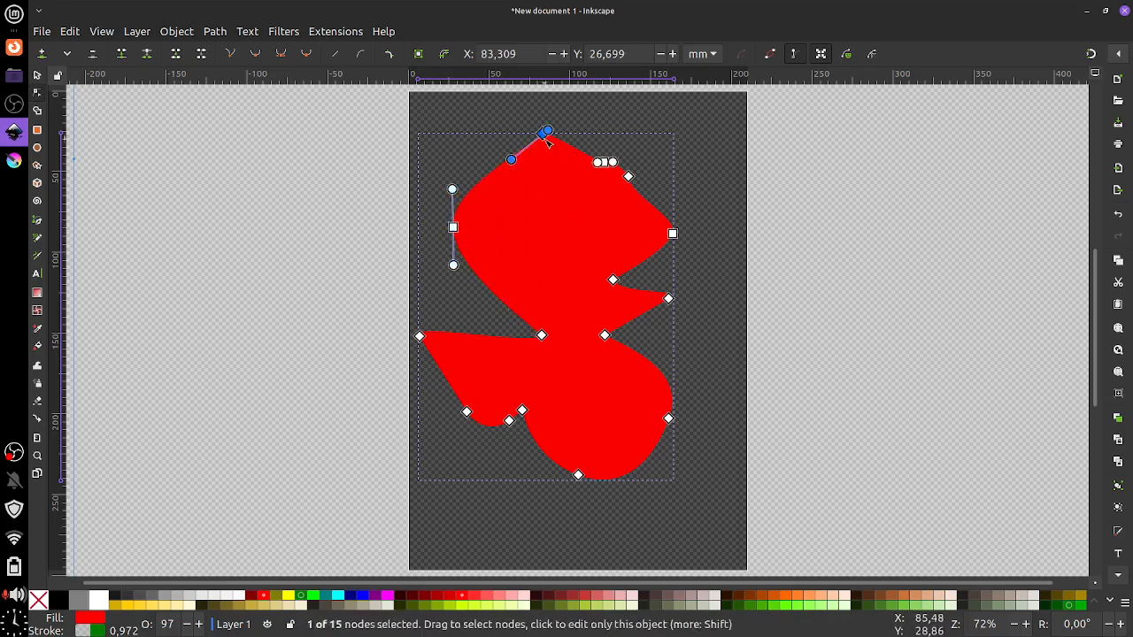
{"action": "left_click", "coordinate": [629, 177], "text": "shift"}
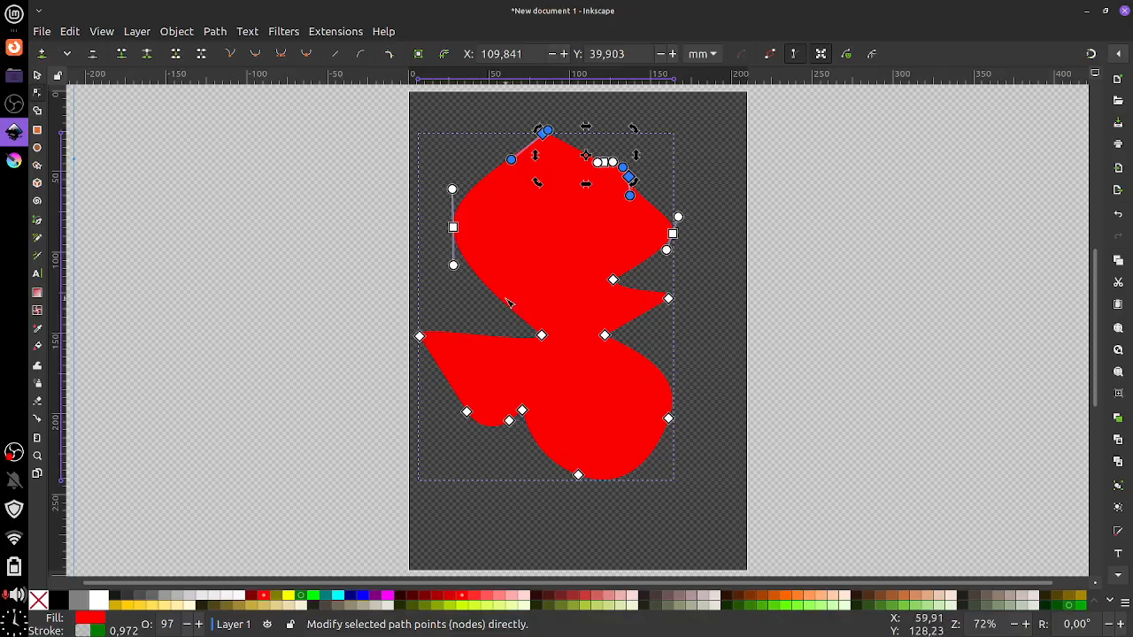
{"action": "left_click", "coordinate": [453, 228], "text": "shift"}
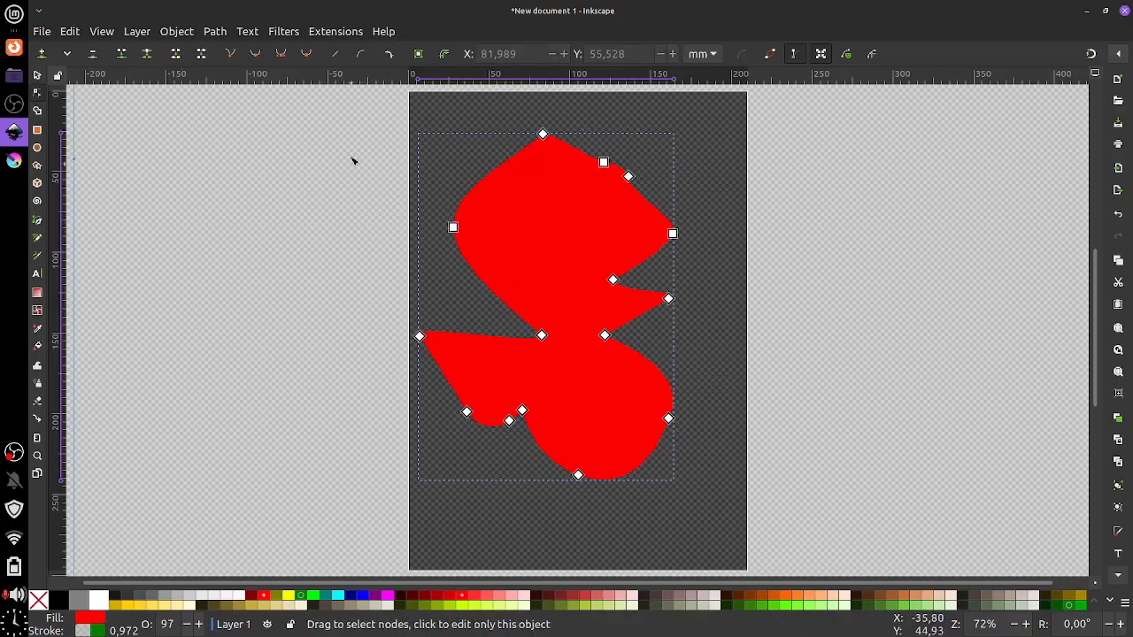
{"action": "left_click_drag", "start_coordinate": [334, 115], "coordinate": [570, 289]}
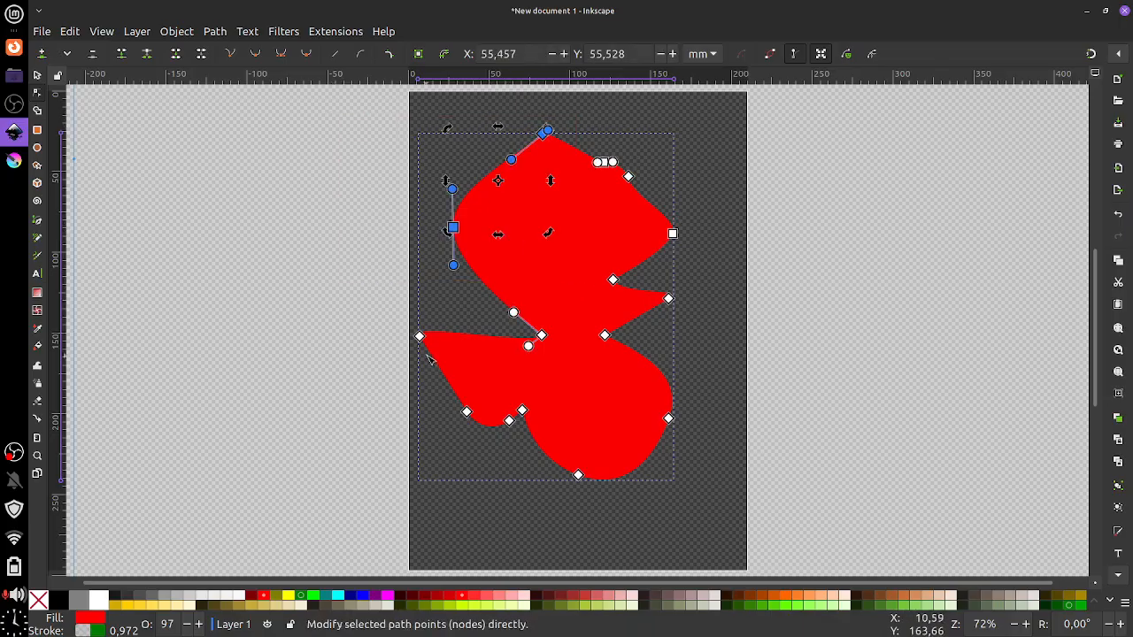
{"action": "left_click", "coordinate": [297, 289]}
{"action": "left_click_drag", "start_coordinate": [298, 289], "coordinate": [547, 460]}
{"action": "left_click", "coordinate": [318, 425]}
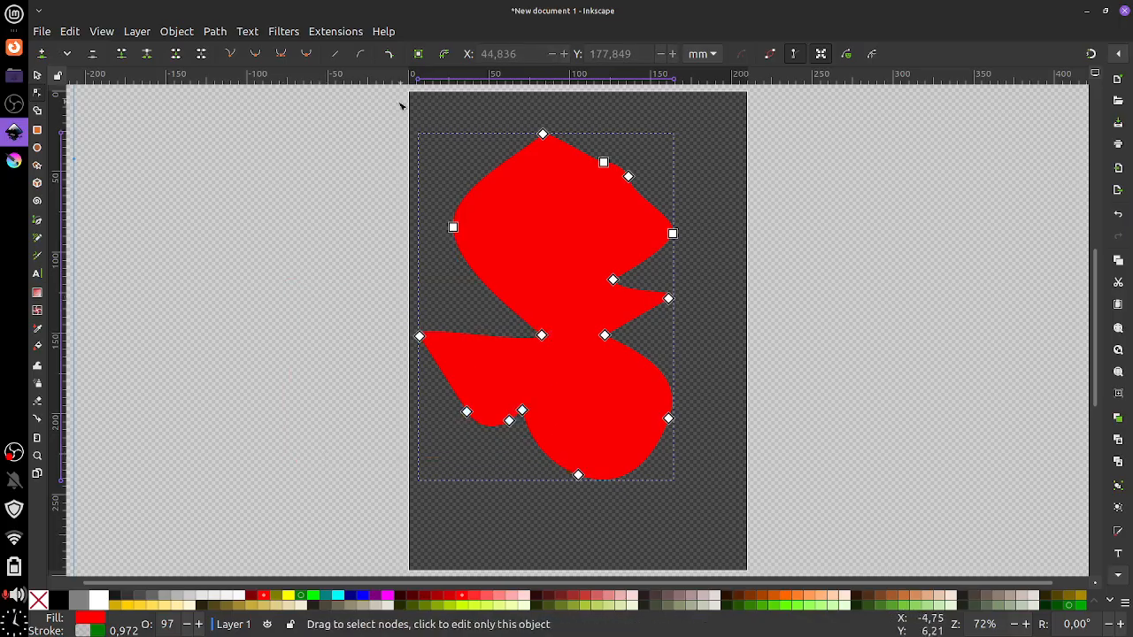
{"action": "left_click_drag", "start_coordinate": [346, 111], "coordinate": [563, 269]}
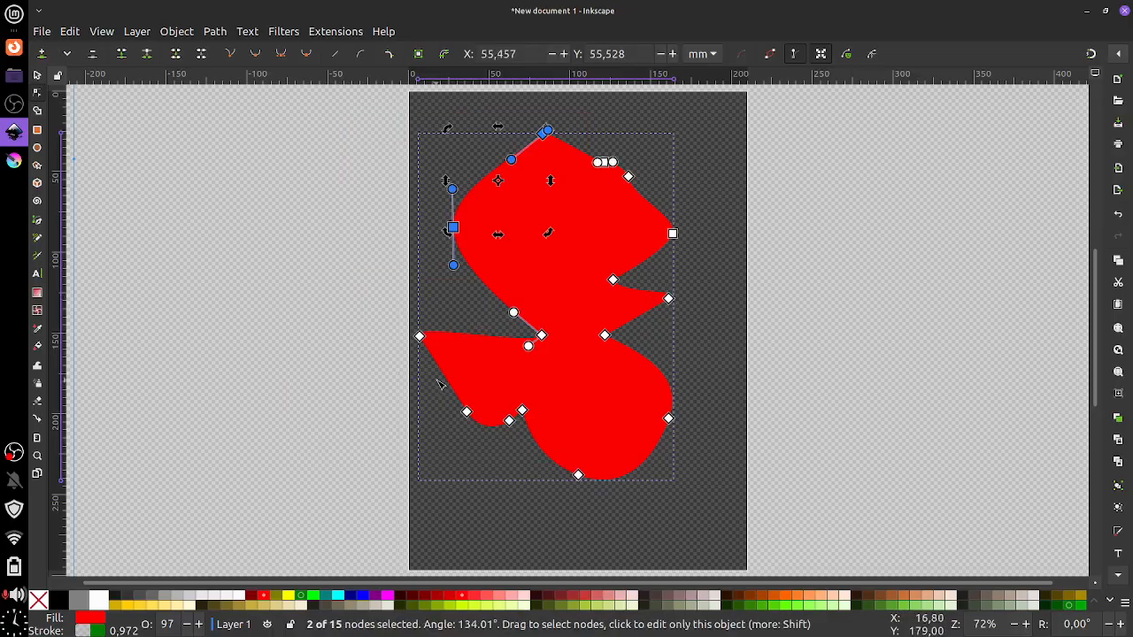
{"action": "left_click", "coordinate": [294, 270]}
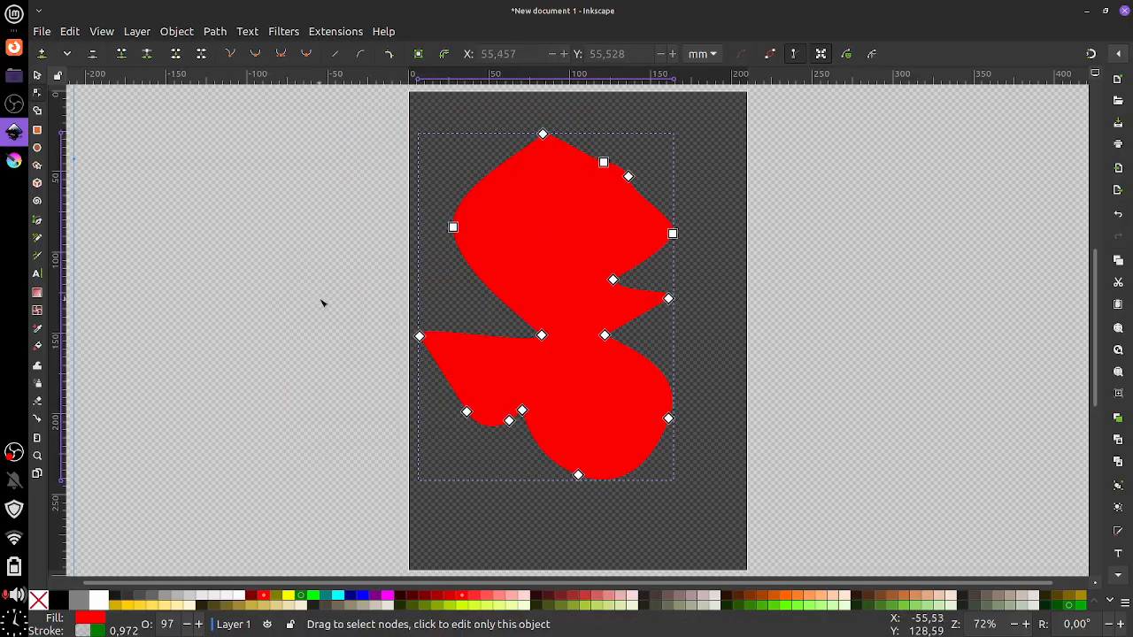
{"action": "left_click_drag", "start_coordinate": [319, 300], "coordinate": [576, 467]}
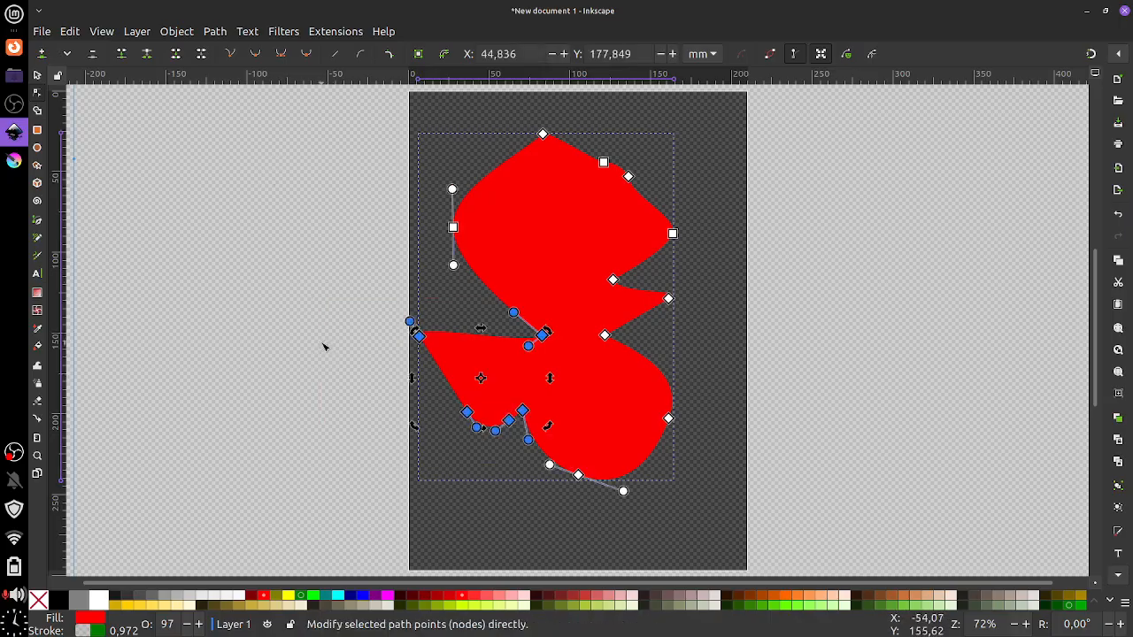
{"action": "key", "text": "Escape"}
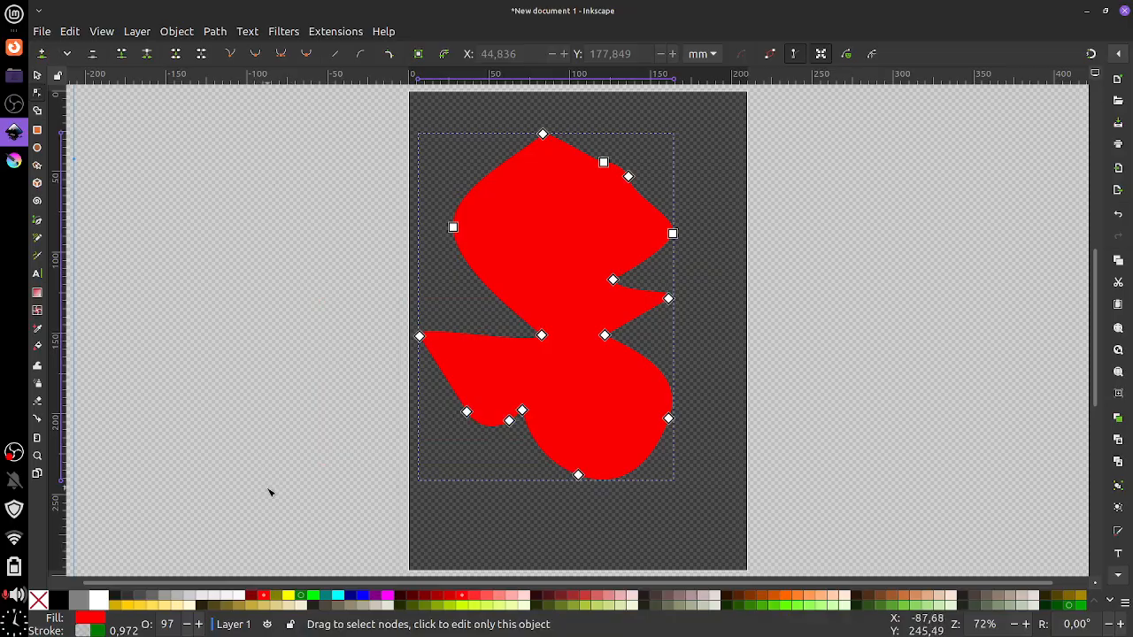
Drag the lower-left nodes far left and down into a long spike past the page edge
{"action": "left_click_drag", "start_coordinate": [392, 99], "coordinate": [746, 572]}
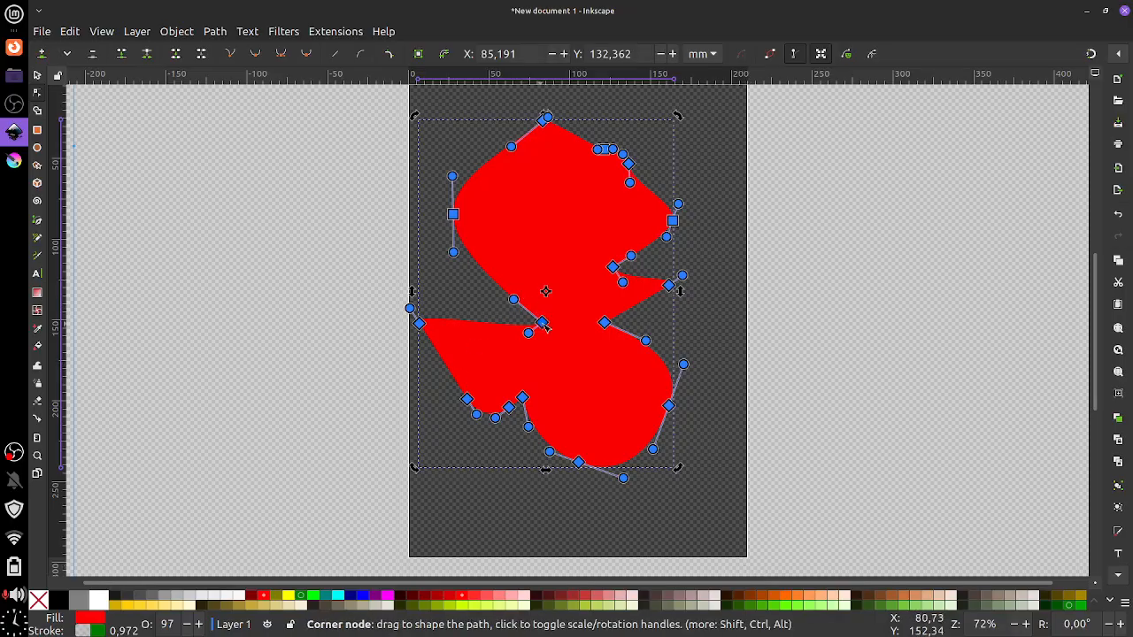
{"action": "mouse_move", "coordinate": [542, 322]}
{"action": "left_mouse_down"}
{"action": "mouse_move", "coordinate": [475, 312]}
{"action": "mouse_move", "coordinate": [563, 316]}
{"action": "left_mouse_up"}
{"action": "key", "text": "Escape"}
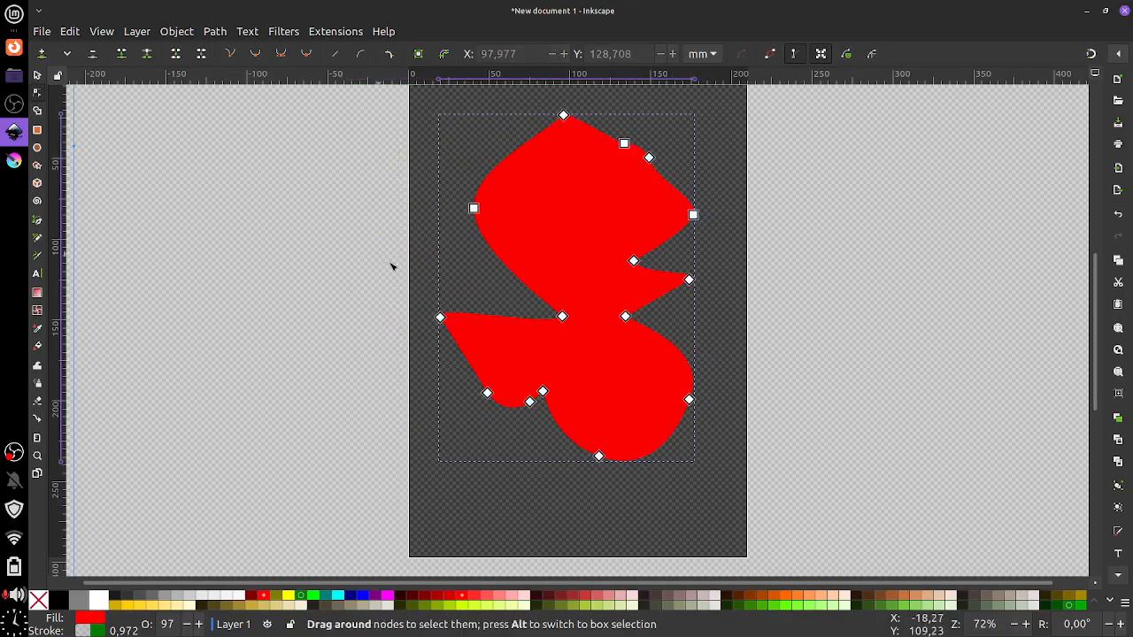
{"action": "left_click_drag", "start_coordinate": [392, 261], "coordinate": [611, 465]}
{"action": "left_click_drag", "start_coordinate": [572, 324], "coordinate": [545, 348]}
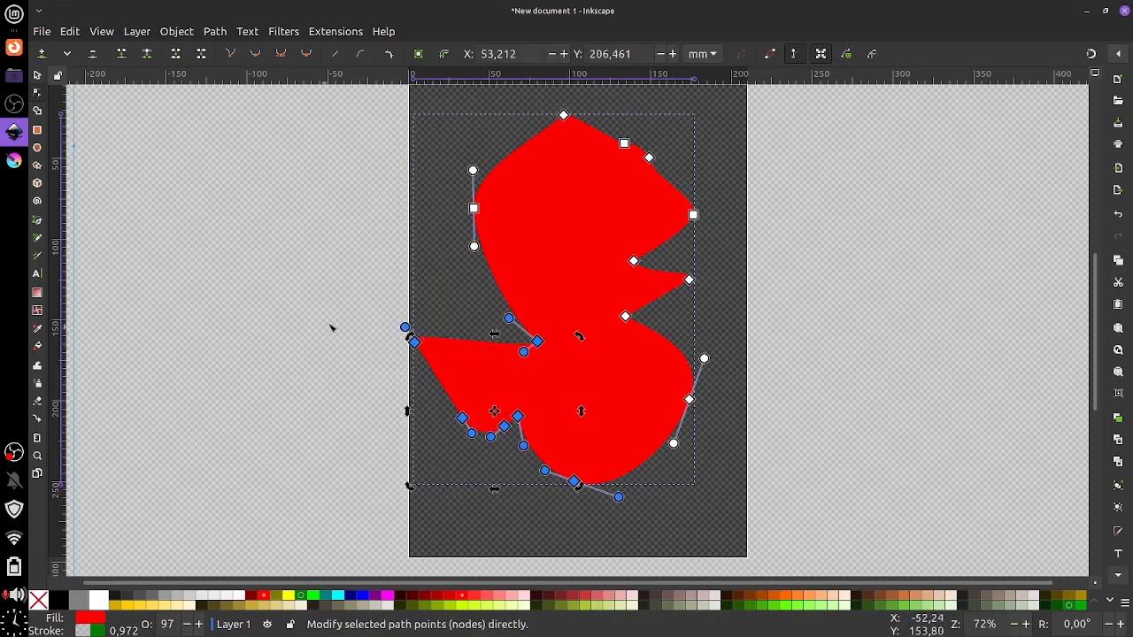
{"action": "key", "text": "Escape"}
{"action": "left_click_drag", "start_coordinate": [392, 327], "coordinate": [362, 345]}
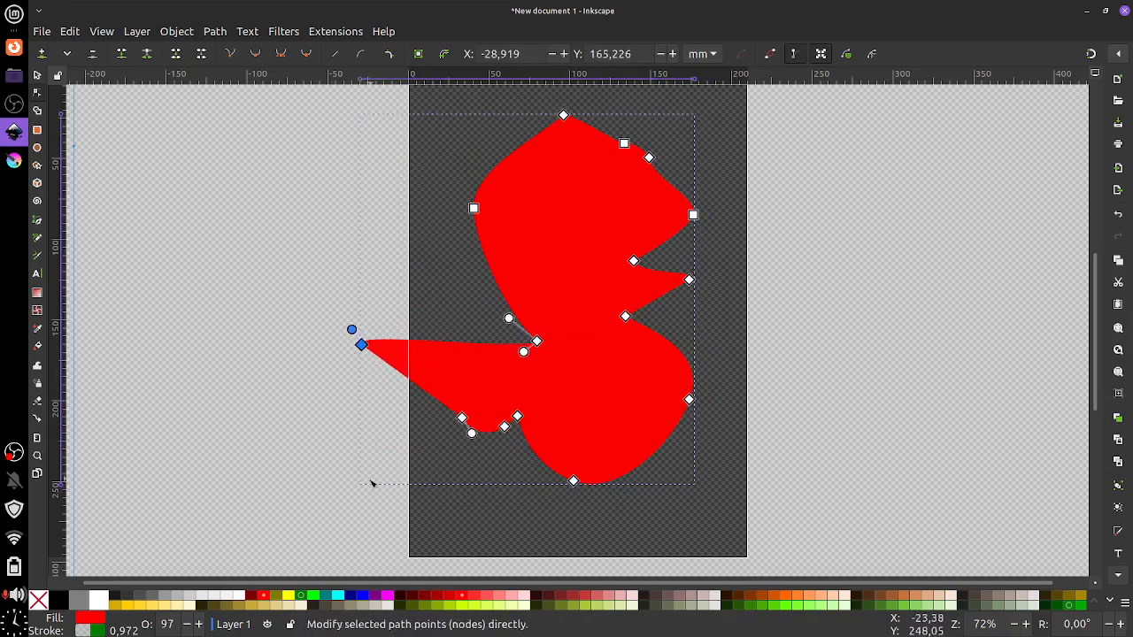
{"action": "key", "text": "Escape"}
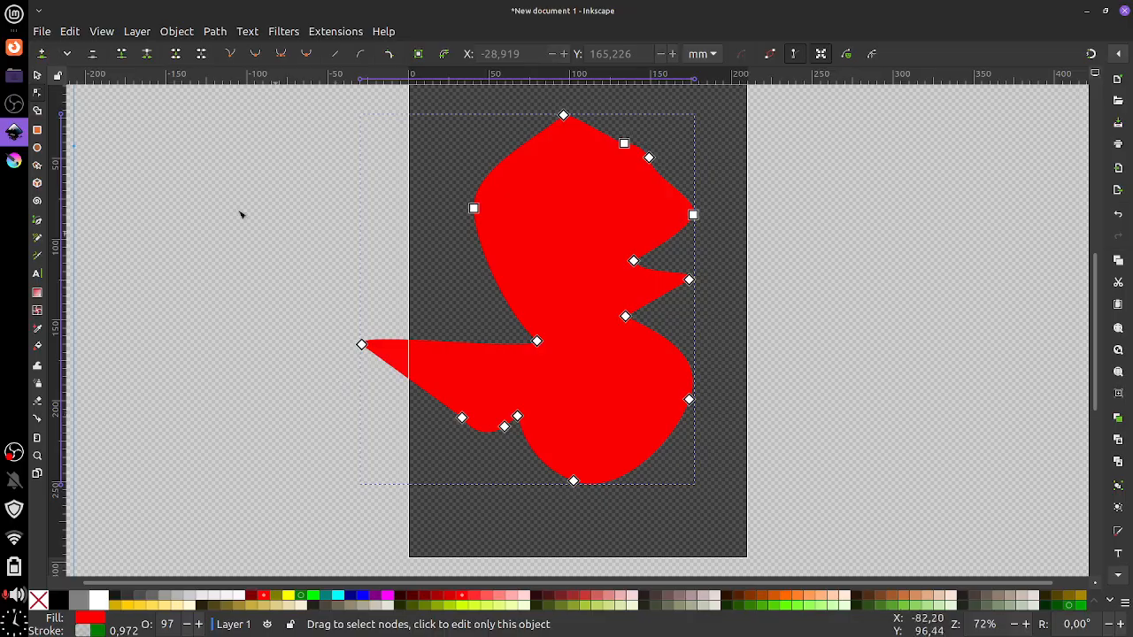
Move the red 15-node path around with the Selector, then delete it to leave an empty page
{"action": "left_click", "coordinate": [38, 78]}
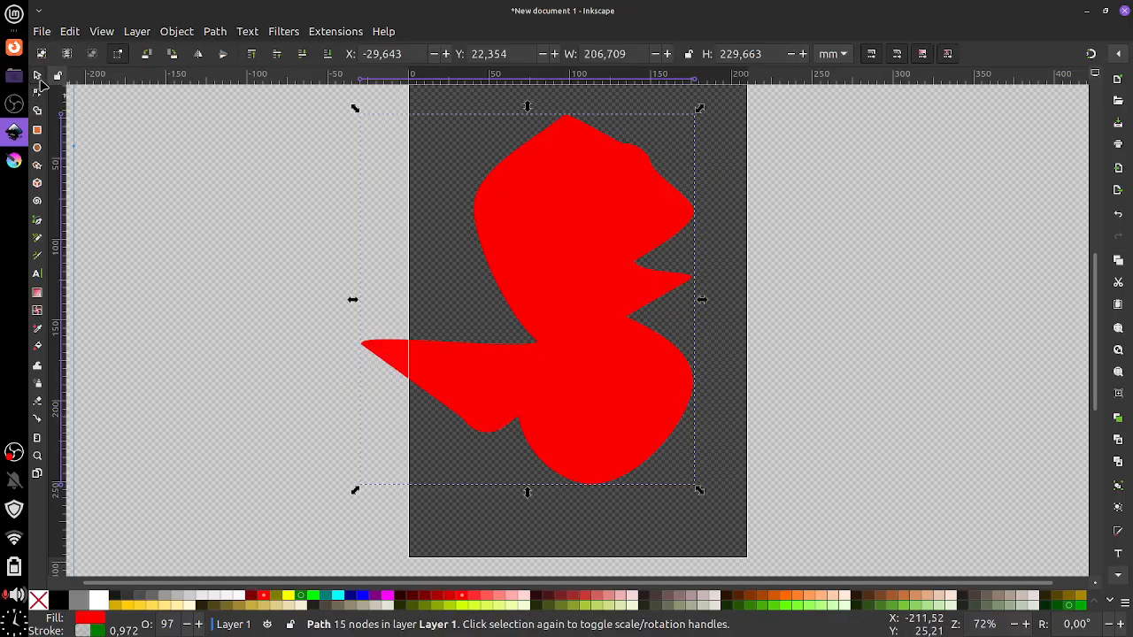
{"action": "left_click", "coordinate": [210, 165]}
{"action": "left_click_drag", "start_coordinate": [217, 132], "coordinate": [715, 494]}
{"action": "left_click_drag", "start_coordinate": [516, 212], "coordinate": [610, 245]}
{"action": "left_click", "coordinate": [307, 265]}
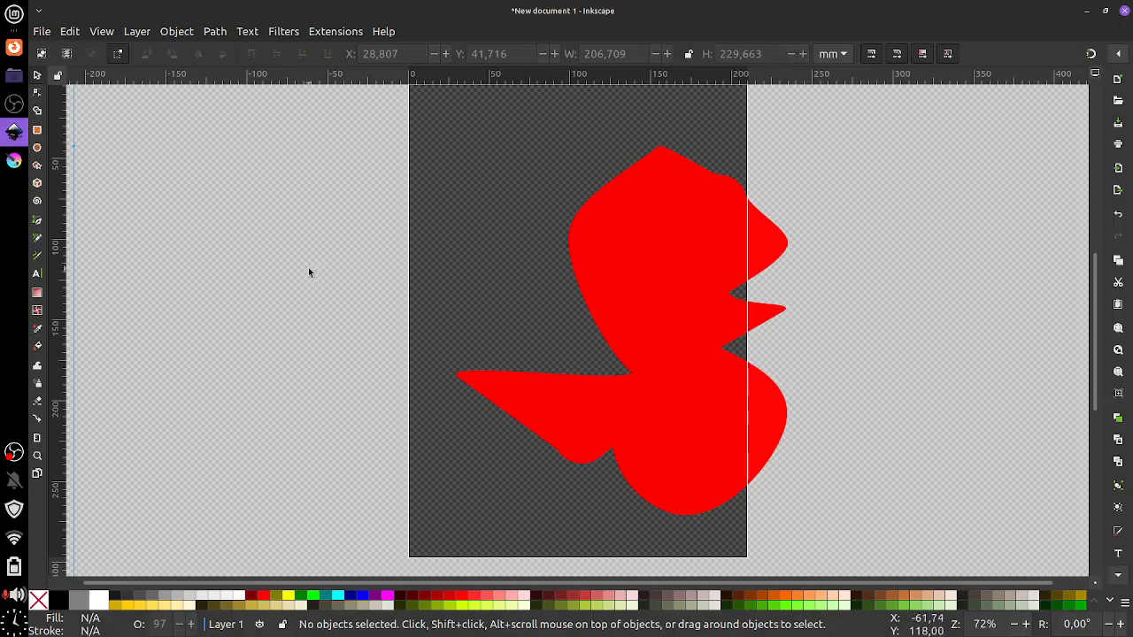
{"action": "left_click_drag", "start_coordinate": [667, 263], "coordinate": [553, 230]}
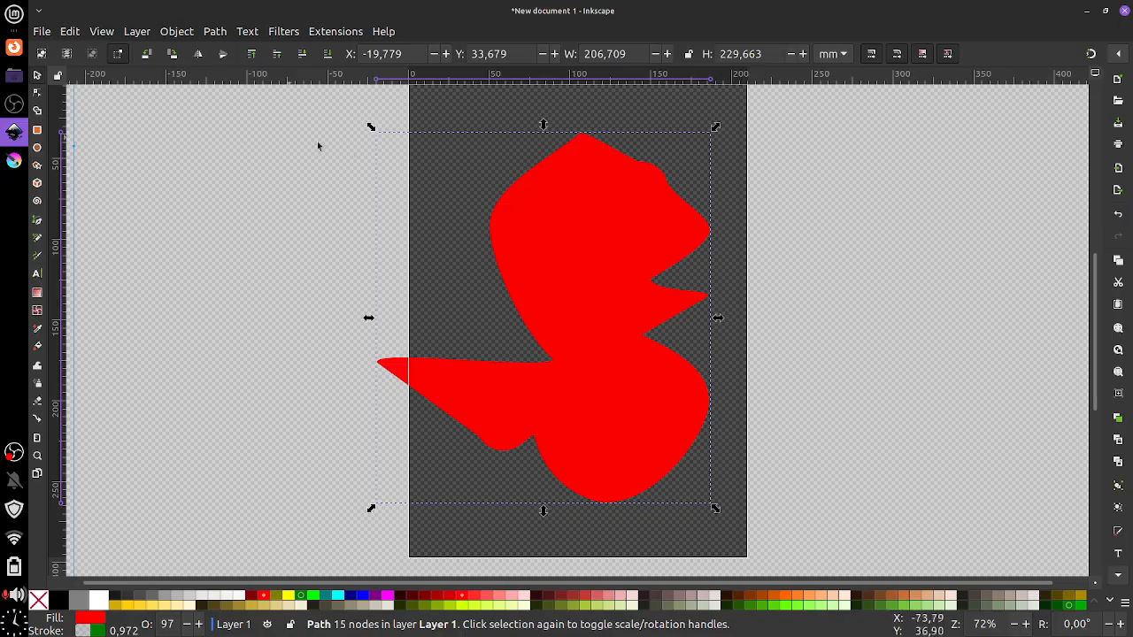
{"action": "key", "text": "Delete"}
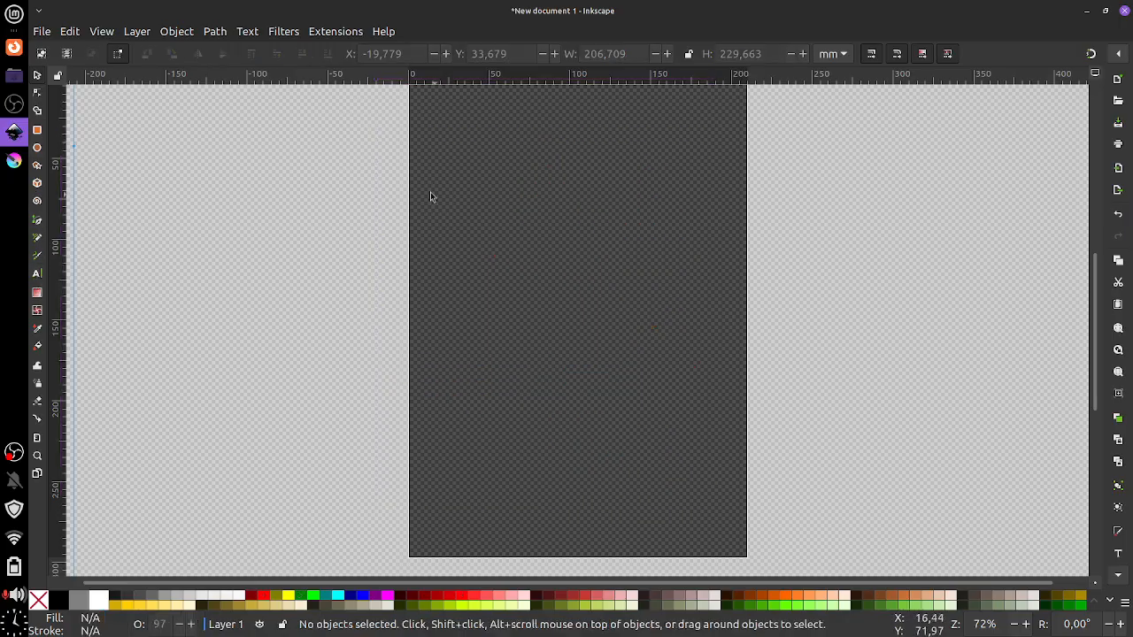
Draw a red square with sharp corners left of the page
{"action": "left_click", "coordinate": [37, 130]}
{"action": "left_click_drag", "start_coordinate": [210, 139], "coordinate": [364, 296]}
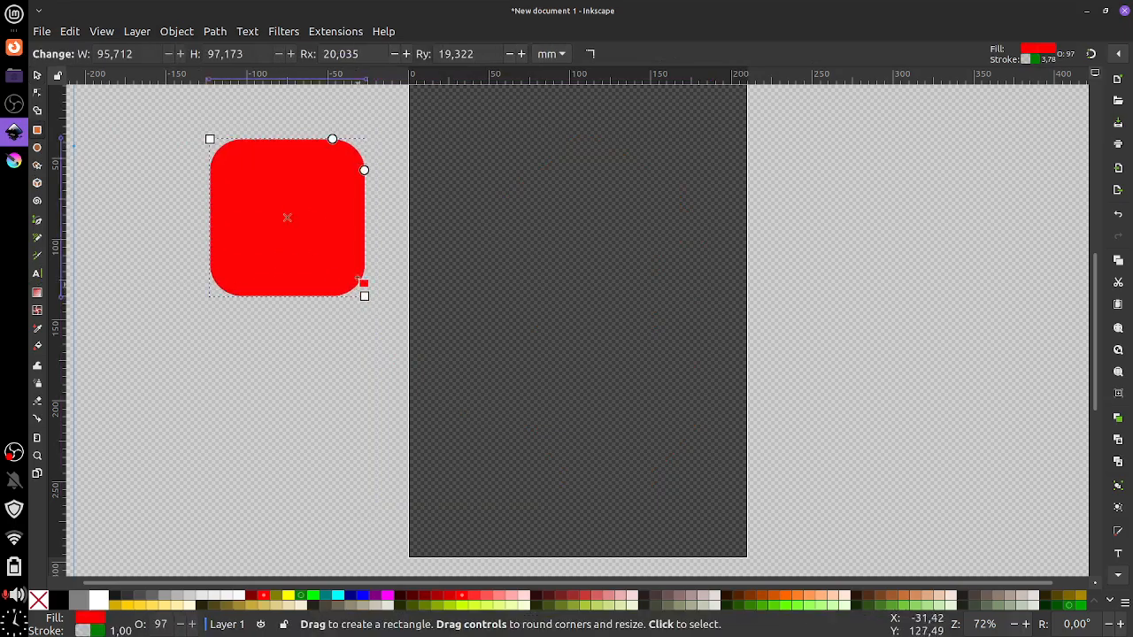
{"action": "left_click", "coordinate": [591, 54]}
Draw a red circle below the square and a six-corner polygon rounded 2,000 on the page
{"action": "left_click", "coordinate": [37, 147]}
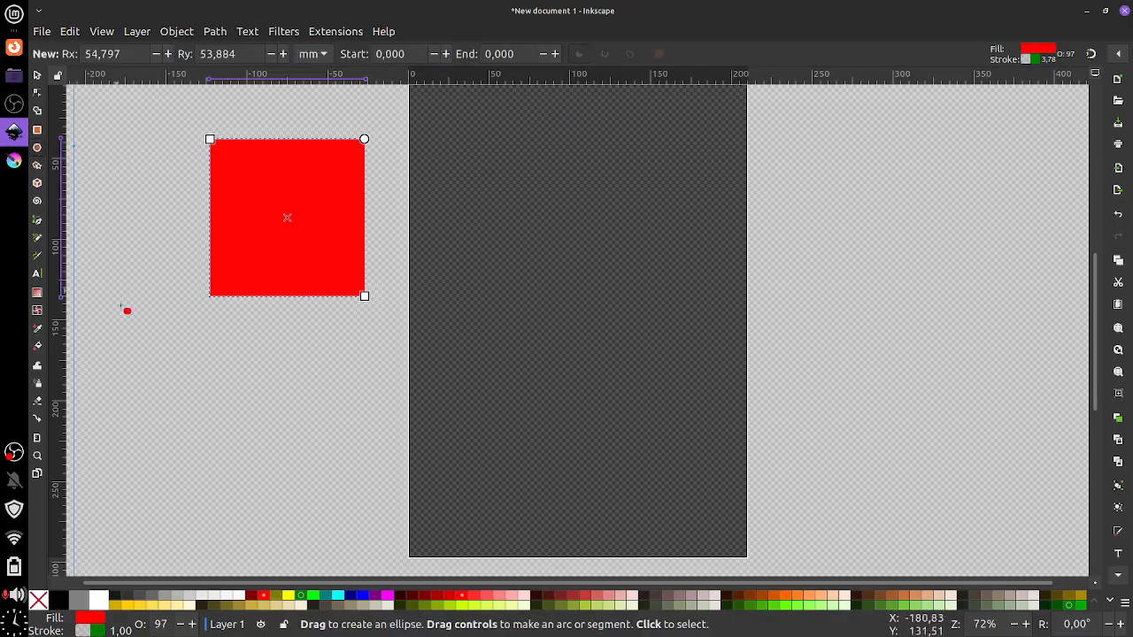
{"action": "left_click_drag", "start_coordinate": [134, 338], "coordinate": [255, 465]}
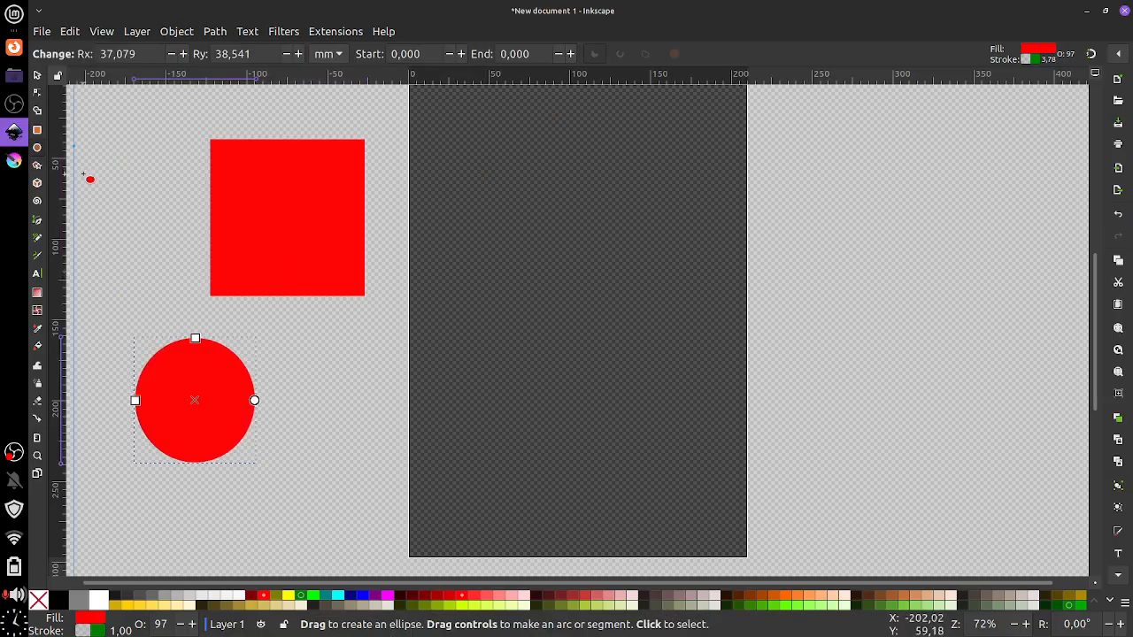
{"action": "left_click", "coordinate": [38, 165]}
{"action": "mouse_move", "coordinate": [538, 246]}
{"action": "left_mouse_down"}
{"action": "mouse_move", "coordinate": [617, 380]}
{"action": "mouse_move", "coordinate": [563, 314]}
{"action": "left_mouse_up"}
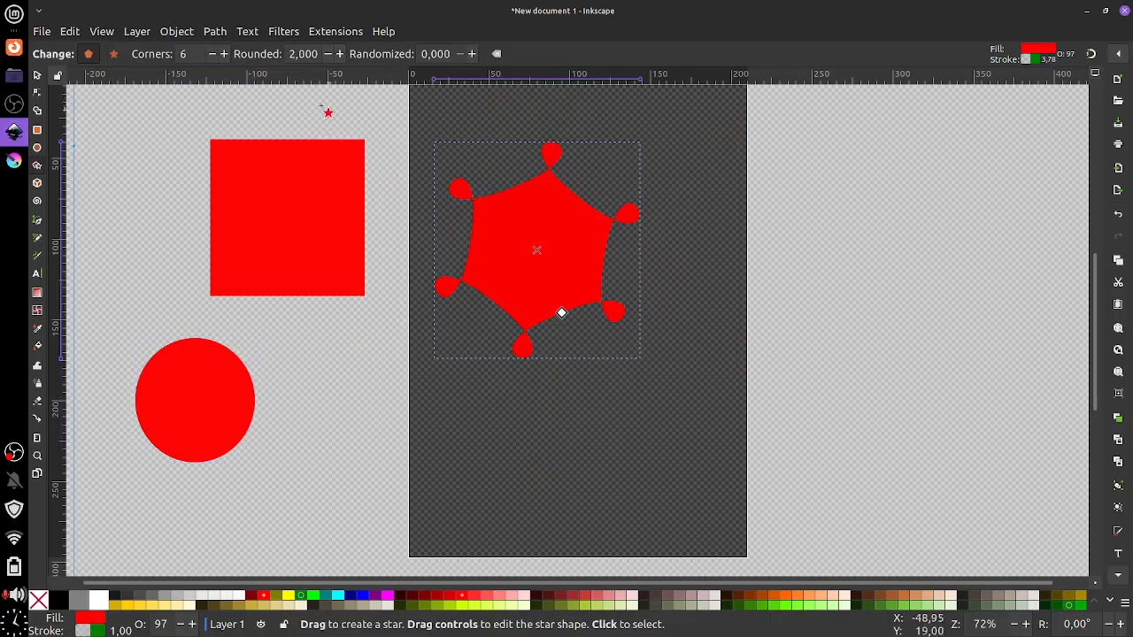
Set the polygon's Rounded value to 0 to make a plain hexagon
{"action": "left_click", "coordinate": [328, 55]}
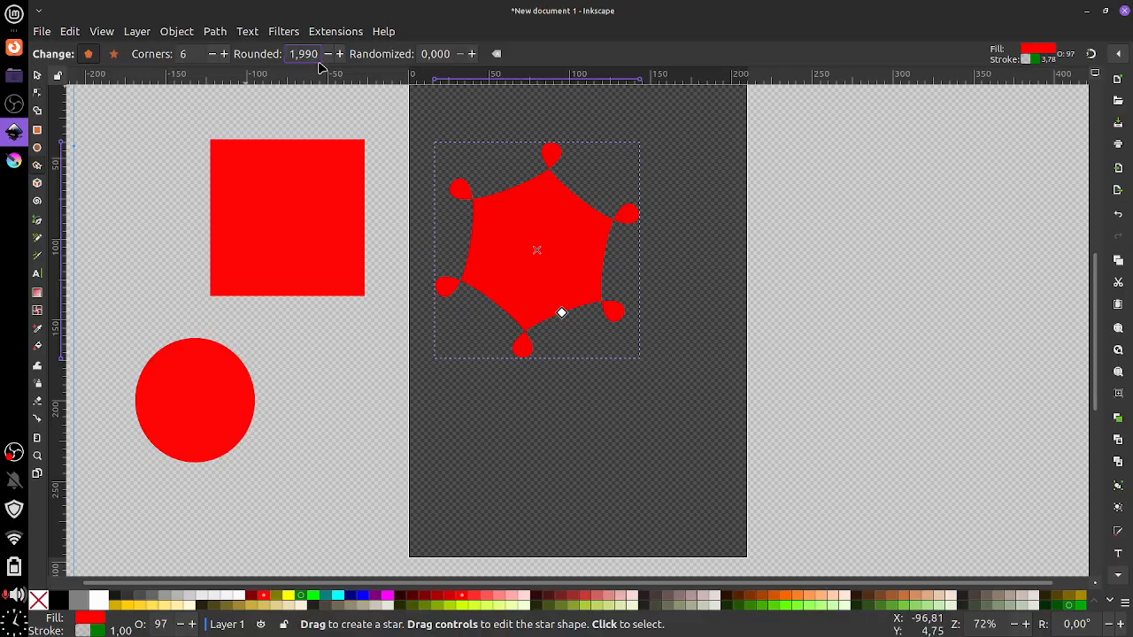
{"action": "key", "text": "BackSpace"}
{"action": "key", "text": "BackSpace"}
{"action": "key", "text": "BackSpace"}
{"action": "key", "text": "BackSpace"}
{"action": "key", "text": "BackSpace"}
{"action": "type", "text": "0"}
{"action": "key", "text": "Return"}
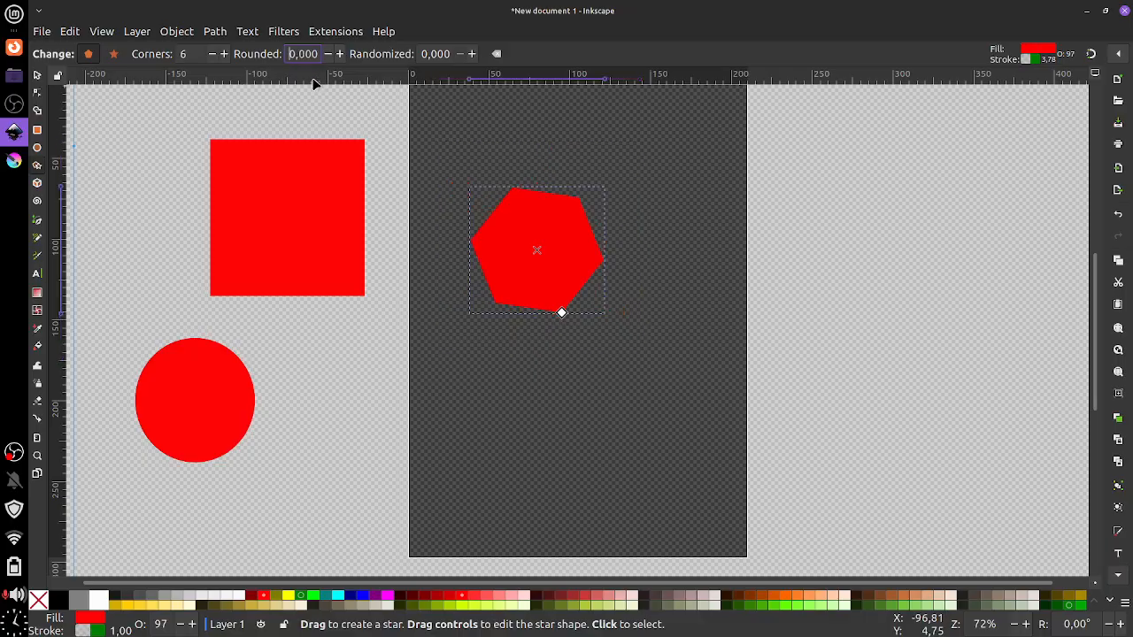
Switch to star mode, draw a second shape, and move it right and down
{"action": "left_click", "coordinate": [113, 55]}
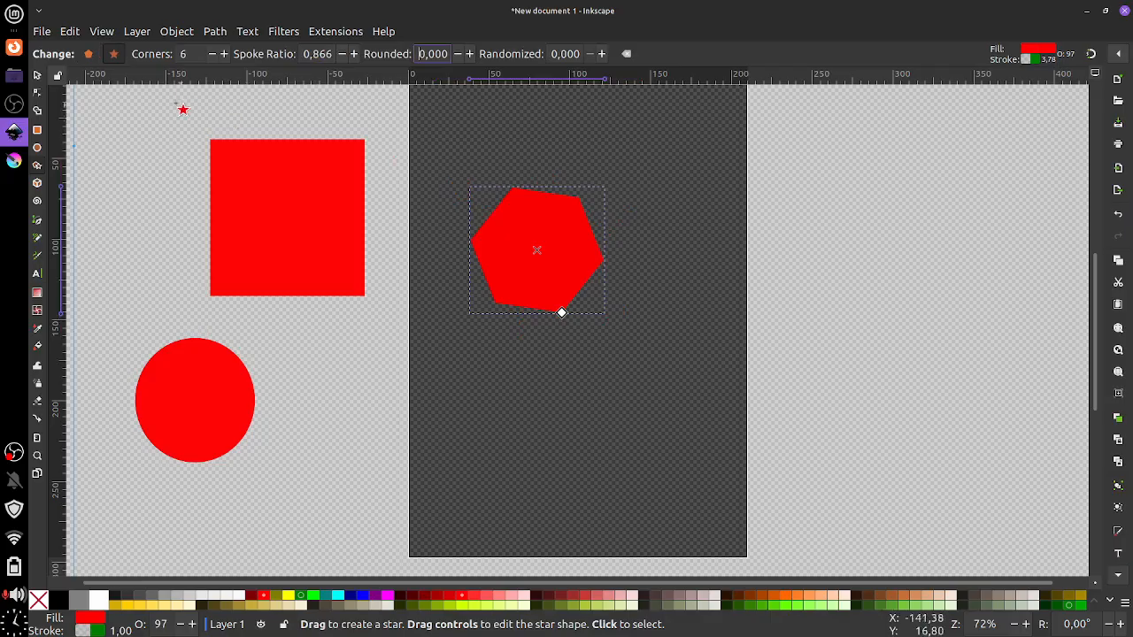
{"action": "left_click", "coordinate": [89, 54]}
{"action": "left_click", "coordinate": [114, 54]}
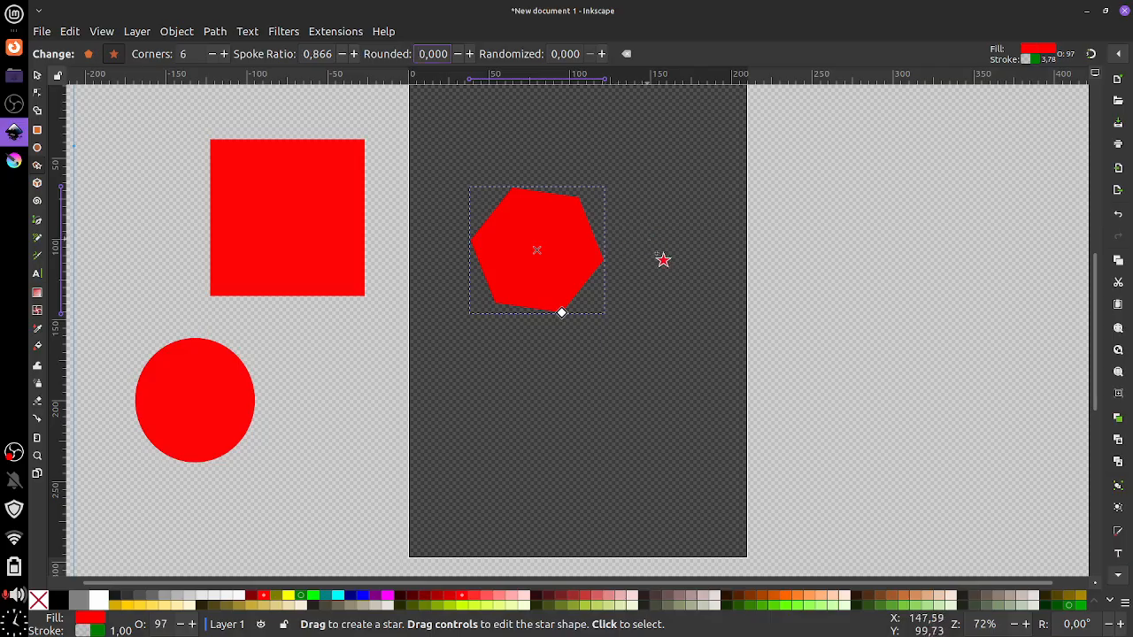
{"action": "mouse_move", "coordinate": [659, 241]}
{"action": "left_mouse_down"}
{"action": "mouse_move", "coordinate": [717, 331]}
{"action": "mouse_move", "coordinate": [696, 314]}
{"action": "left_mouse_up"}
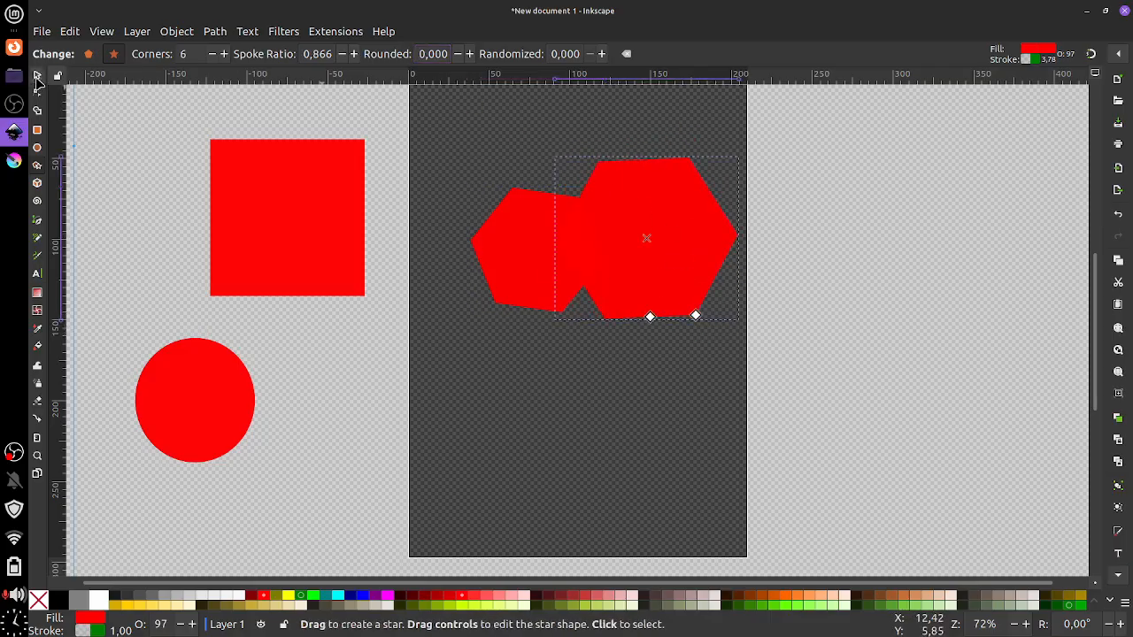
{"action": "key", "text": "s"}
{"action": "left_click_drag", "start_coordinate": [645, 210], "coordinate": [756, 299]}
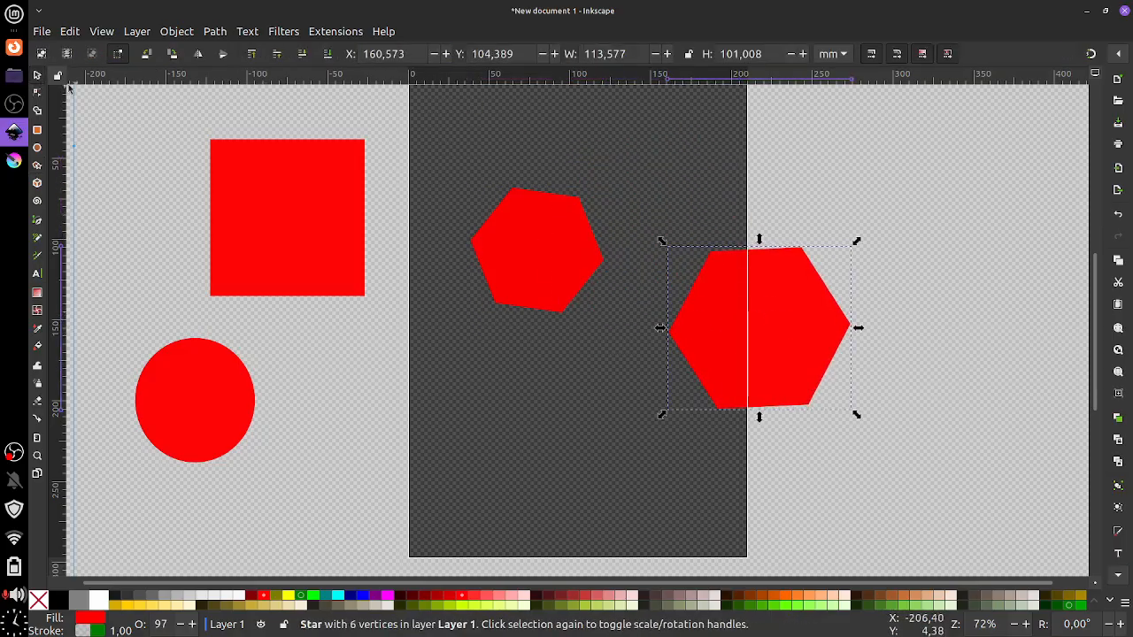
Pull the second shape's inner handle in to form a six-pointed star with spoke ratio 0,327
{"action": "left_click", "coordinate": [37, 165]}
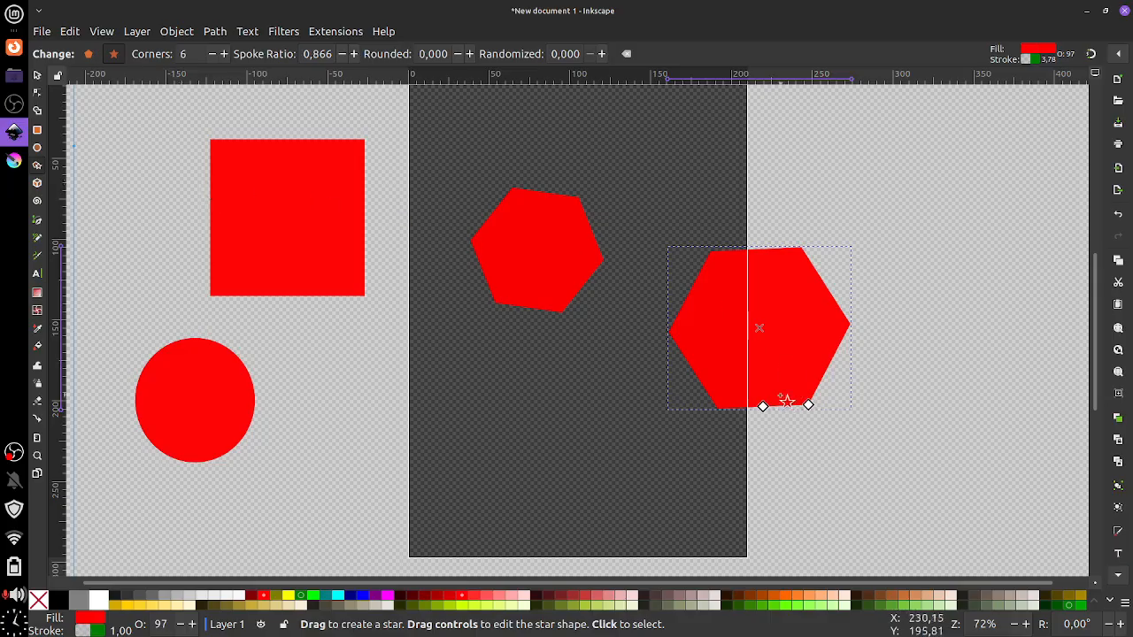
{"action": "mouse_move", "coordinate": [763, 406]}
{"action": "left_mouse_down"}
{"action": "mouse_move", "coordinate": [758, 336]}
{"action": "mouse_move", "coordinate": [761, 358]}
{"action": "left_mouse_up"}
{"action": "mouse_move", "coordinate": [808, 402]}
{"action": "left_mouse_down"}
{"action": "mouse_move", "coordinate": [830, 400]}
{"action": "mouse_move", "coordinate": [819, 403]}
{"action": "left_mouse_up"}
{"action": "key", "text": "ctrl+z"}
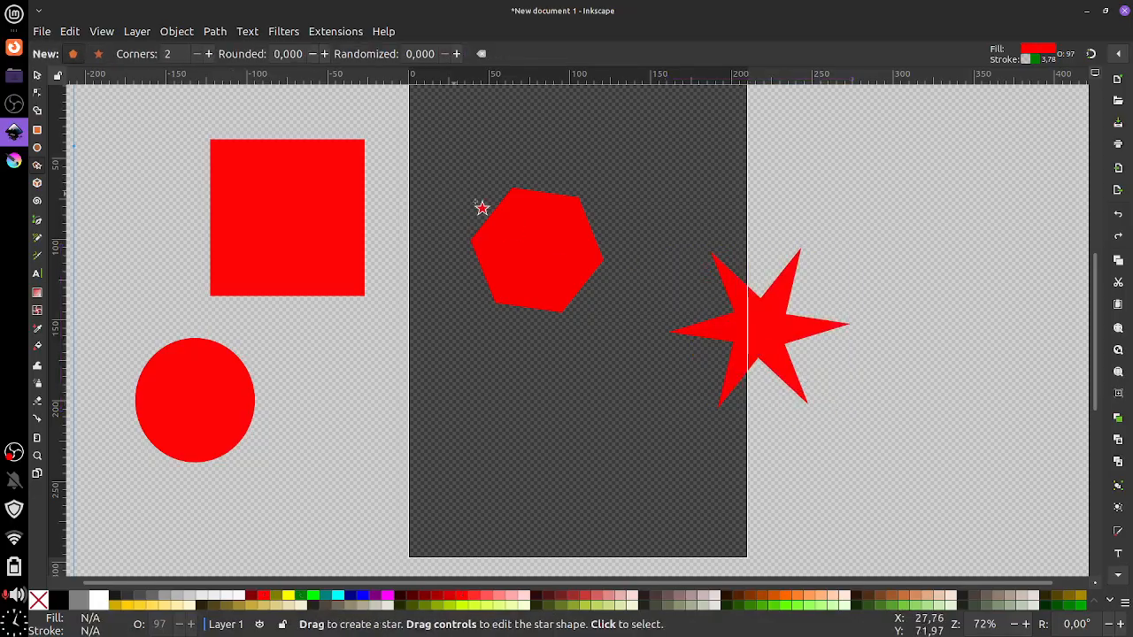
Move the hexagon to the upper right and the six-pointed star below it
{"action": "left_click", "coordinate": [37, 75]}
{"action": "left_click_drag", "start_coordinate": [530, 252], "coordinate": [889, 198]}
{"action": "left_click", "coordinate": [766, 330]}
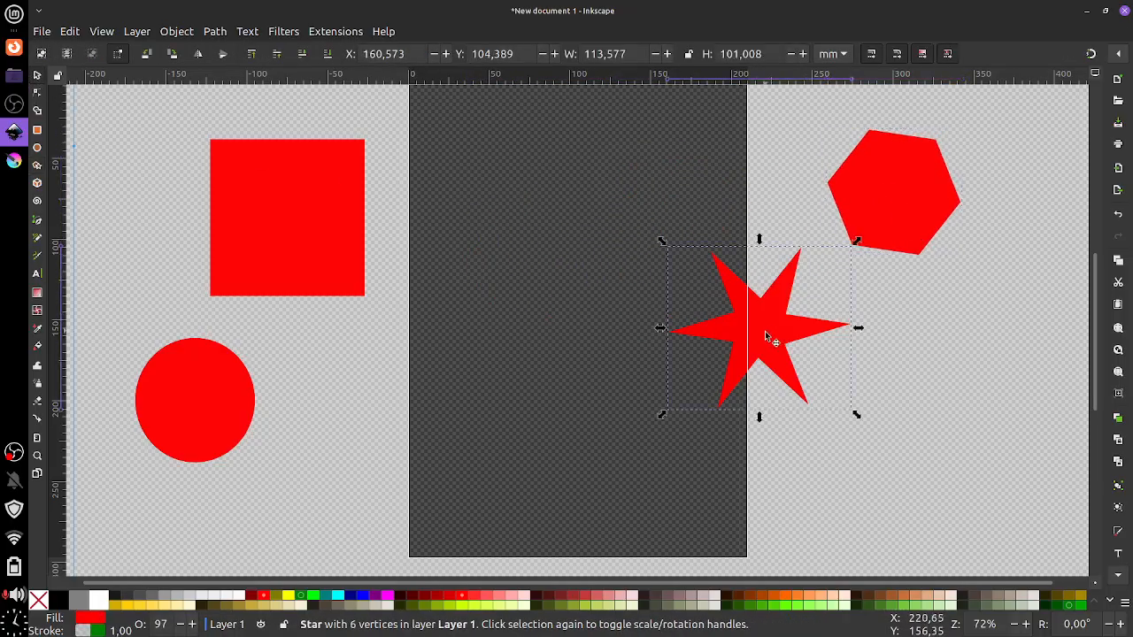
{"action": "left_click_drag", "start_coordinate": [766, 331], "coordinate": [899, 383]}
{"action": "left_click", "coordinate": [879, 212]}
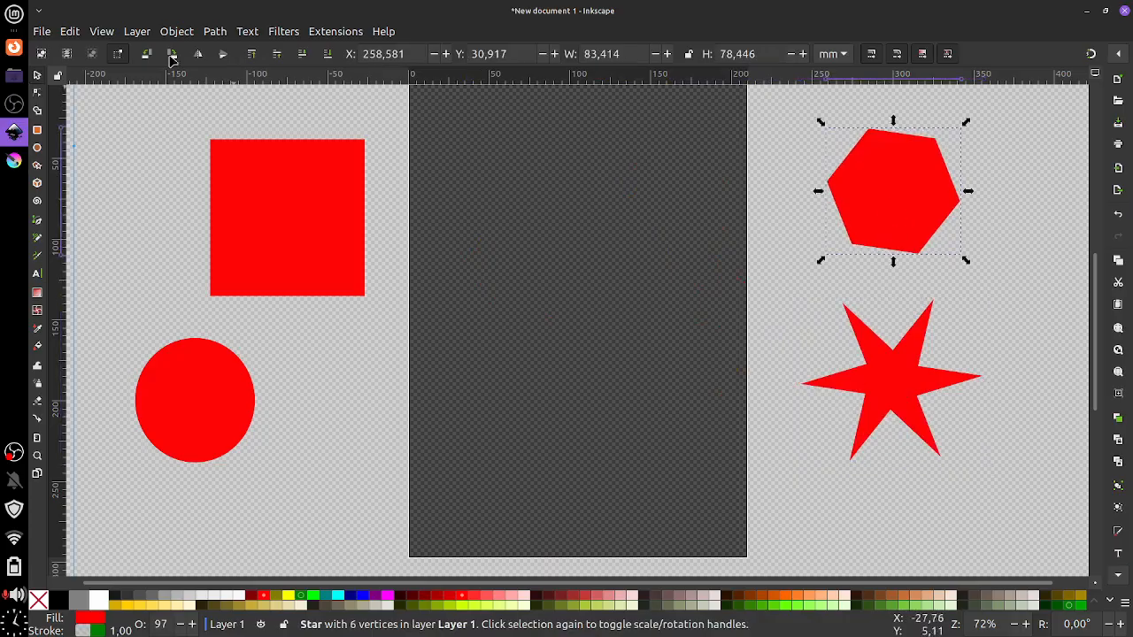
Rotate and resize the hexagon by its tip and switch it to star mode
{"action": "left_click", "coordinate": [37, 167]}
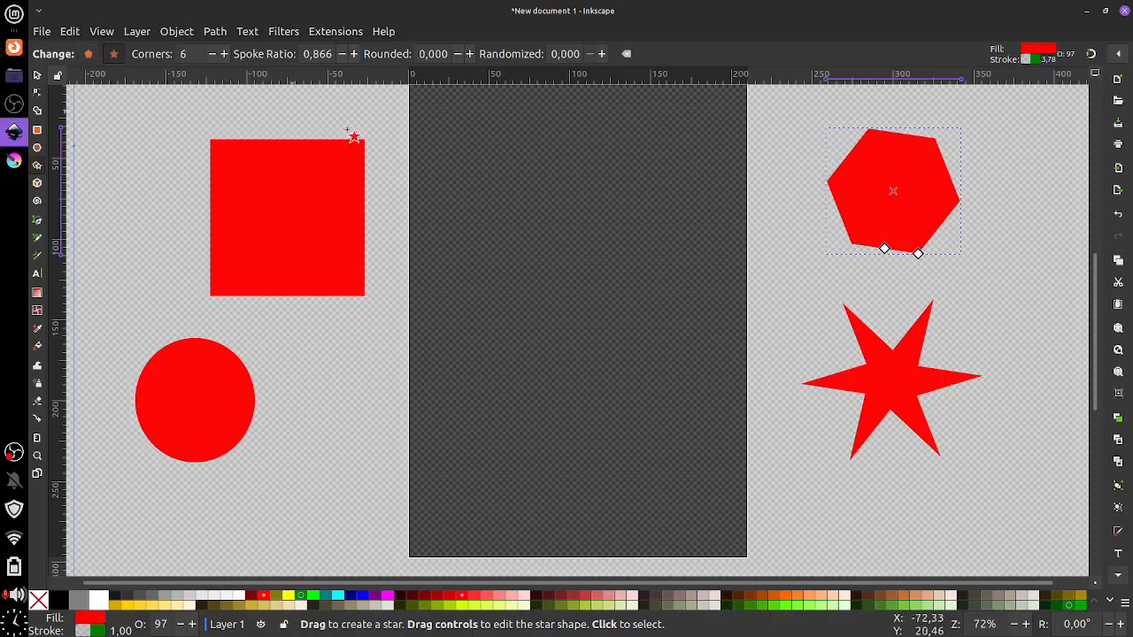
{"action": "left_click_drag", "start_coordinate": [883, 248], "coordinate": [890, 233]}
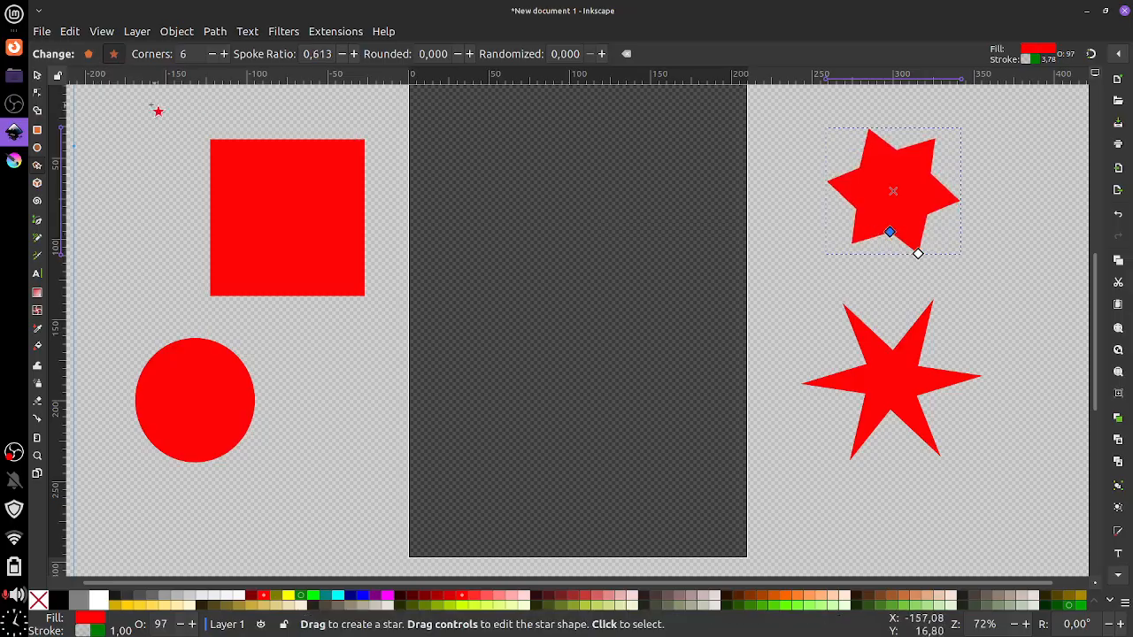
{"action": "key", "text": "ctrl+z"}
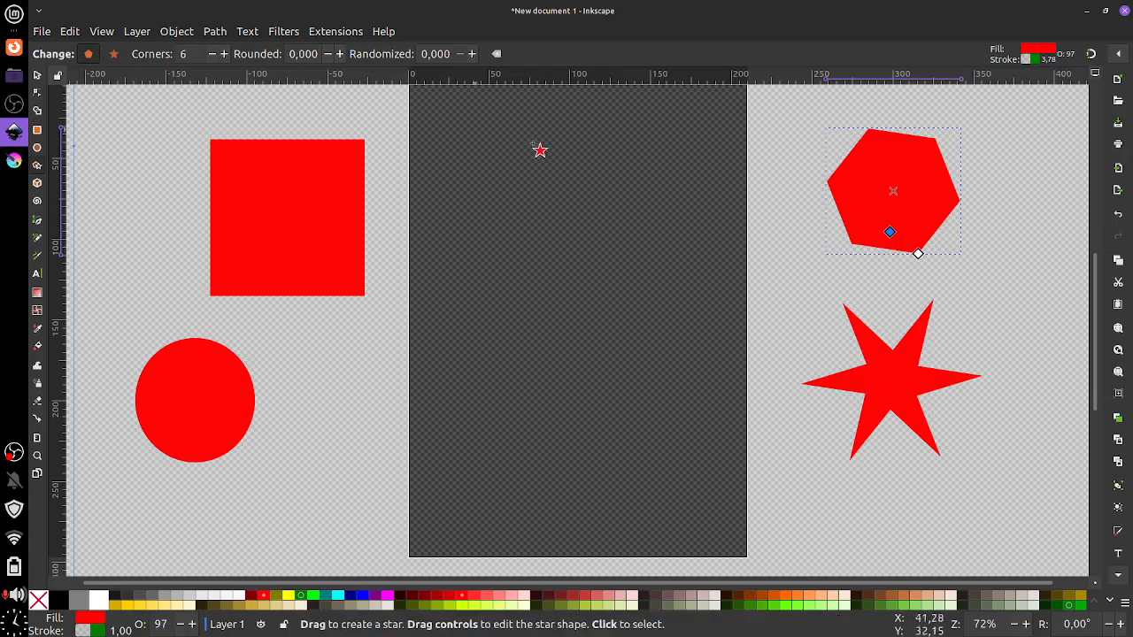
{"action": "left_click_drag", "start_coordinate": [919, 254], "coordinate": [895, 216]}
{"action": "left_click", "coordinate": [113, 54]}
Set the star's Corners to 7, making a seven-pointed star with spoke ratio 0,413
{"action": "left_click", "coordinate": [213, 55]}
{"action": "left_click", "coordinate": [213, 56]}
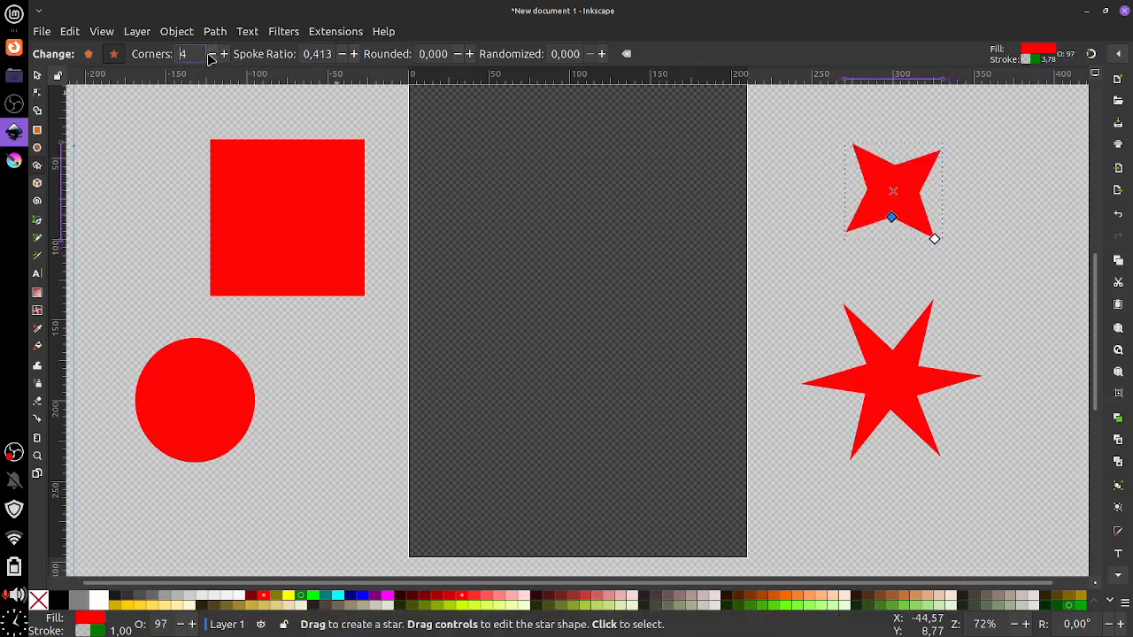
{"action": "left_click", "coordinate": [224, 57]}
{"action": "left_click", "coordinate": [224, 57]}
{"action": "left_click", "coordinate": [224, 57]}
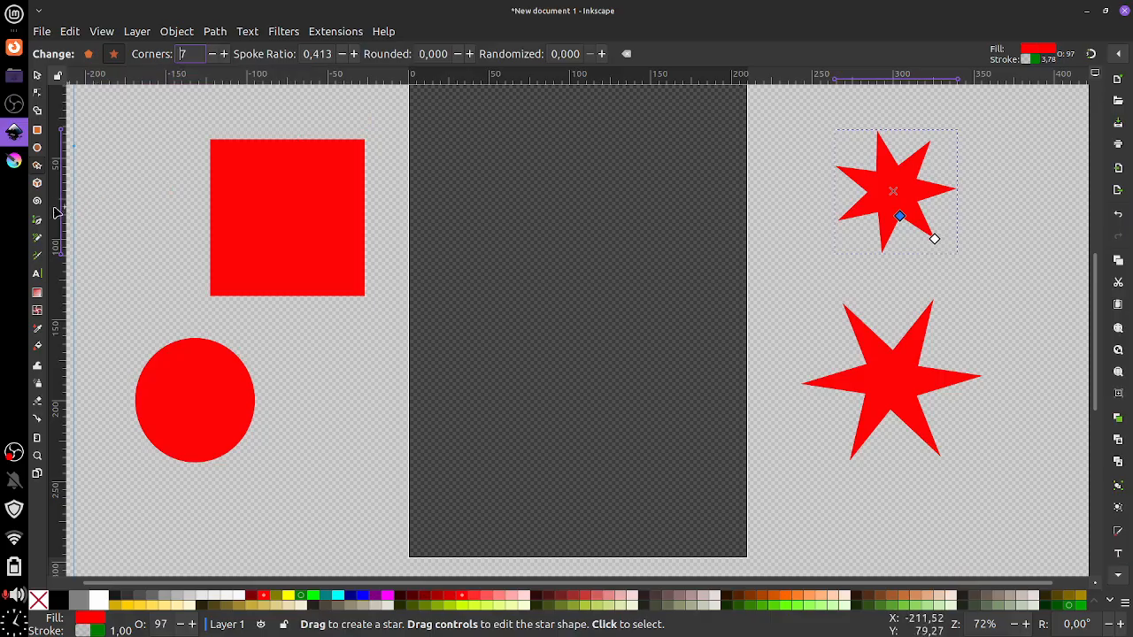
Draw a 3D box, then flatten it and adjust the width of its right face
{"action": "left_click", "coordinate": [37, 183]}
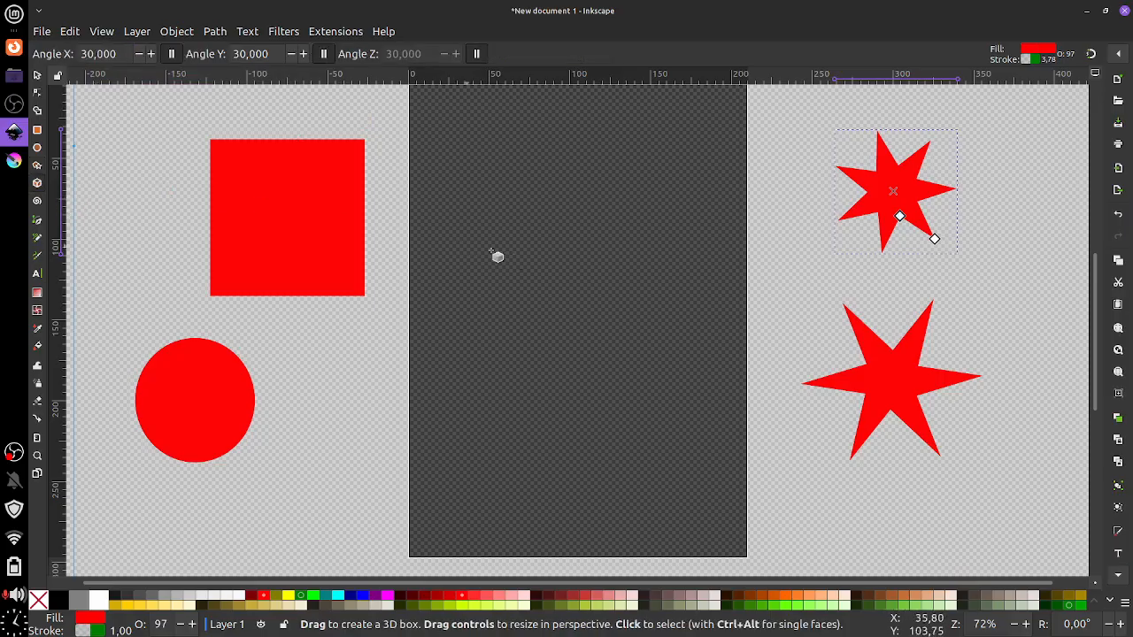
{"action": "mouse_move", "coordinate": [487, 283]}
{"action": "left_mouse_down"}
{"action": "mouse_move", "coordinate": [517, 336]}
{"action": "mouse_move", "coordinate": [503, 392]}
{"action": "mouse_move", "coordinate": [529, 394]}
{"action": "left_mouse_up"}
{"action": "left_click_drag", "start_coordinate": [533, 265], "coordinate": [517, 476]}
{"action": "left_click_drag", "start_coordinate": [510, 414], "coordinate": [555, 400]}
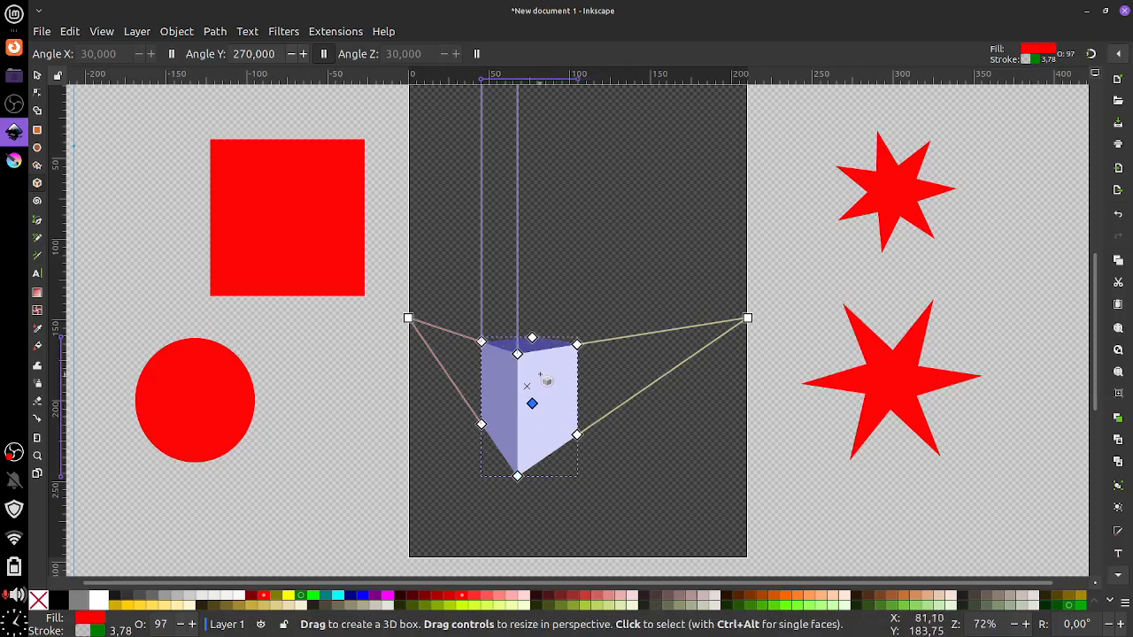
{"action": "left_click_drag", "start_coordinate": [584, 344], "coordinate": [568, 372]}
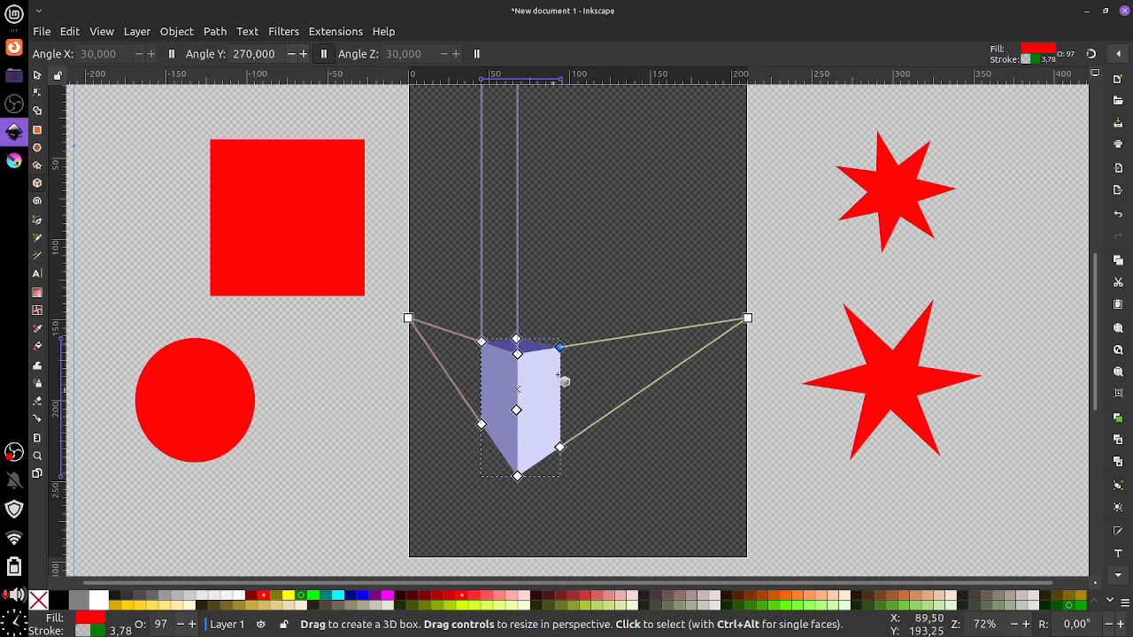
Move the 3D box right of the red stars and draw a spiral near the page top
{"action": "left_click", "coordinate": [39, 76]}
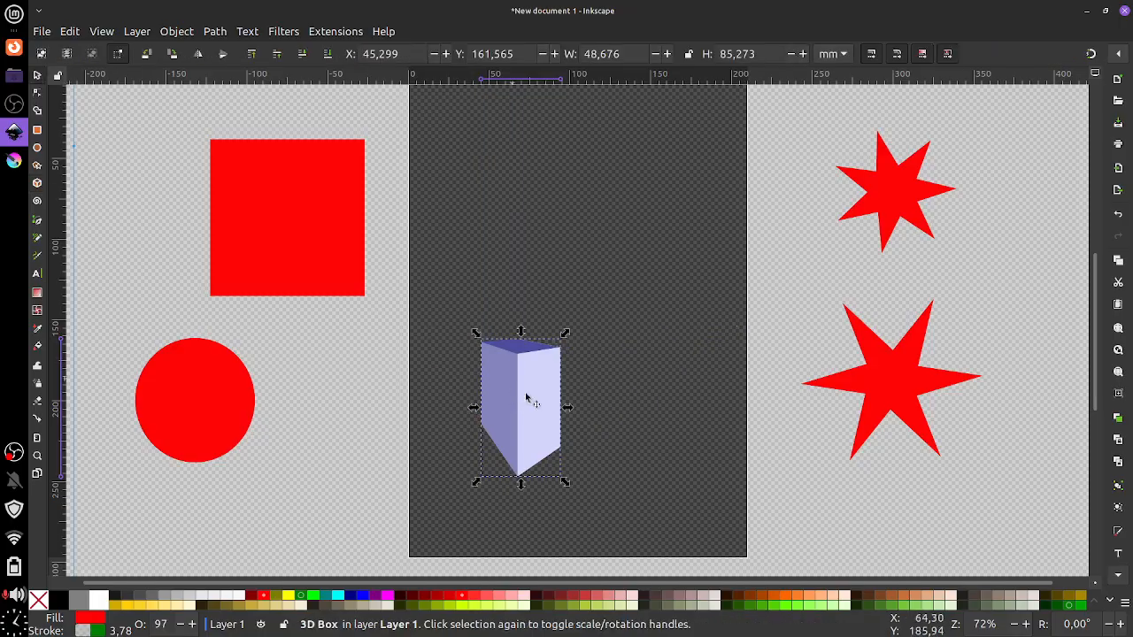
{"action": "left_click_drag", "start_coordinate": [524, 392], "coordinate": [1009, 270]}
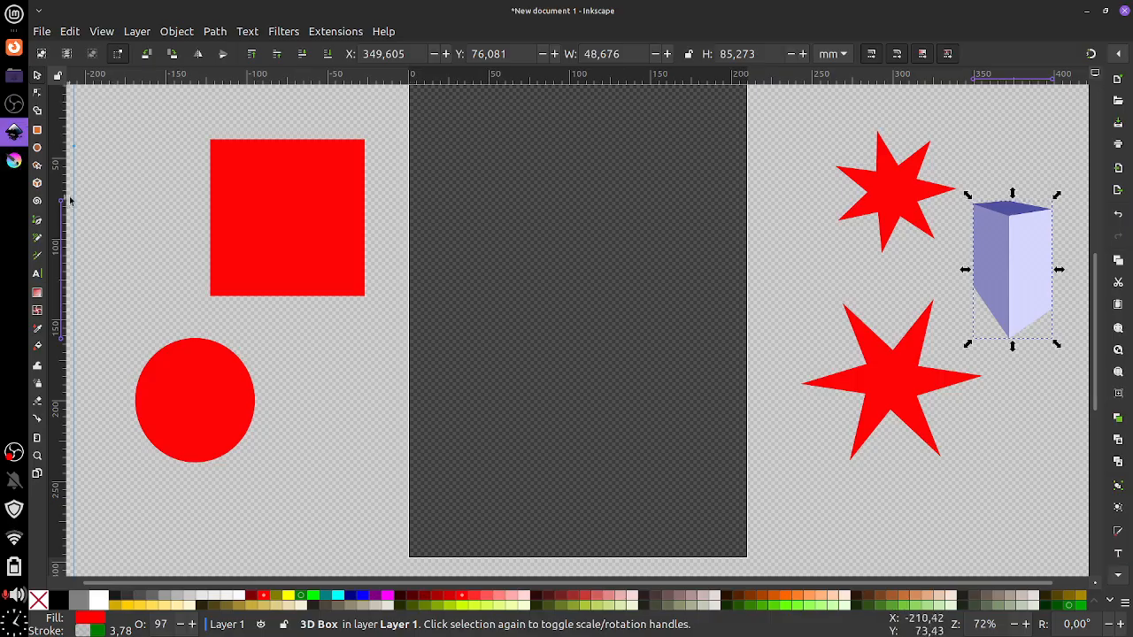
{"action": "left_click", "coordinate": [37, 202]}
{"action": "left_click_drag", "start_coordinate": [502, 208], "coordinate": [573, 266]}
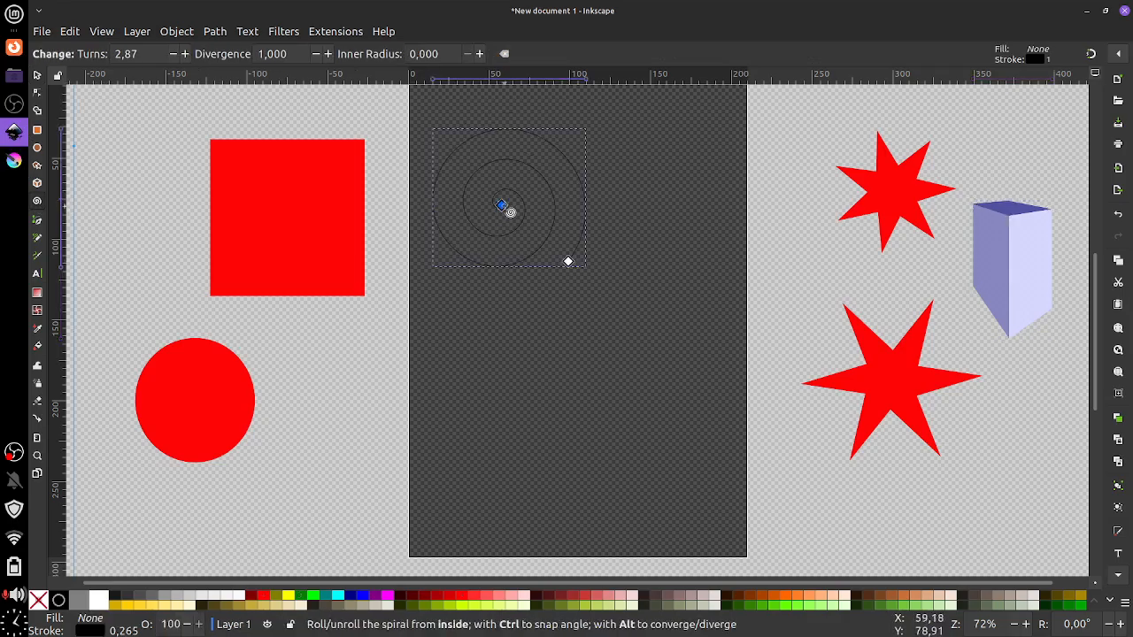
Move the spiral next to the red circle and shift the circle up toward the square
{"action": "left_click", "coordinate": [37, 75]}
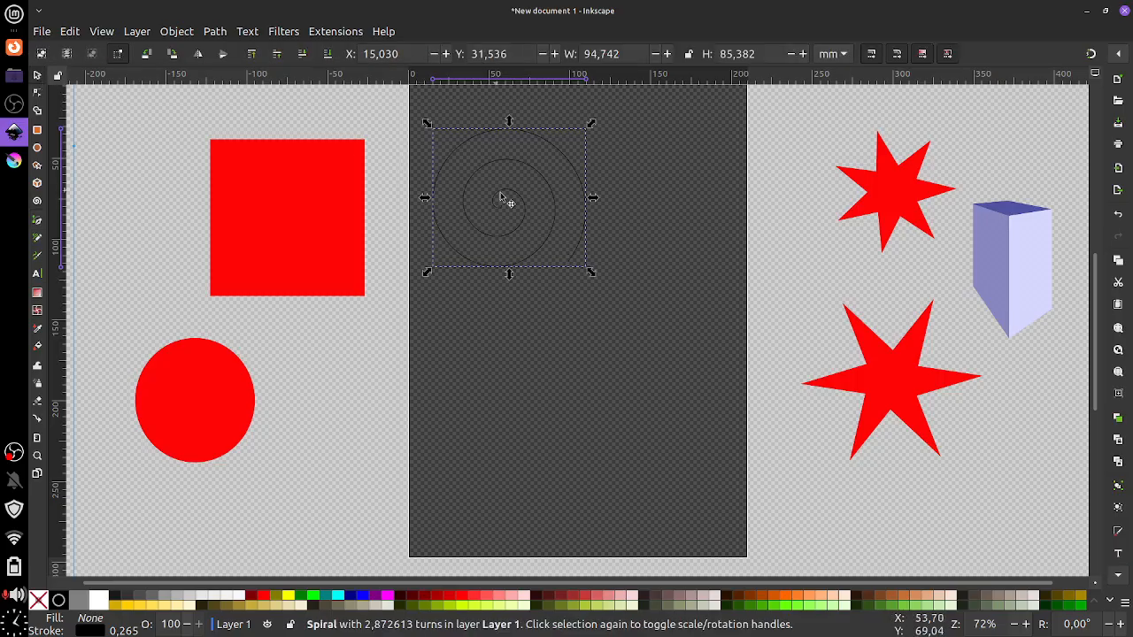
{"action": "left_click_drag", "start_coordinate": [501, 200], "coordinate": [357, 351]}
{"action": "left_click", "coordinate": [505, 175]}
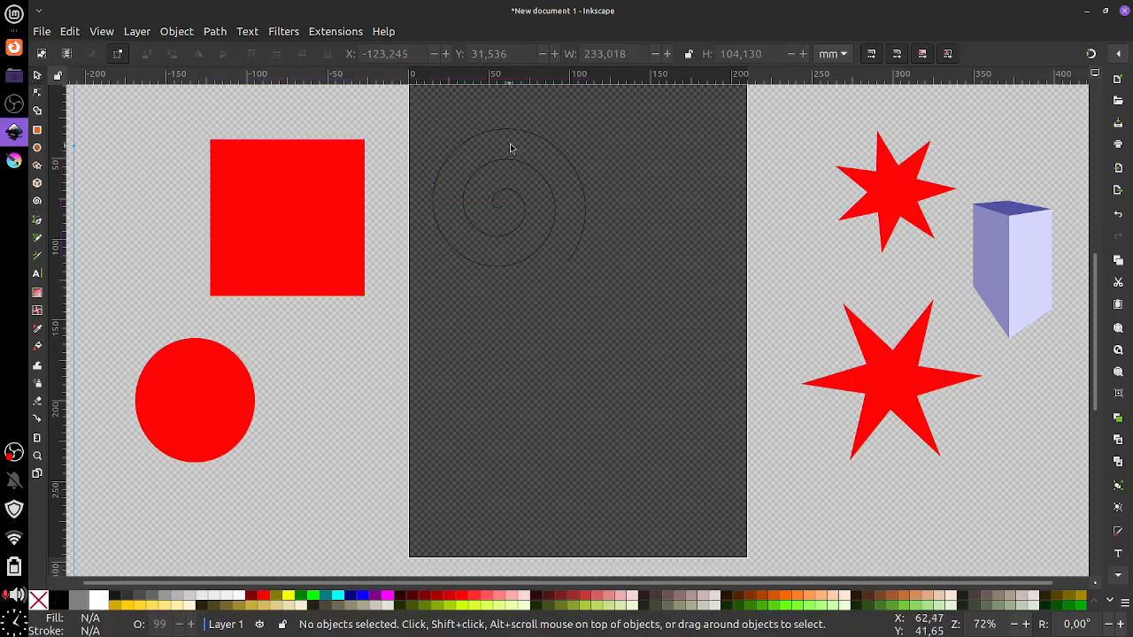
{"action": "left_click", "coordinate": [519, 140]}
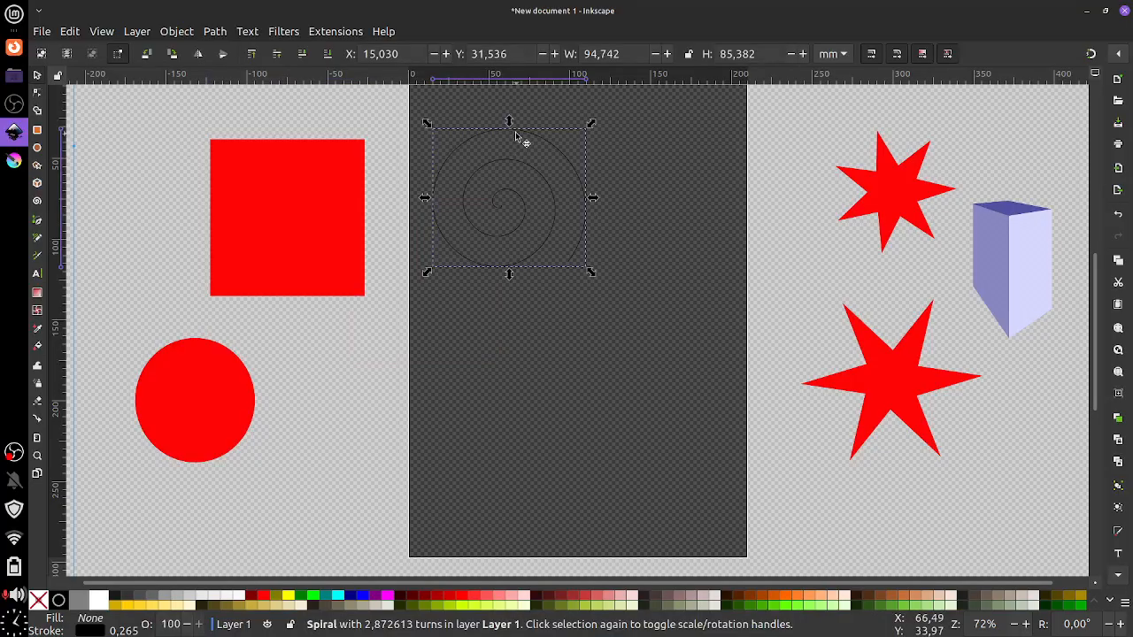
{"action": "left_click_drag", "start_coordinate": [520, 139], "coordinate": [336, 407]}
{"action": "left_click", "coordinate": [219, 401]}
{"action": "left_click_drag", "start_coordinate": [206, 393], "coordinate": [155, 377]}
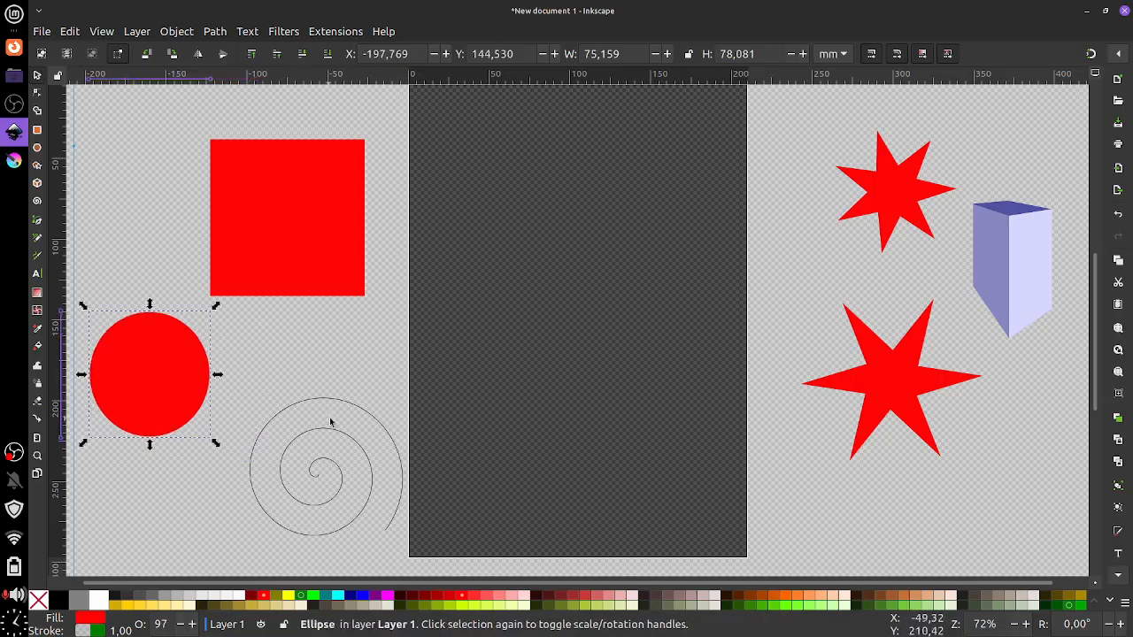
Roll the spiral into a near-closed ring of 2.38 turns with inner radius 0.619
{"action": "left_click", "coordinate": [330, 443]}
{"action": "left_click", "coordinate": [37, 201]}
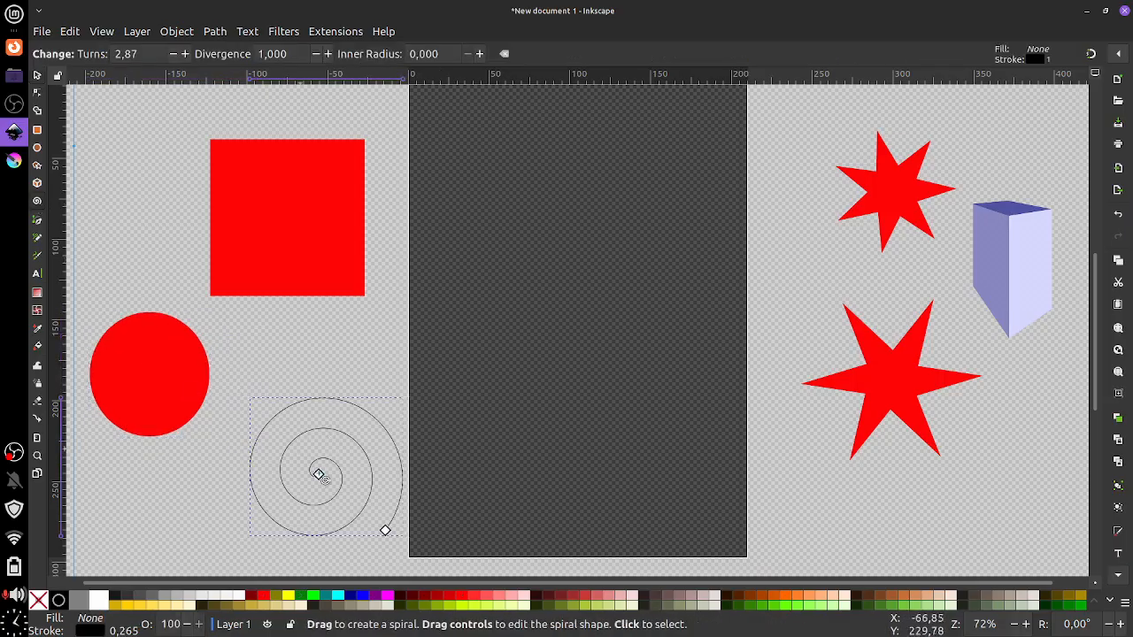
{"action": "left_click_drag", "start_coordinate": [386, 531], "coordinate": [310, 424]}
{"action": "left_click_drag", "start_coordinate": [371, 489], "coordinate": [263, 427]}
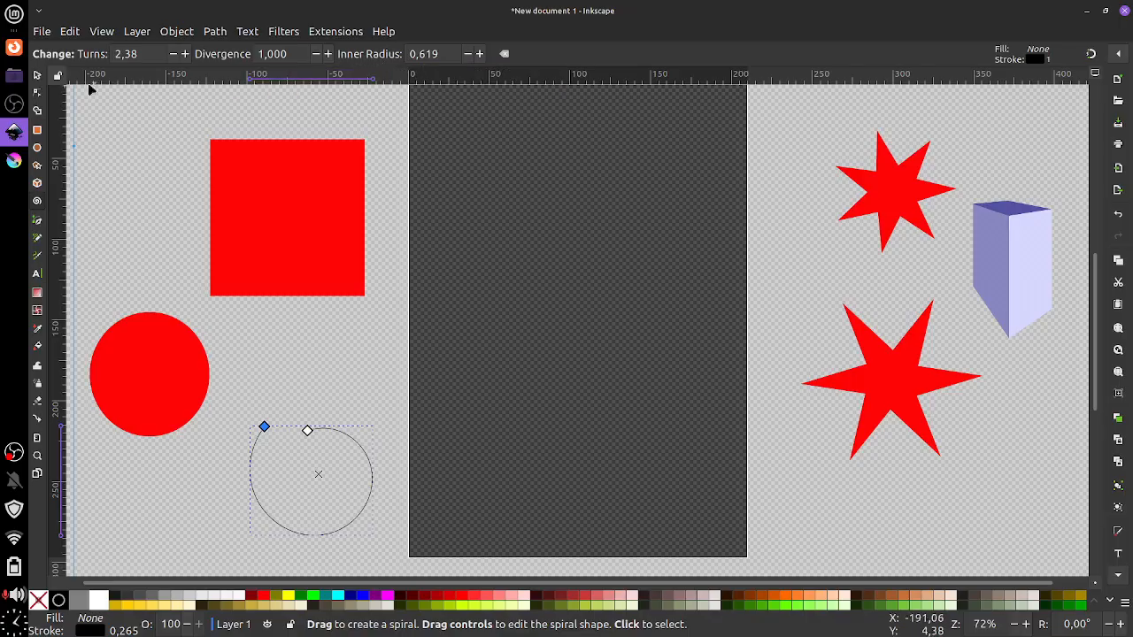
{"action": "left_click", "coordinate": [39, 222]}
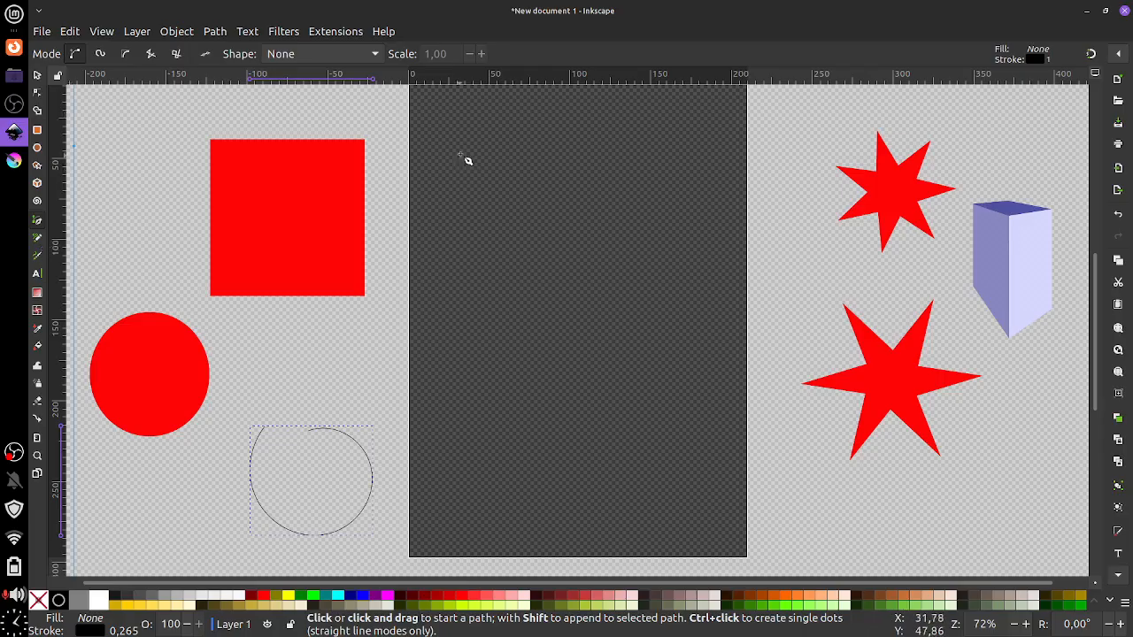
Draw a closed curved Bezier shape, fill it red, and move it below the lower star
{"action": "left_click_drag", "start_coordinate": [464, 149], "coordinate": [569, 154]}
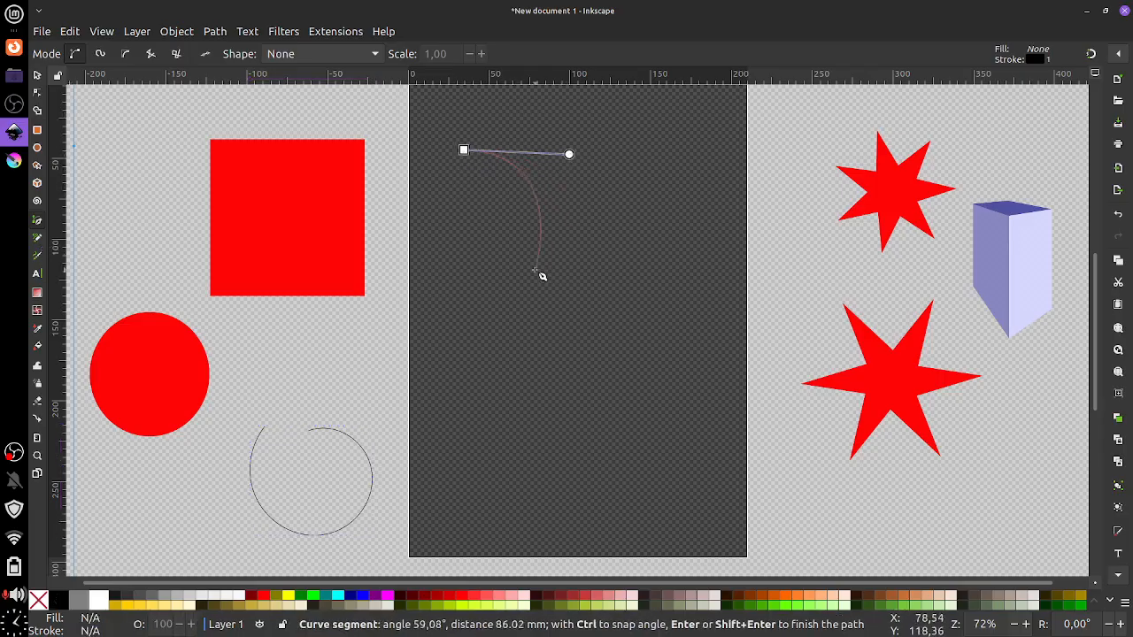
{"action": "left_click", "coordinate": [532, 279]}
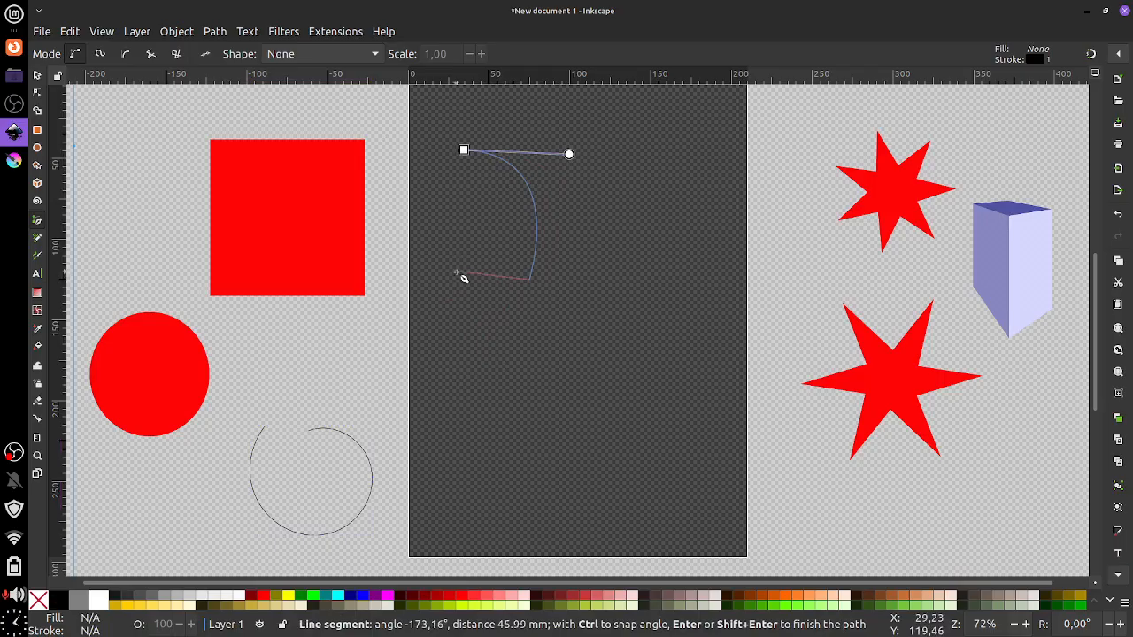
{"action": "left_click", "coordinate": [456, 273]}
{"action": "left_click", "coordinate": [447, 419]}
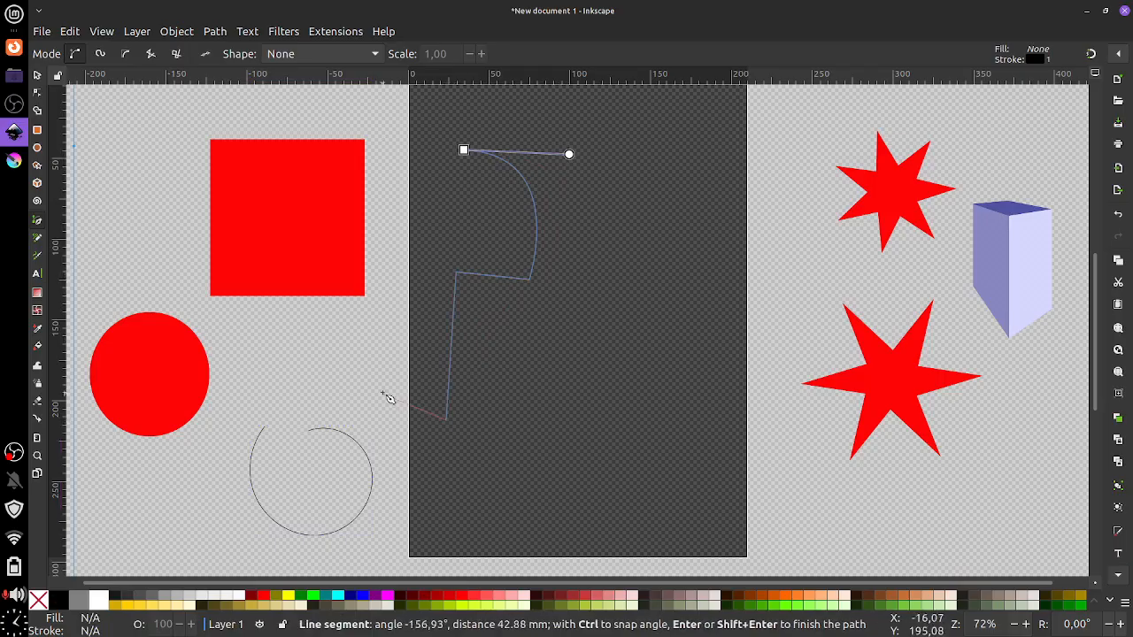
{"action": "left_click_drag", "start_coordinate": [379, 390], "coordinate": [387, 302]}
{"action": "left_click", "coordinate": [463, 152]}
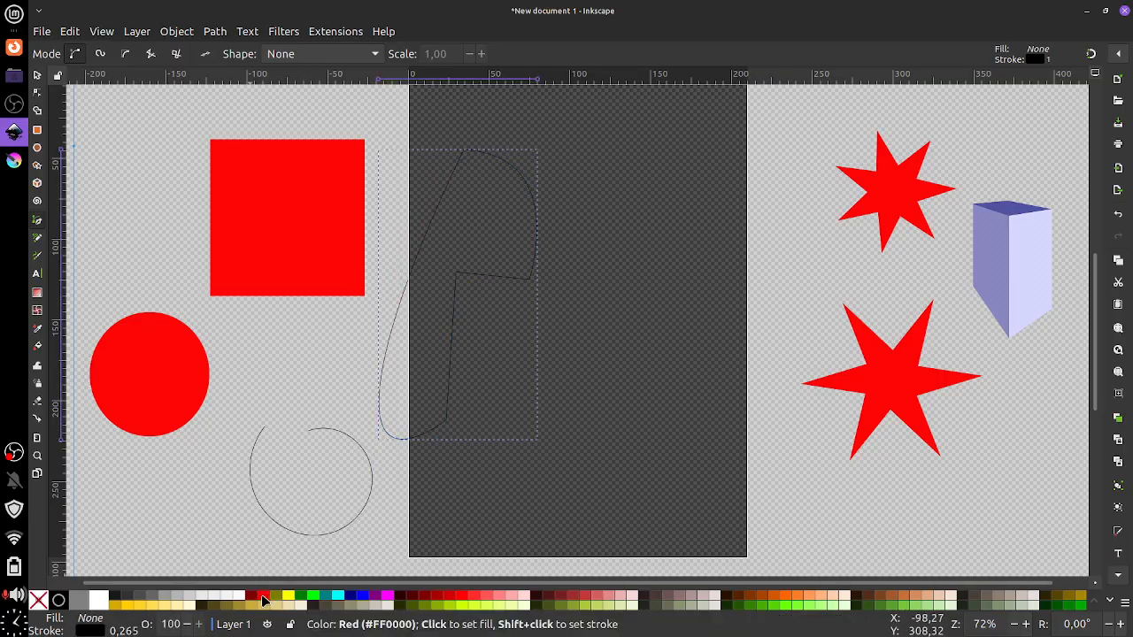
{"action": "left_click", "coordinate": [265, 597]}
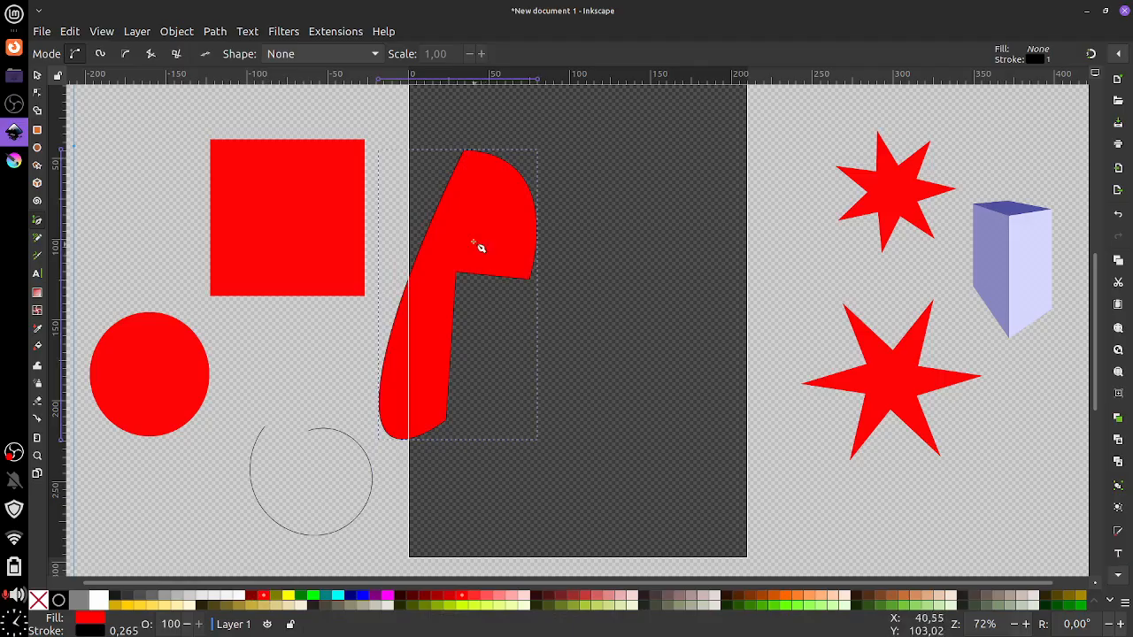
{"action": "left_click", "coordinate": [37, 75]}
{"action": "left_click_drag", "start_coordinate": [500, 195], "coordinate": [1046, 512]}
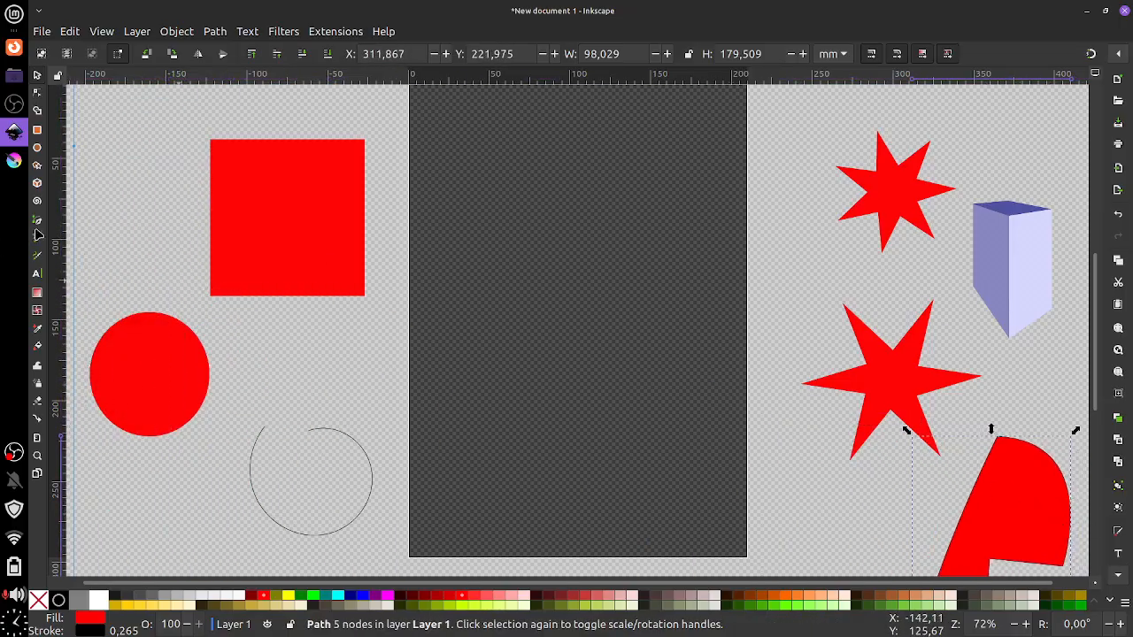
Draw a second closed Bezier shape, fill it red, and move it to the bottom left
{"action": "left_click", "coordinate": [37, 219]}
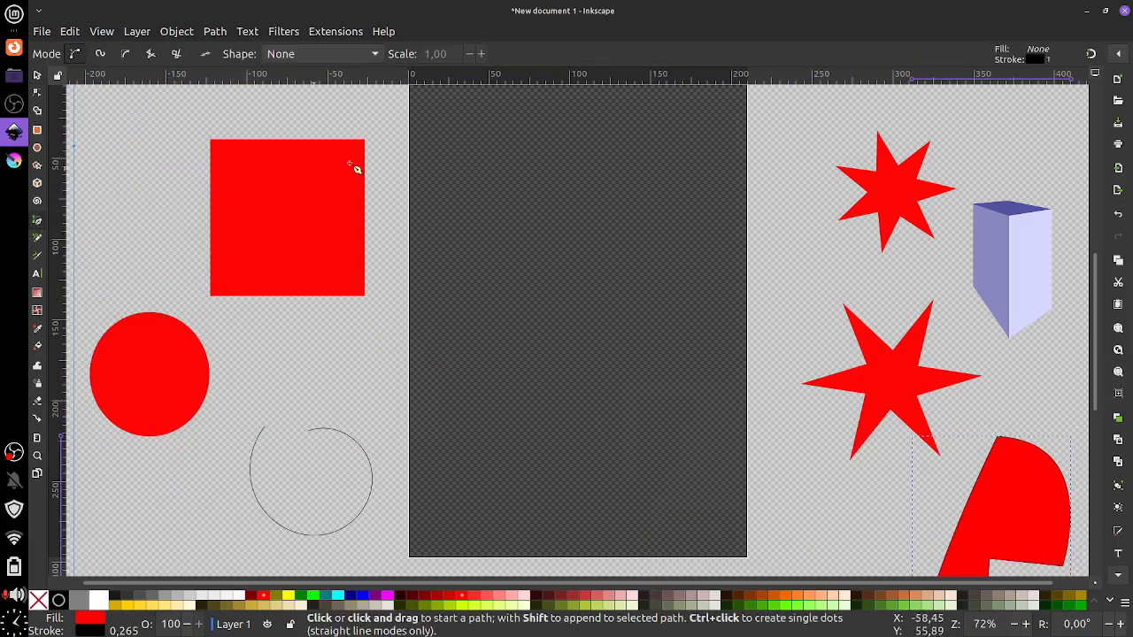
{"action": "left_click", "coordinate": [466, 145]}
{"action": "left_click", "coordinate": [609, 121]}
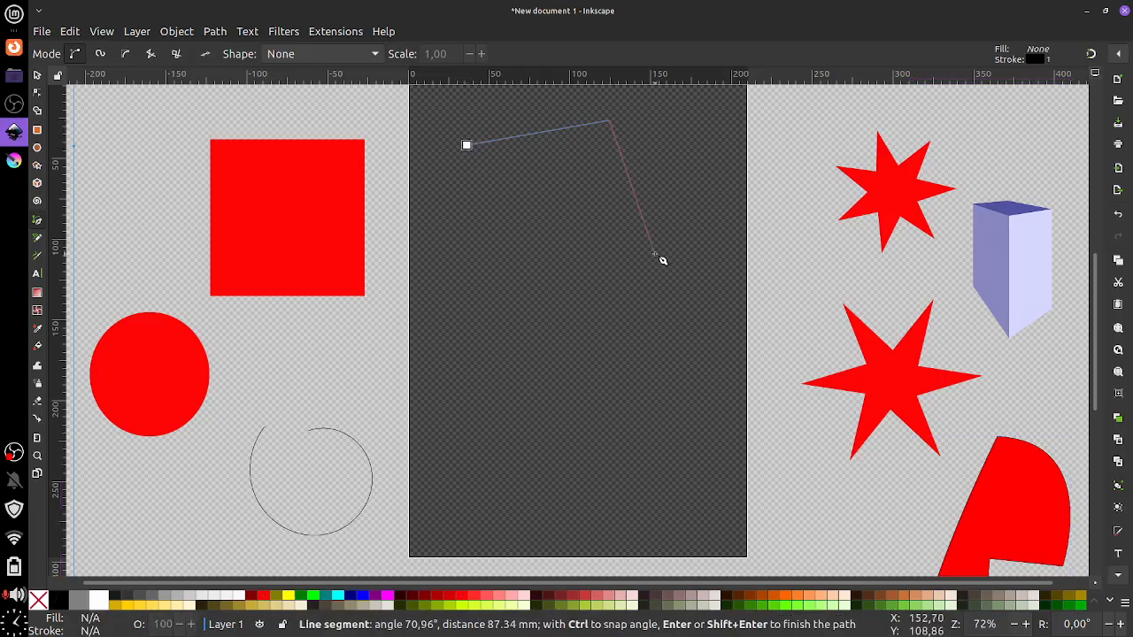
{"action": "left_click", "coordinate": [656, 254]}
{"action": "left_click_drag", "start_coordinate": [633, 351], "coordinate": [590, 372]}
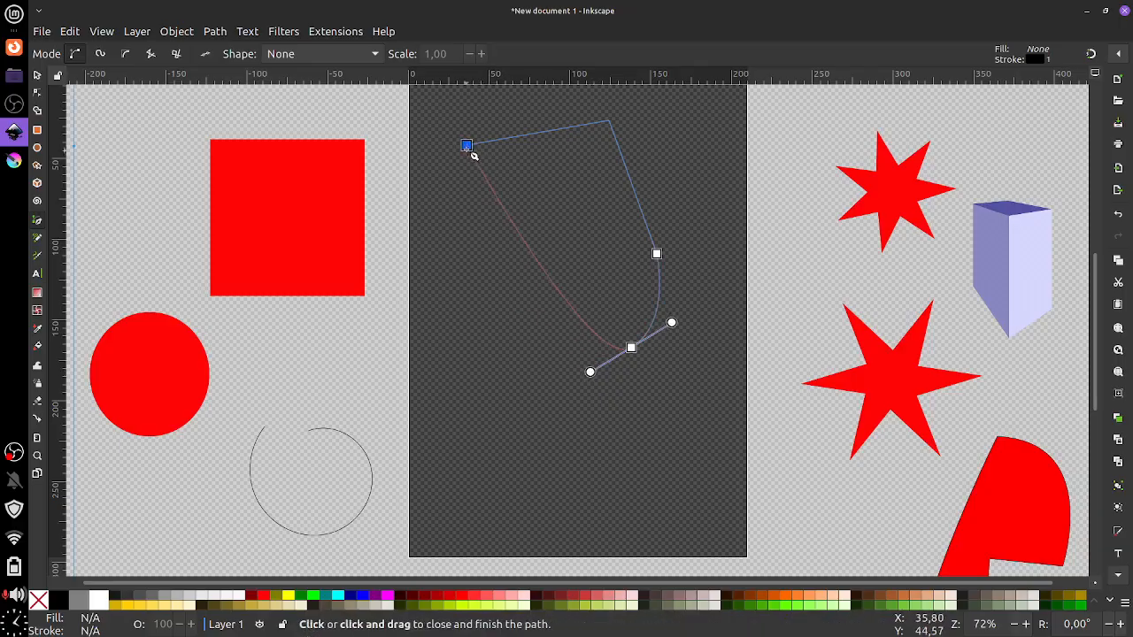
{"action": "left_click", "coordinate": [466, 144]}
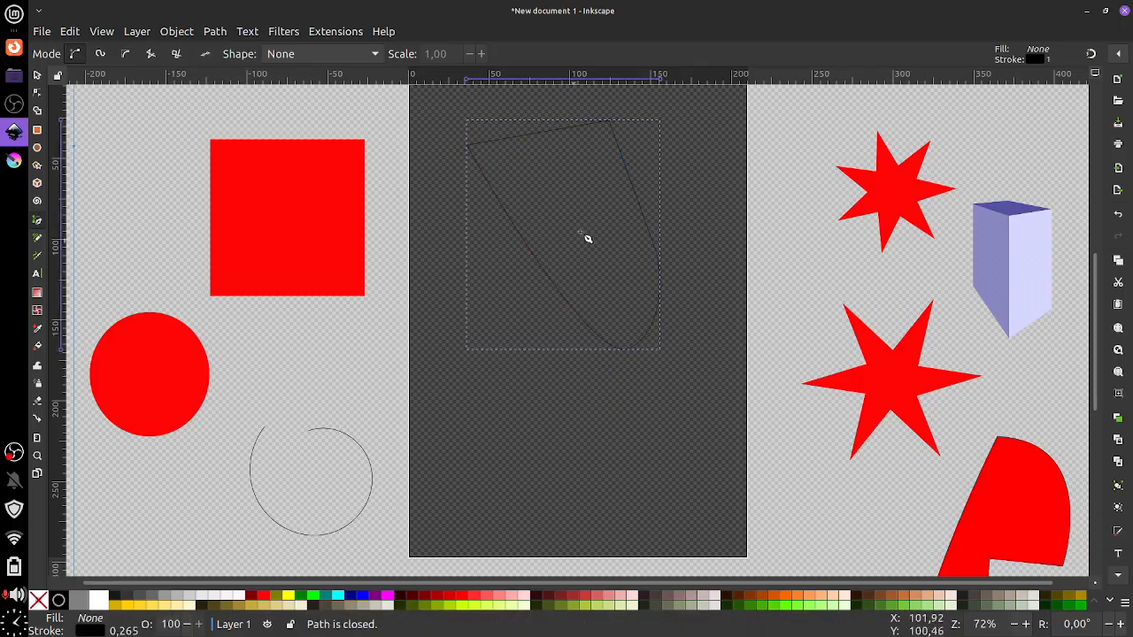
{"action": "left_click", "coordinate": [466, 598]}
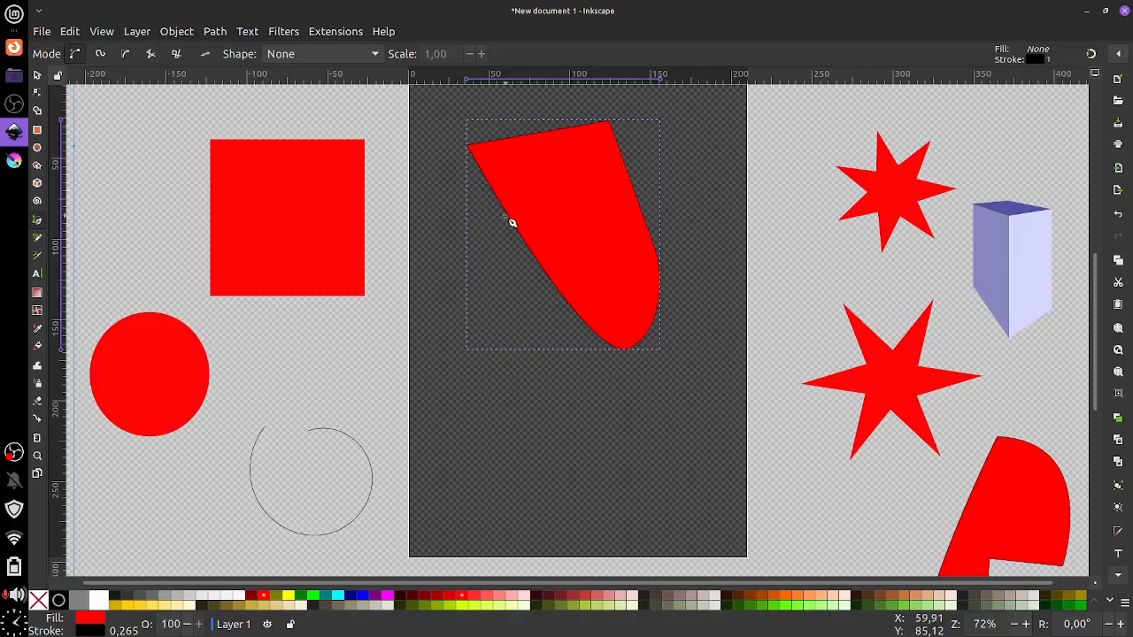
{"action": "left_click", "coordinate": [39, 77]}
{"action": "left_click_drag", "start_coordinate": [602, 212], "coordinate": [223, 547]}
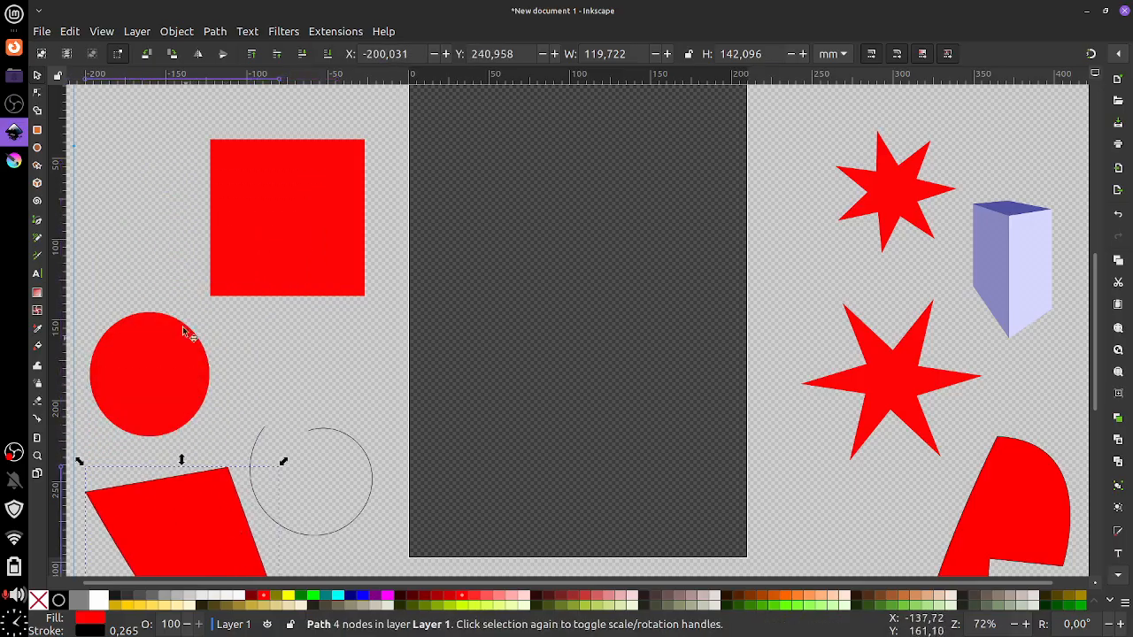
{"action": "left_click", "coordinate": [37, 239]}
Fill the closed pencil blob solid red and draw a thin wavy freehand line beside the page
{"action": "left_click", "coordinate": [503, 167]}
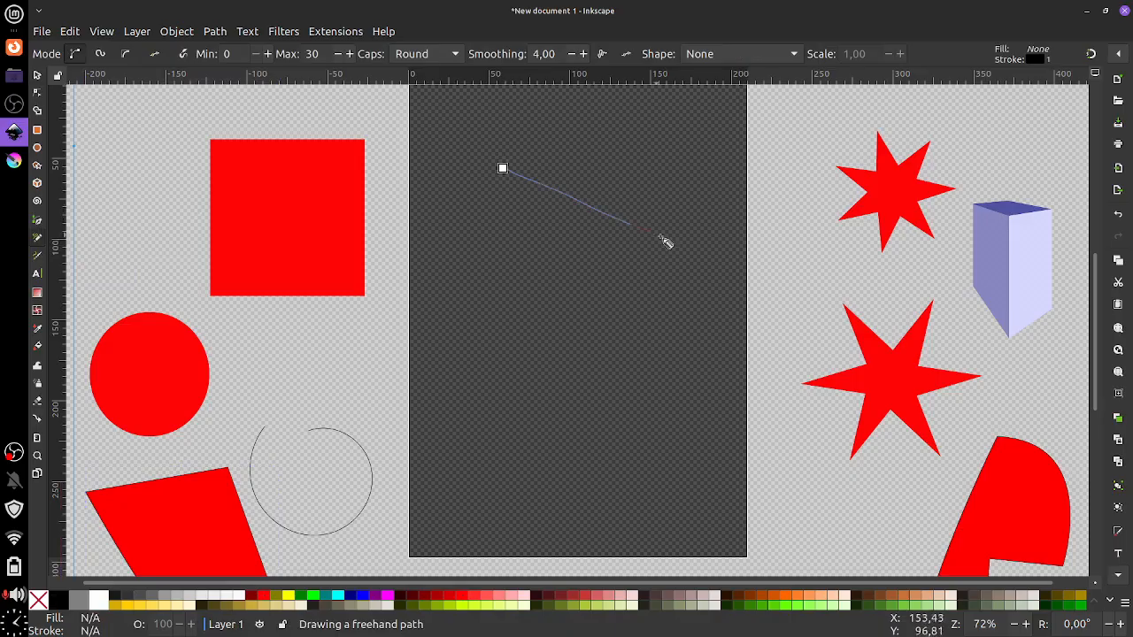
{"action": "left_click", "coordinate": [663, 239]}
{"action": "mouse_move", "coordinate": [457, 337]}
{"action": "left_mouse_down"}
{"action": "mouse_move", "coordinate": [687, 358]}
{"action": "mouse_move", "coordinate": [716, 275]}
{"action": "mouse_move", "coordinate": [657, 157]}
{"action": "mouse_move", "coordinate": [559, 201]}
{"action": "mouse_move", "coordinate": [473, 279]}
{"action": "mouse_move", "coordinate": [553, 322]}
{"action": "left_mouse_up"}
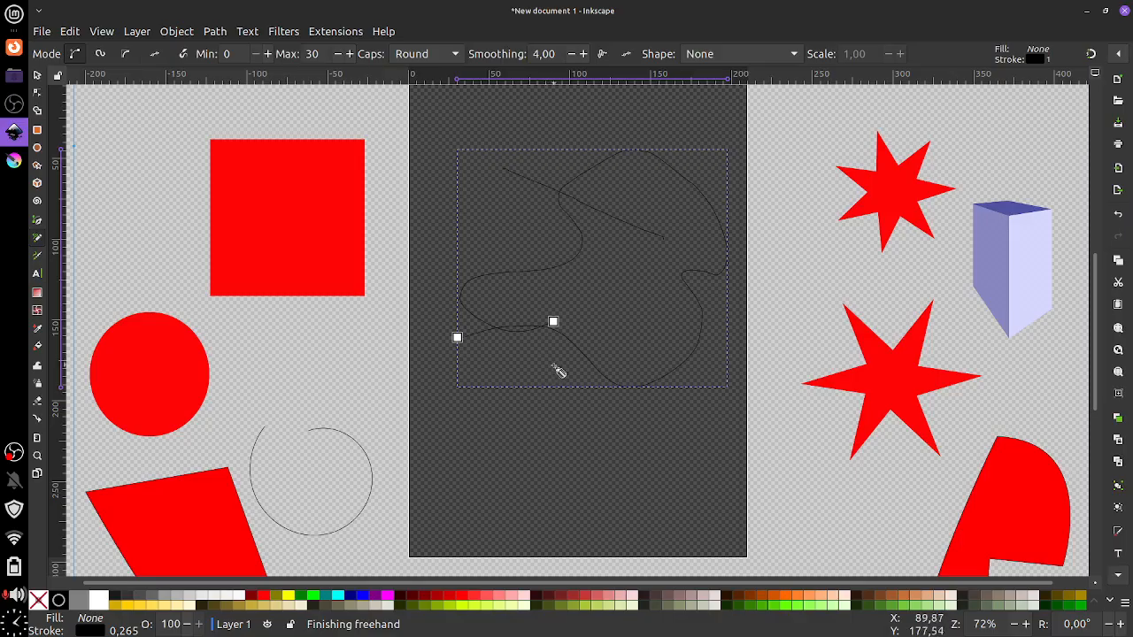
{"action": "left_click_drag", "start_coordinate": [556, 369], "coordinate": [569, 372]}
{"action": "key", "text": "ctrl+z"}
{"action": "key", "text": "ctrl+z"}
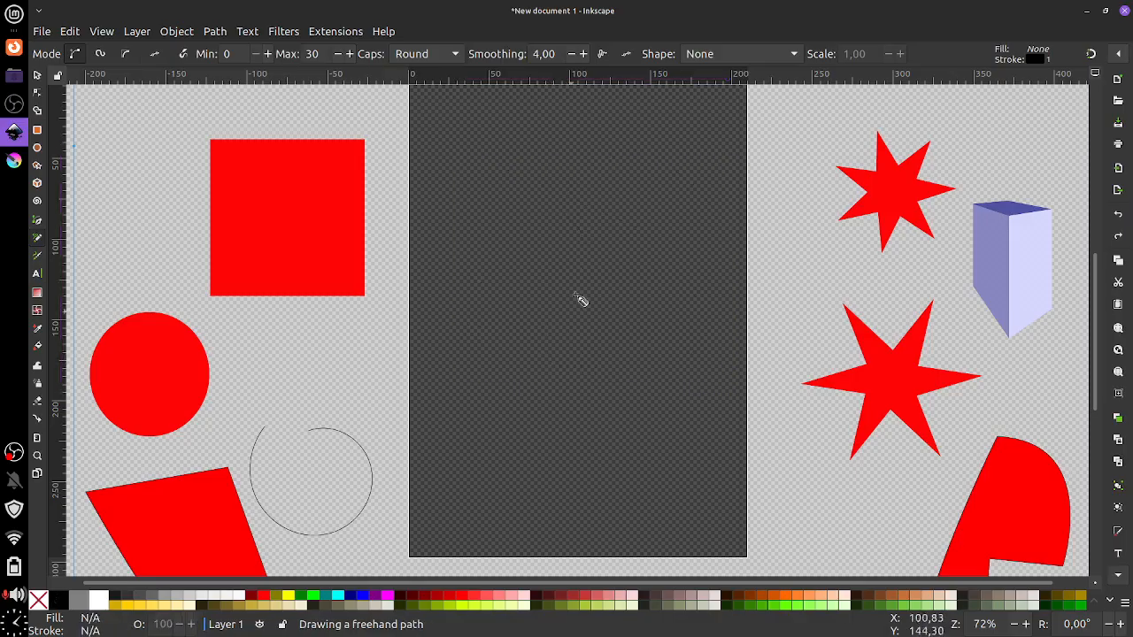
{"action": "mouse_move", "coordinate": [591, 143]}
{"action": "left_mouse_down"}
{"action": "mouse_move", "coordinate": [465, 283]}
{"action": "mouse_move", "coordinate": [507, 420]}
{"action": "mouse_move", "coordinate": [640, 459]}
{"action": "mouse_move", "coordinate": [657, 346]}
{"action": "mouse_move", "coordinate": [702, 258]}
{"action": "mouse_move", "coordinate": [615, 200]}
{"action": "mouse_move", "coordinate": [653, 131]}
{"action": "mouse_move", "coordinate": [576, 150]}
{"action": "left_mouse_up"}
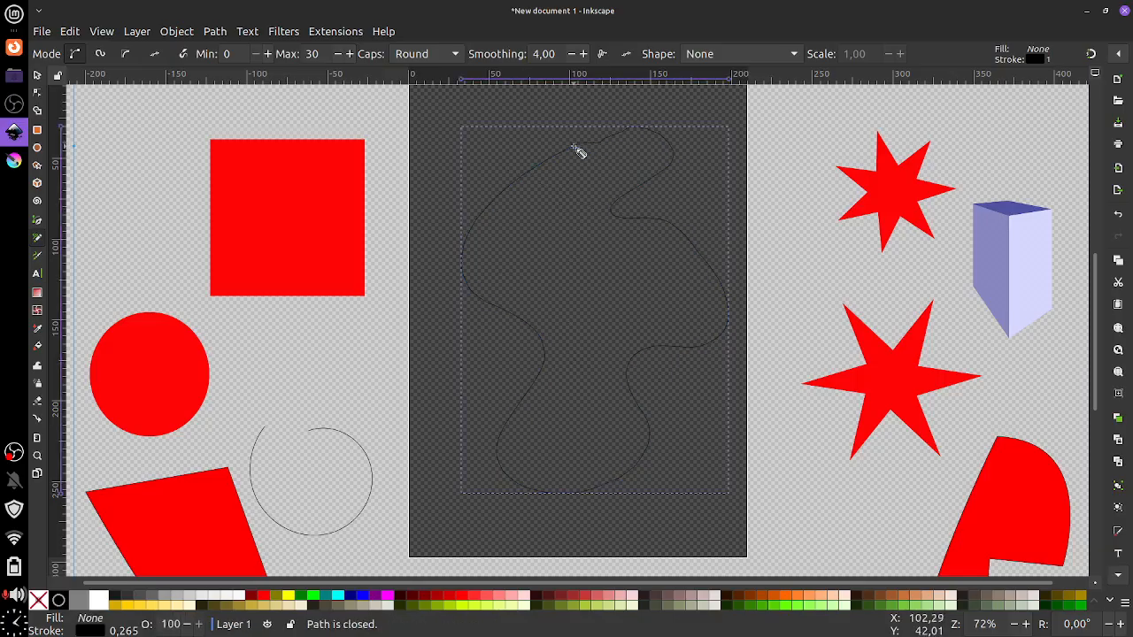
{"action": "left_click", "coordinate": [263, 594]}
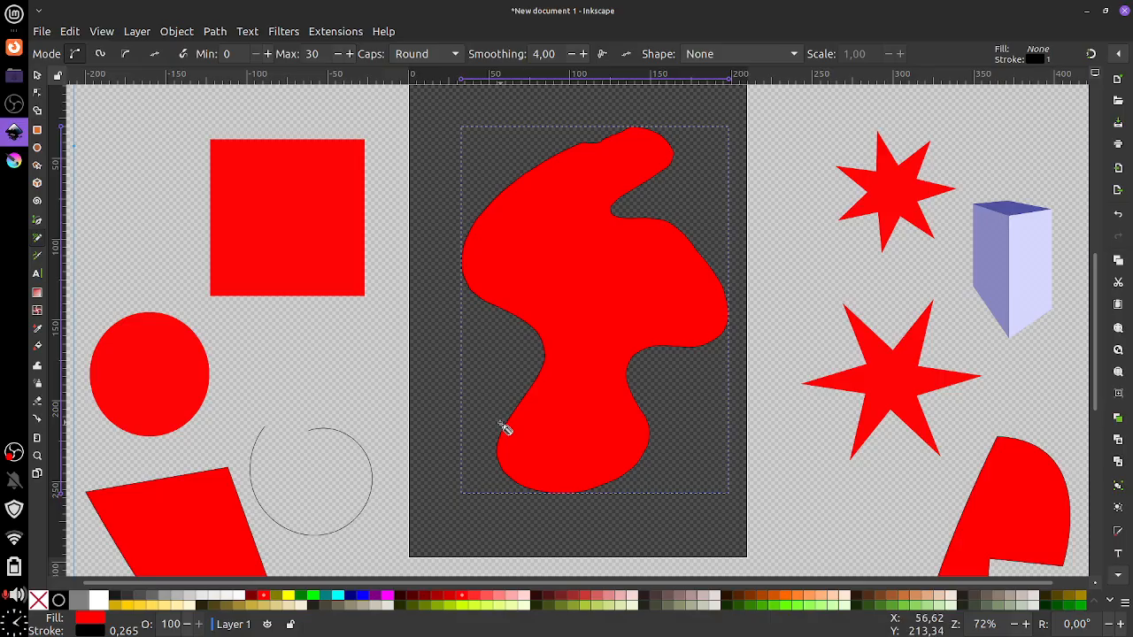
{"action": "mouse_move", "coordinate": [768, 201]}
{"action": "left_mouse_down"}
{"action": "mouse_move", "coordinate": [763, 260]}
{"action": "mouse_move", "coordinate": [780, 310]}
{"action": "mouse_move", "coordinate": [753, 440]}
{"action": "mouse_move", "coordinate": [774, 488]}
{"action": "mouse_move", "coordinate": [790, 249]}
{"action": "mouse_move", "coordinate": [768, 201]}
{"action": "left_mouse_up"}
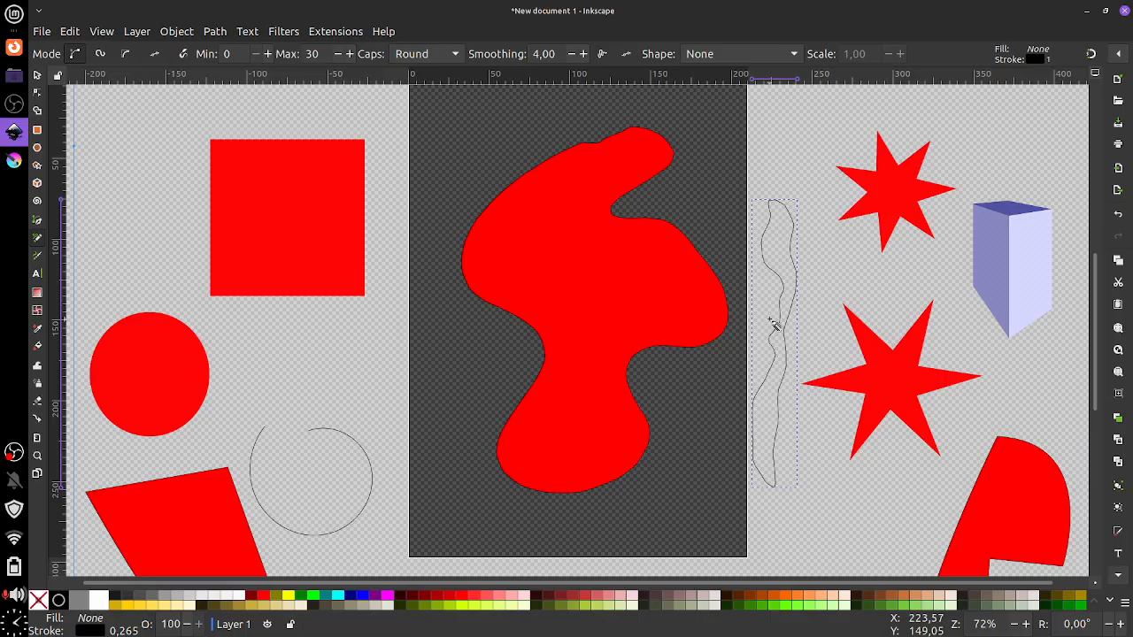
Fill the wavy path dark red, move it to the far left, and drag the big blob below the page
{"action": "left_click", "coordinate": [37, 220]}
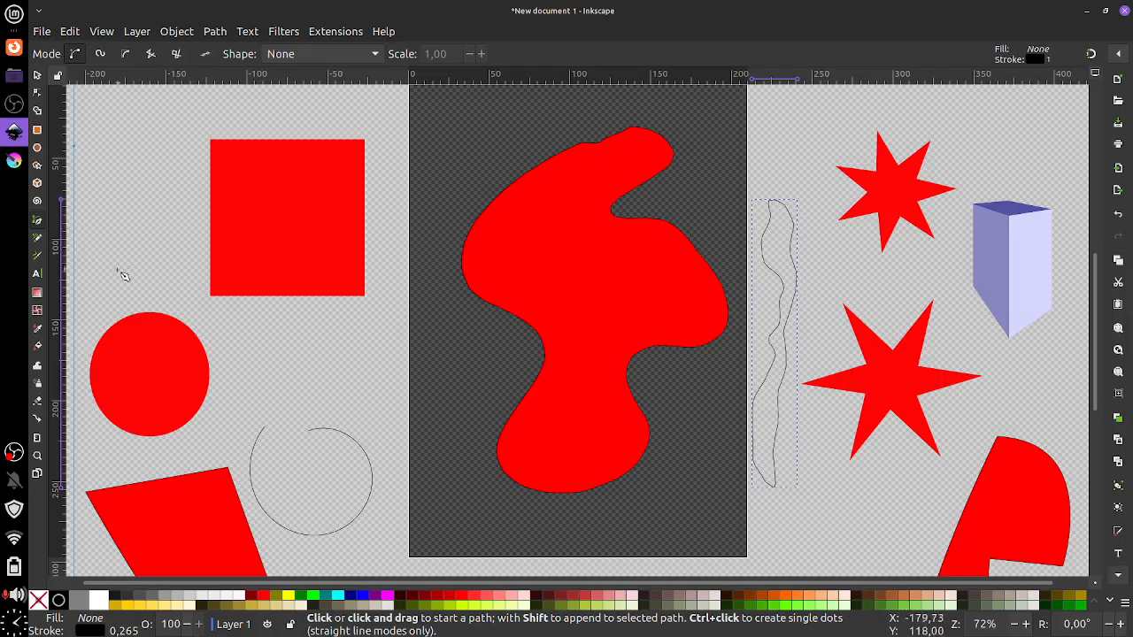
{"action": "left_click", "coordinate": [450, 596]}
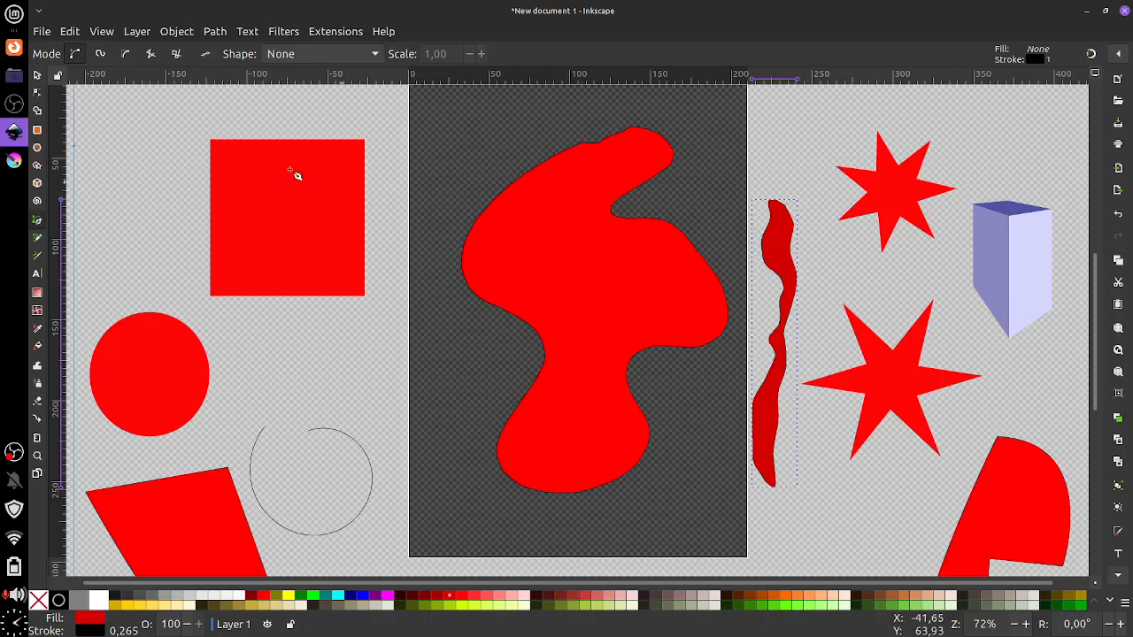
{"action": "left_click", "coordinate": [37, 76]}
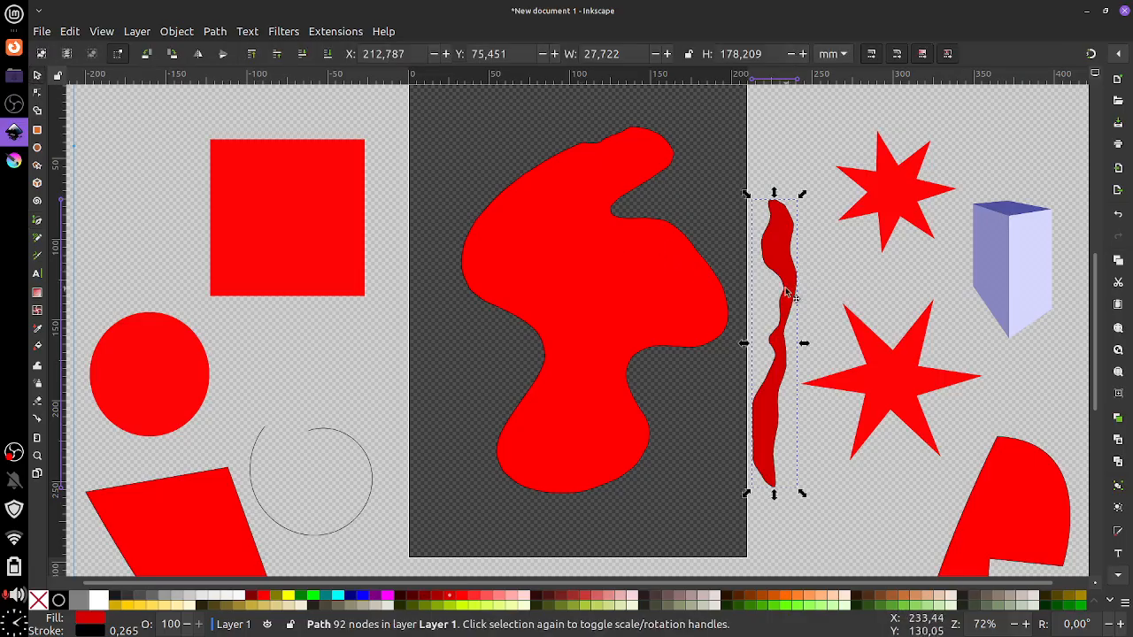
{"action": "mouse_move", "coordinate": [782, 293]}
{"action": "left_mouse_down"}
{"action": "mouse_move", "coordinate": [227, 247]}
{"action": "mouse_move", "coordinate": [100, 192]}
{"action": "left_mouse_up"}
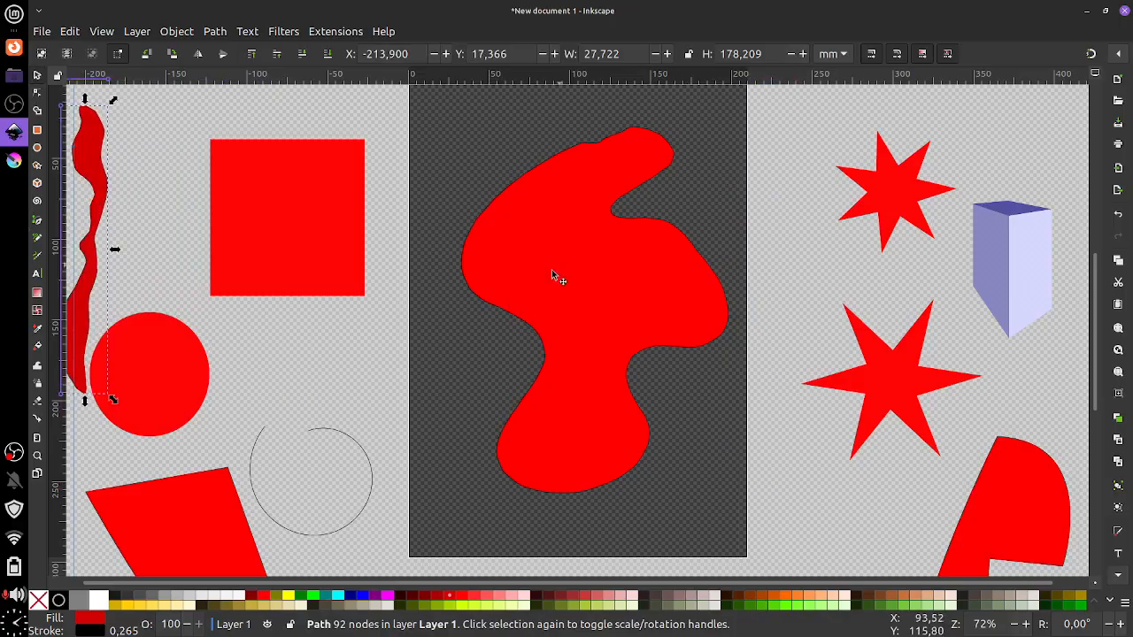
{"action": "mouse_move", "coordinate": [551, 269]}
{"action": "left_mouse_down"}
{"action": "mouse_move", "coordinate": [565, 348]}
{"action": "mouse_move", "coordinate": [1003, 208]}
{"action": "mouse_move", "coordinate": [840, 286]}
{"action": "mouse_move", "coordinate": [828, 547]}
{"action": "left_mouse_up"}
{"action": "left_click_drag", "start_coordinate": [855, 462], "coordinate": [791, 574]}
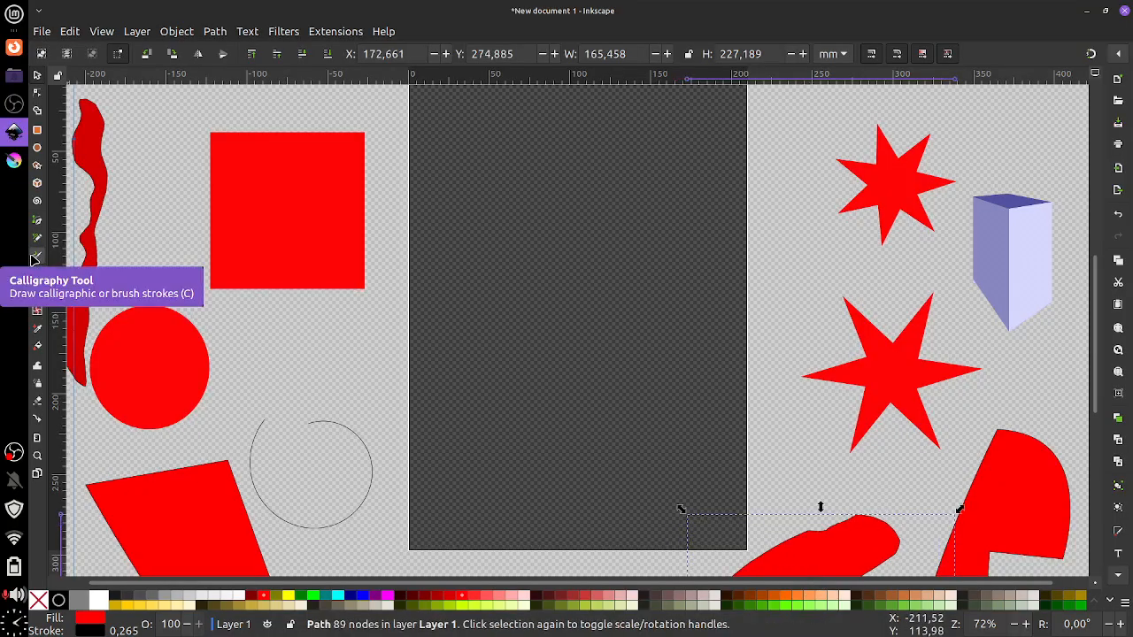
Draw several red dip-pen calligraphy strokes across the page
{"action": "left_click", "coordinate": [36, 256]}
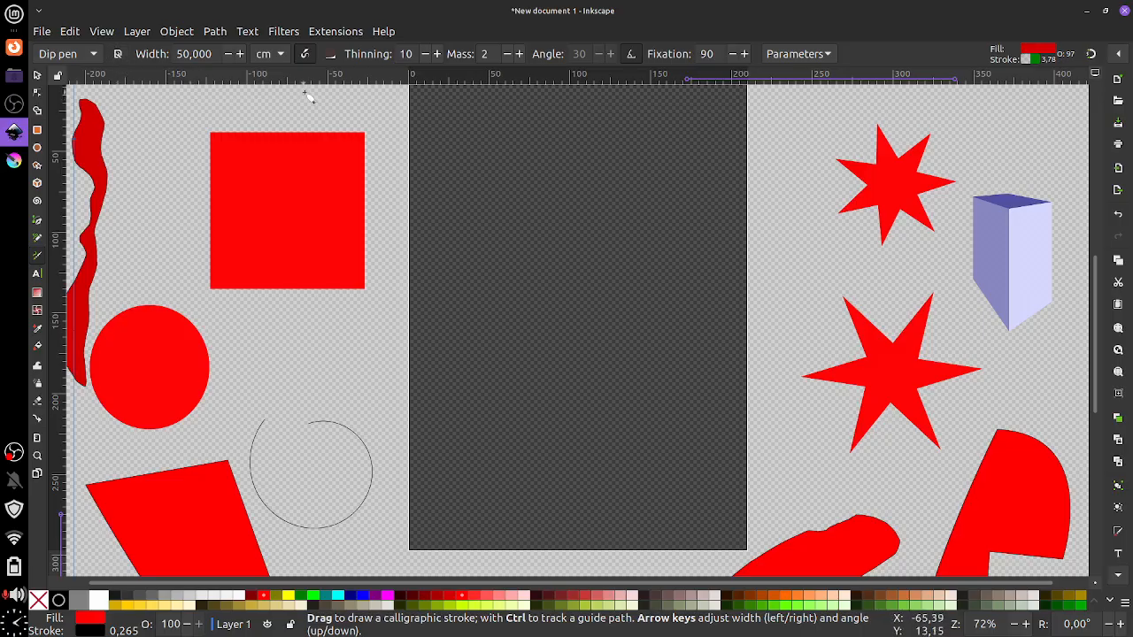
{"action": "mouse_move", "coordinate": [512, 154]}
{"action": "left_mouse_down"}
{"action": "mouse_move", "coordinate": [534, 301]}
{"action": "mouse_move", "coordinate": [602, 367]}
{"action": "left_mouse_up"}
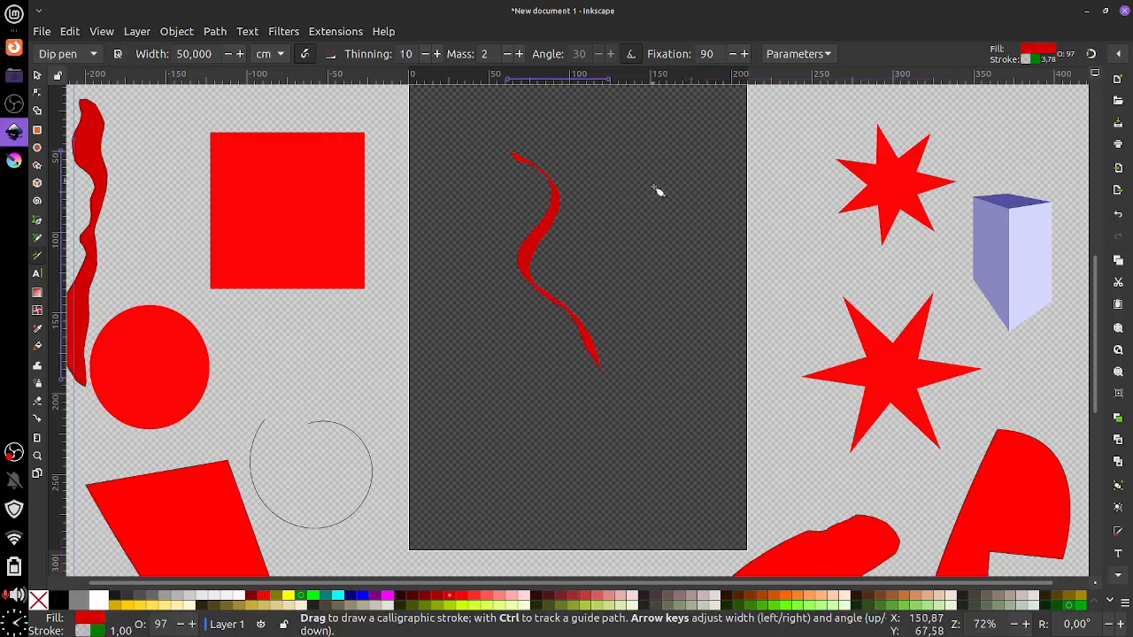
{"action": "left_click_drag", "start_coordinate": [655, 193], "coordinate": [630, 455]}
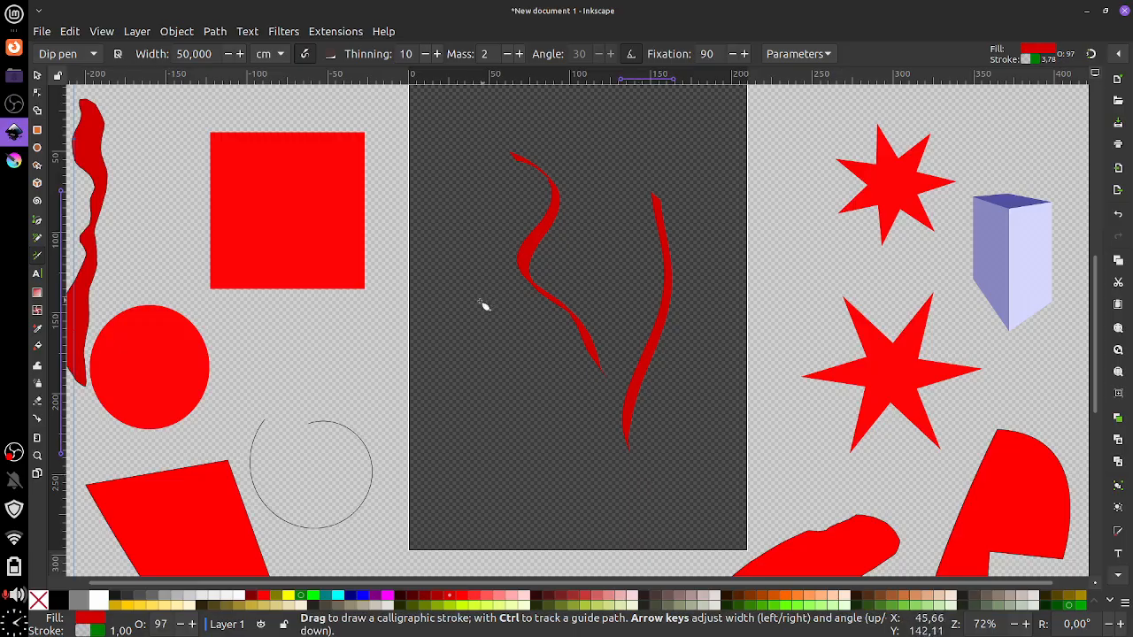
{"action": "mouse_move", "coordinate": [466, 310]}
{"action": "left_mouse_down"}
{"action": "mouse_move", "coordinate": [488, 399]}
{"action": "mouse_move", "coordinate": [478, 458]}
{"action": "left_mouse_up"}
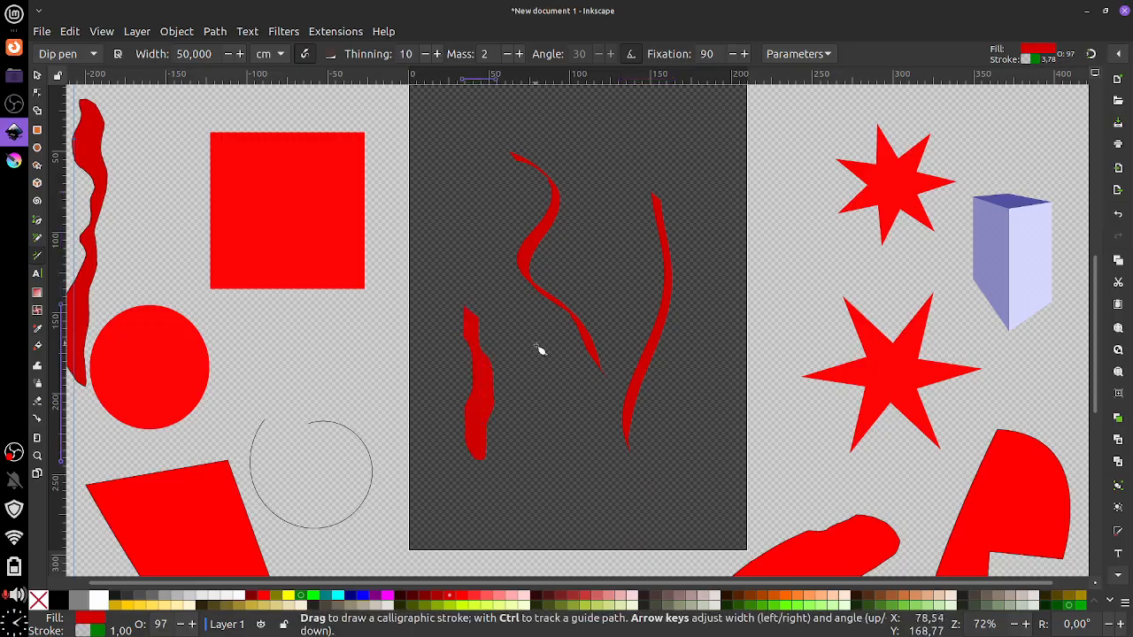
{"action": "left_click_drag", "start_coordinate": [536, 345], "coordinate": [538, 461]}
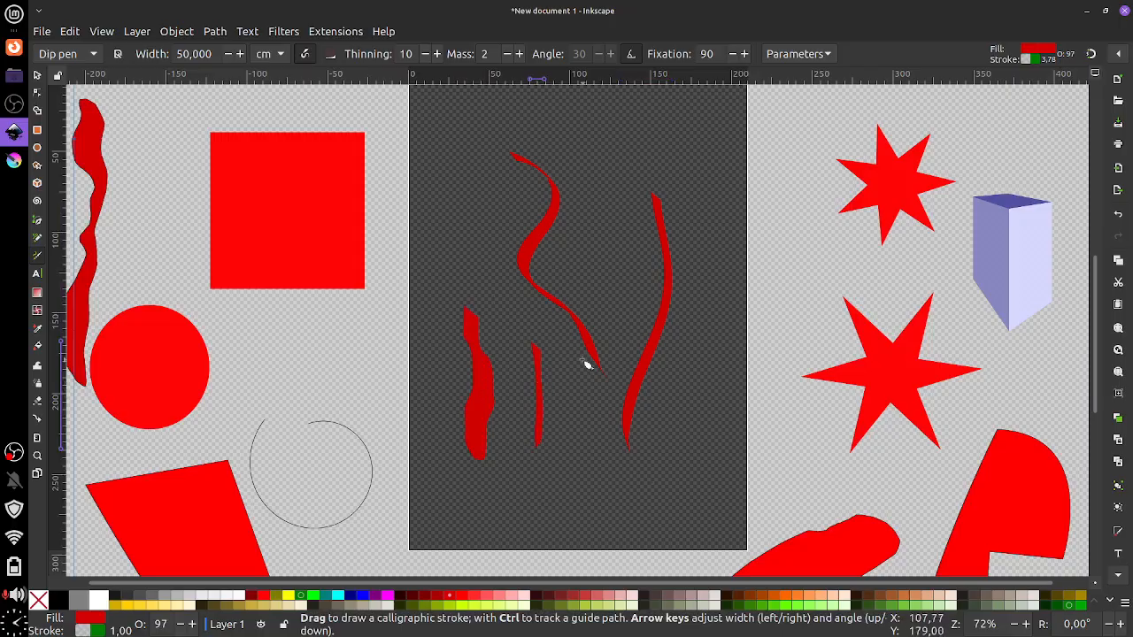
{"action": "mouse_move", "coordinate": [558, 376]}
{"action": "left_mouse_down"}
{"action": "mouse_move", "coordinate": [553, 464]}
{"action": "mouse_move", "coordinate": [568, 537]}
{"action": "left_mouse_up"}
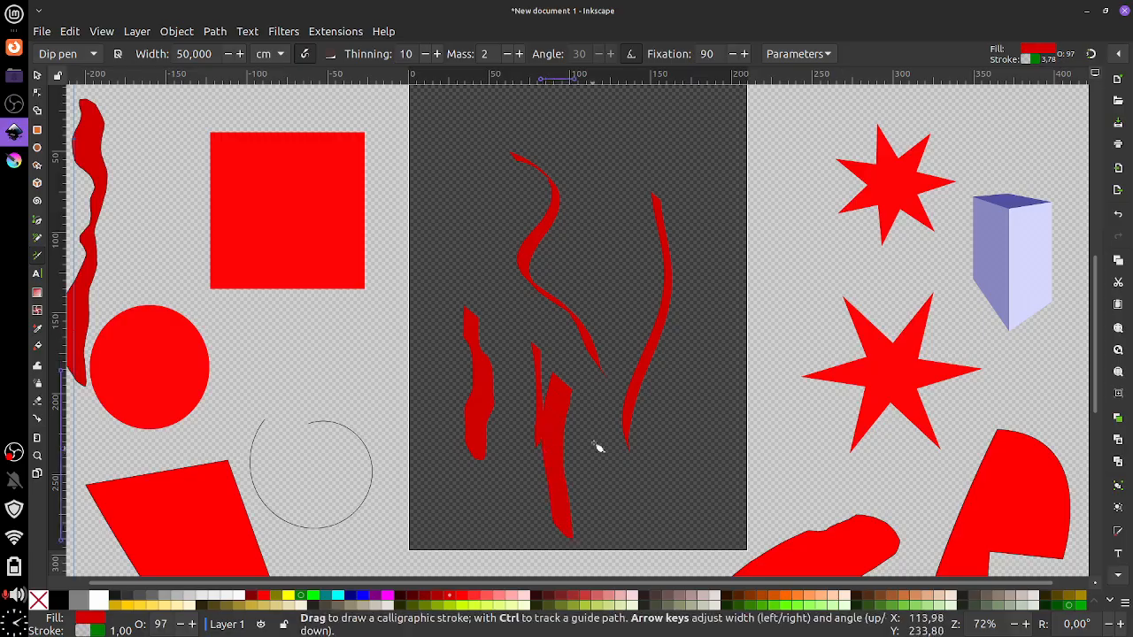
{"action": "left_click_drag", "start_coordinate": [591, 402], "coordinate": [597, 557]}
{"action": "left_click_drag", "start_coordinate": [661, 529], "coordinate": [696, 361]}
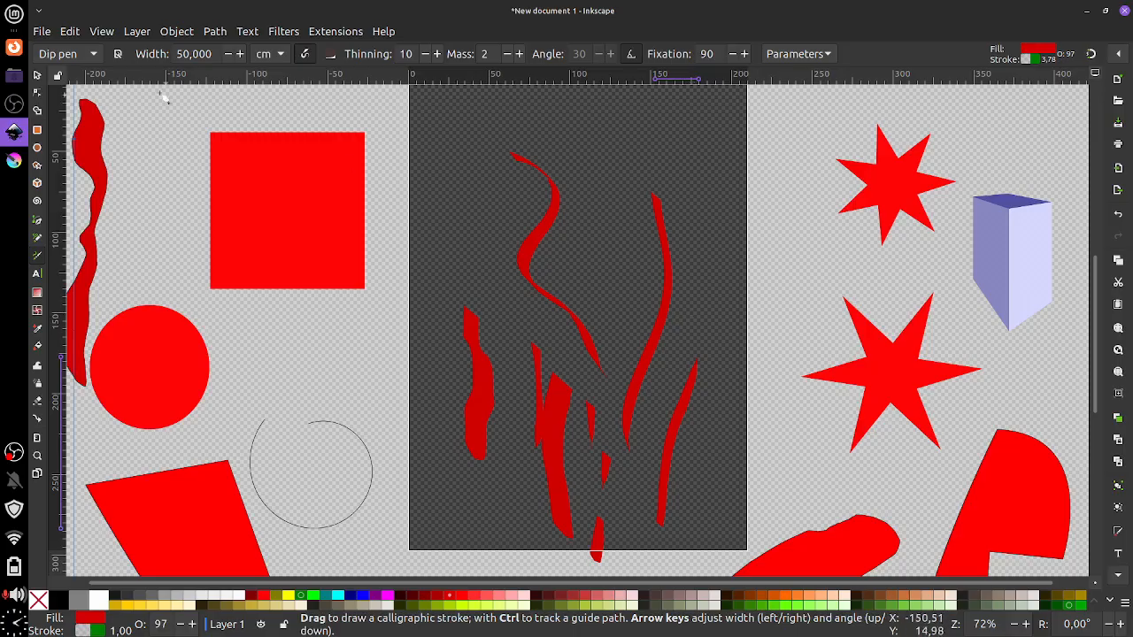
Select all ten red strokes together and move them below the page
{"action": "left_click", "coordinate": [39, 77]}
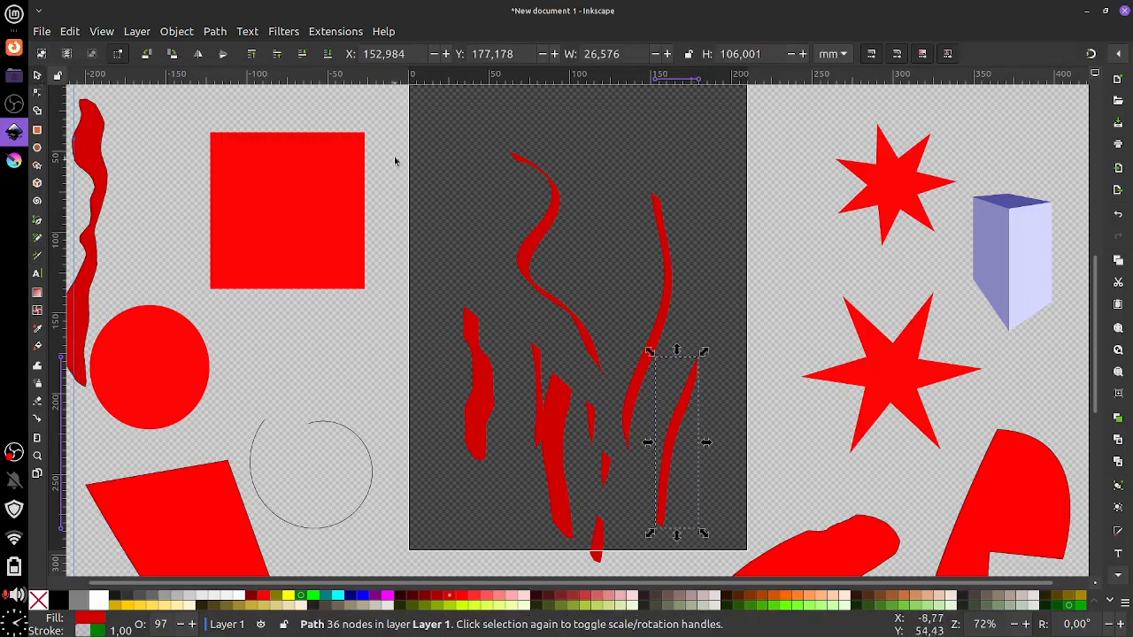
{"action": "mouse_move", "coordinate": [399, 135]}
{"action": "left_mouse_down"}
{"action": "mouse_move", "coordinate": [551, 392]}
{"action": "mouse_move", "coordinate": [726, 584]}
{"action": "left_mouse_up"}
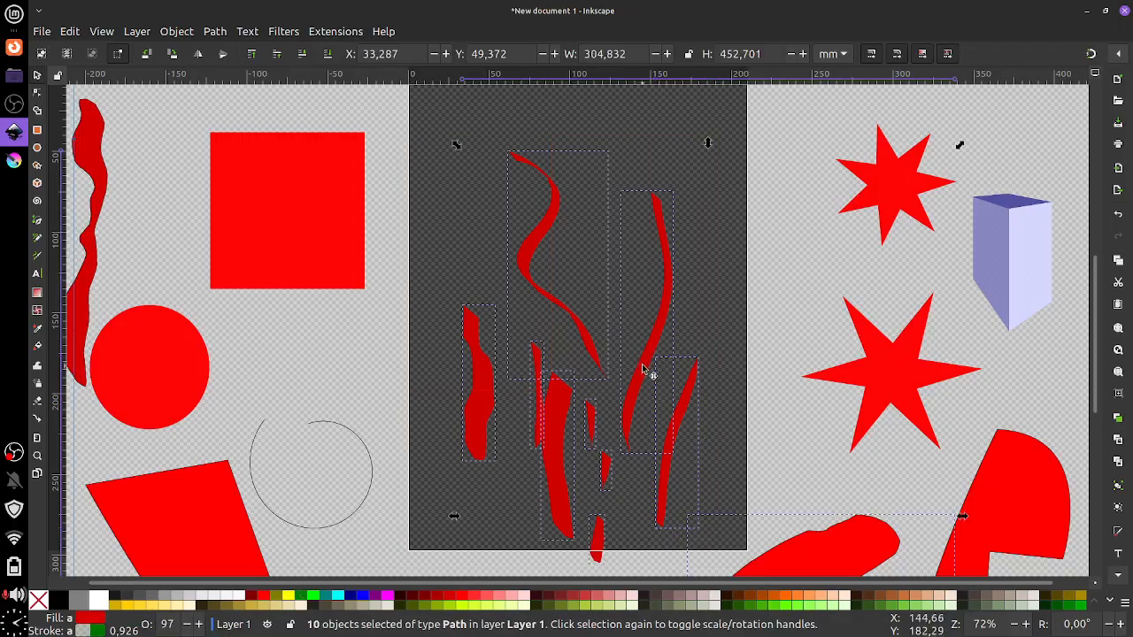
{"action": "mouse_move", "coordinate": [649, 374]}
{"action": "left_mouse_down"}
{"action": "mouse_move", "coordinate": [703, 362]}
{"action": "mouse_move", "coordinate": [665, 369]}
{"action": "mouse_move", "coordinate": [634, 551]}
{"action": "mouse_move", "coordinate": [617, 445]}
{"action": "mouse_move", "coordinate": [624, 496]}
{"action": "mouse_move", "coordinate": [672, 558]}
{"action": "mouse_move", "coordinate": [677, 416]}
{"action": "left_mouse_up"}
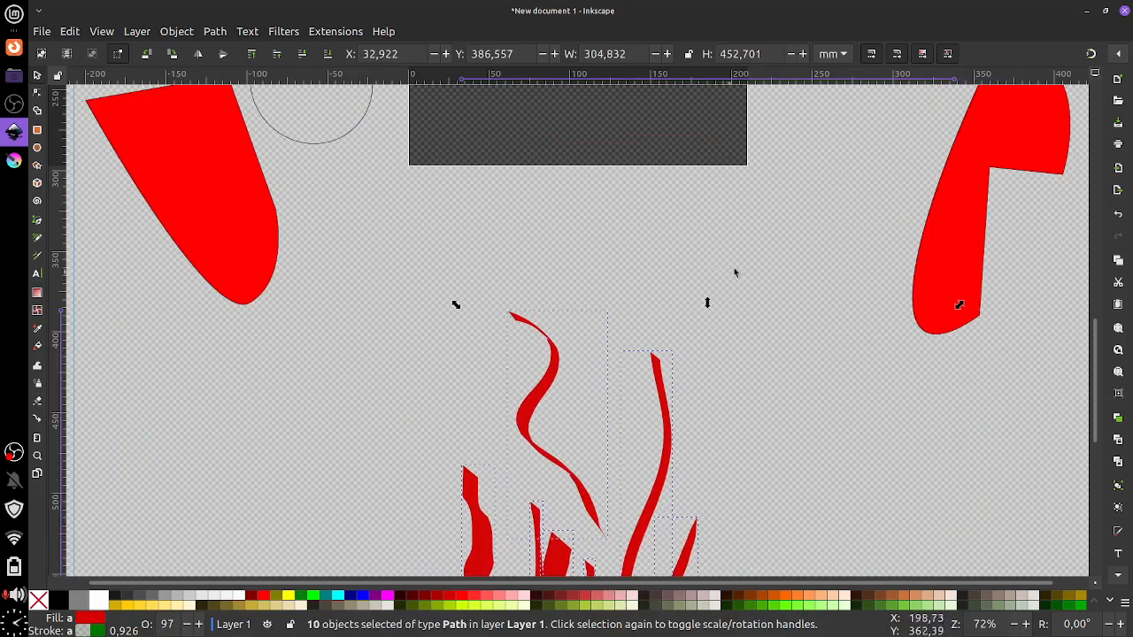
{"action": "scroll", "coordinate": [677, 416], "scroll_direction": "up", "scroll_amount": 10}
{"action": "scroll", "coordinate": [737, 379], "scroll_direction": "down", "scroll_amount": 3}
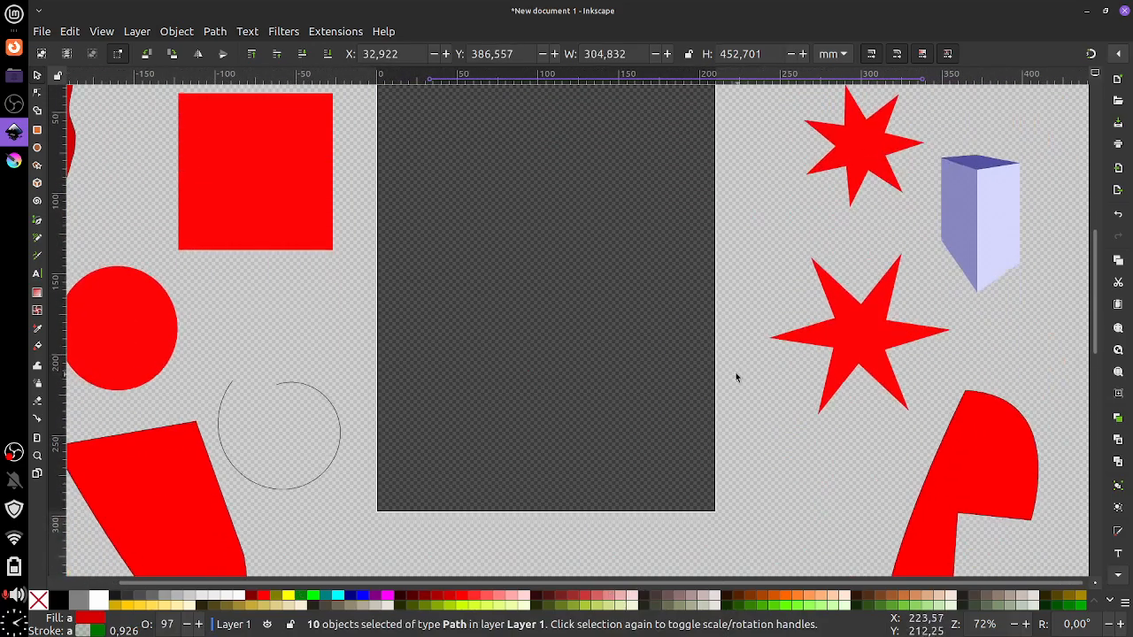
{"action": "scroll", "coordinate": [736, 372], "scroll_direction": "up", "scroll_amount": 3}
{"action": "scroll", "coordinate": [741, 352], "scroll_direction": "down", "scroll_amount": 1}
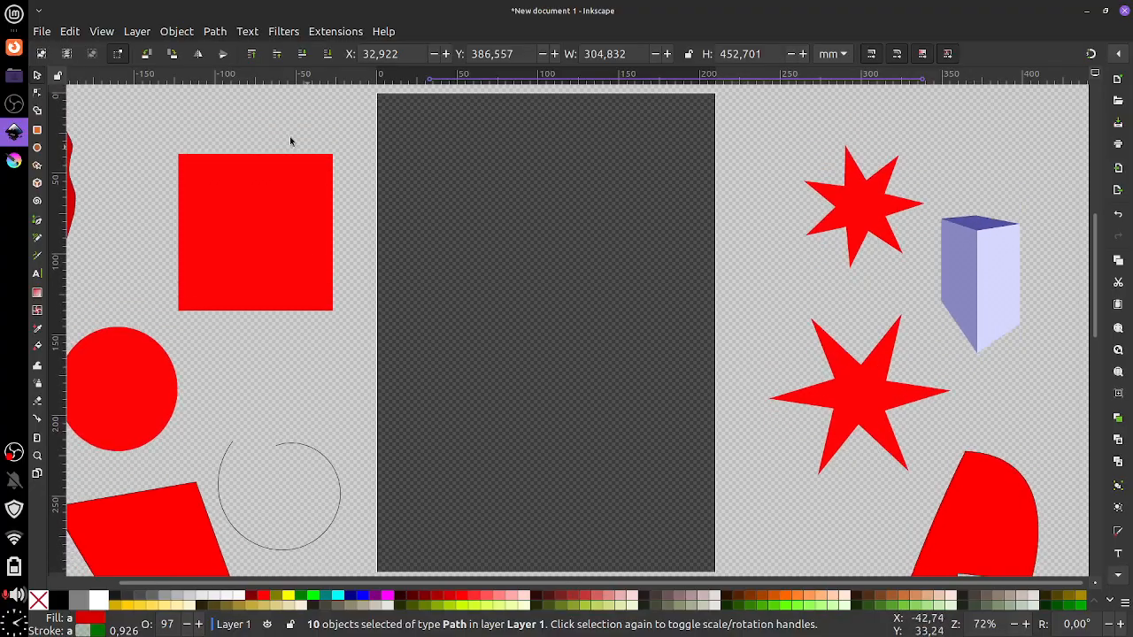
{"action": "left_click", "coordinate": [102, 33]}
{"action": "mouse_move", "coordinate": [106, 53]}
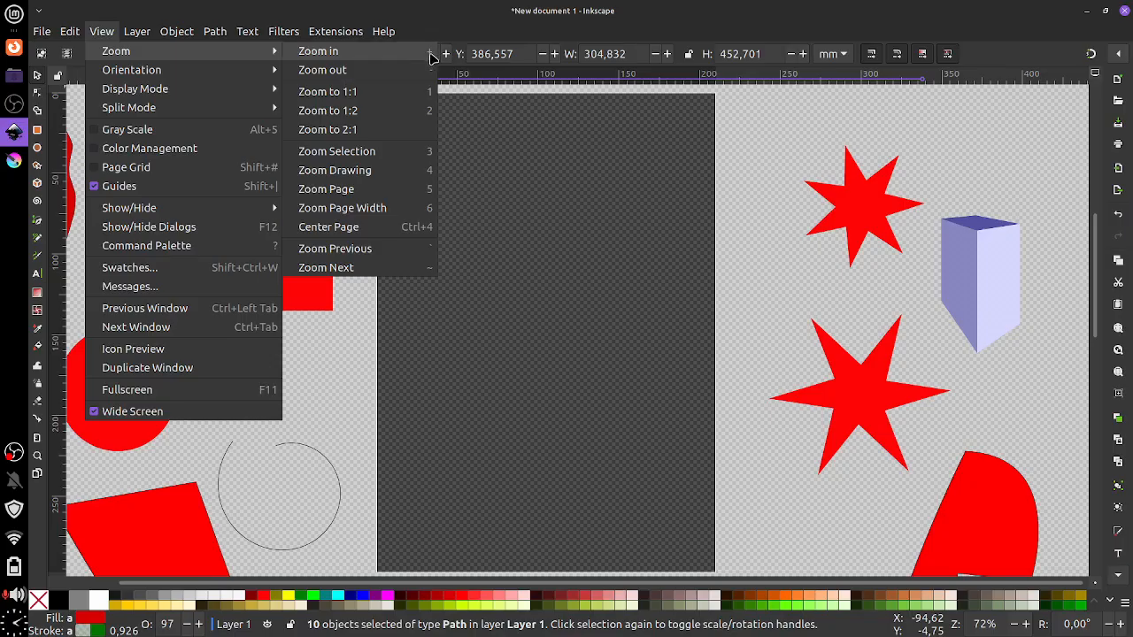
{"action": "left_click", "coordinate": [662, 336]}
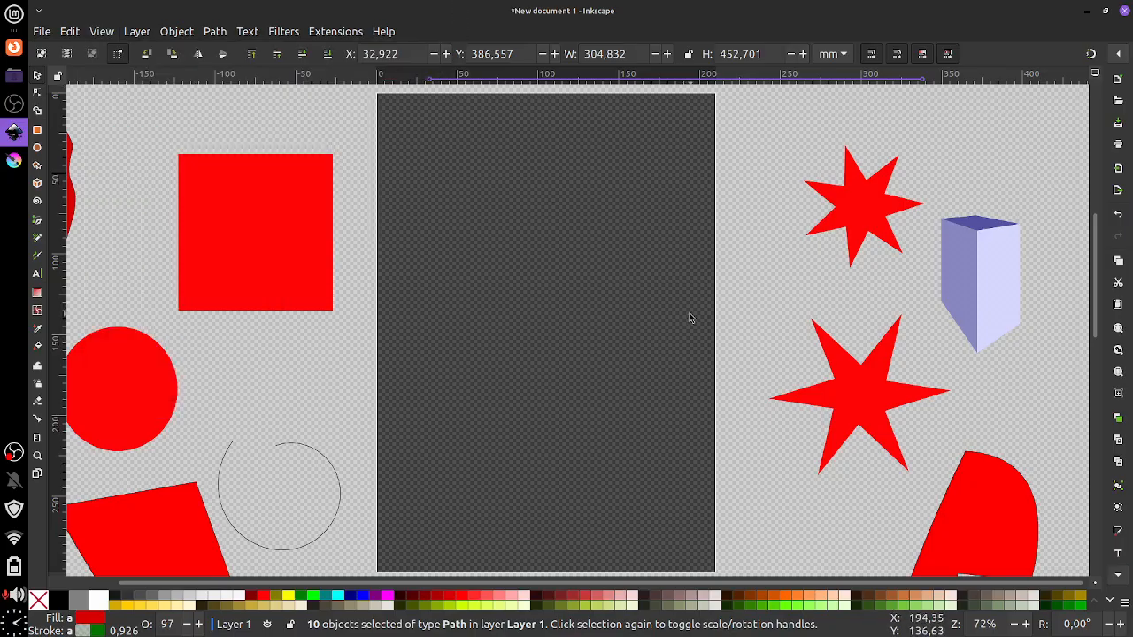
{"action": "key", "text": "minus"}
{"action": "key", "text": "minus"}
{"action": "key", "text": "minus"}
{"action": "key", "text": "minus"}
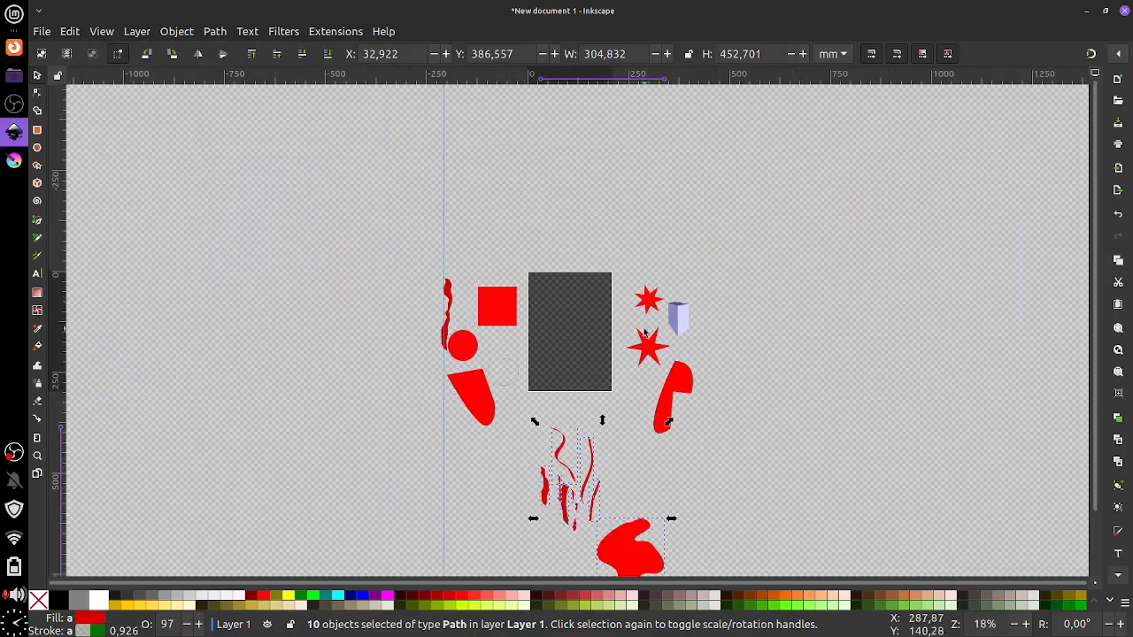
{"action": "key", "text": "minus"}
{"action": "key", "text": "plus"}
{"action": "key", "text": "plus"}
{"action": "key", "text": "plus"}
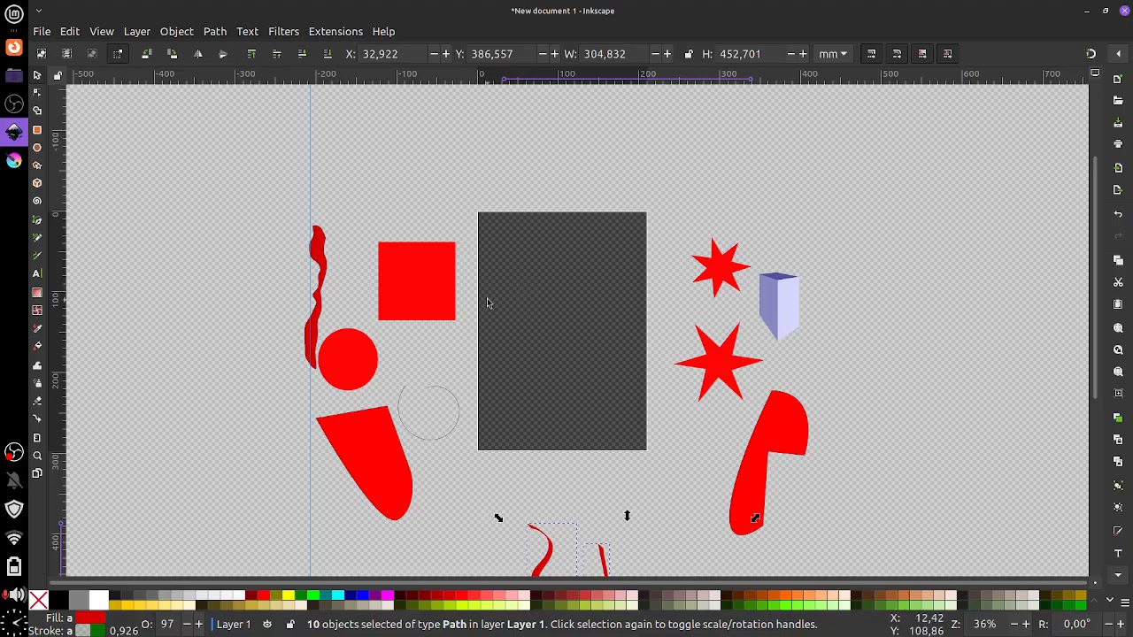
{"action": "key", "text": "plus"}
{"action": "key", "text": "plus"}
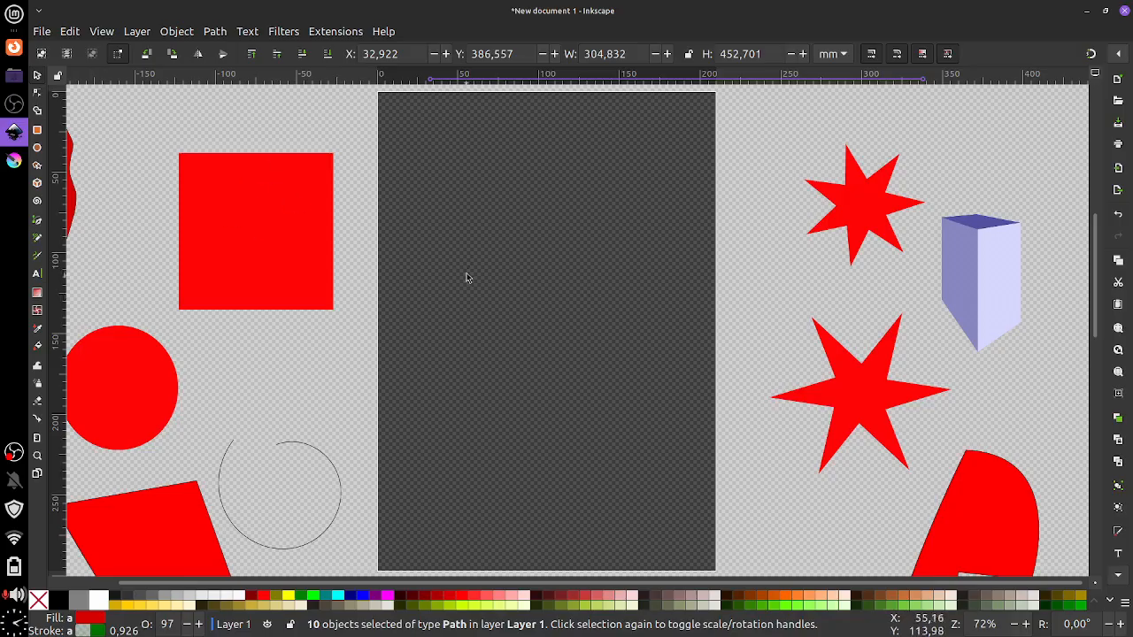
Create a text object on the page reading 'Hello' and select all of it
{"action": "left_click", "coordinate": [37, 274]}
{"action": "left_click_drag", "start_coordinate": [406, 191], "coordinate": [450, 249]}
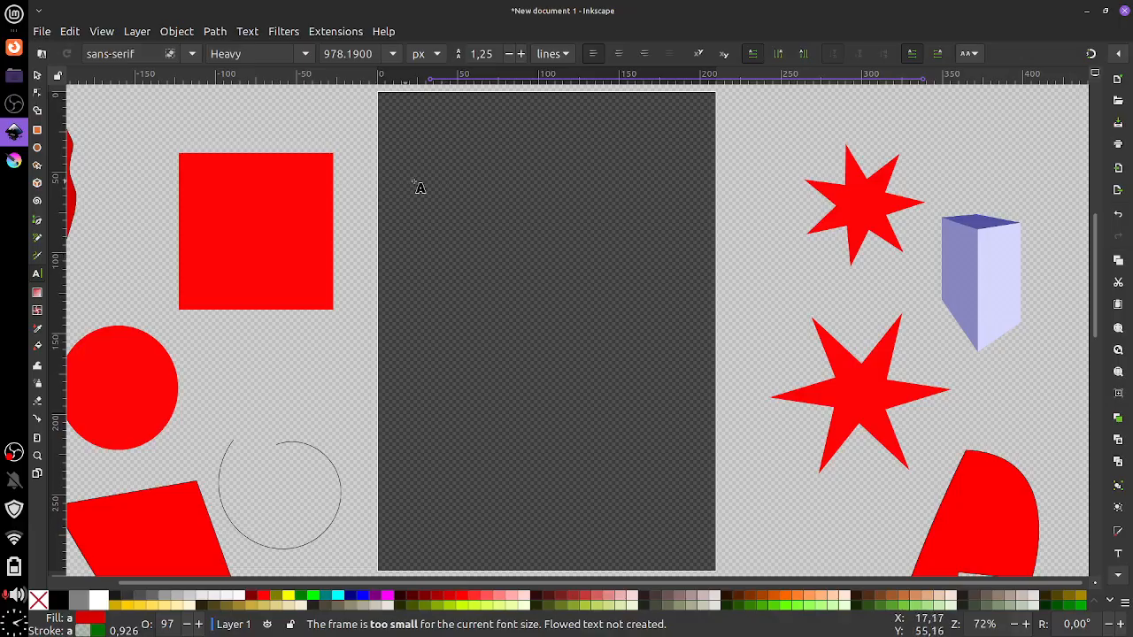
{"action": "left_click_drag", "start_coordinate": [428, 183], "coordinate": [610, 331]}
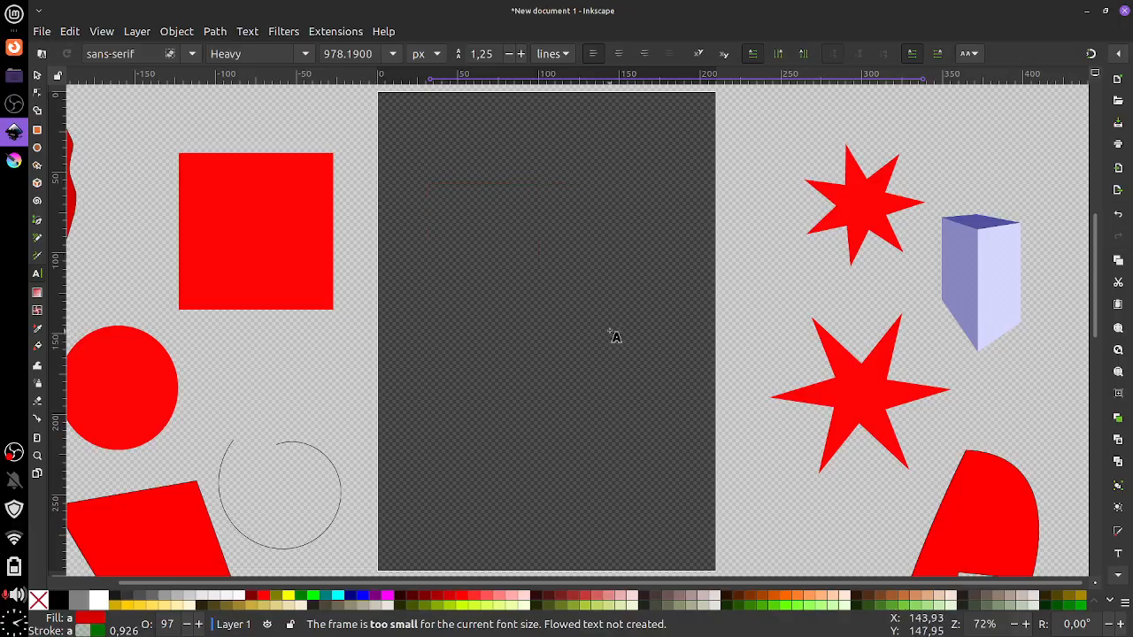
{"action": "left_click", "coordinate": [461, 217]}
{"action": "type", "text": "H"}
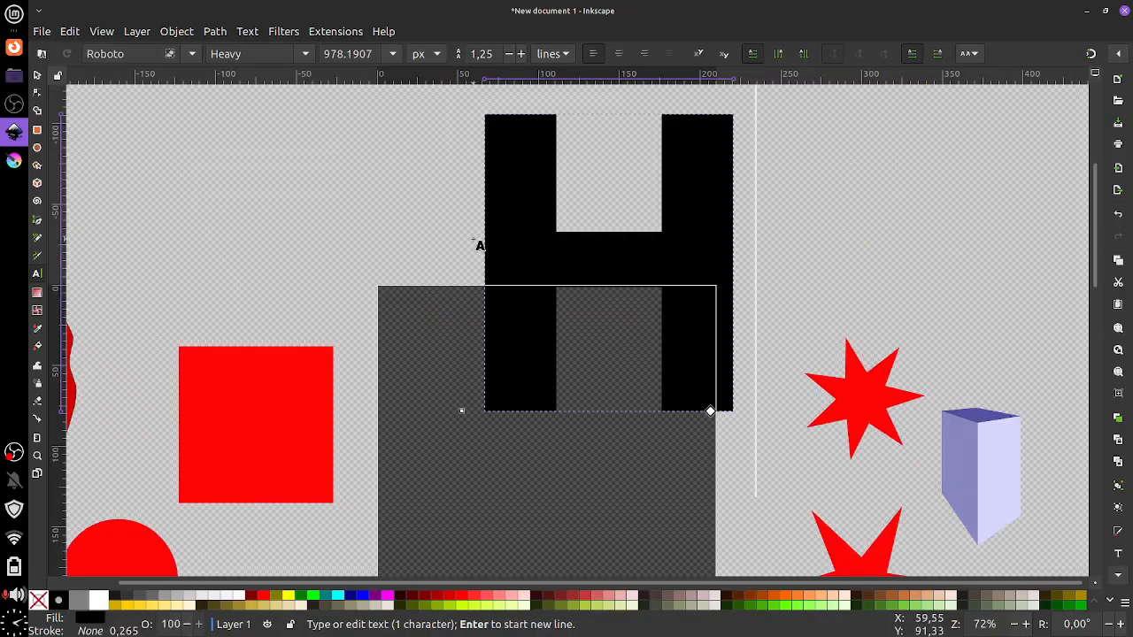
{"action": "type", "text": "ello"}
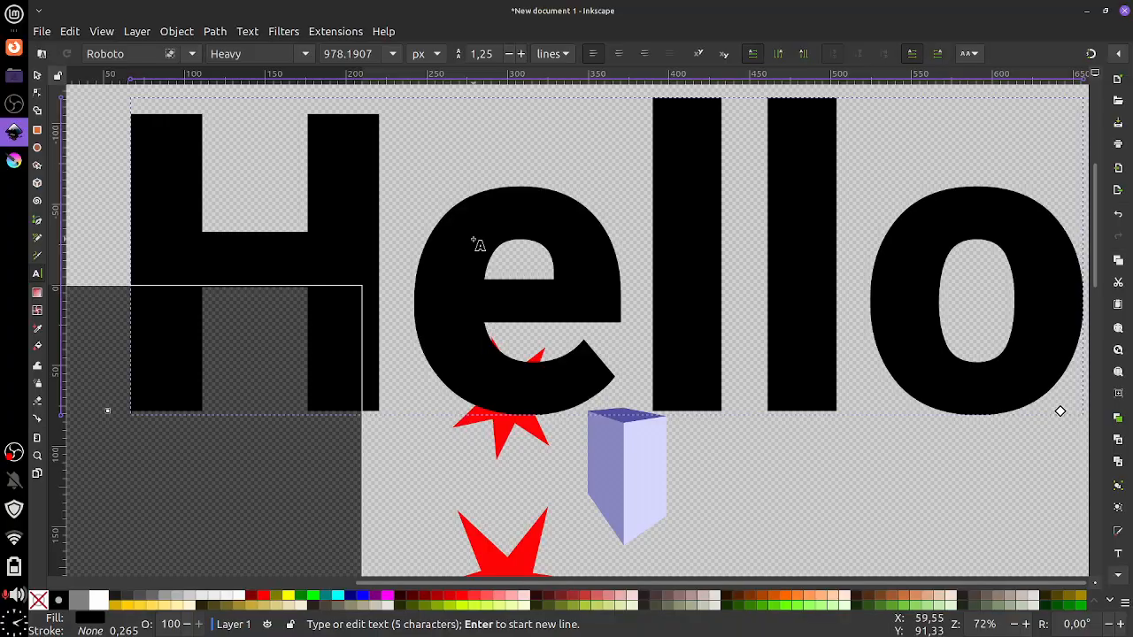
{"action": "key", "text": "ctrl+a"}
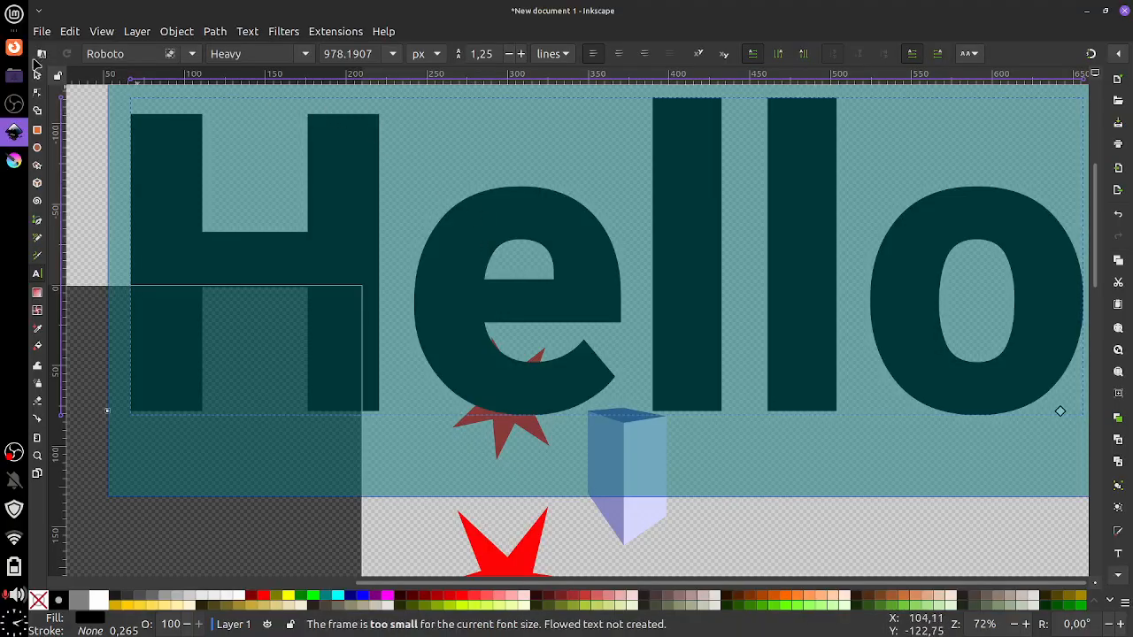
Keep the Roboto font, set size 22, and raise line spacing to 3.75
{"action": "left_click", "coordinate": [190, 54]}
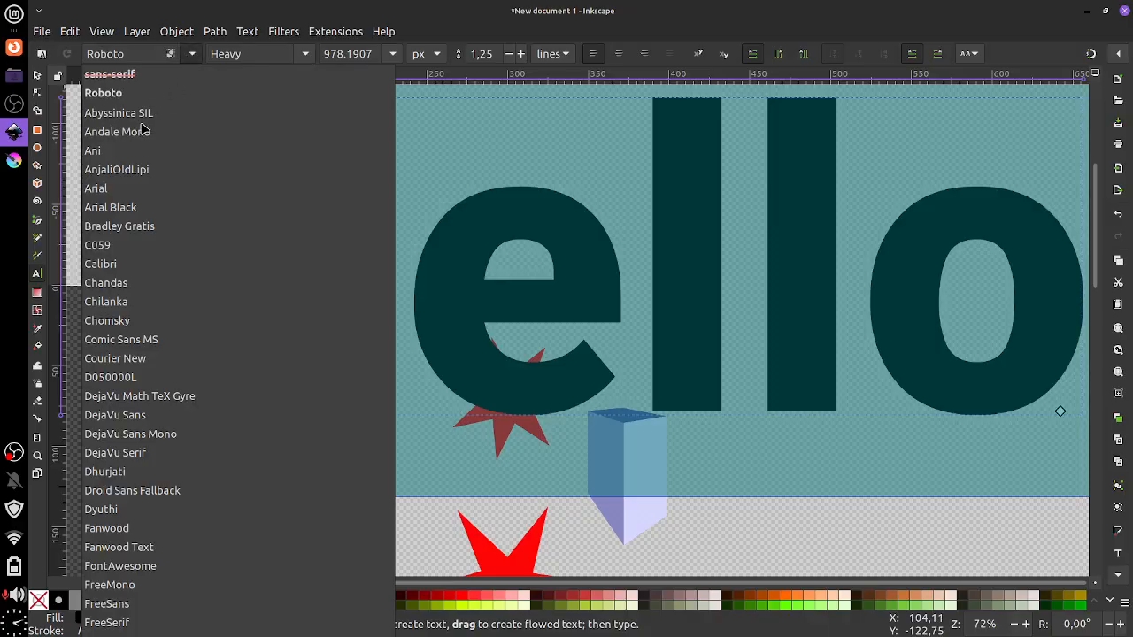
{"action": "left_click", "coordinate": [274, 50]}
{"action": "left_click", "coordinate": [393, 55]}
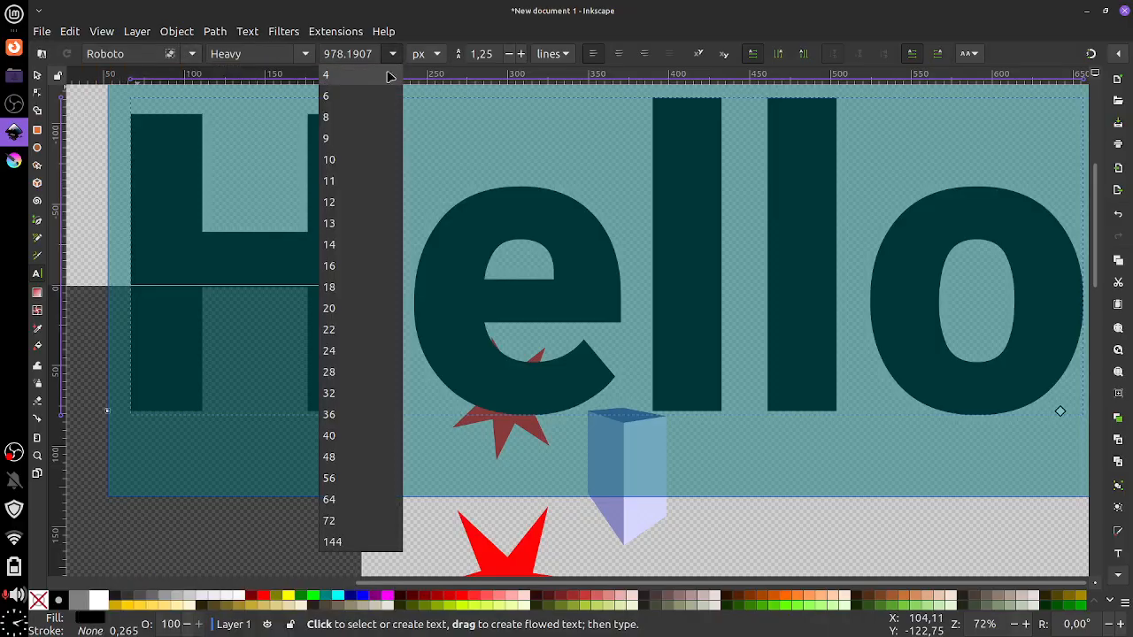
{"action": "left_click", "coordinate": [358, 337]}
{"action": "left_click_drag", "start_coordinate": [195, 320], "coordinate": [449, 233]}
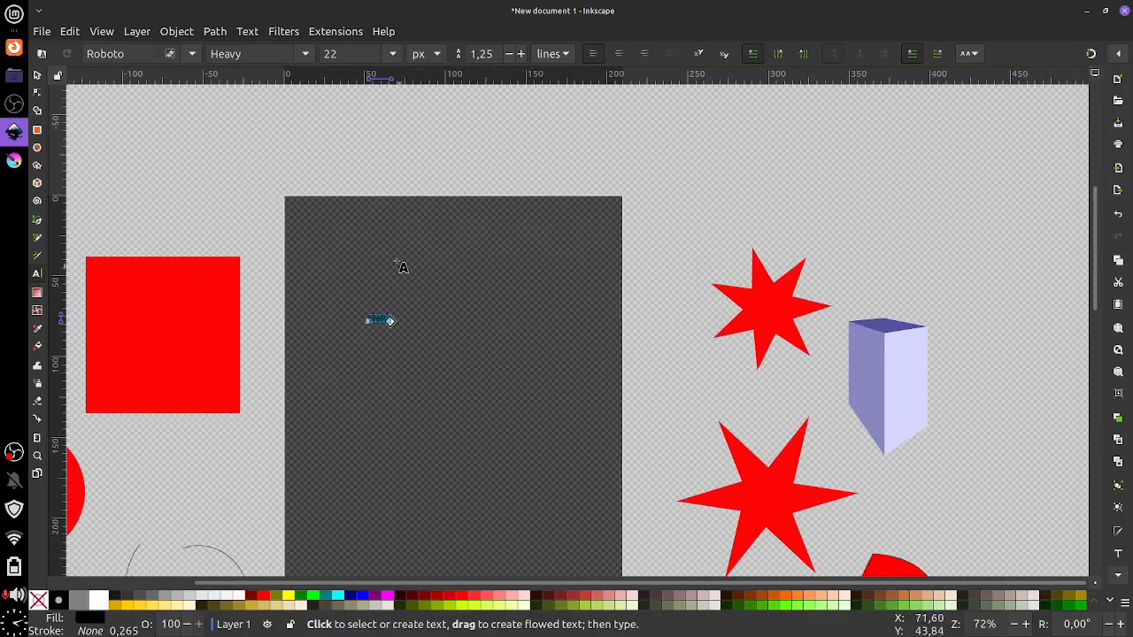
{"action": "left_click", "coordinate": [520, 54]}
{"action": "left_click", "coordinate": [521, 54]}
{"action": "left_click", "coordinate": [520, 54]}
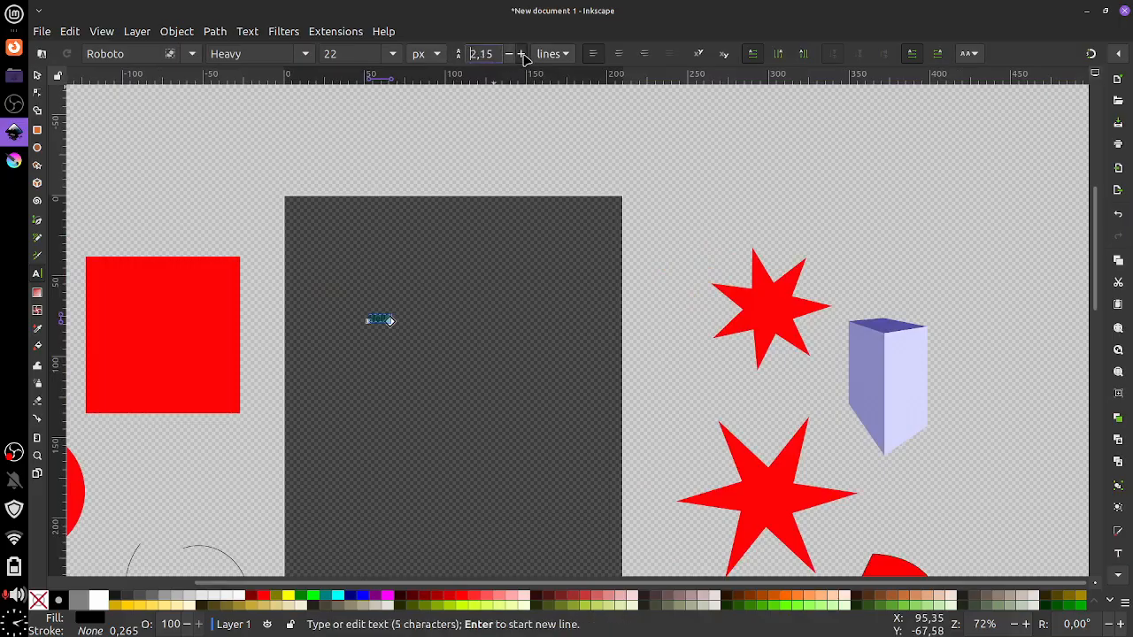
{"action": "left_click", "coordinate": [522, 54]}
Enlarge the Hello text to 144 px
{"action": "left_click", "coordinate": [392, 54]}
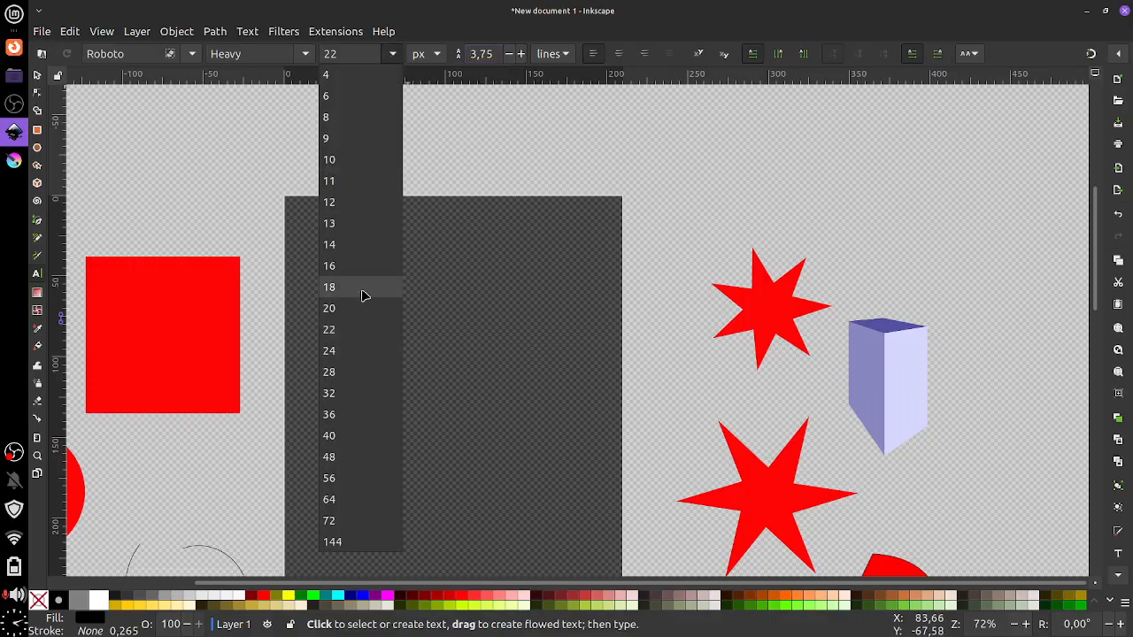
{"action": "left_click", "coordinate": [348, 371]}
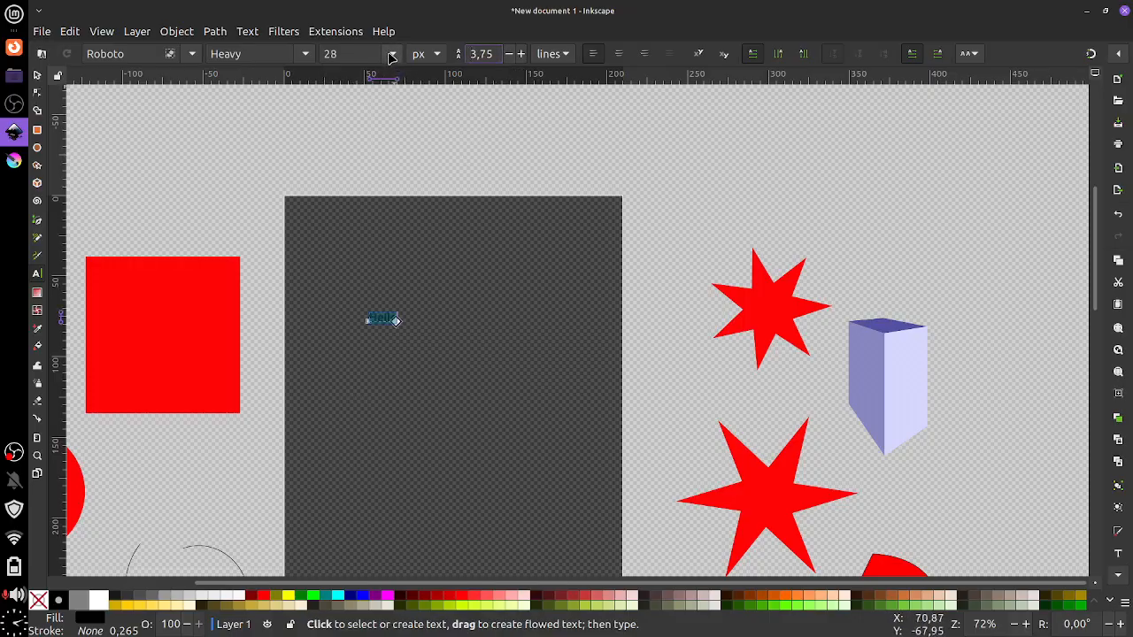
{"action": "left_click", "coordinate": [392, 54]}
{"action": "left_click", "coordinate": [355, 545]}
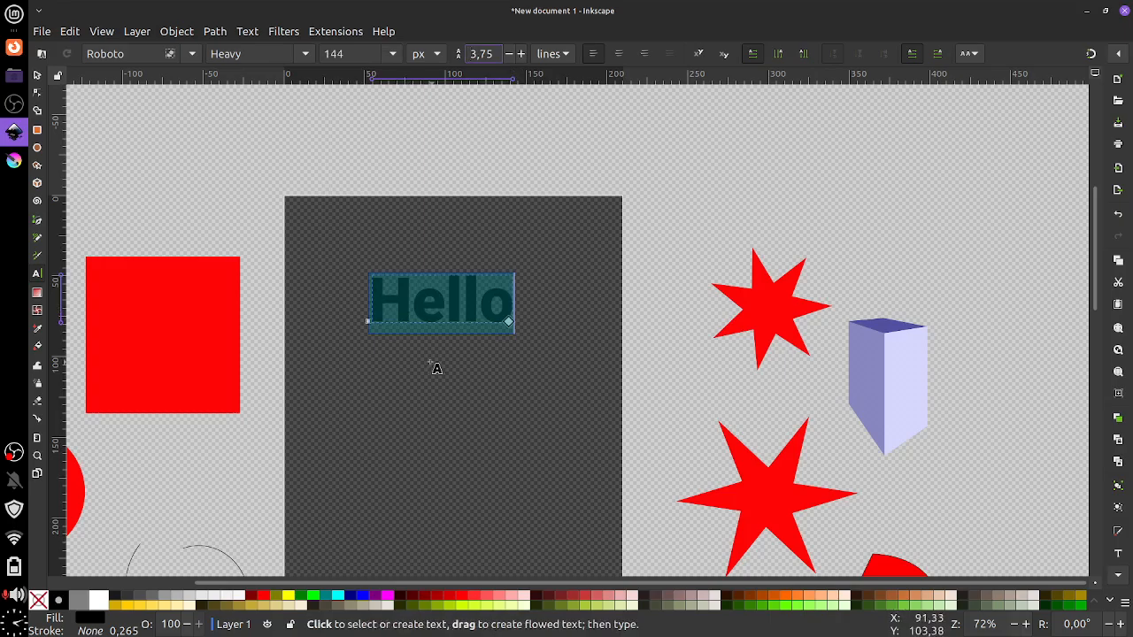
{"action": "left_click", "coordinate": [434, 364]}
{"action": "left_click", "coordinate": [410, 312]}
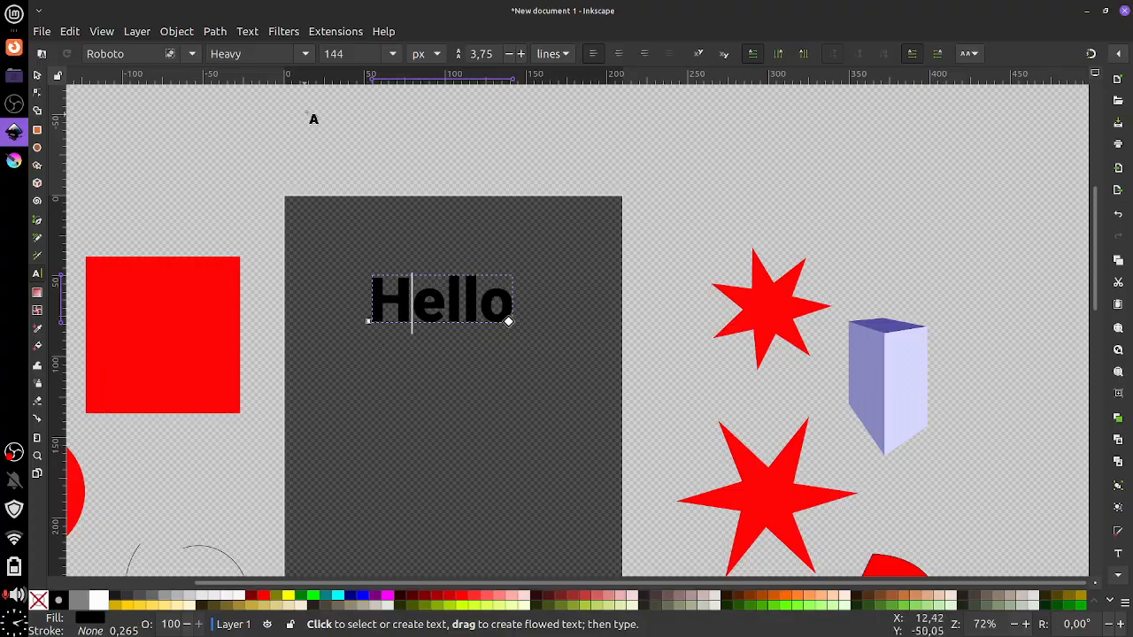
Make Hello Roboto Italic and move it above the red square
{"action": "left_click", "coordinate": [307, 55]}
{"action": "left_click", "coordinate": [262, 119]}
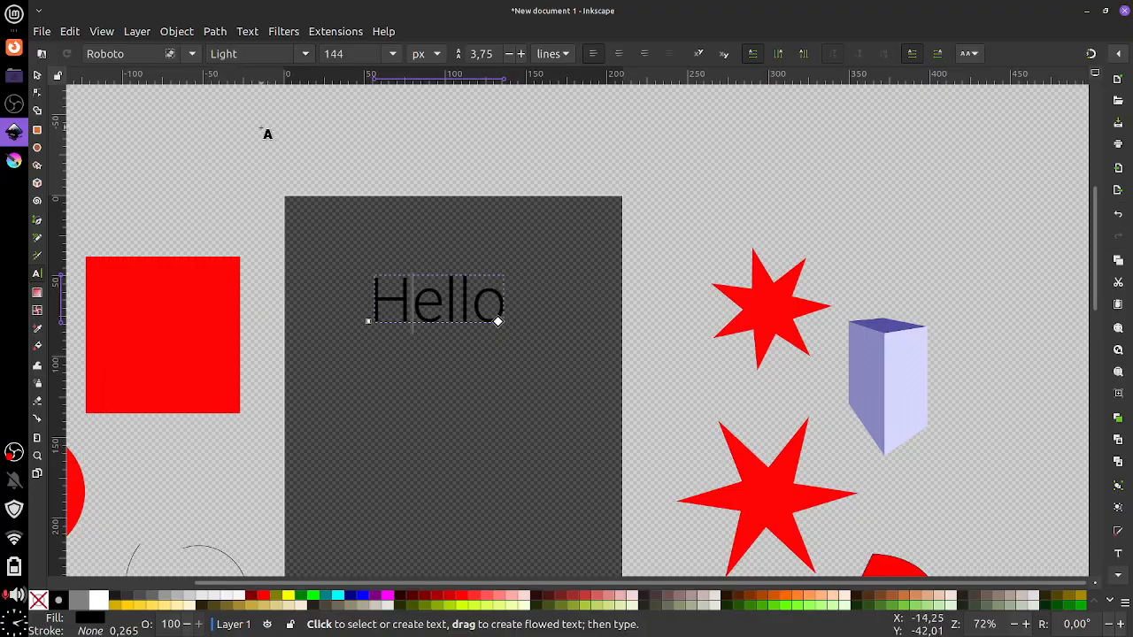
{"action": "left_click", "coordinate": [306, 55]}
{"action": "left_click", "coordinate": [265, 181]}
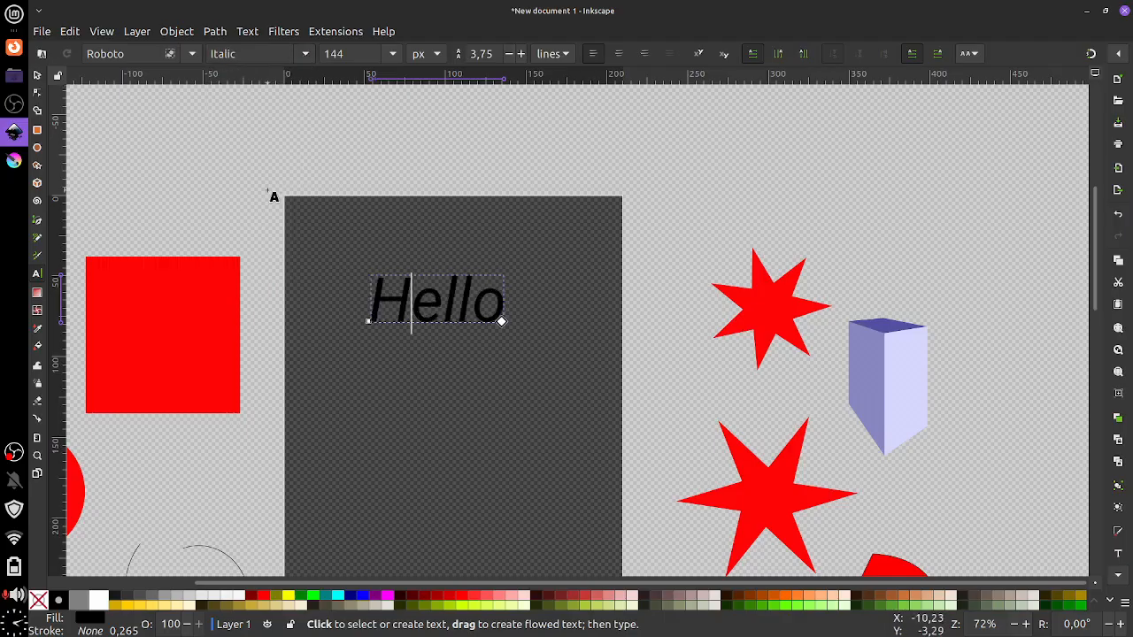
{"action": "left_click", "coordinate": [37, 76]}
{"action": "left_click_drag", "start_coordinate": [399, 315], "coordinate": [161, 192]}
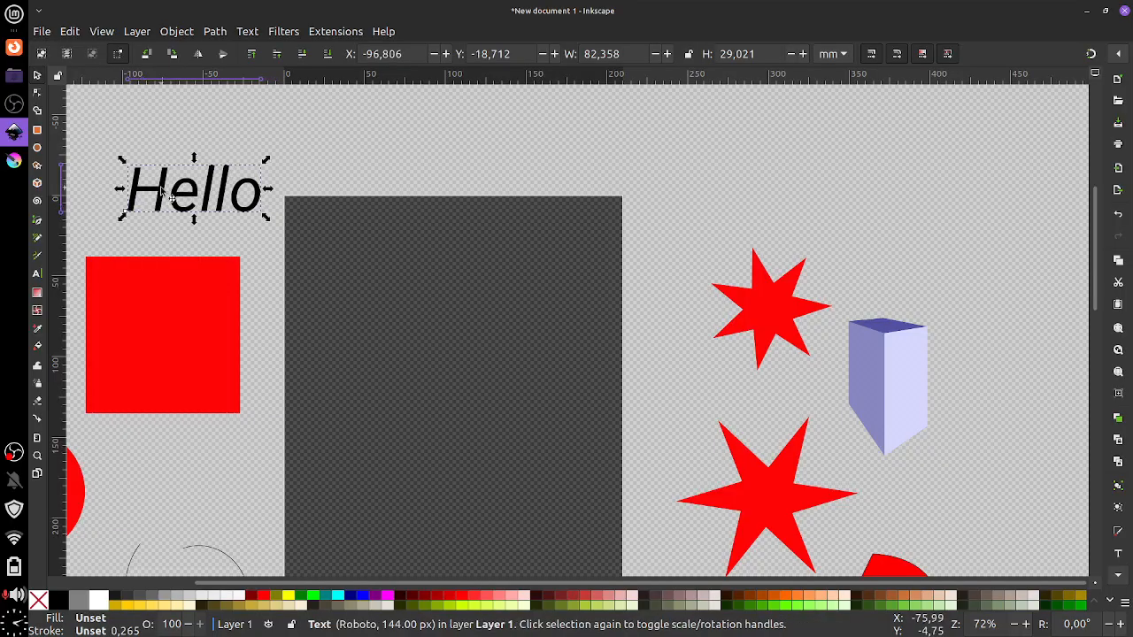
{"action": "left_click", "coordinate": [37, 274]}
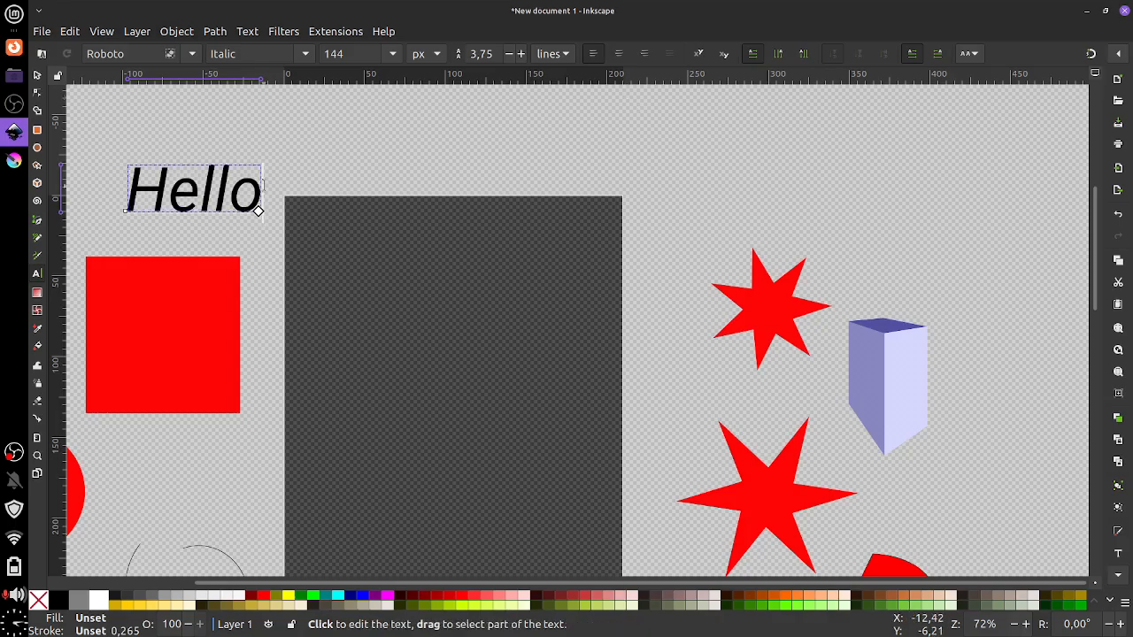
{"action": "left_click_drag", "start_coordinate": [337, 293], "coordinate": [456, 261]}
{"action": "left_click", "coordinate": [192, 54]}
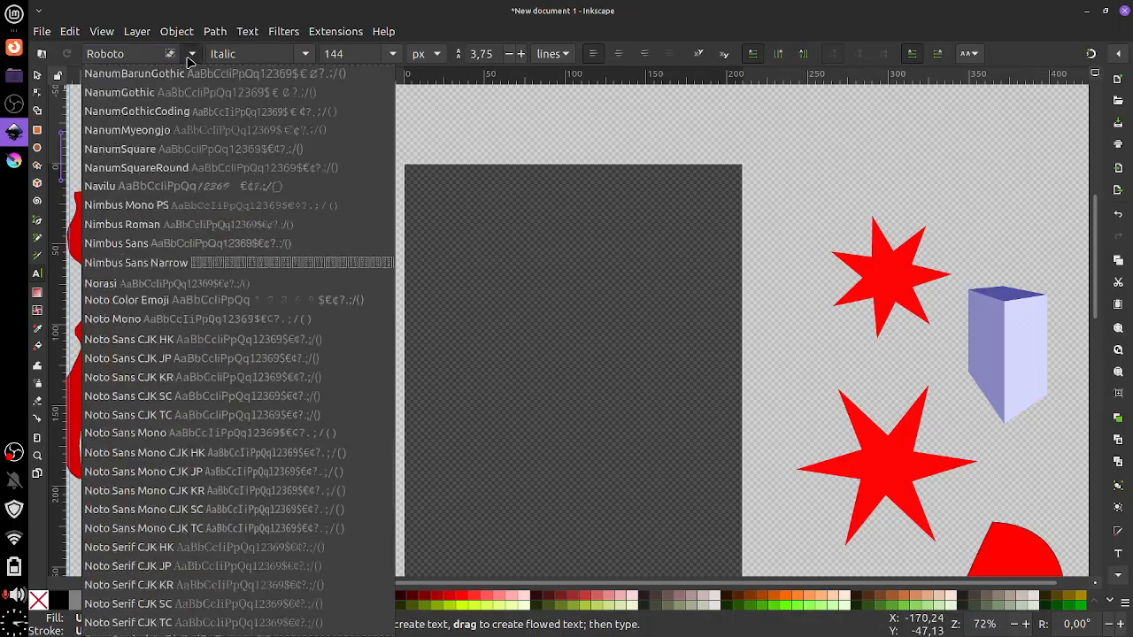
{"action": "scroll", "coordinate": [184, 99], "scroll_direction": "down", "scroll_amount": 5}
{"action": "scroll", "coordinate": [185, 98], "scroll_direction": "down", "scroll_amount": 4}
{"action": "scroll", "coordinate": [188, 94], "scroll_direction": "up", "scroll_amount": 20}
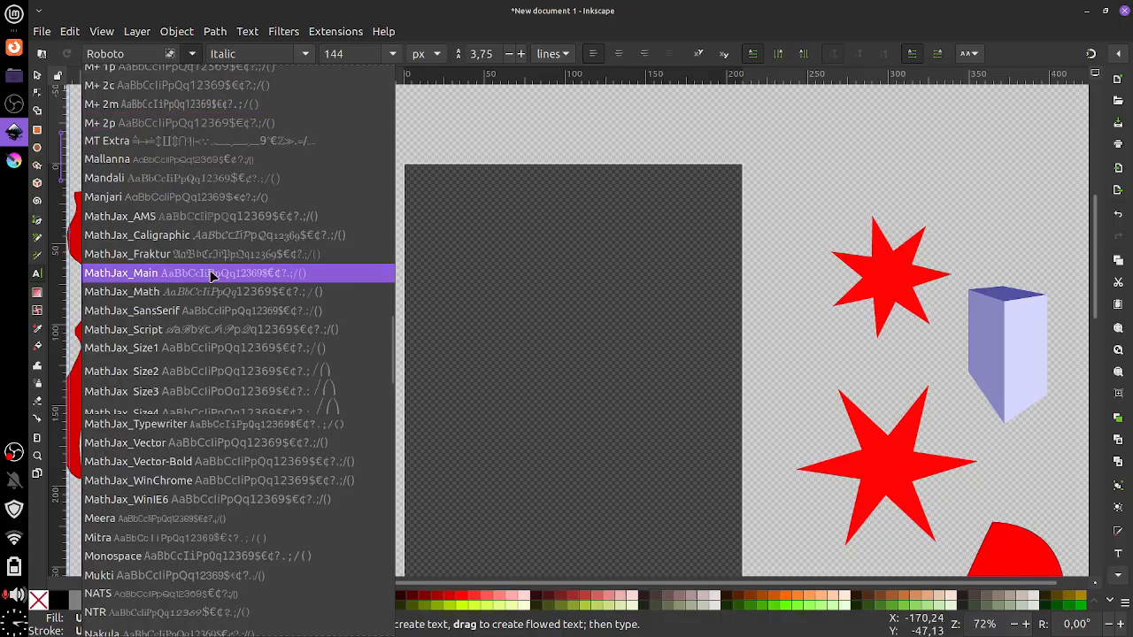
{"action": "scroll", "coordinate": [213, 270], "scroll_direction": "down", "scroll_amount": 20}
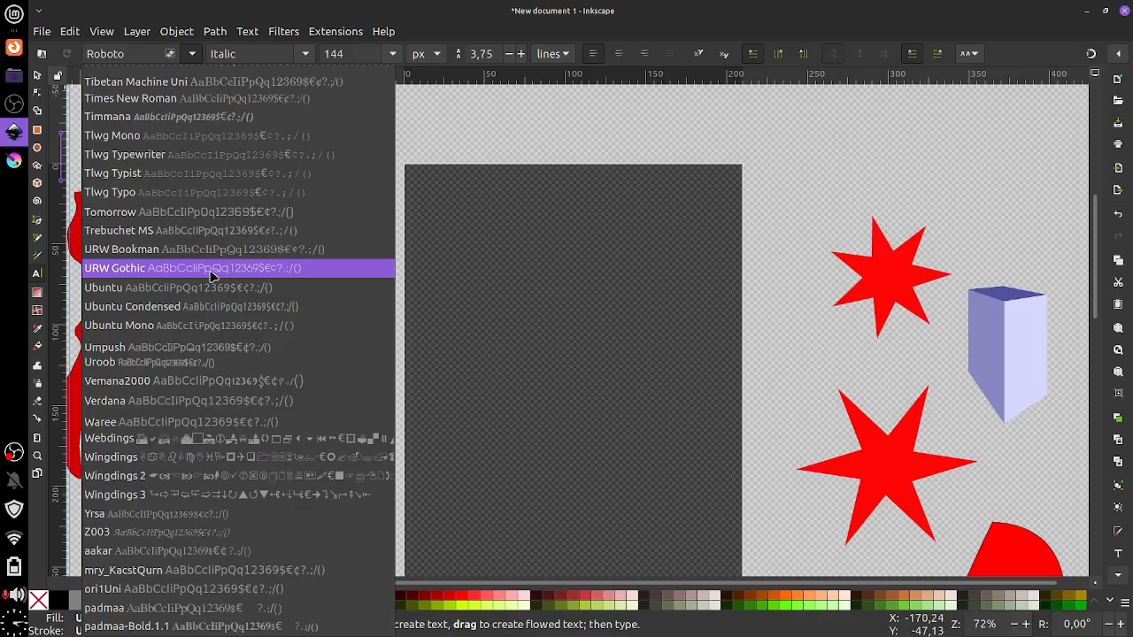
{"action": "left_click", "coordinate": [481, 134]}
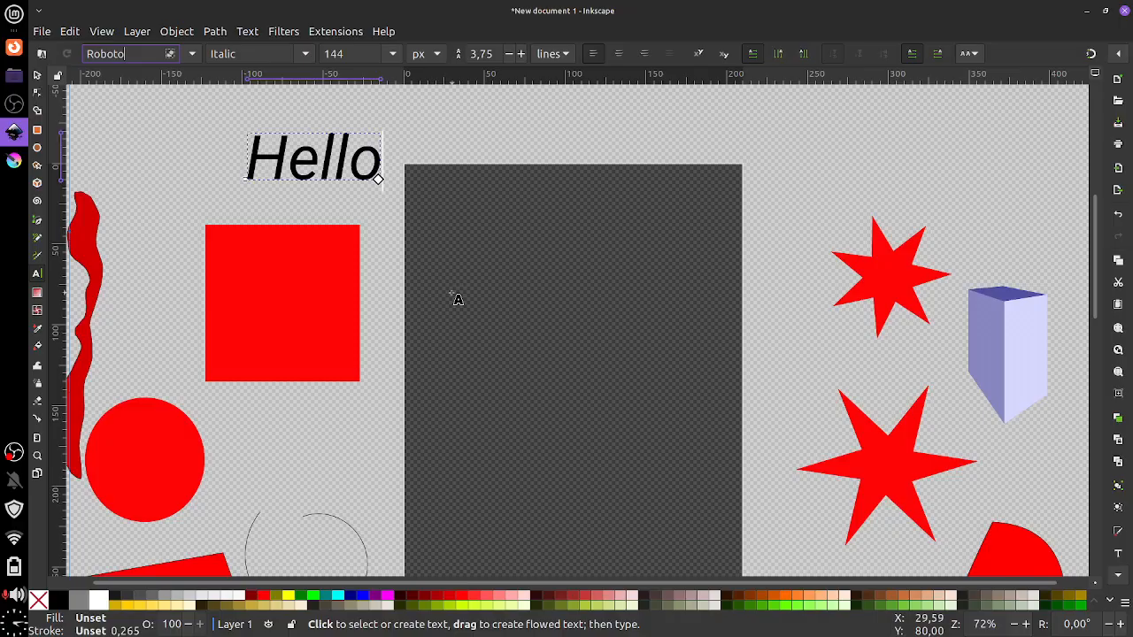
{"action": "left_click_drag", "start_coordinate": [478, 279], "coordinate": [599, 282]}
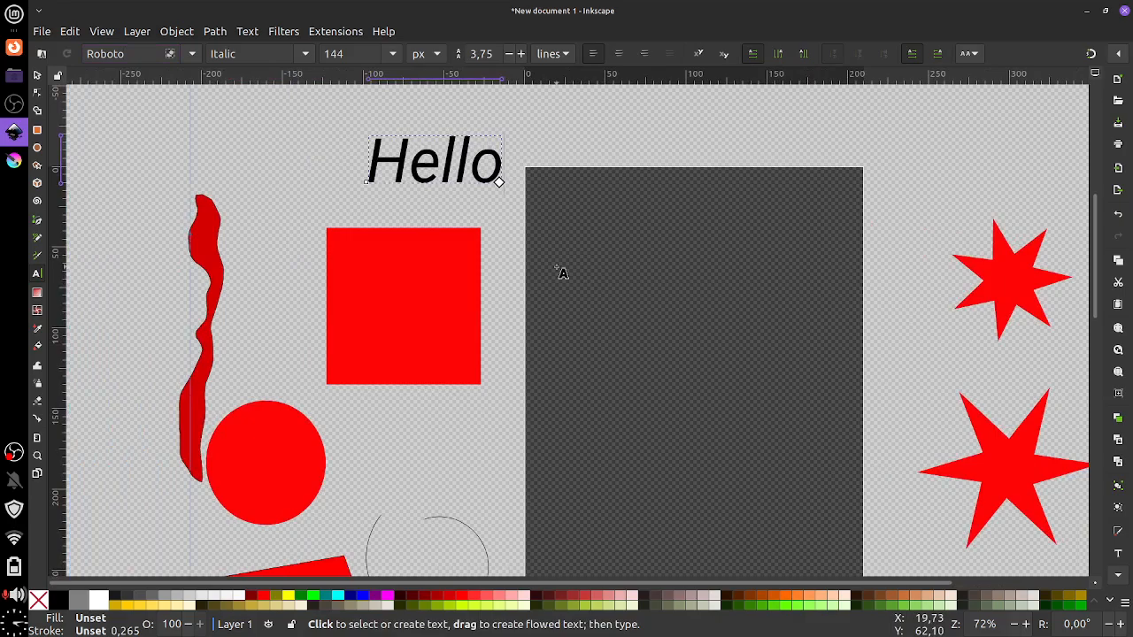
{"action": "scroll", "coordinate": [513, 271], "scroll_direction": "right", "scroll_amount": 3}
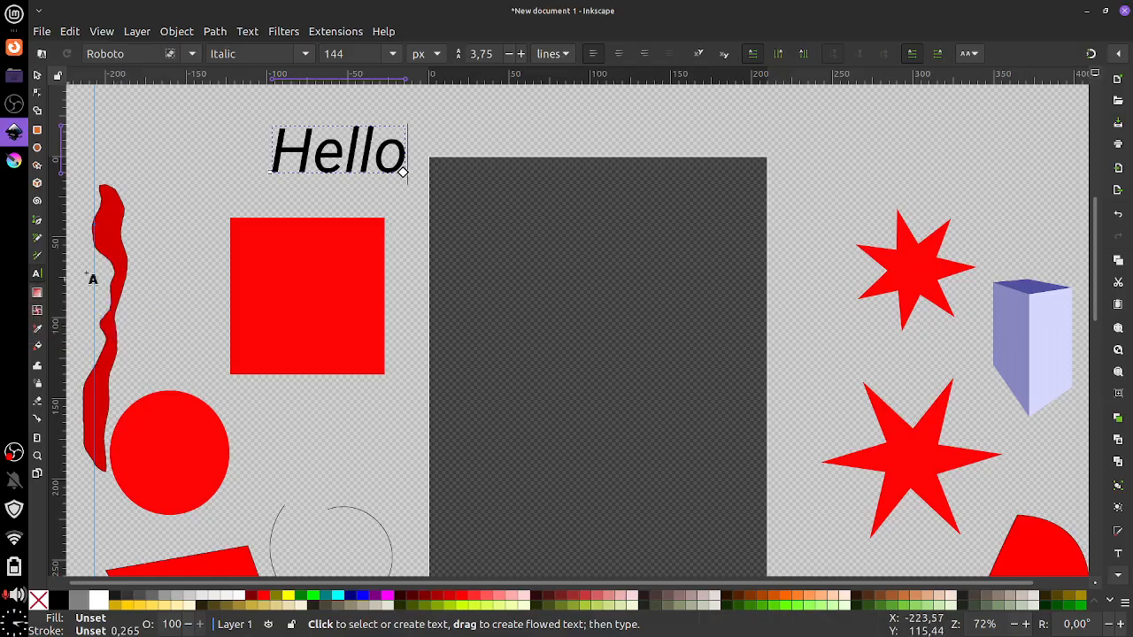
Give the red square a left-to-right gradient and select its end stop, stop28
{"action": "left_click", "coordinate": [37, 75]}
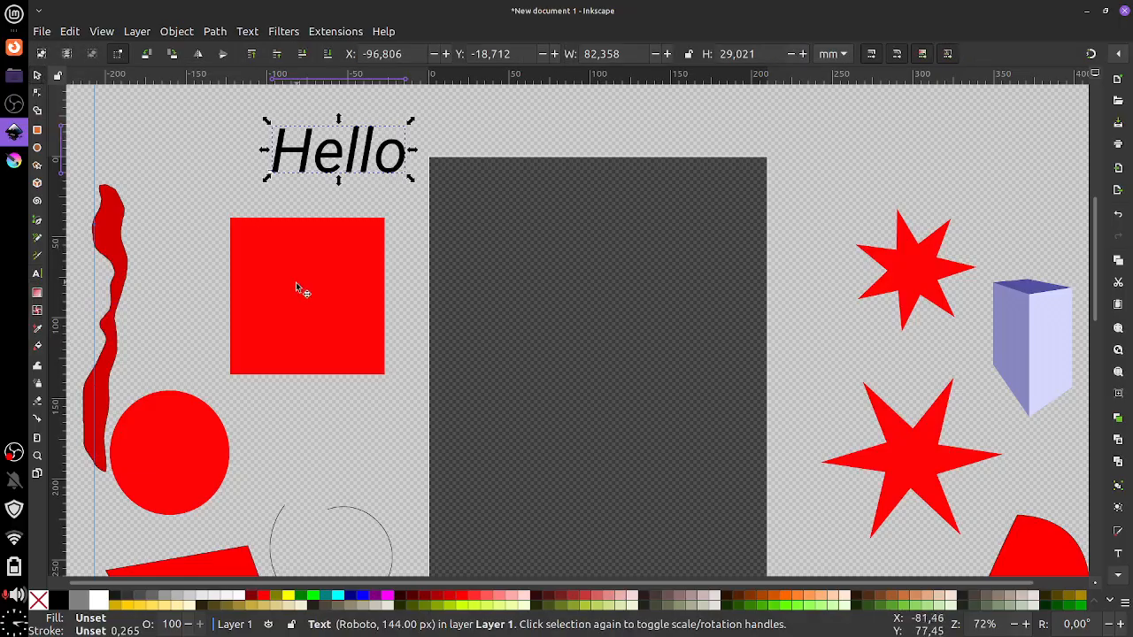
{"action": "left_click", "coordinate": [295, 282]}
{"action": "left_click", "coordinate": [37, 294]}
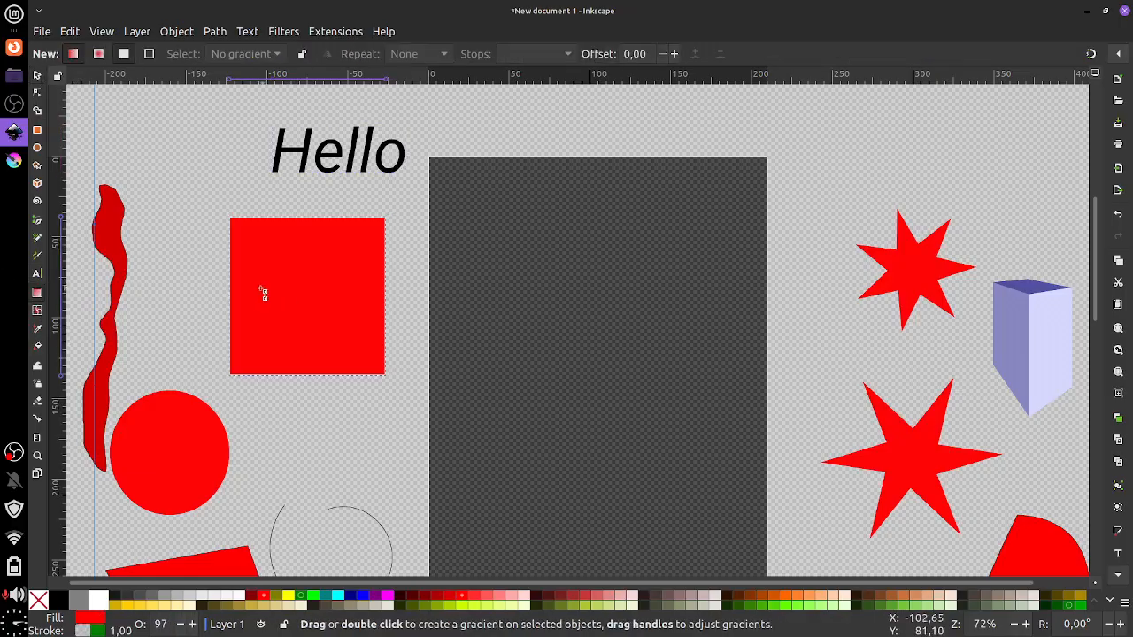
{"action": "left_click_drag", "start_coordinate": [256, 295], "coordinate": [229, 296]}
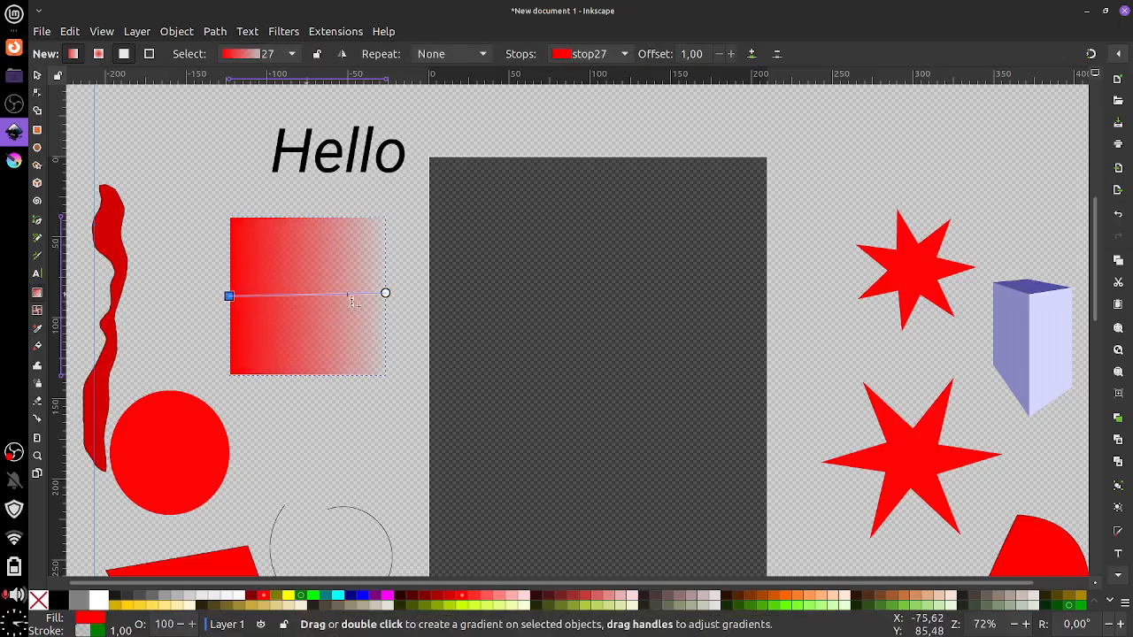
{"action": "mouse_move", "coordinate": [384, 293]}
{"action": "left_mouse_down"}
{"action": "mouse_move", "coordinate": [372, 291]}
{"action": "mouse_move", "coordinate": [387, 293]}
{"action": "left_mouse_up"}
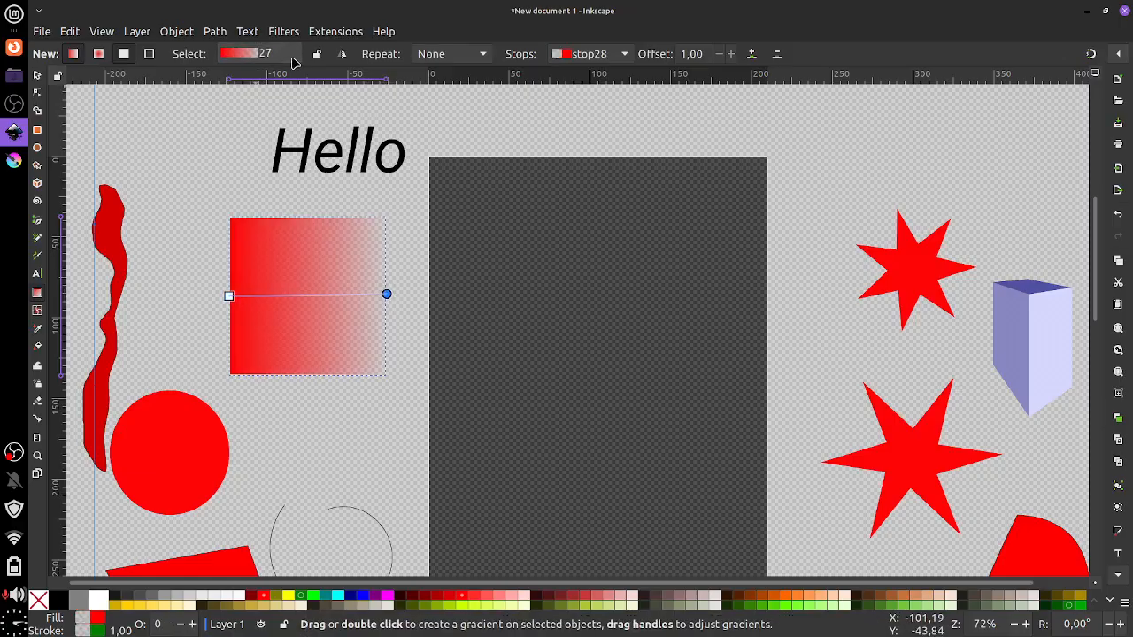
{"action": "left_click", "coordinate": [586, 55]}
{"action": "left_click", "coordinate": [607, 33]}
{"action": "left_click", "coordinate": [600, 55]}
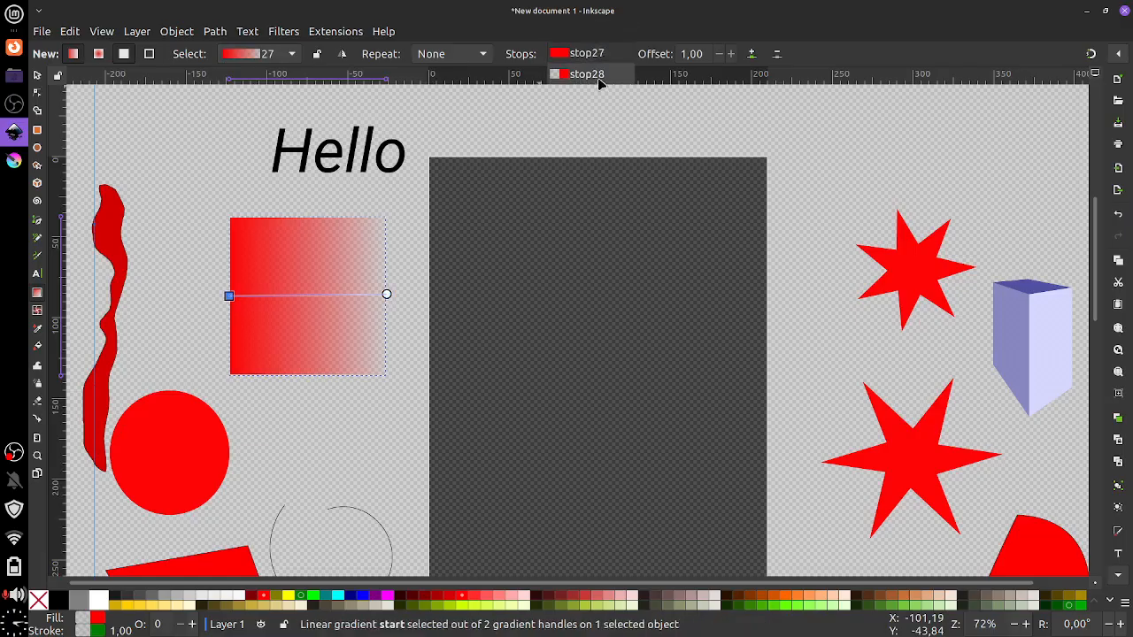
{"action": "left_click", "coordinate": [596, 74]}
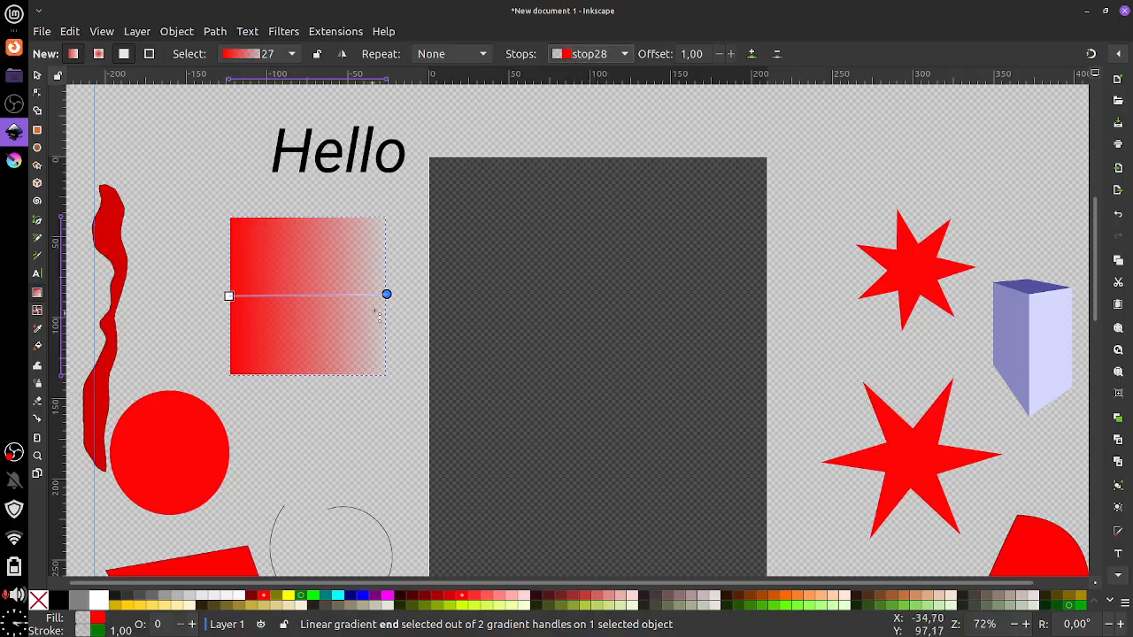
Make the gradient's end colour yellow and stretch it corner to corner
{"action": "mouse_move", "coordinate": [387, 294]}
{"action": "left_mouse_down"}
{"action": "mouse_move", "coordinate": [388, 284]}
{"action": "mouse_move", "coordinate": [386, 299]}
{"action": "left_mouse_up"}
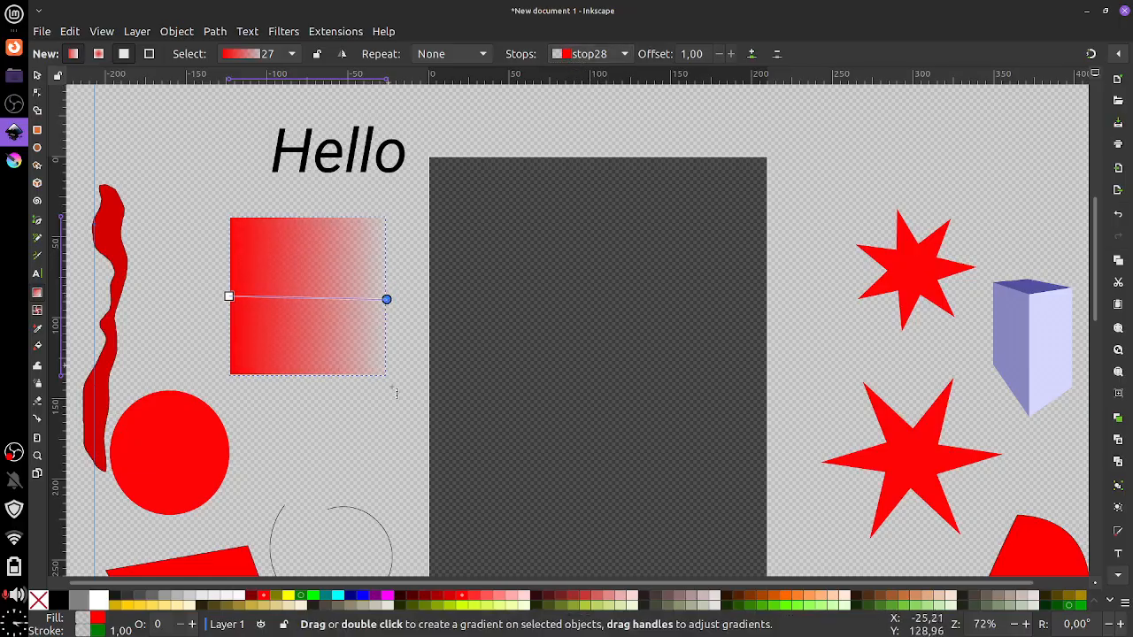
{"action": "left_click", "coordinate": [527, 597]}
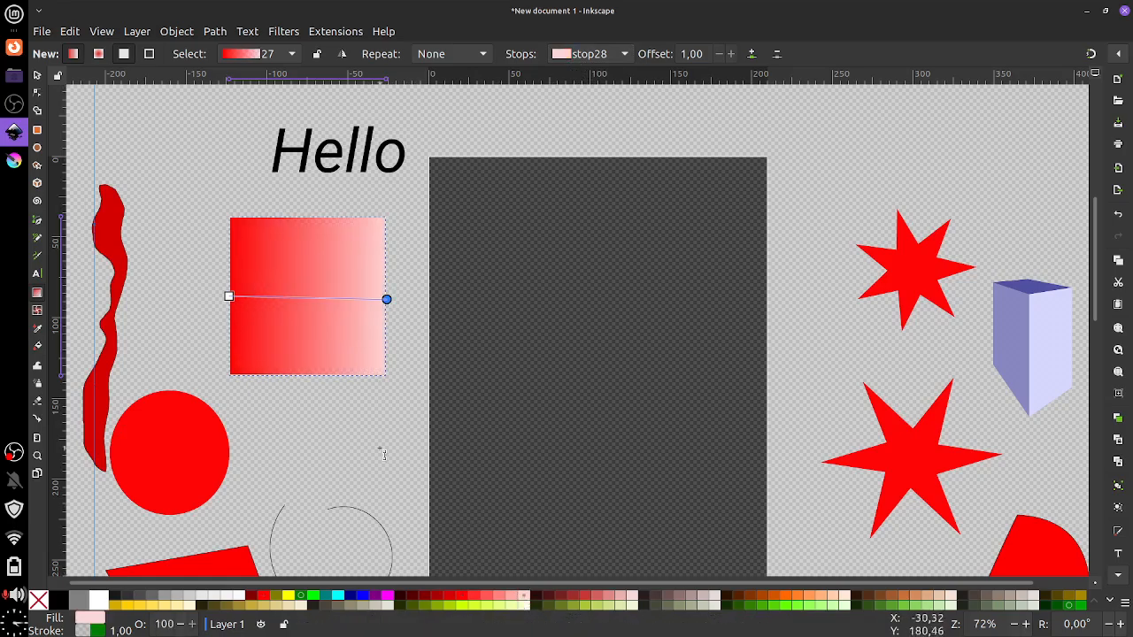
{"action": "left_click", "coordinate": [290, 601]}
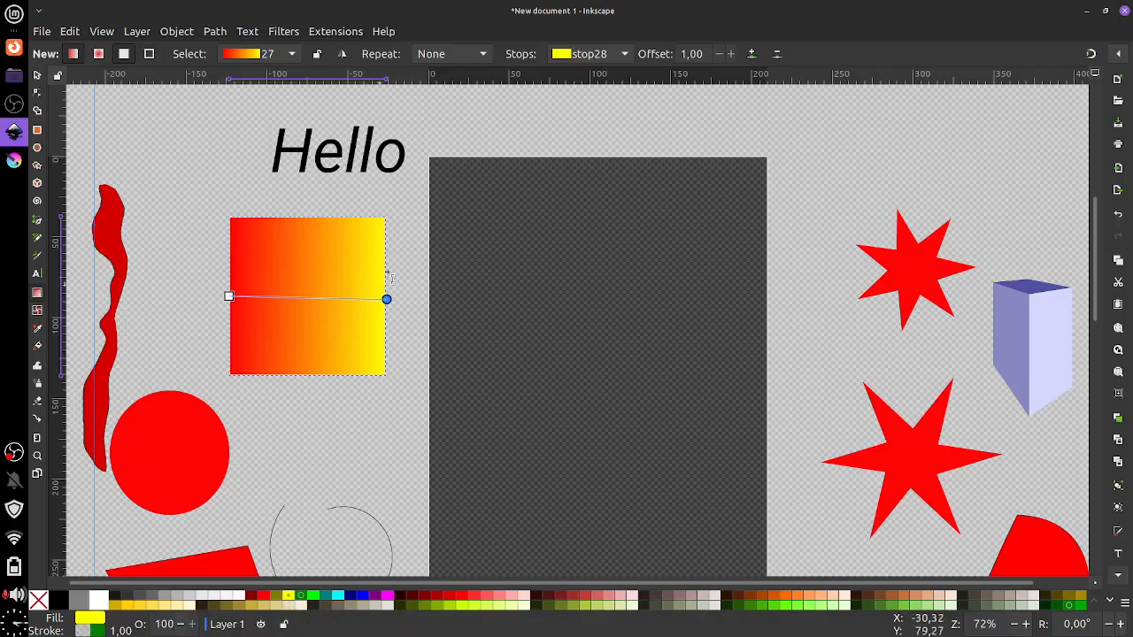
{"action": "left_click_drag", "start_coordinate": [381, 299], "coordinate": [359, 223]}
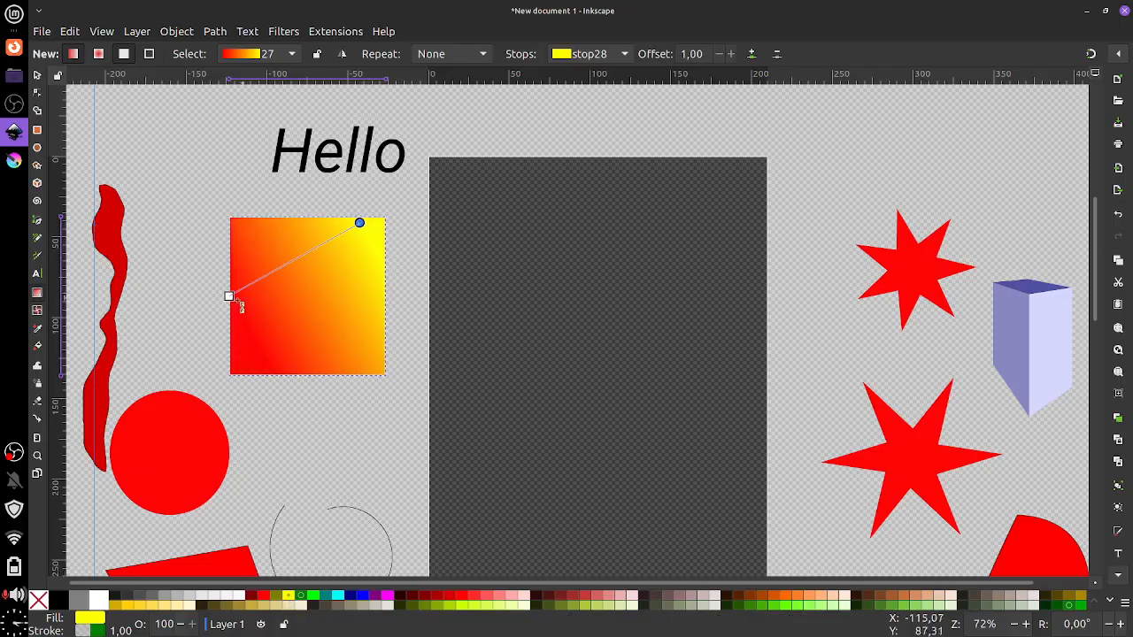
{"action": "left_click_drag", "start_coordinate": [229, 297], "coordinate": [229, 376]}
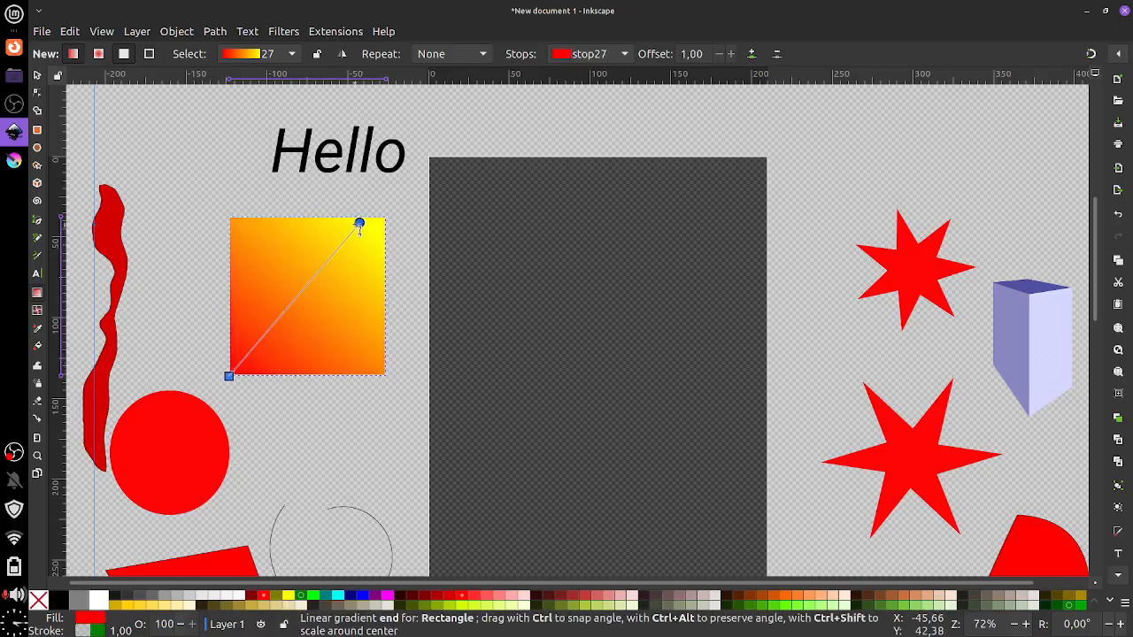
{"action": "left_click_drag", "start_coordinate": [359, 223], "coordinate": [387, 222]}
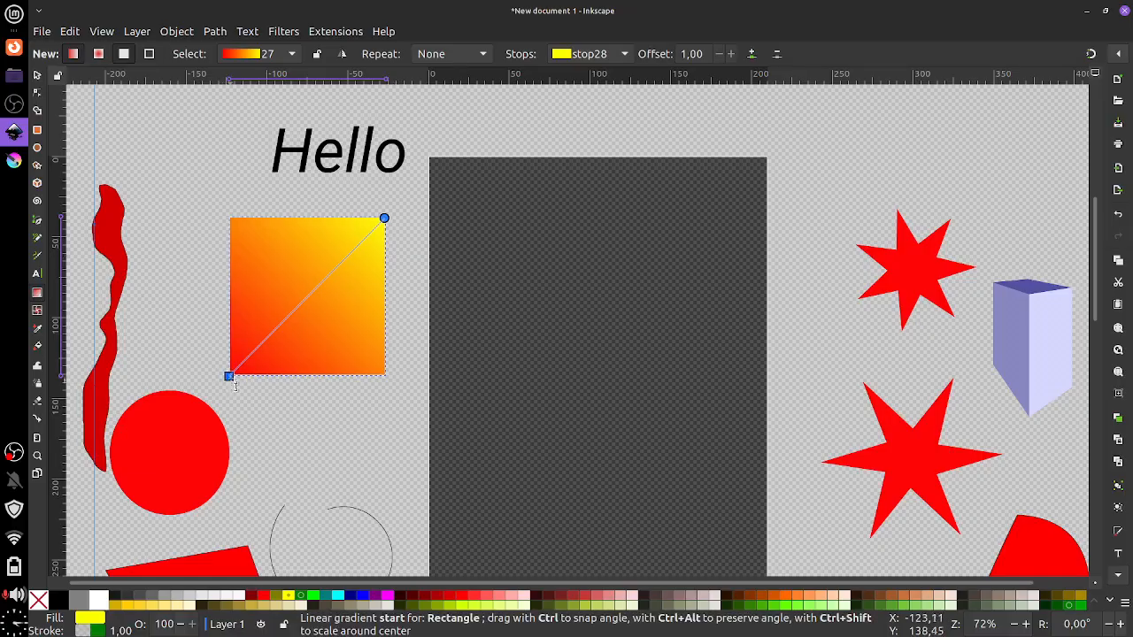
Redraw the red-to-yellow gradient to run vertically from bottom edge to top edge
{"action": "left_click_drag", "start_coordinate": [231, 377], "coordinate": [354, 251]}
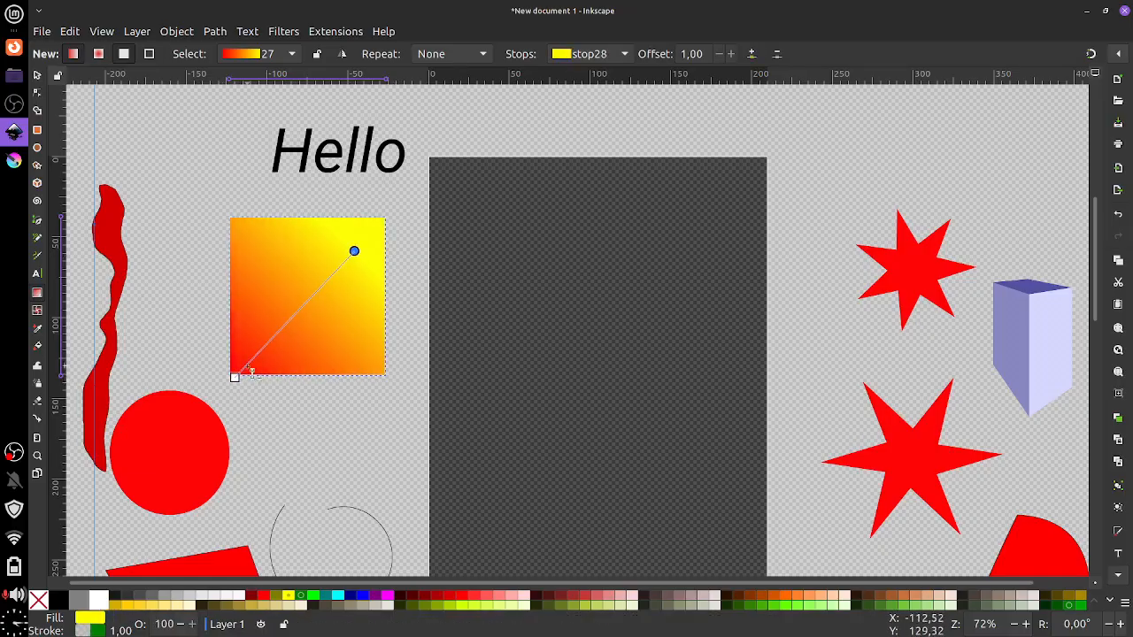
{"action": "left_click_drag", "start_coordinate": [234, 379], "coordinate": [308, 375]}
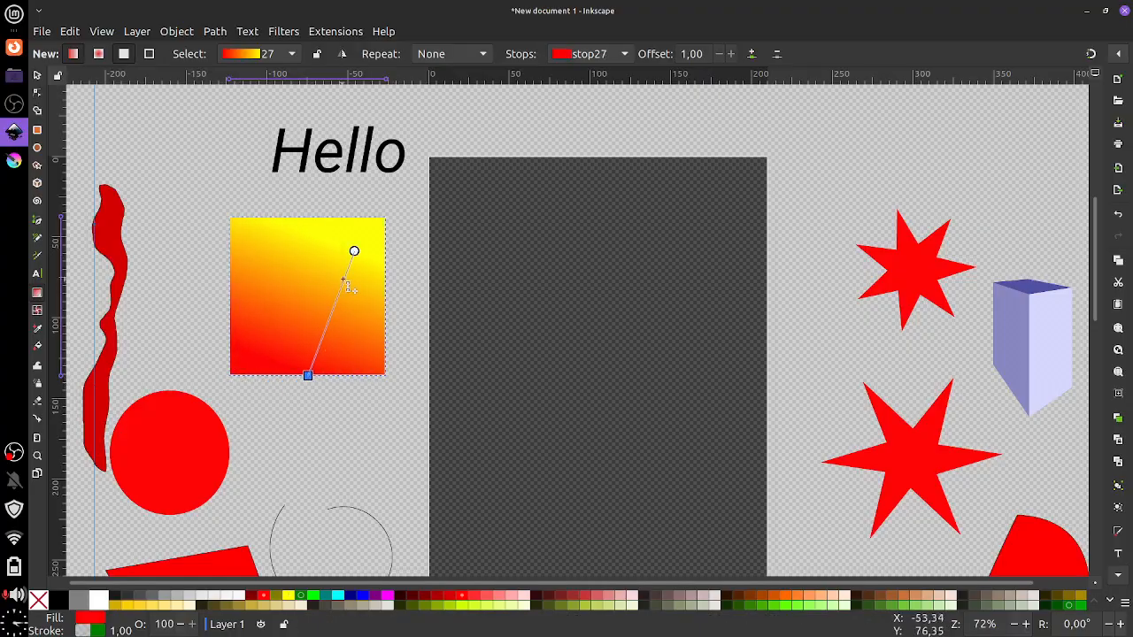
{"action": "left_click_drag", "start_coordinate": [358, 255], "coordinate": [312, 224]}
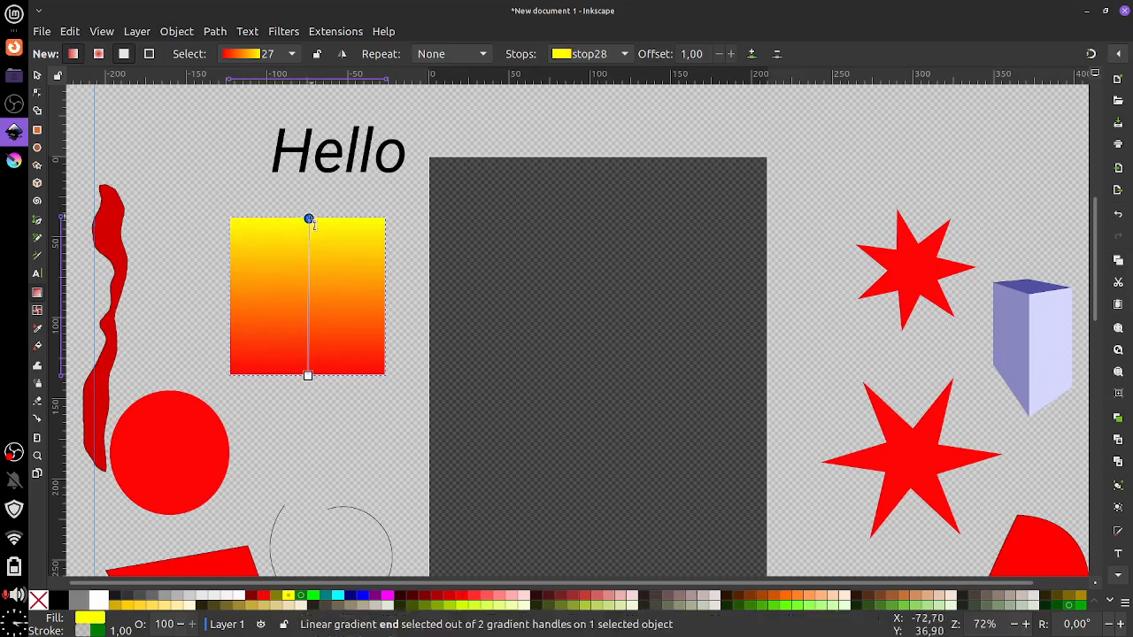
{"action": "left_click_drag", "start_coordinate": [277, 254], "coordinate": [300, 217]}
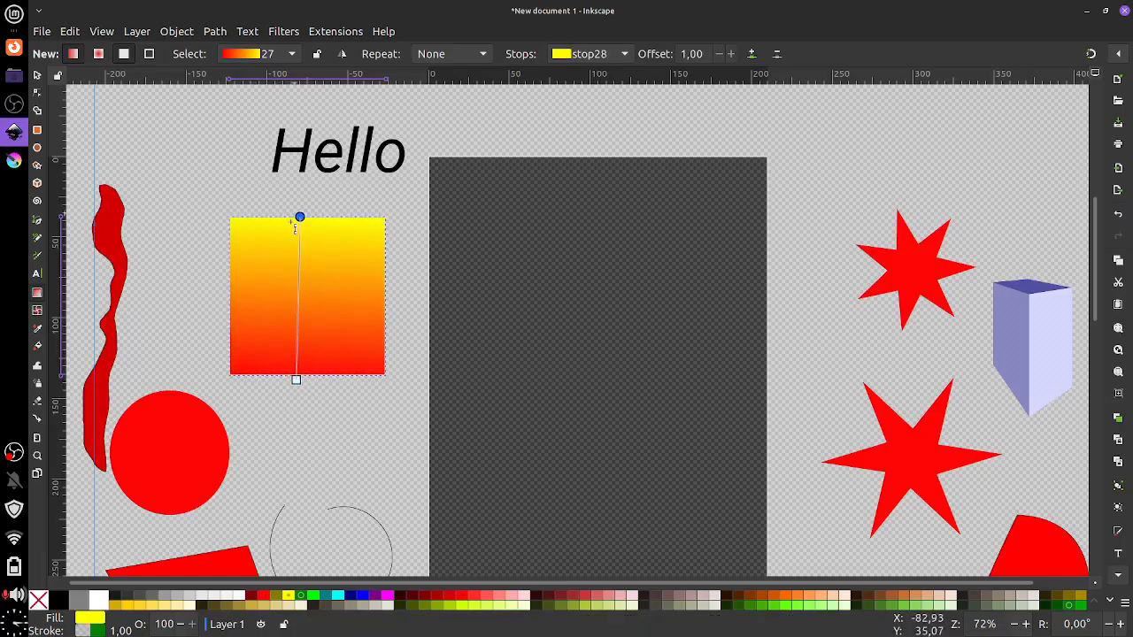
{"action": "left_click_drag", "start_coordinate": [295, 381], "coordinate": [298, 378]}
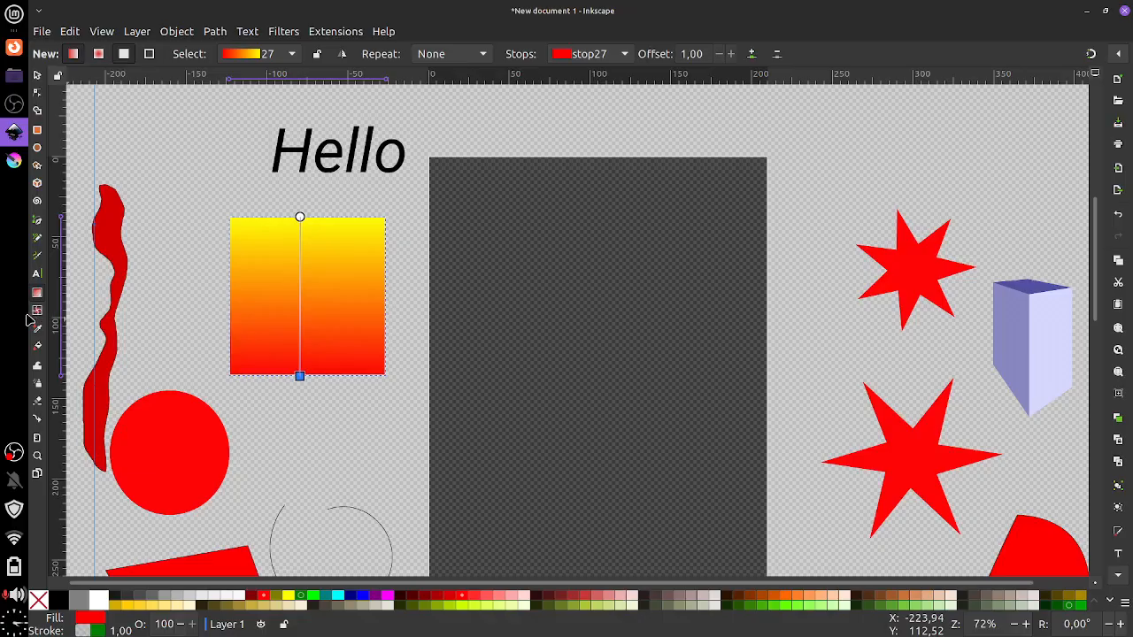
Replace the square's gradient with a one-patch white-and-red mesh gradient
{"action": "left_click", "coordinate": [36, 77]}
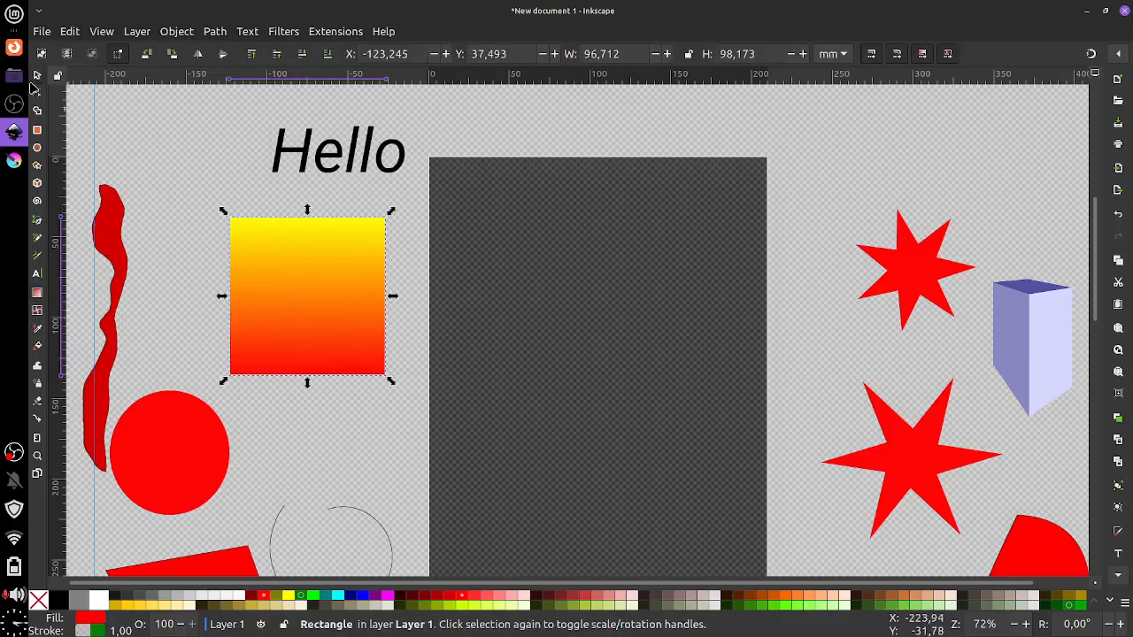
{"action": "left_click", "coordinate": [37, 312]}
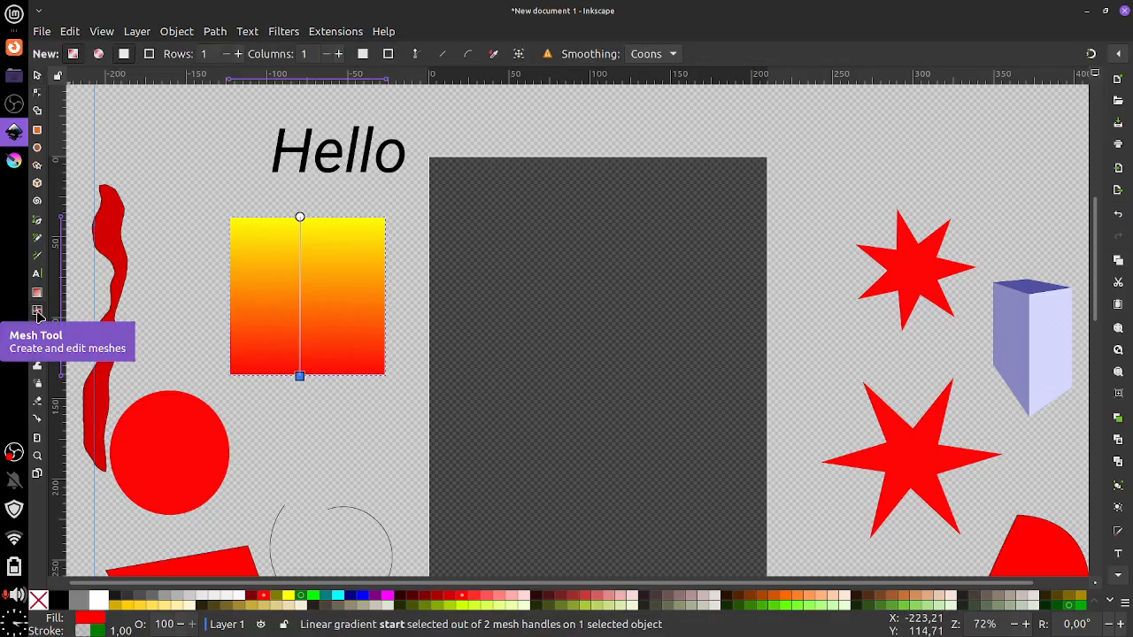
{"action": "double_click", "coordinate": [556, 338]}
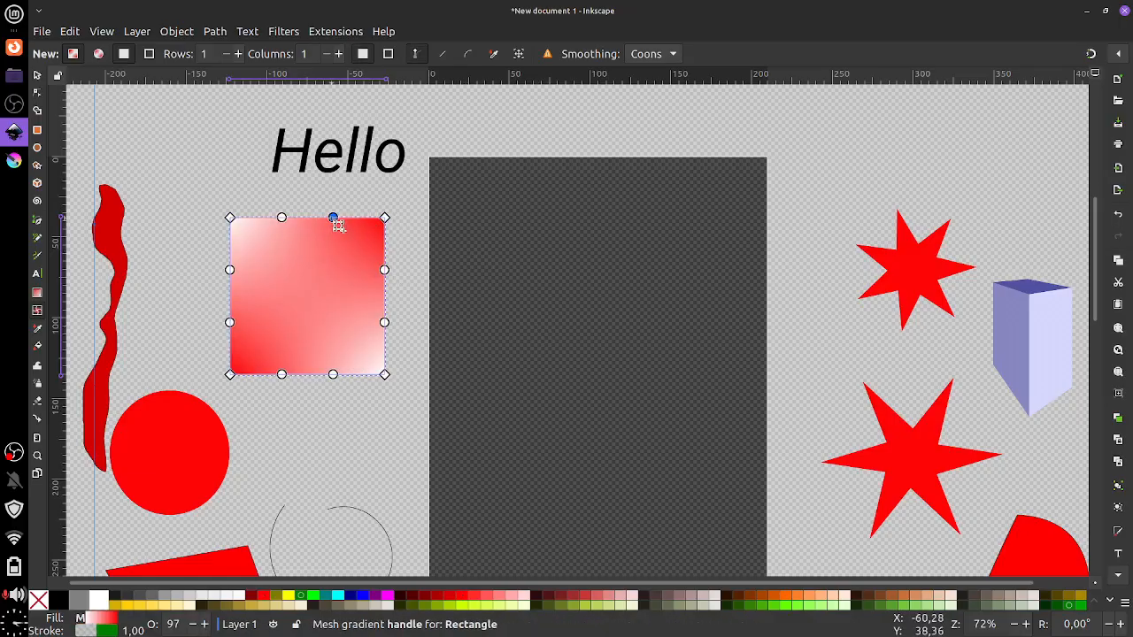
{"action": "left_click_drag", "start_coordinate": [336, 222], "coordinate": [249, 277]}
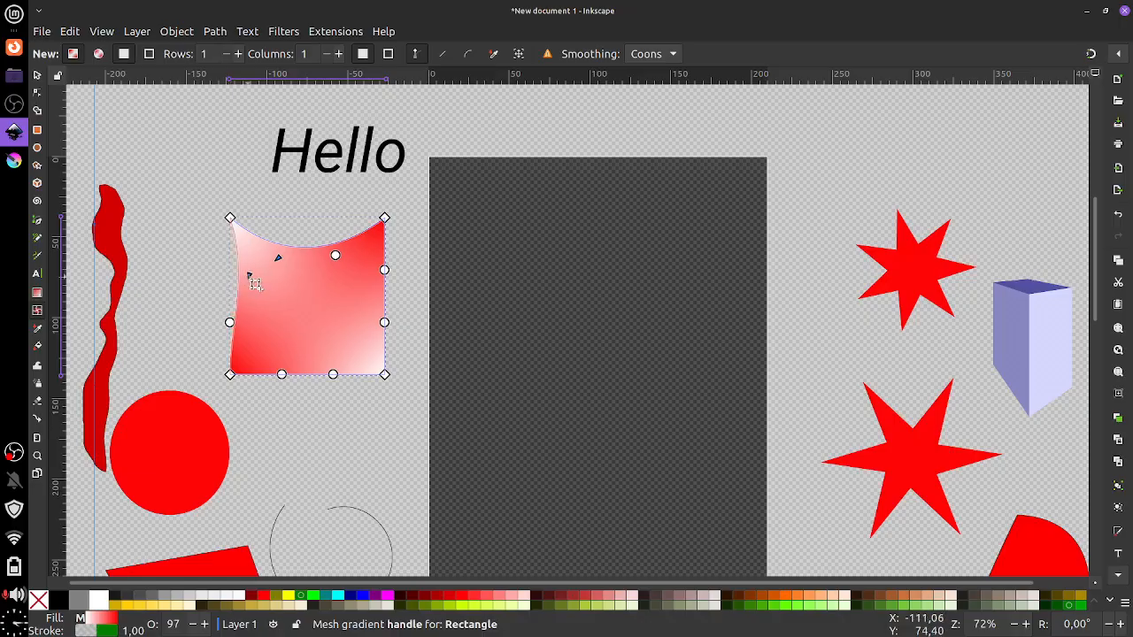
{"action": "left_click_drag", "start_coordinate": [229, 322], "coordinate": [255, 328]}
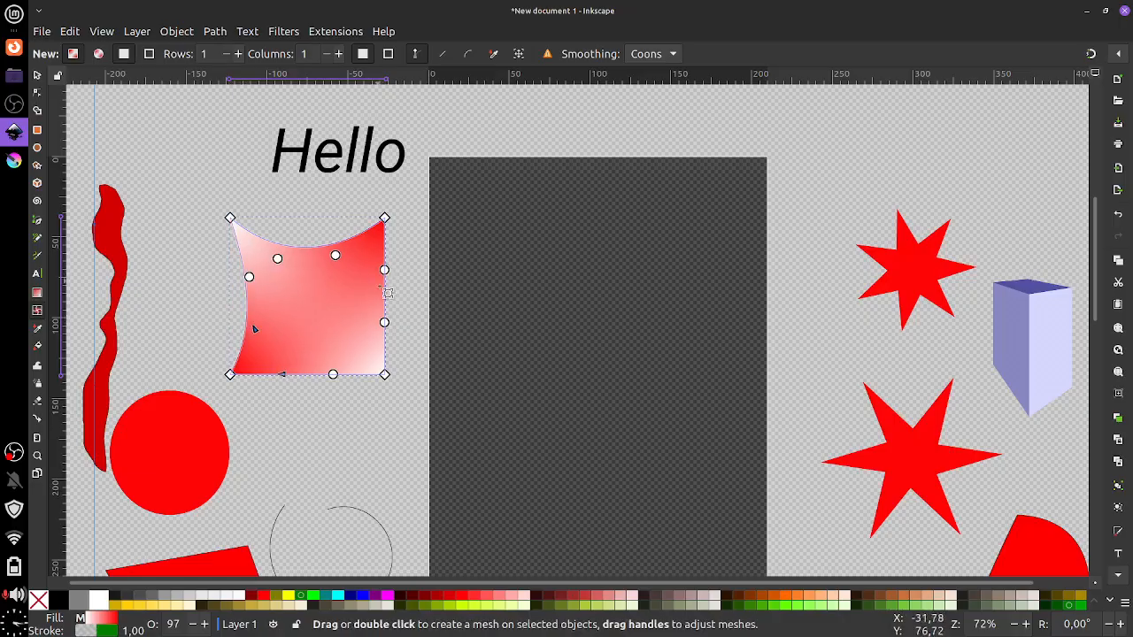
{"action": "key", "text": "ctrl+z"}
{"action": "key", "text": "ctrl+z"}
{"action": "key", "text": "ctrl+z"}
{"action": "key", "text": "ctrl+z"}
{"action": "key", "text": "ctrl+z"}
{"action": "key", "text": "ctrl+z"}
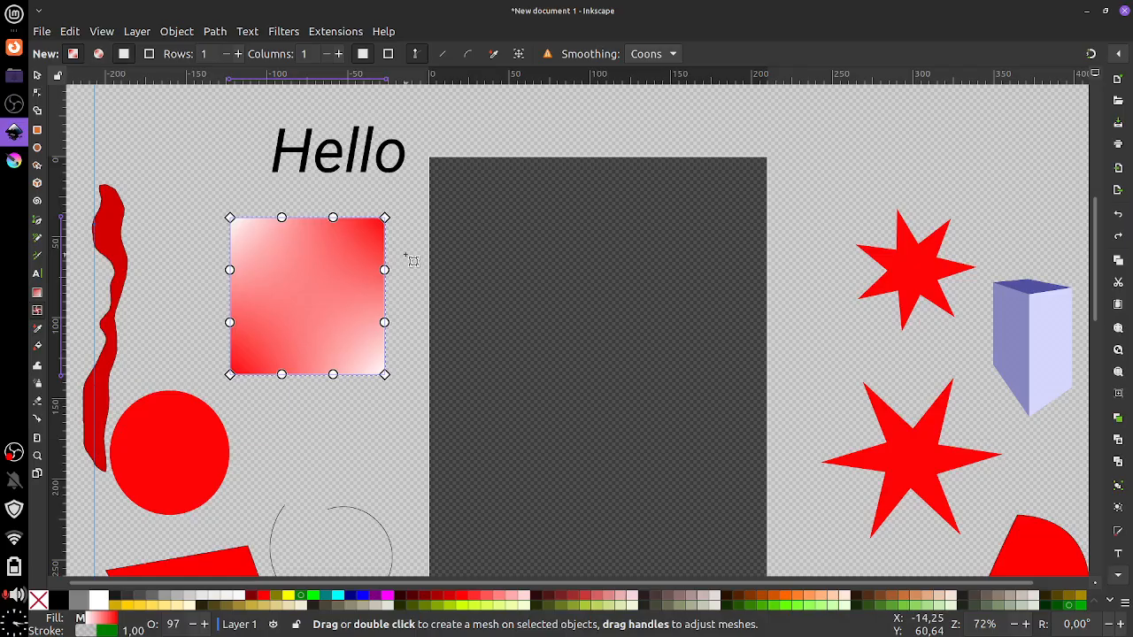
Fill the square with the 3D box's lavender blue using the Dropper, discarding two orange picks
{"action": "left_click", "coordinate": [38, 331]}
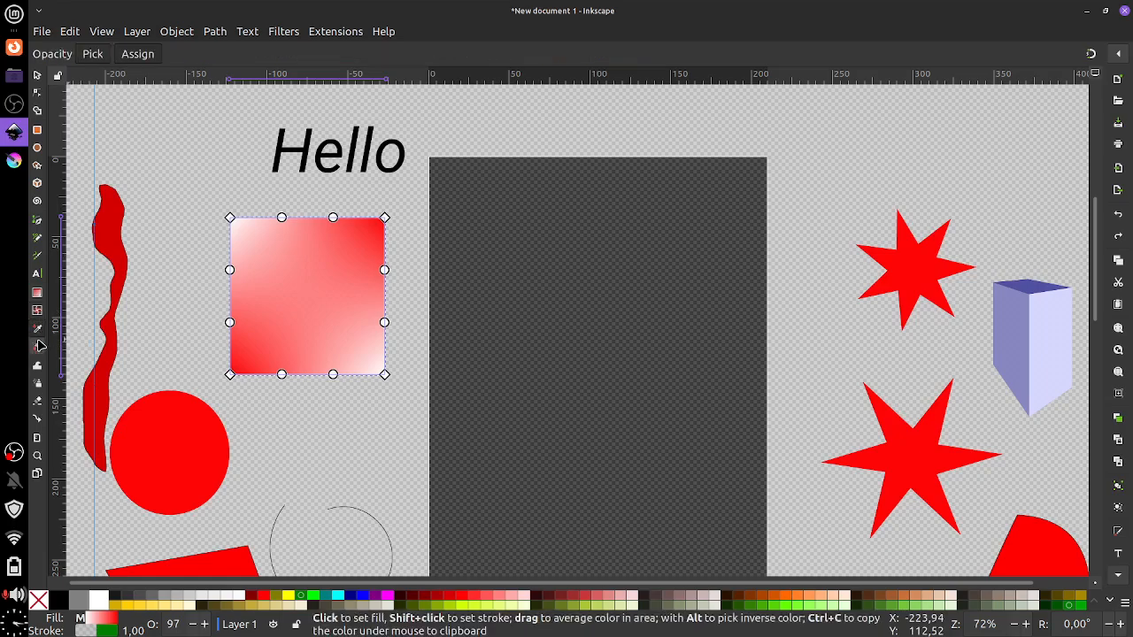
{"action": "left_click", "coordinate": [341, 352]}
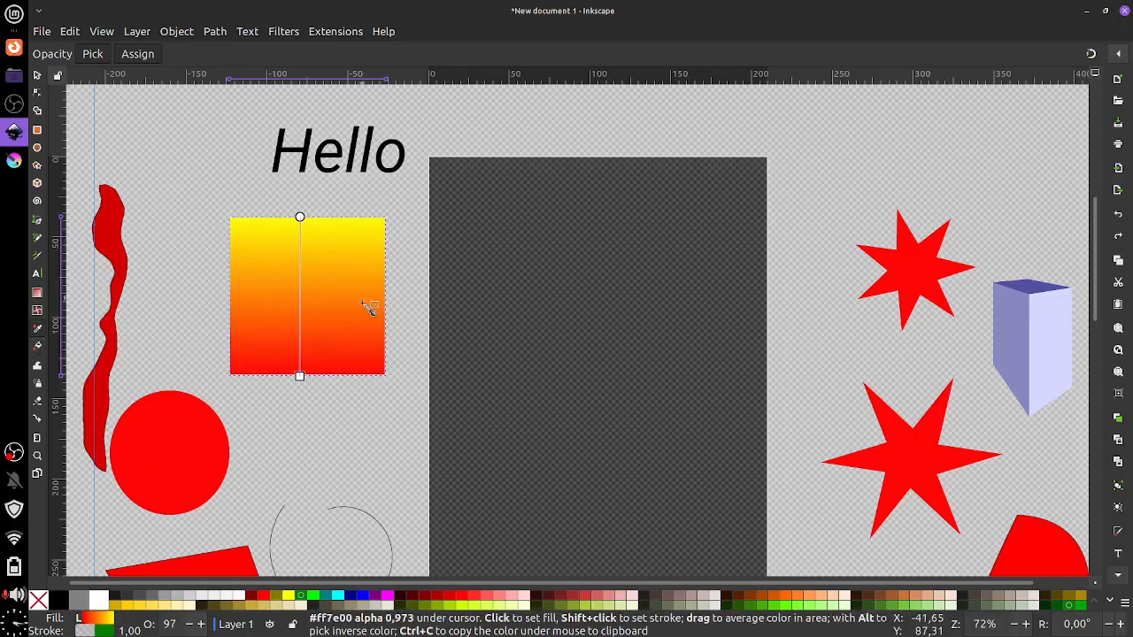
{"action": "left_click", "coordinate": [364, 337]}
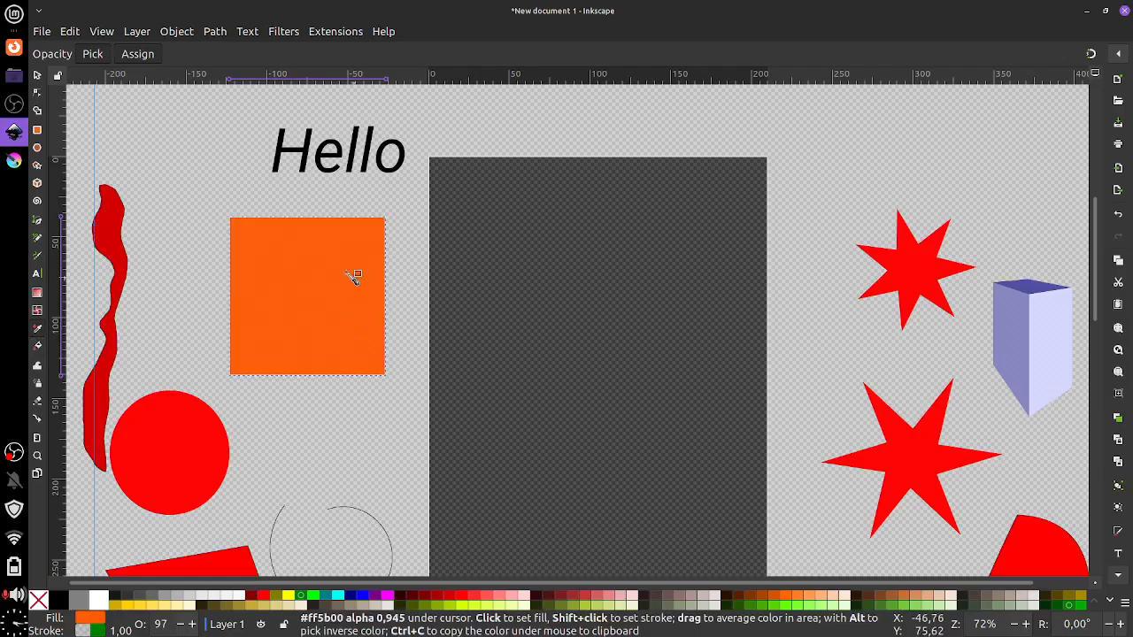
{"action": "key", "text": "ctrl+z"}
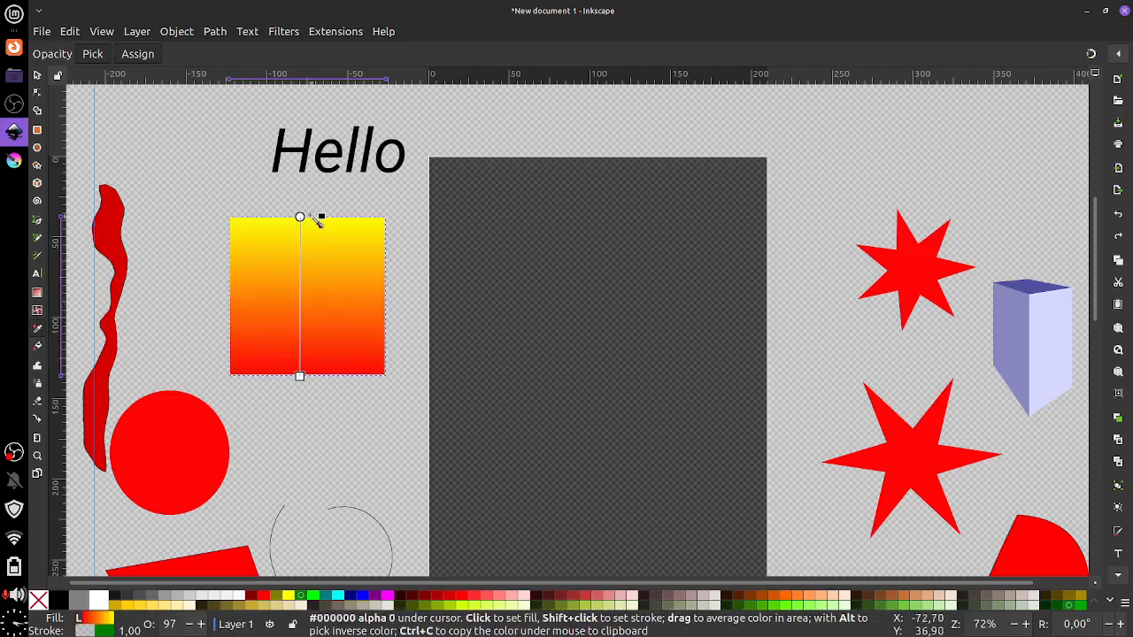
{"action": "left_click", "coordinate": [360, 301]}
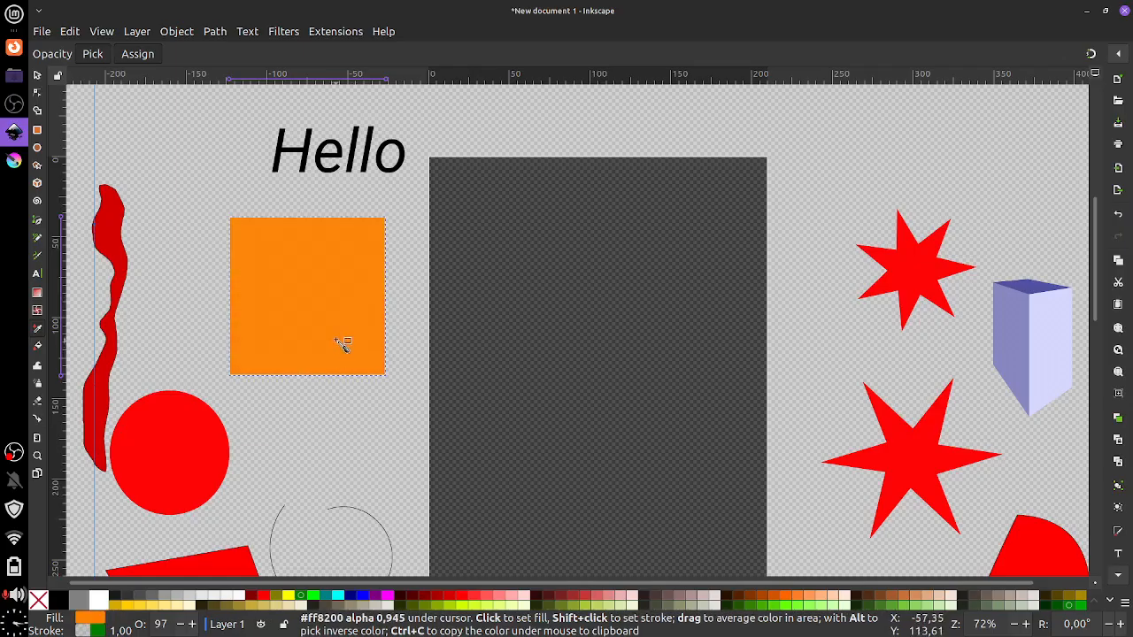
{"action": "key", "text": "ctrl+z"}
{"action": "left_click", "coordinate": [1020, 340]}
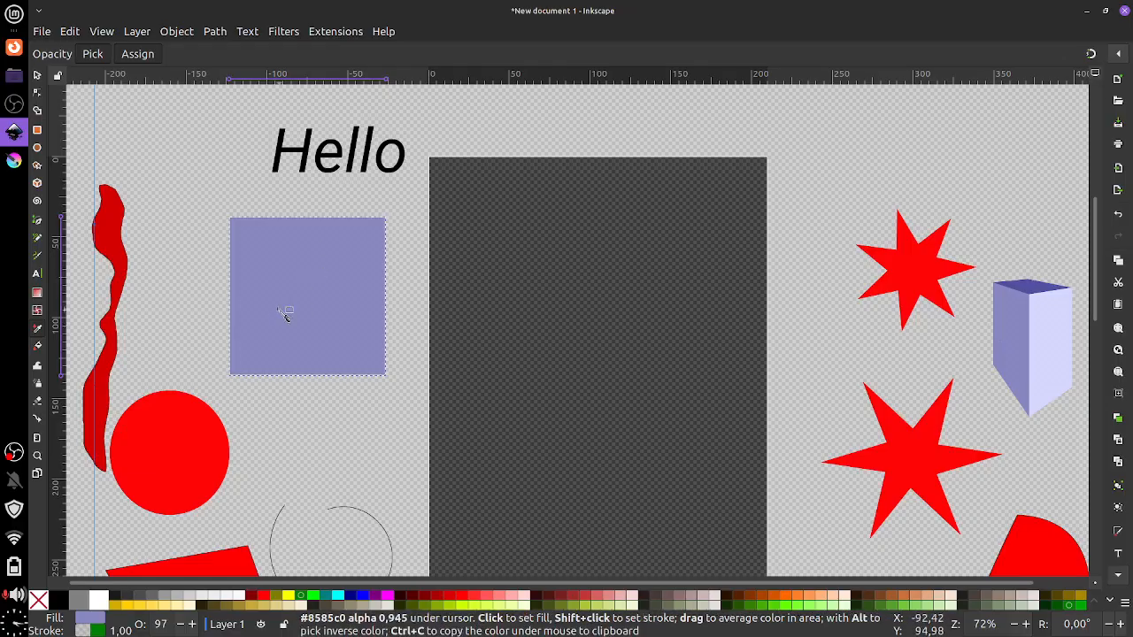
{"action": "left_click", "coordinate": [38, 348]}
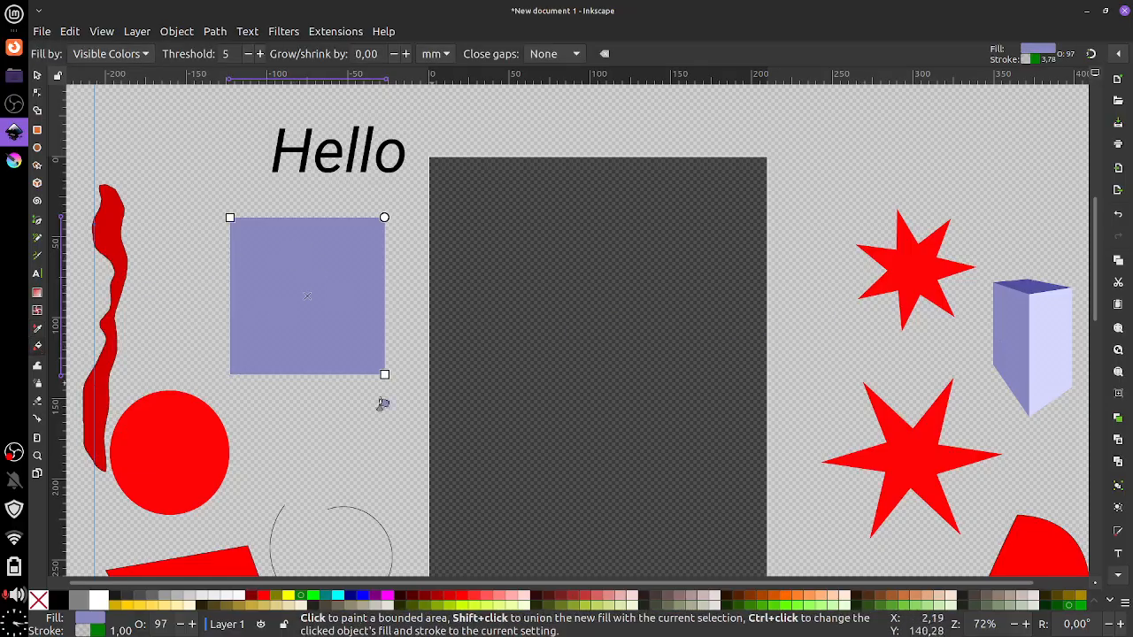
Paint the square, circle, both stars and the cube's left face fuchsia
{"action": "left_click", "coordinate": [389, 598]}
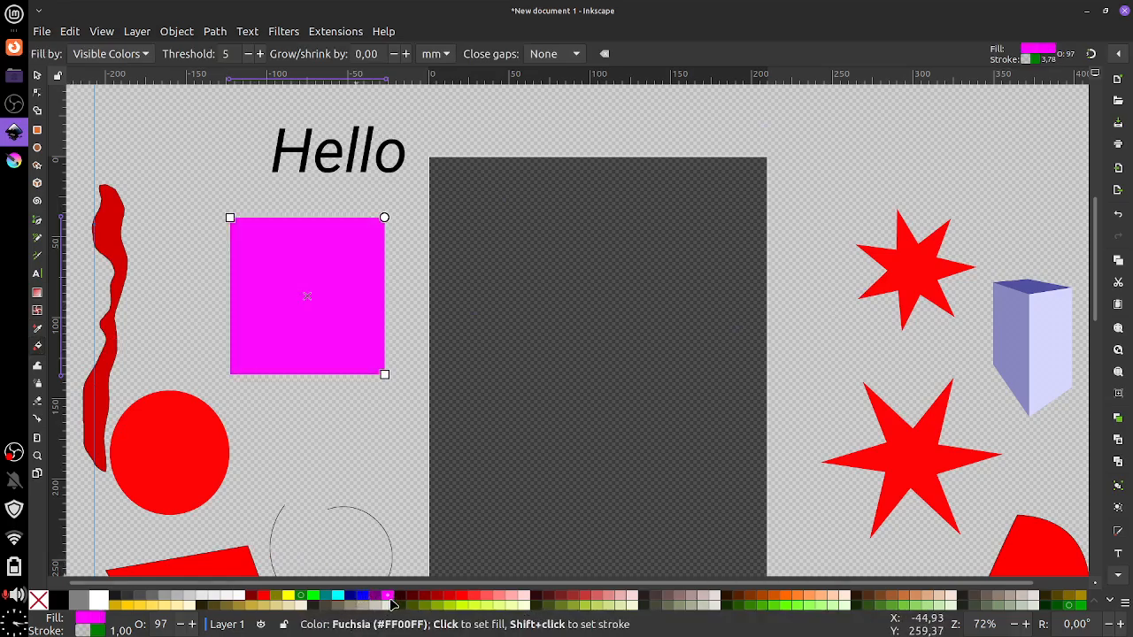
{"action": "left_click", "coordinate": [184, 446]}
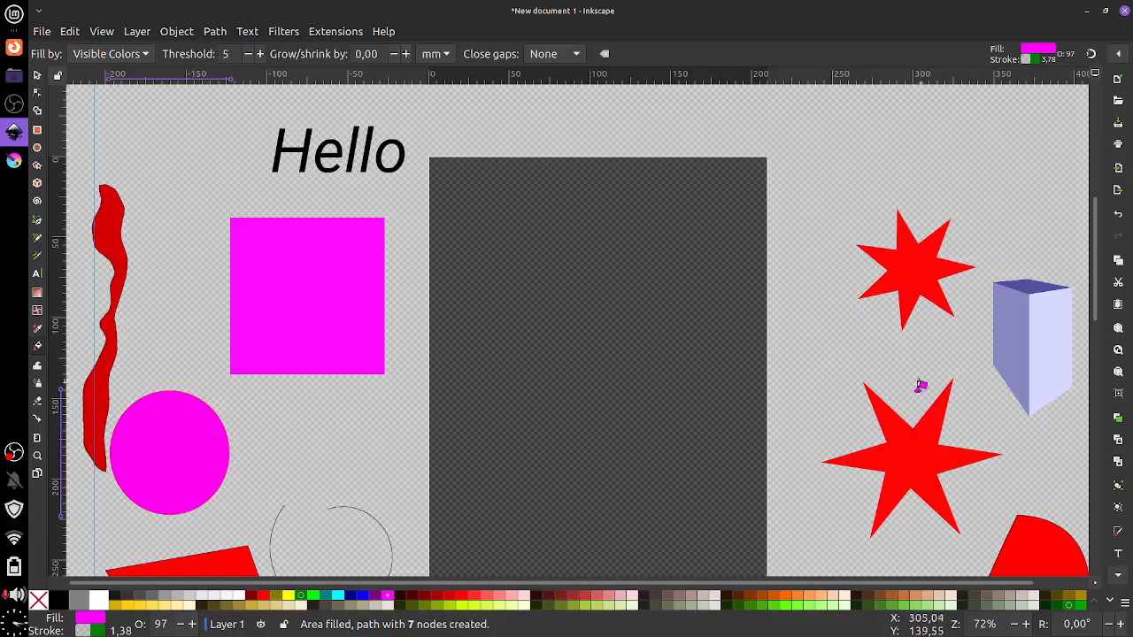
{"action": "left_click", "coordinate": [923, 441]}
{"action": "left_click", "coordinate": [922, 265]}
{"action": "left_click", "coordinate": [1042, 540]}
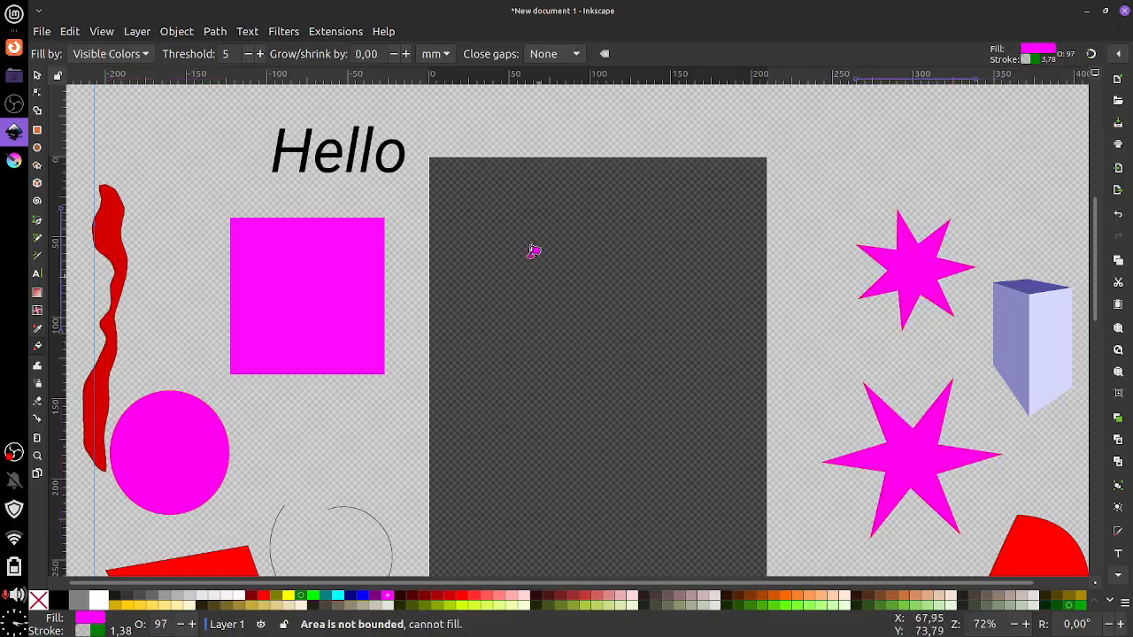
{"action": "left_click", "coordinate": [1044, 551]}
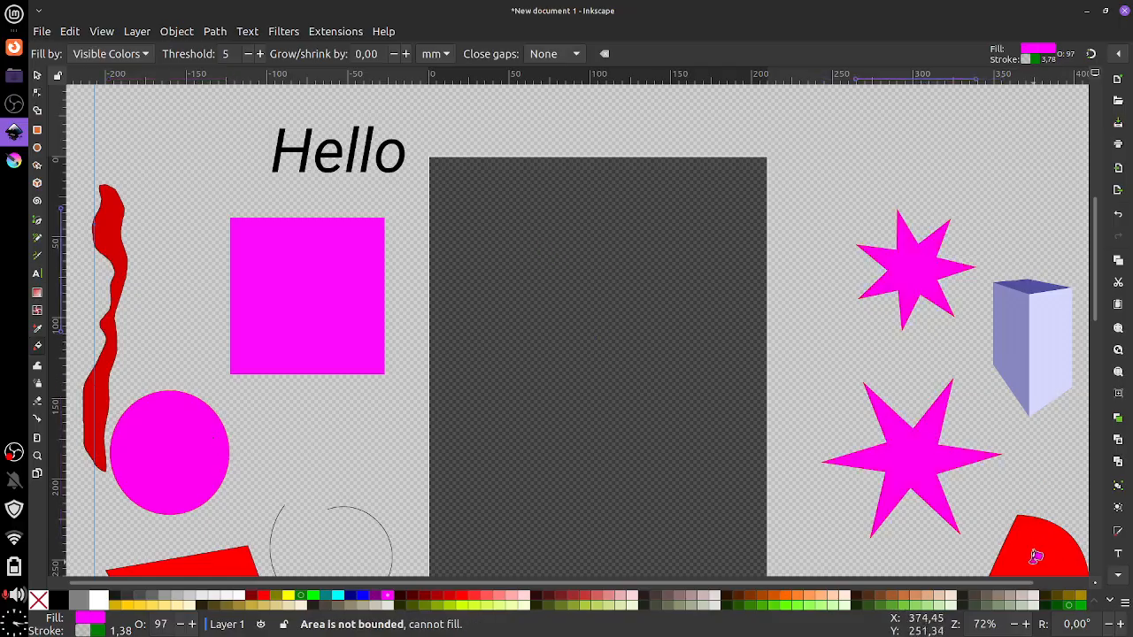
{"action": "left_click", "coordinate": [1006, 360]}
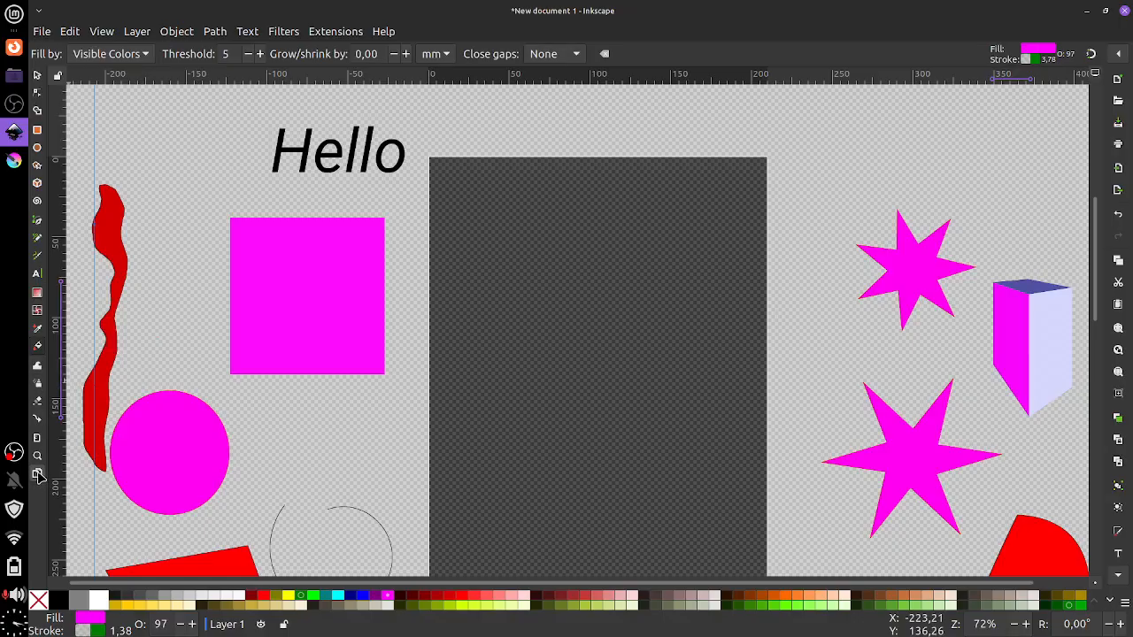
Push the fuchsia square down-left onto the circle with the Tweak tool
{"action": "left_click", "coordinate": [37, 374]}
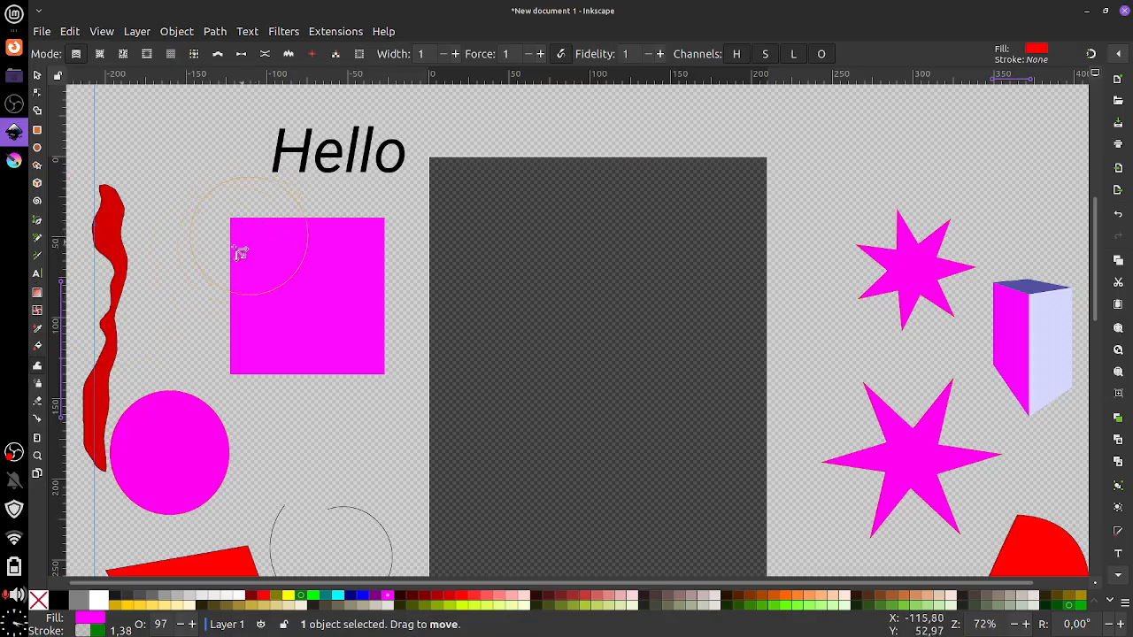
{"action": "left_click", "coordinate": [37, 76]}
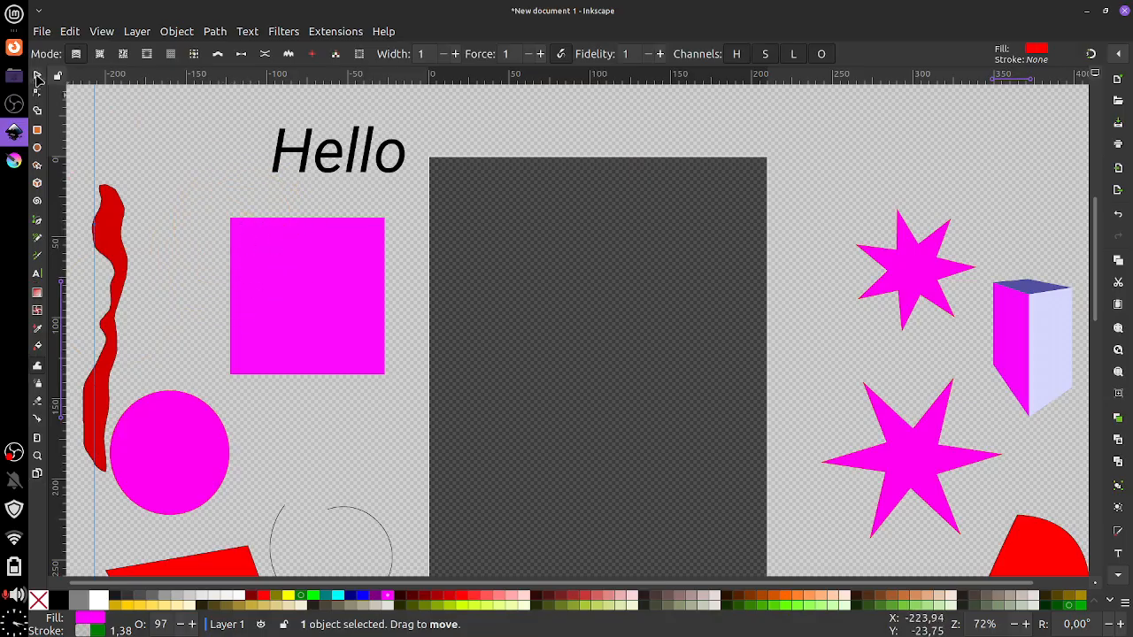
{"action": "left_click", "coordinate": [233, 222]}
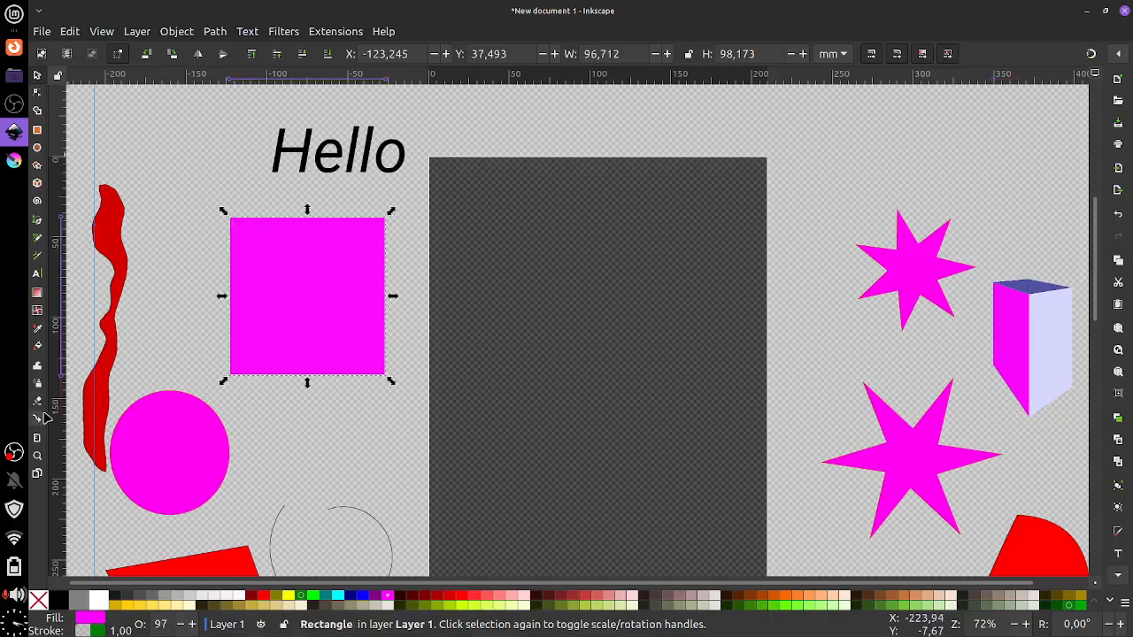
{"action": "left_click", "coordinate": [37, 368]}
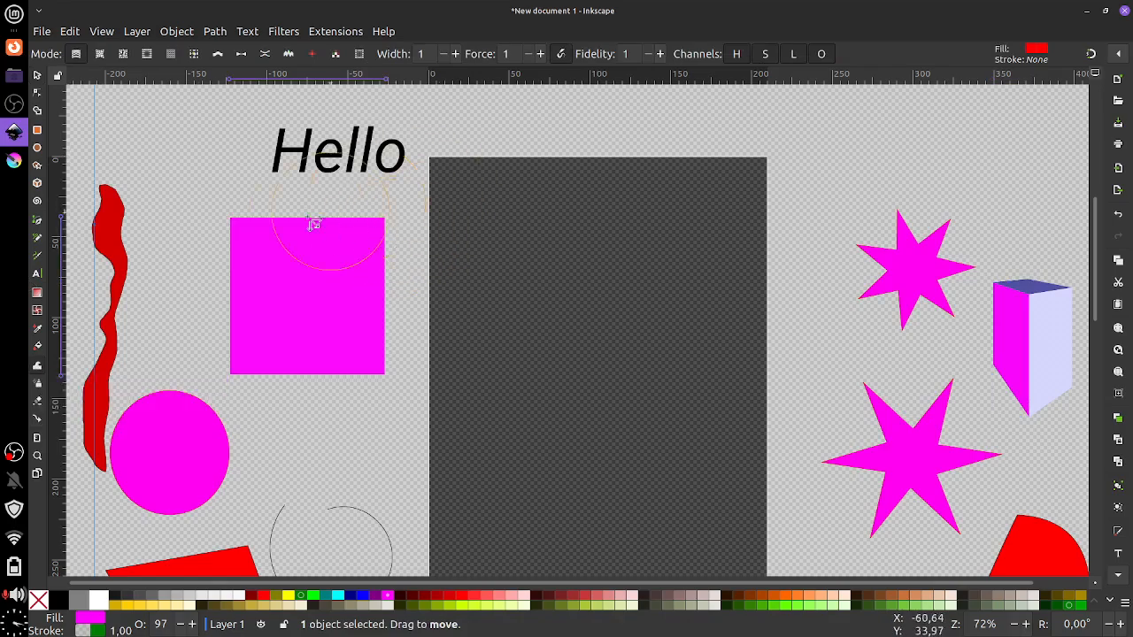
{"action": "mouse_move", "coordinate": [268, 231]}
{"action": "left_mouse_down"}
{"action": "mouse_move", "coordinate": [241, 225]}
{"action": "mouse_move", "coordinate": [261, 263]}
{"action": "mouse_move", "coordinate": [292, 261]}
{"action": "mouse_move", "coordinate": [279, 312]}
{"action": "mouse_move", "coordinate": [334, 336]}
{"action": "left_mouse_up"}
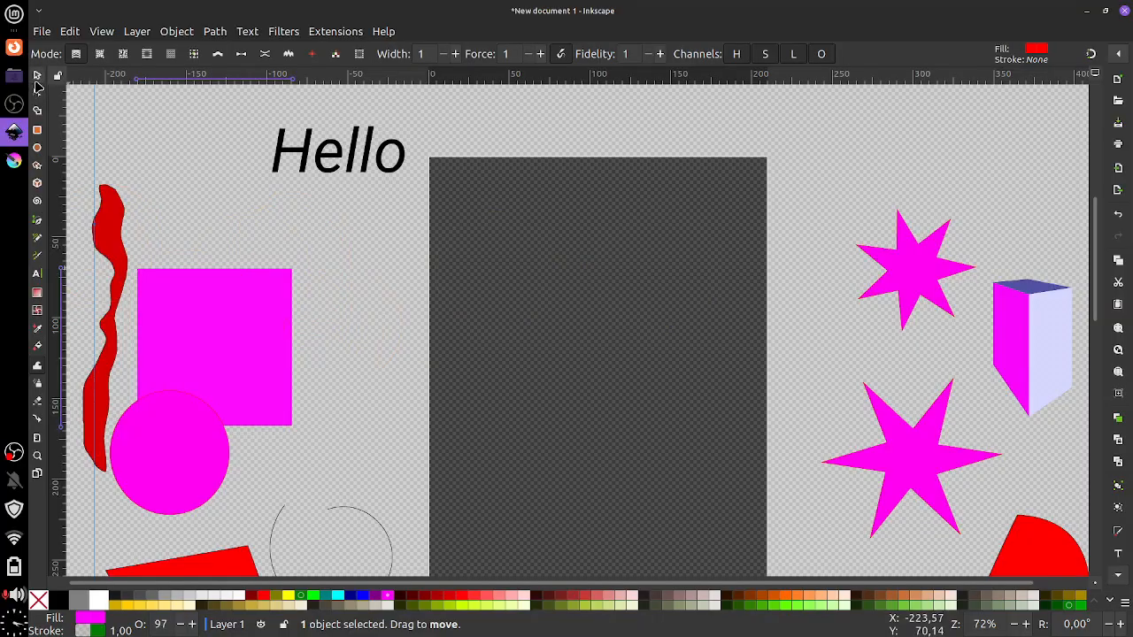
Move the red wavy shape onto the dark page, then push and attract it upward
{"action": "left_click", "coordinate": [38, 75]}
{"action": "left_click_drag", "start_coordinate": [125, 222], "coordinate": [570, 225]}
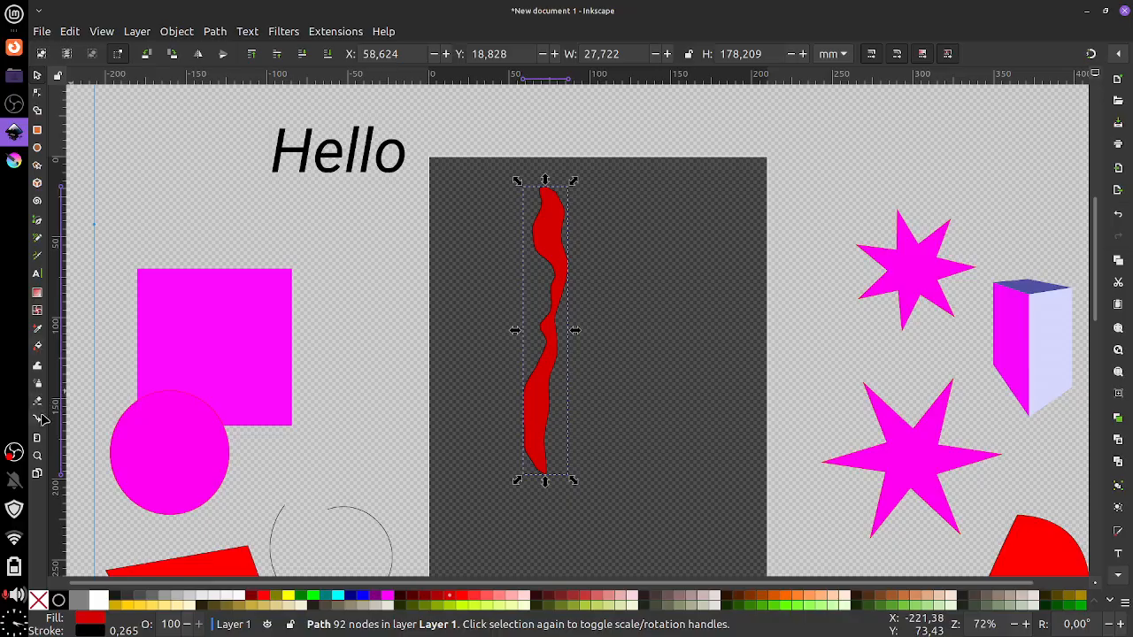
{"action": "left_click", "coordinate": [37, 365]}
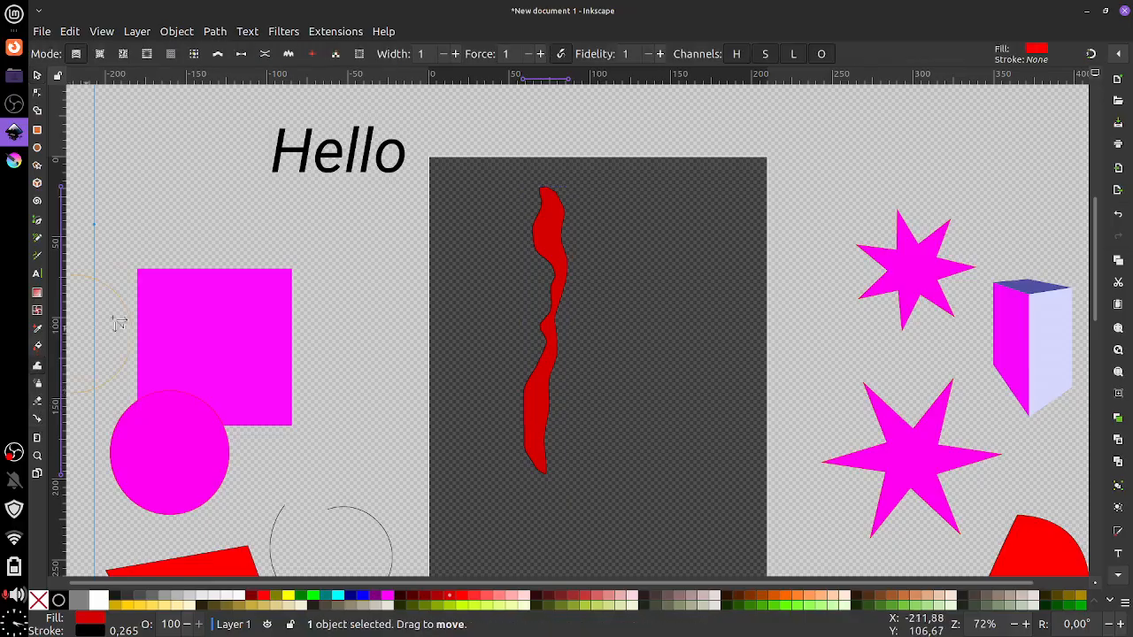
{"action": "mouse_move", "coordinate": [531, 270]}
{"action": "left_mouse_down"}
{"action": "mouse_move", "coordinate": [555, 267]}
{"action": "mouse_move", "coordinate": [551, 303]}
{"action": "left_mouse_up"}
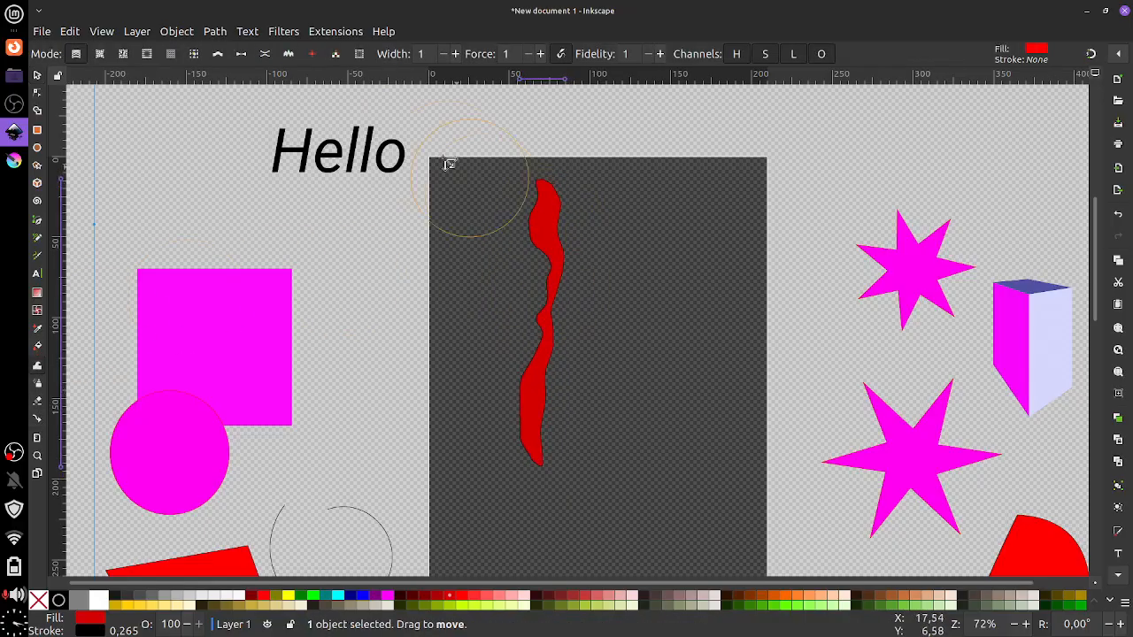
{"action": "left_click", "coordinate": [99, 53]}
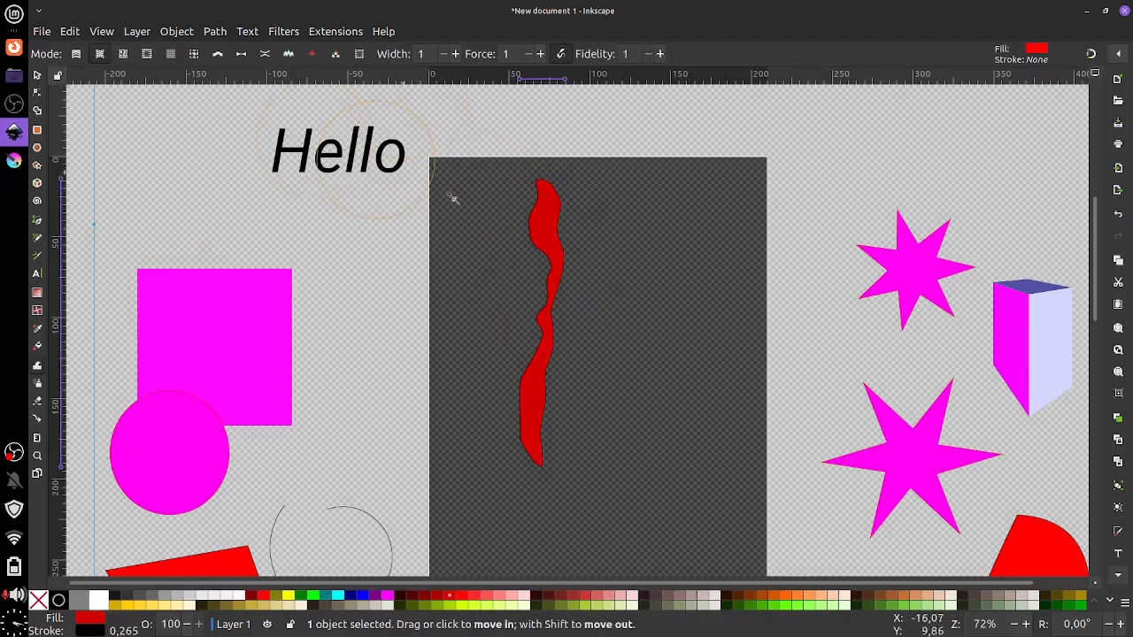
{"action": "mouse_move", "coordinate": [531, 310]}
{"action": "left_mouse_down"}
{"action": "mouse_move", "coordinate": [526, 324]}
{"action": "mouse_move", "coordinate": [542, 296]}
{"action": "mouse_move", "coordinate": [560, 392]}
{"action": "mouse_move", "coordinate": [602, 379]}
{"action": "mouse_move", "coordinate": [579, 356]}
{"action": "mouse_move", "coordinate": [549, 392]}
{"action": "mouse_move", "coordinate": [582, 381]}
{"action": "mouse_move", "coordinate": [576, 399]}
{"action": "mouse_move", "coordinate": [549, 405]}
{"action": "mouse_move", "coordinate": [573, 368]}
{"action": "mouse_move", "coordinate": [534, 375]}
{"action": "mouse_move", "coordinate": [572, 412]}
{"action": "left_mouse_up"}
Push the red path in Tweak push mode into a sprawling blob reaching above the page
{"action": "scroll", "coordinate": [538, 305], "scroll_direction": "up", "scroll_amount": 3}
{"action": "scroll", "coordinate": [537, 306], "scroll_direction": "down", "scroll_amount": 1}
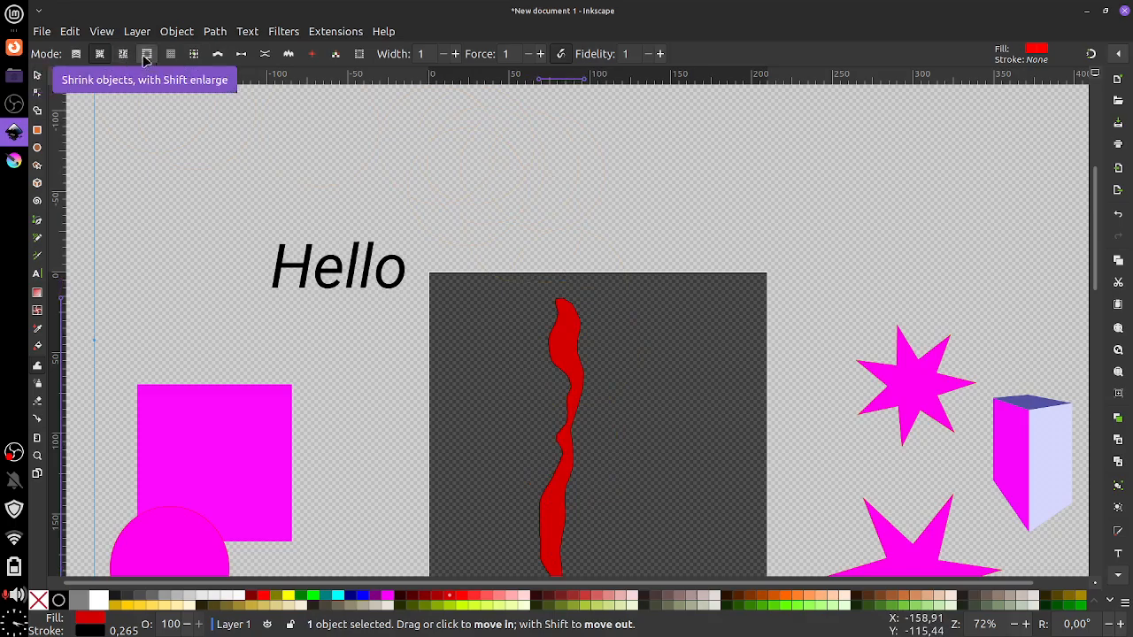
{"action": "left_click", "coordinate": [187, 56]}
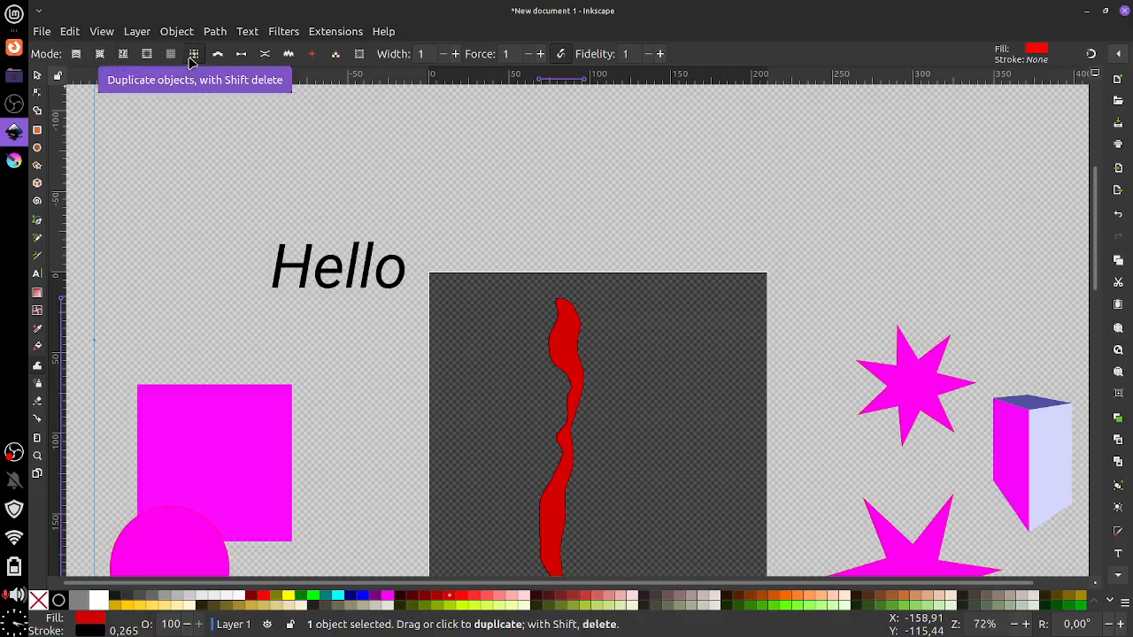
{"action": "left_click", "coordinate": [219, 56]}
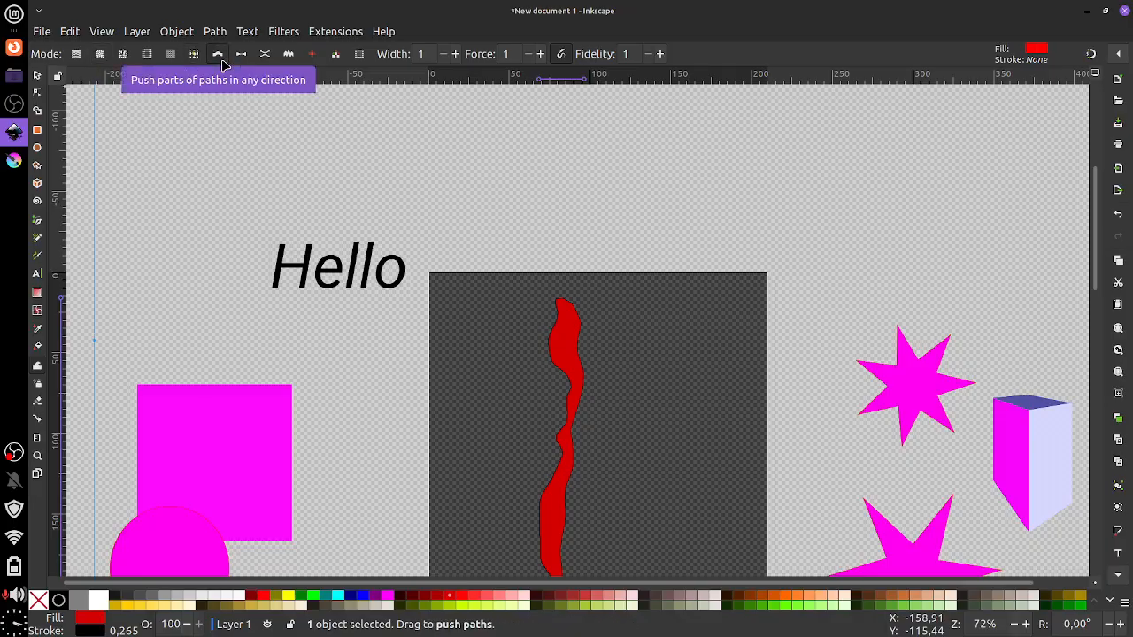
{"action": "mouse_move", "coordinate": [579, 459]}
{"action": "left_mouse_down"}
{"action": "mouse_move", "coordinate": [613, 447]}
{"action": "mouse_move", "coordinate": [567, 411]}
{"action": "mouse_move", "coordinate": [545, 347]}
{"action": "mouse_move", "coordinate": [538, 477]}
{"action": "mouse_move", "coordinate": [579, 531]}
{"action": "mouse_move", "coordinate": [595, 395]}
{"action": "mouse_move", "coordinate": [627, 405]}
{"action": "mouse_move", "coordinate": [609, 413]}
{"action": "mouse_move", "coordinate": [596, 379]}
{"action": "mouse_move", "coordinate": [540, 328]}
{"action": "mouse_move", "coordinate": [576, 316]}
{"action": "mouse_move", "coordinate": [565, 308]}
{"action": "mouse_move", "coordinate": [637, 321]}
{"action": "mouse_move", "coordinate": [663, 261]}
{"action": "mouse_move", "coordinate": [550, 262]}
{"action": "mouse_move", "coordinate": [589, 323]}
{"action": "mouse_move", "coordinate": [470, 369]}
{"action": "mouse_move", "coordinate": [508, 409]}
{"action": "mouse_move", "coordinate": [582, 433]}
{"action": "mouse_move", "coordinate": [534, 488]}
{"action": "mouse_move", "coordinate": [617, 392]}
{"action": "mouse_move", "coordinate": [610, 369]}
{"action": "mouse_move", "coordinate": [696, 360]}
{"action": "mouse_move", "coordinate": [675, 303]}
{"action": "mouse_move", "coordinate": [649, 306]}
{"action": "mouse_move", "coordinate": [711, 218]}
{"action": "mouse_move", "coordinate": [698, 197]}
{"action": "mouse_move", "coordinate": [688, 253]}
{"action": "mouse_move", "coordinate": [602, 247]}
{"action": "mouse_move", "coordinate": [493, 315]}
{"action": "left_mouse_up"}
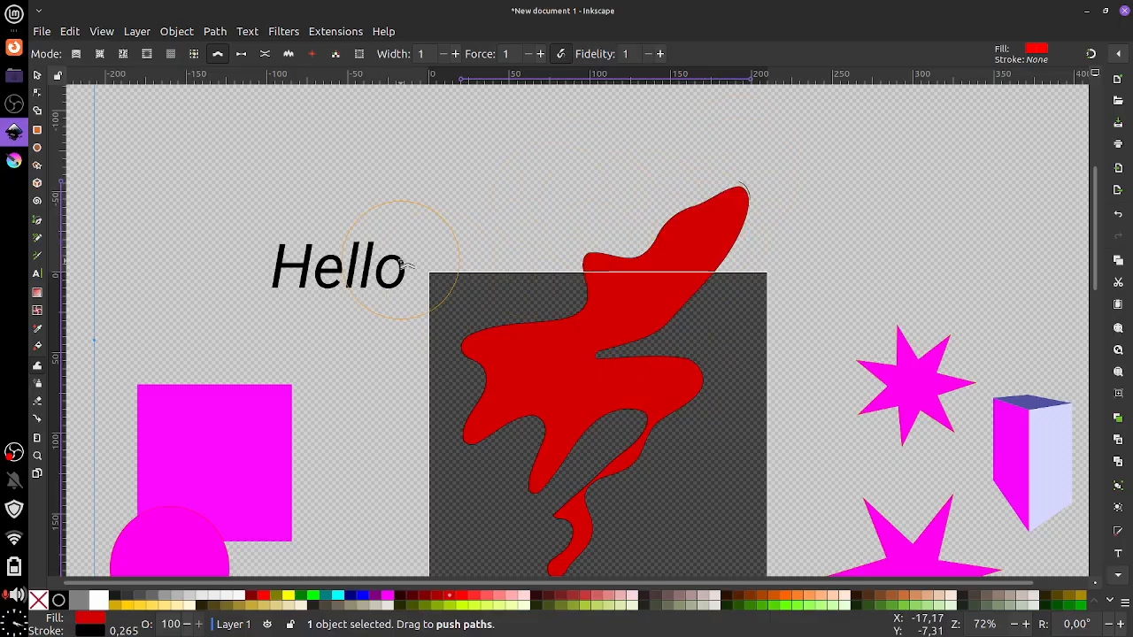
{"action": "left_click", "coordinate": [36, 386]}
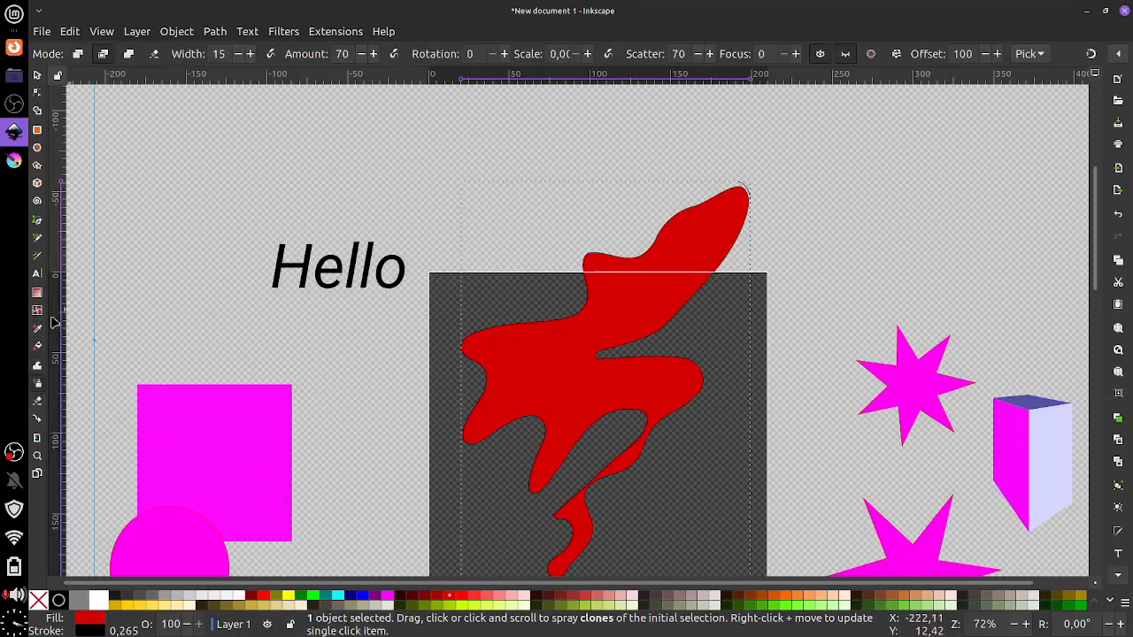
{"action": "left_click", "coordinate": [37, 77]}
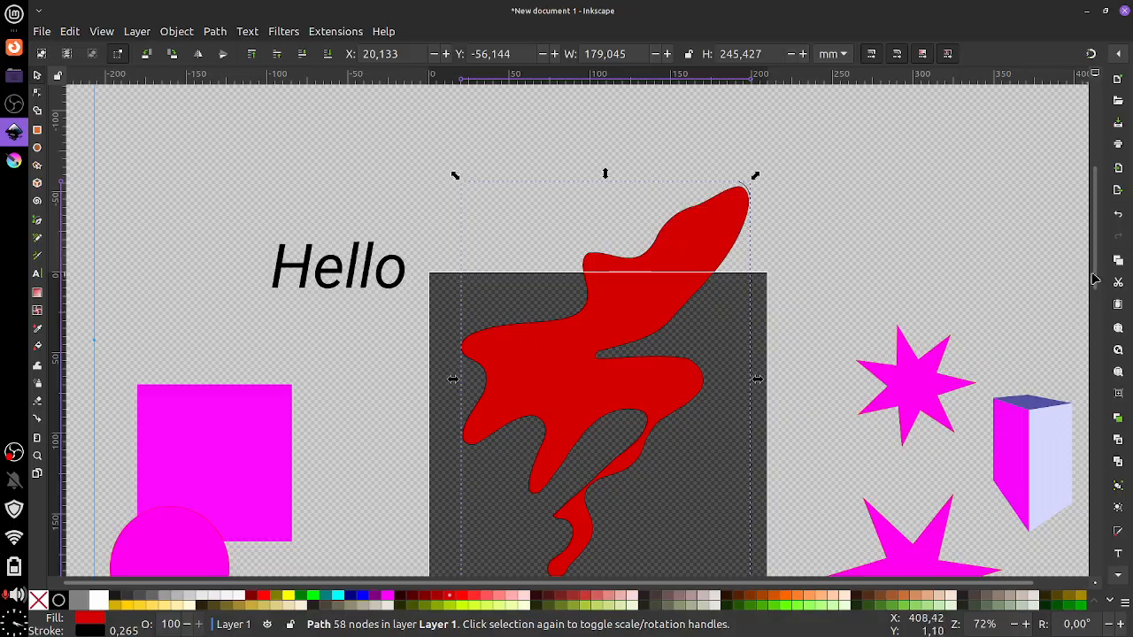
{"action": "mouse_move", "coordinate": [1088, 270]}
{"action": "left_mouse_down"}
{"action": "mouse_move", "coordinate": [1068, 404]}
{"action": "mouse_move", "coordinate": [1044, 457]}
{"action": "mouse_move", "coordinate": [1047, 392]}
{"action": "left_mouse_up"}
{"action": "left_click", "coordinate": [273, 385]}
{"action": "scroll", "coordinate": [417, 430], "scroll_direction": "left", "scroll_amount": 10}
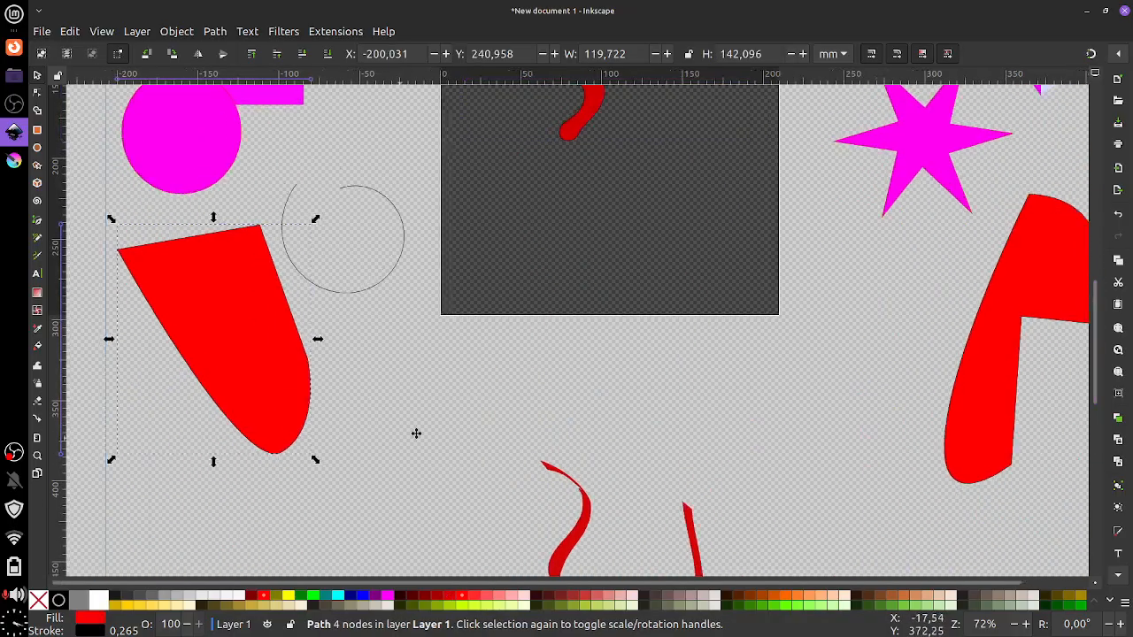
{"action": "left_click", "coordinate": [37, 383]}
{"action": "mouse_move", "coordinate": [298, 293]}
{"action": "left_mouse_down"}
{"action": "mouse_move", "coordinate": [295, 320]}
{"action": "mouse_move", "coordinate": [444, 342]}
{"action": "mouse_move", "coordinate": [563, 428]}
{"action": "mouse_move", "coordinate": [463, 398]}
{"action": "mouse_move", "coordinate": [187, 426]}
{"action": "mouse_move", "coordinate": [294, 325]}
{"action": "left_mouse_up"}
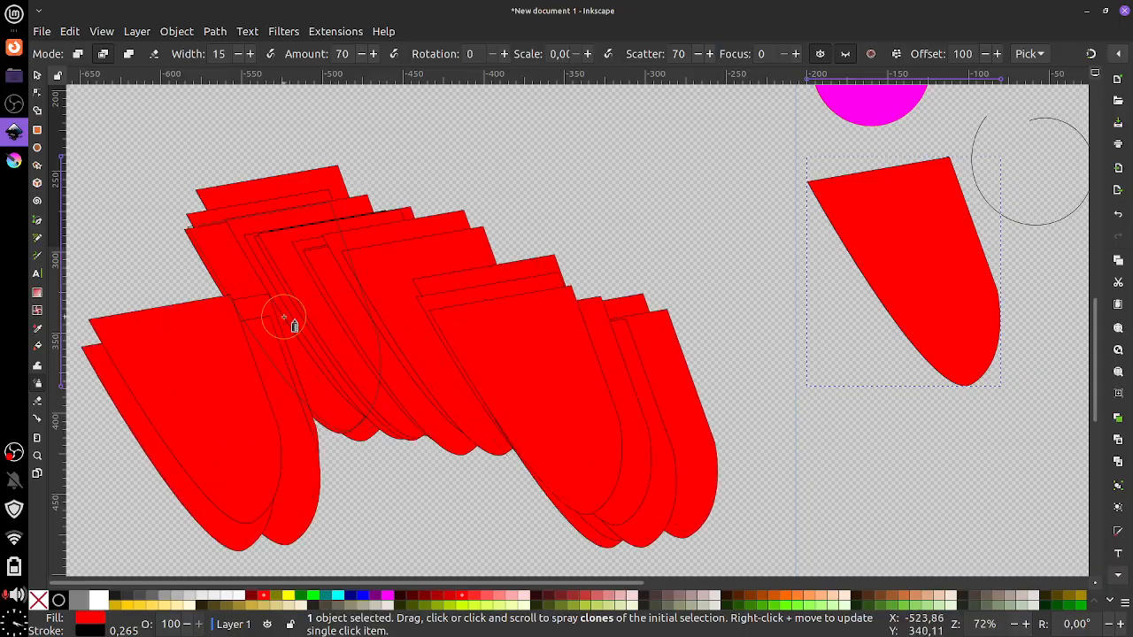
{"action": "key", "text": "ctrl+z"}
{"action": "key", "text": "ctrl+z"}
{"action": "key", "text": "ctrl+z"}
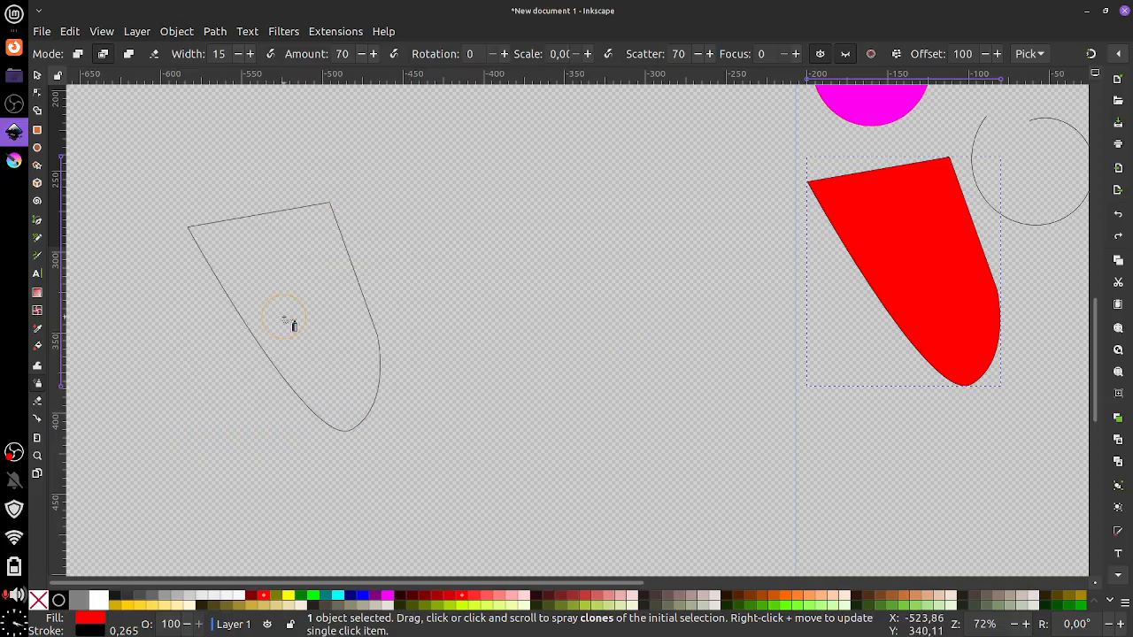
{"action": "left_click_drag", "start_coordinate": [484, 266], "coordinate": [280, 300]}
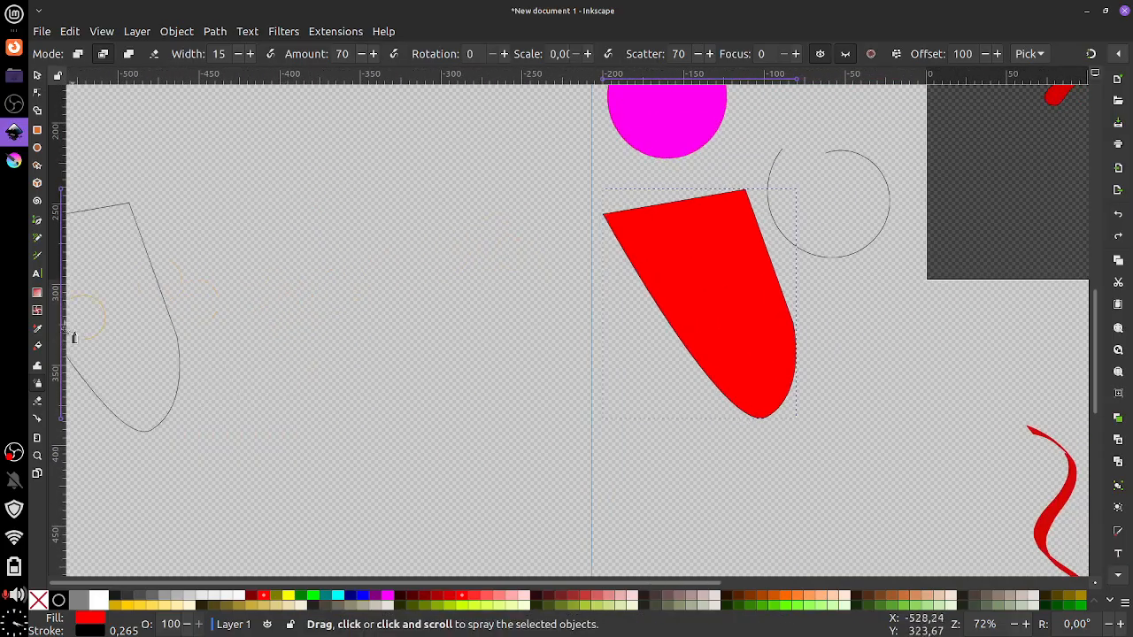
Erase three diagonal slivers, a 0-shaped loop and a curved cut in the red shape
{"action": "left_click", "coordinate": [37, 402]}
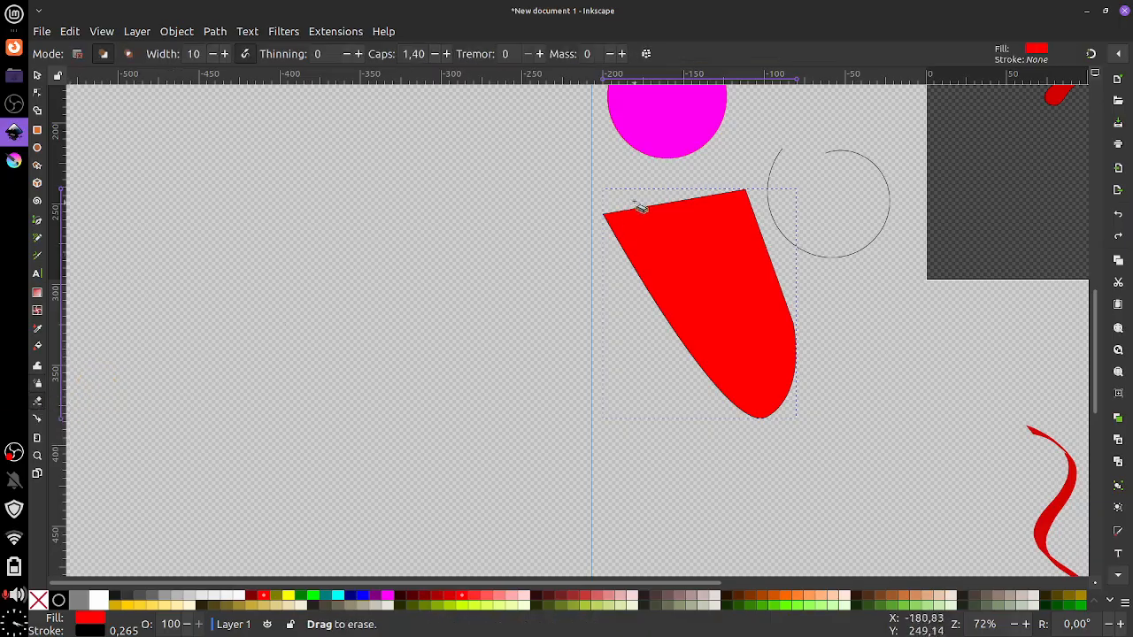
{"action": "left_click_drag", "start_coordinate": [639, 206], "coordinate": [610, 273]}
{"action": "left_click_drag", "start_coordinate": [668, 187], "coordinate": [615, 320]}
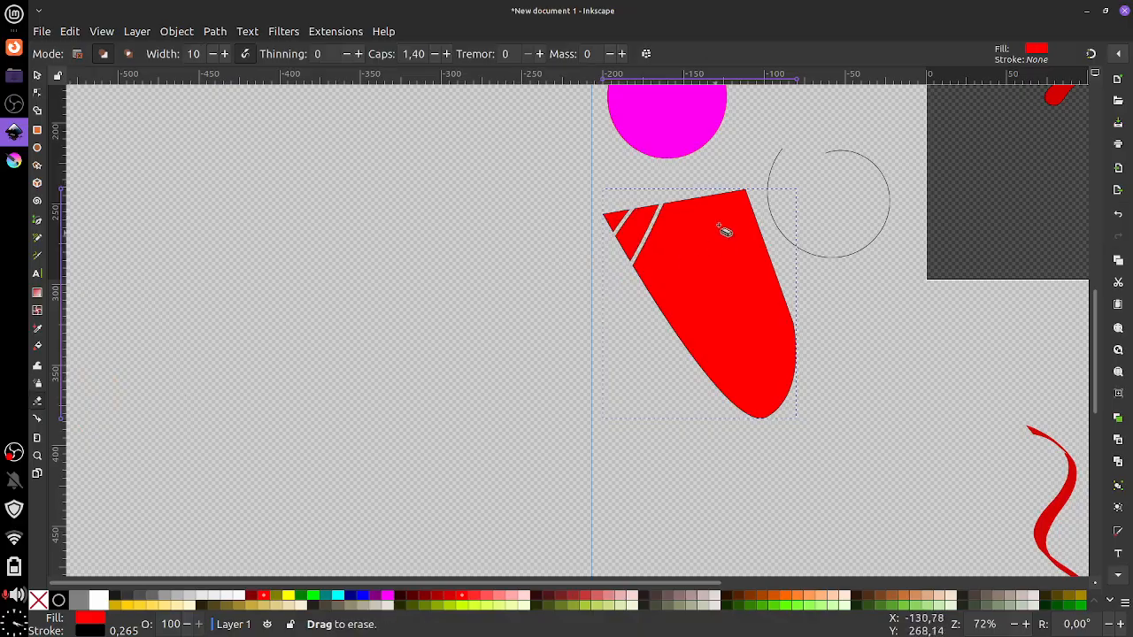
{"action": "left_click_drag", "start_coordinate": [725, 217], "coordinate": [660, 334]}
{"action": "left_click_drag", "start_coordinate": [728, 286], "coordinate": [722, 289]}
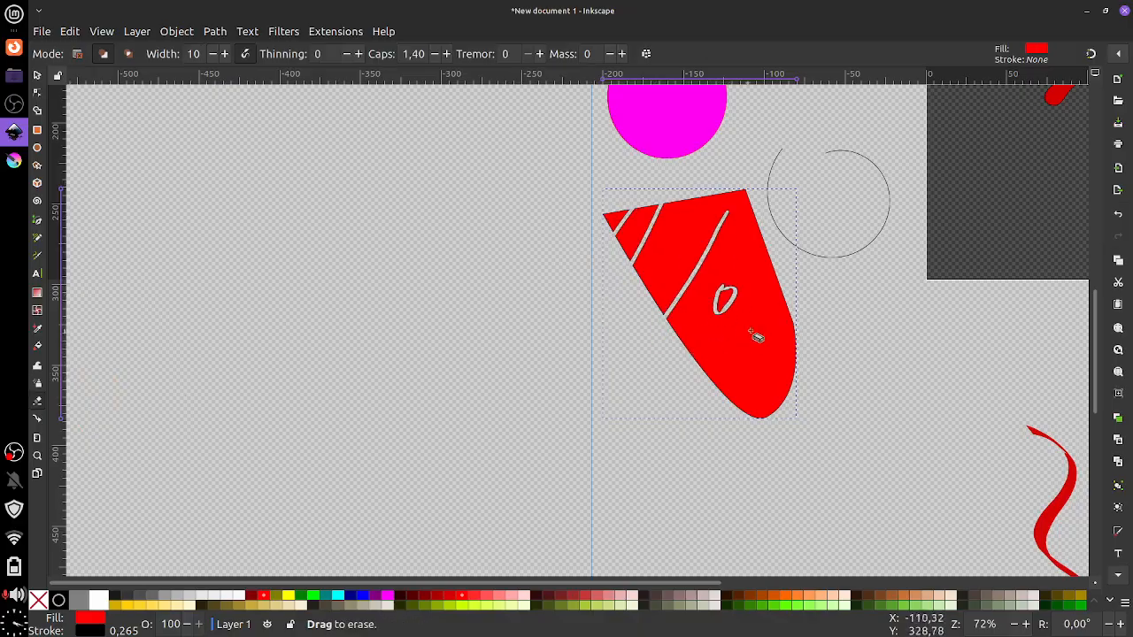
{"action": "left_click_drag", "start_coordinate": [750, 332], "coordinate": [728, 359]}
Erase a round hole in the red blob and draw a horizontal connector above the magenta square
{"action": "left_click_drag", "start_coordinate": [700, 238], "coordinate": [645, 356]}
{"action": "left_click_drag", "start_coordinate": [650, 208], "coordinate": [583, 351]}
{"action": "mouse_move", "coordinate": [757, 297]}
{"action": "left_mouse_down"}
{"action": "mouse_move", "coordinate": [612, 312]}
{"action": "mouse_move", "coordinate": [482, 359]}
{"action": "left_mouse_up"}
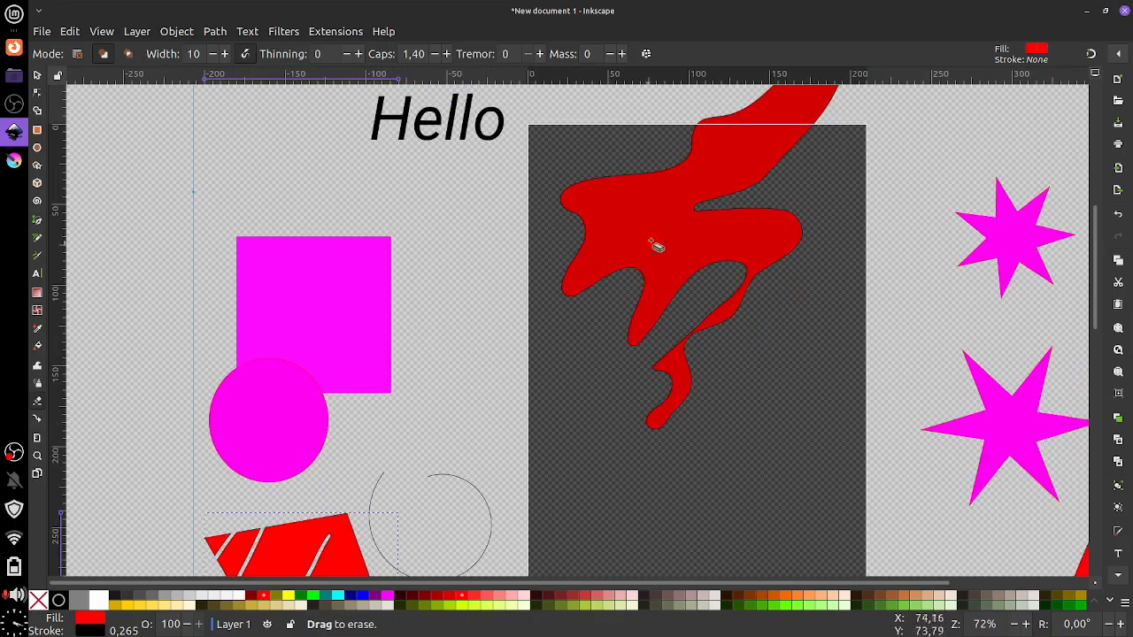
{"action": "right_click", "coordinate": [656, 239]}
{"action": "left_click", "coordinate": [591, 245]}
{"action": "mouse_move", "coordinate": [642, 226]}
{"action": "left_mouse_down"}
{"action": "mouse_move", "coordinate": [670, 223]}
{"action": "mouse_move", "coordinate": [641, 239]}
{"action": "mouse_move", "coordinate": [653, 266]}
{"action": "mouse_move", "coordinate": [660, 235]}
{"action": "left_mouse_up"}
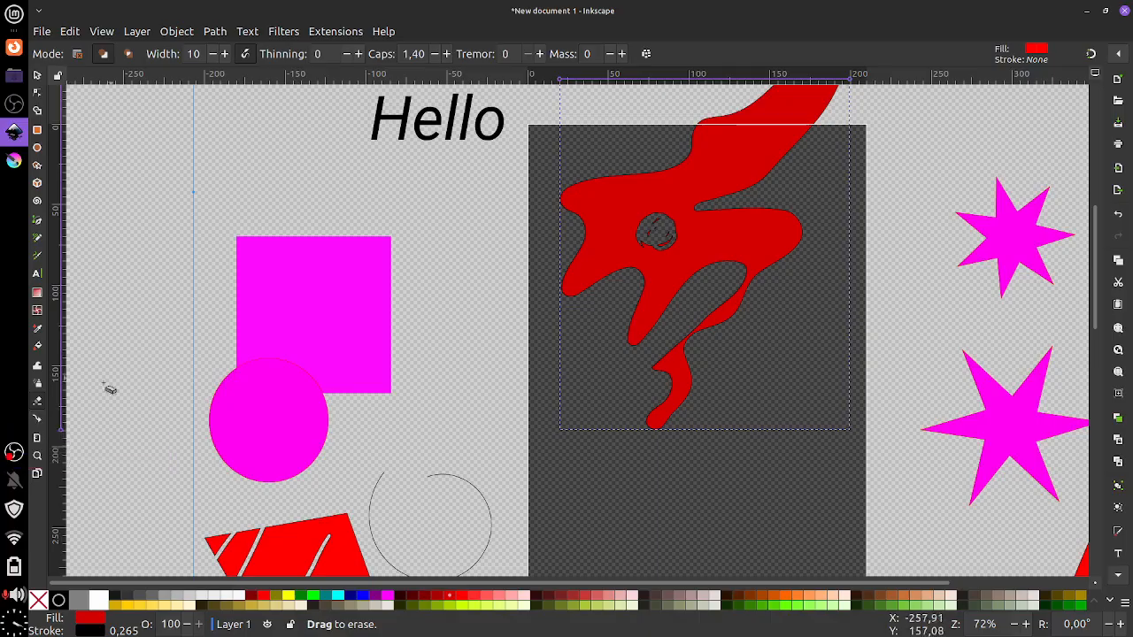
{"action": "left_click", "coordinate": [36, 420]}
{"action": "left_click_drag", "start_coordinate": [173, 180], "coordinate": [381, 178]}
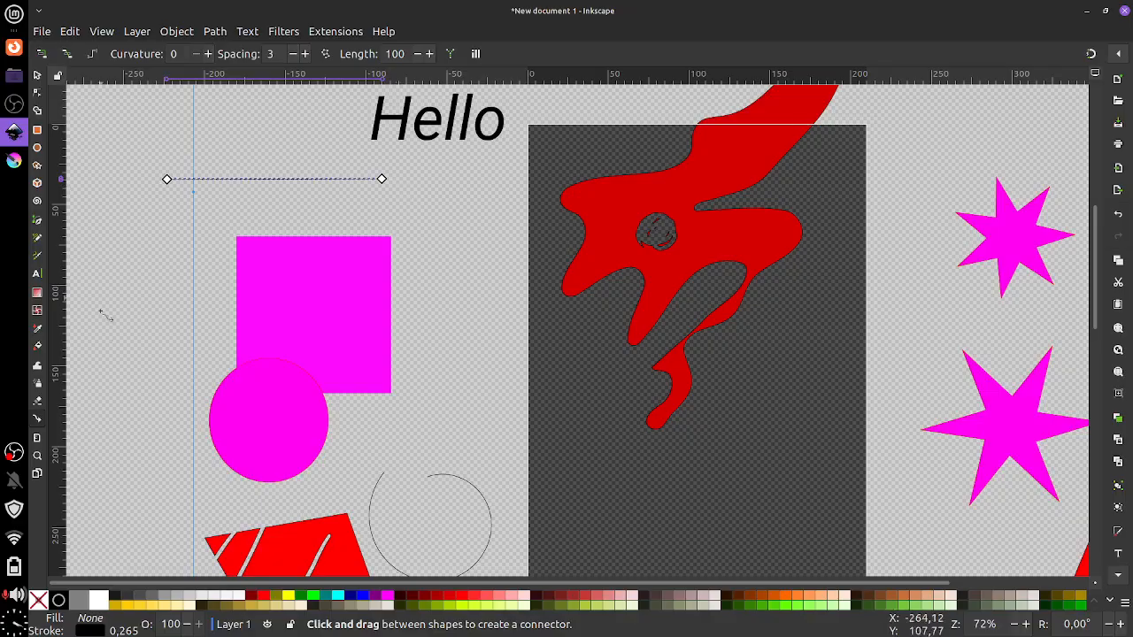
Zoom in and out around the blob's hole, then put the A4 page into editing mode
{"action": "left_click", "coordinate": [36, 437]}
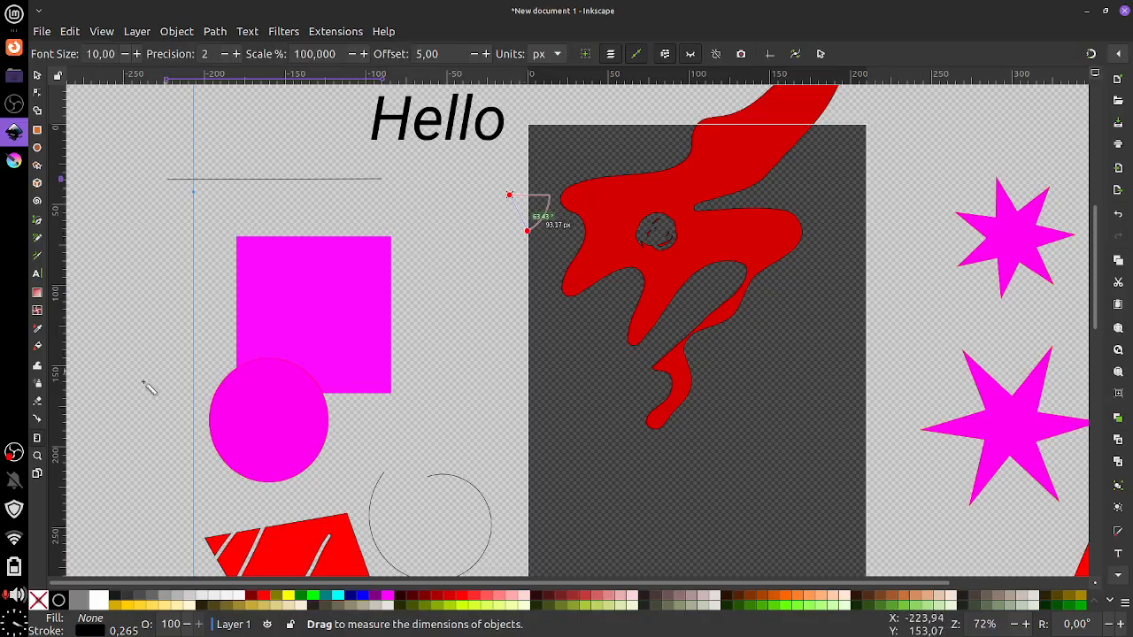
{"action": "left_click", "coordinate": [38, 455]}
{"action": "left_click", "coordinate": [513, 257]}
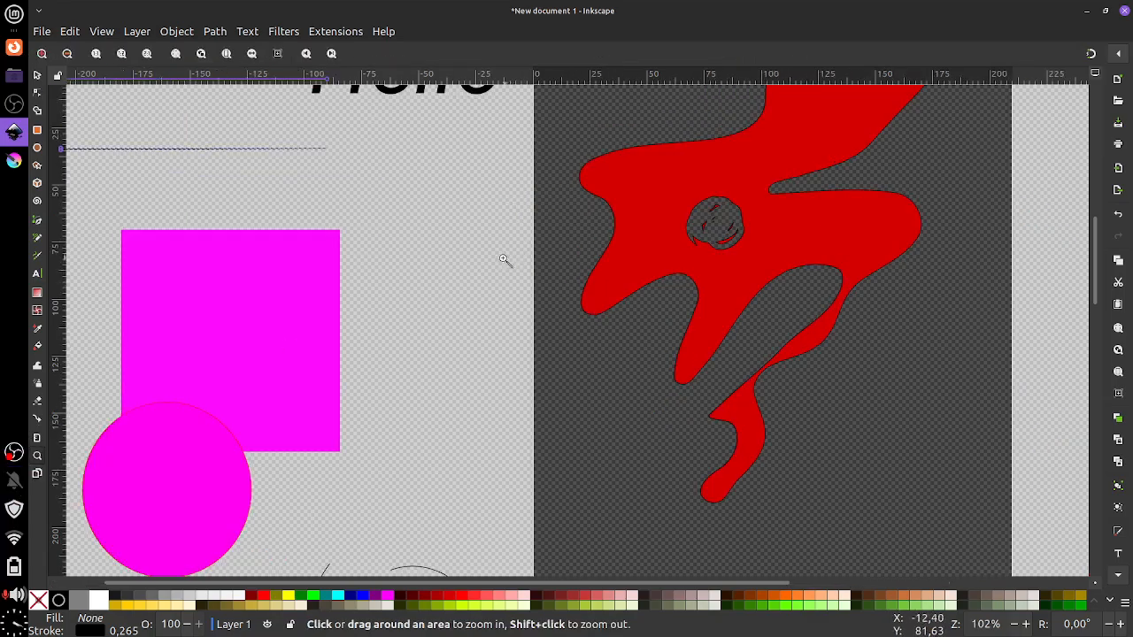
{"action": "left_click", "coordinate": [504, 262]}
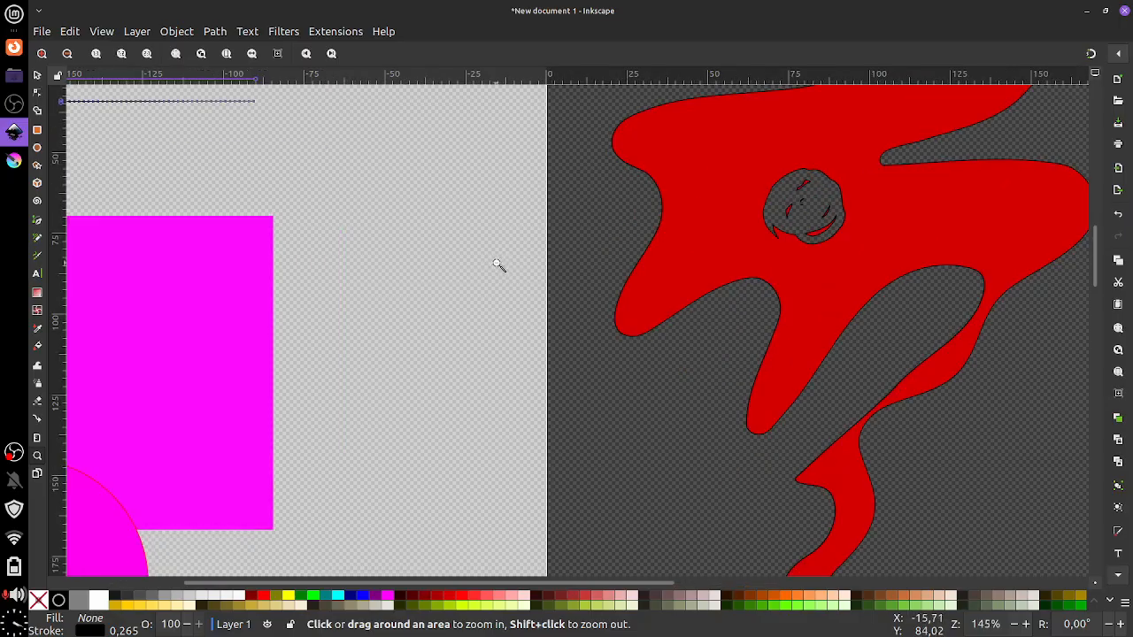
{"action": "left_click", "coordinate": [497, 263], "text": "shift"}
{"action": "left_click", "coordinate": [497, 264], "text": "shift"}
{"action": "left_click", "coordinate": [495, 266], "text": "shift"}
{"action": "left_click", "coordinate": [496, 267], "text": "shift"}
{"action": "left_click", "coordinate": [491, 271]}
{"action": "left_click", "coordinate": [490, 271]}
{"action": "left_click", "coordinate": [490, 271]}
{"action": "left_click", "coordinate": [490, 271]}
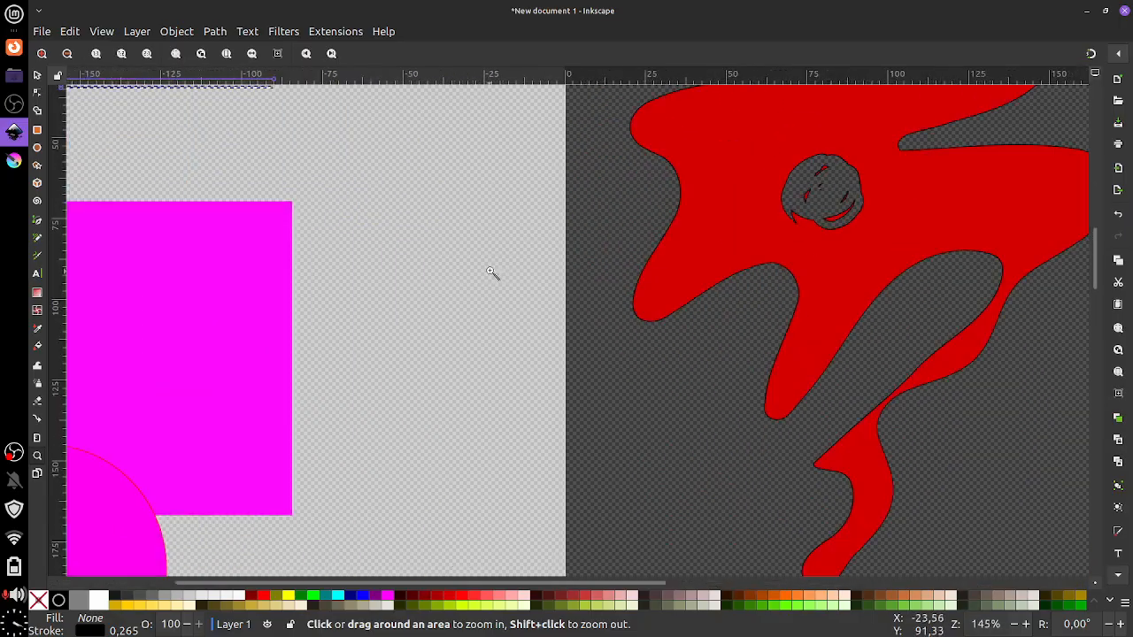
{"action": "left_click", "coordinate": [497, 259], "text": "shift"}
{"action": "left_click", "coordinate": [498, 259], "text": "shift"}
{"action": "left_click", "coordinate": [497, 258], "text": "shift"}
{"action": "left_click", "coordinate": [498, 269]}
{"action": "left_click", "coordinate": [497, 266]}
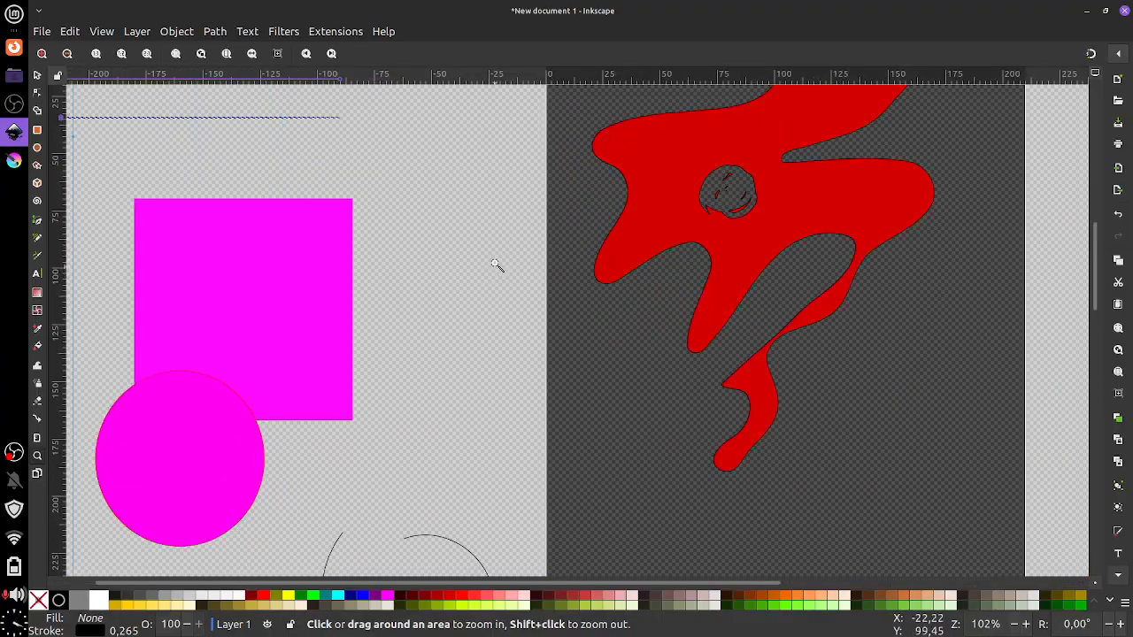
{"action": "left_click", "coordinate": [496, 265], "text": "shift"}
{"action": "left_click", "coordinate": [496, 264], "text": "shift"}
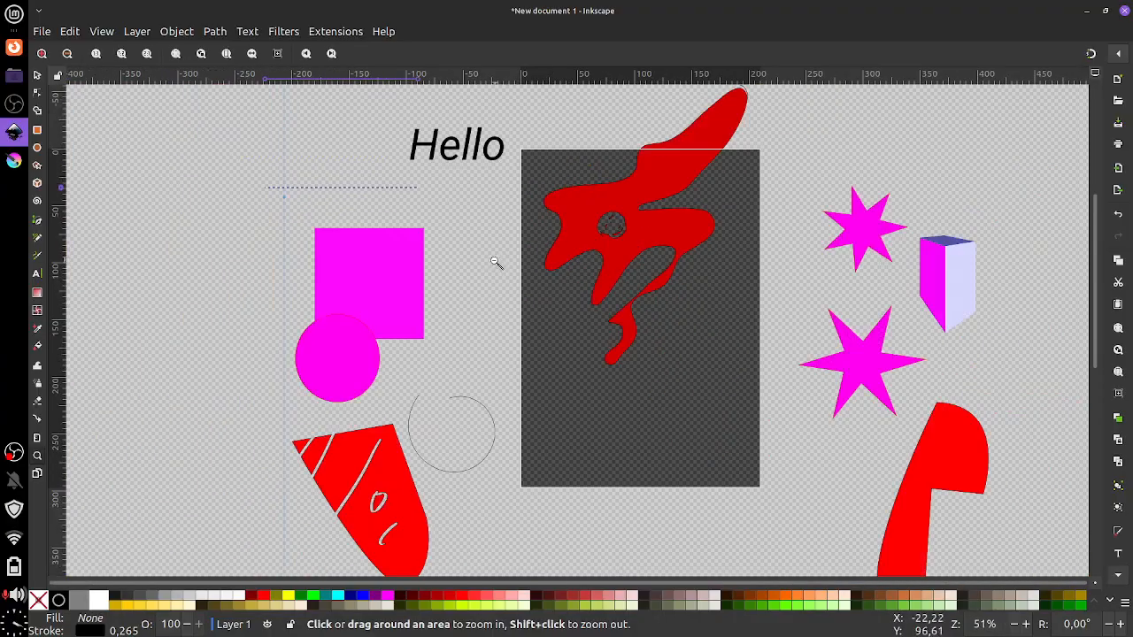
{"action": "left_click", "coordinate": [37, 475]}
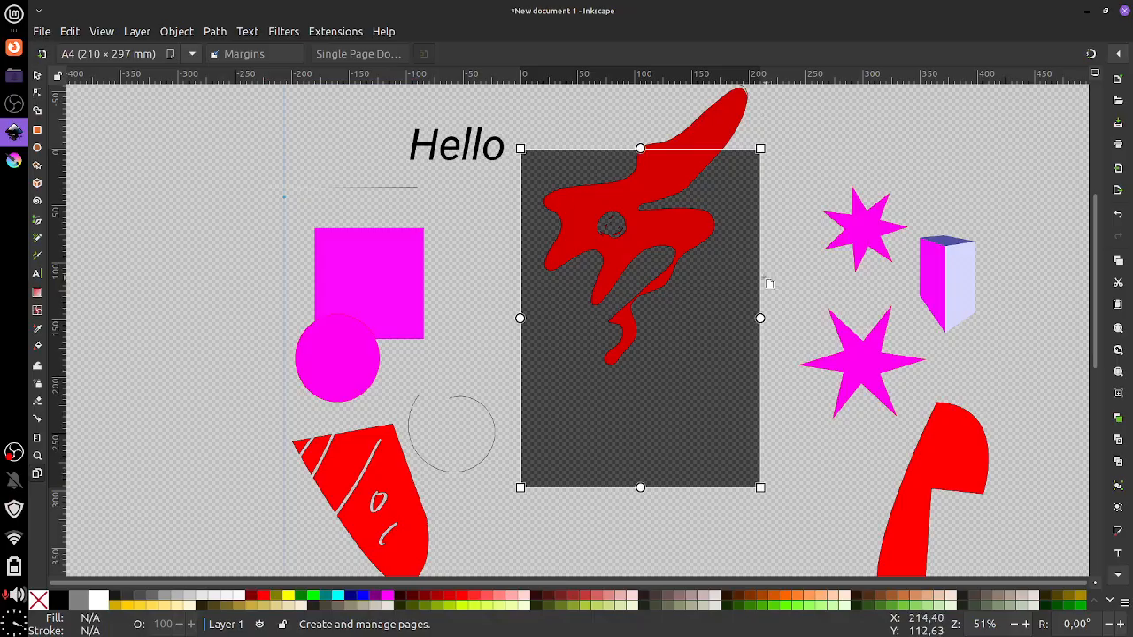
Adjust the page's right margin, then clear the selection
{"action": "left_click_drag", "start_coordinate": [758, 318], "coordinate": [782, 321]}
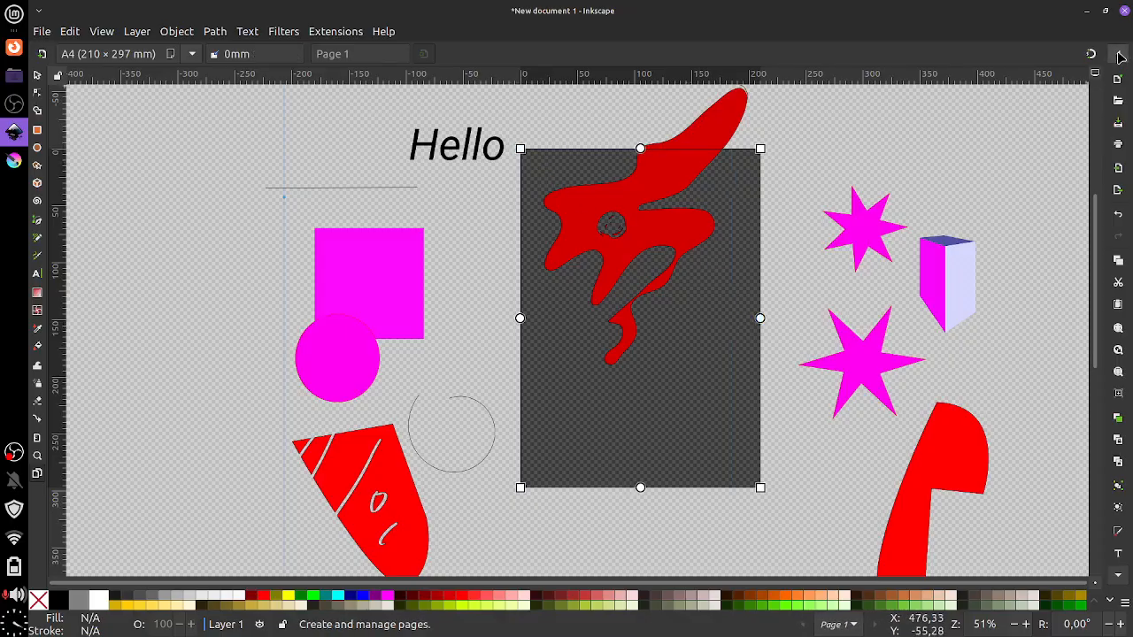
{"action": "left_click", "coordinate": [37, 75]}
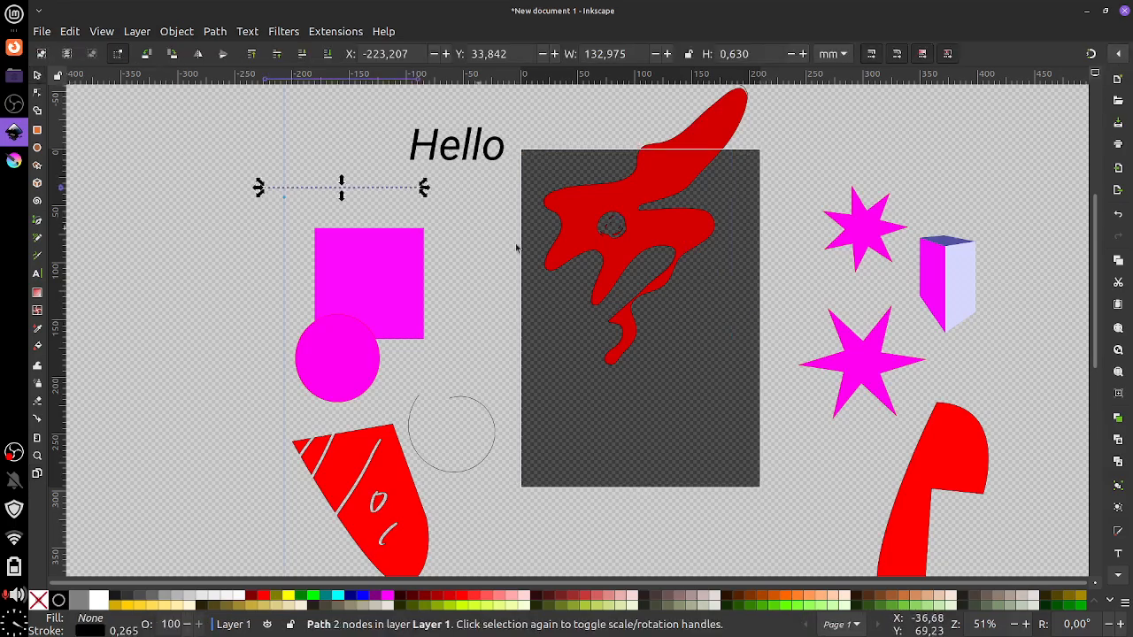
{"action": "left_click", "coordinate": [652, 324]}
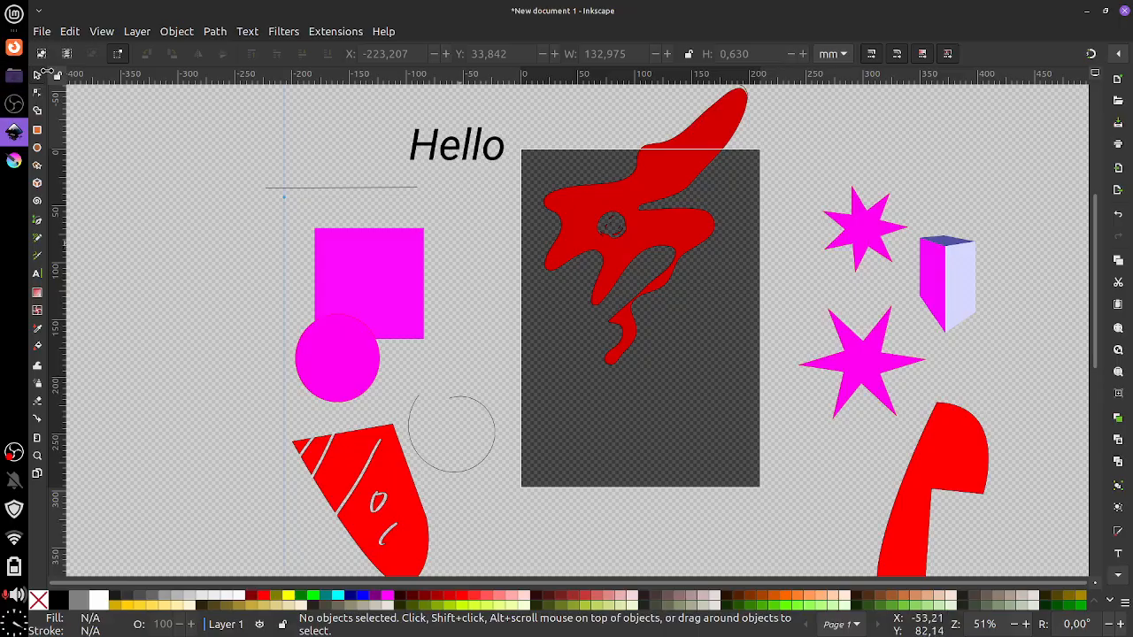
Select every object with Ctrl+A and delete them all
{"action": "left_click_drag", "start_coordinate": [475, 312], "coordinate": [371, 313]}
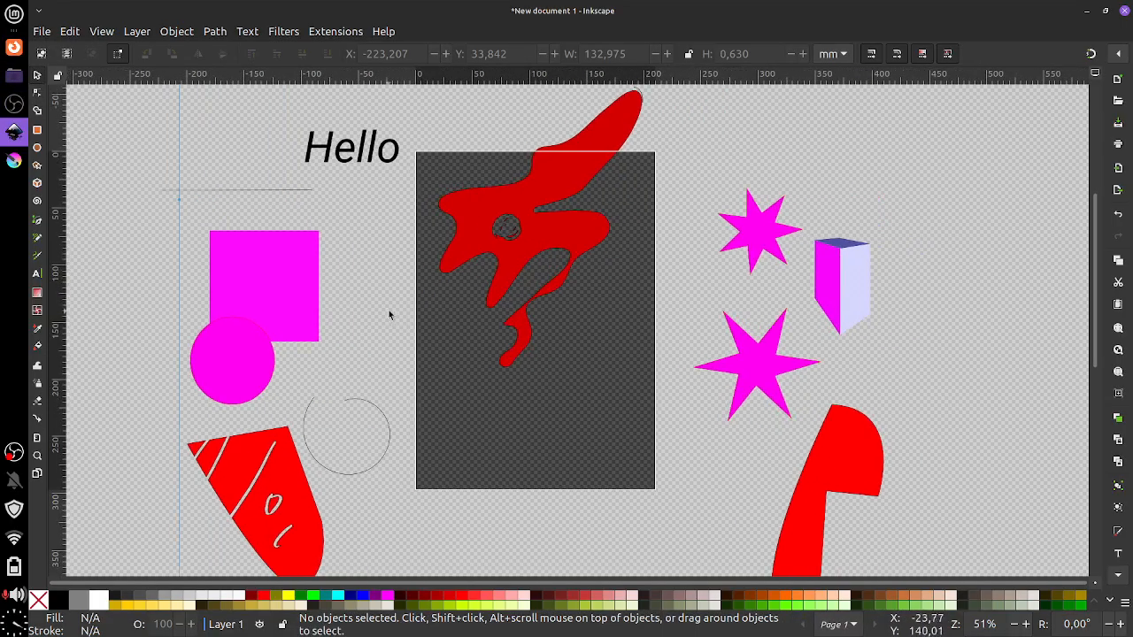
{"action": "left_click_drag", "start_coordinate": [210, 223], "coordinate": [310, 222]}
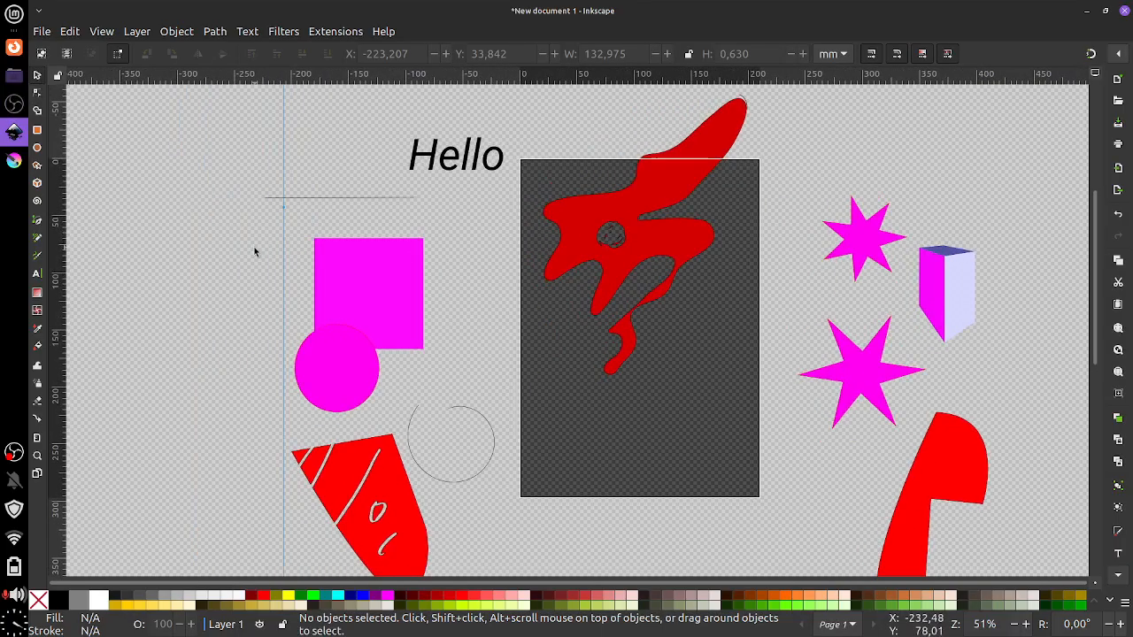
{"action": "key", "text": "a"}
{"action": "key", "text": "ctrl+a"}
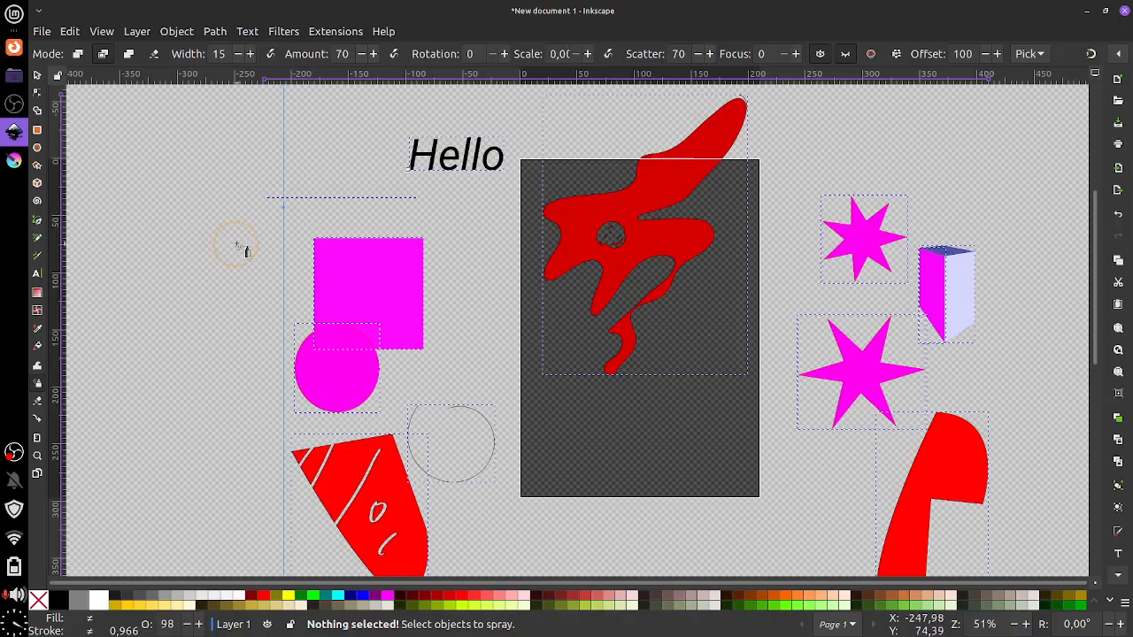
{"action": "left_click_drag", "start_coordinate": [309, 244], "coordinate": [246, 284]}
{"action": "key", "text": "Delete"}
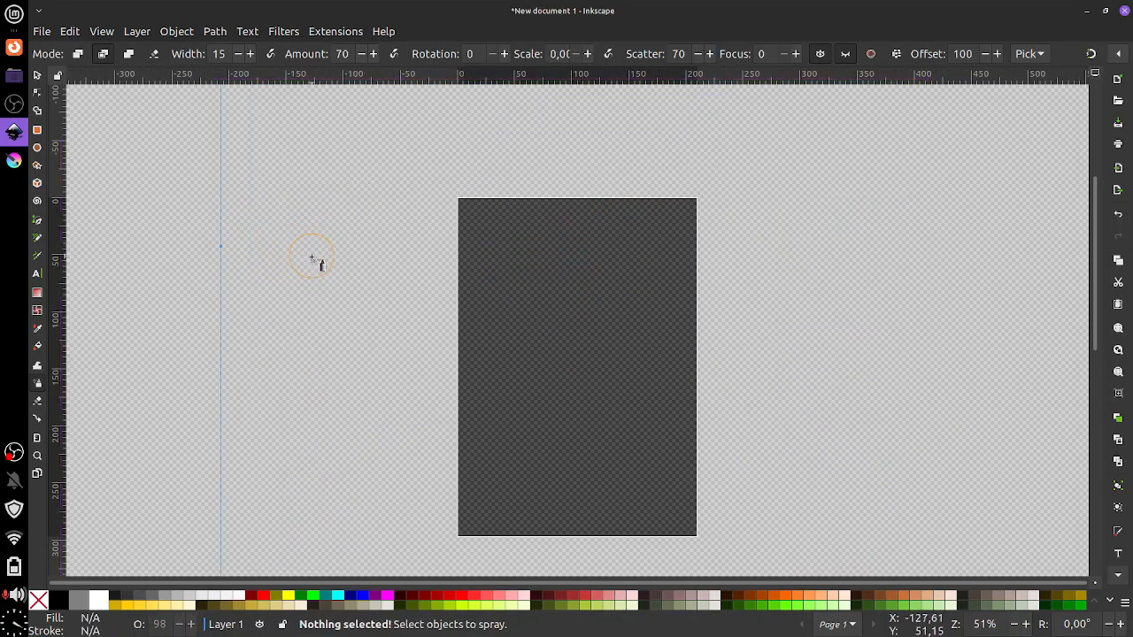
{"action": "left_click_drag", "start_coordinate": [348, 278], "coordinate": [374, 246]}
Drag the vertical guideline off the canvas to delete it
{"action": "key", "text": "minus"}
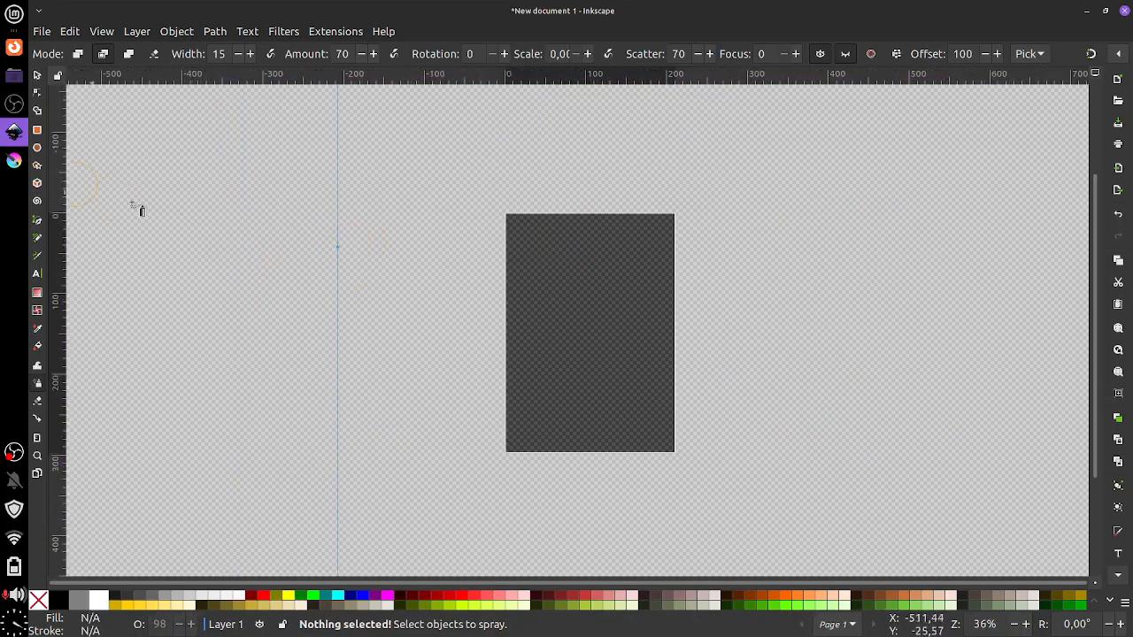
{"action": "key", "text": "m"}
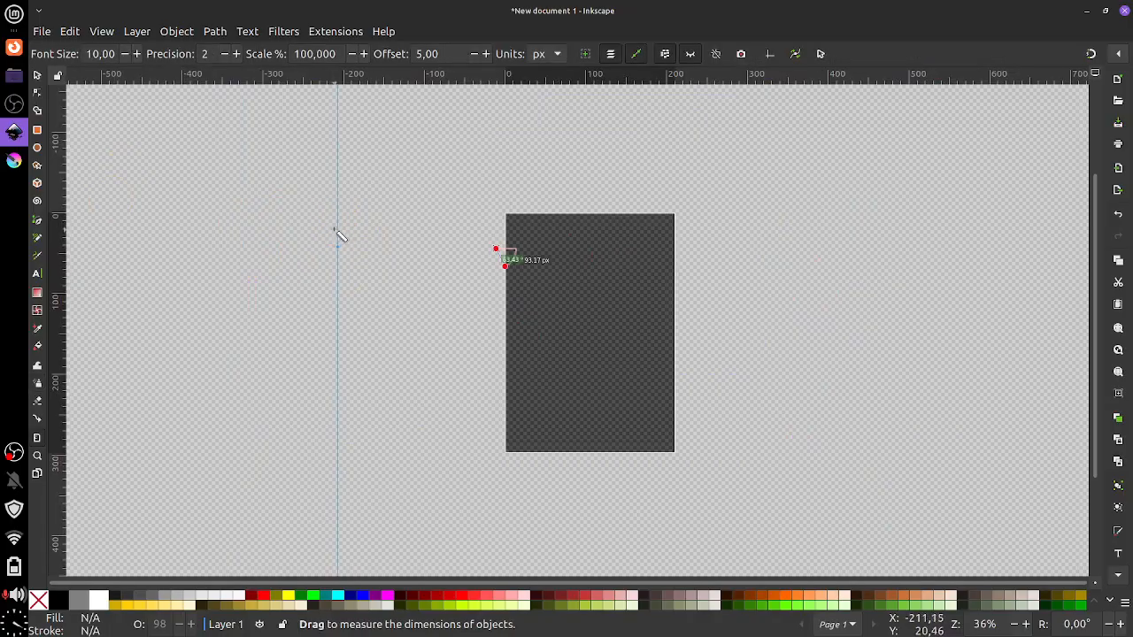
{"action": "left_click", "coordinate": [38, 75]}
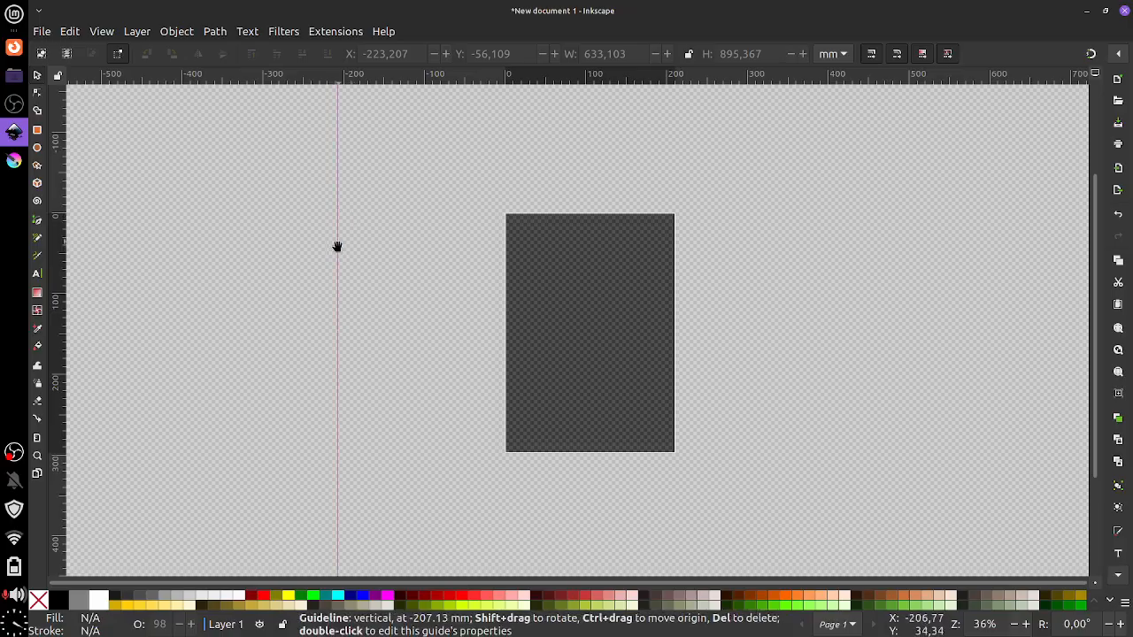
{"action": "left_click_drag", "start_coordinate": [336, 245], "coordinate": [2, 347]}
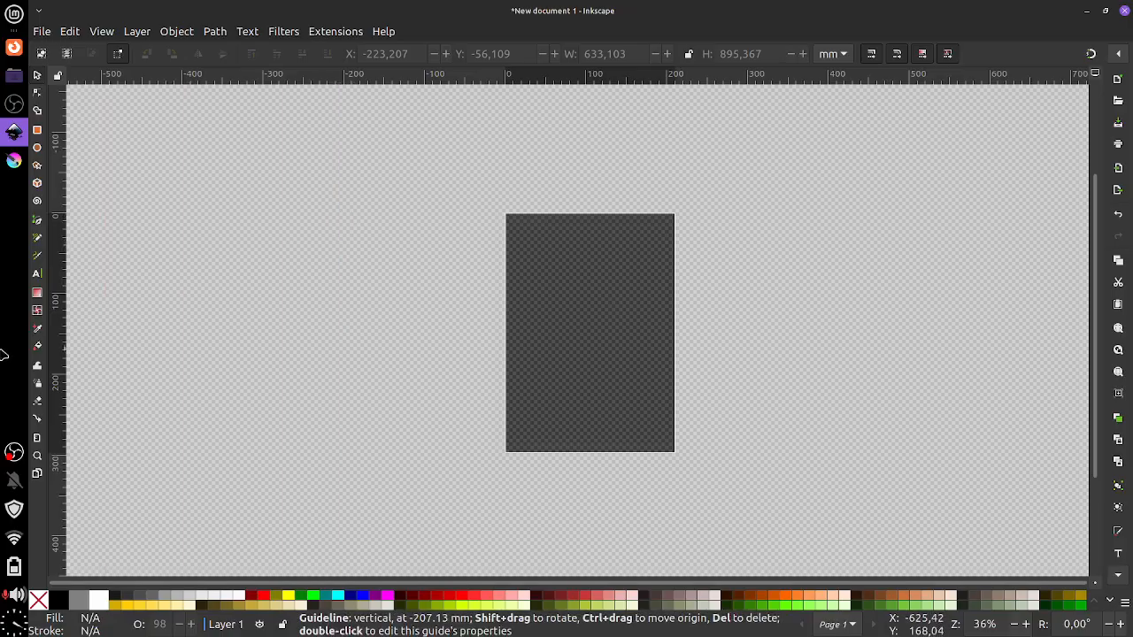
Scroll around the canvas and recentre the empty page in view
{"action": "scroll", "coordinate": [555, 344], "scroll_direction": "right", "scroll_amount": 2}
{"action": "scroll", "coordinate": [579, 331], "scroll_direction": "down", "scroll_amount": 1}
{"action": "scroll", "coordinate": [569, 316], "scroll_direction": "up", "scroll_amount": 2}
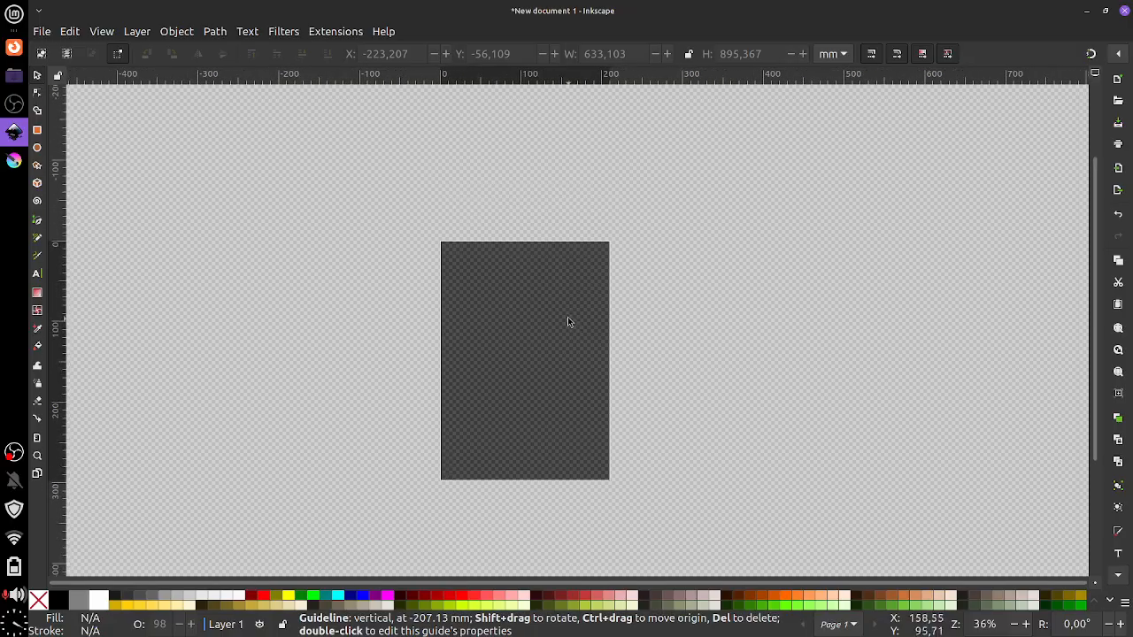
{"action": "scroll", "coordinate": [569, 322], "scroll_direction": "down", "scroll_amount": 1}
{"action": "scroll", "coordinate": [575, 327], "scroll_direction": "up", "scroll_amount": 1, "text": "ctrl"}
{"action": "scroll", "coordinate": [580, 327], "scroll_direction": "up", "scroll_amount": 1}
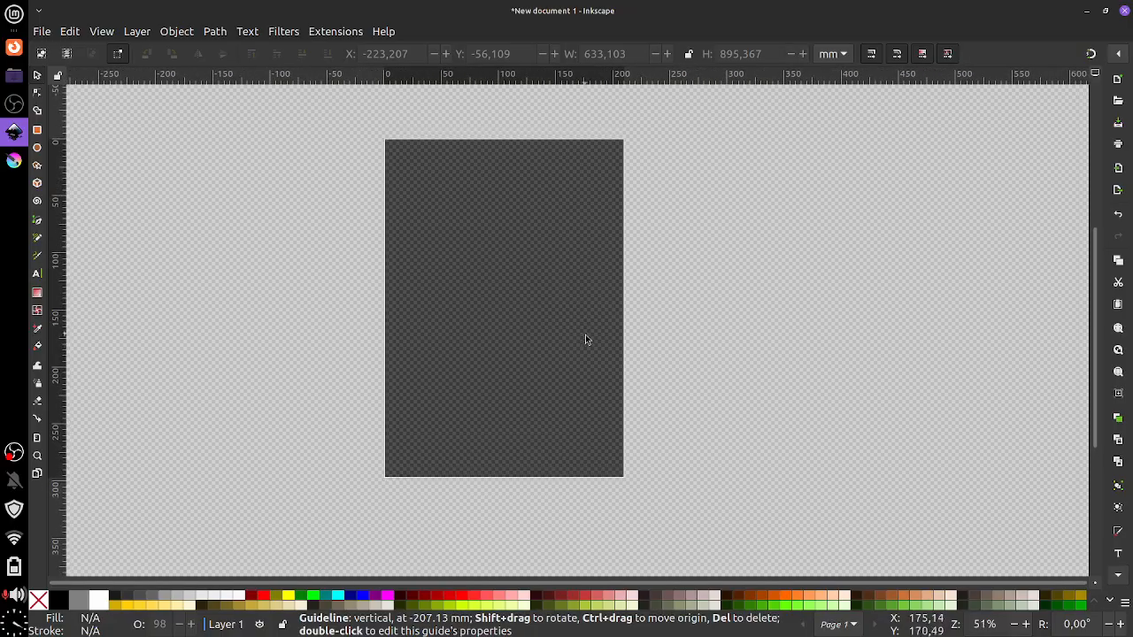
{"action": "scroll", "coordinate": [588, 340], "scroll_direction": "up", "scroll_amount": 1, "text": "ctrl"}
{"action": "scroll", "coordinate": [583, 331], "scroll_direction": "down", "scroll_amount": 1, "text": "ctrl"}
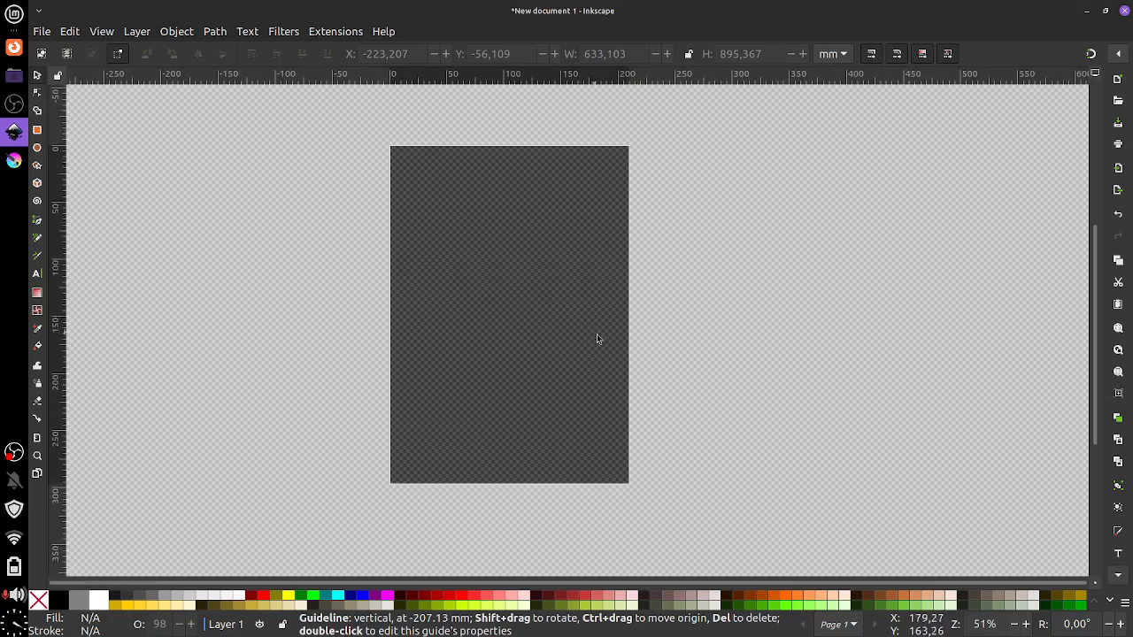
{"action": "scroll", "coordinate": [620, 338], "scroll_direction": "left", "scroll_amount": 1}
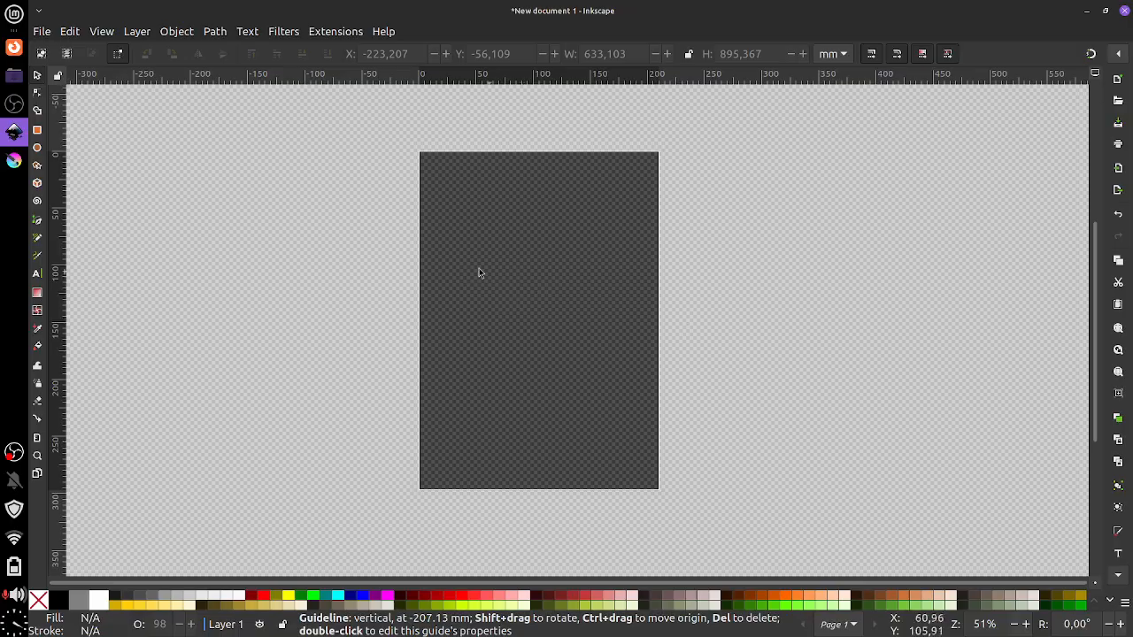
{"action": "mouse_move", "coordinate": [315, 218]}
{"action": "left_mouse_down"}
{"action": "mouse_move", "coordinate": [298, 226]}
{"action": "mouse_move", "coordinate": [334, 222]}
{"action": "left_mouse_up"}
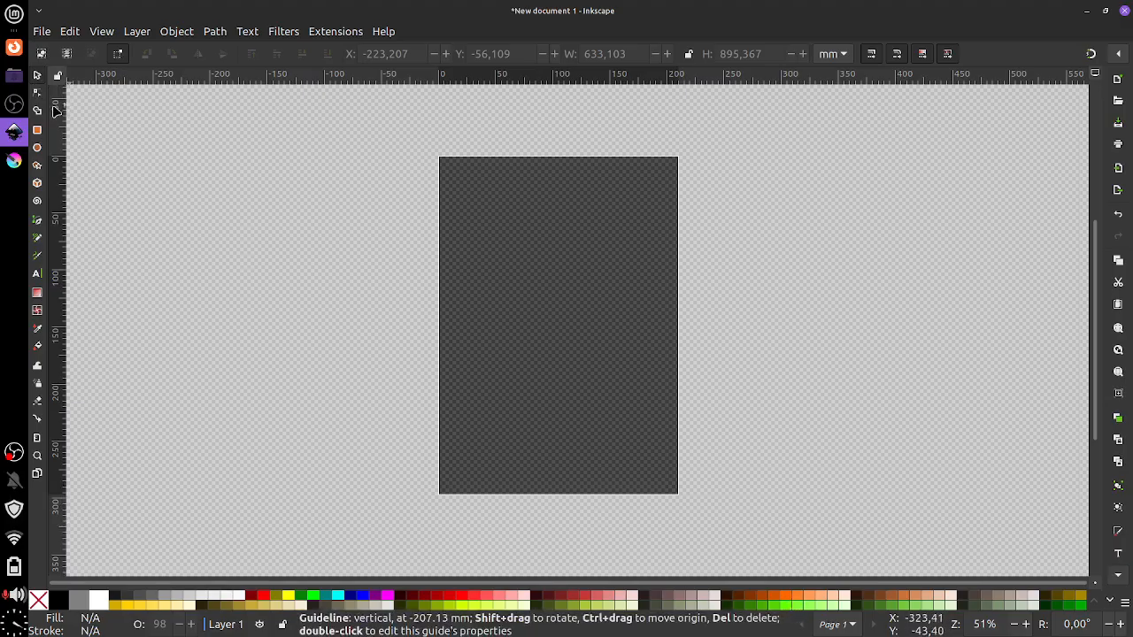
Draw a rectangle in the upper middle of the page, trying red fills and an olive stroke
{"action": "left_click", "coordinate": [37, 131]}
{"action": "left_click_drag", "start_coordinate": [497, 235], "coordinate": [621, 382]}
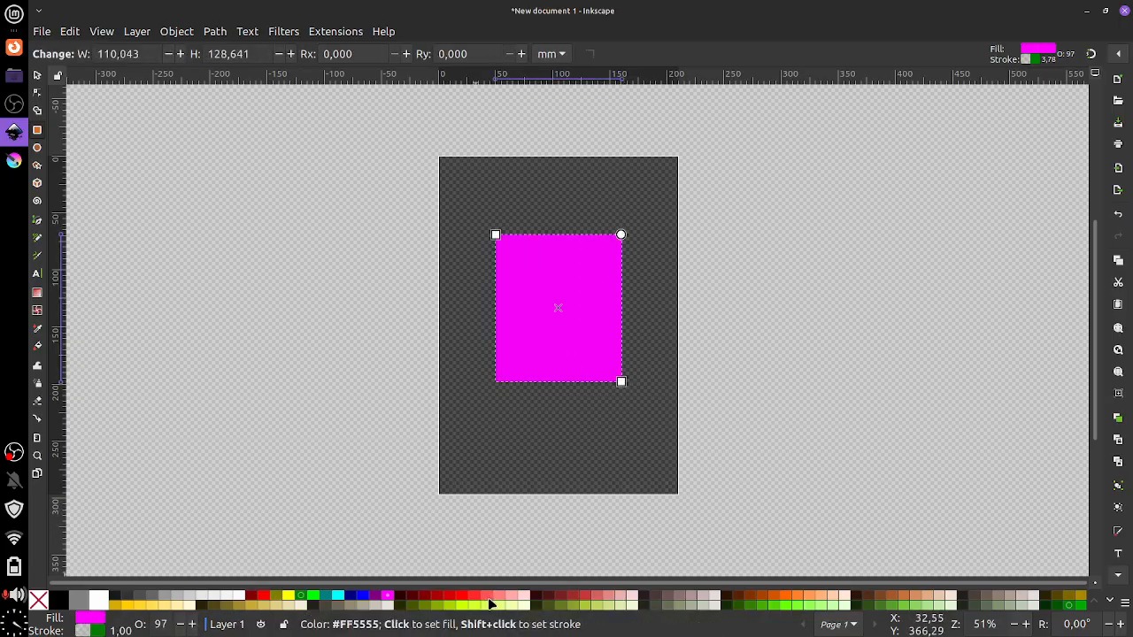
{"action": "left_click", "coordinate": [488, 597]}
{"action": "left_click", "coordinate": [613, 598]}
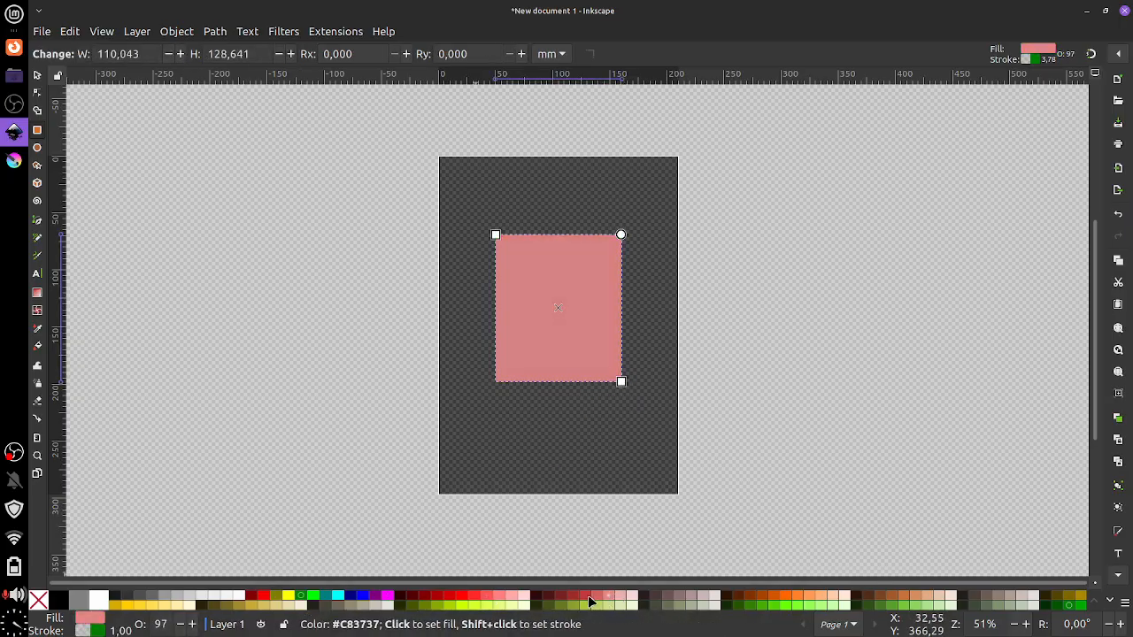
{"action": "left_click", "coordinate": [584, 596]}
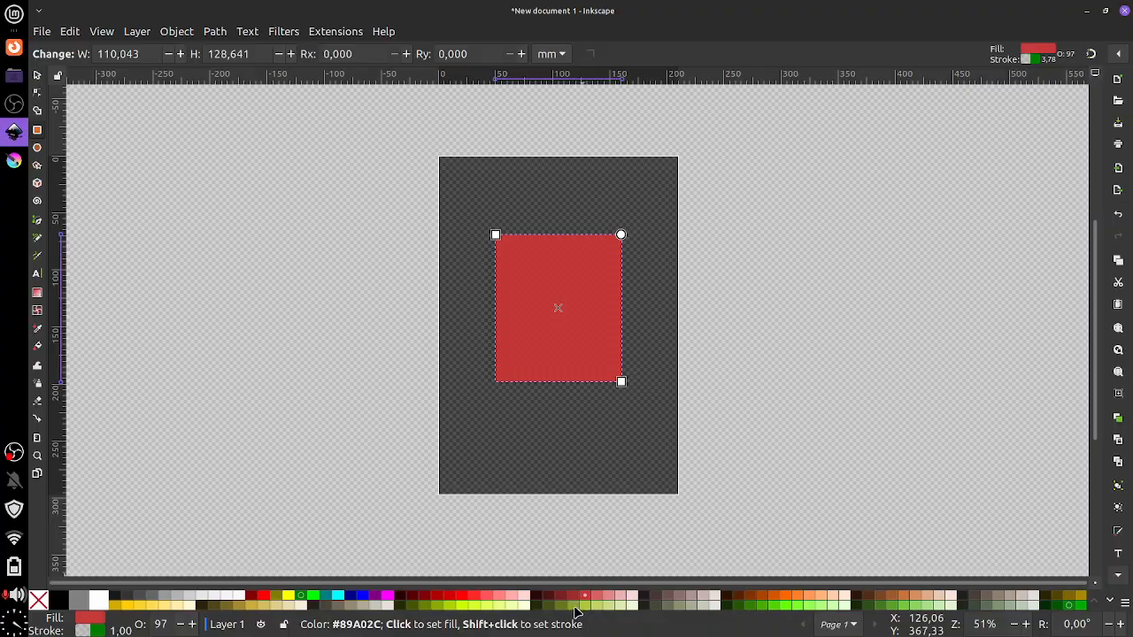
{"action": "key", "text": "shift"}
{"action": "left_click", "coordinate": [572, 607], "text": "shift"}
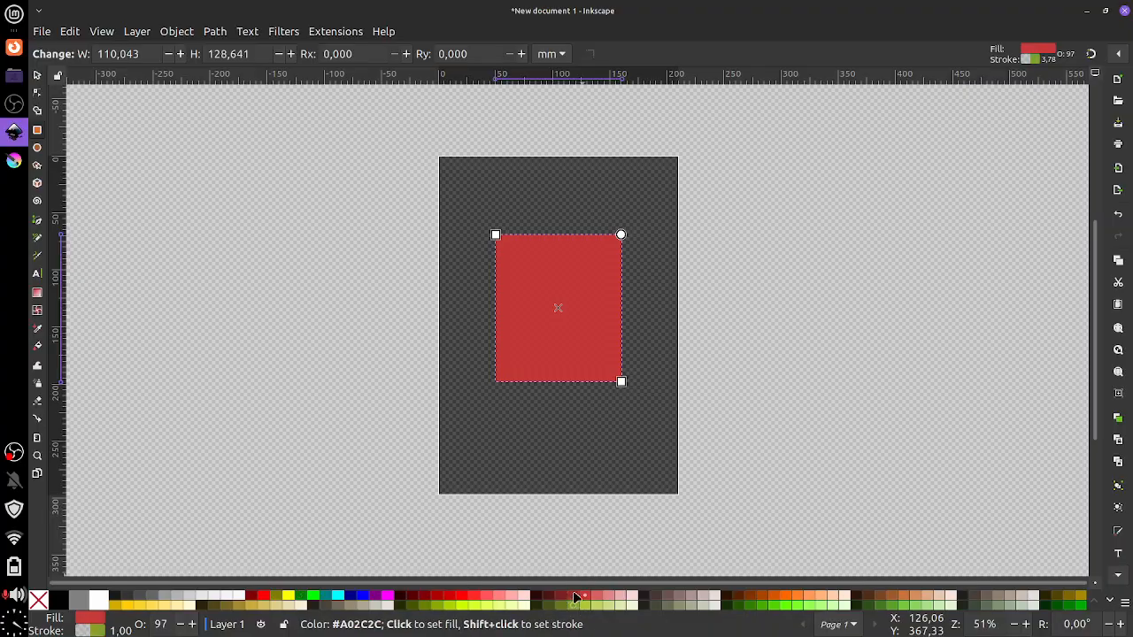
{"action": "left_click", "coordinate": [89, 631]}
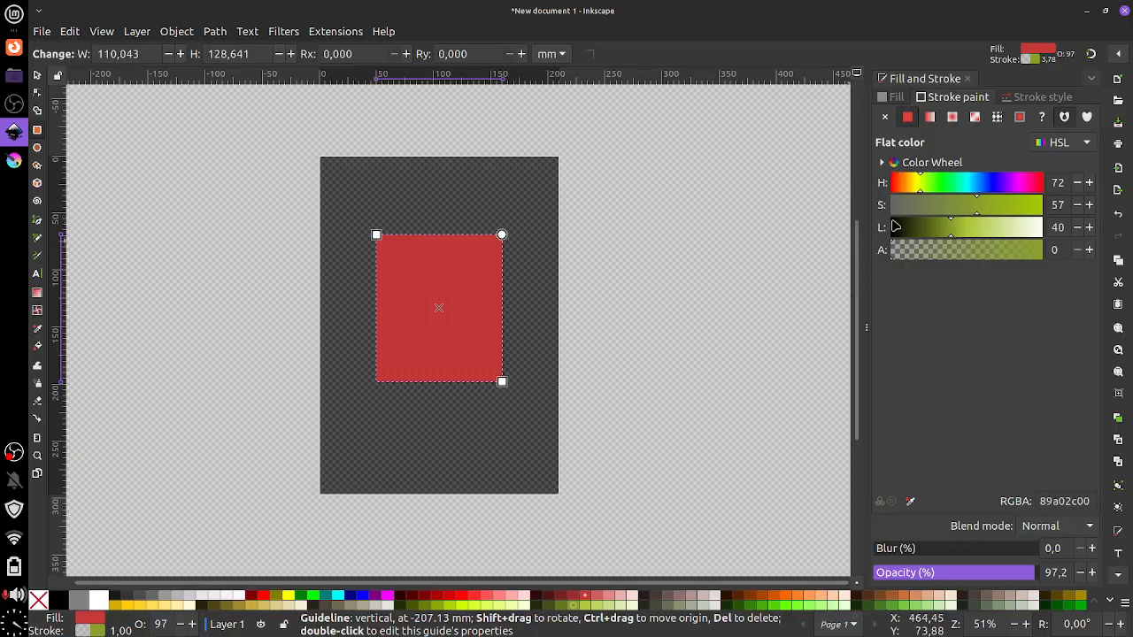
{"action": "left_click", "coordinate": [967, 79]}
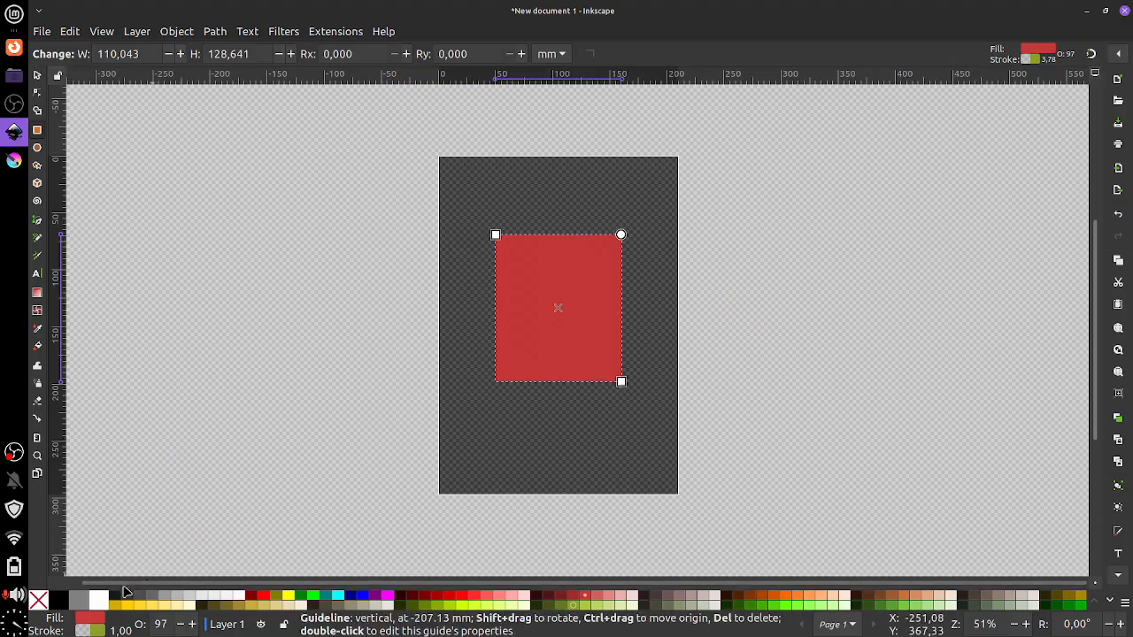
Cycle the rectangle's fill through reds, brown and orange, settling on bright green
{"action": "left_click", "coordinate": [573, 596]}
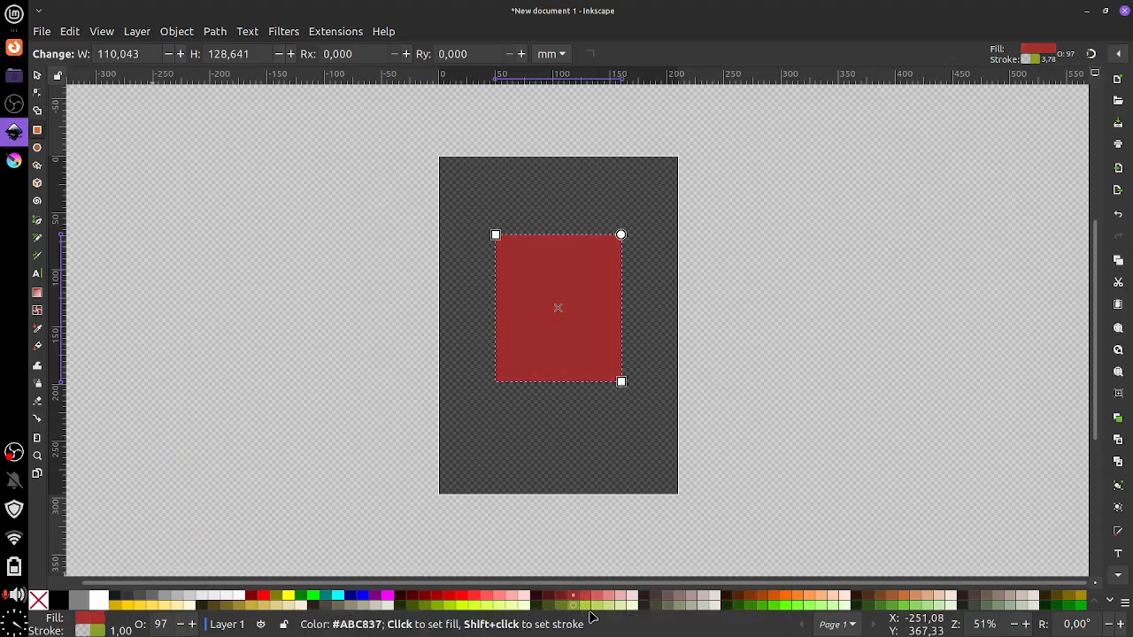
{"action": "left_click", "coordinate": [756, 599]}
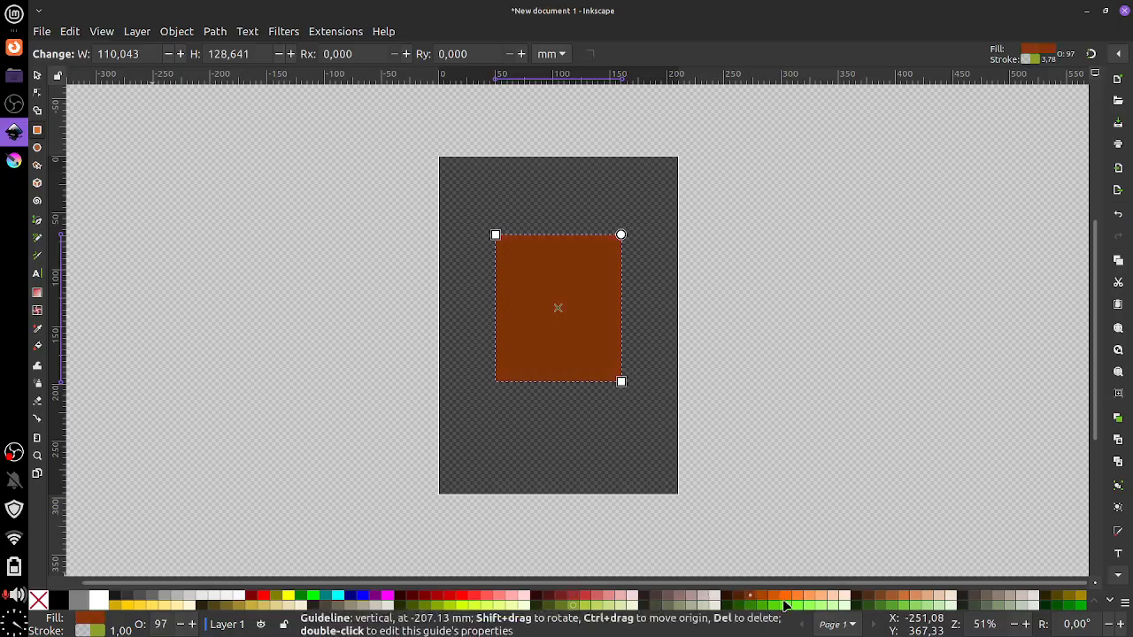
{"action": "left_click", "coordinate": [791, 600]}
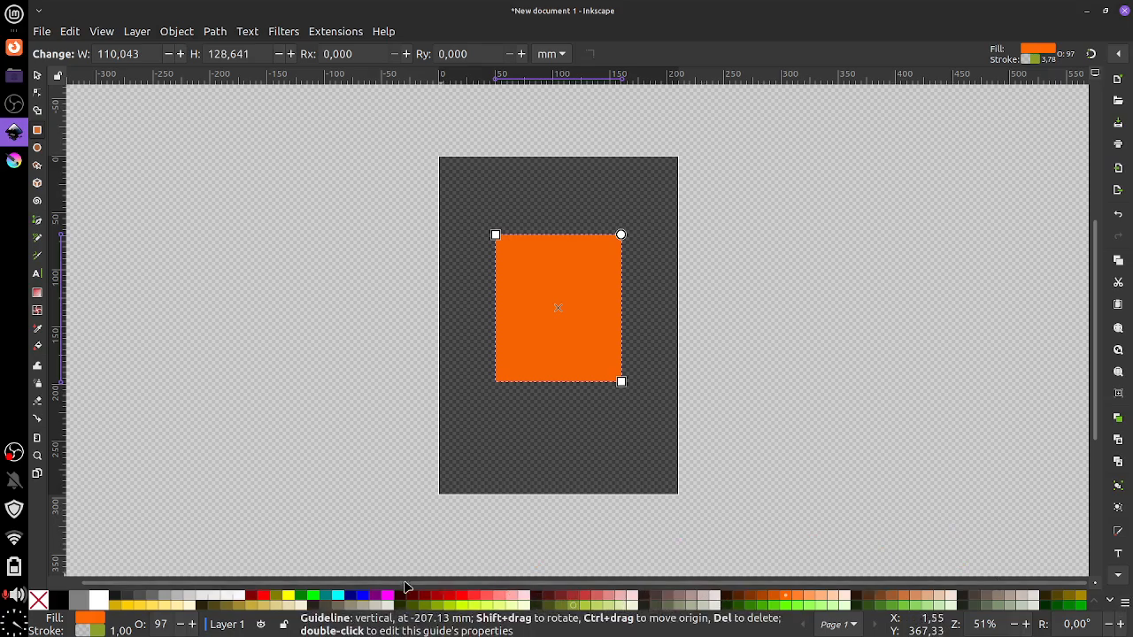
{"action": "left_click", "coordinate": [593, 601]}
{"action": "left_click", "coordinate": [593, 604]}
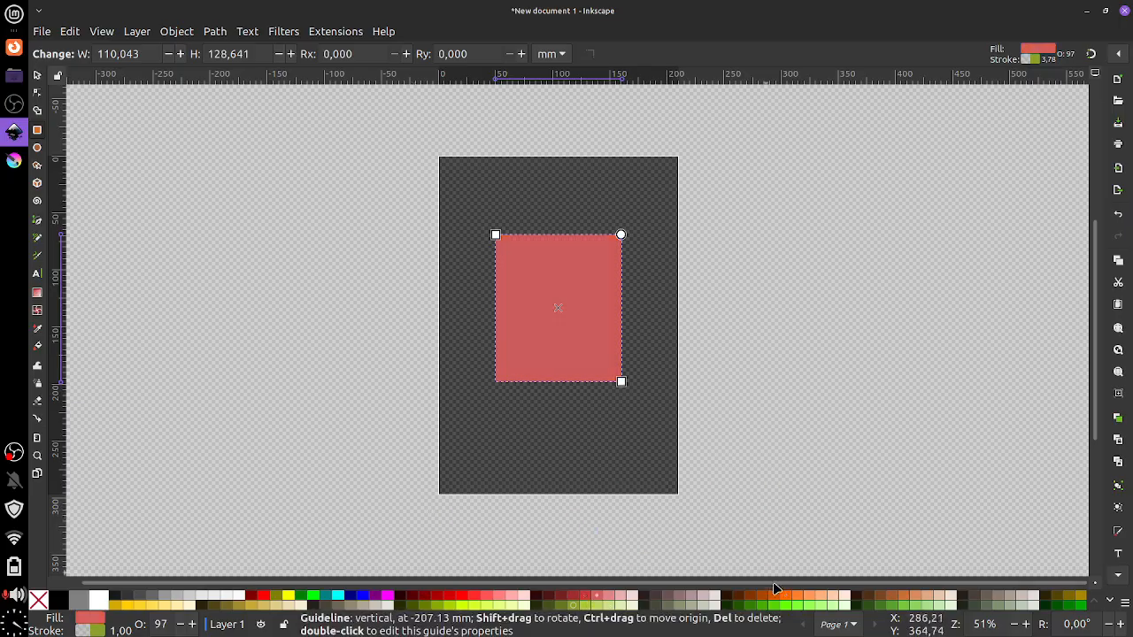
{"action": "left_click", "coordinate": [793, 604]}
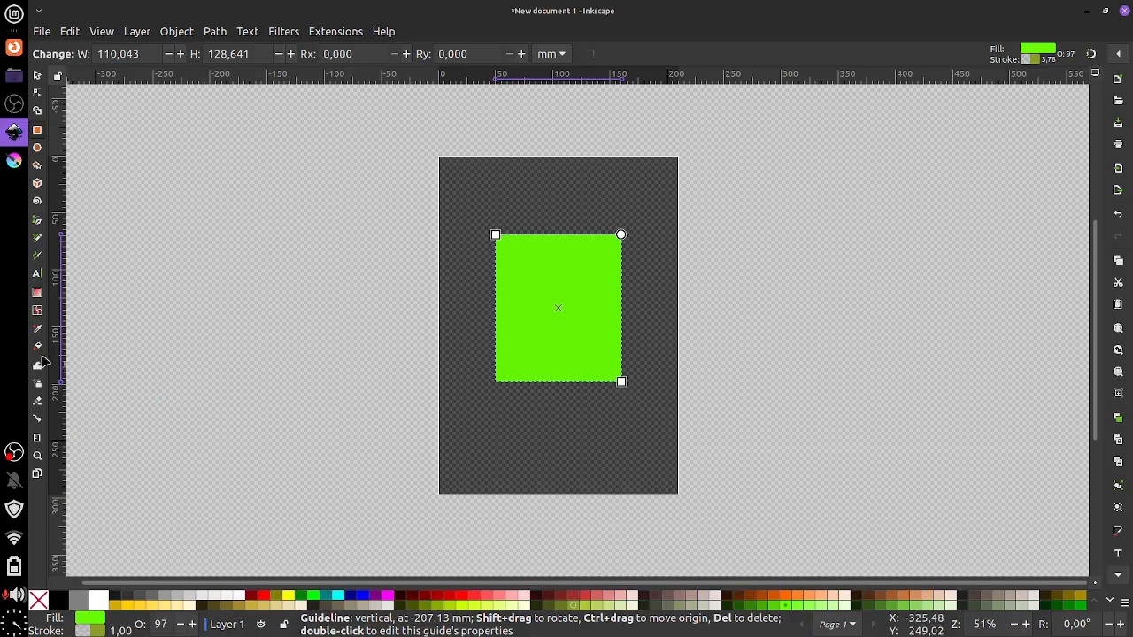
{"action": "left_click", "coordinate": [38, 76]}
{"action": "left_click", "coordinate": [38, 131]}
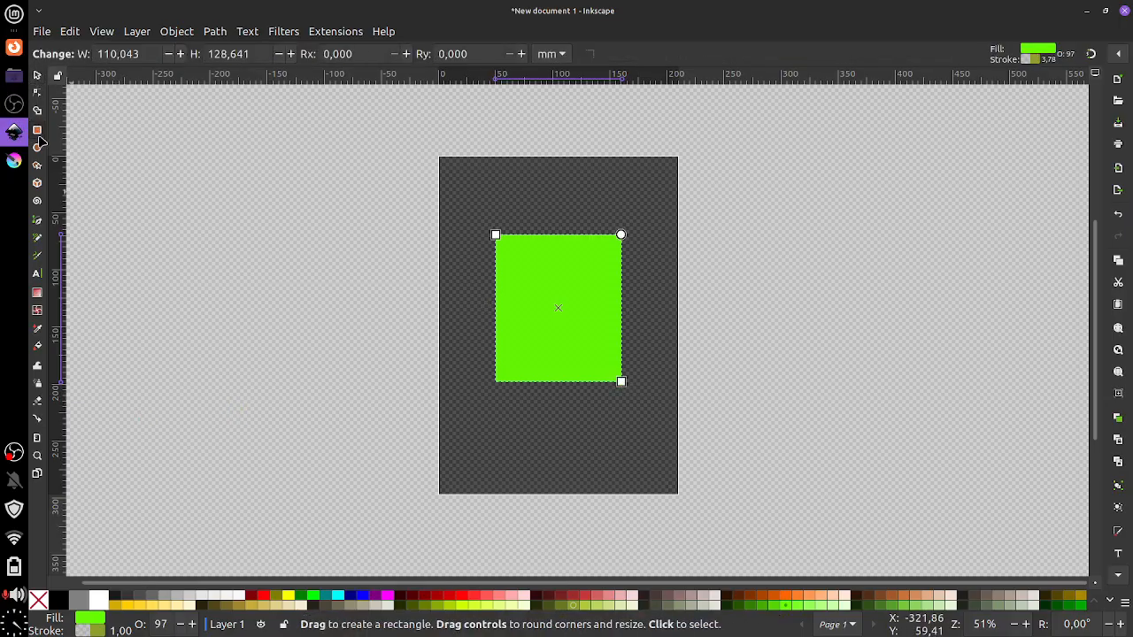
Draw a green square to the left of the page
{"action": "left_click_drag", "start_coordinate": [289, 279], "coordinate": [338, 324]}
{"action": "key", "text": "ctrl"}
{"action": "key", "text": "ctrl"}
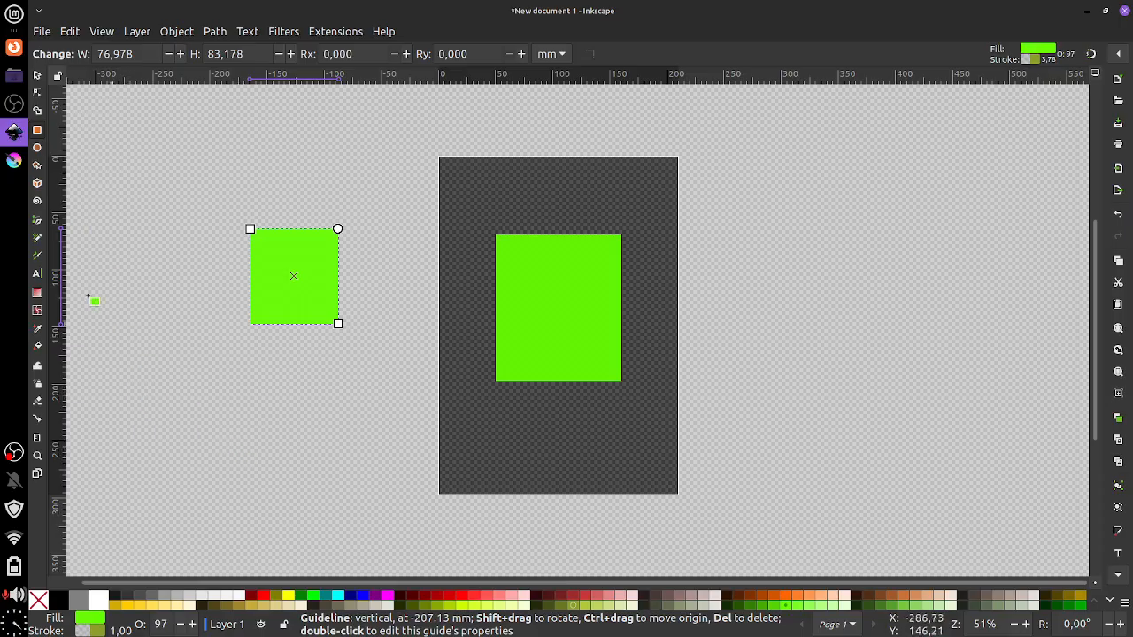
{"action": "left_click", "coordinate": [38, 166]}
{"action": "left_click", "coordinate": [38, 147]}
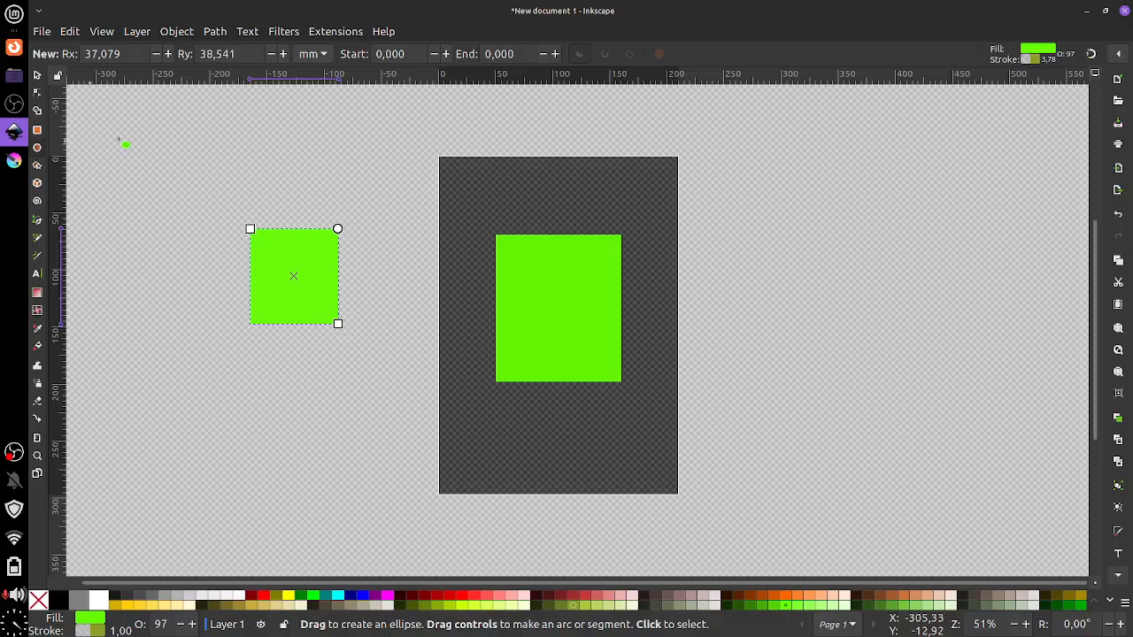
Draw a circle right of the page, cut it into a bowl-shaped arc, and view the Inkscape 1.4.3 download page
{"action": "left_click_drag", "start_coordinate": [772, 222], "coordinate": [922, 379]}
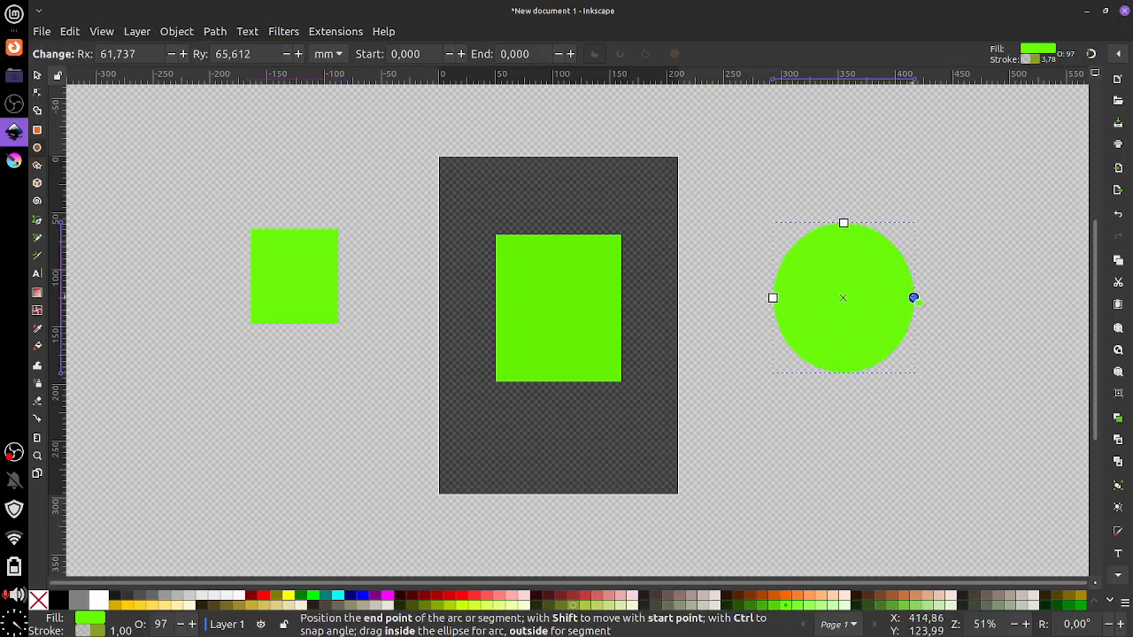
{"action": "left_click_drag", "start_coordinate": [912, 298], "coordinate": [781, 336]}
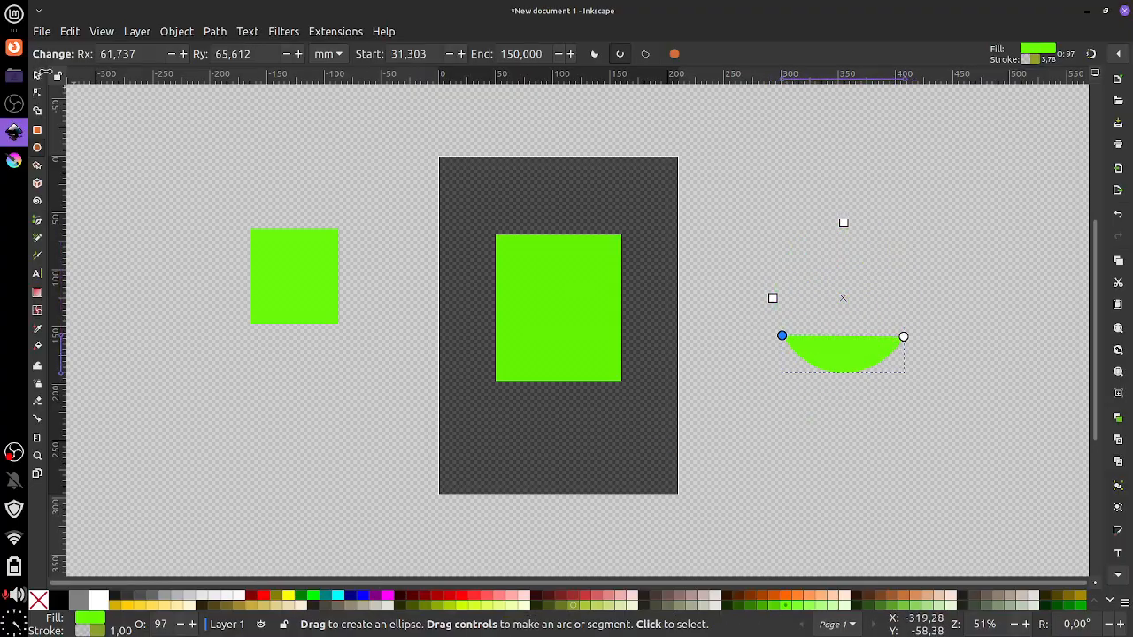
{"action": "left_click", "coordinate": [14, 75]}
{"action": "left_click", "coordinate": [13, 46]}
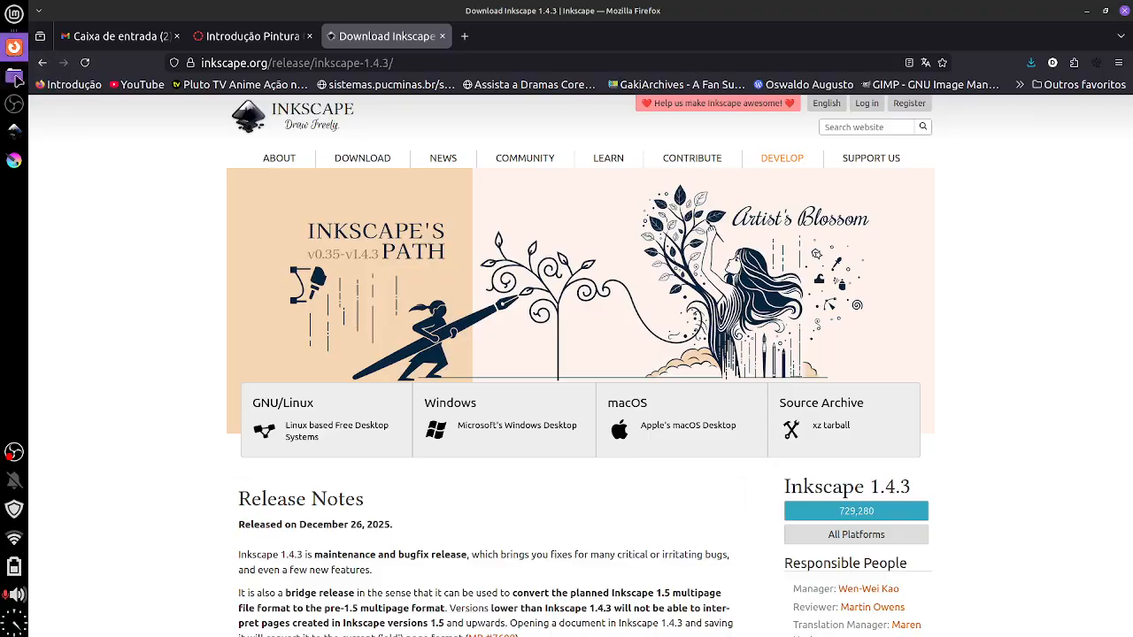
{"action": "left_click", "coordinate": [13, 131]}
Delete the left green rectangle, the centre green rectangle and the green arc
{"action": "key", "text": "s"}
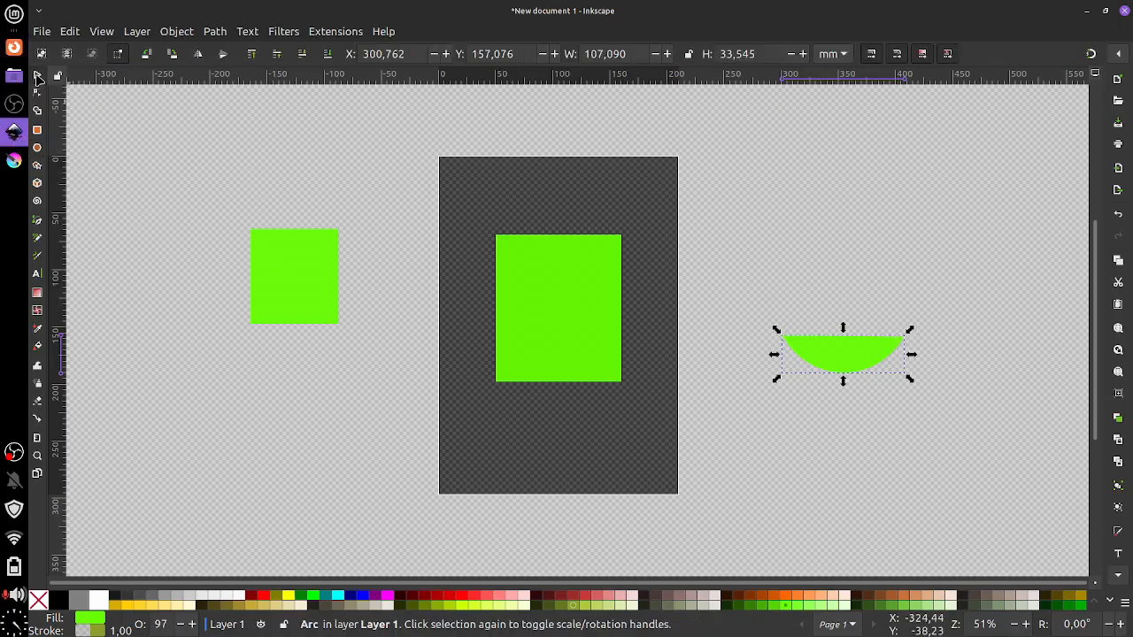
{"action": "left_click", "coordinate": [293, 270]}
{"action": "key", "text": "Delete"}
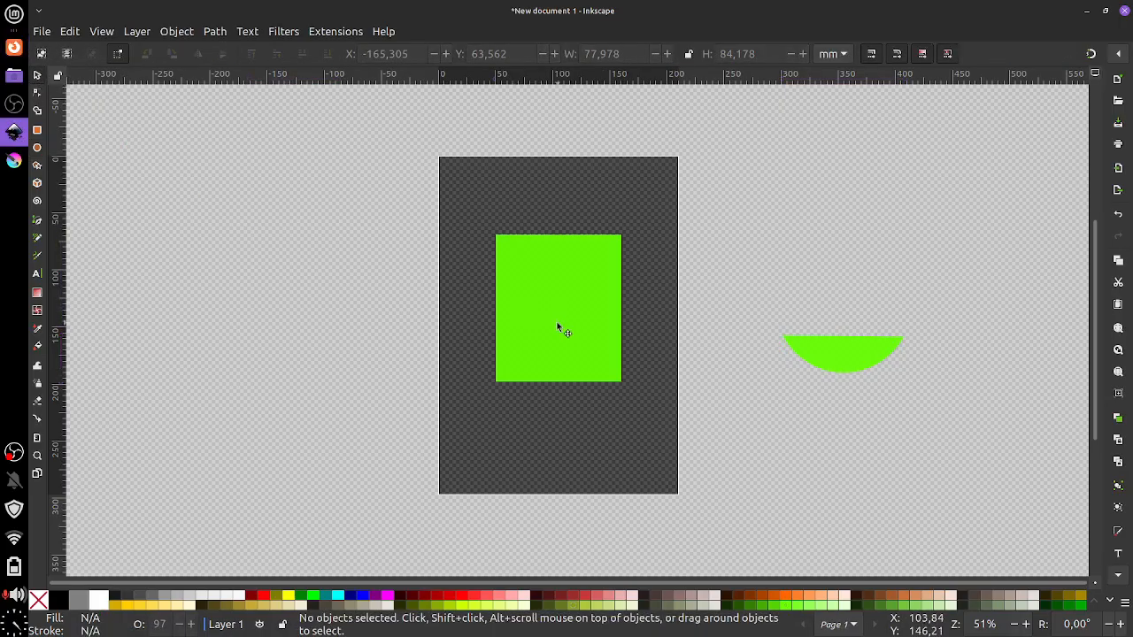
{"action": "left_click", "coordinate": [566, 333]}
{"action": "key", "text": "Delete"}
{"action": "left_click", "coordinate": [835, 354]}
{"action": "key", "text": "Delete"}
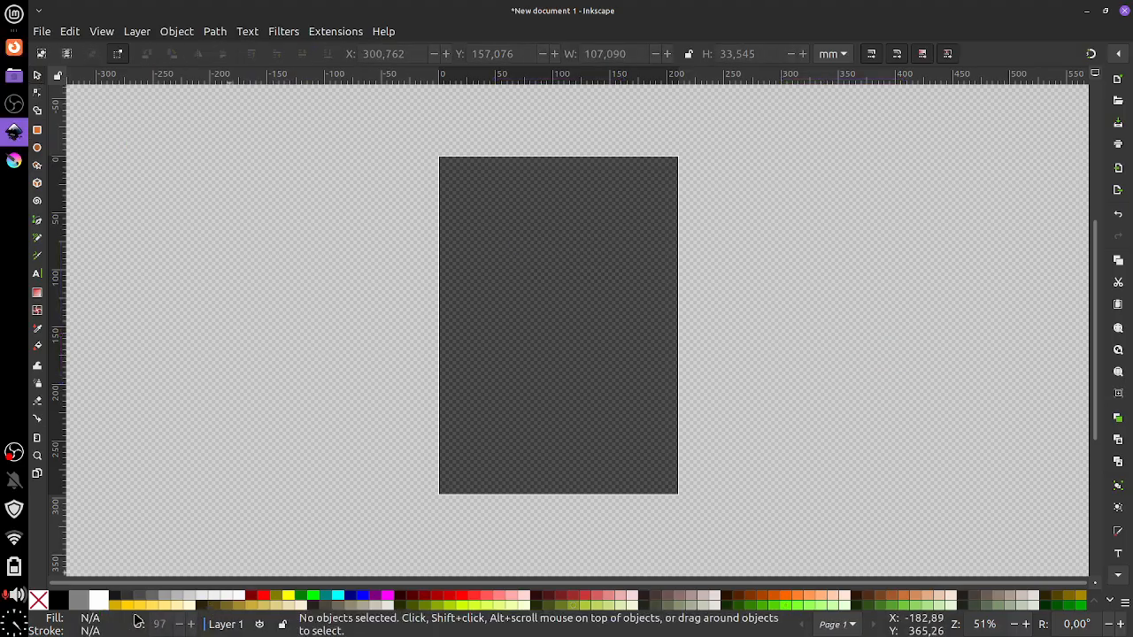
Open and close the Layers and Objects list and the Fill and Stroke panel
{"action": "left_click", "coordinate": [232, 626]}
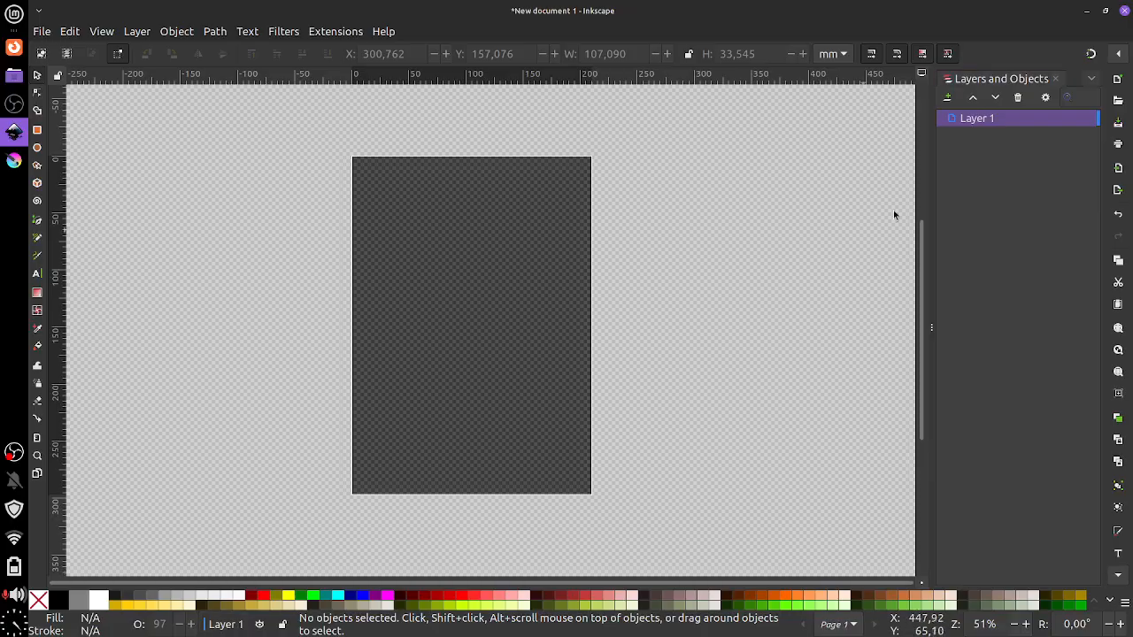
{"action": "left_click", "coordinate": [1054, 78]}
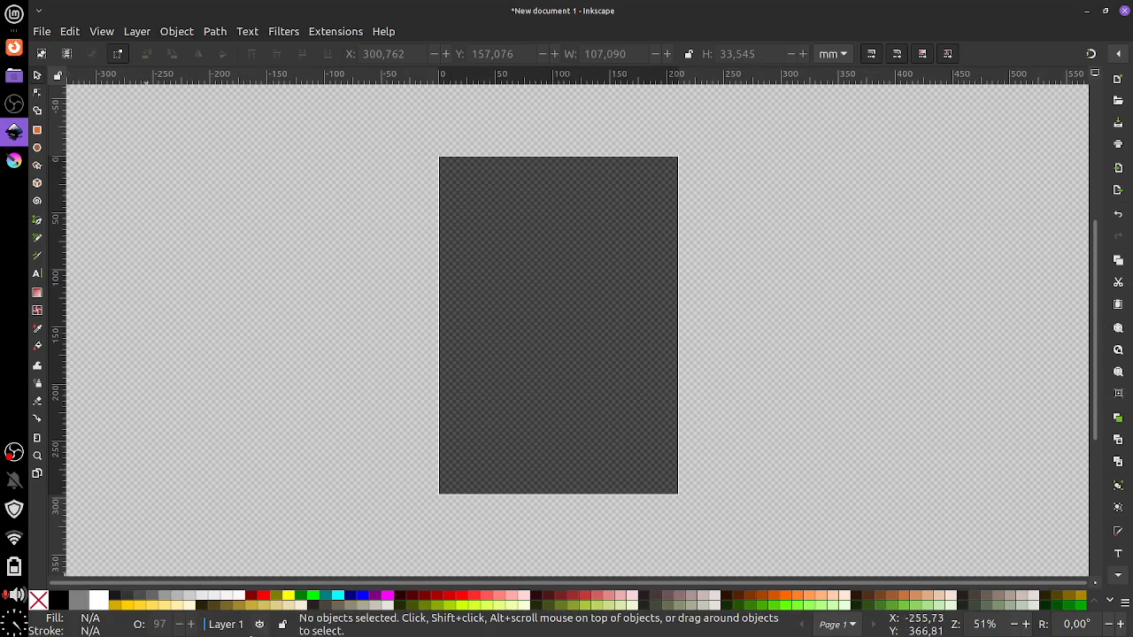
{"action": "left_click", "coordinate": [96, 624]}
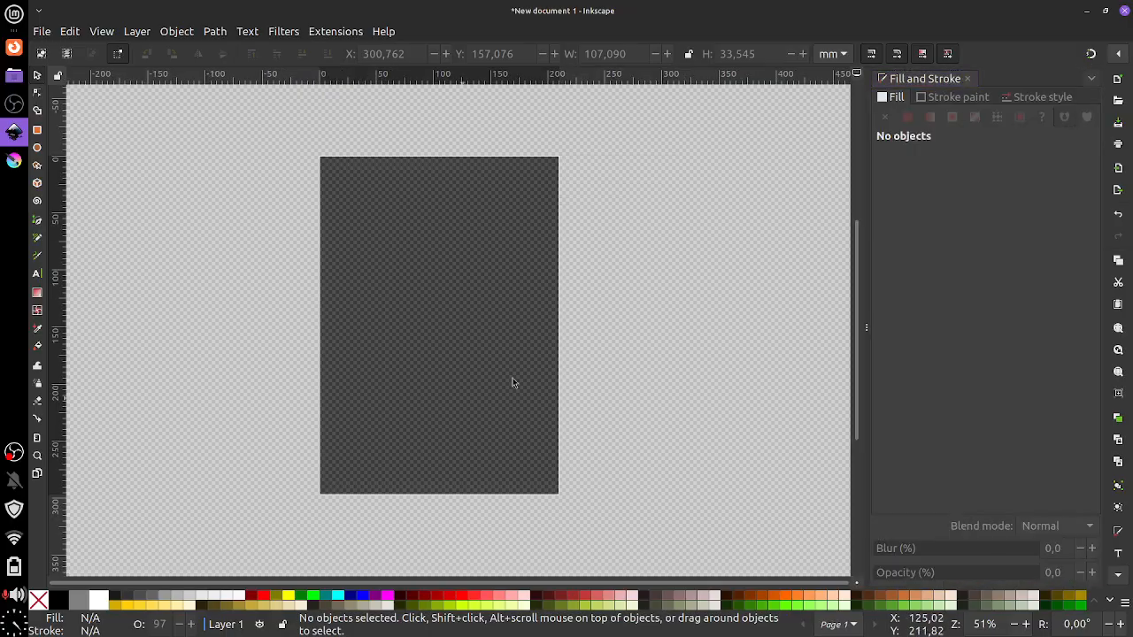
{"action": "left_click", "coordinate": [970, 79]}
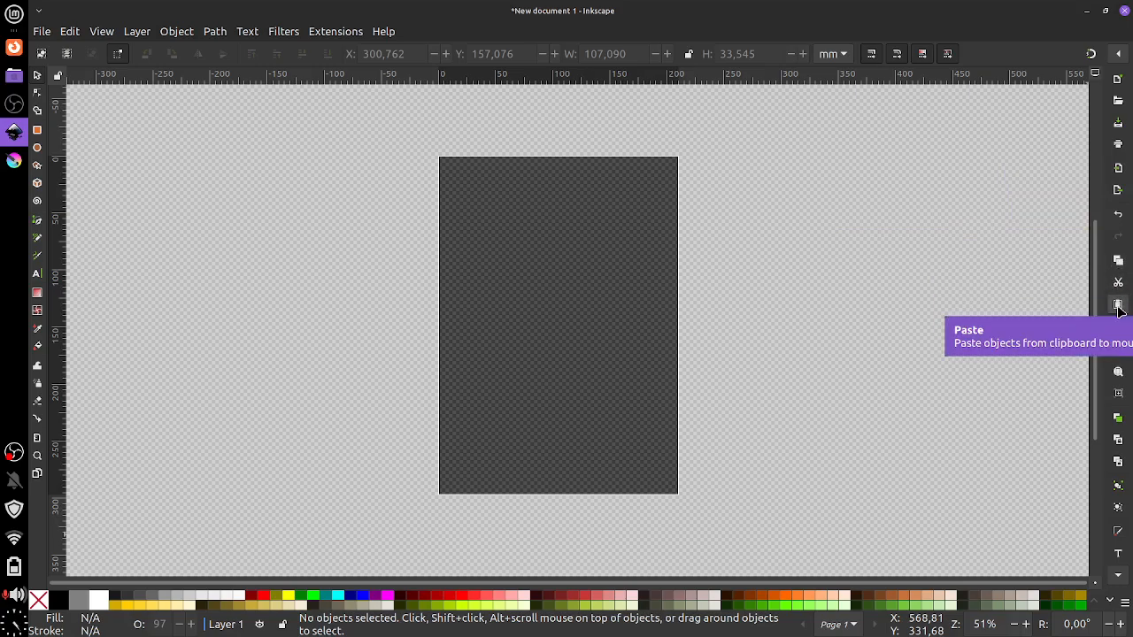
{"action": "left_click", "coordinate": [68, 33]}
{"action": "mouse_move", "coordinate": [44, 33]}
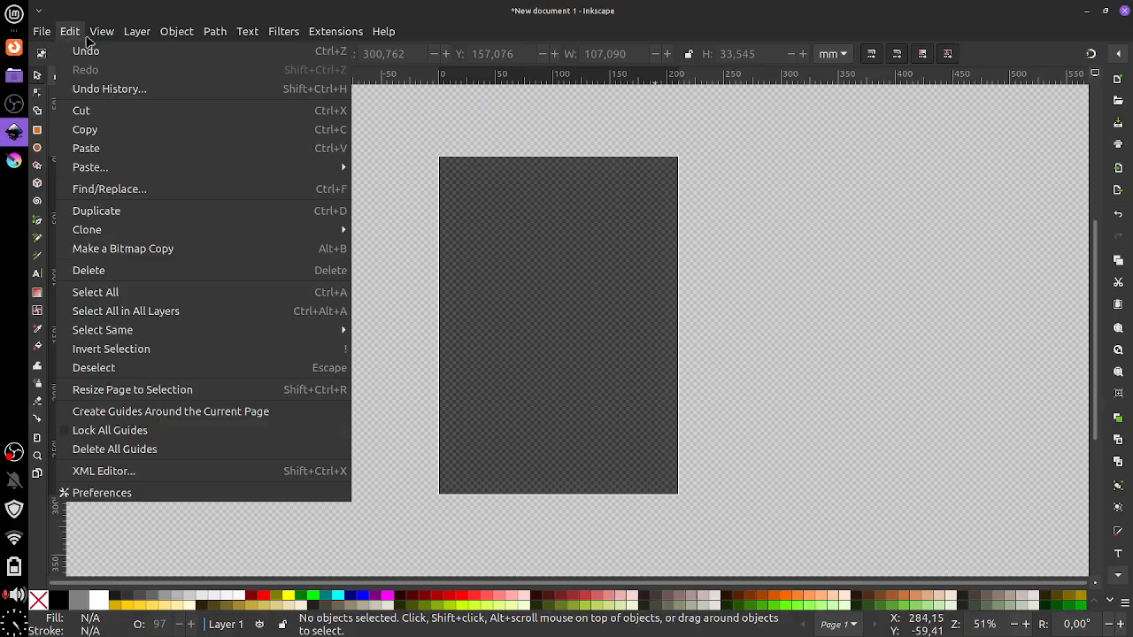
{"action": "mouse_move", "coordinate": [101, 32]}
{"action": "left_click", "coordinate": [968, 257]}
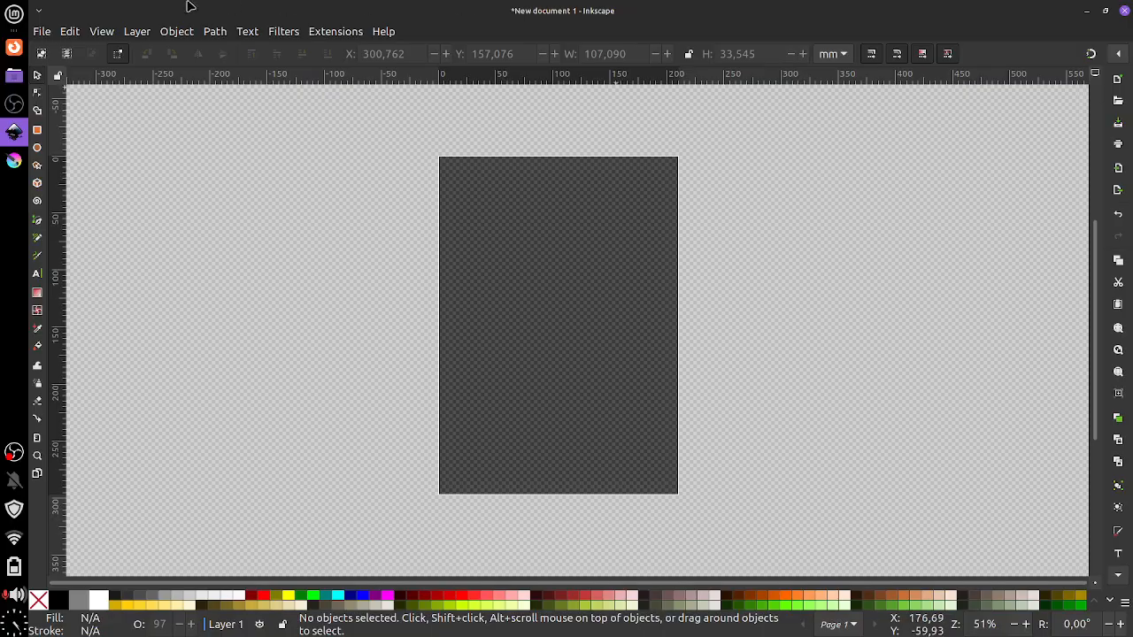
{"action": "left_click", "coordinate": [41, 31]}
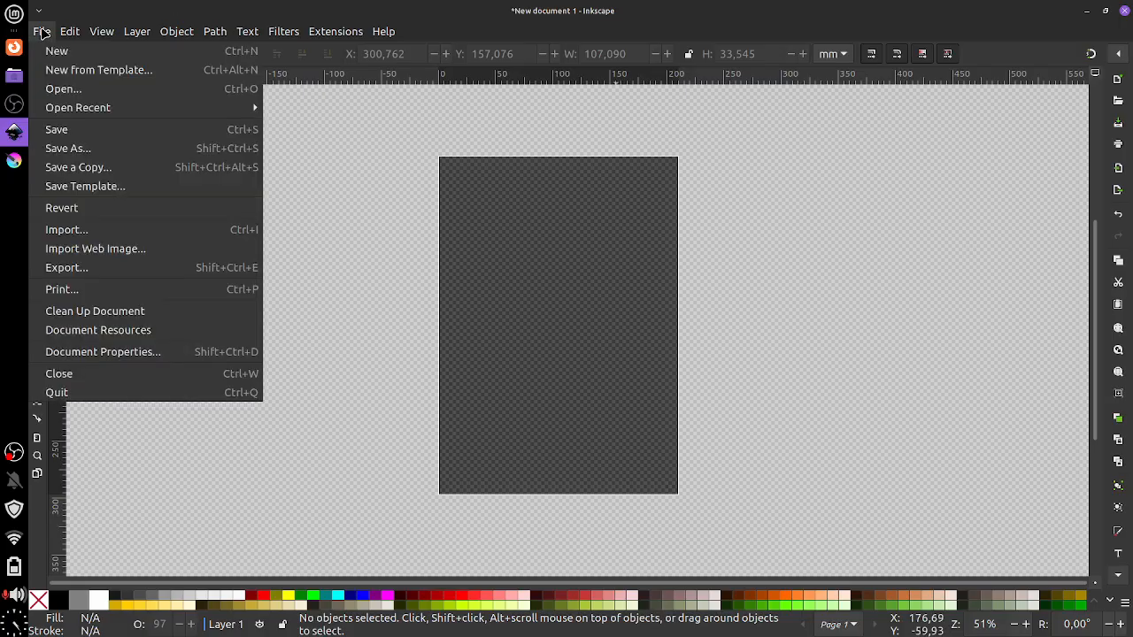
{"action": "left_click", "coordinate": [1034, 287]}
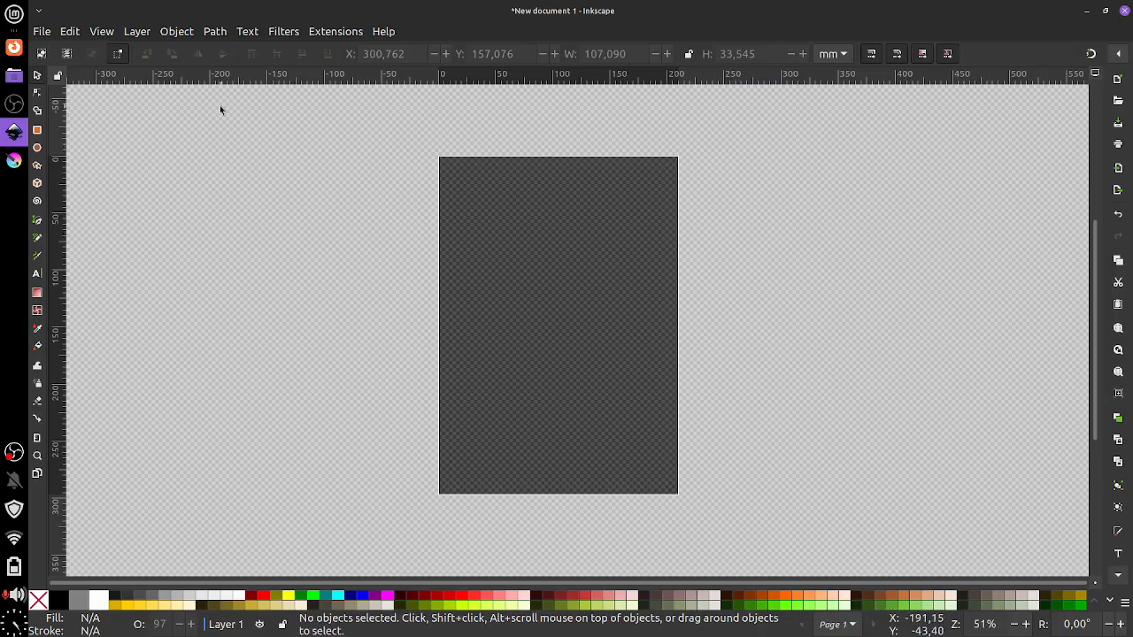
{"action": "left_click", "coordinate": [69, 33]}
{"action": "left_click", "coordinate": [69, 32]}
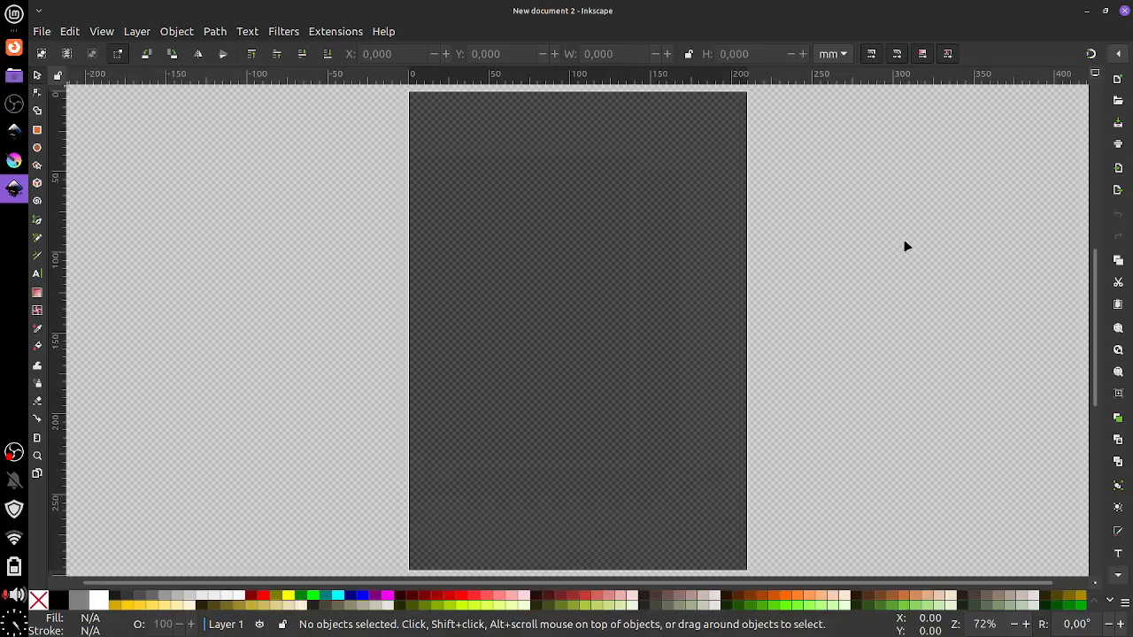
{"action": "left_click", "coordinate": [1124, 10]}
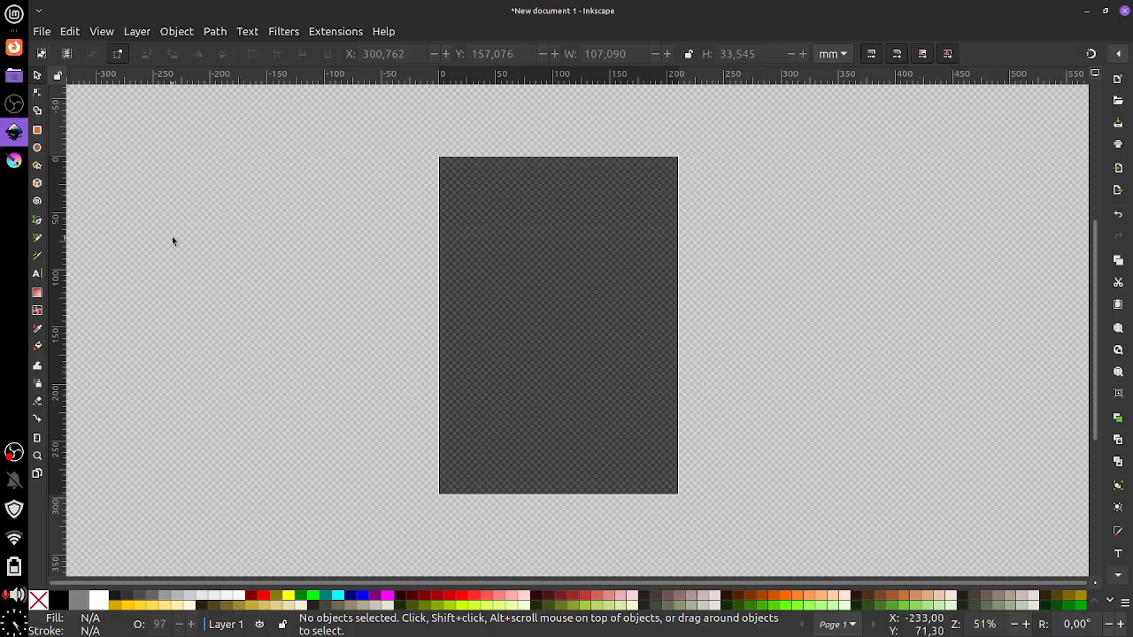
Draw a 118.825 × 122.958 mm green rectangle in the upper-left part of the page
{"action": "left_click", "coordinate": [37, 129]}
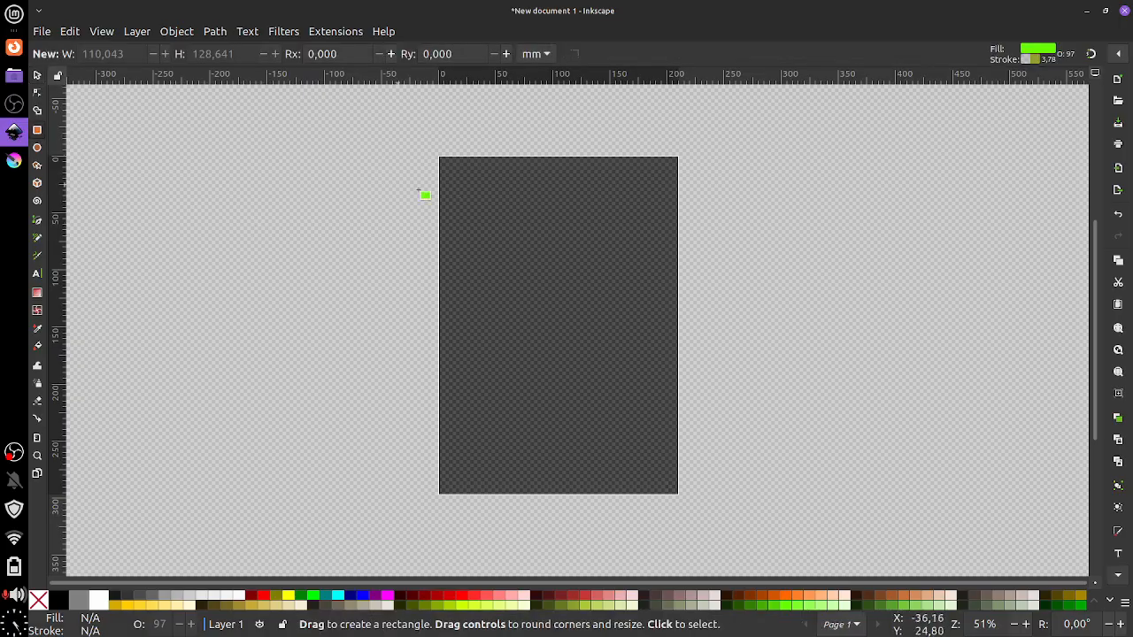
{"action": "left_click_drag", "start_coordinate": [457, 191], "coordinate": [594, 333]}
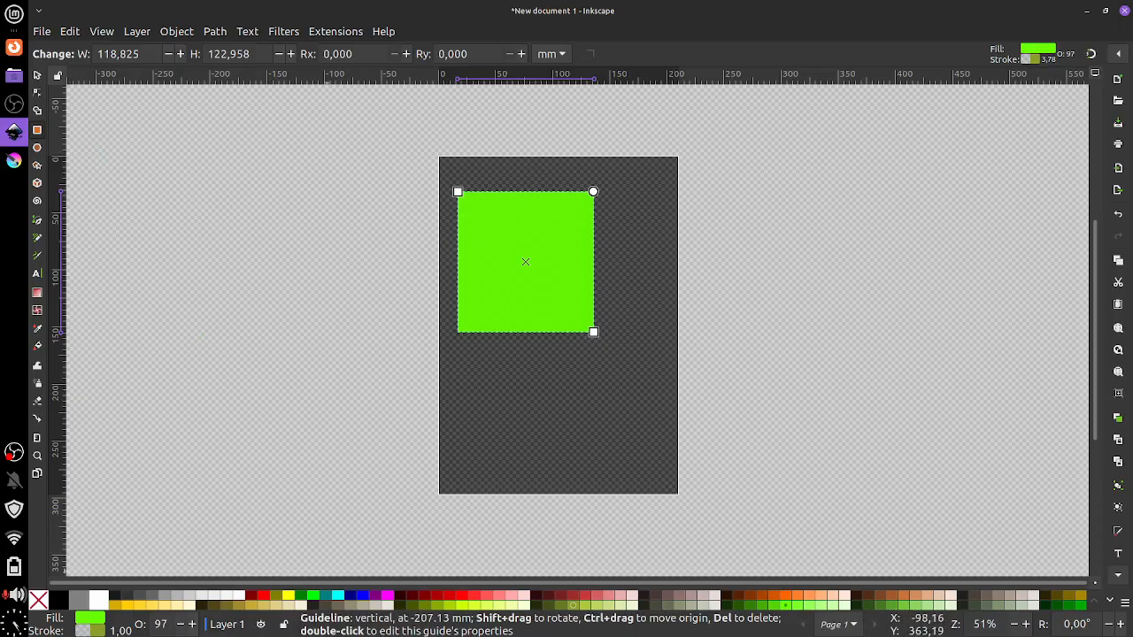
{"action": "left_click", "coordinate": [177, 32]}
{"action": "left_click", "coordinate": [178, 32]}
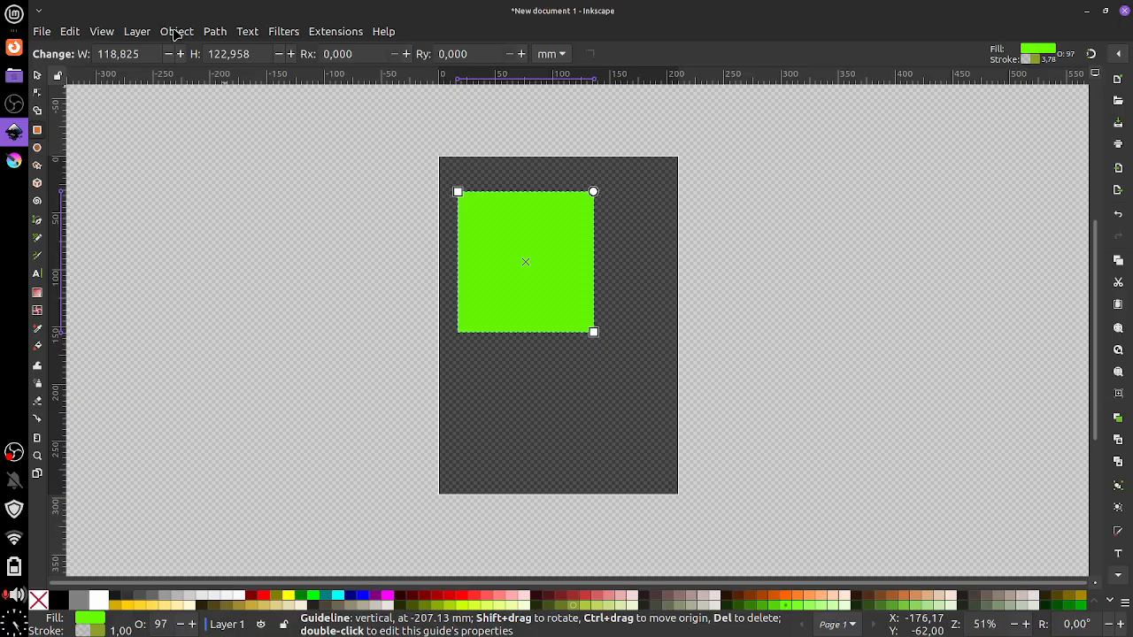
{"action": "left_click", "coordinate": [177, 32]}
{"action": "left_click", "coordinate": [177, 32]}
{"action": "left_click", "coordinate": [176, 32]}
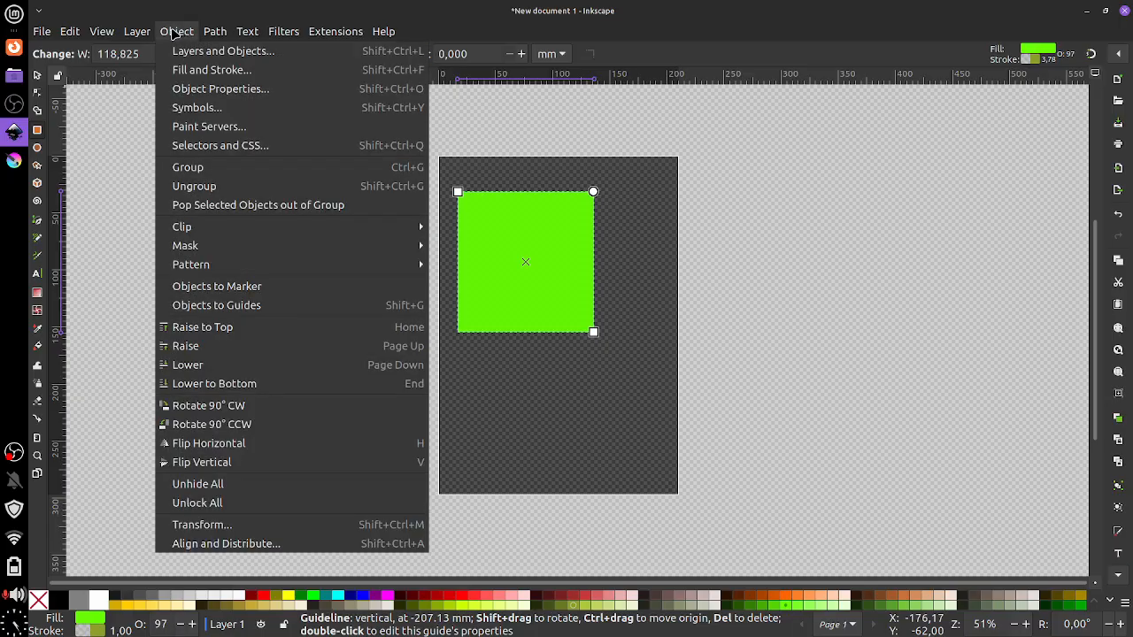
{"action": "left_click", "coordinate": [174, 31]}
{"action": "left_click", "coordinate": [173, 32]}
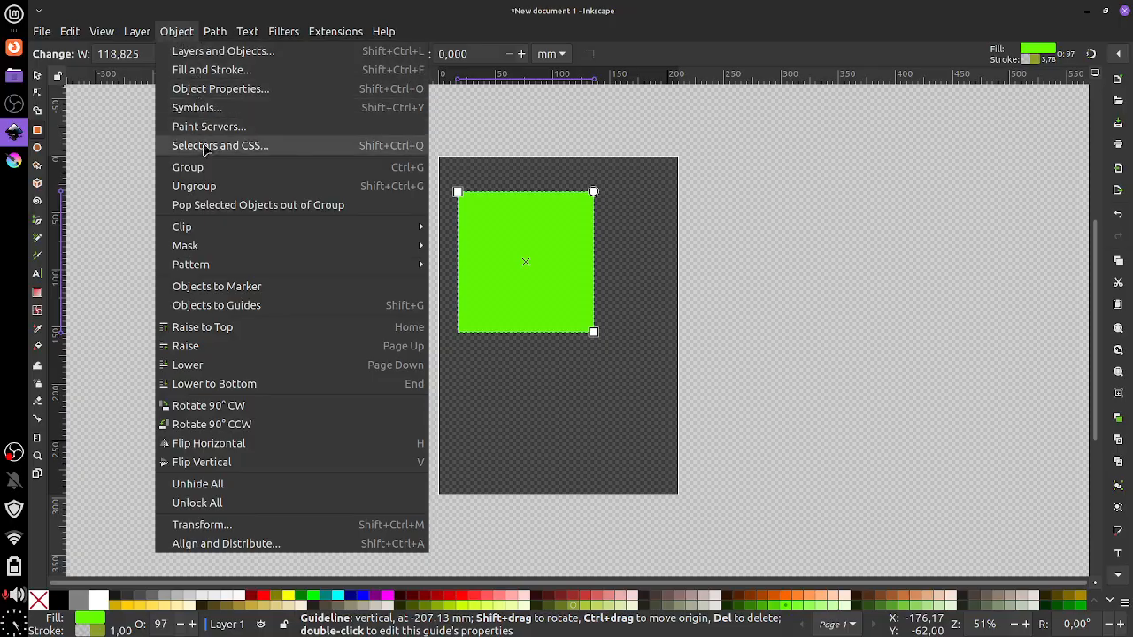
Glance at the Layers and Objects list, then open Fill and Stroke from the Object menu
{"action": "left_click", "coordinate": [207, 55]}
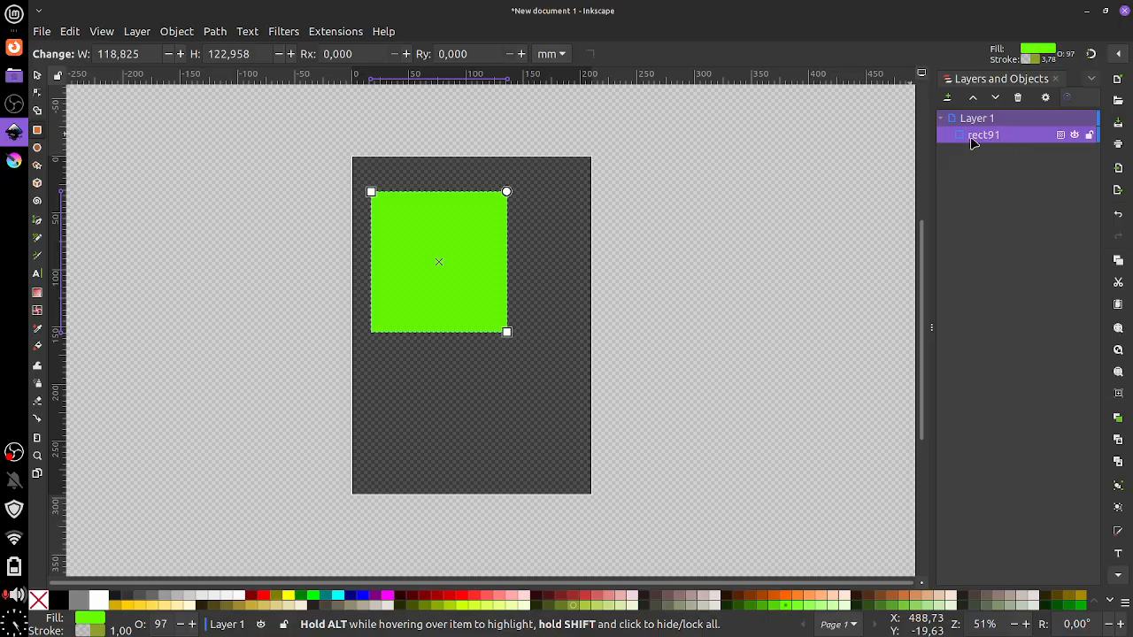
{"action": "left_click", "coordinate": [1055, 79]}
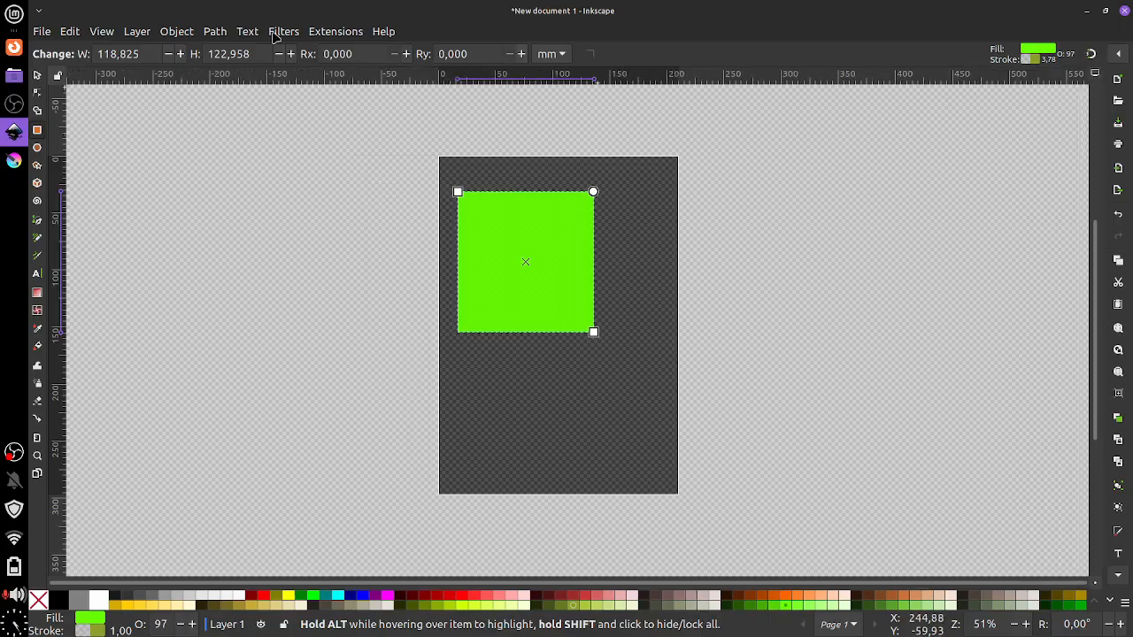
{"action": "left_click", "coordinate": [176, 32]}
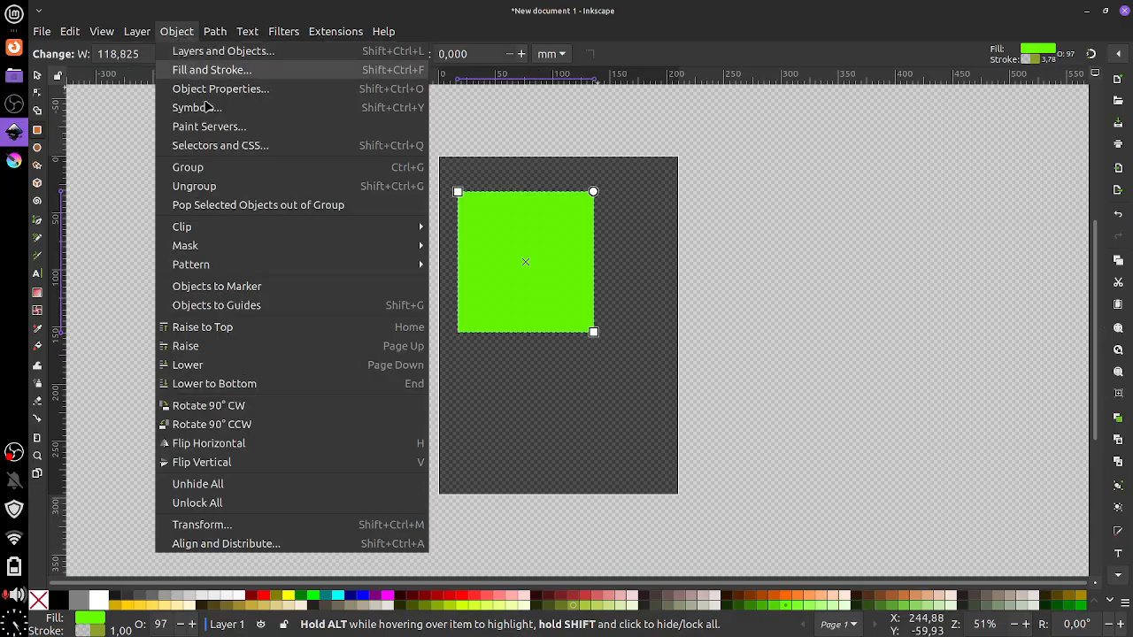
{"action": "left_click", "coordinate": [194, 73]}
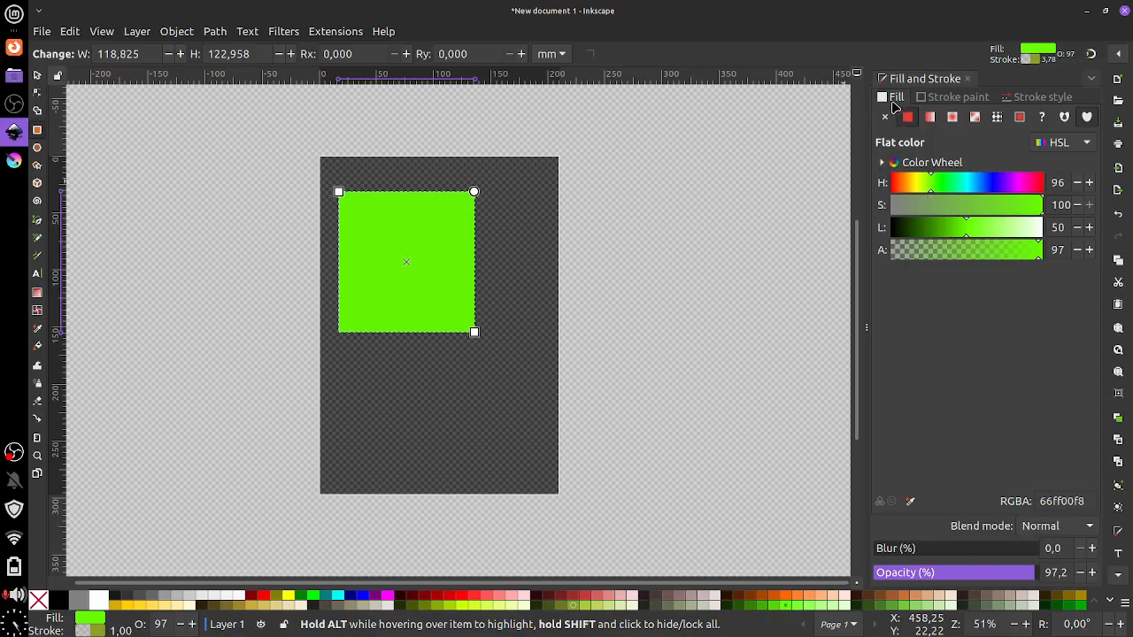
Change the rectangle's green fill to a slightly toned-down bright blue
{"action": "left_click", "coordinate": [941, 103]}
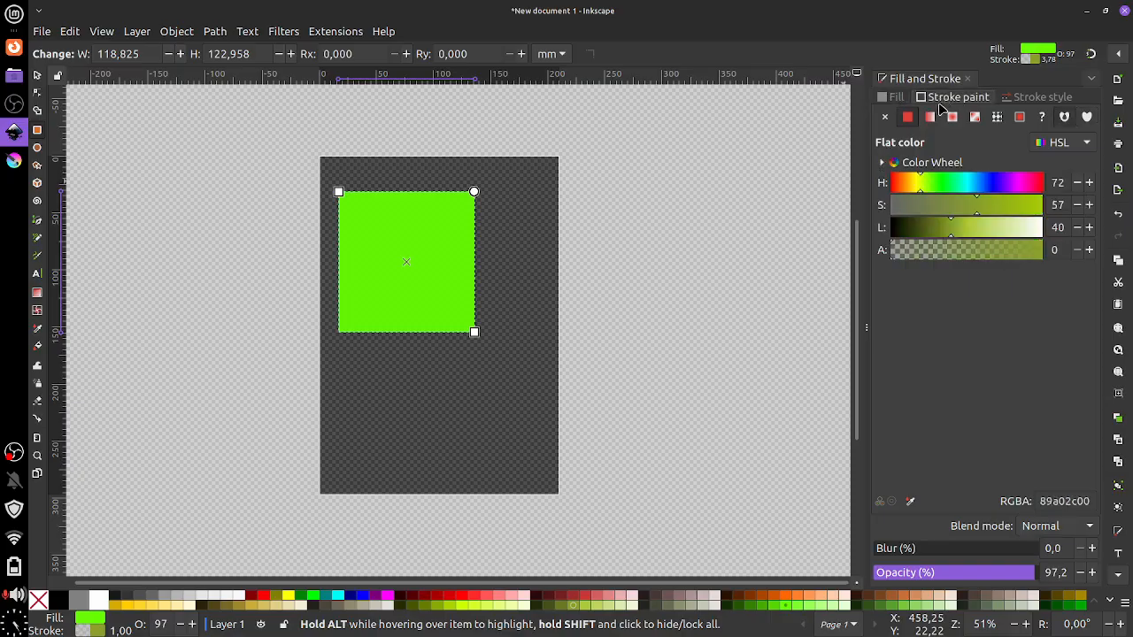
{"action": "left_click", "coordinate": [1042, 97]}
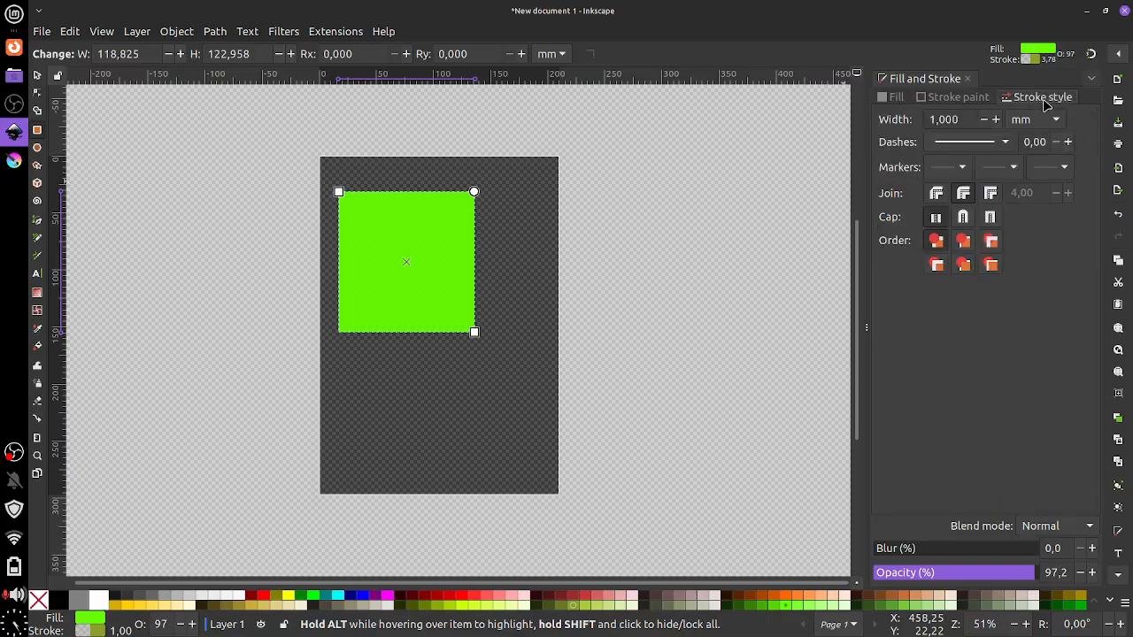
{"action": "left_click", "coordinate": [890, 97]}
{"action": "left_click", "coordinate": [960, 227]}
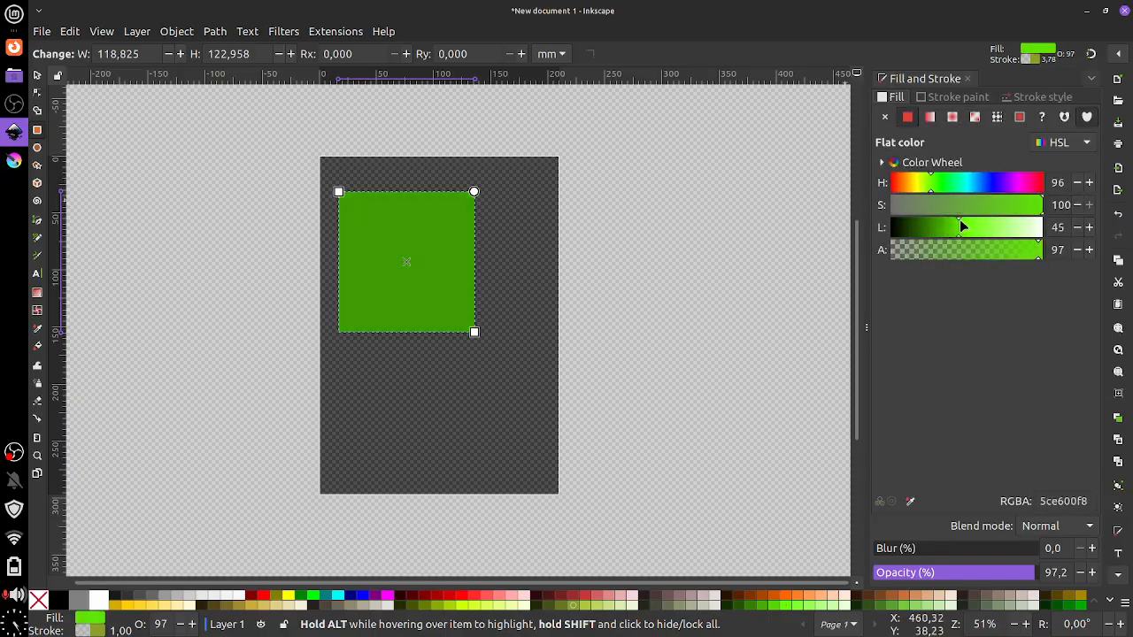
{"action": "mouse_move", "coordinate": [963, 226]}
{"action": "left_mouse_down"}
{"action": "mouse_move", "coordinate": [944, 204]}
{"action": "mouse_move", "coordinate": [959, 188]}
{"action": "mouse_move", "coordinate": [986, 190]}
{"action": "left_mouse_up"}
{"action": "mouse_move", "coordinate": [949, 224]}
{"action": "left_mouse_down"}
{"action": "mouse_move", "coordinate": [929, 226]}
{"action": "mouse_move", "coordinate": [965, 226]}
{"action": "left_mouse_up"}
{"action": "left_click_drag", "start_coordinate": [1039, 210], "coordinate": [1011, 214]}
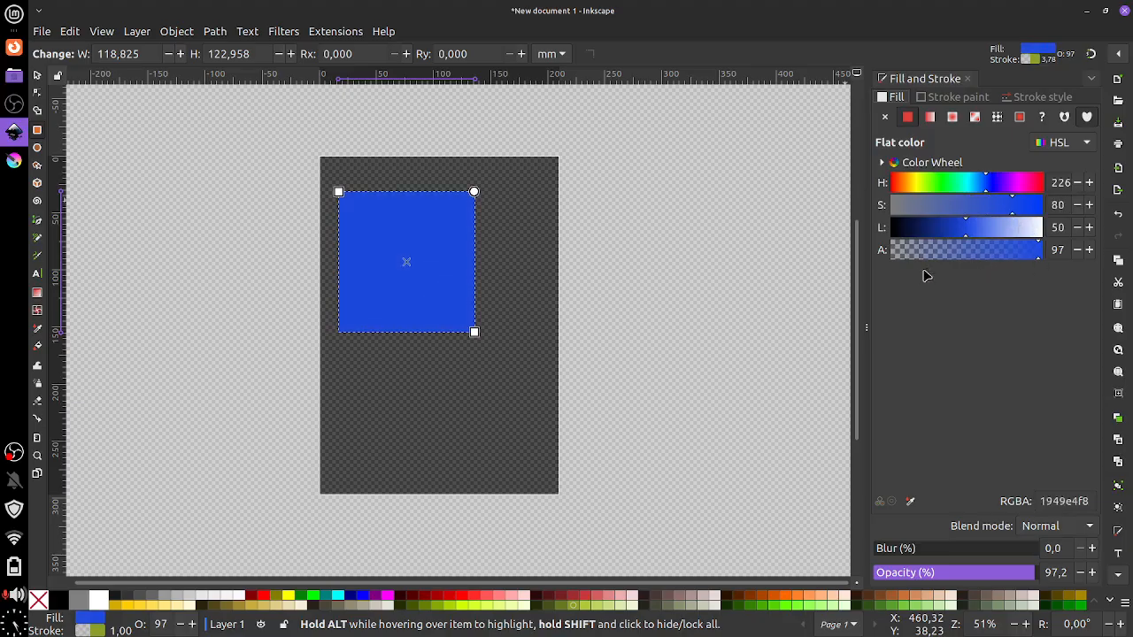
Try fill transparency and blur, then restore object opacity and fill alpha to 100
{"action": "left_click_drag", "start_coordinate": [1039, 257], "coordinate": [1079, 264]}
{"action": "left_click_drag", "start_coordinate": [912, 552], "coordinate": [746, 563]}
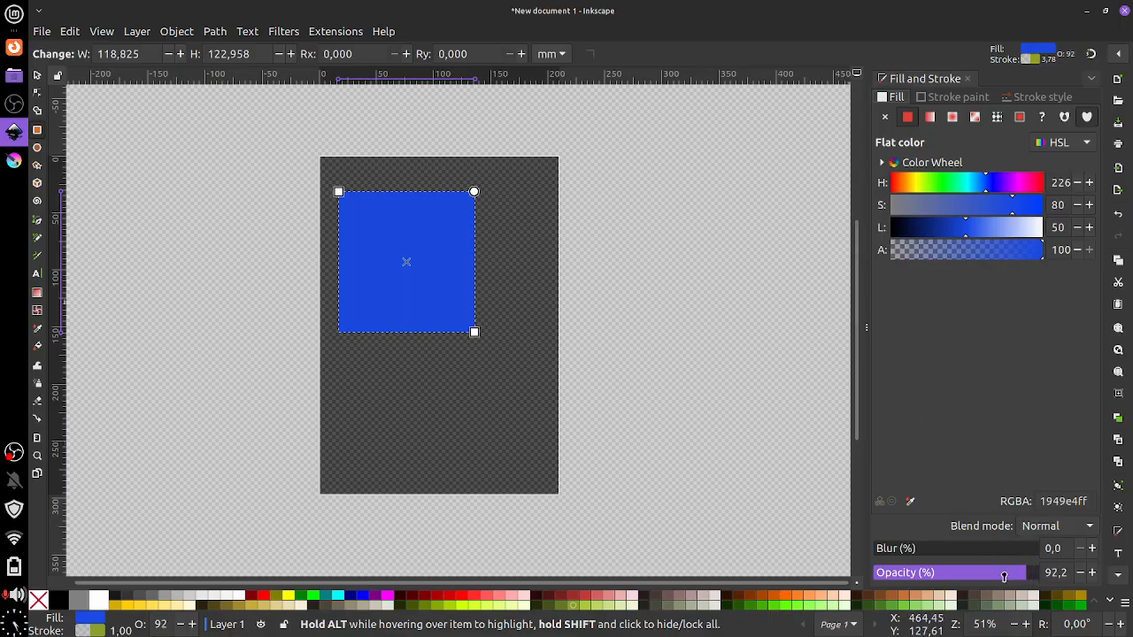
{"action": "left_click_drag", "start_coordinate": [1010, 574], "coordinate": [1106, 550]}
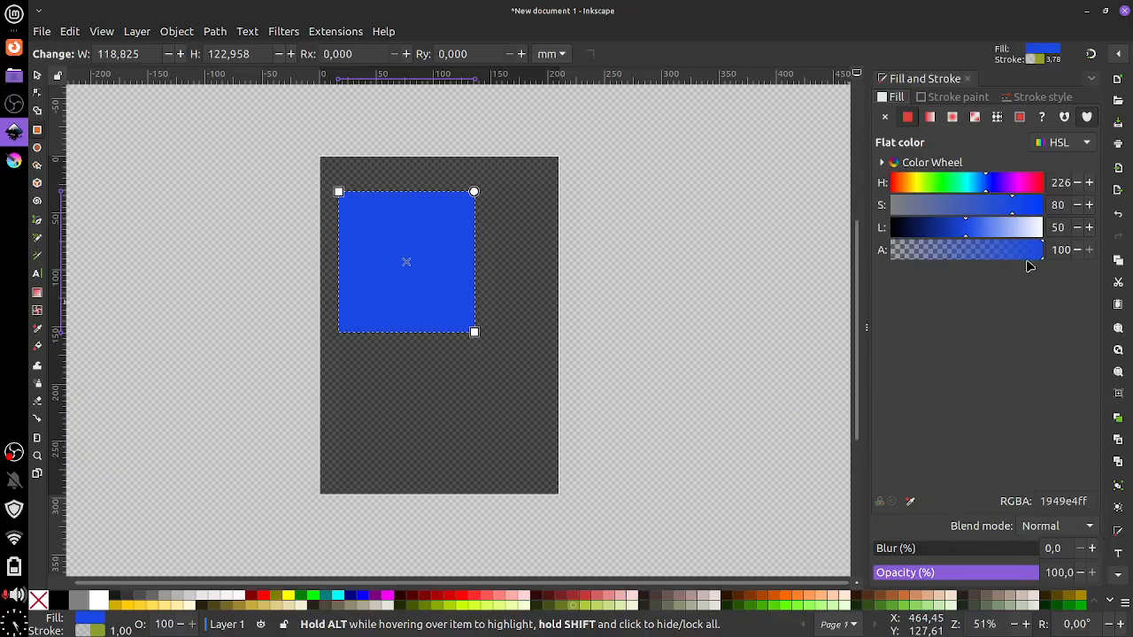
{"action": "left_click_drag", "start_coordinate": [1036, 253], "coordinate": [1075, 261]}
Set the stroke paint to fully opaque white
{"action": "left_click", "coordinate": [937, 100]}
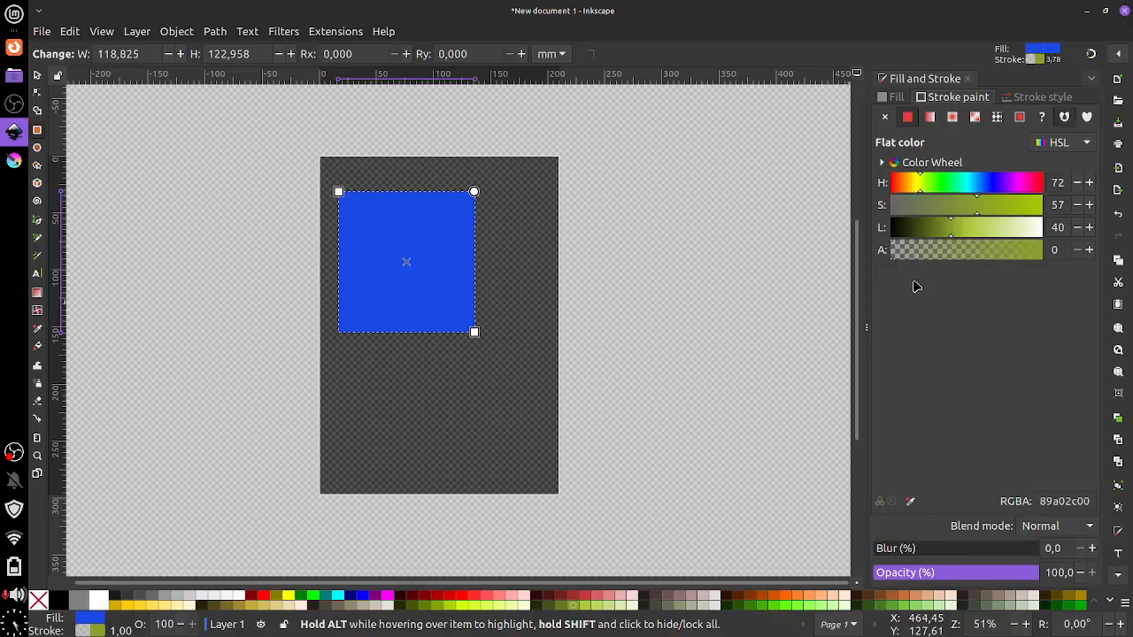
{"action": "left_click_drag", "start_coordinate": [895, 255], "coordinate": [1044, 251]}
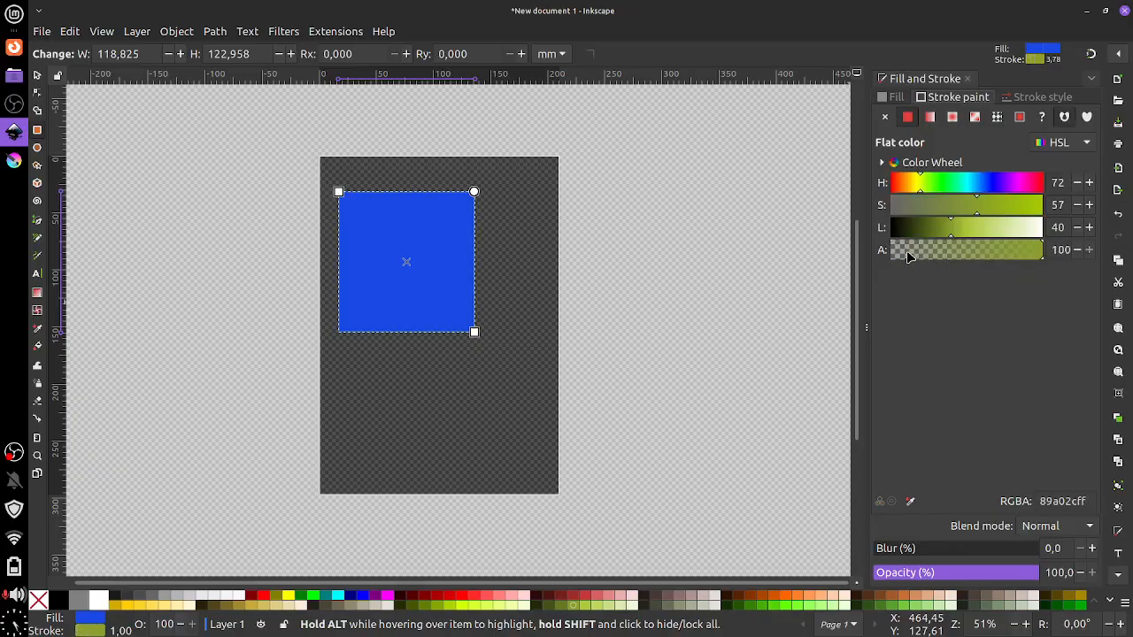
{"action": "left_click_drag", "start_coordinate": [958, 238], "coordinate": [1058, 232]}
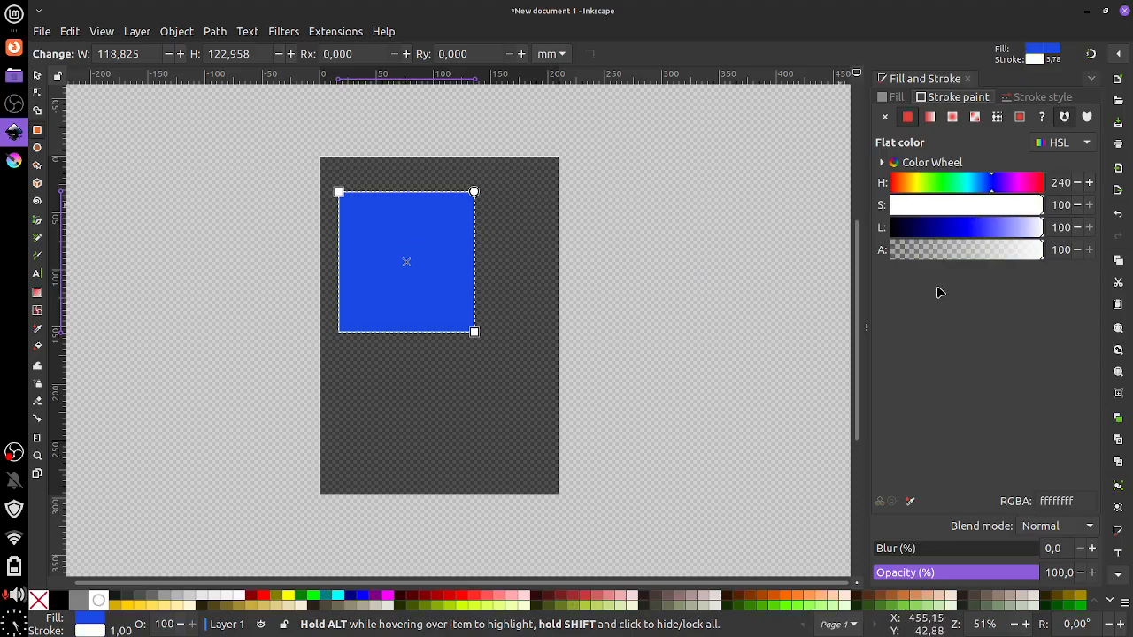
Set the stroke width to 10 mm
{"action": "left_click", "coordinate": [1027, 98]}
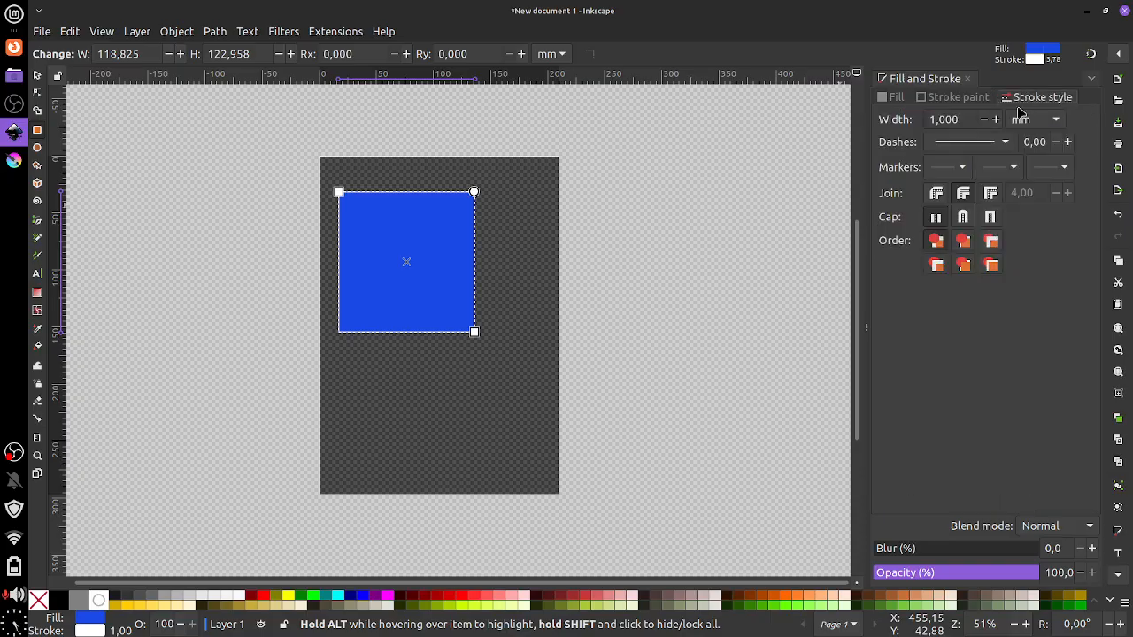
{"action": "left_click", "coordinate": [995, 118]}
{"action": "left_click", "coordinate": [996, 119]}
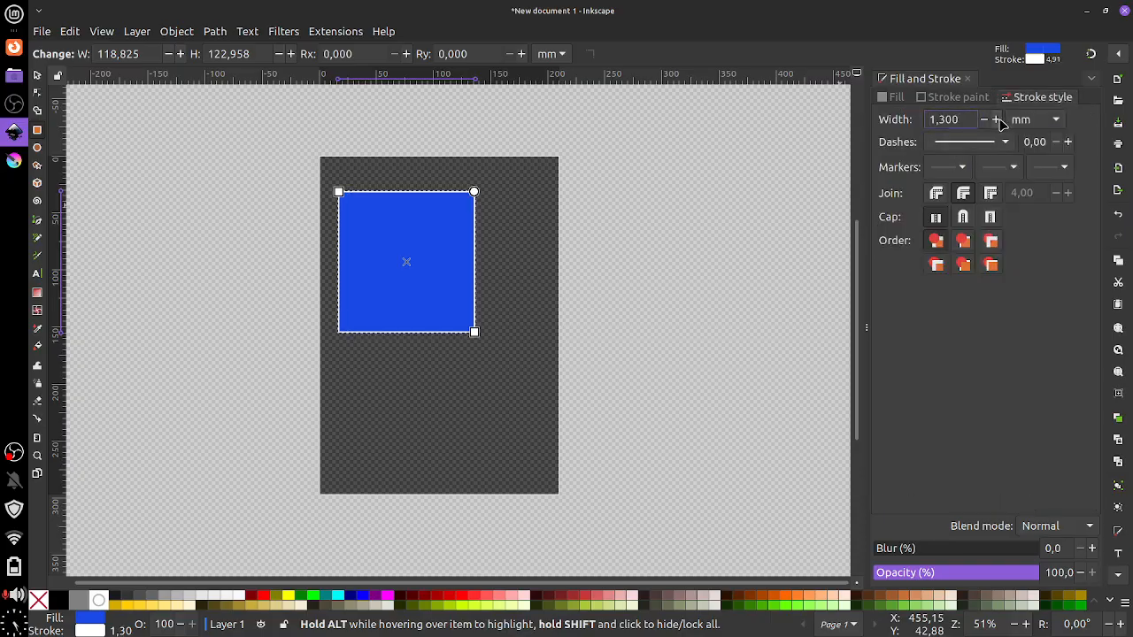
{"action": "left_click", "coordinate": [995, 119]}
{"action": "left_click_drag", "start_coordinate": [953, 117], "coordinate": [917, 111]}
{"action": "type", "text": "10"}
{"action": "key", "text": "Return"}
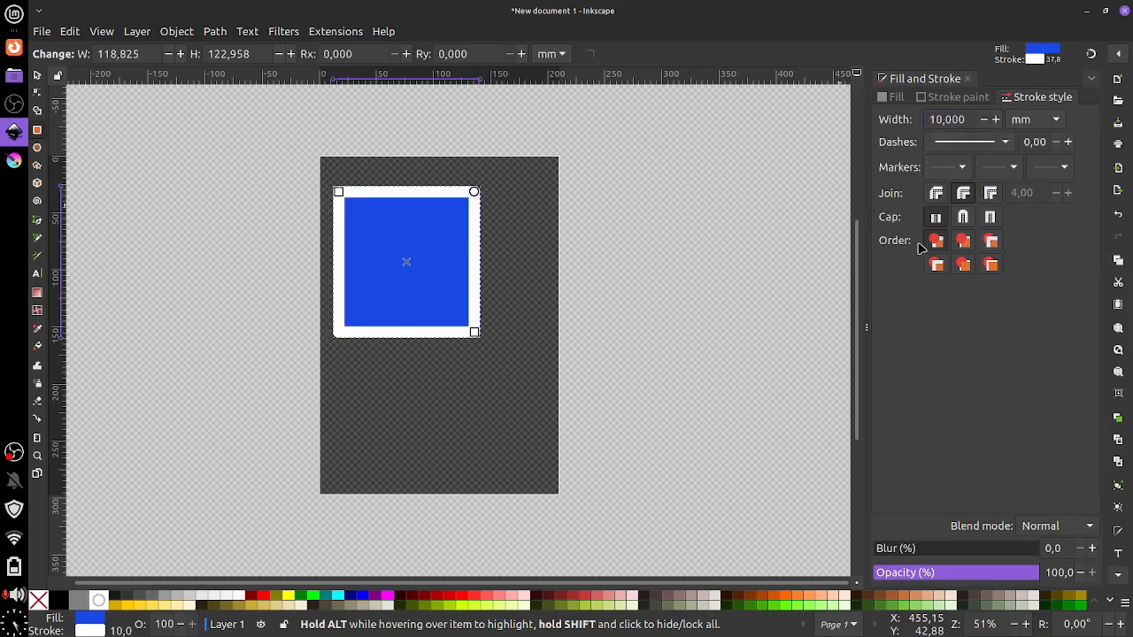
Try dotted and dashed stroke patterns, ending with the 8 2 1 2 dash-dot
{"action": "left_click", "coordinate": [1004, 142]}
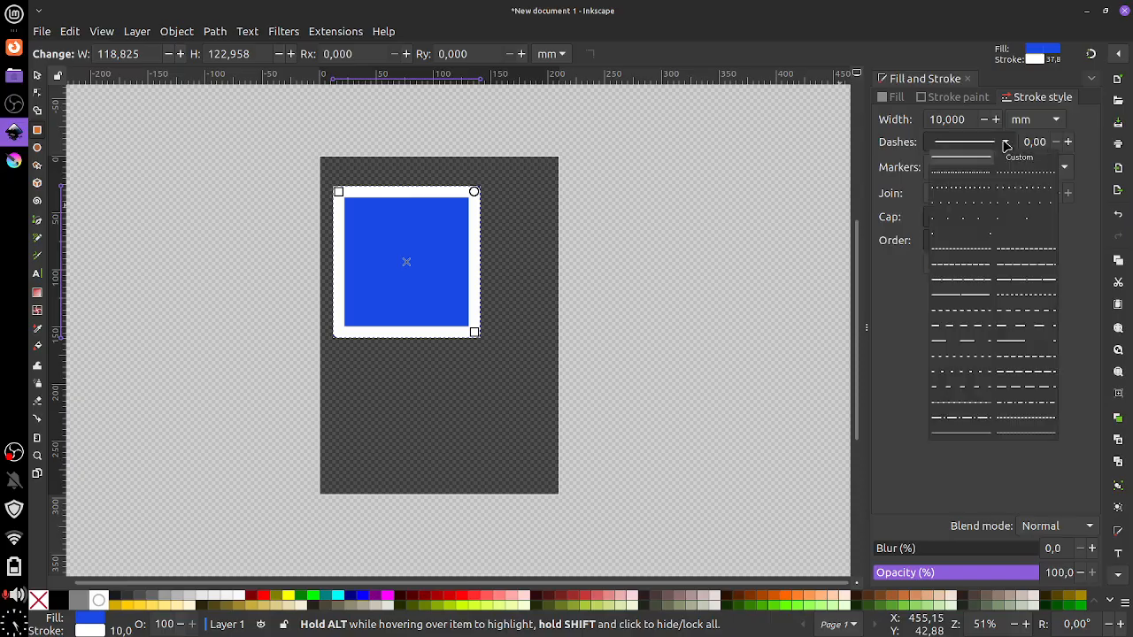
{"action": "left_click", "coordinate": [974, 174]}
{"action": "left_click", "coordinate": [974, 143]}
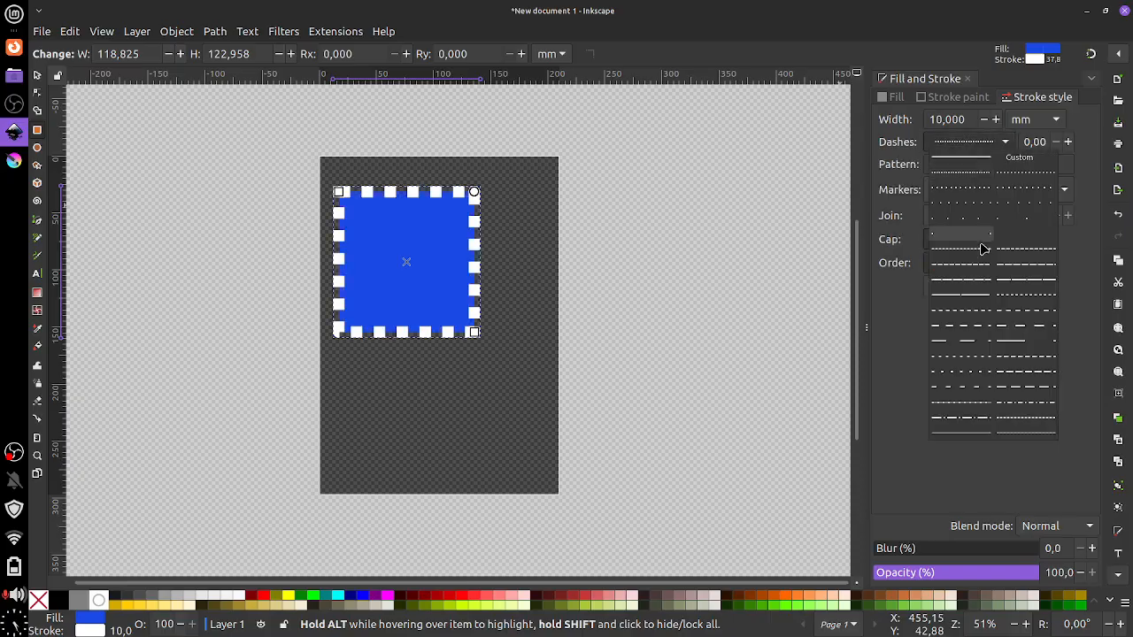
{"action": "left_click", "coordinate": [973, 255]}
{"action": "left_click", "coordinate": [974, 146]}
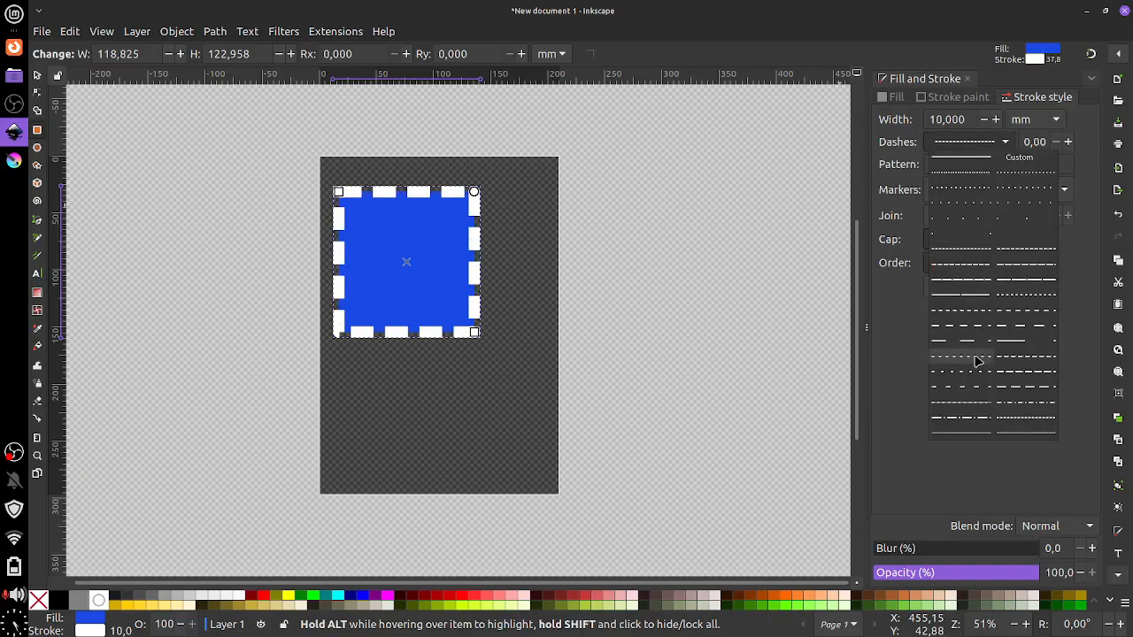
{"action": "left_click", "coordinate": [962, 417]}
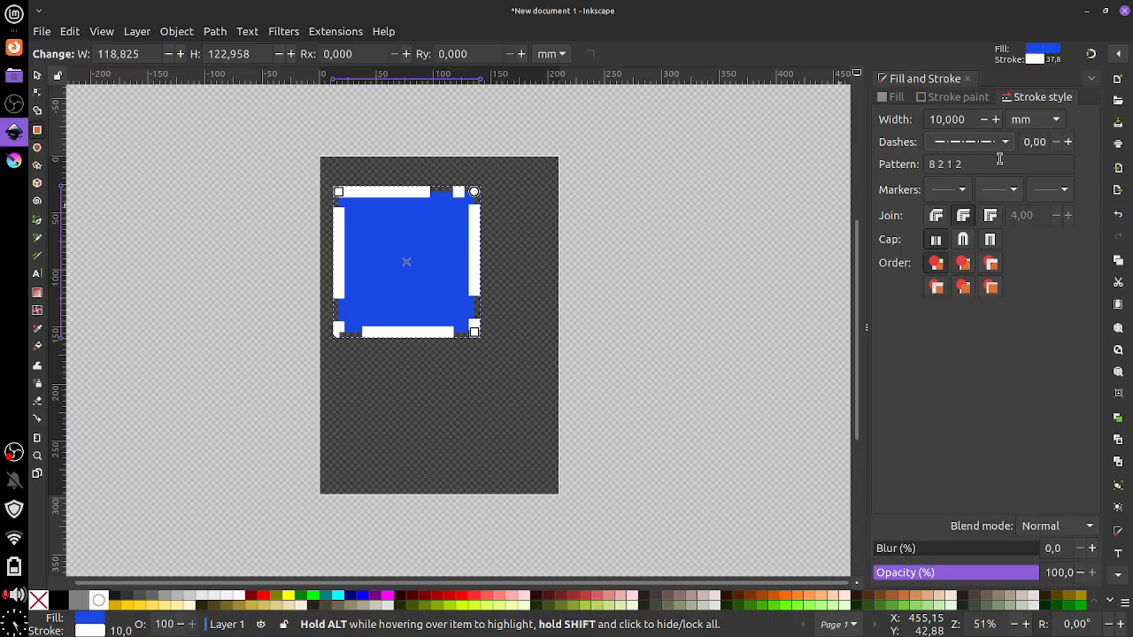
Shift the dash offset around the square, then reset it to 0
{"action": "left_click", "coordinate": [1067, 141]}
{"action": "left_click", "coordinate": [1068, 141]}
{"action": "left_click", "coordinate": [1068, 141]}
{"action": "left_click_drag", "start_coordinate": [1068, 142], "coordinate": [1067, 141]}
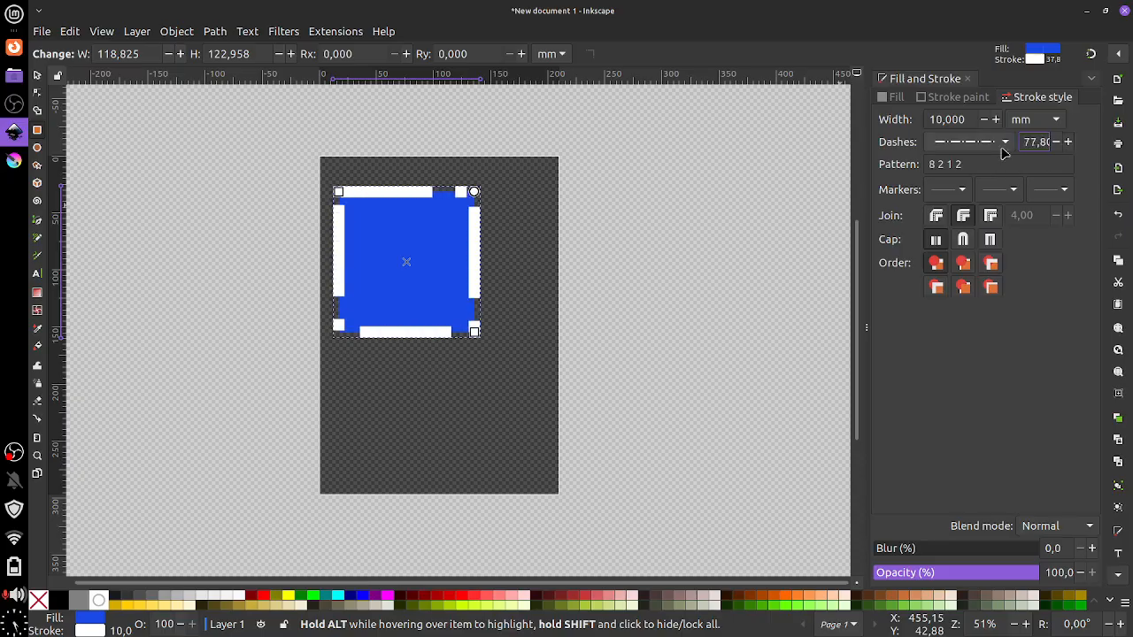
{"action": "key", "text": "BackSpace"}
{"action": "key", "text": "BackSpace"}
{"action": "key", "text": "BackSpace"}
{"action": "key", "text": "BackSpace"}
{"action": "key", "text": "BackSpace"}
{"action": "type", "text": "0"}
{"action": "key", "text": "Return"}
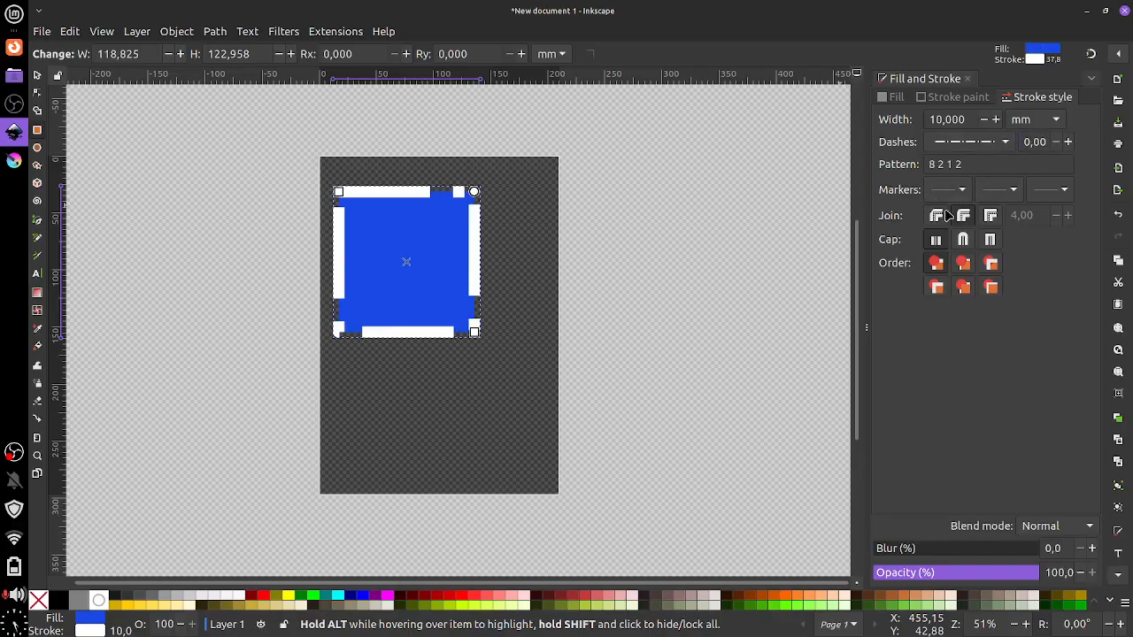
Make the stroke solid with mitered joins and square caps, keeping the corners sharp
{"action": "left_click", "coordinate": [982, 142]}
{"action": "left_click", "coordinate": [941, 175]}
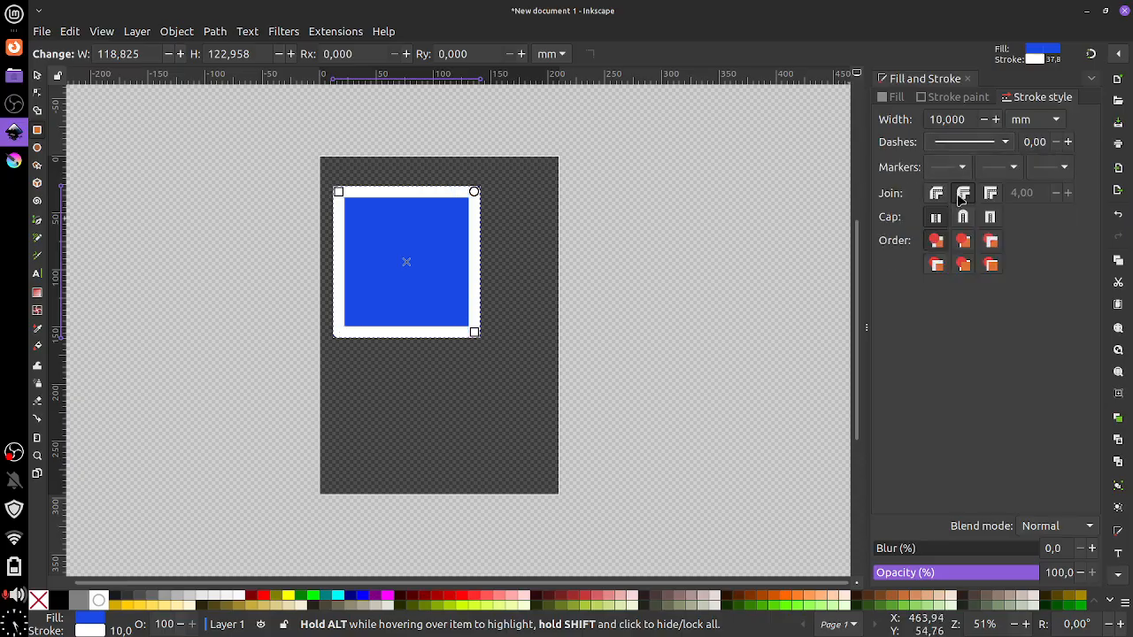
{"action": "left_click", "coordinate": [990, 193]}
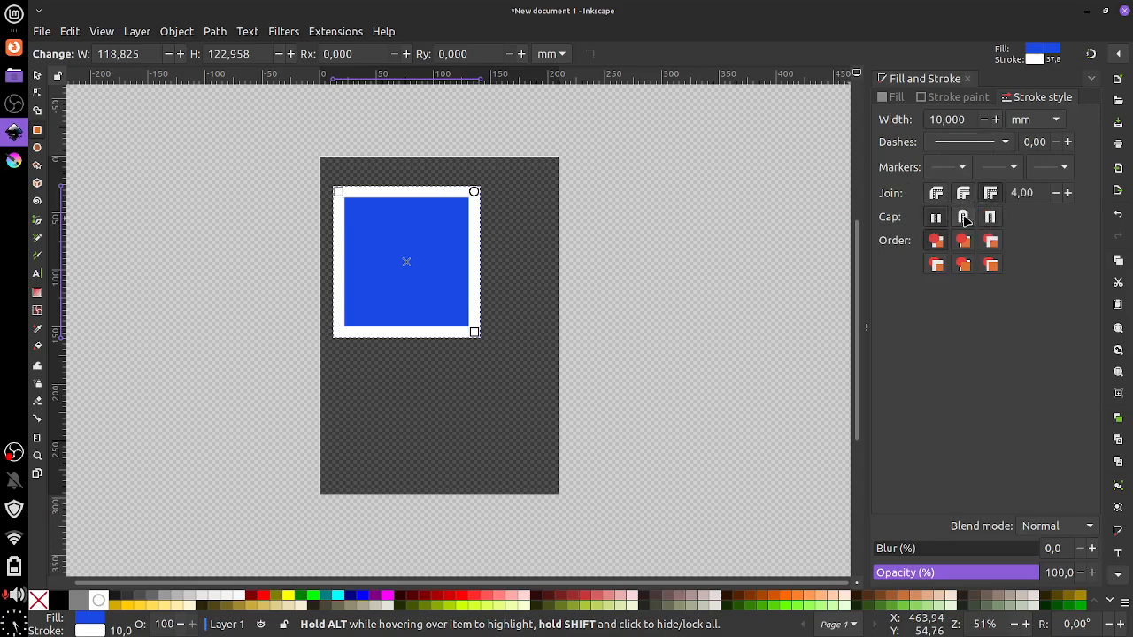
{"action": "left_click", "coordinate": [990, 217]}
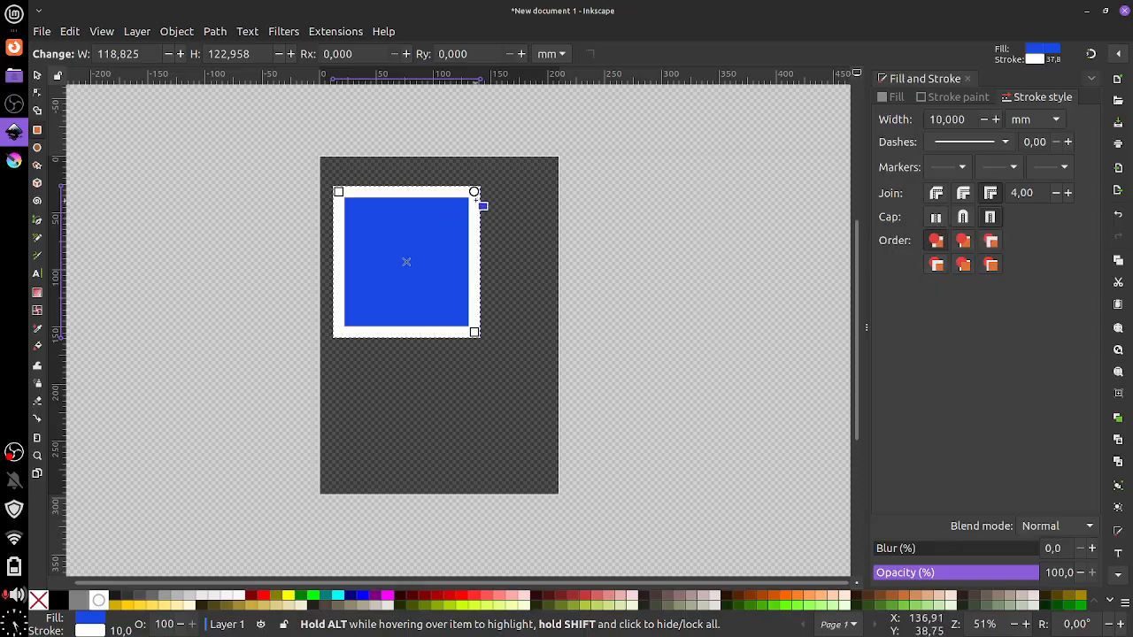
{"action": "left_click_drag", "start_coordinate": [475, 192], "coordinate": [489, 174]}
{"action": "left_click", "coordinate": [892, 97]}
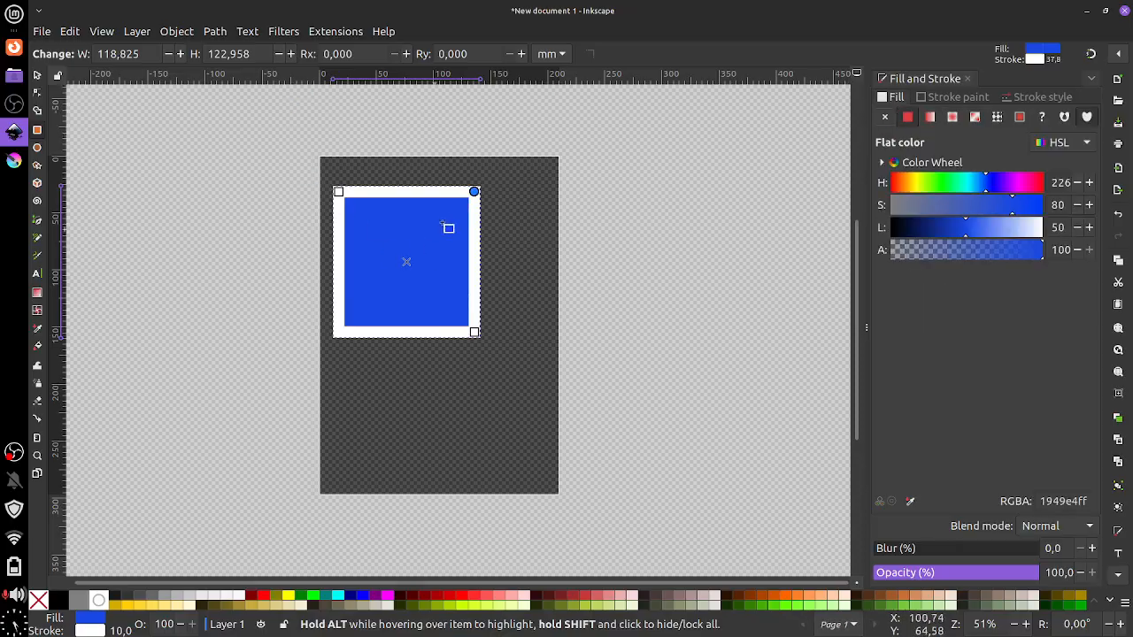
{"action": "left_click", "coordinate": [177, 32]}
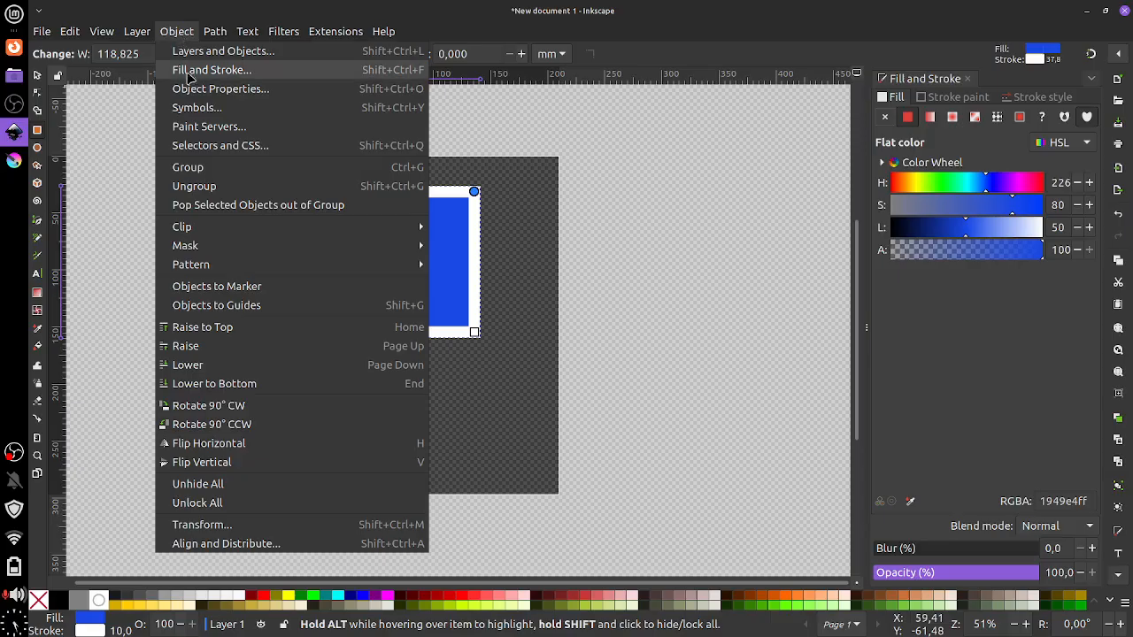
In Object Properties, replace the square's ID rect91 with a new ID
{"action": "left_click", "coordinate": [246, 103]}
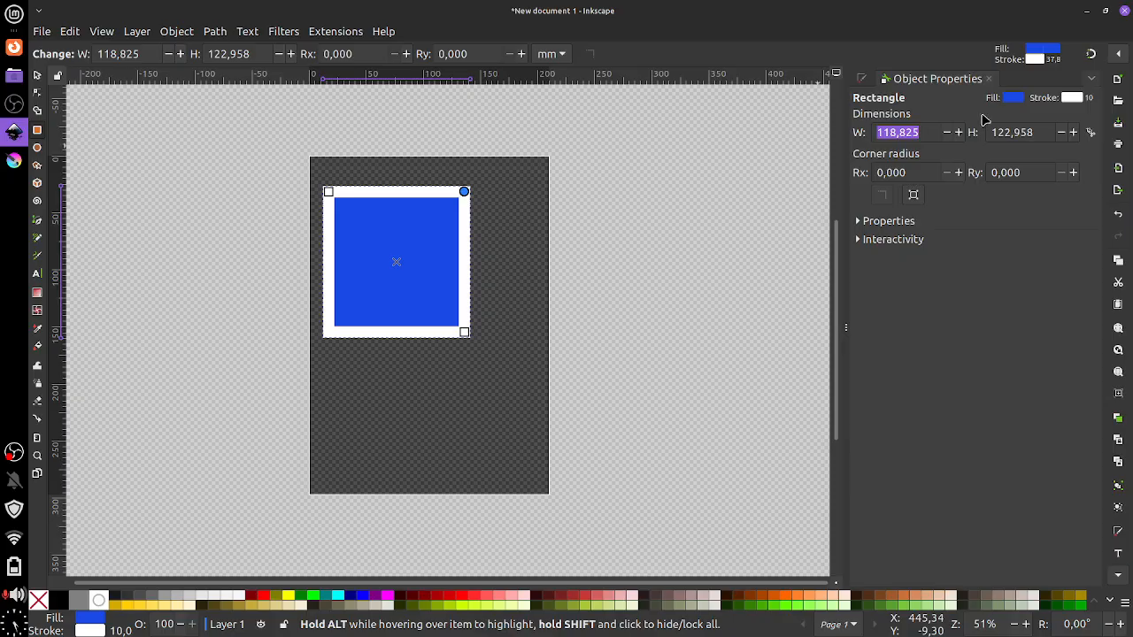
{"action": "left_click", "coordinate": [898, 227]}
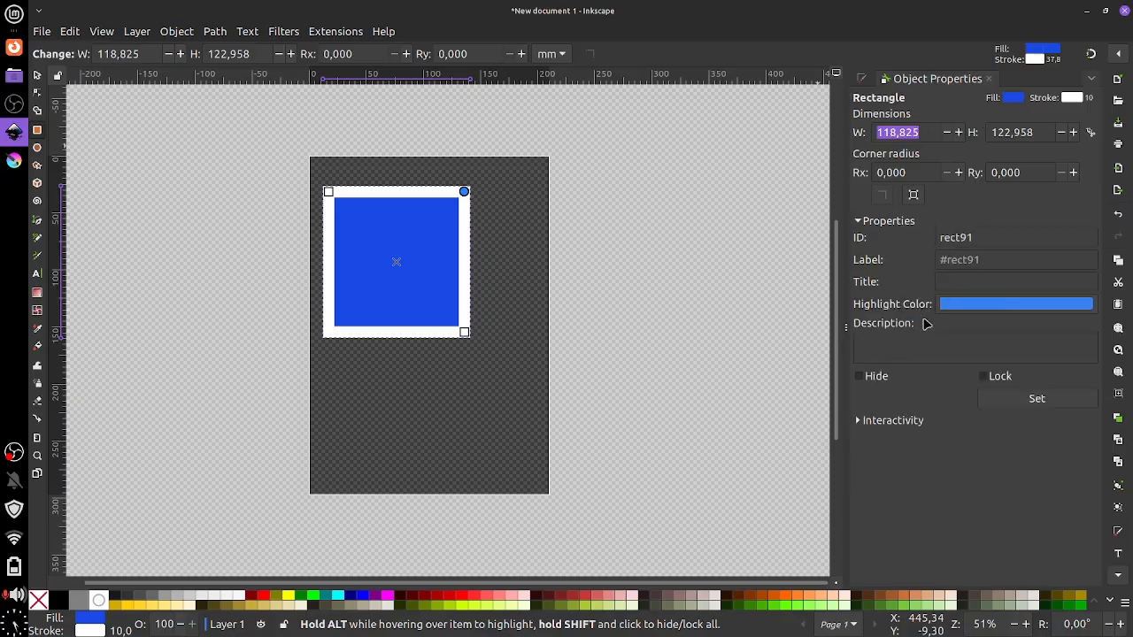
{"action": "left_click", "coordinate": [958, 236]}
{"action": "type", "text": "Fernando"}
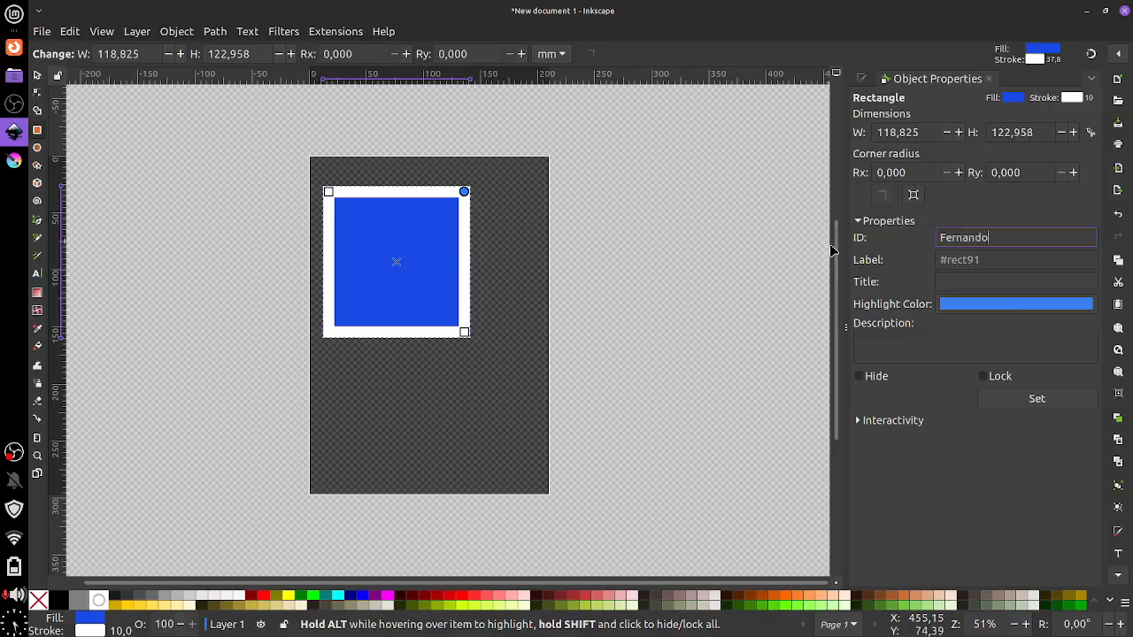
Enter a new label, the title 'Rei' and the description 'Quadrado Azul'
{"action": "left_click", "coordinate": [992, 265]}
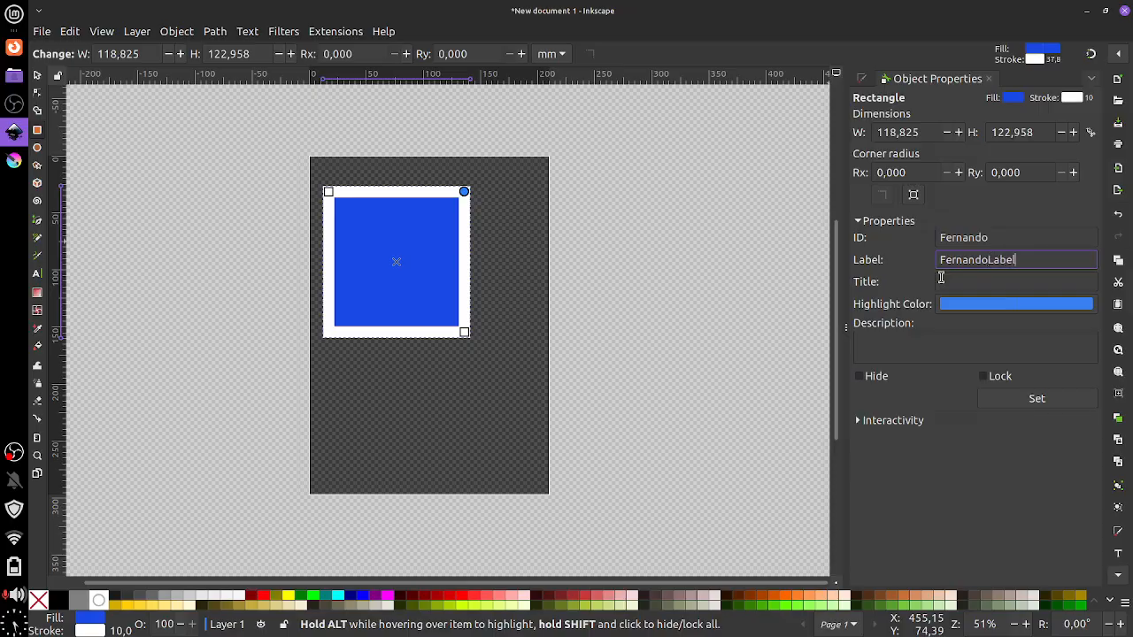
{"action": "left_click", "coordinate": [951, 281]}
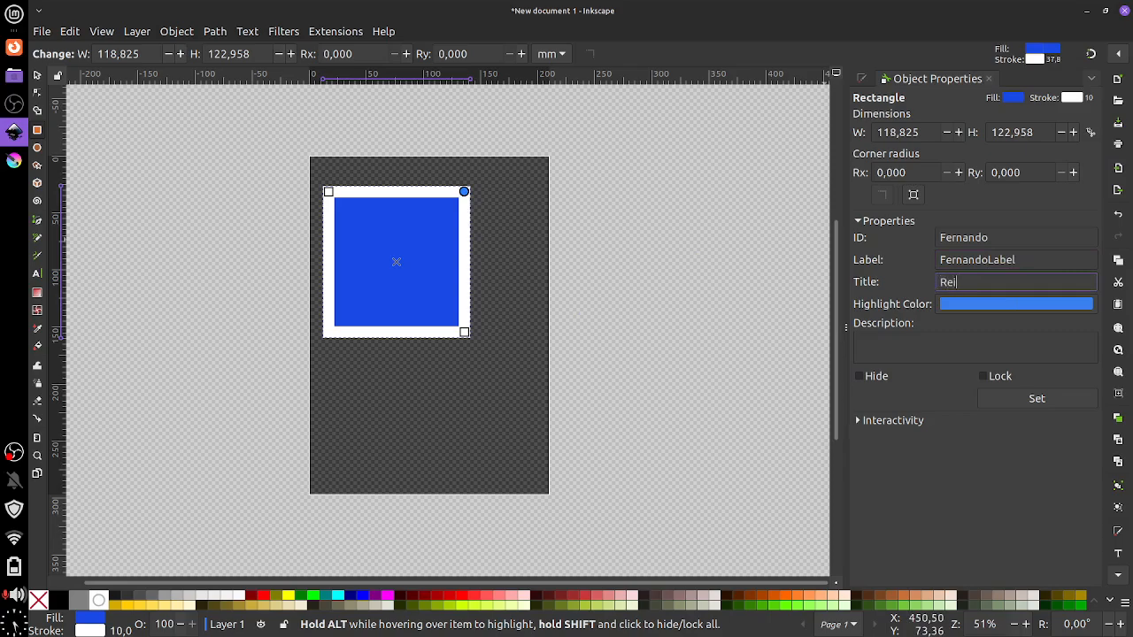
{"action": "left_click", "coordinate": [903, 359]}
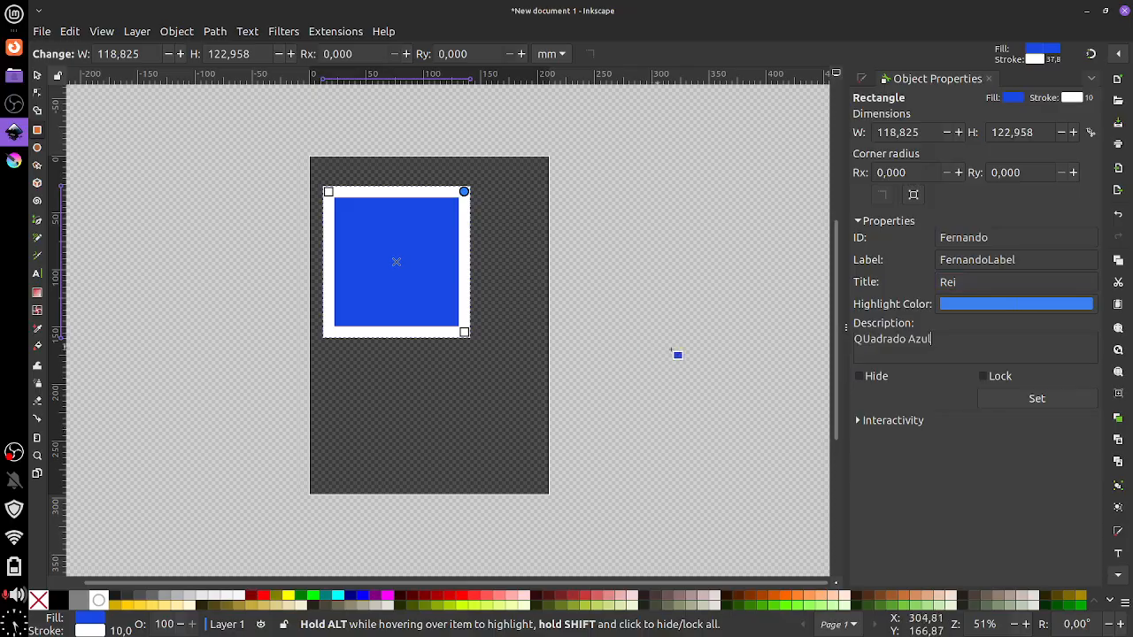
{"action": "left_click", "coordinate": [870, 340]}
{"action": "key", "text": "BackSpace"}
{"action": "type", "text": "u"}
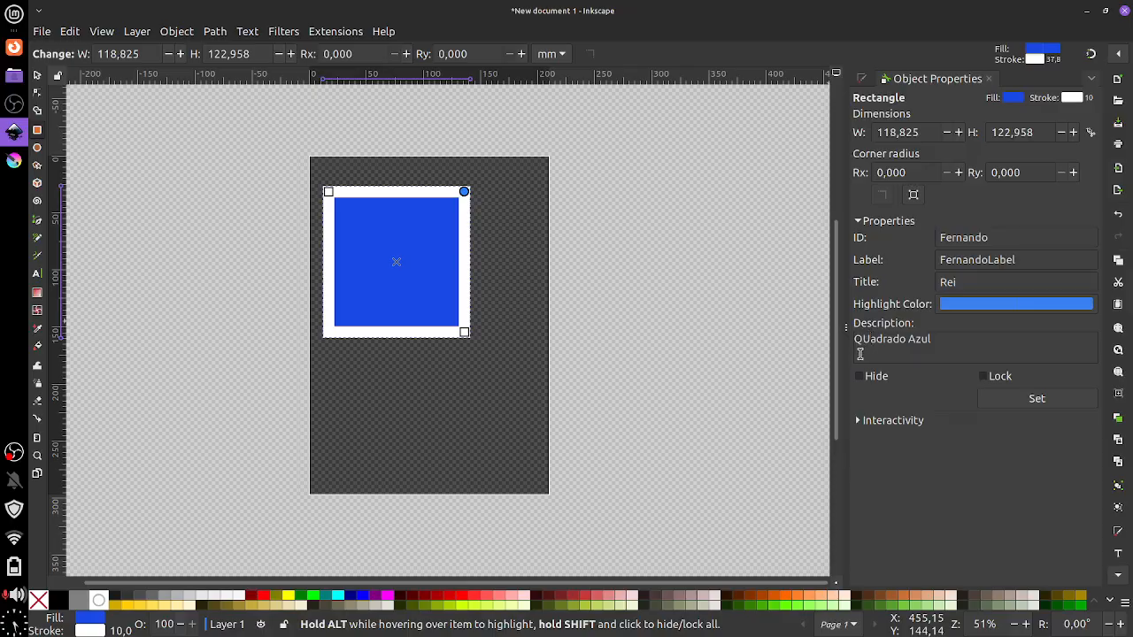
{"action": "key", "text": "BackSpace"}
{"action": "type", "text": "u"}
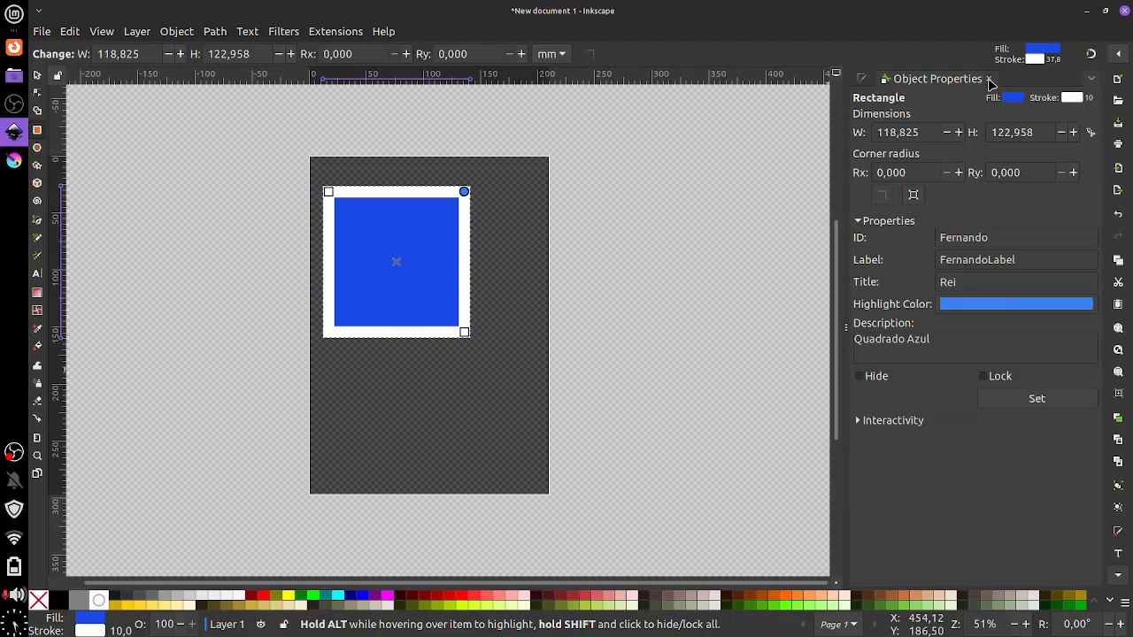
Apply the properties, close both docks and show the Layers and Objects list
{"action": "left_click", "coordinate": [1038, 404]}
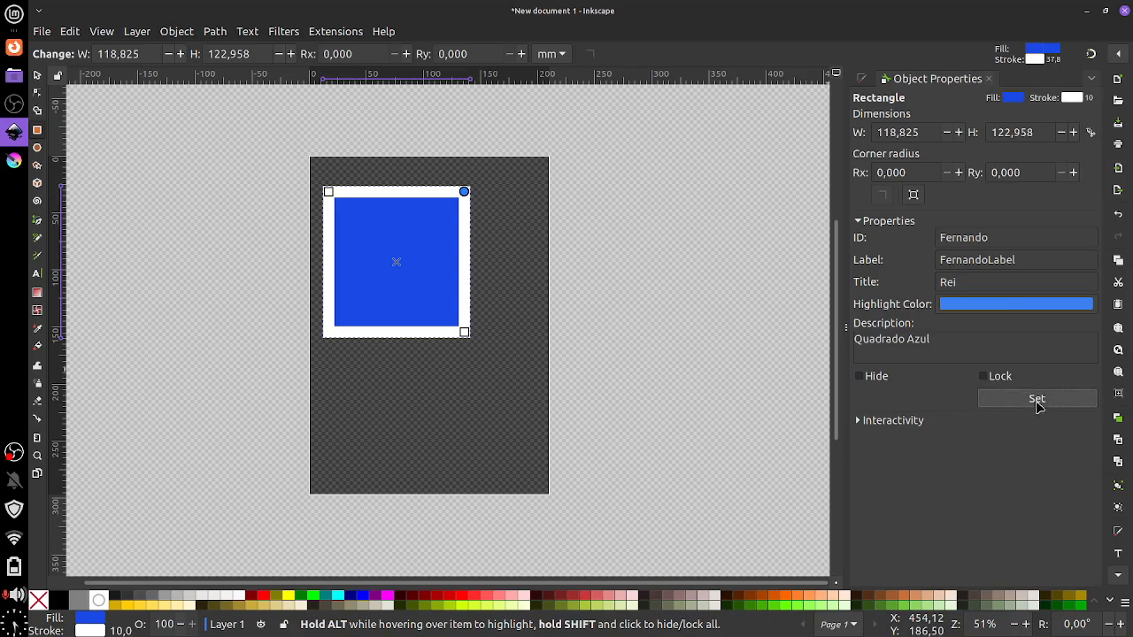
{"action": "left_click", "coordinate": [988, 80]}
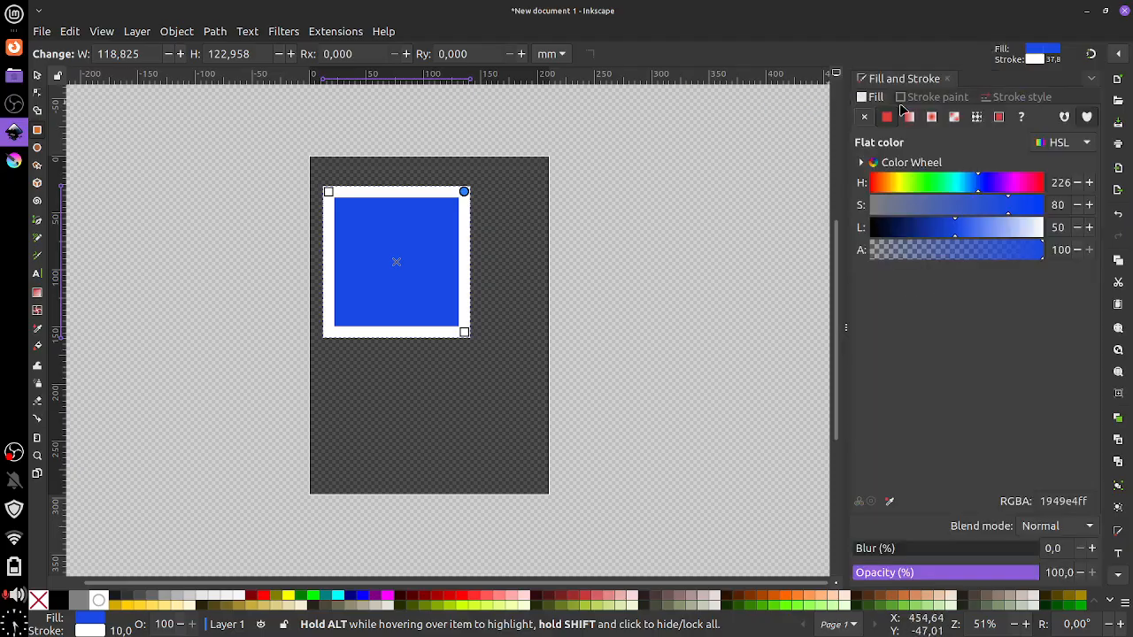
{"action": "left_click", "coordinate": [951, 79]}
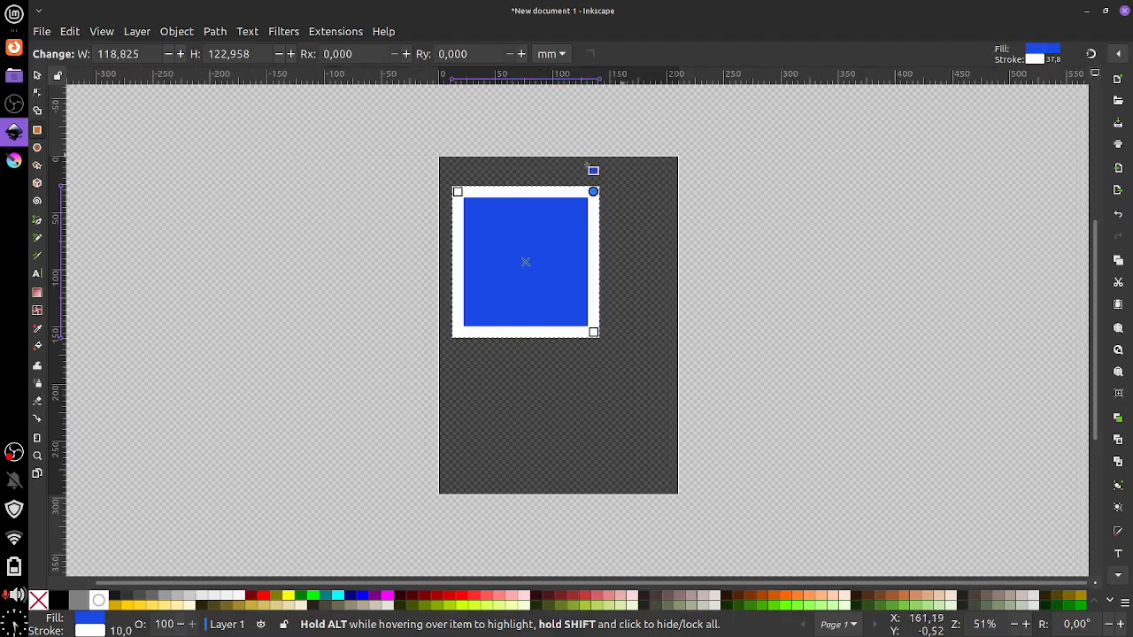
{"action": "left_click", "coordinate": [137, 33]}
{"action": "left_click", "coordinate": [155, 53]}
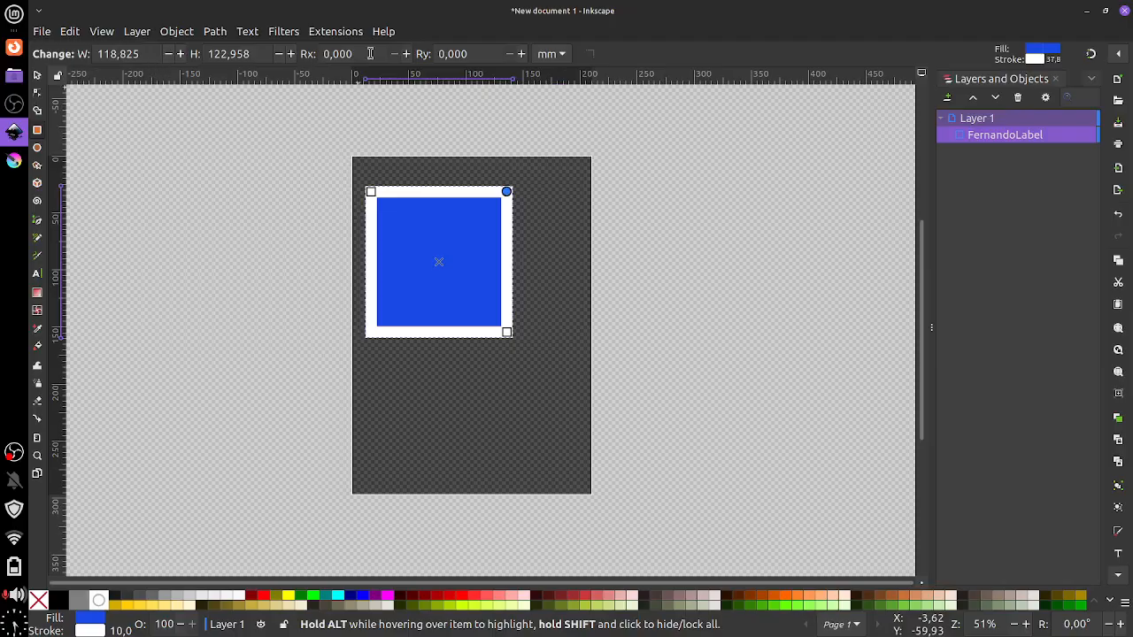
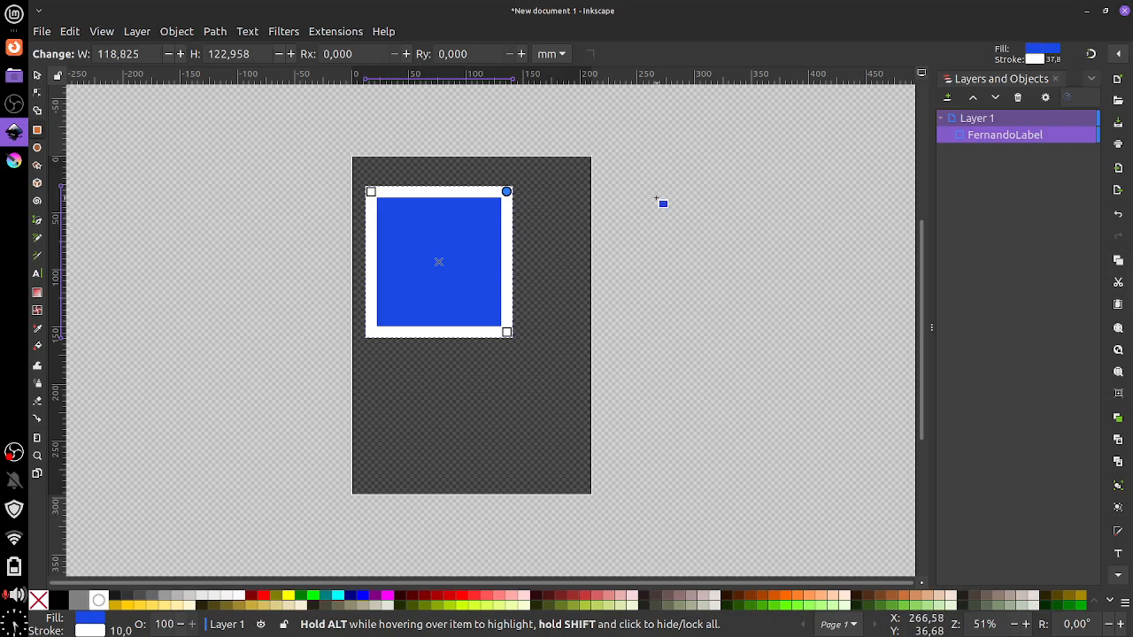
Open and close the Symbols panel, widen the canvas, and delete the white-bordered blue rectangle
{"action": "left_click", "coordinate": [173, 34]}
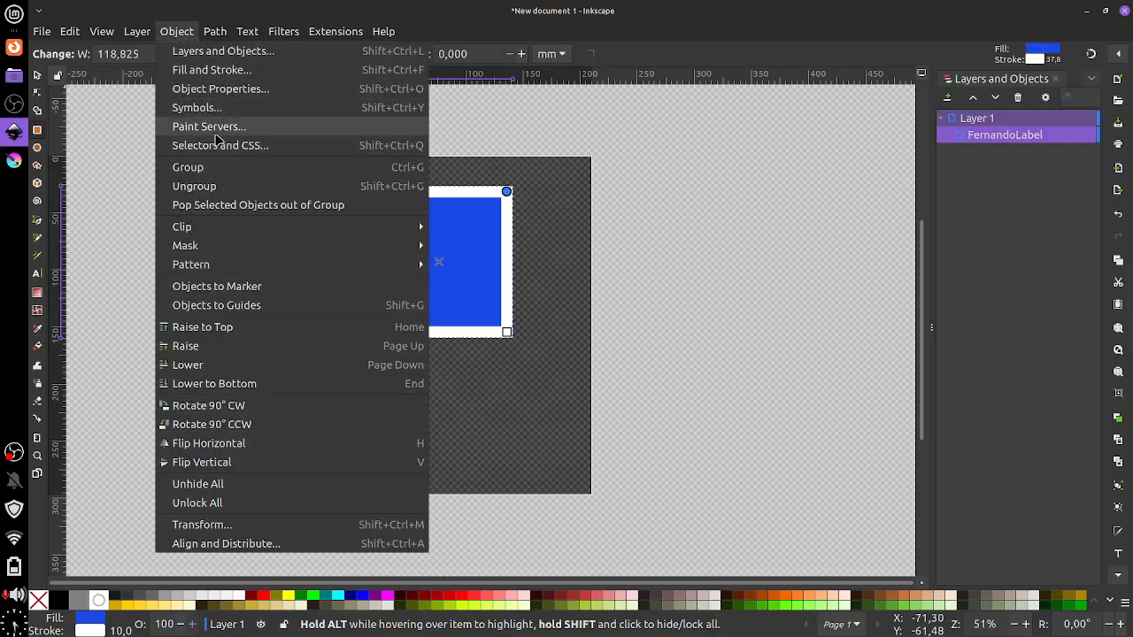
{"action": "left_click", "coordinate": [219, 107]}
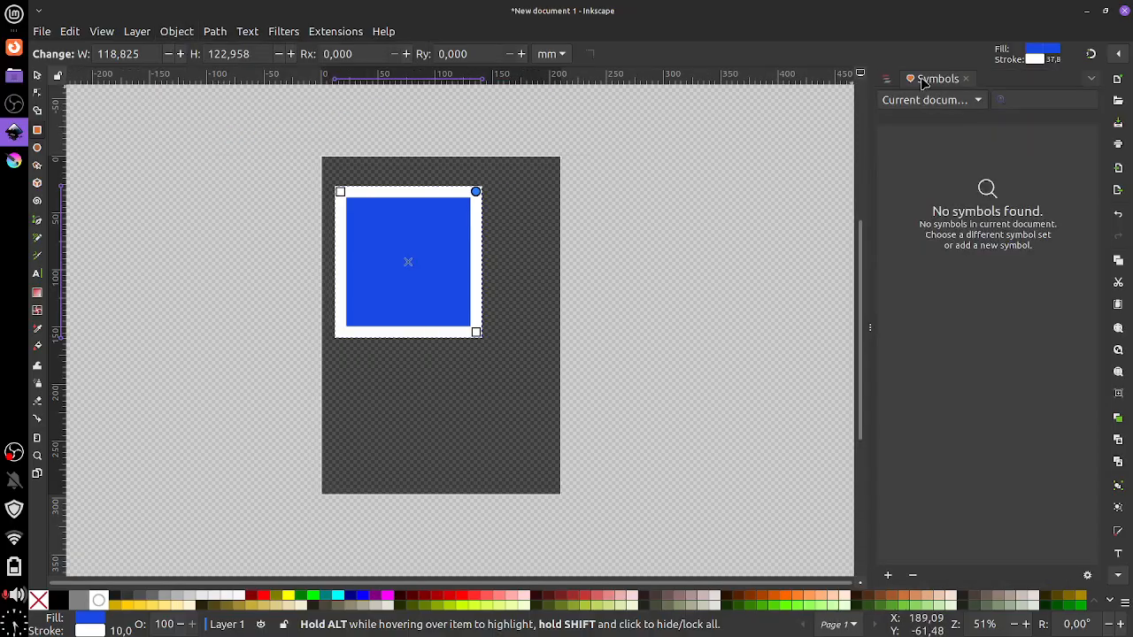
{"action": "left_click", "coordinate": [966, 78]}
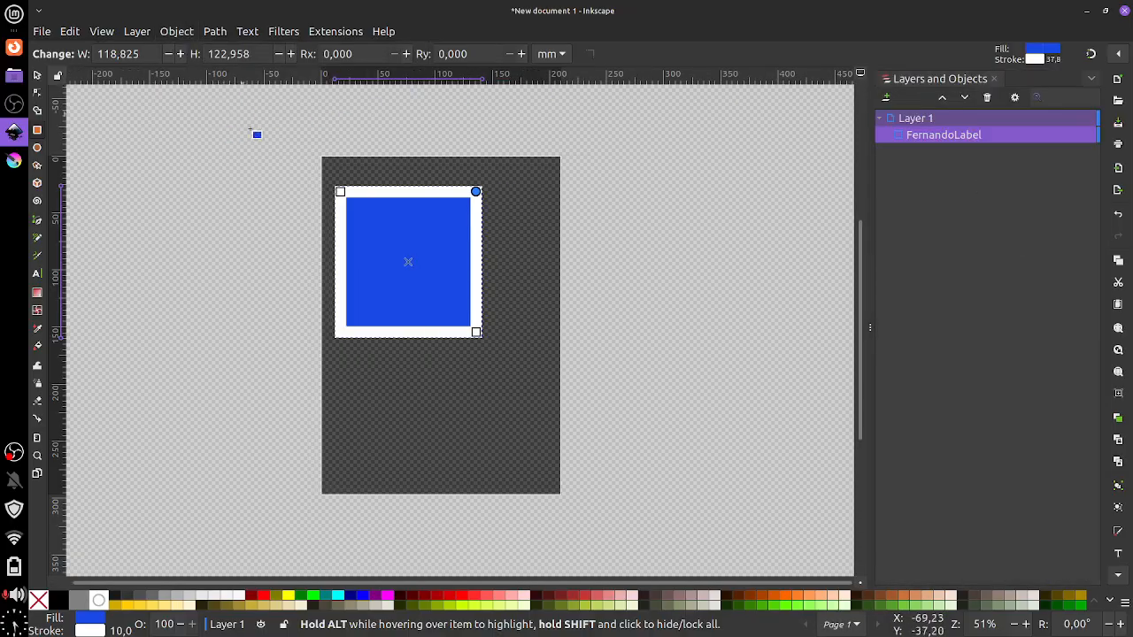
{"action": "left_click_drag", "start_coordinate": [870, 240], "coordinate": [901, 233]}
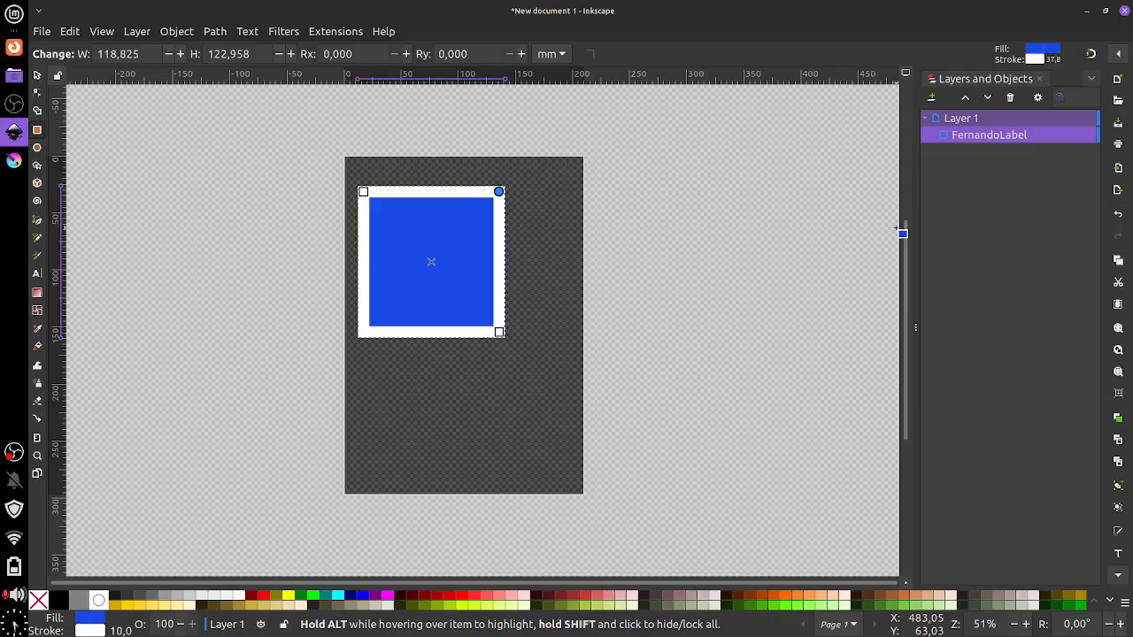
{"action": "key", "text": "Delete"}
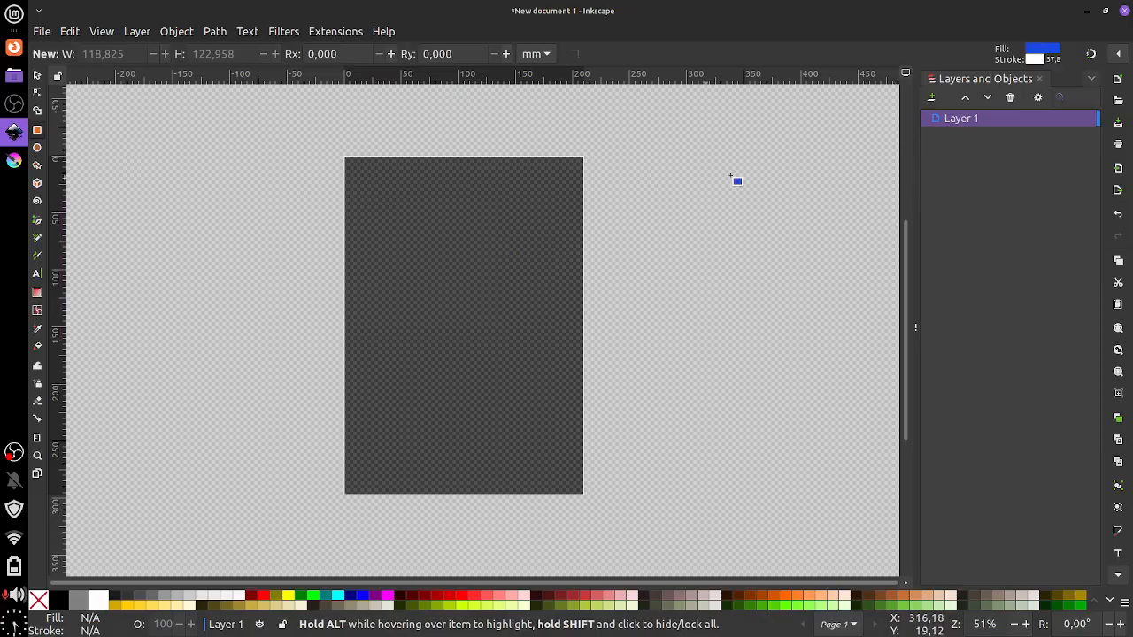
Draw a new white-bordered blue rectangle, about 124 × 128 mm, near the page top with square corners
{"action": "left_click", "coordinate": [1039, 79]}
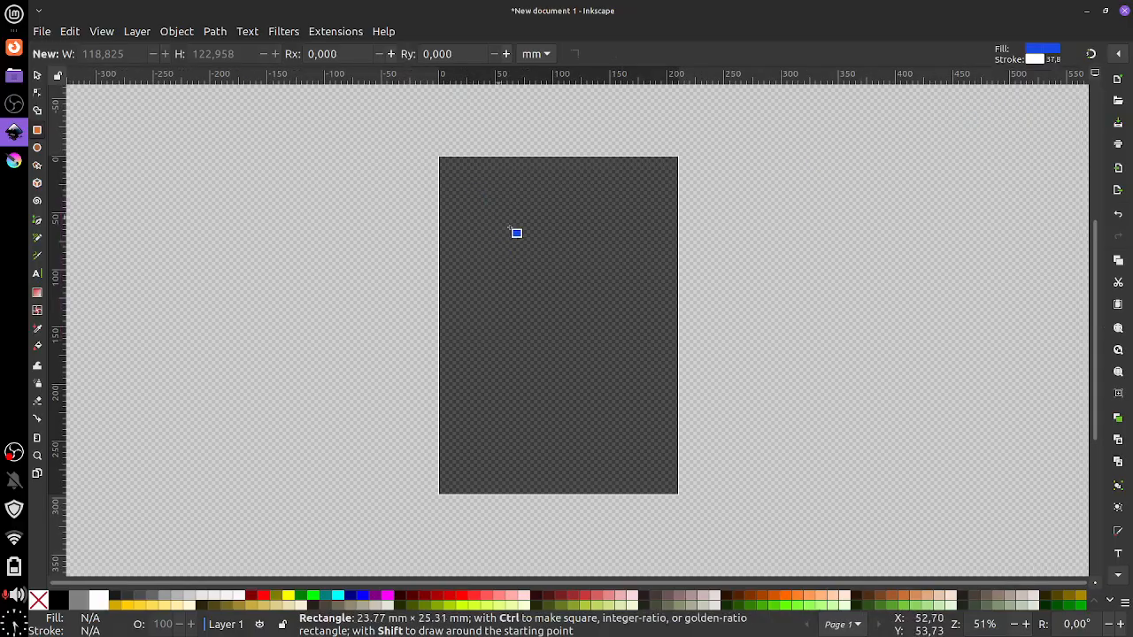
{"action": "left_click_drag", "start_coordinate": [510, 228], "coordinate": [619, 338]}
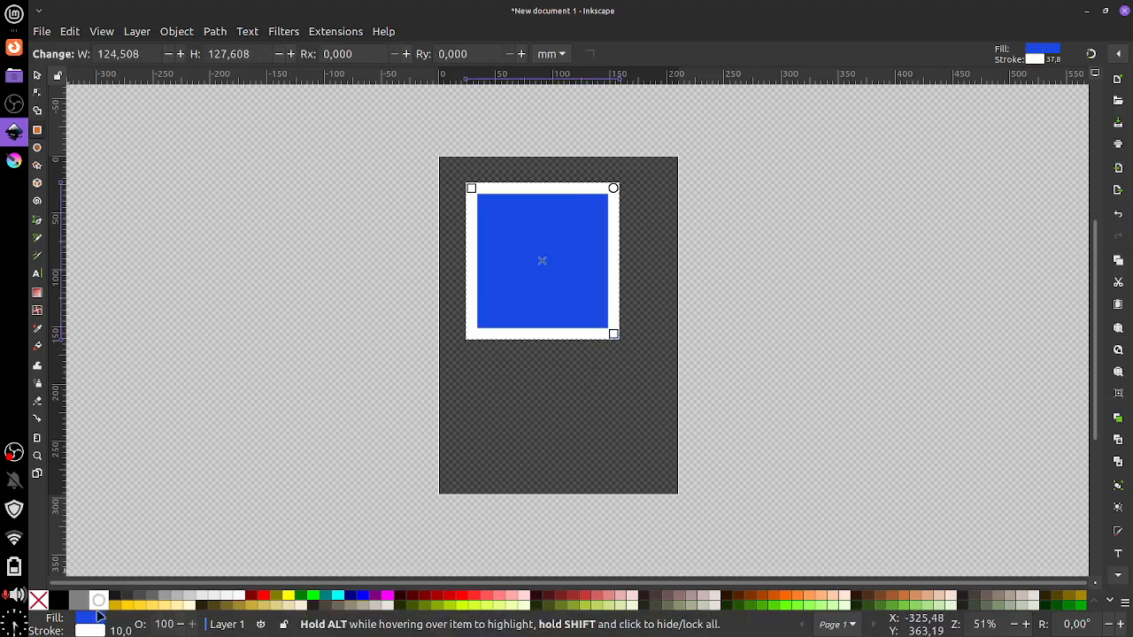
{"action": "left_click", "coordinate": [178, 33]}
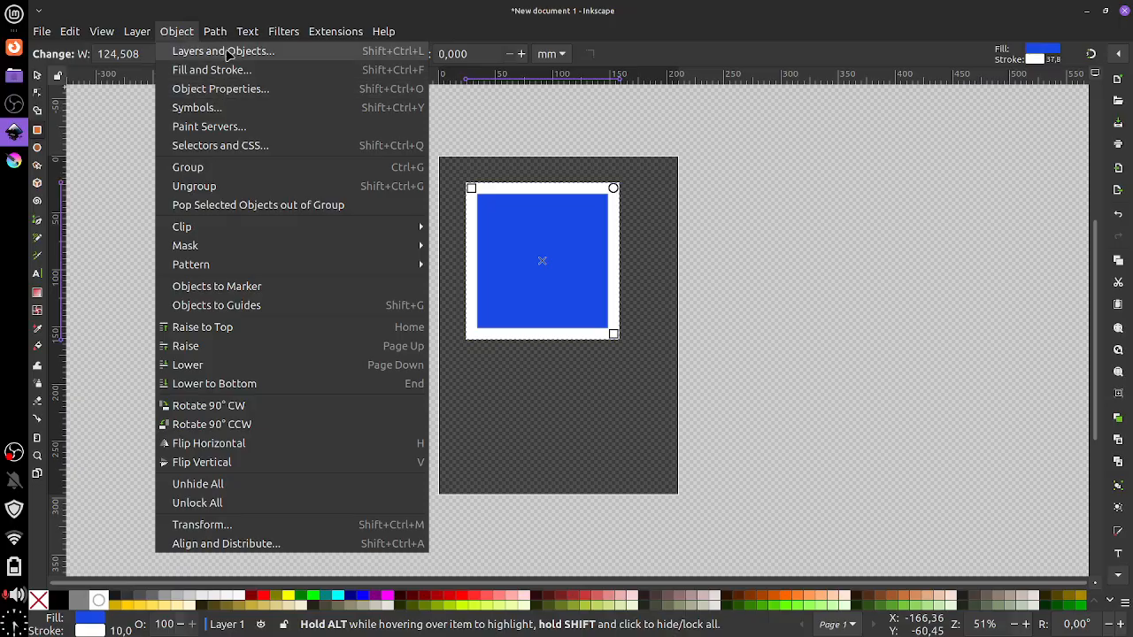
{"action": "mouse_move", "coordinate": [229, 33]}
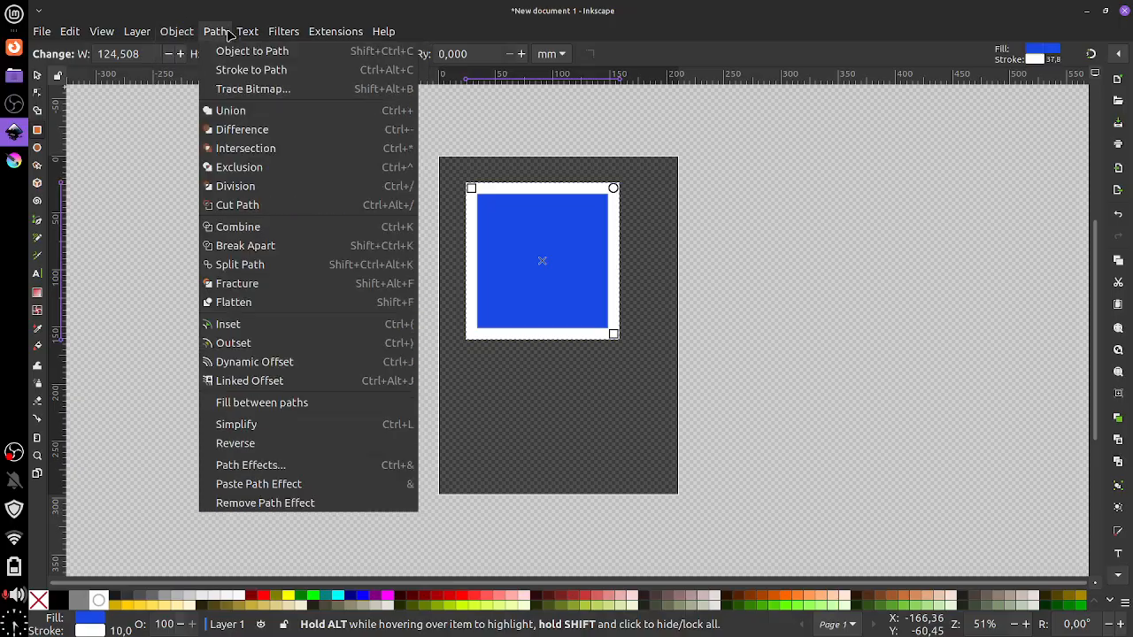
{"action": "mouse_move", "coordinate": [187, 32]}
{"action": "left_click", "coordinate": [692, 248]}
{"action": "mouse_move", "coordinate": [619, 193]}
{"action": "left_mouse_down"}
{"action": "mouse_move", "coordinate": [614, 236]}
{"action": "mouse_move", "coordinate": [620, 177]}
{"action": "left_mouse_up"}
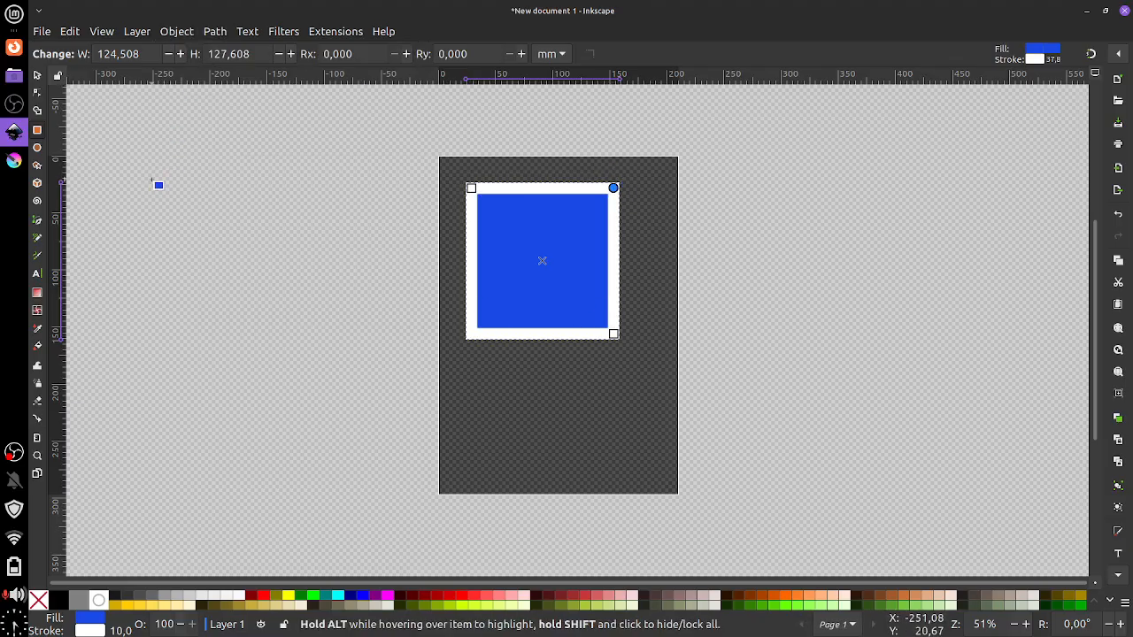
{"action": "left_click", "coordinate": [37, 221]}
Draw a closed four-corner path below the blue rectangle with the Pen tool
{"action": "left_click", "coordinate": [537, 408]}
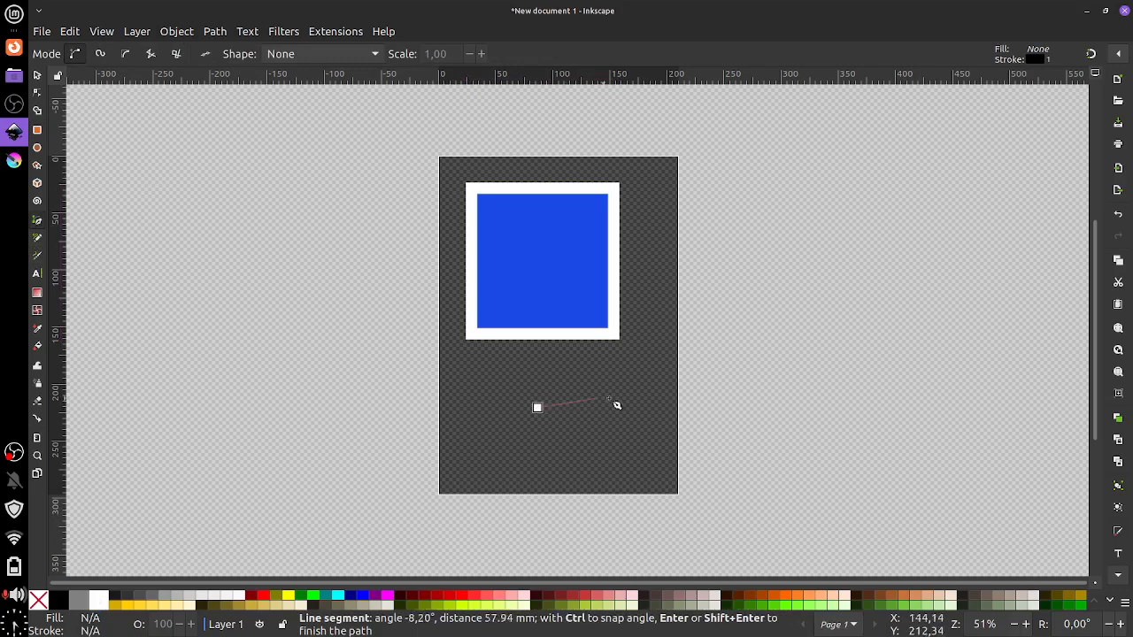
{"action": "left_click", "coordinate": [664, 409]}
{"action": "left_click", "coordinate": [664, 481]}
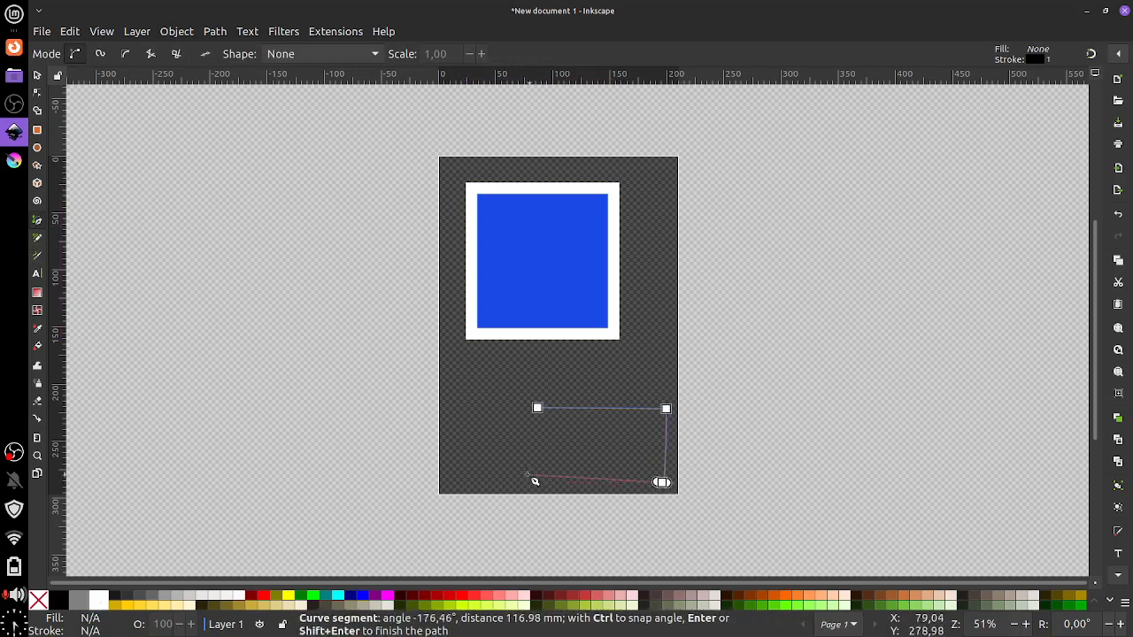
{"action": "left_click", "coordinate": [529, 481]}
{"action": "left_click", "coordinate": [538, 408]}
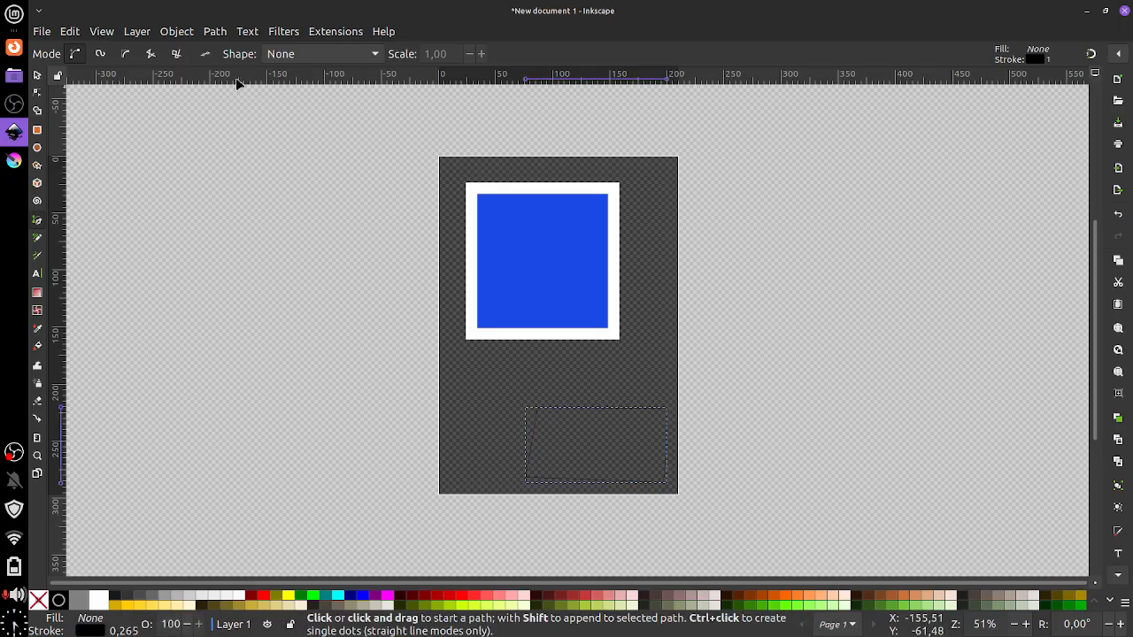
Give the new shape a flat light green fill in Fill and Stroke
{"action": "left_click", "coordinate": [177, 32]}
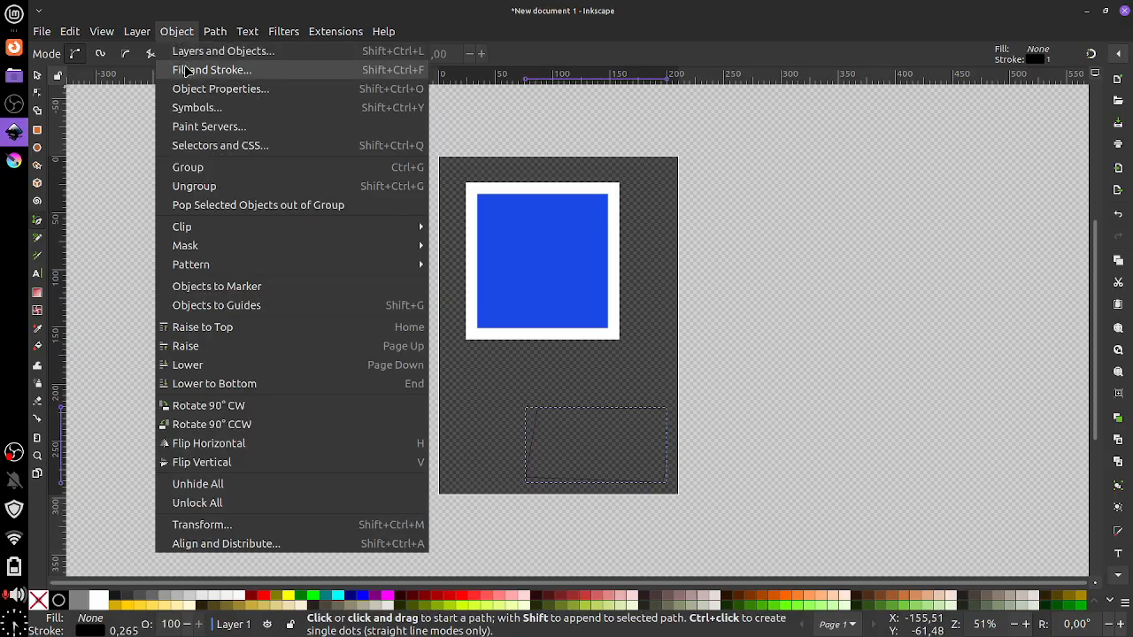
{"action": "left_click", "coordinate": [186, 70]}
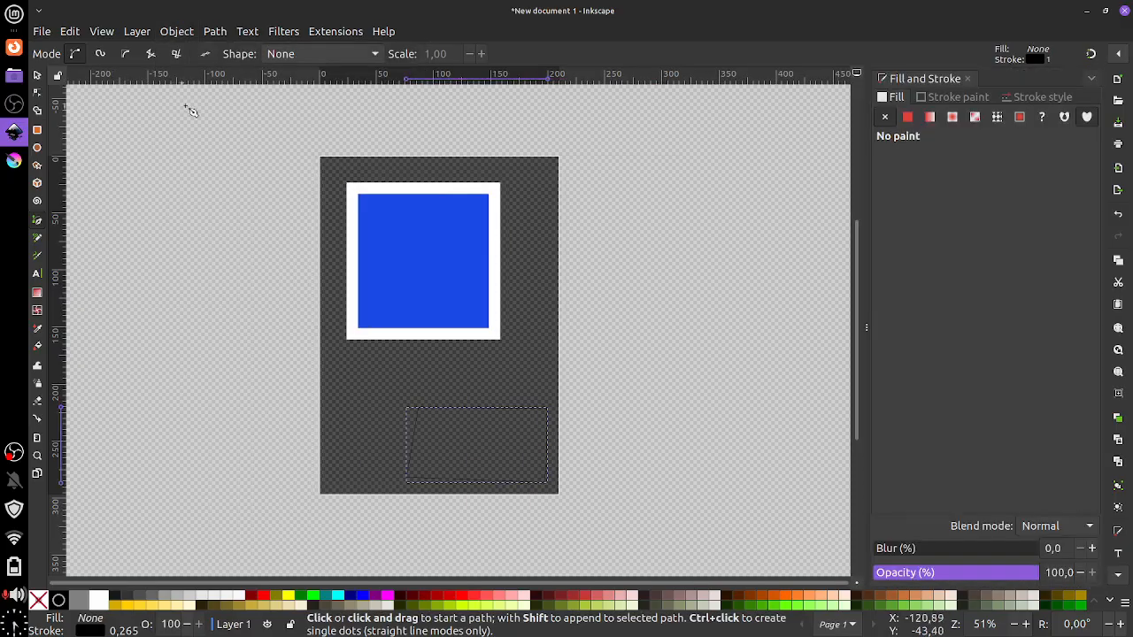
{"action": "left_click", "coordinate": [907, 116]}
{"action": "left_click", "coordinate": [991, 183]}
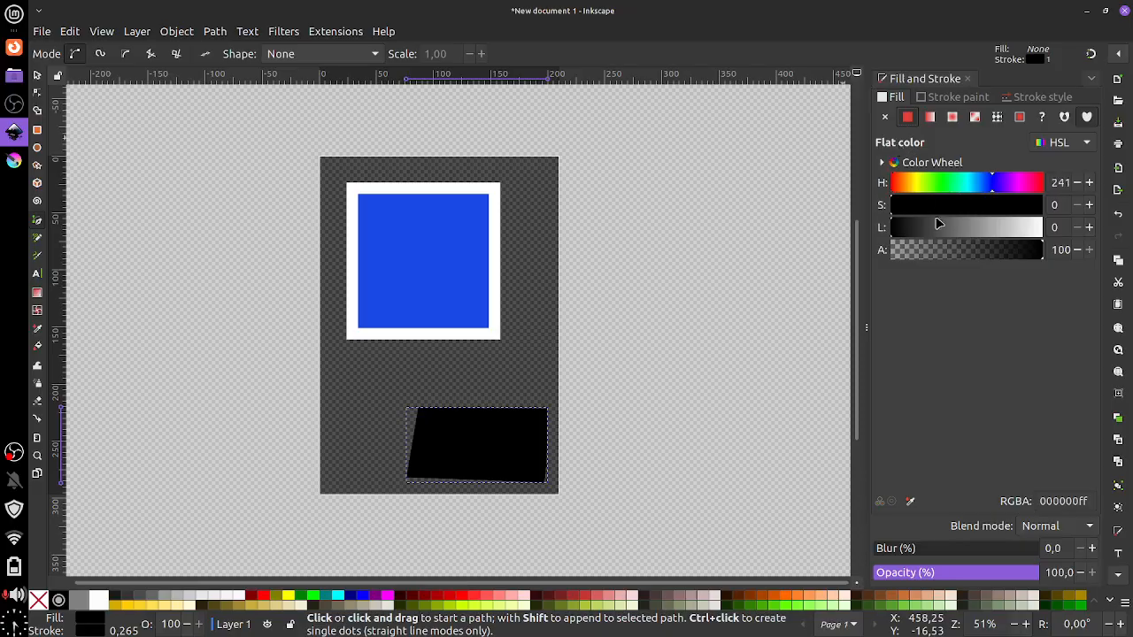
{"action": "mouse_move", "coordinate": [936, 184]}
{"action": "left_mouse_down"}
{"action": "mouse_move", "coordinate": [926, 188]}
{"action": "mouse_move", "coordinate": [992, 214]}
{"action": "mouse_move", "coordinate": [1014, 239]}
{"action": "mouse_move", "coordinate": [956, 245]}
{"action": "mouse_move", "coordinate": [967, 249]}
{"action": "left_mouse_up"}
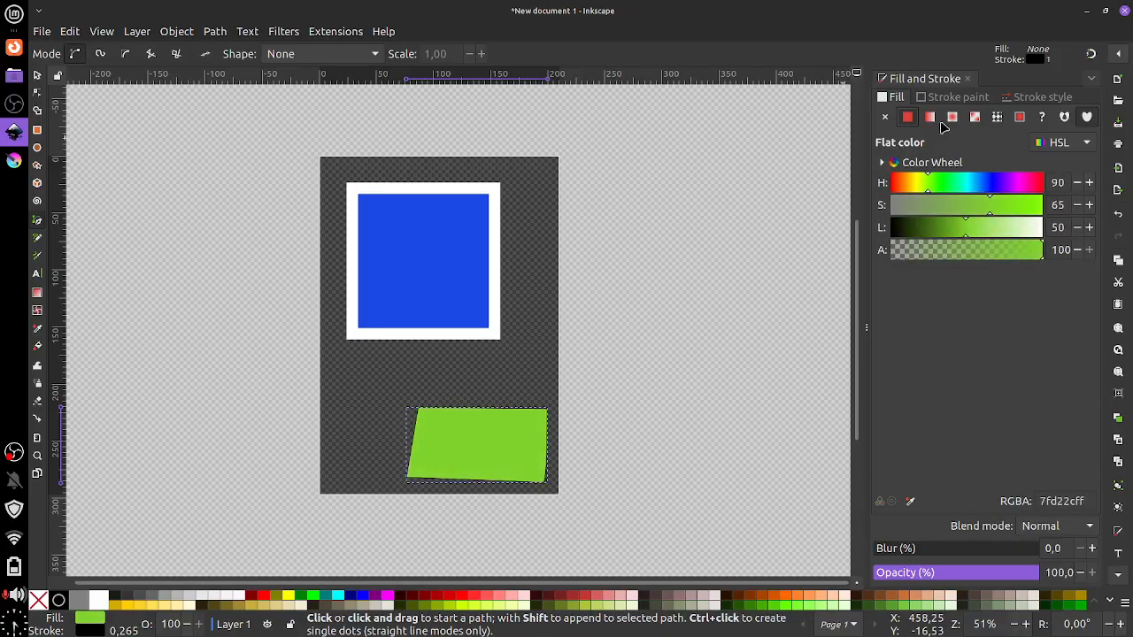
Make the shape's outline magenta with a 10 mm stroke width
{"action": "left_click", "coordinate": [966, 98]}
{"action": "left_click", "coordinate": [1010, 183]}
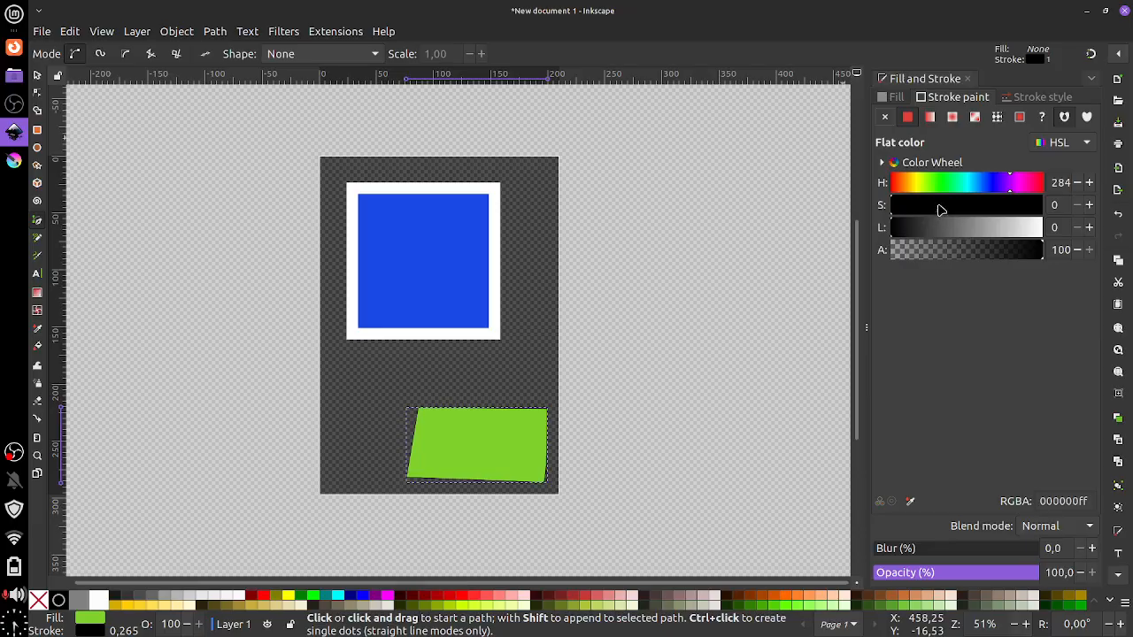
{"action": "mouse_move", "coordinate": [941, 208]}
{"action": "left_mouse_down"}
{"action": "mouse_move", "coordinate": [1012, 207]}
{"action": "mouse_move", "coordinate": [1003, 230]}
{"action": "mouse_move", "coordinate": [972, 234]}
{"action": "left_mouse_up"}
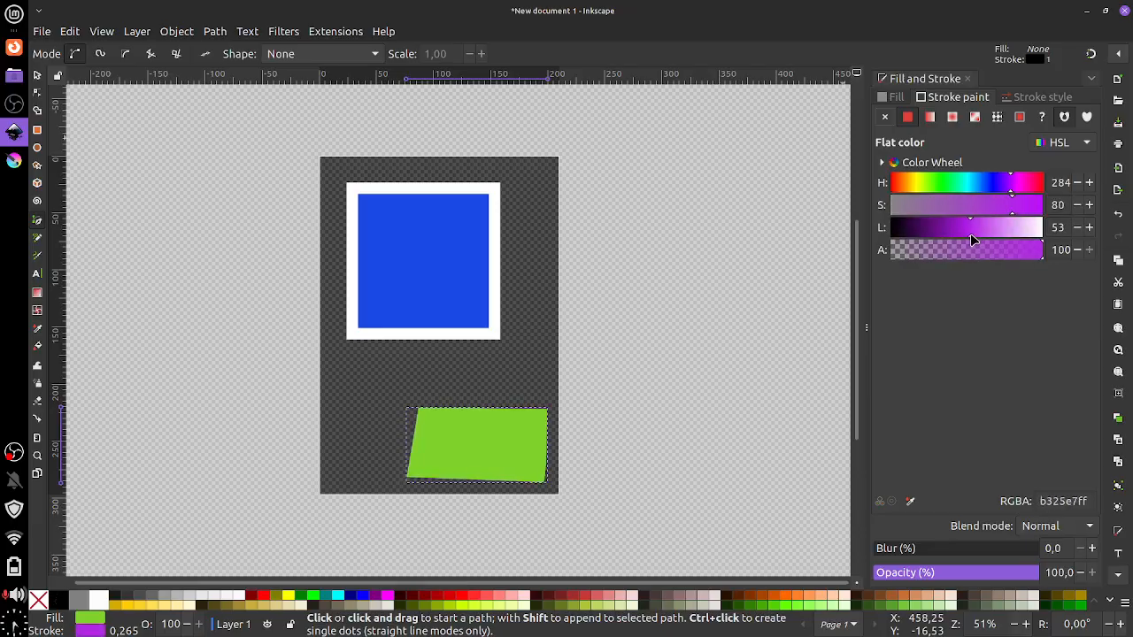
{"action": "left_click", "coordinate": [1016, 183]}
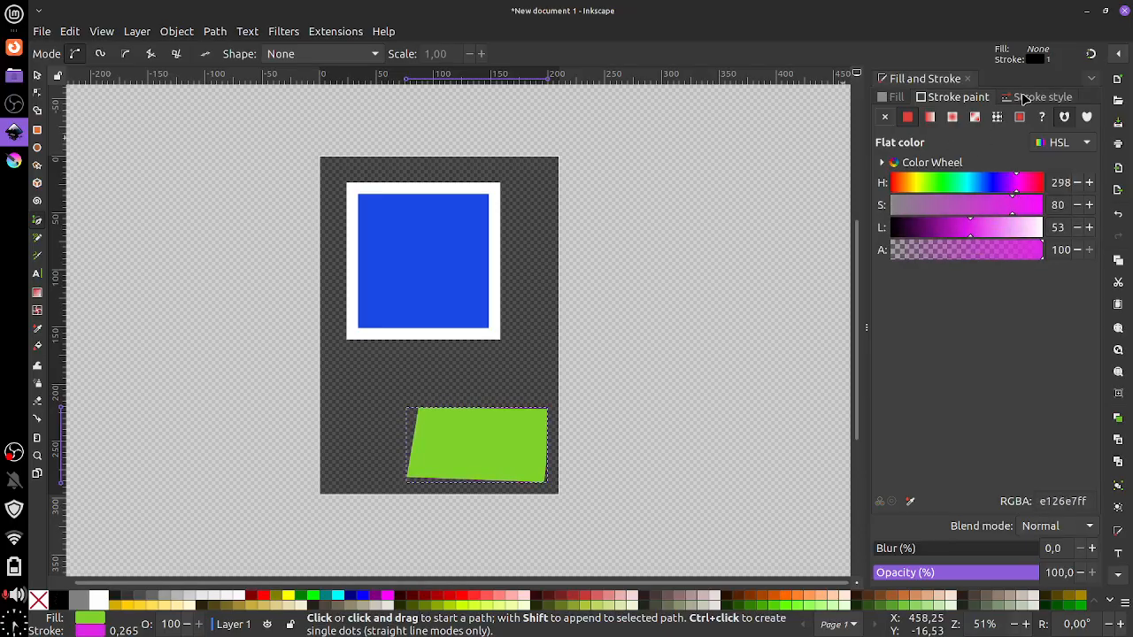
{"action": "left_click", "coordinate": [1024, 98]}
{"action": "left_click_drag", "start_coordinate": [965, 119], "coordinate": [923, 118]}
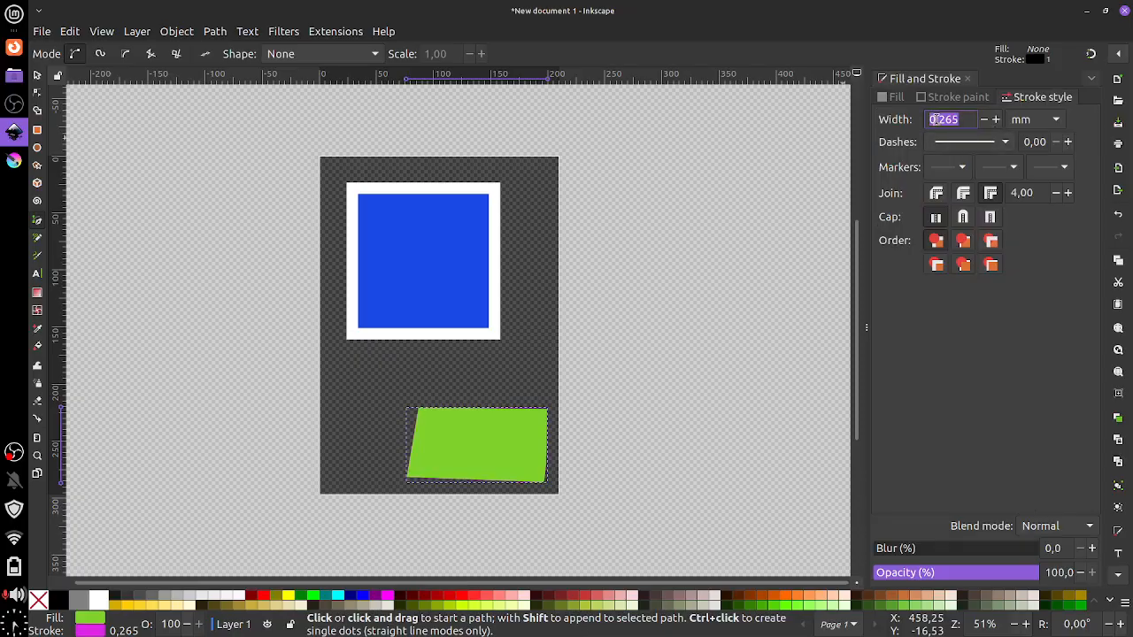
{"action": "type", "text": "10"}
{"action": "key", "text": "Return"}
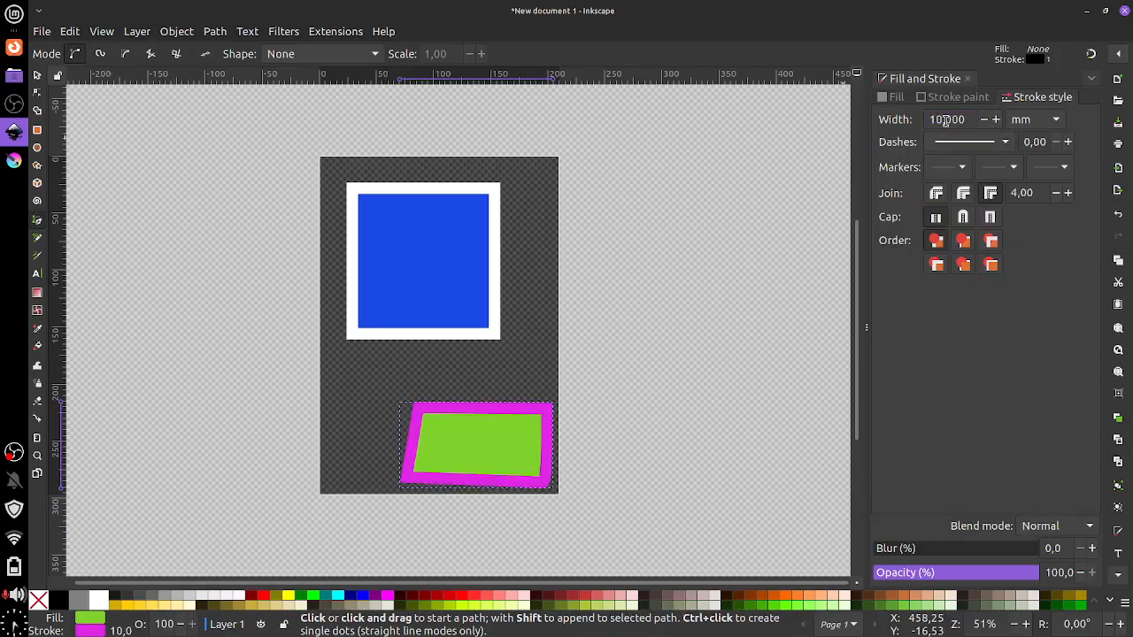
{"action": "left_click", "coordinate": [37, 75]}
Drag the green shape's top nodes into a slanted trapezoid and curve its right side
{"action": "left_click", "coordinate": [38, 92]}
{"action": "left_click_drag", "start_coordinate": [423, 409], "coordinate": [443, 427]}
{"action": "left_click_drag", "start_coordinate": [547, 409], "coordinate": [512, 419]}
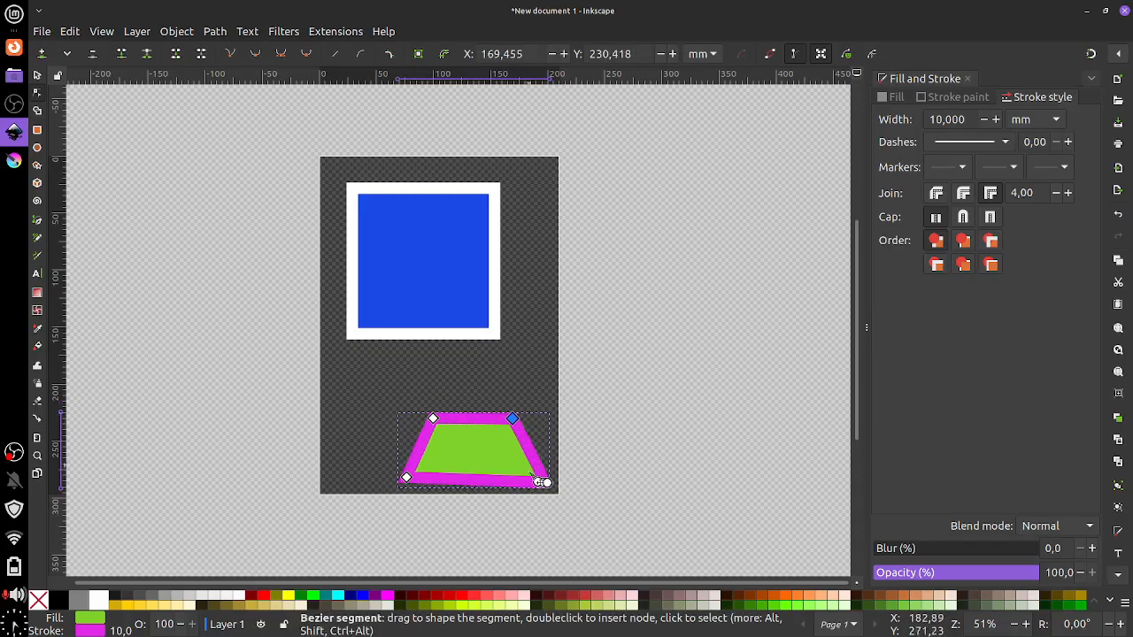
{"action": "mouse_move", "coordinate": [538, 482]}
{"action": "left_mouse_down"}
{"action": "mouse_move", "coordinate": [491, 484]}
{"action": "mouse_move", "coordinate": [564, 466]}
{"action": "mouse_move", "coordinate": [562, 454]}
{"action": "mouse_move", "coordinate": [523, 487]}
{"action": "mouse_move", "coordinate": [534, 467]}
{"action": "left_mouse_up"}
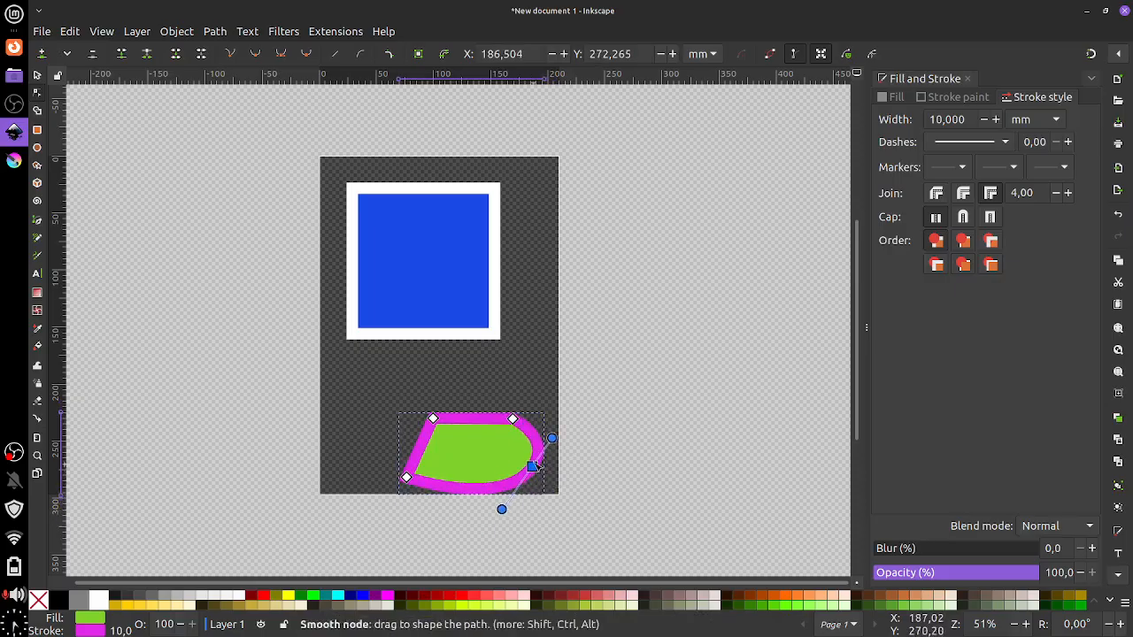
{"action": "mouse_move", "coordinate": [513, 418]}
{"action": "left_mouse_down"}
{"action": "mouse_move", "coordinate": [486, 423]}
{"action": "mouse_move", "coordinate": [496, 427]}
{"action": "left_mouse_up"}
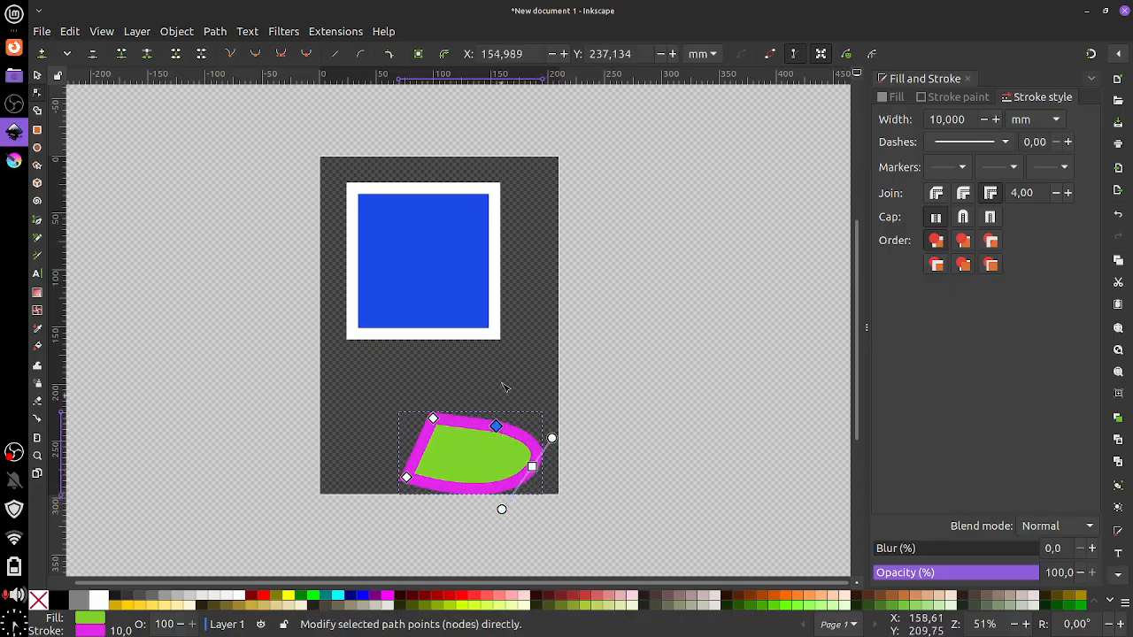
{"action": "left_click", "coordinate": [488, 187]}
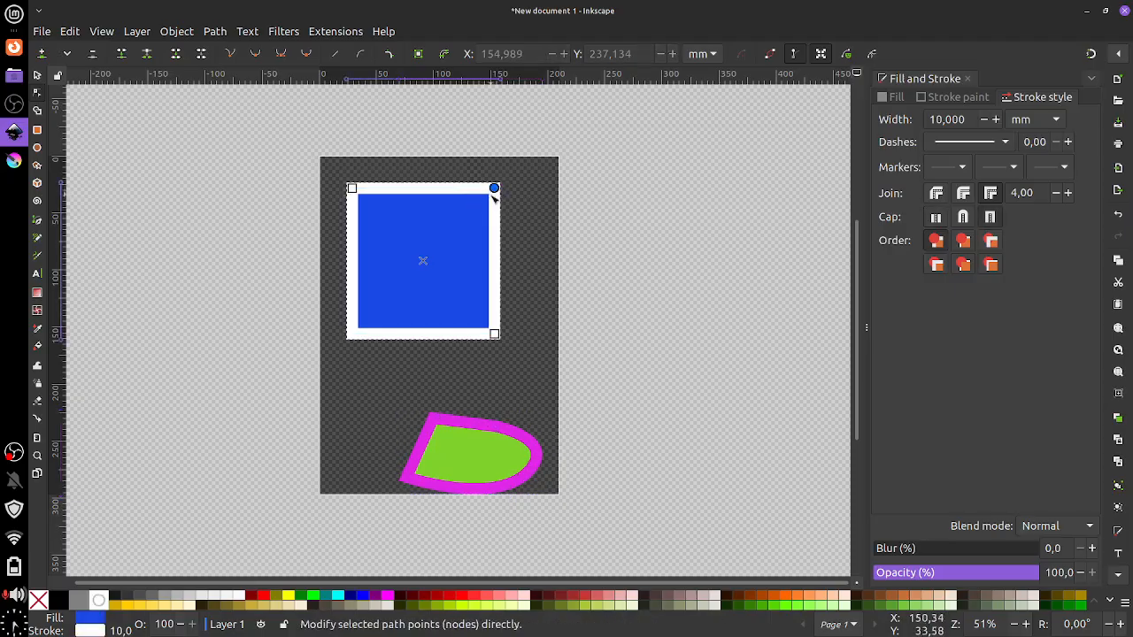
Convert the blue rectangle into an editable path with Object to Path
{"action": "mouse_move", "coordinate": [493, 188]}
{"action": "left_mouse_down"}
{"action": "mouse_move", "coordinate": [495, 209]}
{"action": "mouse_move", "coordinate": [493, 185]}
{"action": "left_mouse_up"}
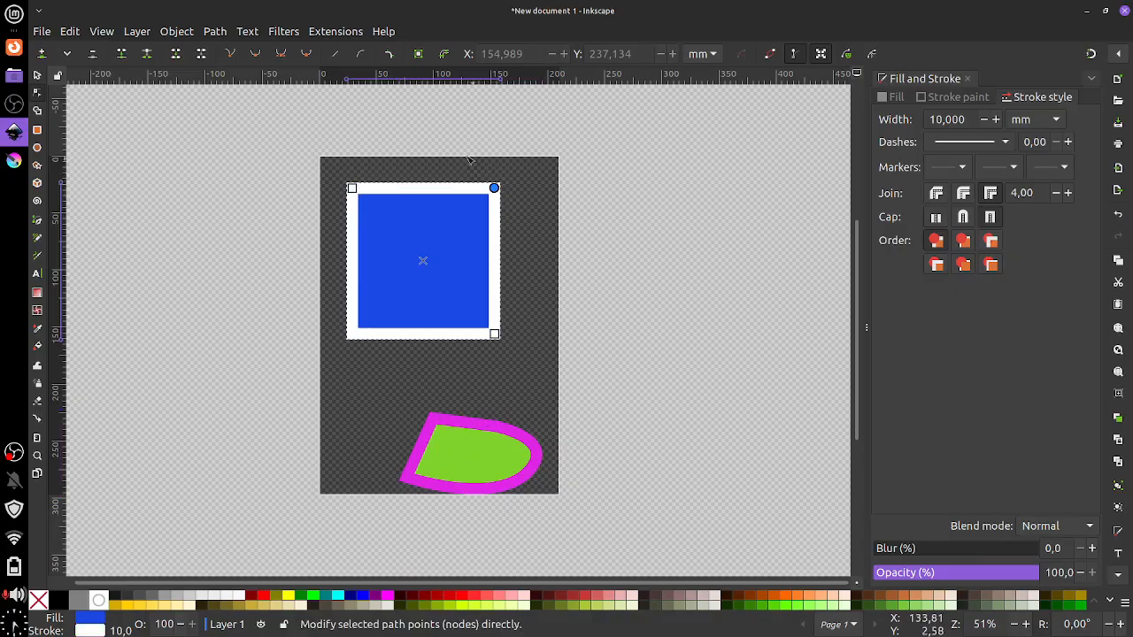
{"action": "left_click", "coordinate": [211, 34]}
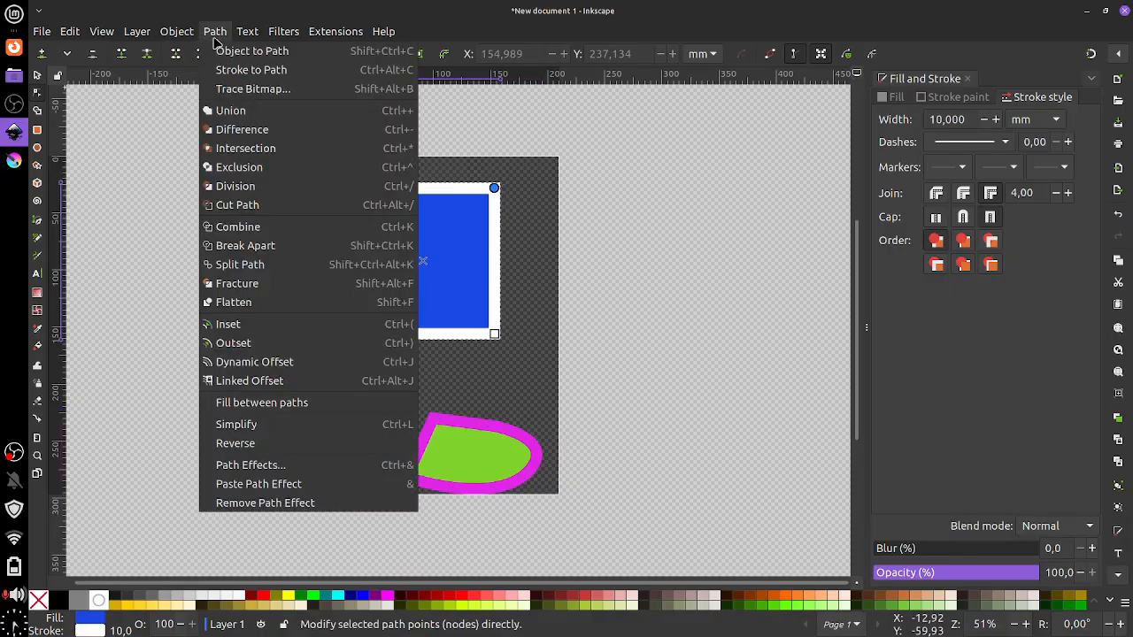
{"action": "left_click", "coordinate": [258, 55]}
Move the blue shape's top corners, raising the right one, and bend the top edge into a deep U
{"action": "left_click_drag", "start_coordinate": [494, 189], "coordinate": [456, 221]}
{"action": "left_click_drag", "start_coordinate": [352, 188], "coordinate": [367, 219]}
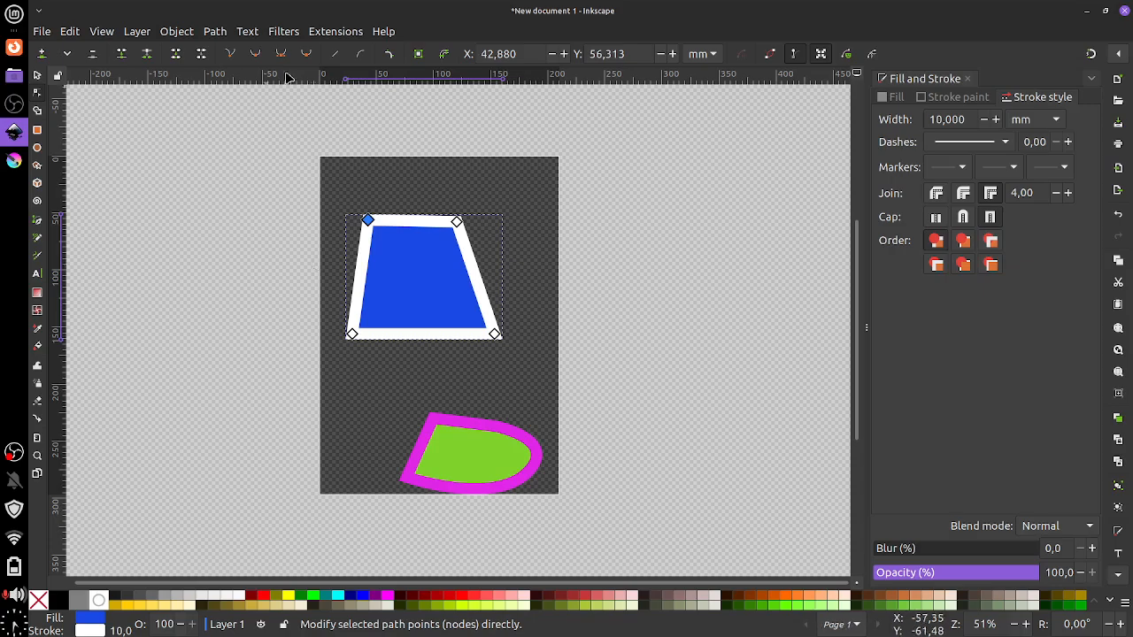
{"action": "left_click_drag", "start_coordinate": [456, 221], "coordinate": [486, 177]}
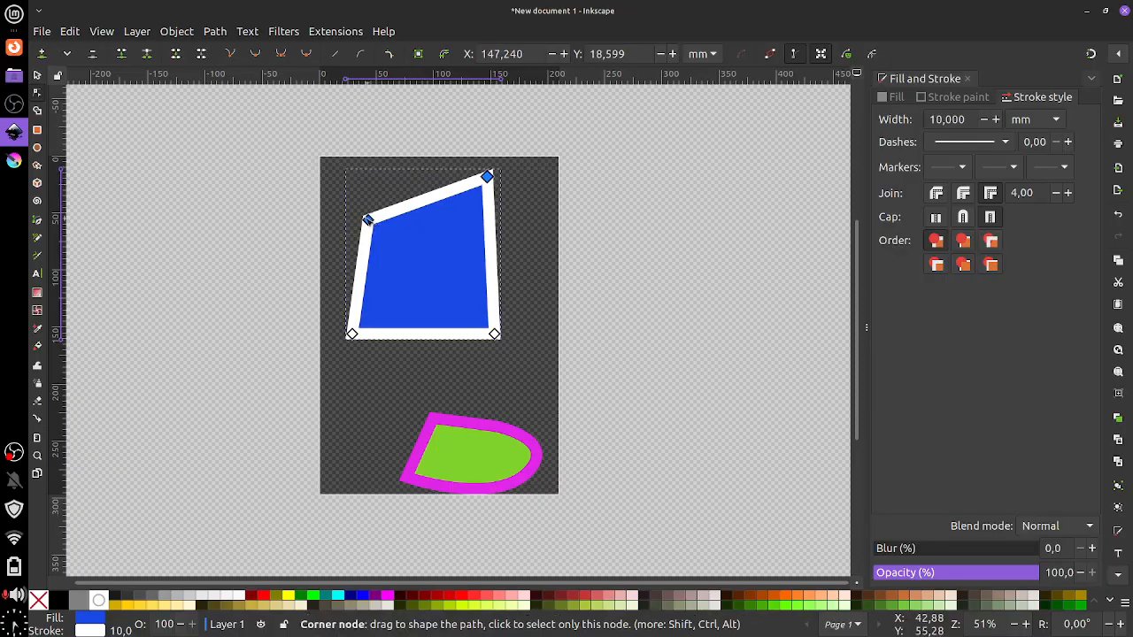
{"action": "left_click_drag", "start_coordinate": [367, 220], "coordinate": [358, 214]}
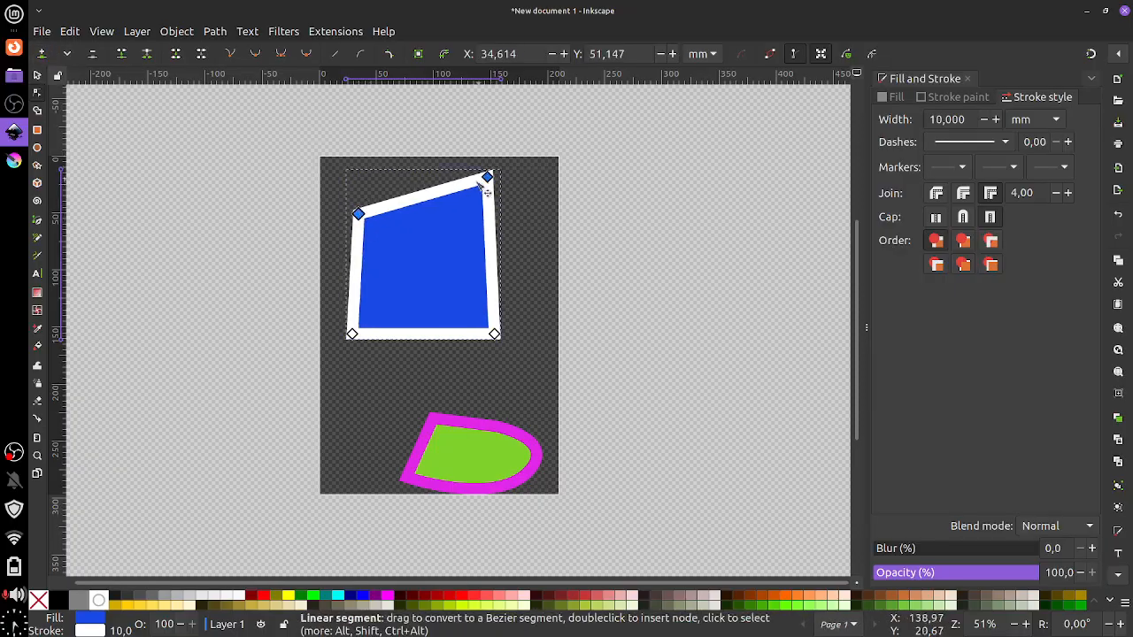
{"action": "left_click_drag", "start_coordinate": [441, 193], "coordinate": [442, 273]}
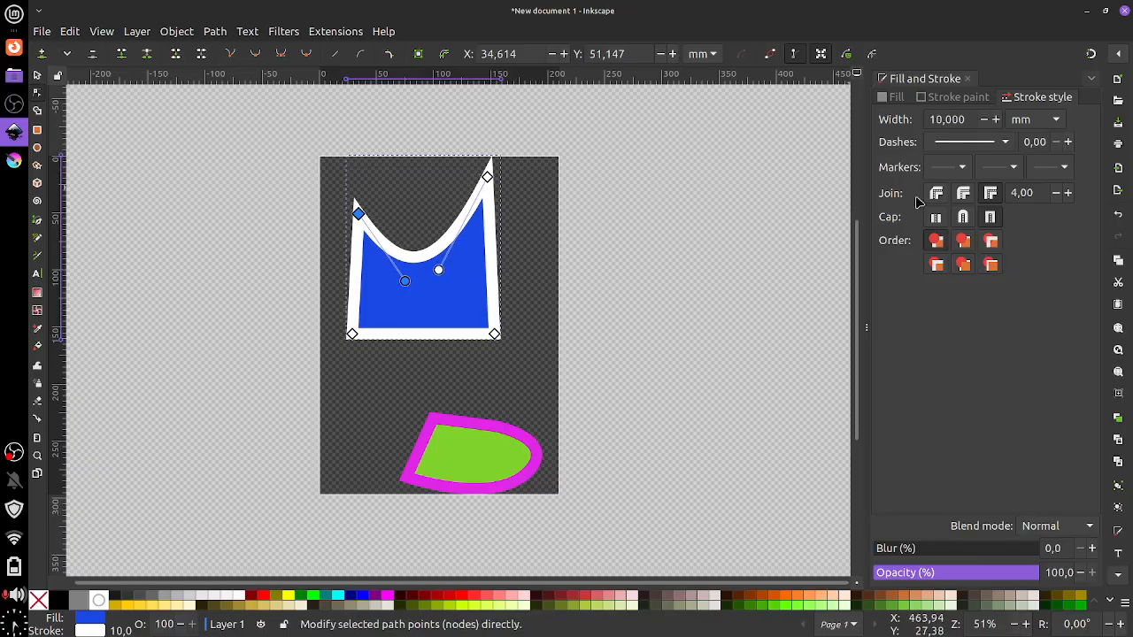
Toggle the white outline between Round and Miter joins to compare the corner styles
{"action": "left_click", "coordinate": [963, 193]}
{"action": "left_click", "coordinate": [963, 218]}
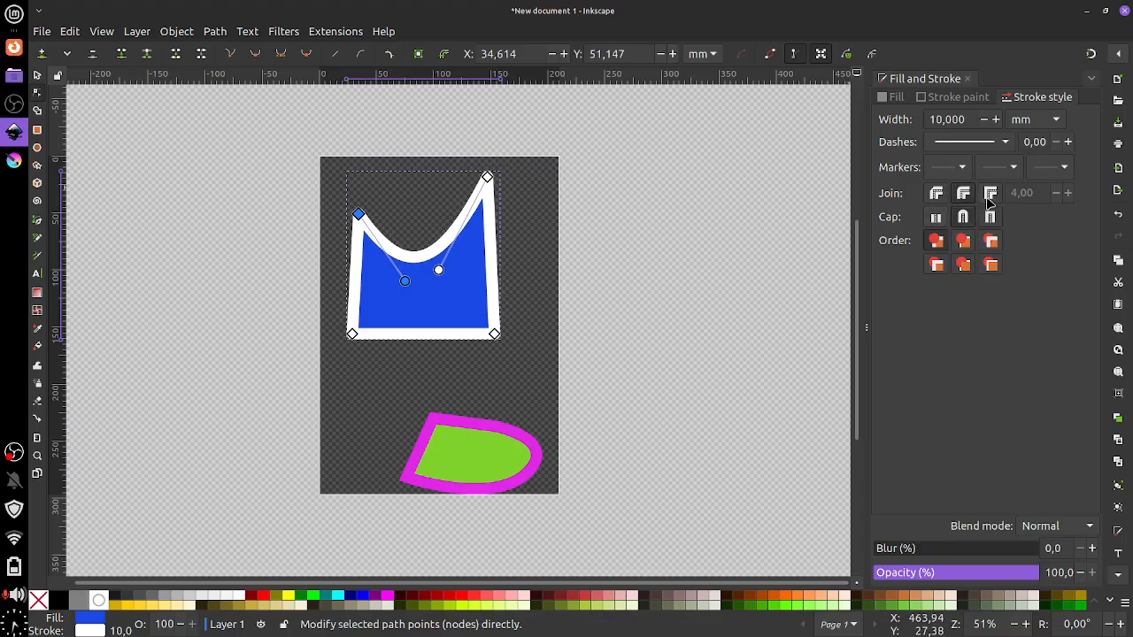
{"action": "left_click", "coordinate": [990, 193]}
{"action": "left_click", "coordinate": [962, 196]}
{"action": "left_click", "coordinate": [990, 193]}
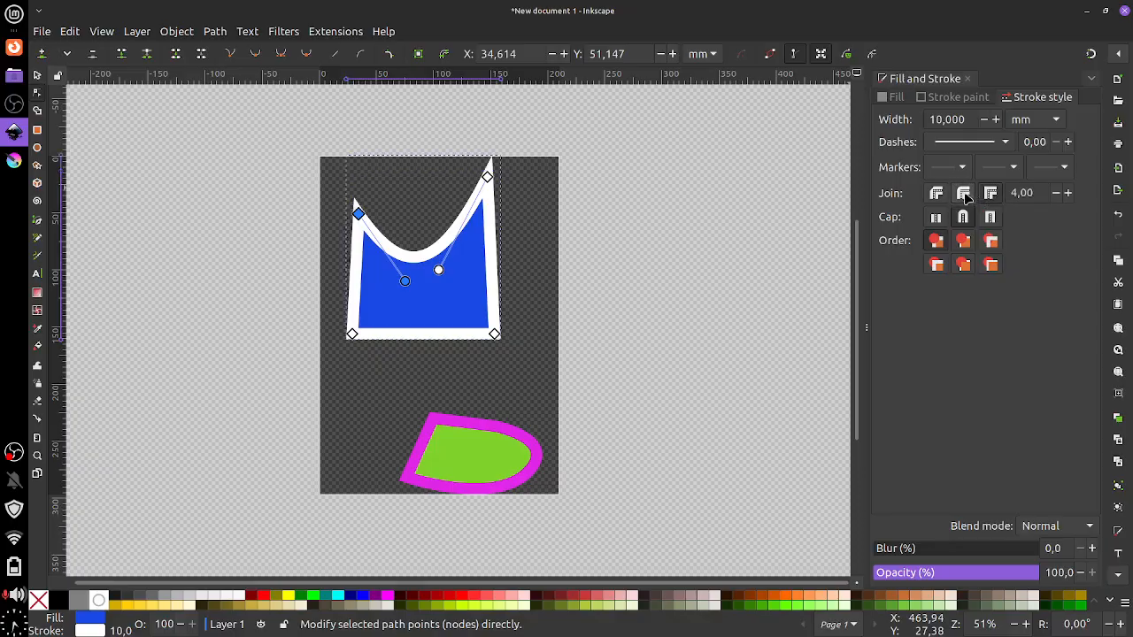
{"action": "left_click", "coordinate": [963, 193]}
{"action": "left_click", "coordinate": [990, 192]}
{"action": "left_click", "coordinate": [988, 194]}
{"action": "left_click", "coordinate": [963, 195]}
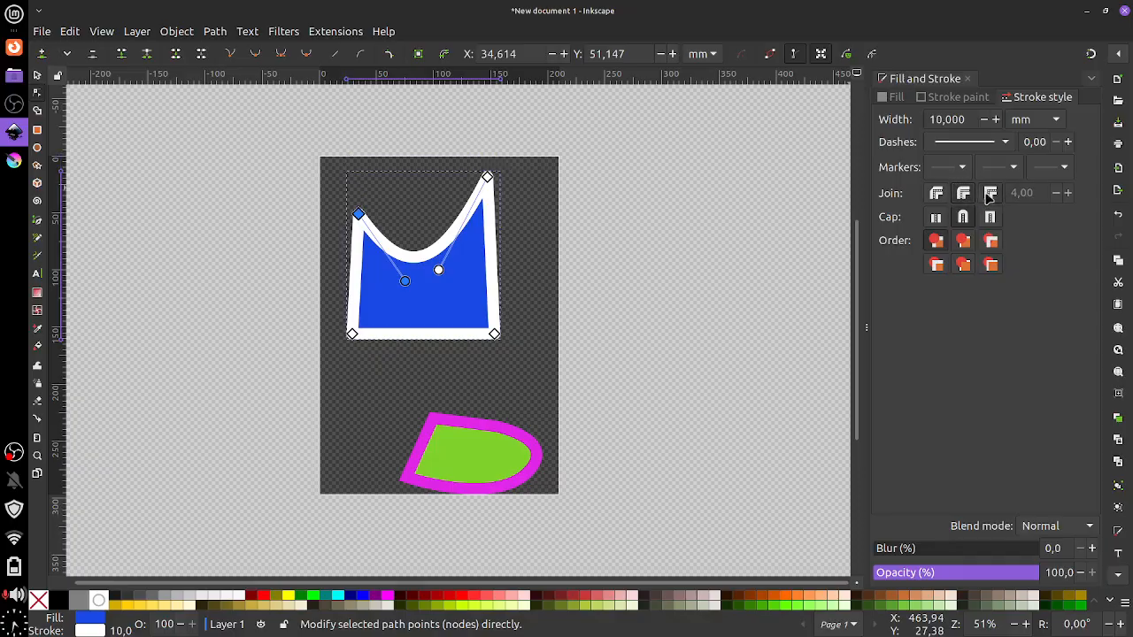
{"action": "left_click", "coordinate": [987, 194]}
{"action": "left_click", "coordinate": [963, 195]}
{"action": "left_click", "coordinate": [988, 195]}
{"action": "left_click", "coordinate": [961, 195]}
Set the miter limit to 3,00, choose Round join, and deepen the top curve
{"action": "left_click", "coordinate": [991, 193]}
{"action": "left_click", "coordinate": [1056, 193]}
{"action": "left_click", "coordinate": [1056, 193]}
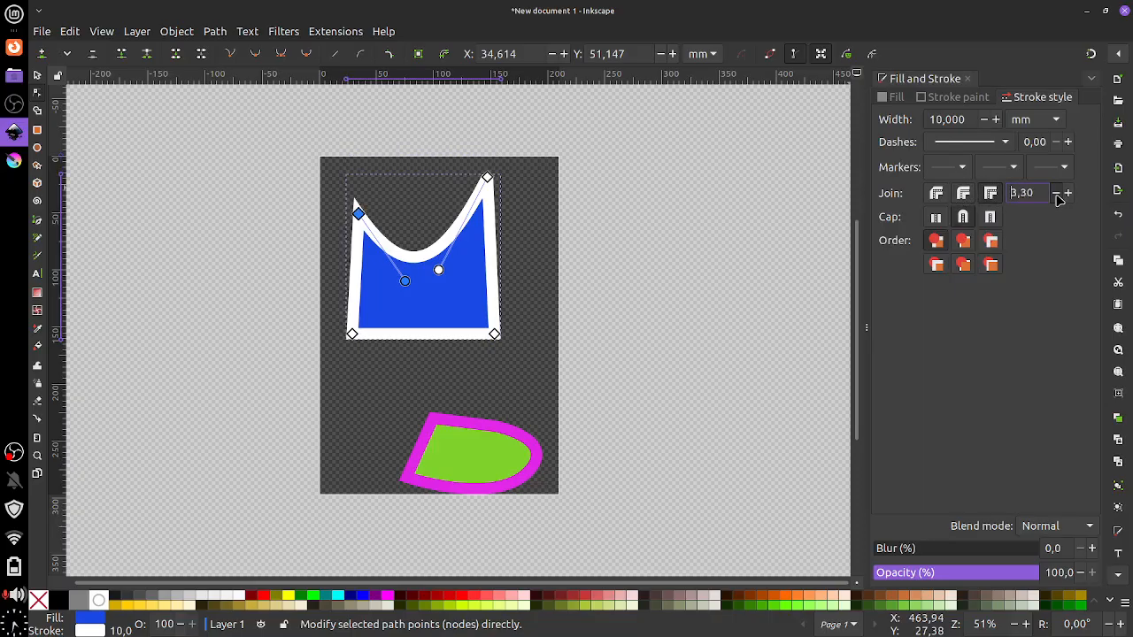
{"action": "double_click", "coordinate": [1014, 192]}
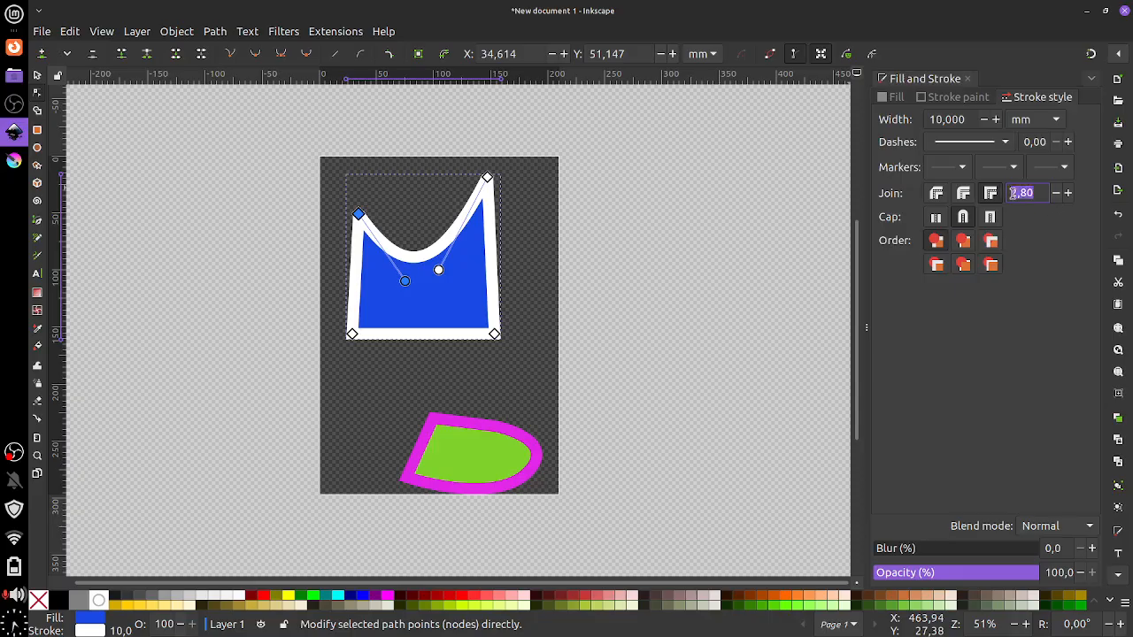
{"action": "type", "text": "3"}
{"action": "key", "text": "Return"}
{"action": "left_click", "coordinate": [937, 193]}
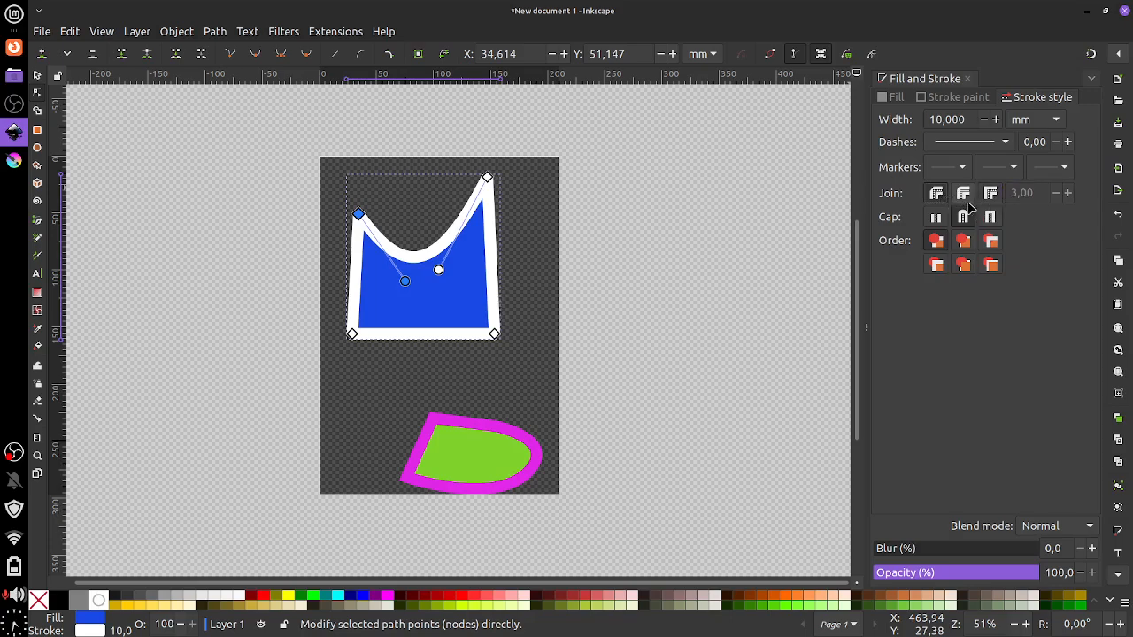
{"action": "left_click", "coordinate": [962, 192]}
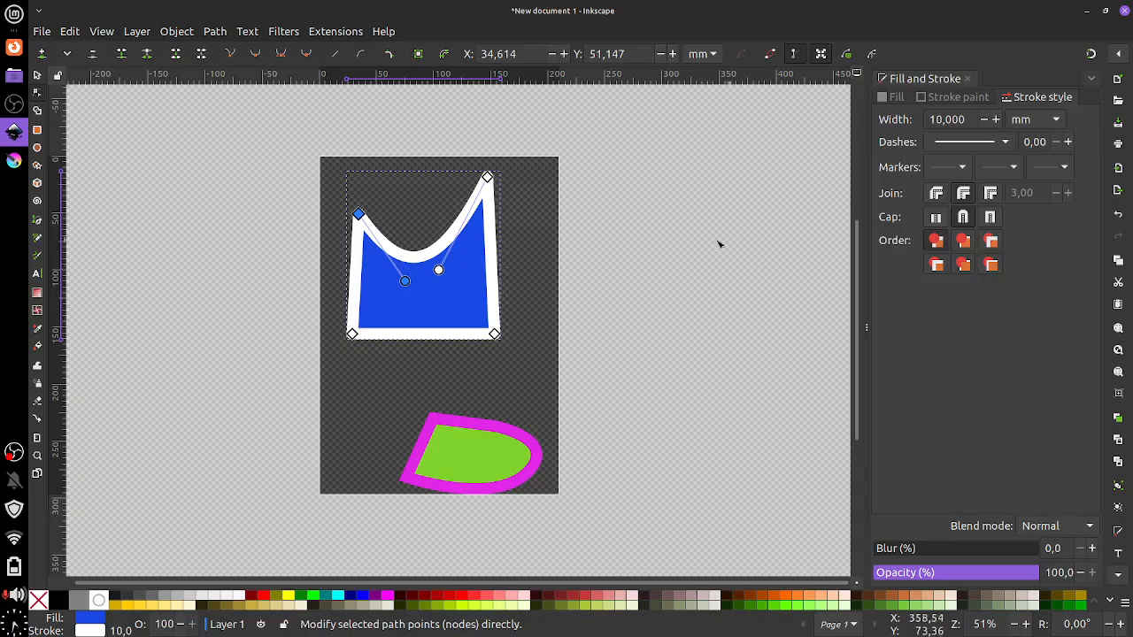
{"action": "left_click_drag", "start_coordinate": [404, 281], "coordinate": [411, 306]}
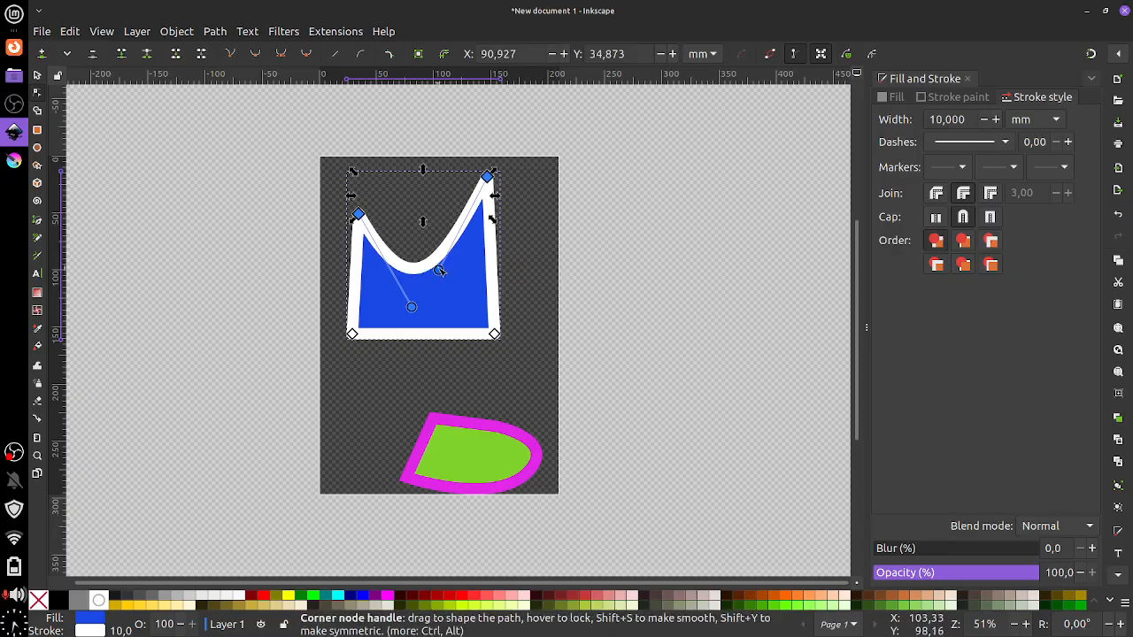
Reshape the other side of the blue shape's curve and raise its top corners
{"action": "left_click_drag", "start_coordinate": [438, 269], "coordinate": [460, 304]}
{"action": "left_click_drag", "start_coordinate": [358, 215], "coordinate": [376, 200]}
{"action": "left_click", "coordinate": [556, 277]}
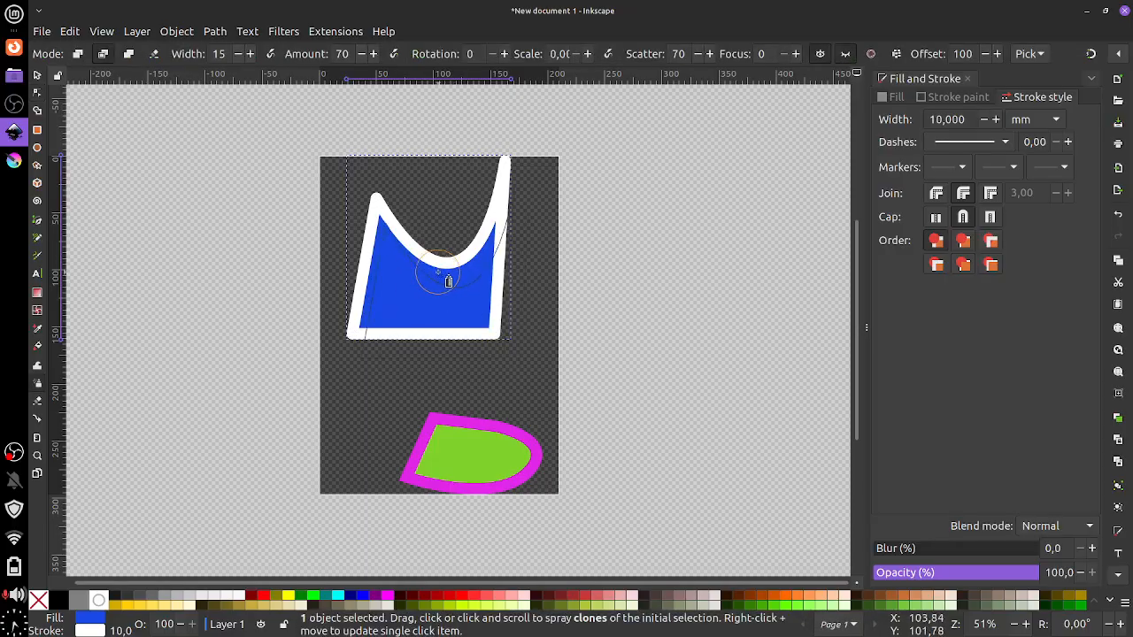
Rubber-band select both the blue and green shapes and delete them
{"action": "key", "text": "Escape"}
{"action": "left_click", "coordinate": [37, 76]}
{"action": "left_click_drag", "start_coordinate": [306, 126], "coordinate": [637, 506]}
{"action": "key", "text": "Delete"}
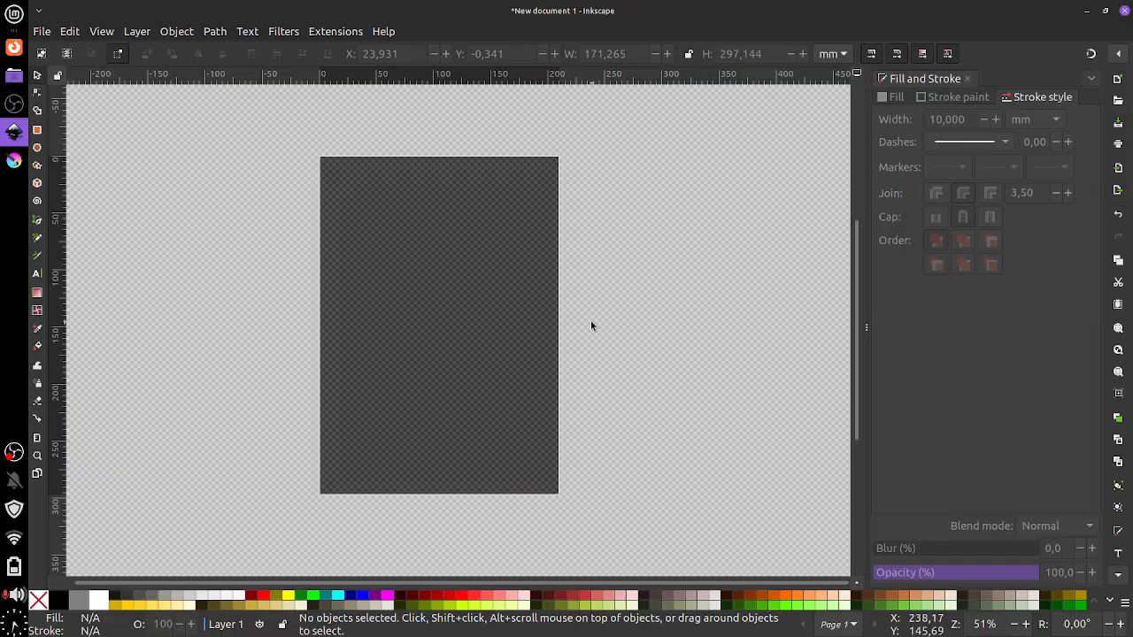
{"action": "left_click", "coordinate": [37, 147]}
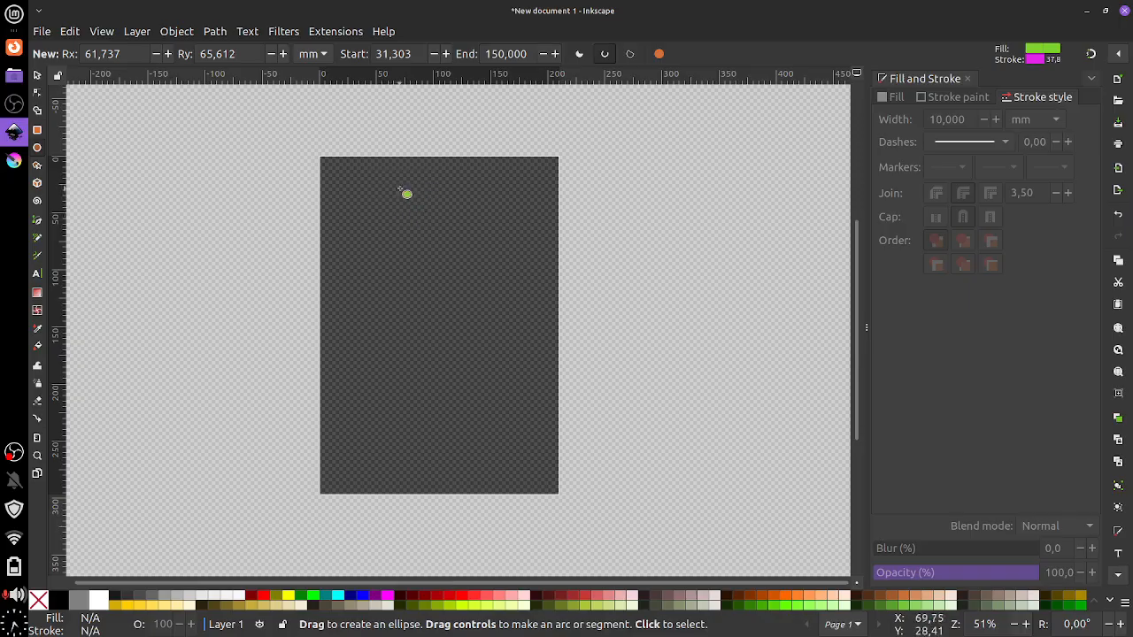
Draw a full ellipse near the page top and enlarge it to about 107 × 115 mm
{"action": "mouse_move", "coordinate": [405, 195]}
{"action": "left_mouse_down"}
{"action": "mouse_move", "coordinate": [489, 315]}
{"action": "mouse_move", "coordinate": [500, 304]}
{"action": "left_mouse_up"}
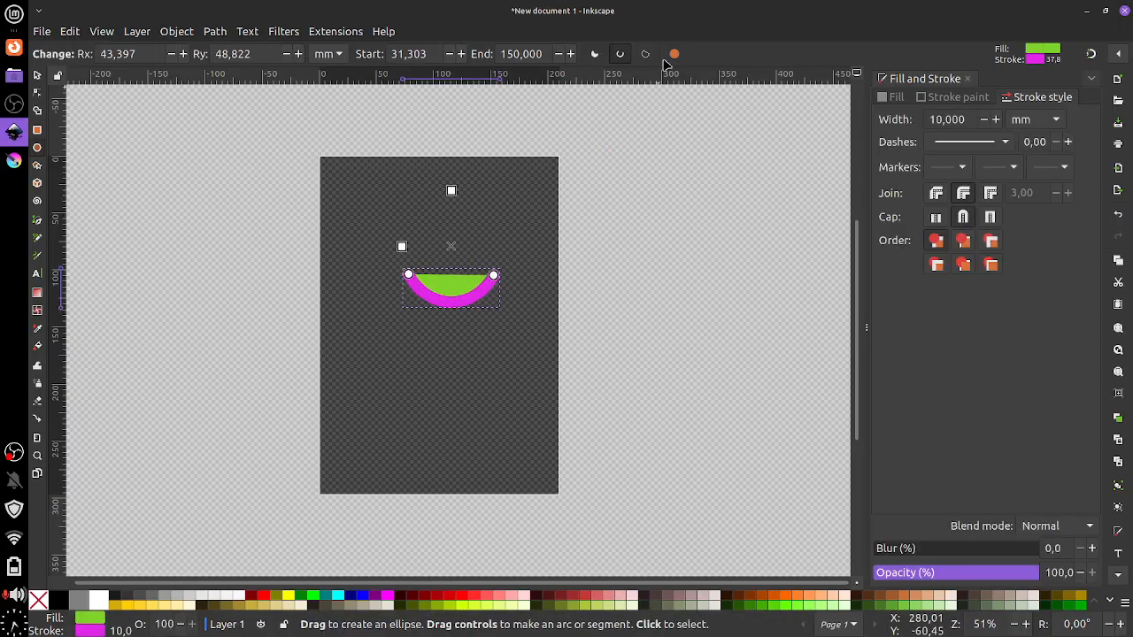
{"action": "left_click", "coordinate": [673, 54]}
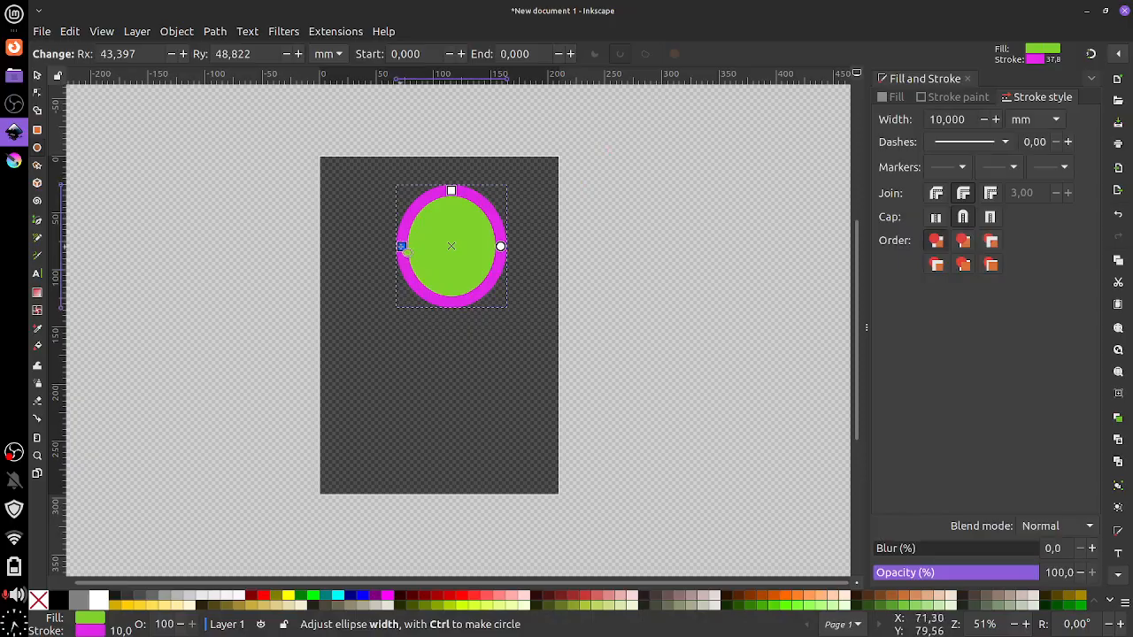
{"action": "left_click_drag", "start_coordinate": [401, 246], "coordinate": [396, 246]}
{"action": "left_click_drag", "start_coordinate": [452, 191], "coordinate": [452, 186]}
{"action": "left_click_drag", "start_coordinate": [500, 250], "coordinate": [519, 268]}
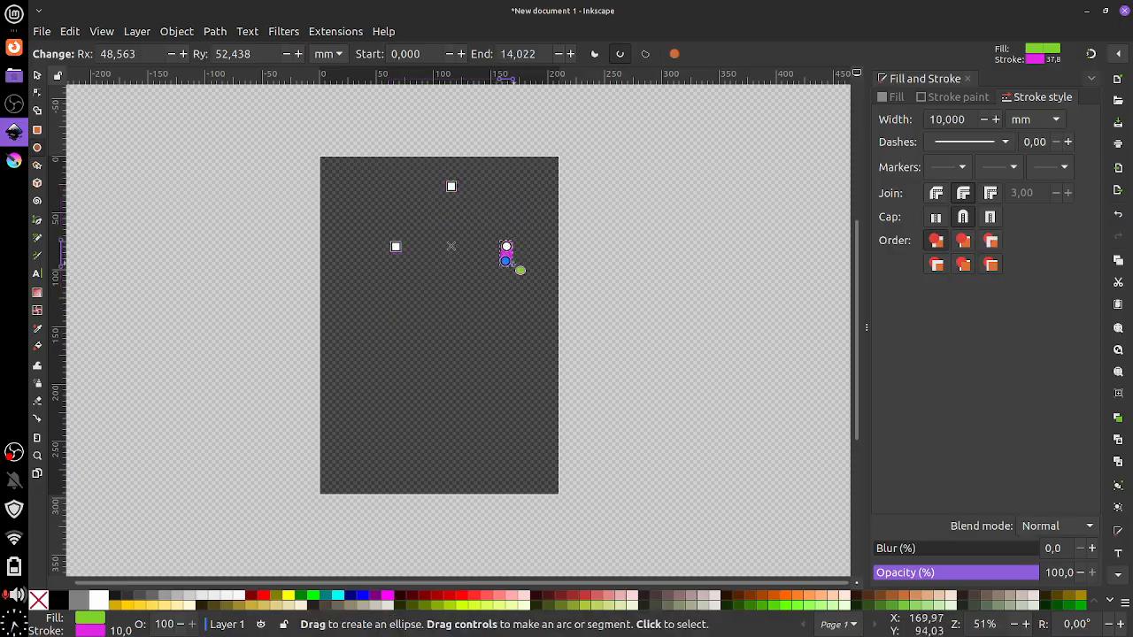
{"action": "key", "text": "ctrl+z"}
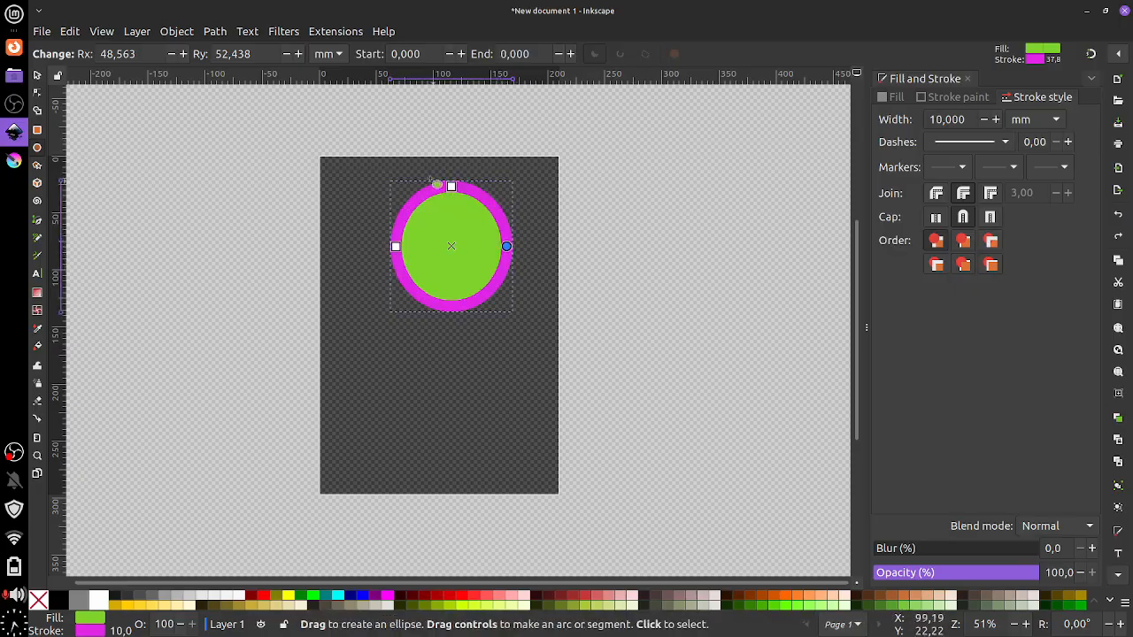
{"action": "left_click", "coordinate": [37, 75]}
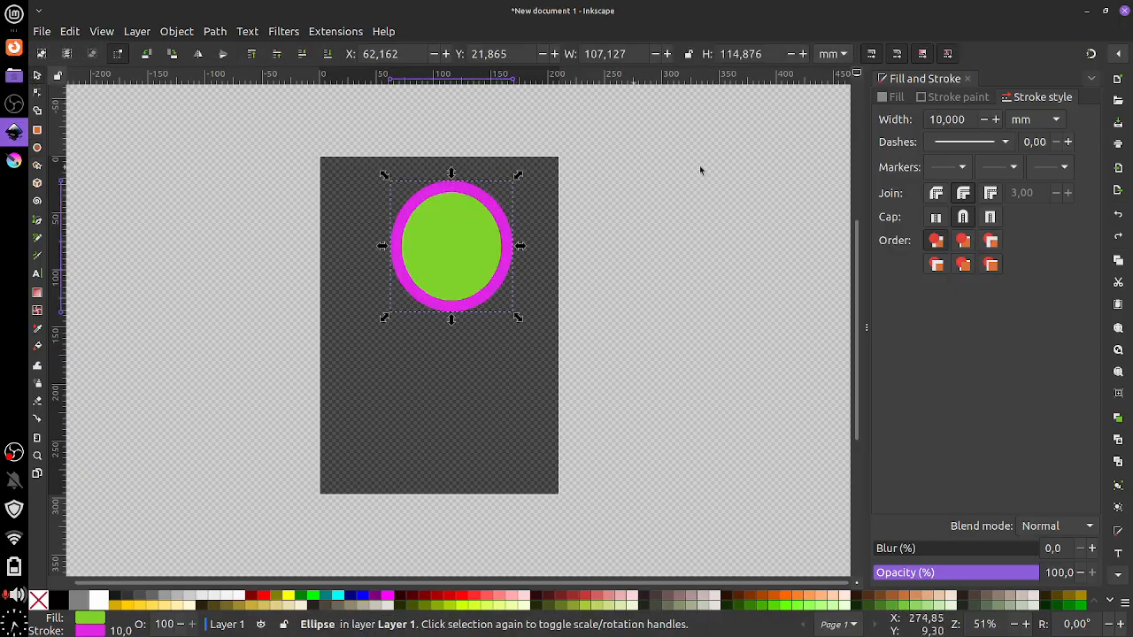
{"action": "left_click", "coordinate": [963, 98]}
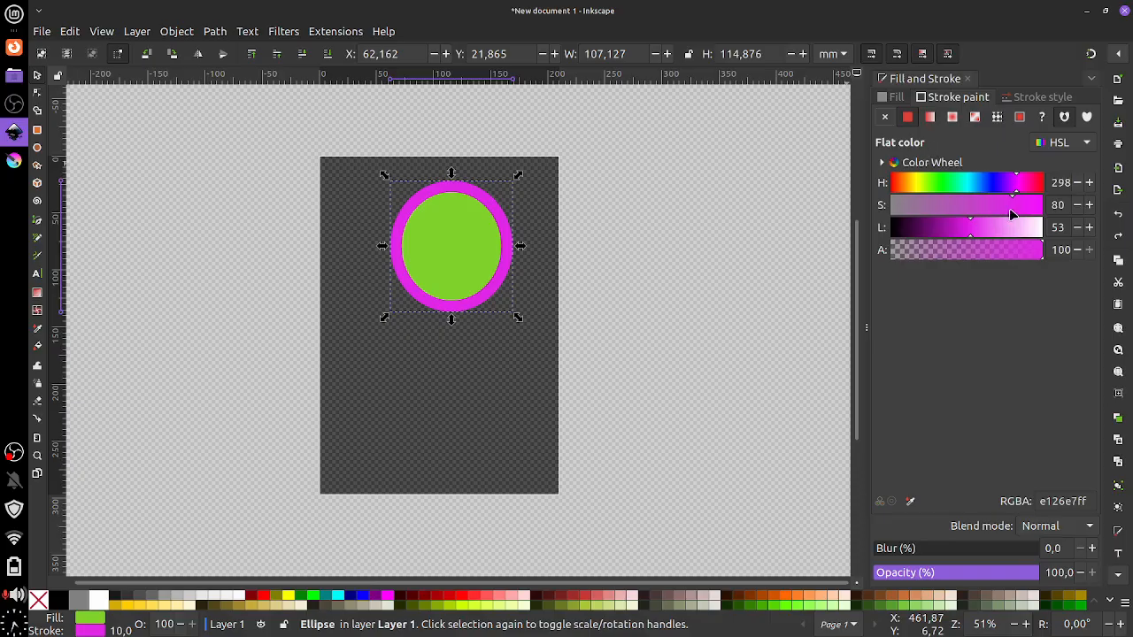
Give the oval a dark brown outline and orange fill, then move it slightly up-left
{"action": "left_click", "coordinate": [954, 185]}
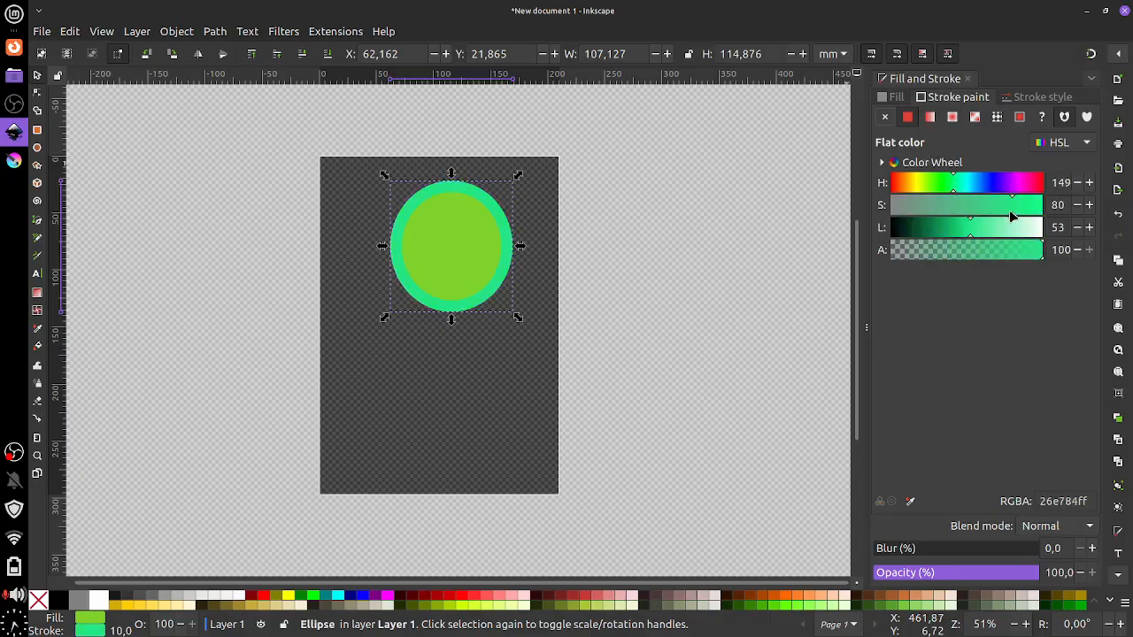
{"action": "mouse_move", "coordinate": [1012, 217]}
{"action": "left_mouse_down"}
{"action": "mouse_move", "coordinate": [931, 217]}
{"action": "mouse_move", "coordinate": [896, 185]}
{"action": "left_mouse_up"}
{"action": "mouse_move", "coordinate": [970, 228]}
{"action": "left_mouse_down"}
{"action": "mouse_move", "coordinate": [941, 240]}
{"action": "mouse_move", "coordinate": [918, 217]}
{"action": "mouse_move", "coordinate": [930, 217]}
{"action": "left_mouse_up"}
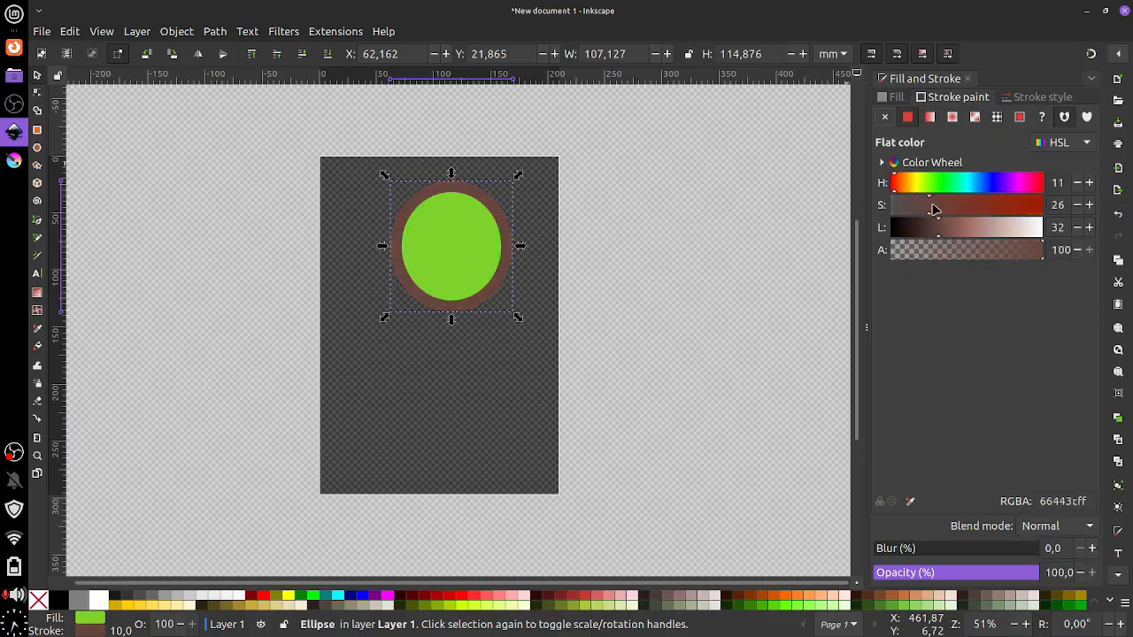
{"action": "left_click", "coordinate": [894, 98]}
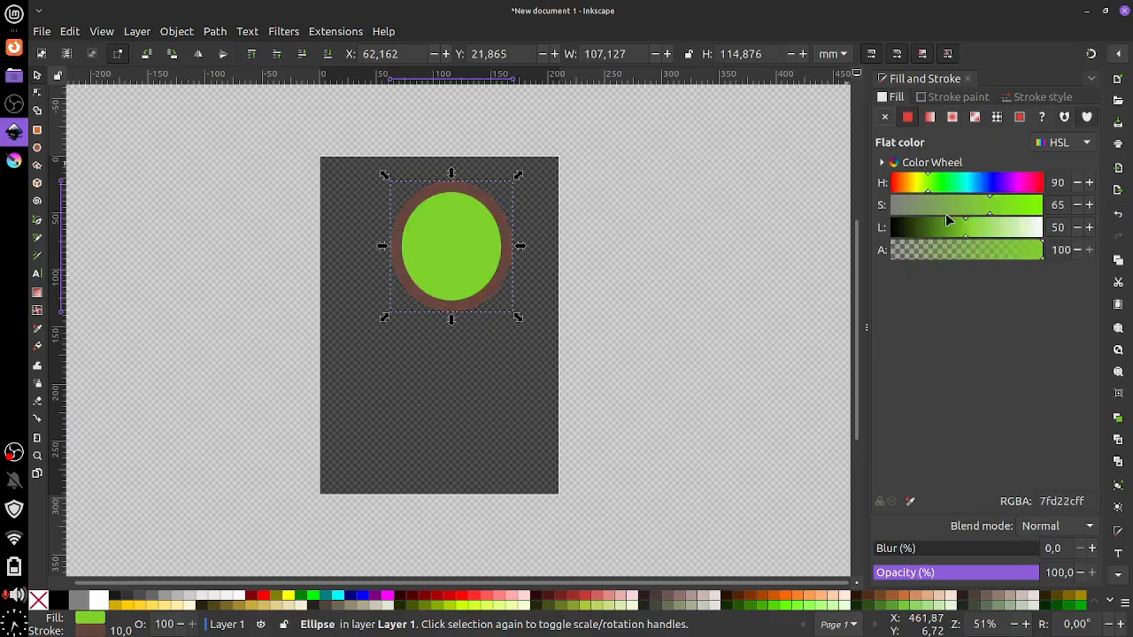
{"action": "left_click_drag", "start_coordinate": [927, 185], "coordinate": [904, 189]}
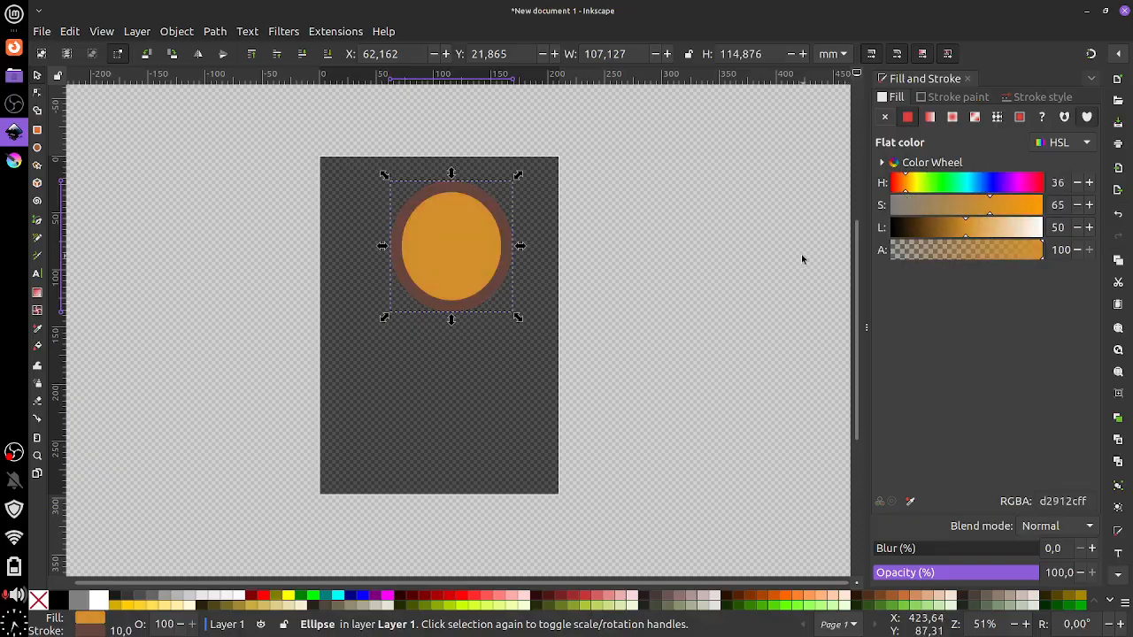
{"action": "mouse_move", "coordinate": [447, 212]}
{"action": "left_mouse_down"}
{"action": "mouse_move", "coordinate": [428, 211]}
{"action": "mouse_move", "coordinate": [435, 200]}
{"action": "mouse_move", "coordinate": [447, 228]}
{"action": "left_mouse_up"}
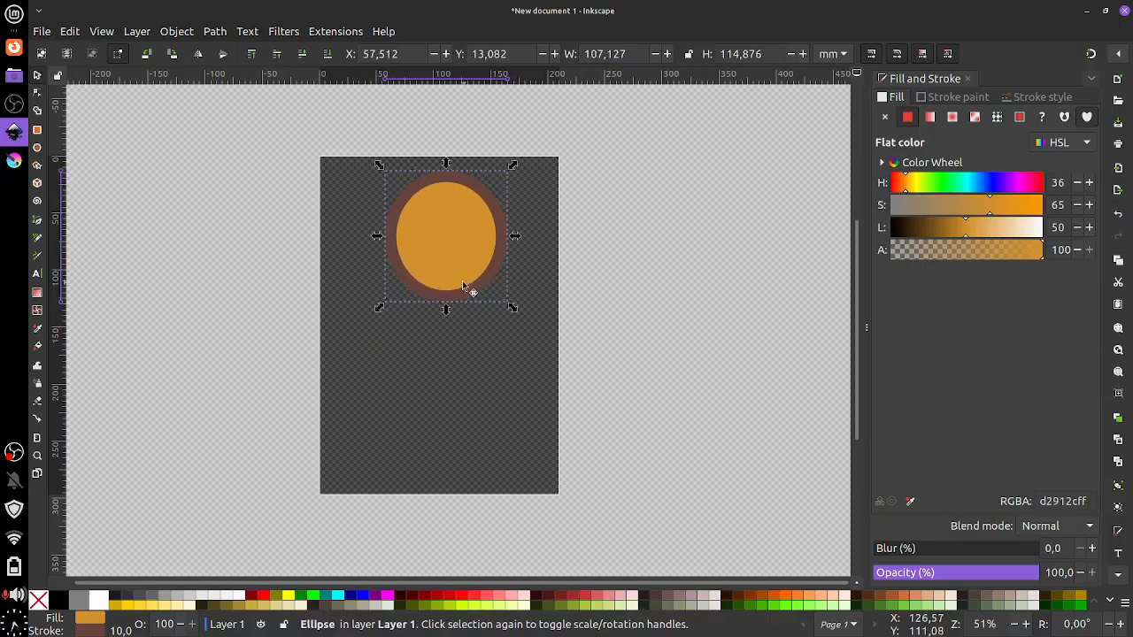
Draw a tall rectangle, about 55 × 120 mm, and move it up to overlap the head's bottom
{"action": "left_click", "coordinate": [37, 129]}
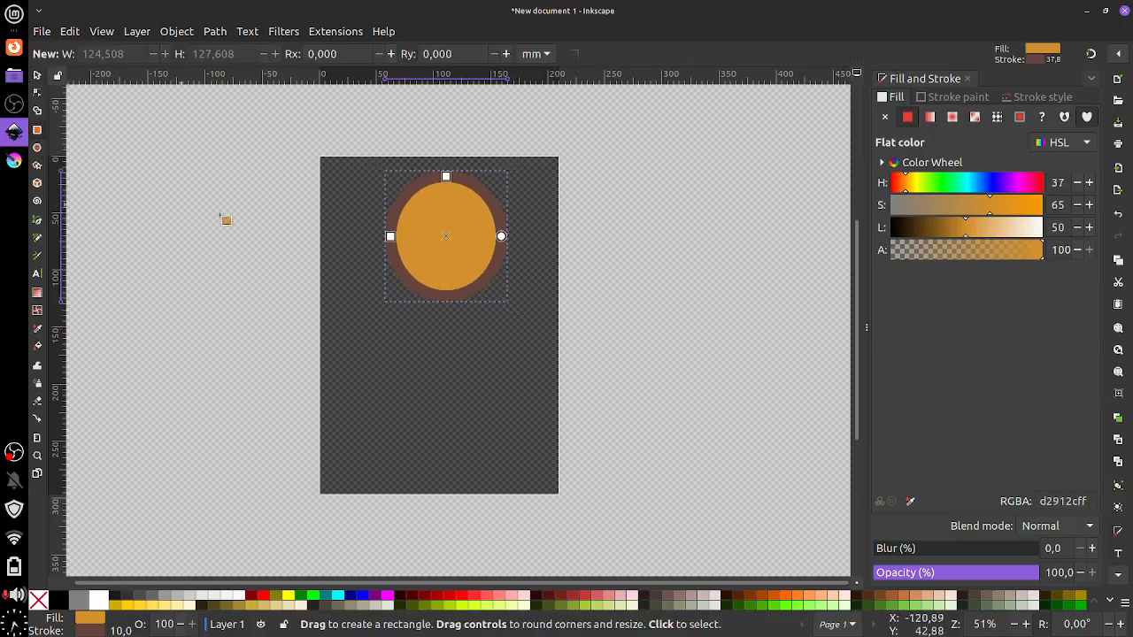
{"action": "left_click_drag", "start_coordinate": [429, 305], "coordinate": [479, 434]}
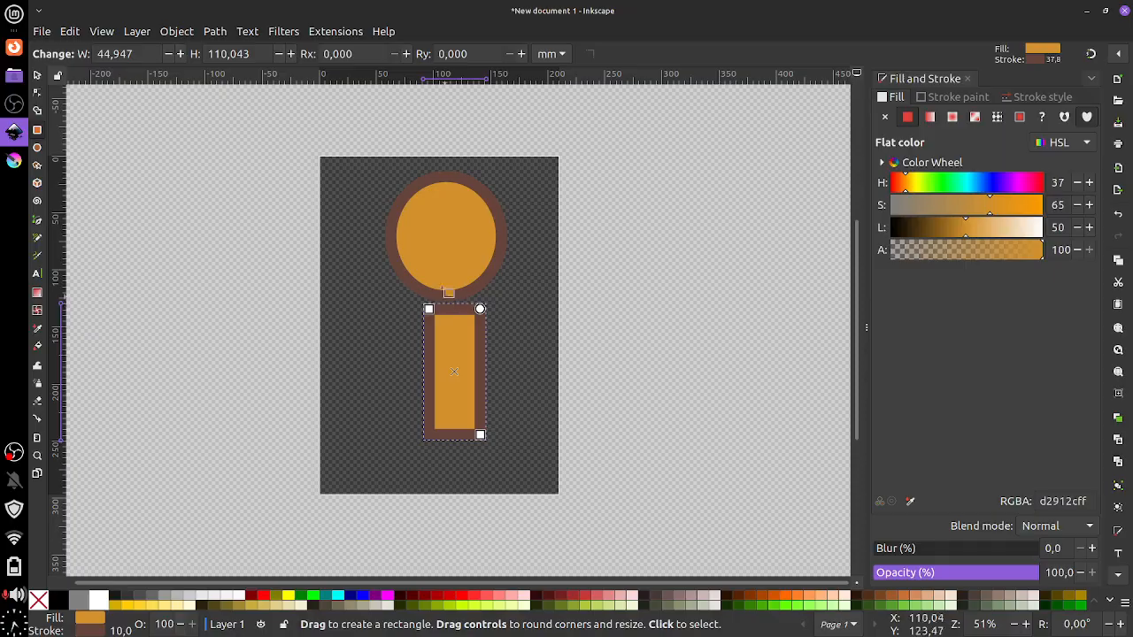
{"action": "key", "text": "s"}
{"action": "mouse_move", "coordinate": [441, 318]}
{"action": "left_mouse_down"}
{"action": "mouse_move", "coordinate": [427, 305]}
{"action": "mouse_move", "coordinate": [435, 223]}
{"action": "mouse_move", "coordinate": [447, 313]}
{"action": "mouse_move", "coordinate": [437, 229]}
{"action": "mouse_move", "coordinate": [435, 300]}
{"action": "left_mouse_up"}
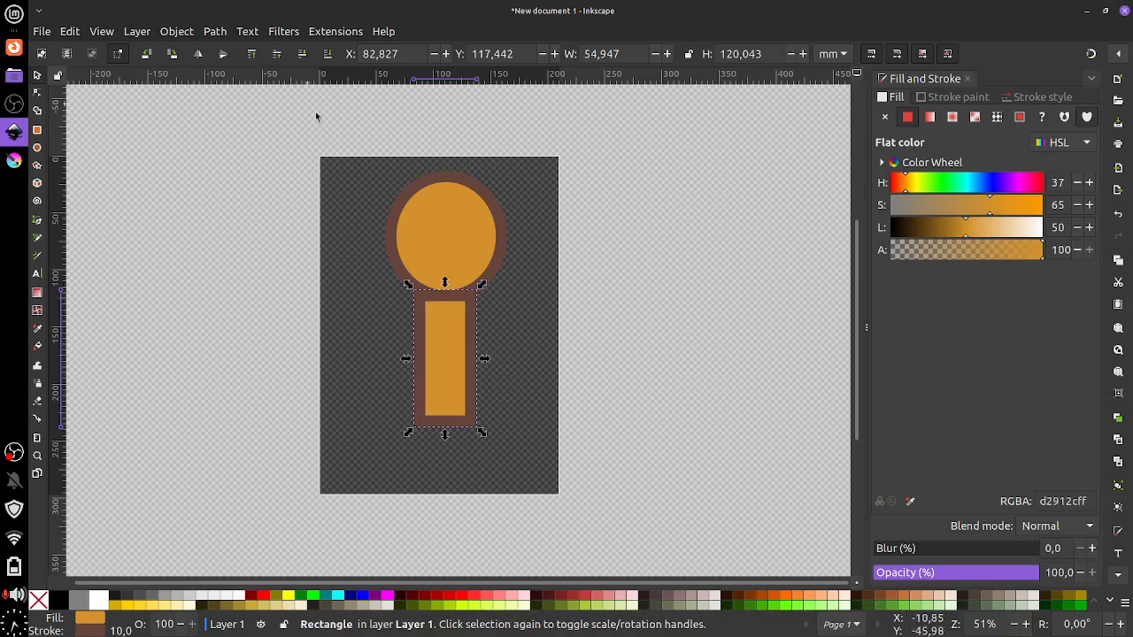
{"action": "left_click_drag", "start_coordinate": [447, 296], "coordinate": [455, 270]}
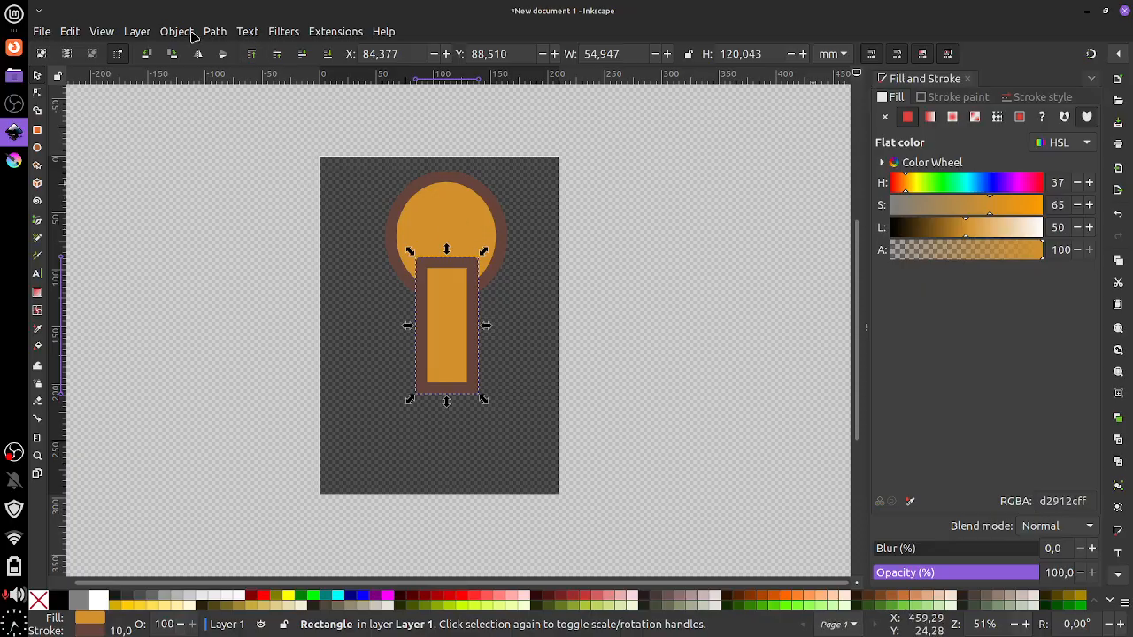
Lower the orange body rectangle beneath the head circle and tuck it up under the head
{"action": "mouse_move", "coordinate": [450, 264]}
{"action": "left_mouse_down"}
{"action": "mouse_move", "coordinate": [453, 273]}
{"action": "mouse_move", "coordinate": [442, 260]}
{"action": "left_mouse_up"}
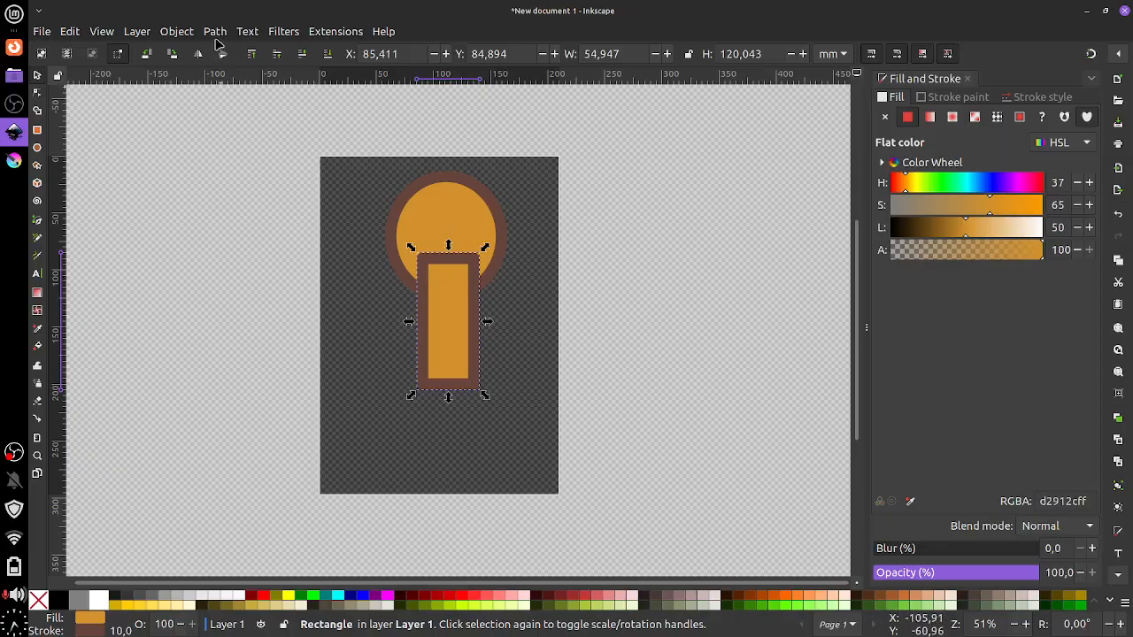
{"action": "left_click", "coordinate": [177, 31]}
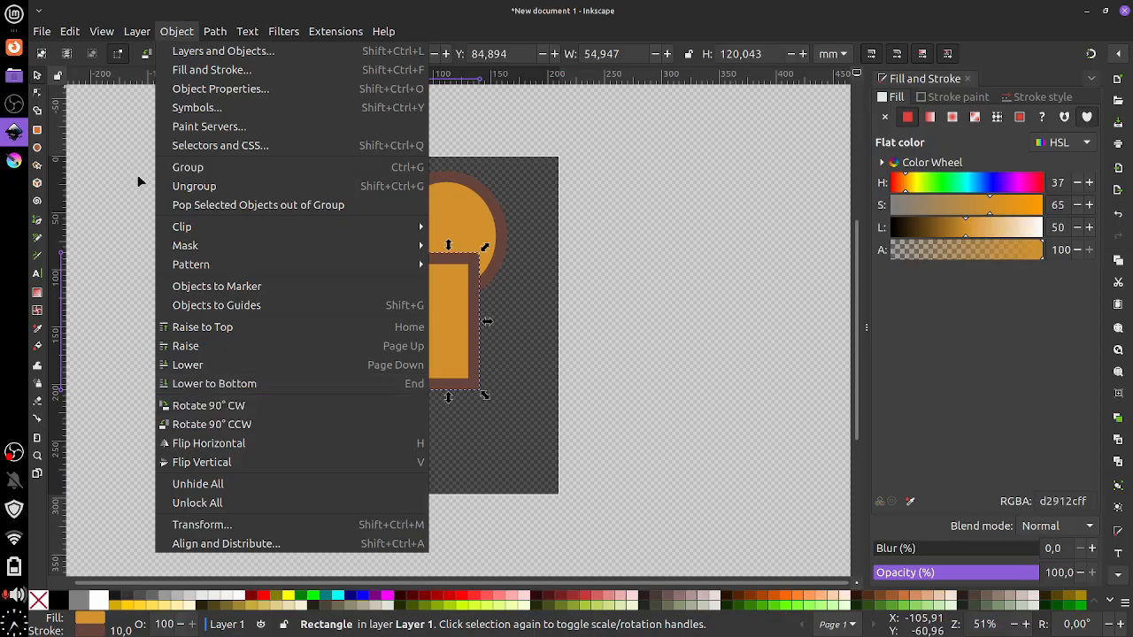
{"action": "left_click", "coordinate": [239, 368]}
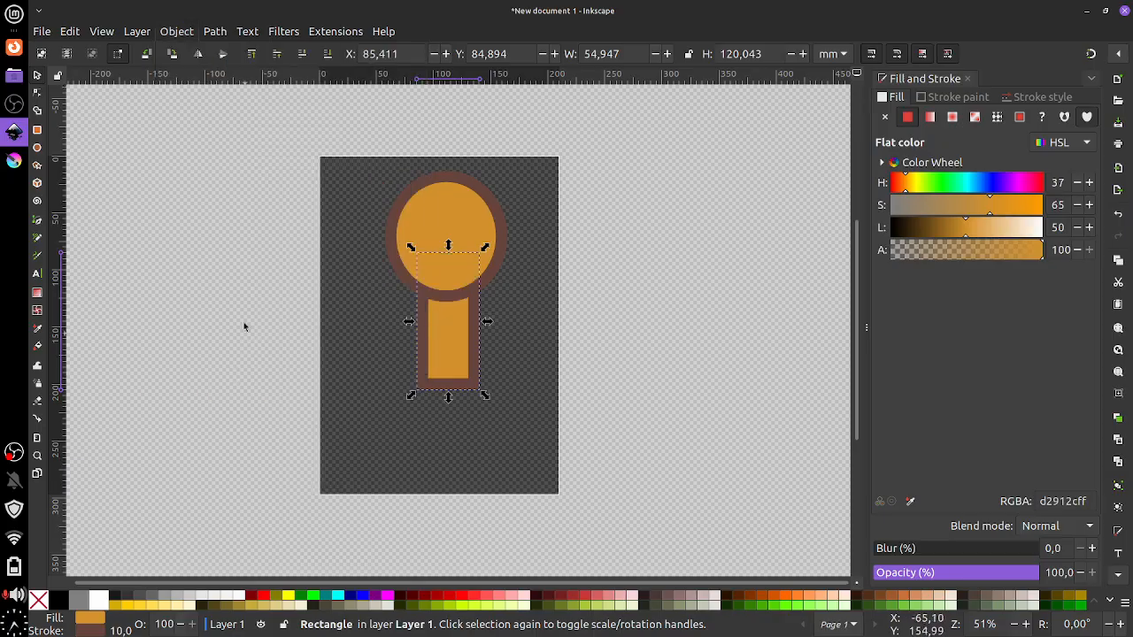
{"action": "mouse_move", "coordinate": [448, 331]}
{"action": "left_mouse_down"}
{"action": "mouse_move", "coordinate": [505, 307]}
{"action": "mouse_move", "coordinate": [434, 335]}
{"action": "mouse_move", "coordinate": [488, 324]}
{"action": "mouse_move", "coordinate": [442, 342]}
{"action": "mouse_move", "coordinate": [453, 348]}
{"action": "mouse_move", "coordinate": [470, 331]}
{"action": "mouse_move", "coordinate": [448, 335]}
{"action": "left_mouse_up"}
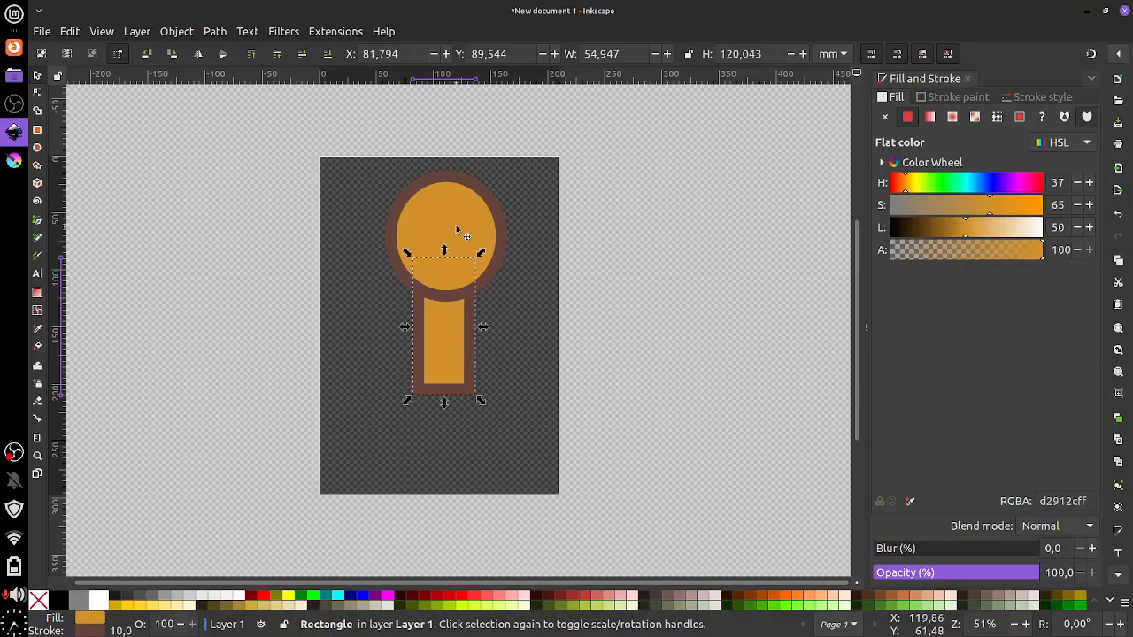
{"action": "left_click", "coordinate": [177, 31]}
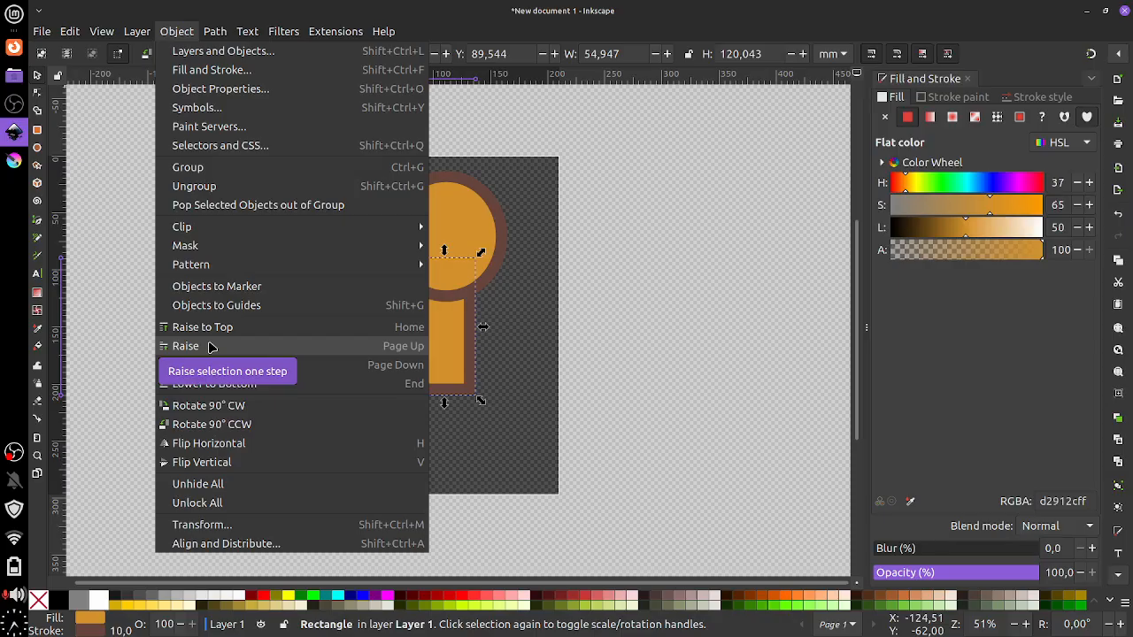
{"action": "left_click", "coordinate": [720, 215]}
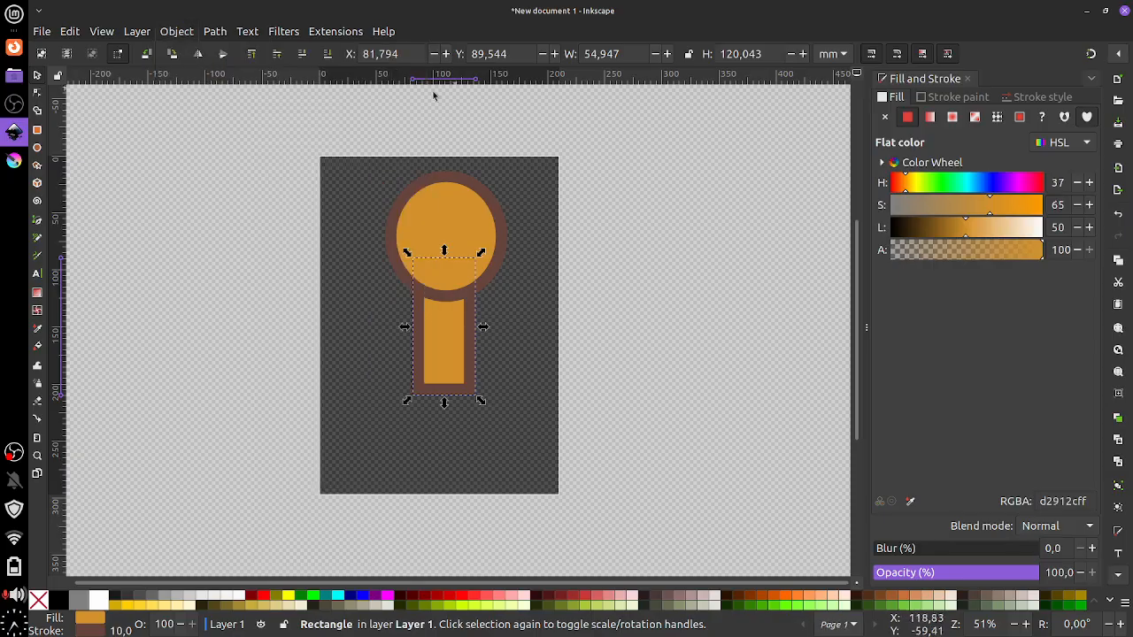
In Layers and Objects, restack the rows so path91 is above rect91, then nudge the head slightly
{"action": "key", "text": "ctrl+shift+l"}
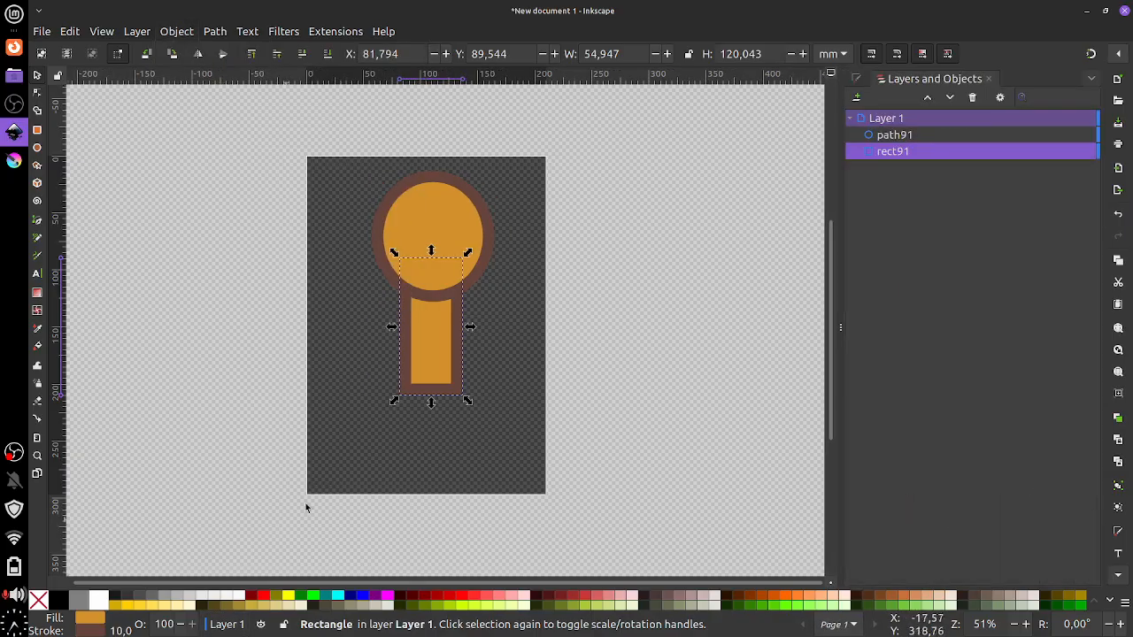
{"action": "left_click", "coordinate": [907, 138]}
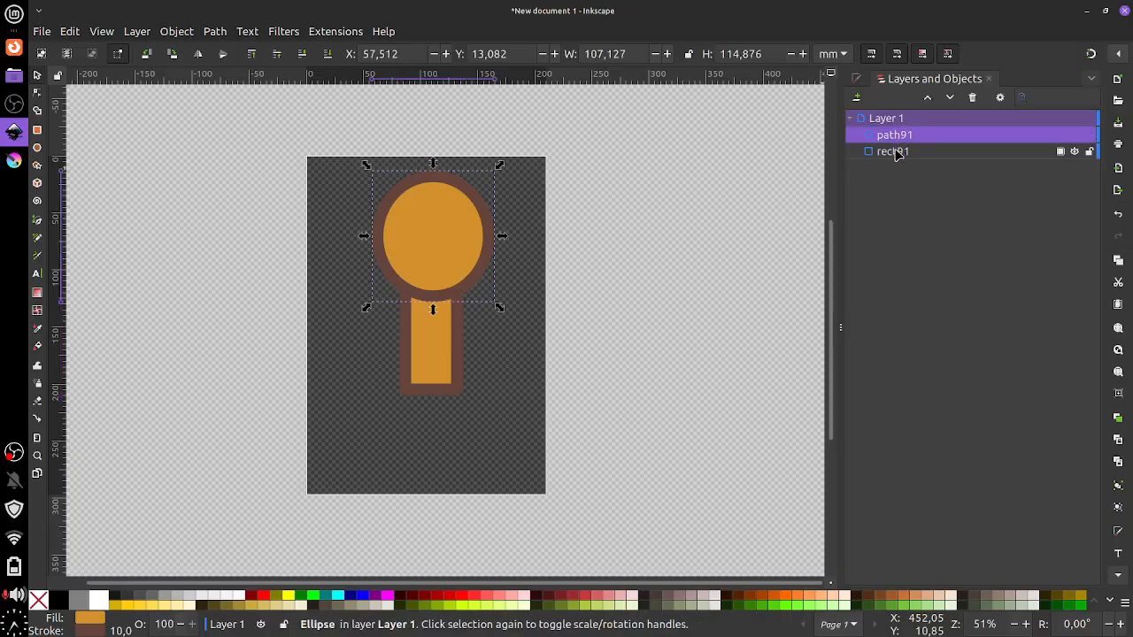
{"action": "left_click", "coordinate": [889, 151]}
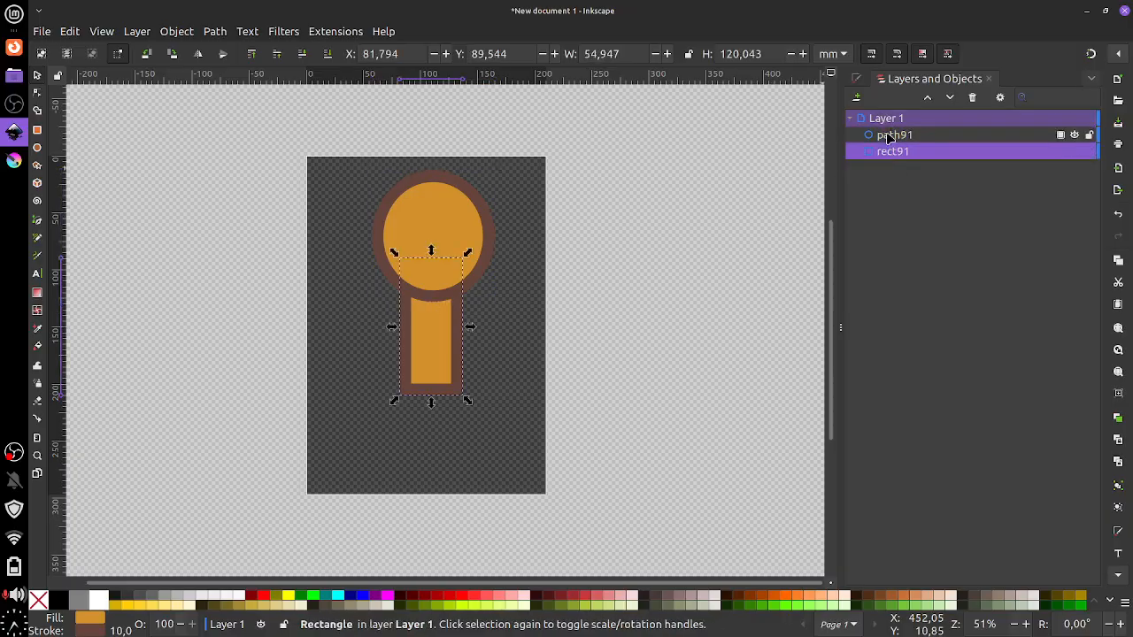
{"action": "key", "text": "Up"}
{"action": "left_click", "coordinate": [874, 152]}
{"action": "left_click_drag", "start_coordinate": [870, 152], "coordinate": [877, 133]}
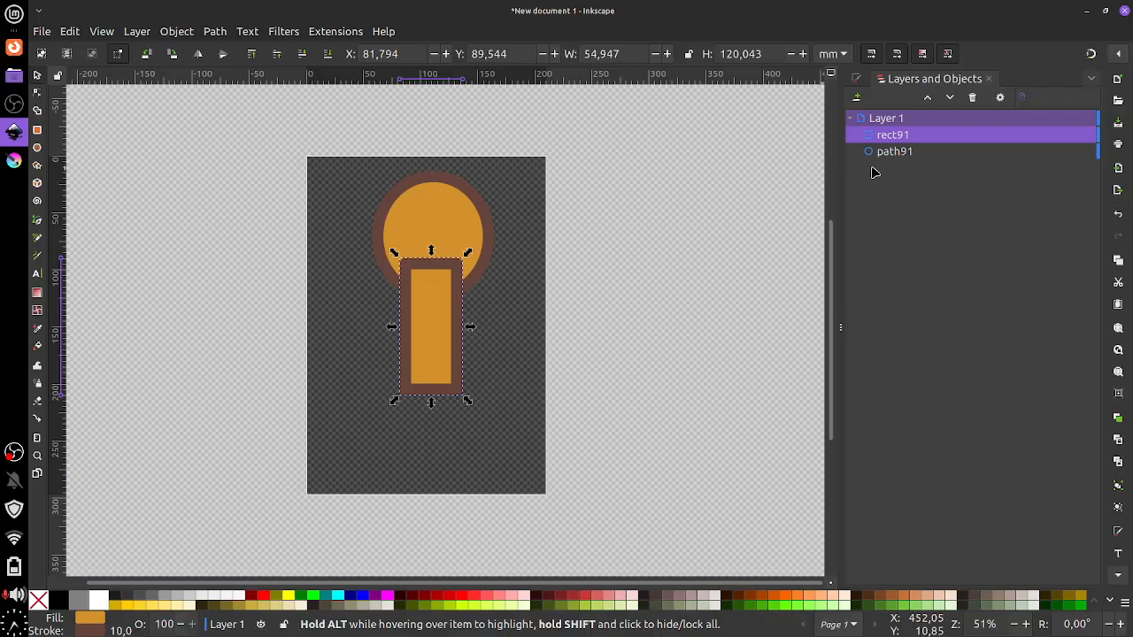
{"action": "left_click_drag", "start_coordinate": [871, 137], "coordinate": [875, 181]}
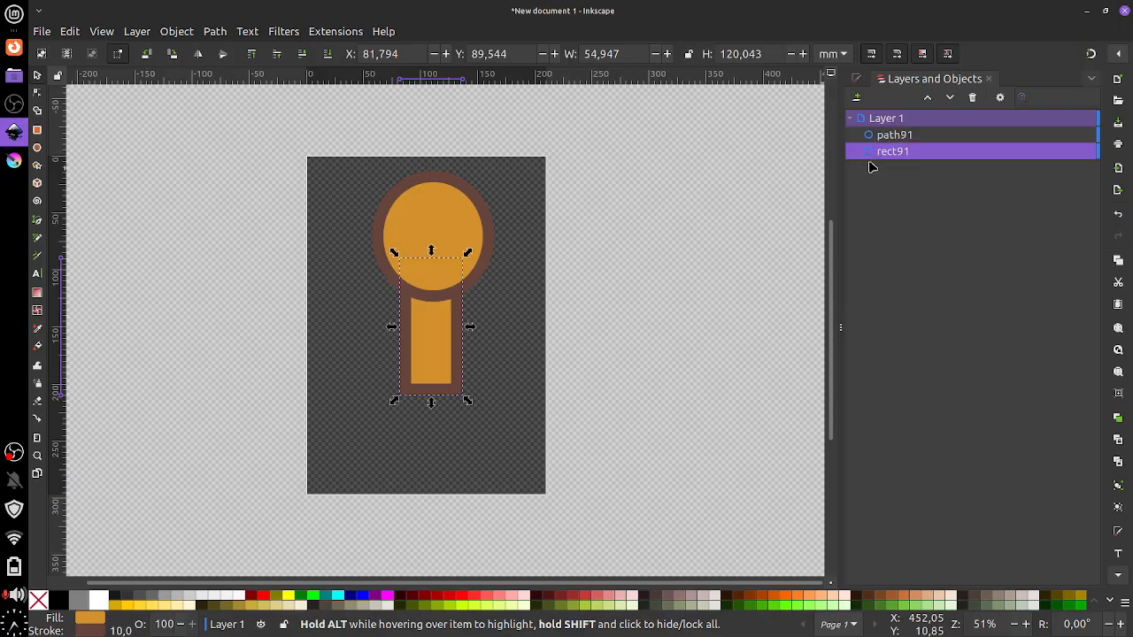
{"action": "left_click_drag", "start_coordinate": [872, 152], "coordinate": [874, 132]}
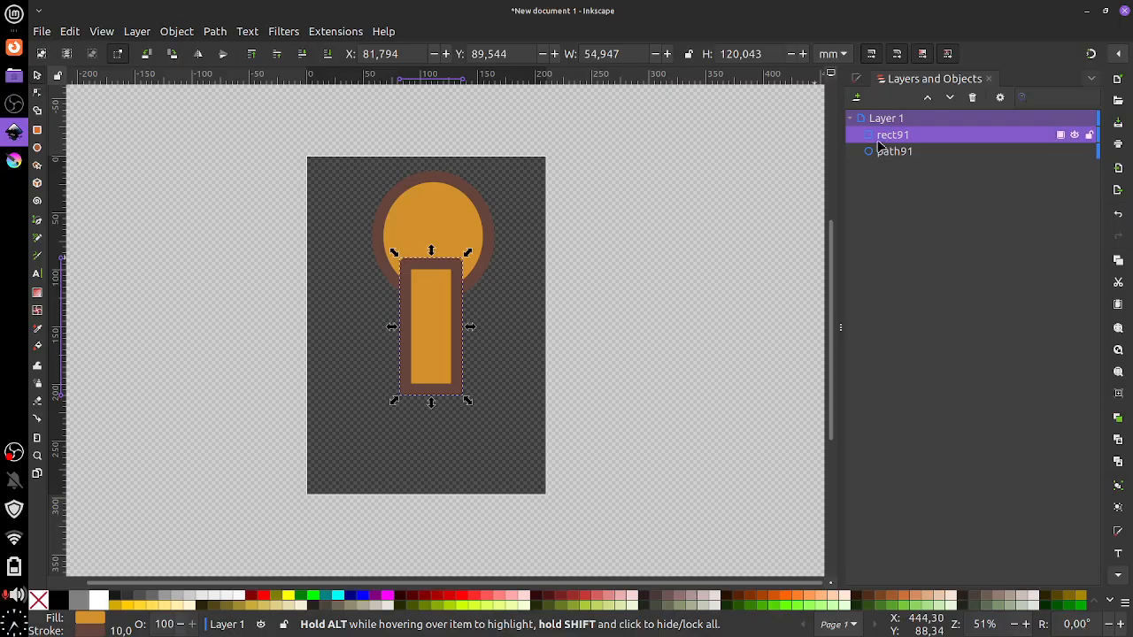
{"action": "left_click_drag", "start_coordinate": [868, 151], "coordinate": [877, 131]}
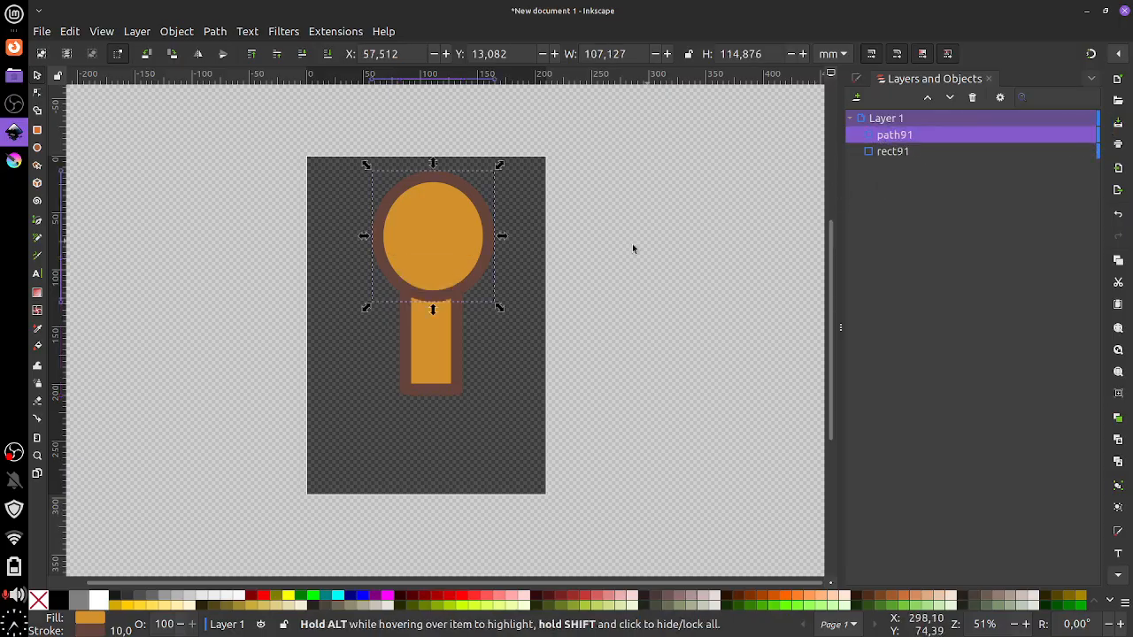
{"action": "mouse_move", "coordinate": [449, 278]}
{"action": "left_mouse_down"}
{"action": "mouse_move", "coordinate": [443, 260]}
{"action": "mouse_move", "coordinate": [447, 276]}
{"action": "left_mouse_up"}
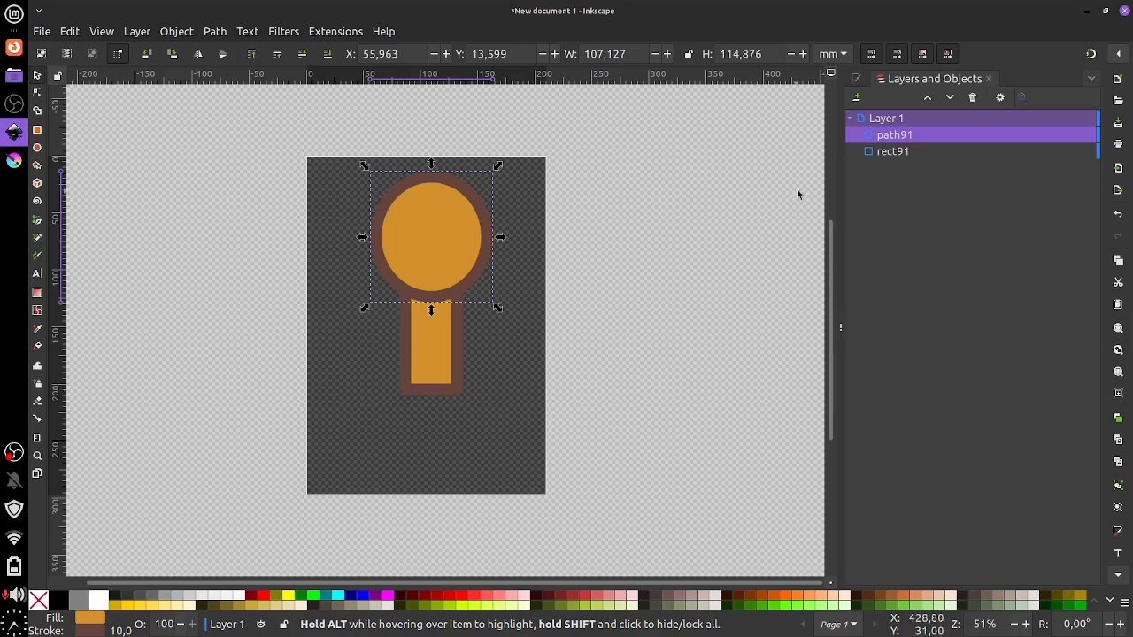
Narrow the side panel, then close the Layers and Objects panel
{"action": "left_click", "coordinate": [857, 80]}
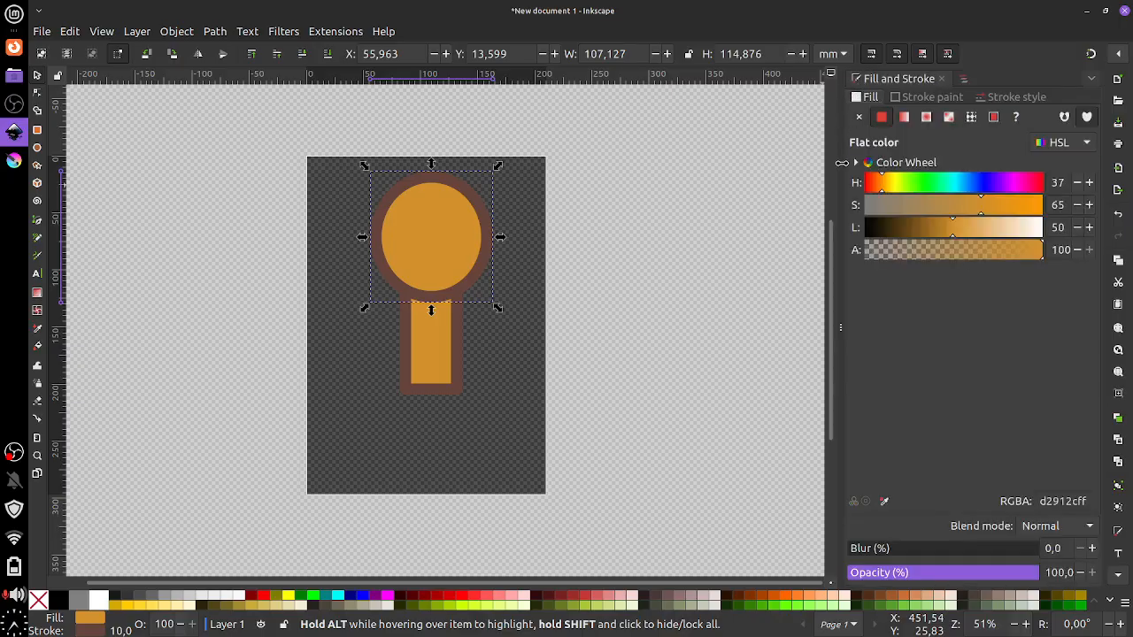
{"action": "mouse_move", "coordinate": [842, 162]}
{"action": "left_mouse_down"}
{"action": "mouse_move", "coordinate": [1039, 174]}
{"action": "mouse_move", "coordinate": [927, 182]}
{"action": "left_mouse_up"}
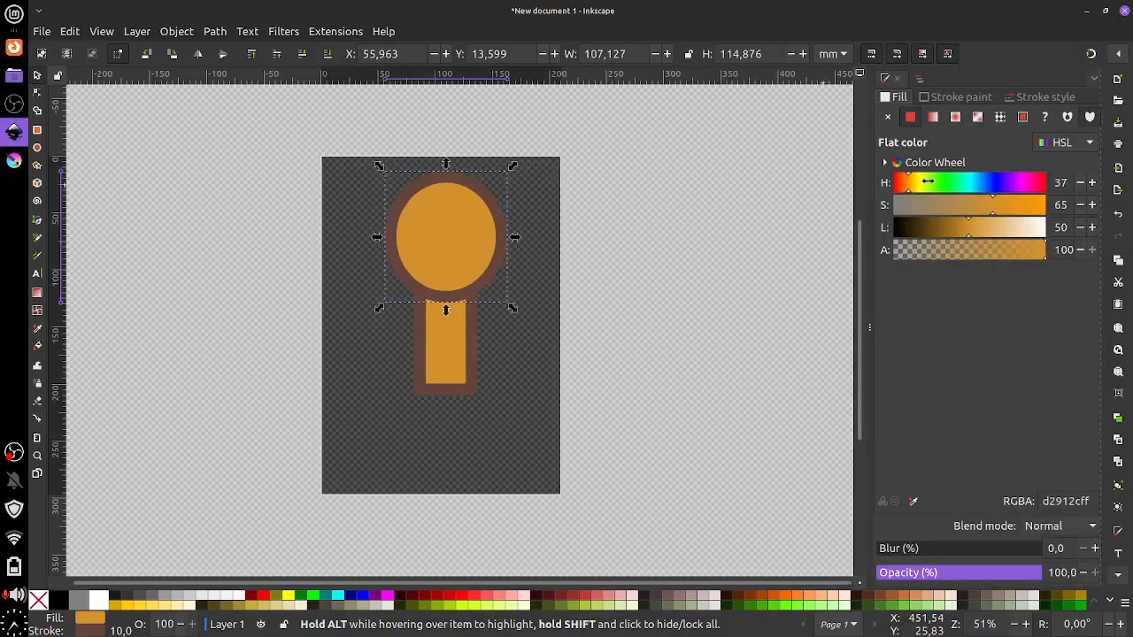
{"action": "left_click", "coordinate": [945, 80]}
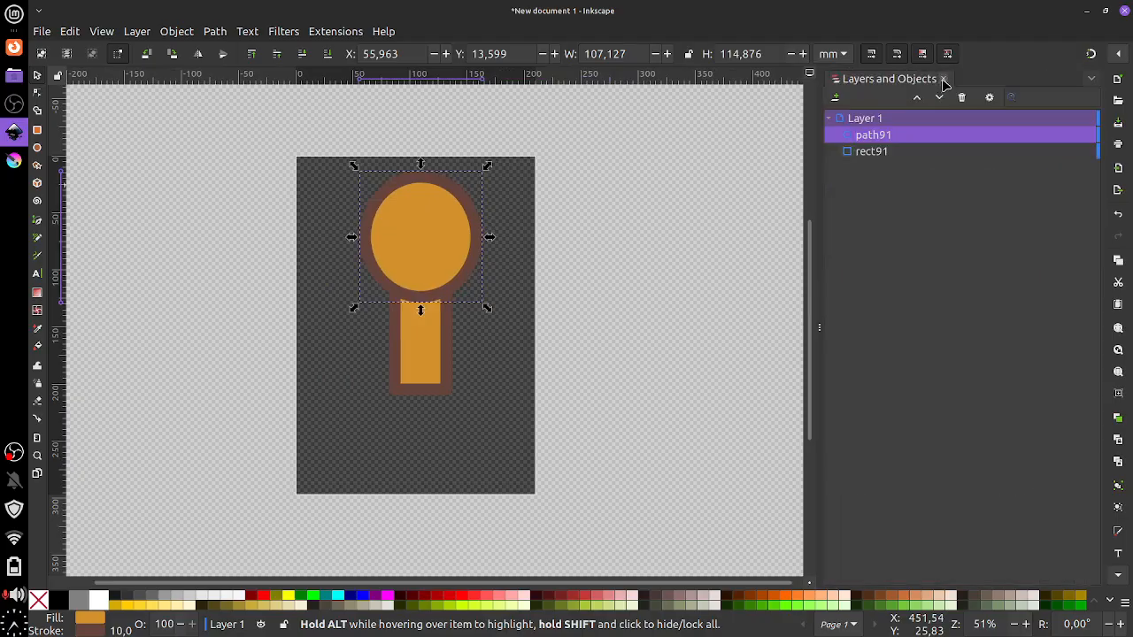
{"action": "left_click", "coordinate": [945, 80]}
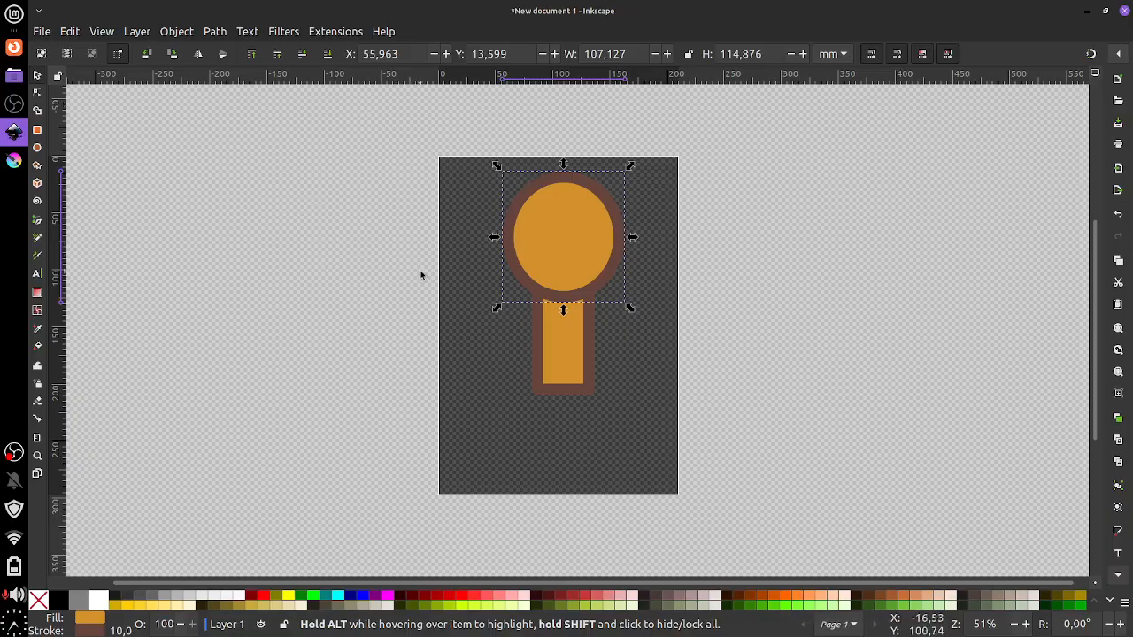
Draw two thin leg rectangles below the body, the second about 16.5 × 90.9 mm
{"action": "left_click_drag", "start_coordinate": [389, 270], "coordinate": [316, 276]}
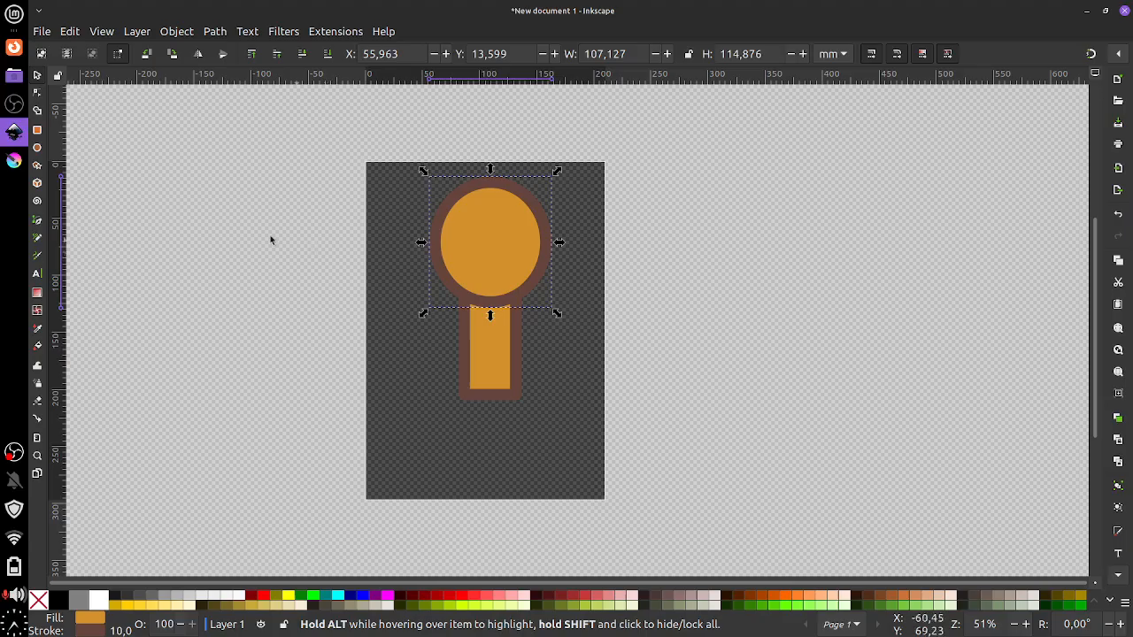
{"action": "left_click", "coordinate": [37, 130]}
{"action": "left_click_drag", "start_coordinate": [460, 398], "coordinate": [487, 498]}
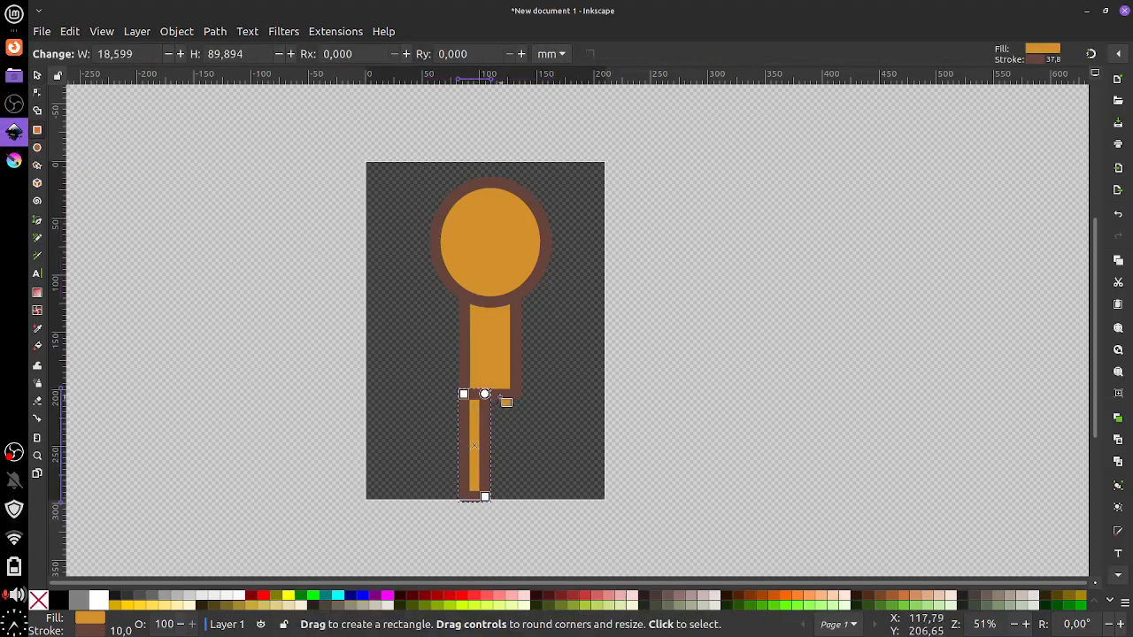
{"action": "left_click_drag", "start_coordinate": [498, 396], "coordinate": [526, 499]}
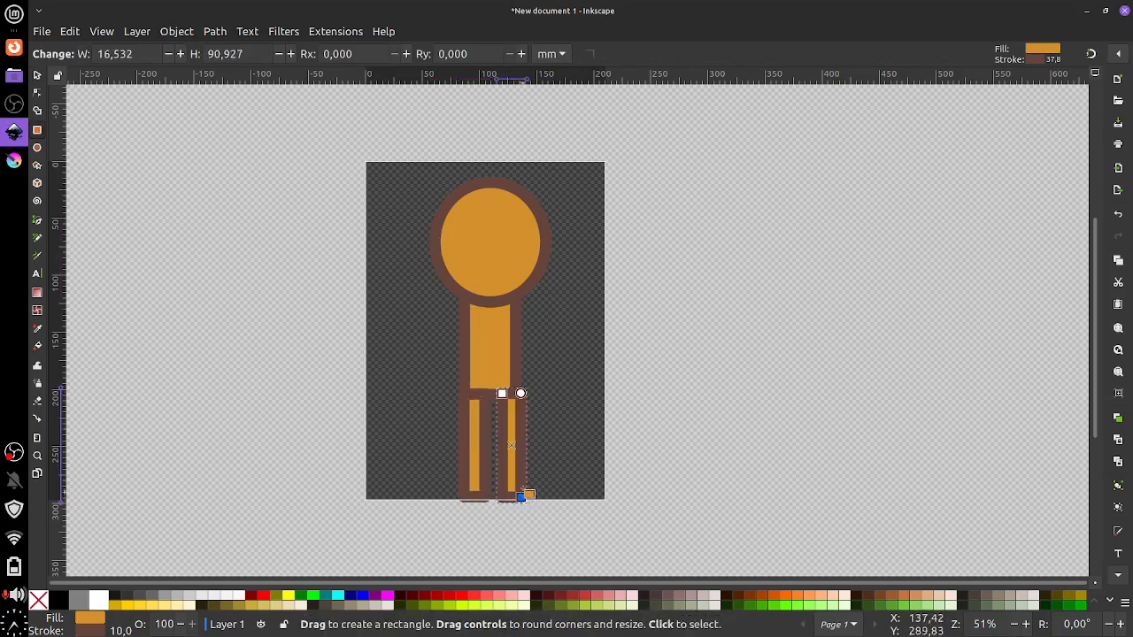
Tilt the left leg outward and move it up against the body
{"action": "left_click", "coordinate": [37, 75]}
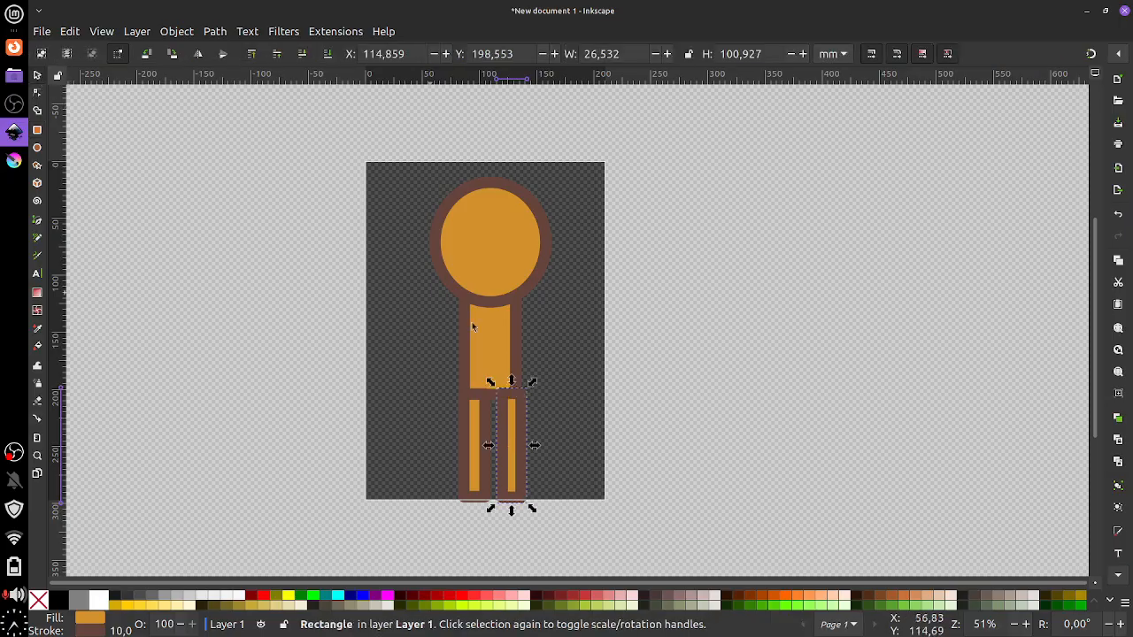
{"action": "left_click_drag", "start_coordinate": [506, 429], "coordinate": [471, 417]}
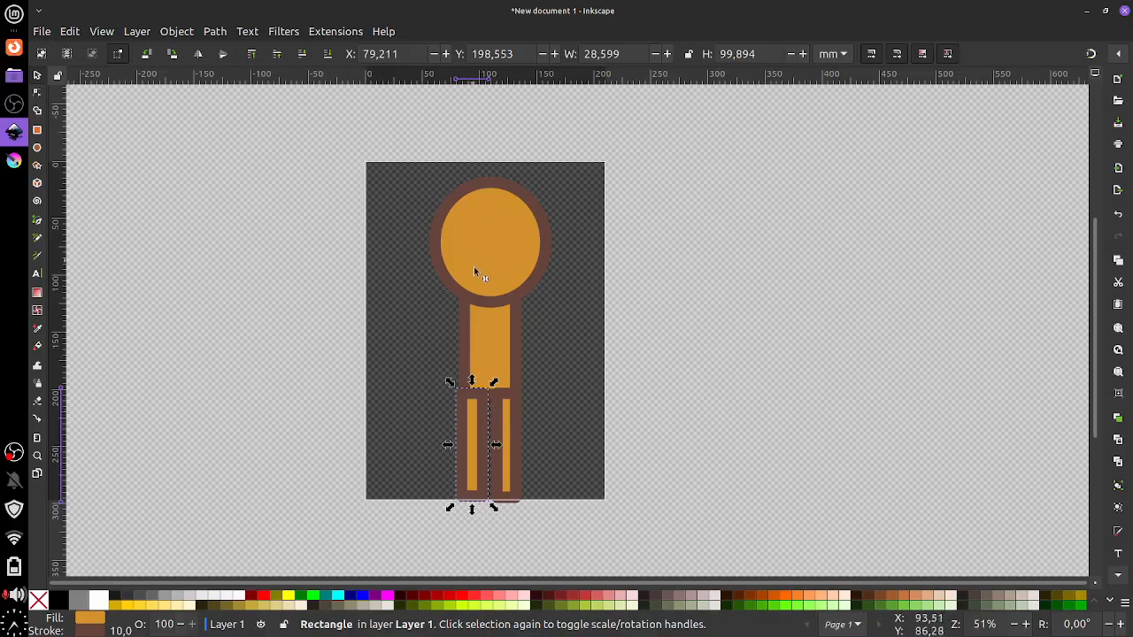
{"action": "left_click", "coordinate": [475, 414]}
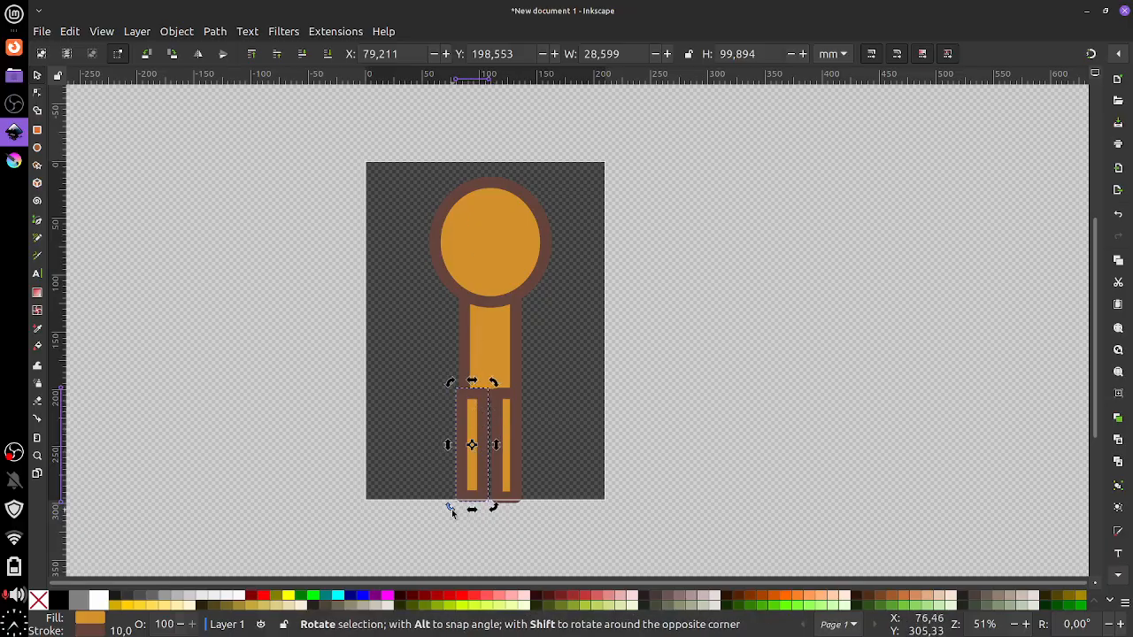
{"action": "left_click_drag", "start_coordinate": [450, 507], "coordinate": [426, 505]}
{"action": "left_click_drag", "start_coordinate": [486, 424], "coordinate": [458, 410]}
Rotate the right leg outward around its top and nudge the legs up toward the body
{"action": "left_click", "coordinate": [504, 434]}
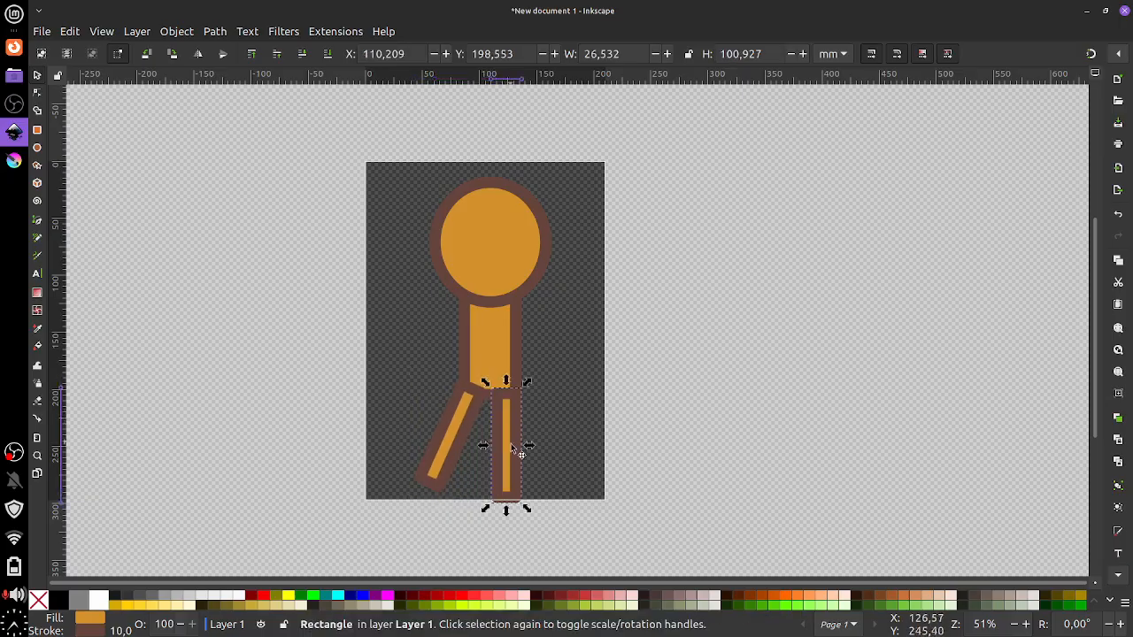
{"action": "left_click_drag", "start_coordinate": [507, 447], "coordinate": [504, 393]}
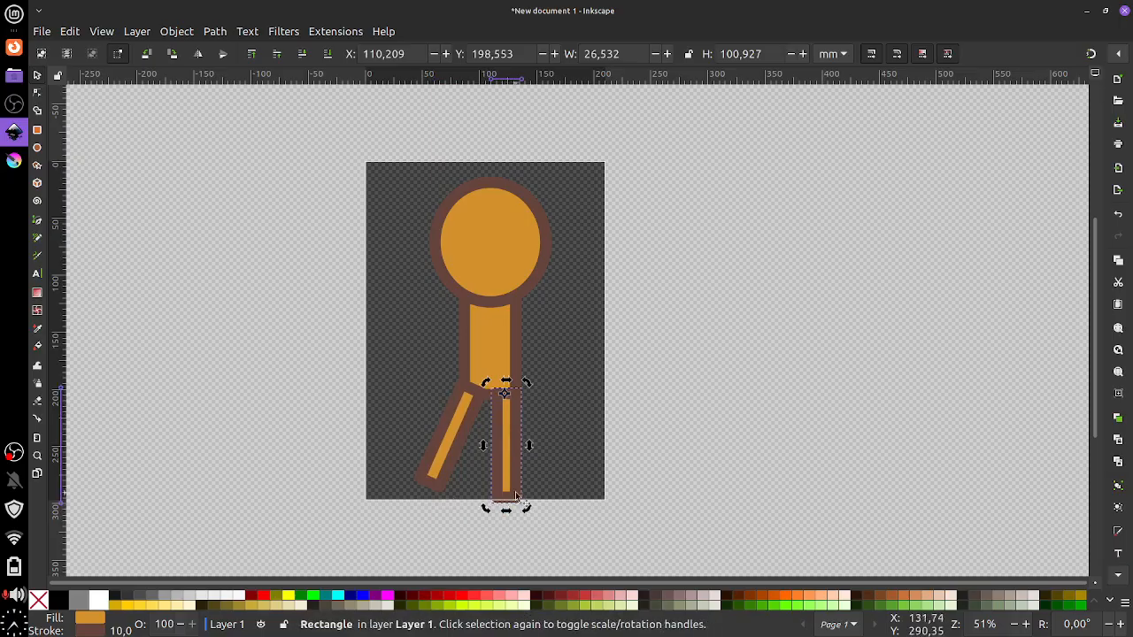
{"action": "left_click_drag", "start_coordinate": [526, 508], "coordinate": [558, 482]}
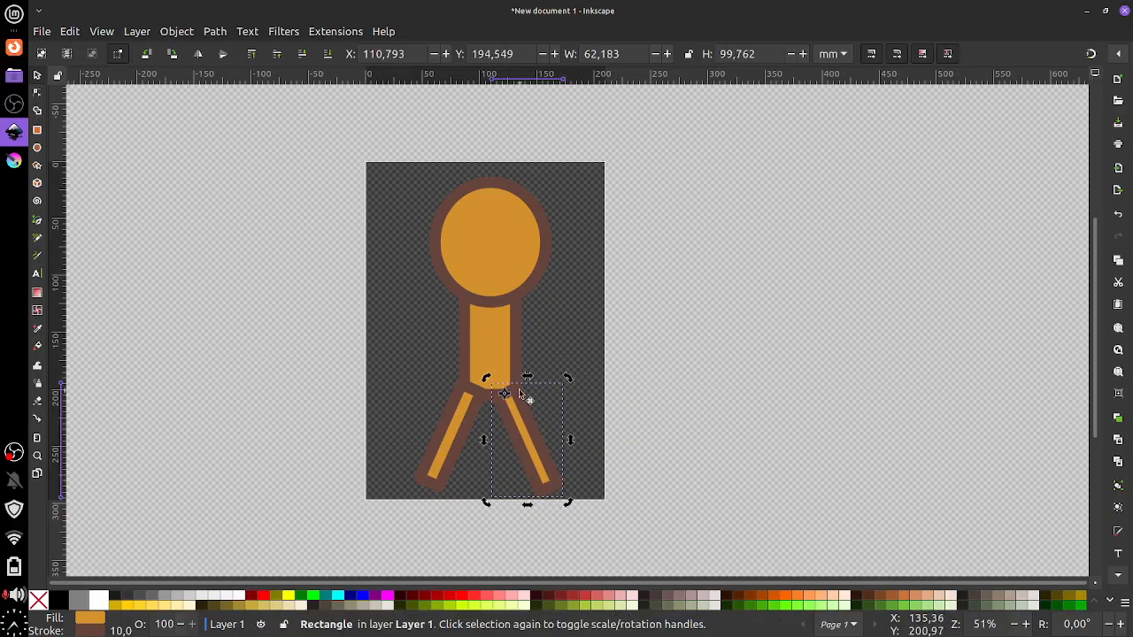
{"action": "left_click_drag", "start_coordinate": [515, 394], "coordinate": [480, 394]}
Delete the right leg and fine-tune the left leg's position, about 63.5 × 99.7 mm
{"action": "left_click", "coordinate": [501, 405]}
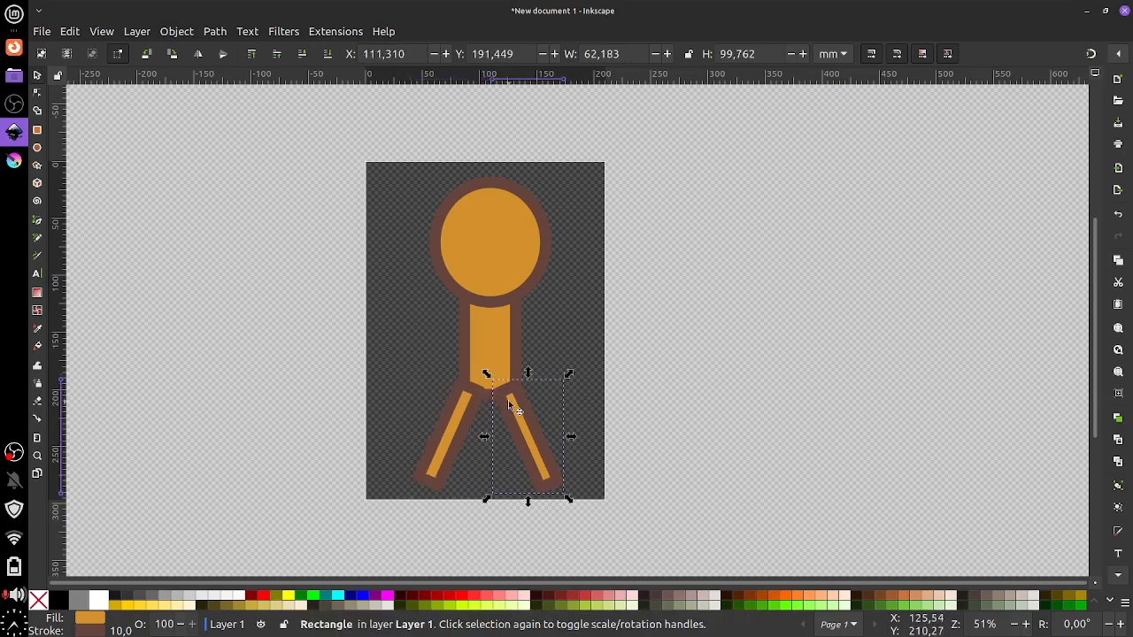
{"action": "key", "text": "Delete"}
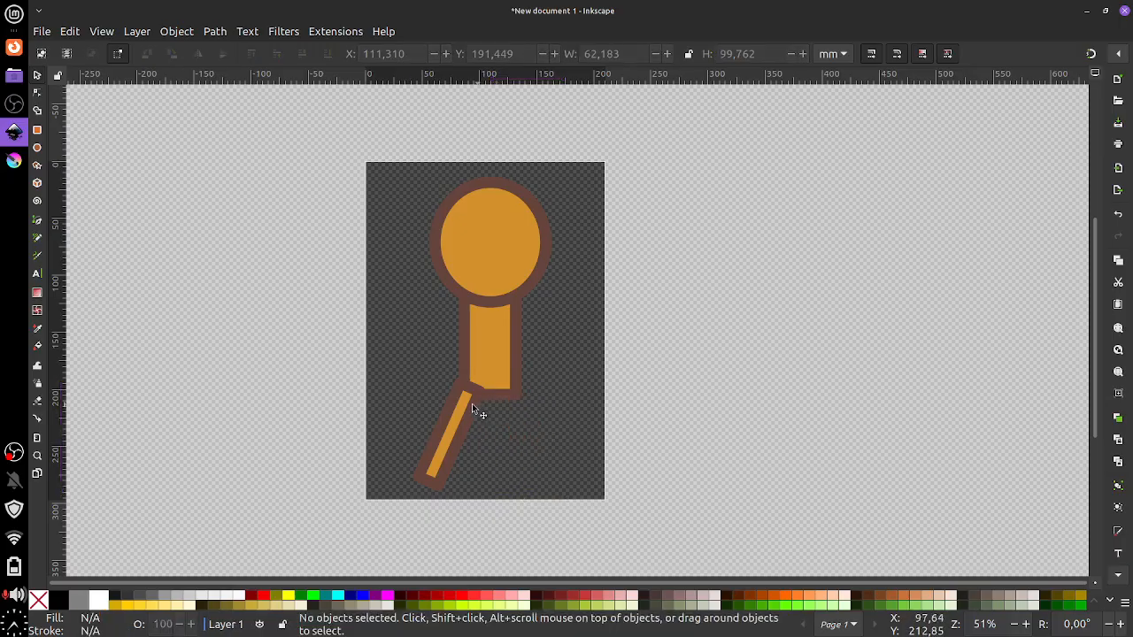
{"action": "left_click_drag", "start_coordinate": [472, 404], "coordinate": [478, 402]}
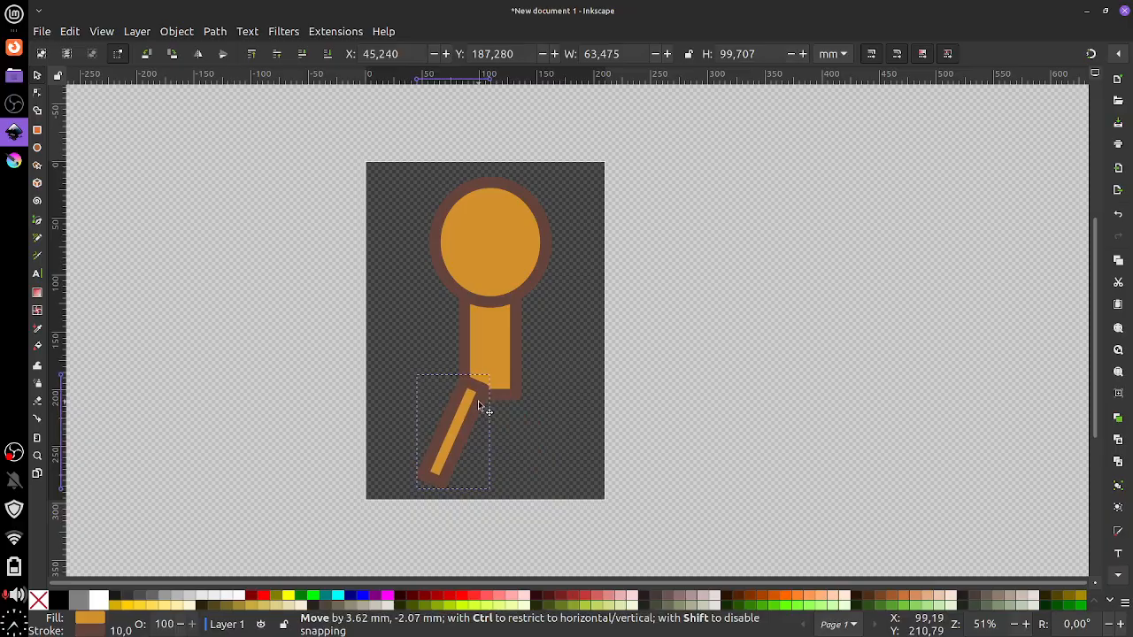
{"action": "left_click_drag", "start_coordinate": [478, 401], "coordinate": [476, 400]}
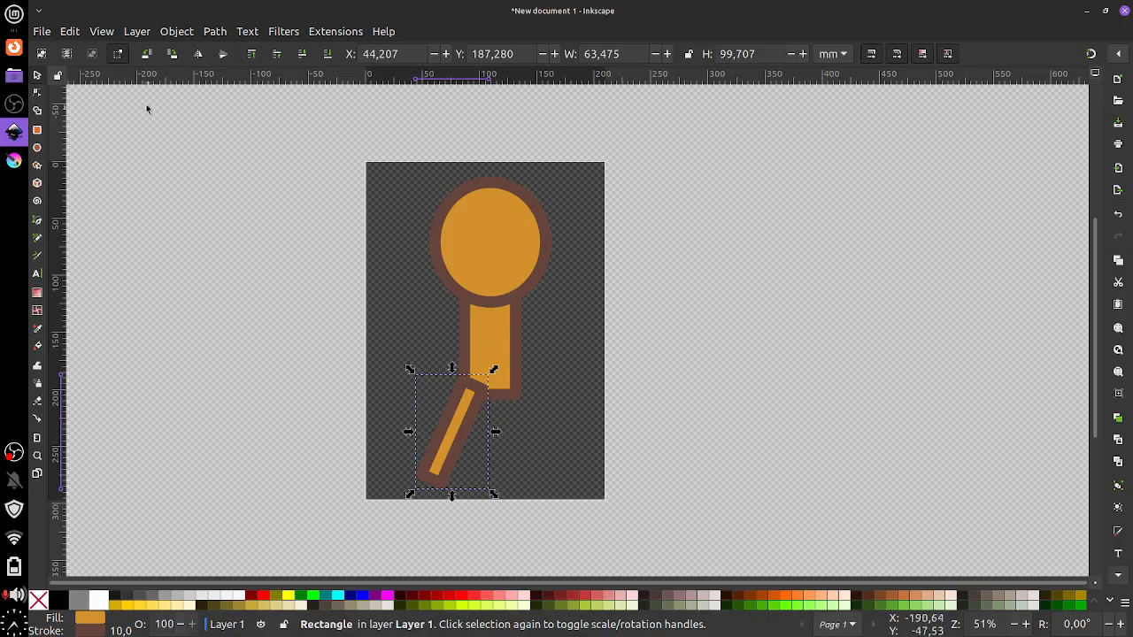
Duplicate the leg, move the copy right and rotate it about its top to point down-right
{"action": "left_click", "coordinate": [70, 32]}
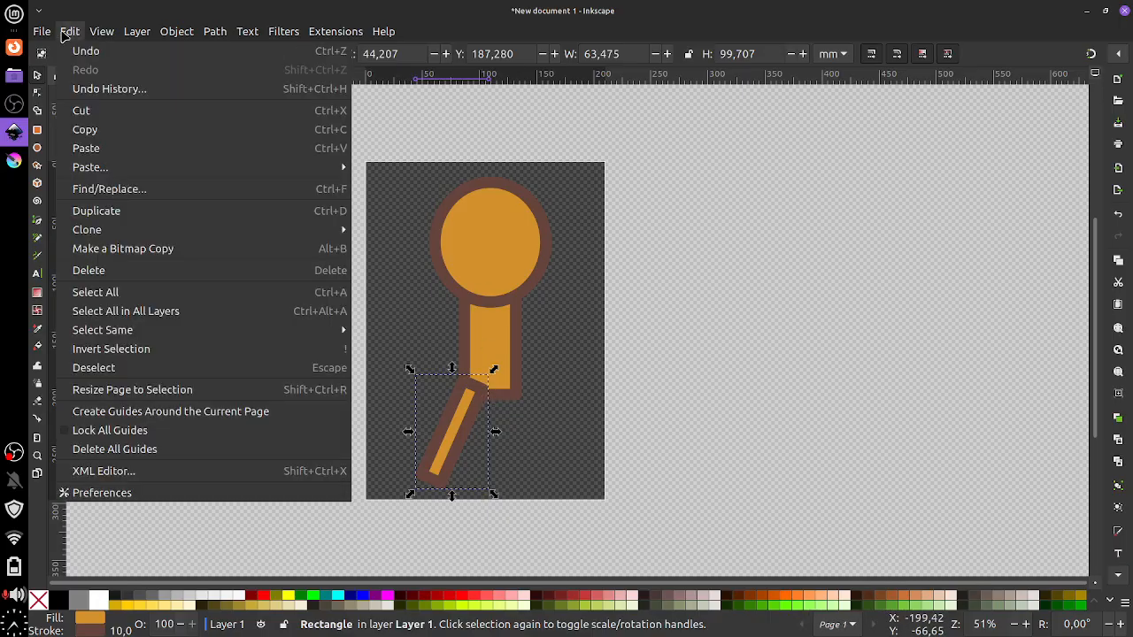
{"action": "left_click", "coordinate": [111, 213]}
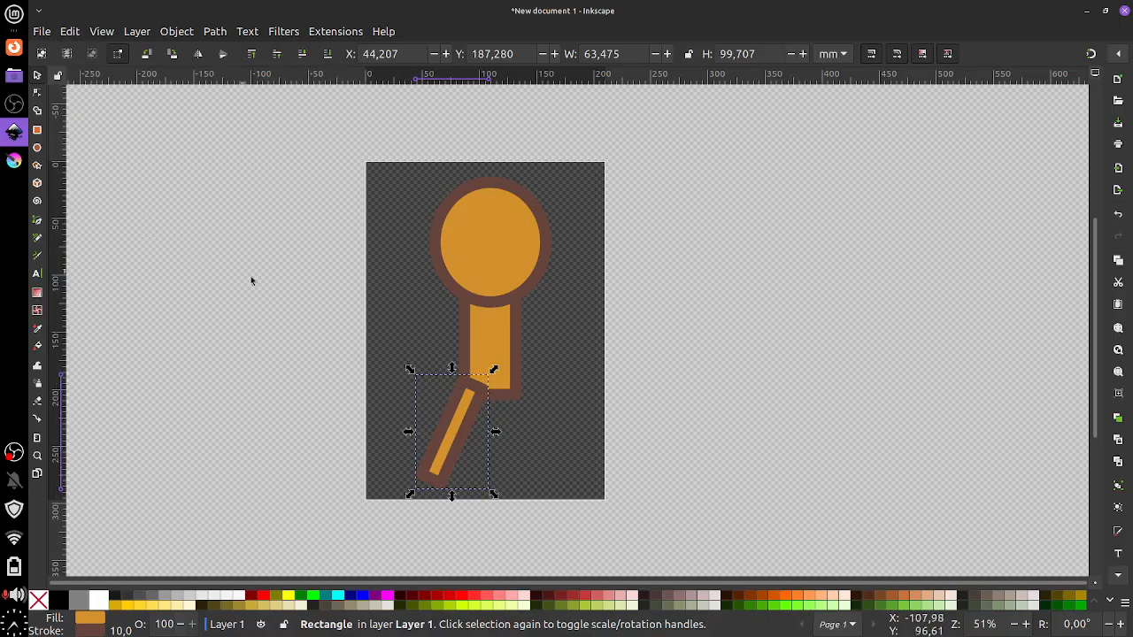
{"action": "left_click_drag", "start_coordinate": [475, 397], "coordinate": [532, 374]}
{"action": "left_click", "coordinate": [521, 462]}
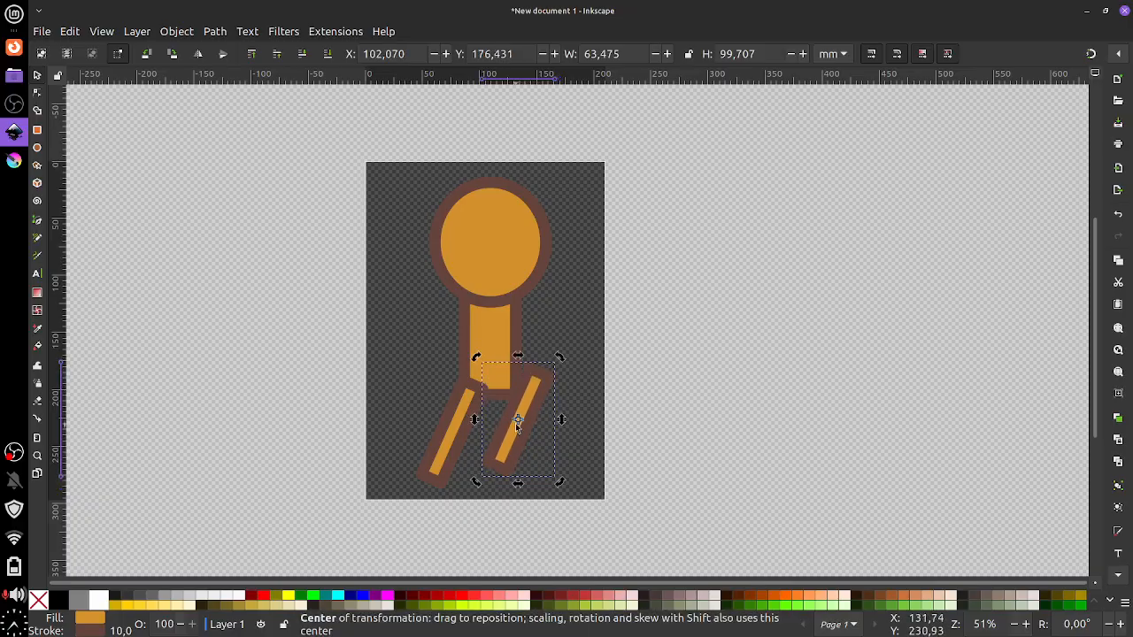
{"action": "left_click_drag", "start_coordinate": [517, 419], "coordinate": [530, 376]}
{"action": "left_click_drag", "start_coordinate": [556, 478], "coordinate": [525, 403]}
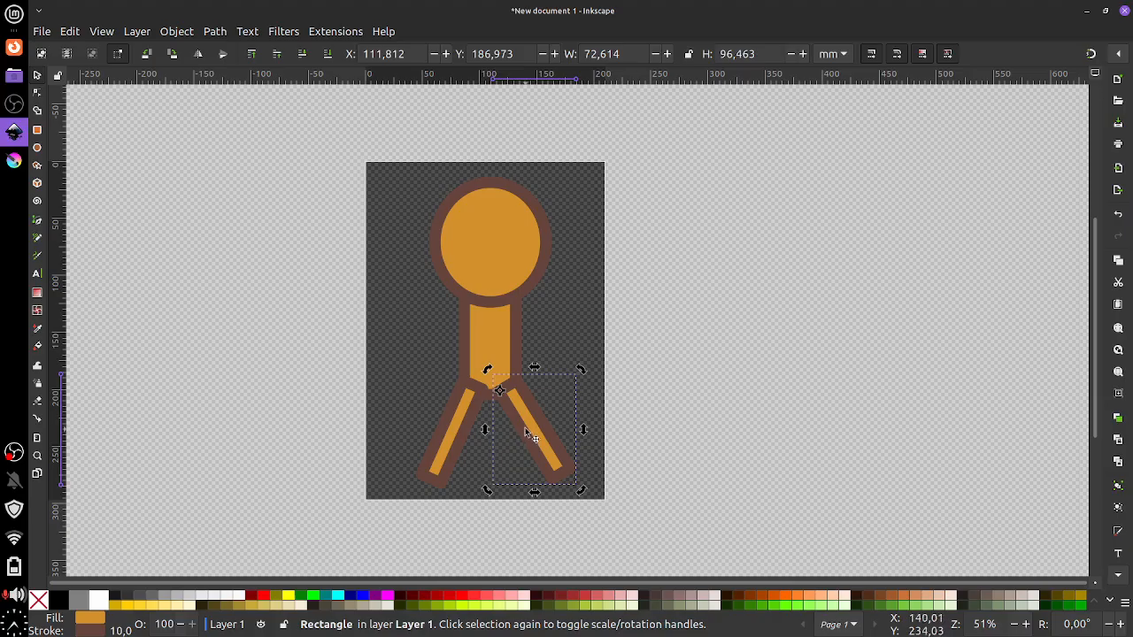
{"action": "key", "text": "shift"}
{"action": "left_click", "coordinate": [459, 390], "text": "shift"}
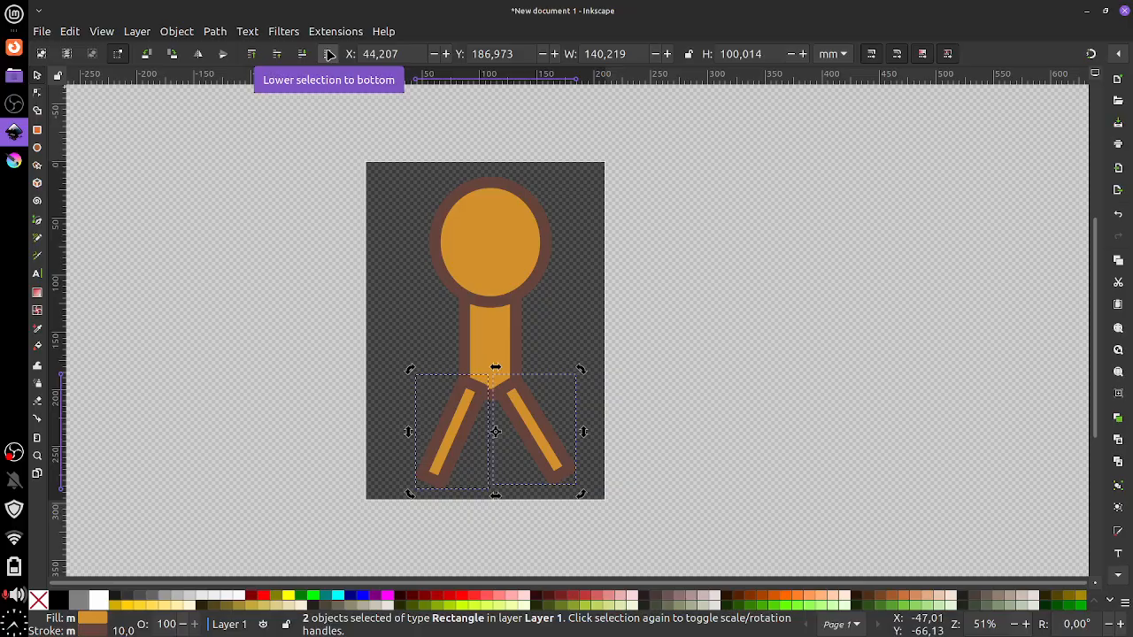
Lower both legs to the bottom so the torso overlaps their tops, then select the left leg
{"action": "left_click", "coordinate": [328, 54]}
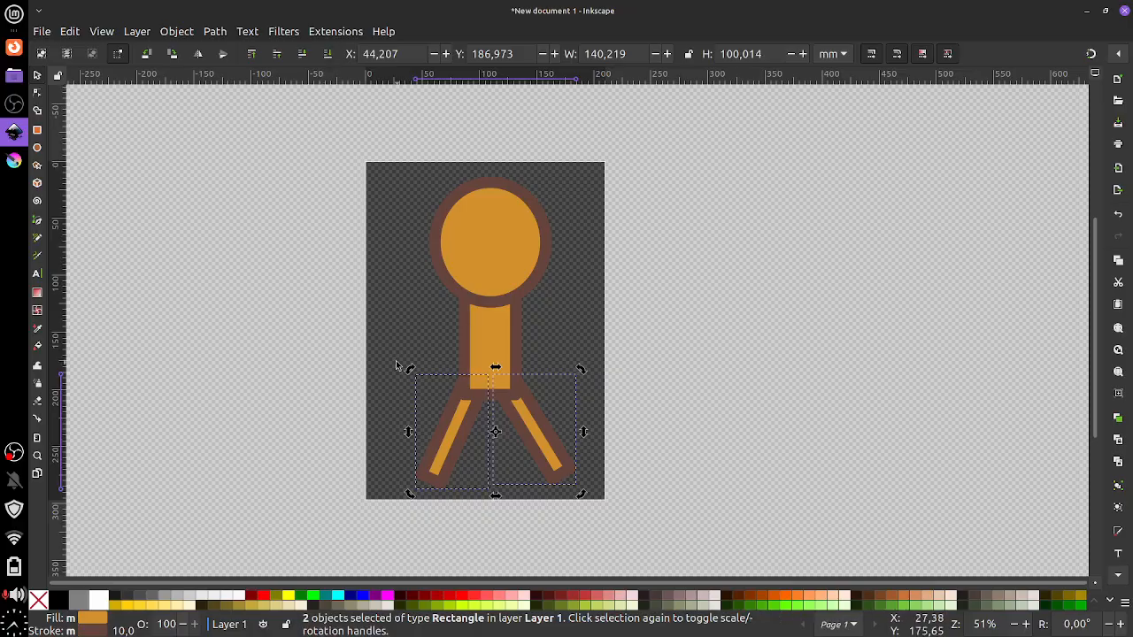
{"action": "left_click", "coordinate": [424, 411]}
{"action": "left_click", "coordinate": [449, 427]}
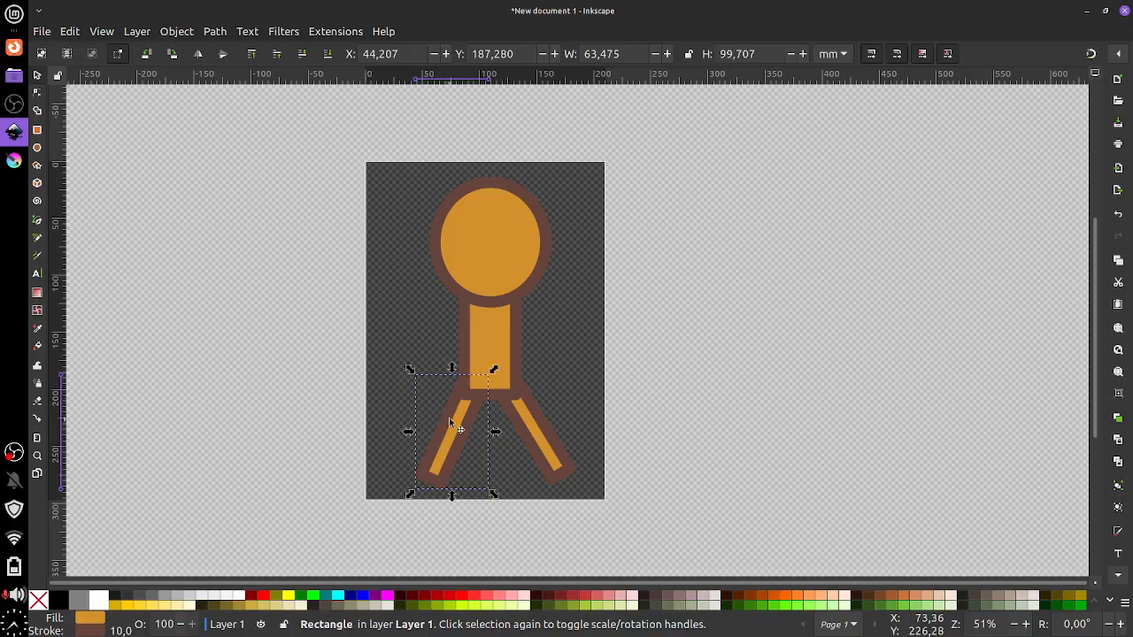
Duplicate the left leg via Edit > Duplicate
{"action": "left_click_drag", "start_coordinate": [453, 417], "coordinate": [449, 417]}
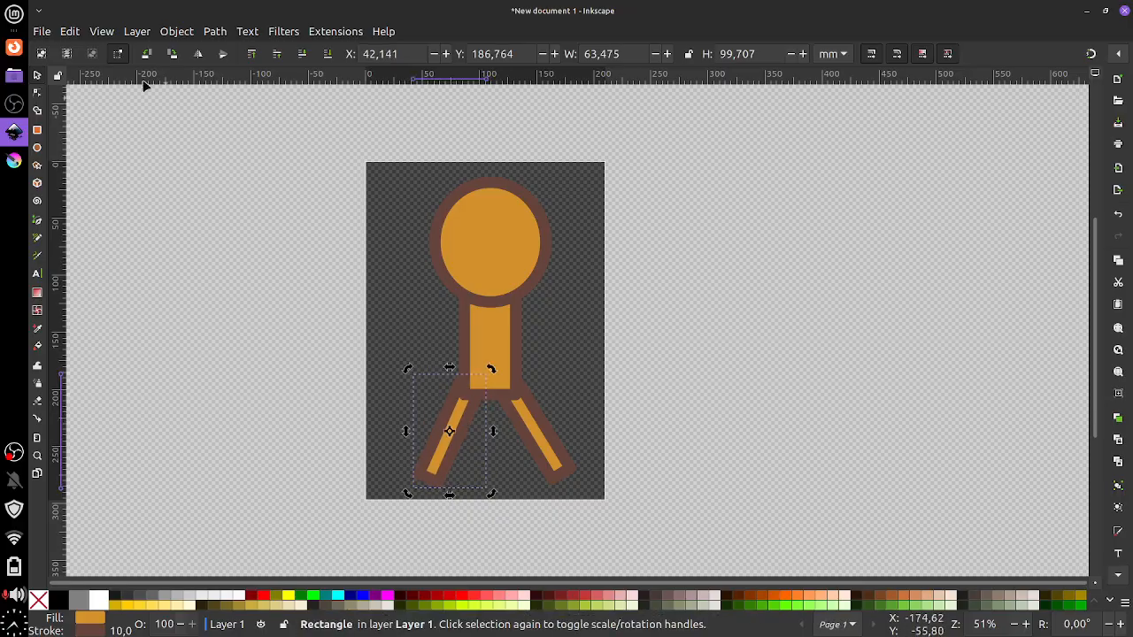
{"action": "left_click", "coordinate": [71, 31]}
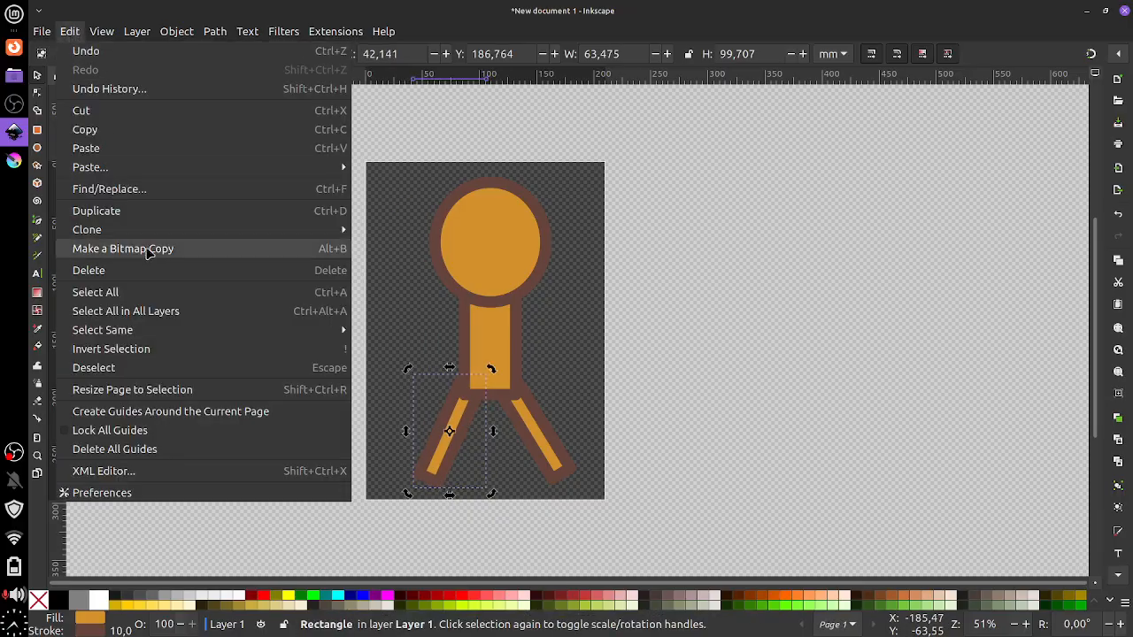
{"action": "left_click", "coordinate": [944, 283]}
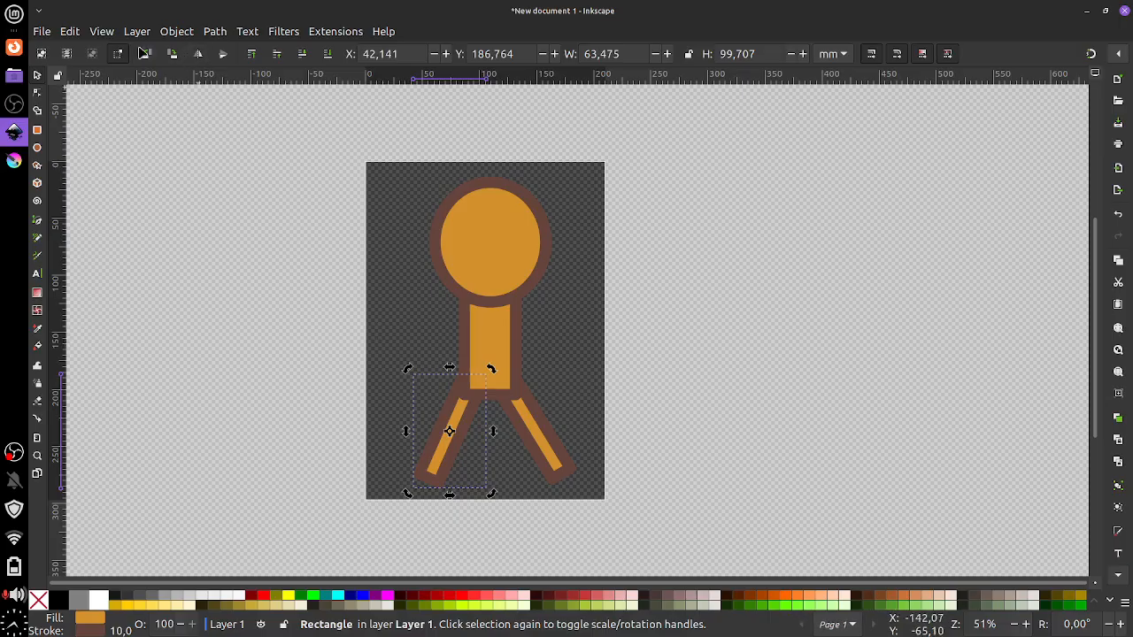
{"action": "left_click", "coordinate": [70, 31]}
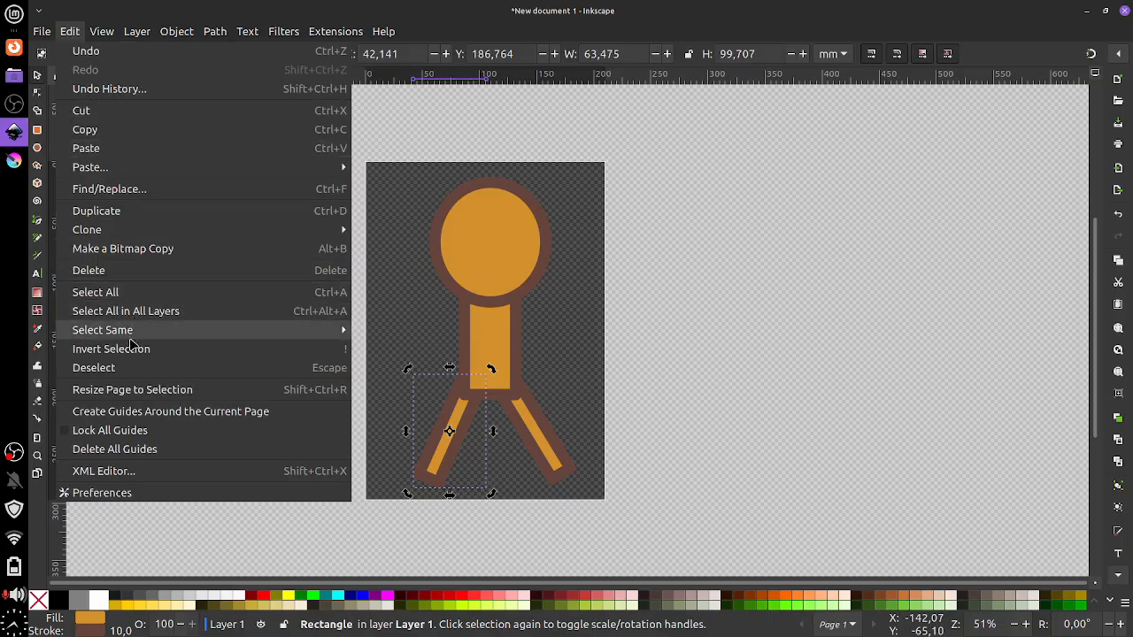
{"action": "left_click", "coordinate": [137, 215]}
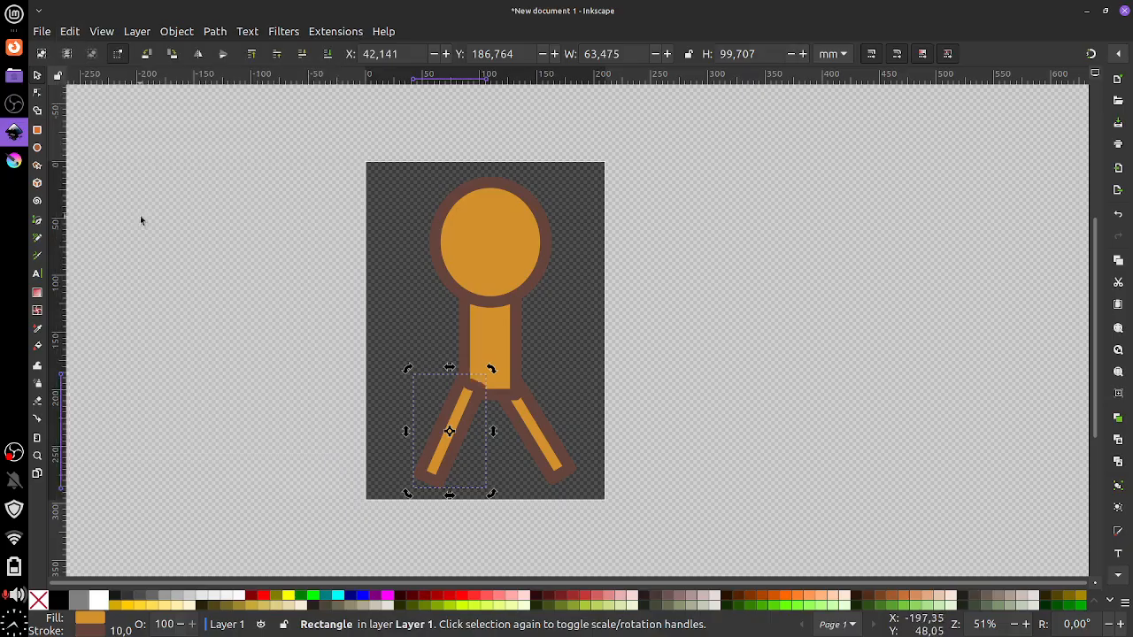
Rotate the copy outward at the torso's upper left and shrink it to about 93.7 × 49.5 mm
{"action": "left_click_drag", "start_coordinate": [445, 374], "coordinate": [464, 298]}
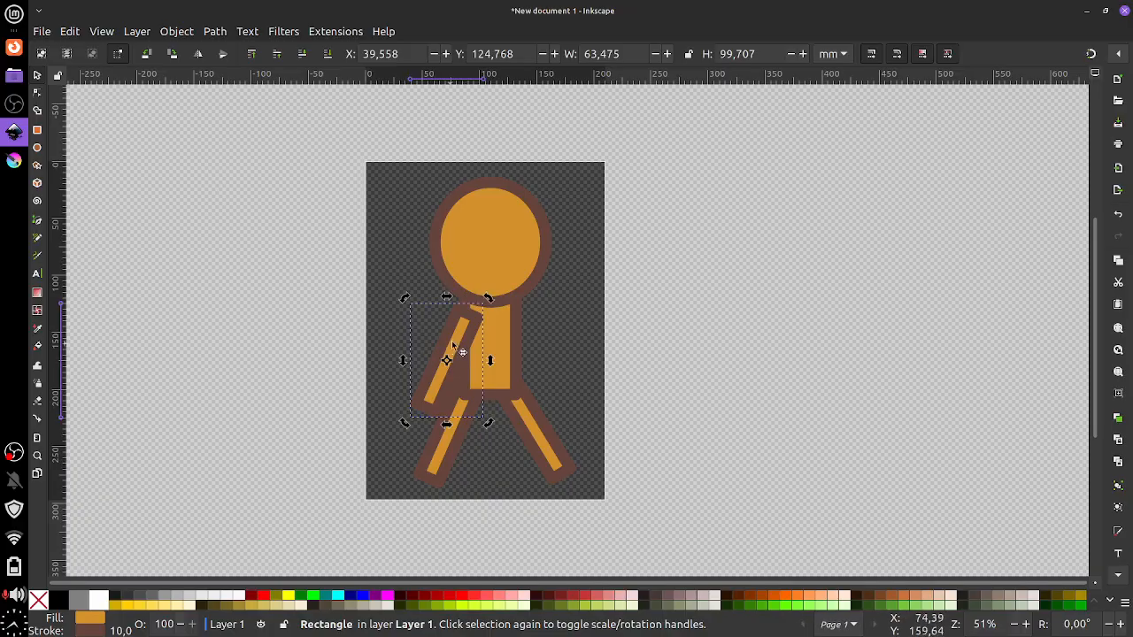
{"action": "left_click_drag", "start_coordinate": [452, 344], "coordinate": [442, 326]}
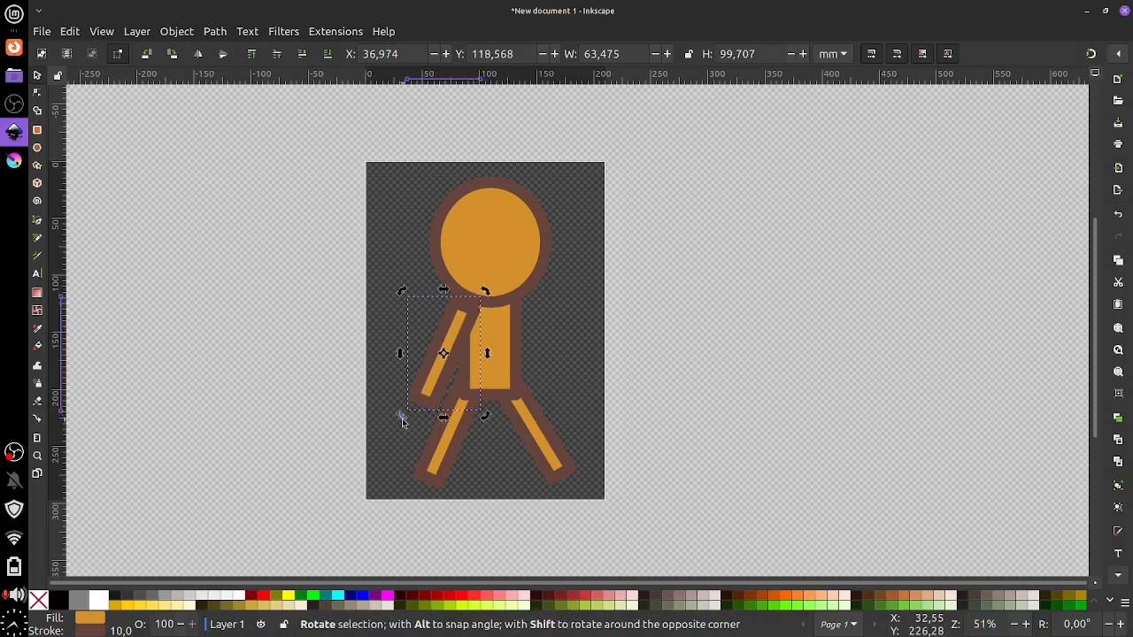
{"action": "left_click_drag", "start_coordinate": [400, 416], "coordinate": [376, 379]}
{"action": "left_click_drag", "start_coordinate": [481, 329], "coordinate": [464, 304]}
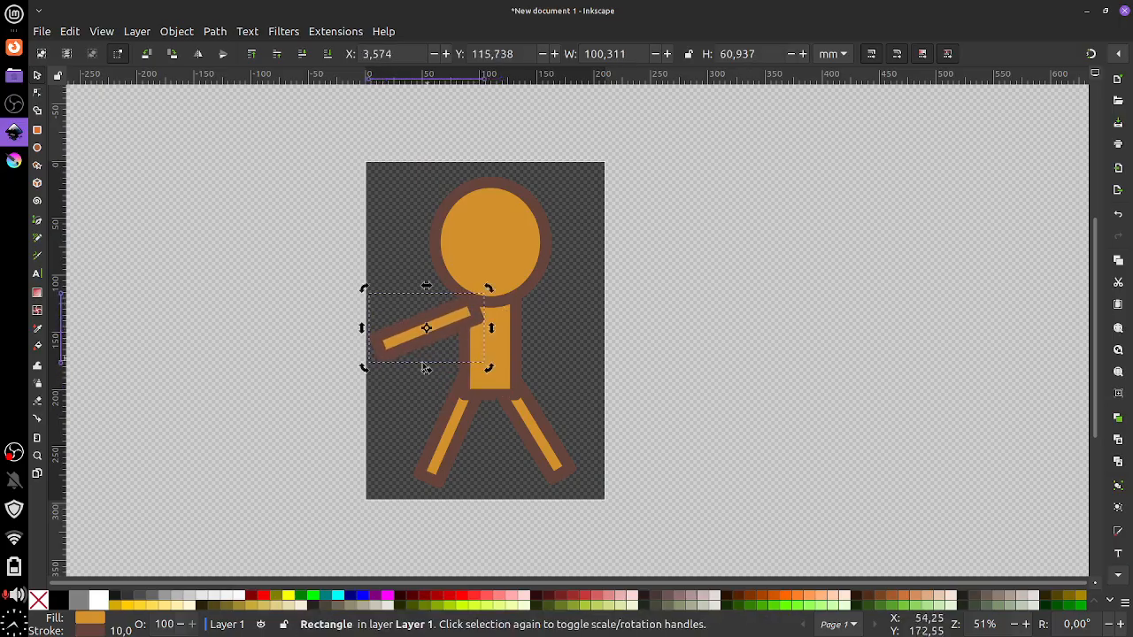
{"action": "mouse_move", "coordinate": [365, 370]}
{"action": "left_mouse_down"}
{"action": "mouse_move", "coordinate": [357, 347]}
{"action": "mouse_move", "coordinate": [362, 371]}
{"action": "mouse_move", "coordinate": [424, 345]}
{"action": "mouse_move", "coordinate": [358, 370]}
{"action": "mouse_move", "coordinate": [392, 359]}
{"action": "mouse_move", "coordinate": [379, 354]}
{"action": "mouse_move", "coordinate": [367, 376]}
{"action": "mouse_move", "coordinate": [404, 362]}
{"action": "mouse_move", "coordinate": [364, 344]}
{"action": "mouse_move", "coordinate": [404, 384]}
{"action": "mouse_move", "coordinate": [372, 341]}
{"action": "mouse_move", "coordinate": [407, 378]}
{"action": "mouse_move", "coordinate": [373, 349]}
{"action": "mouse_move", "coordinate": [408, 331]}
{"action": "mouse_move", "coordinate": [384, 344]}
{"action": "mouse_move", "coordinate": [390, 365]}
{"action": "mouse_move", "coordinate": [374, 372]}
{"action": "mouse_move", "coordinate": [374, 362]}
{"action": "mouse_move", "coordinate": [385, 372]}
{"action": "mouse_move", "coordinate": [372, 364]}
{"action": "left_mouse_up"}
{"action": "left_click", "coordinate": [406, 348]}
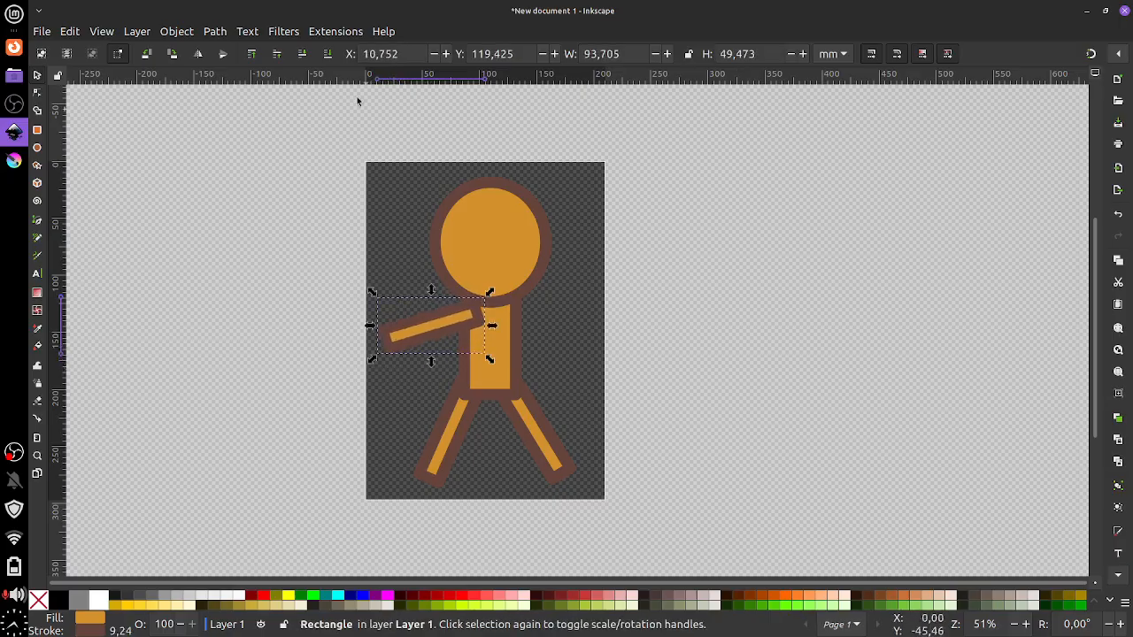
Lower the left arm behind the torso and place a duplicate on the figure's right side
{"action": "left_click", "coordinate": [328, 56]}
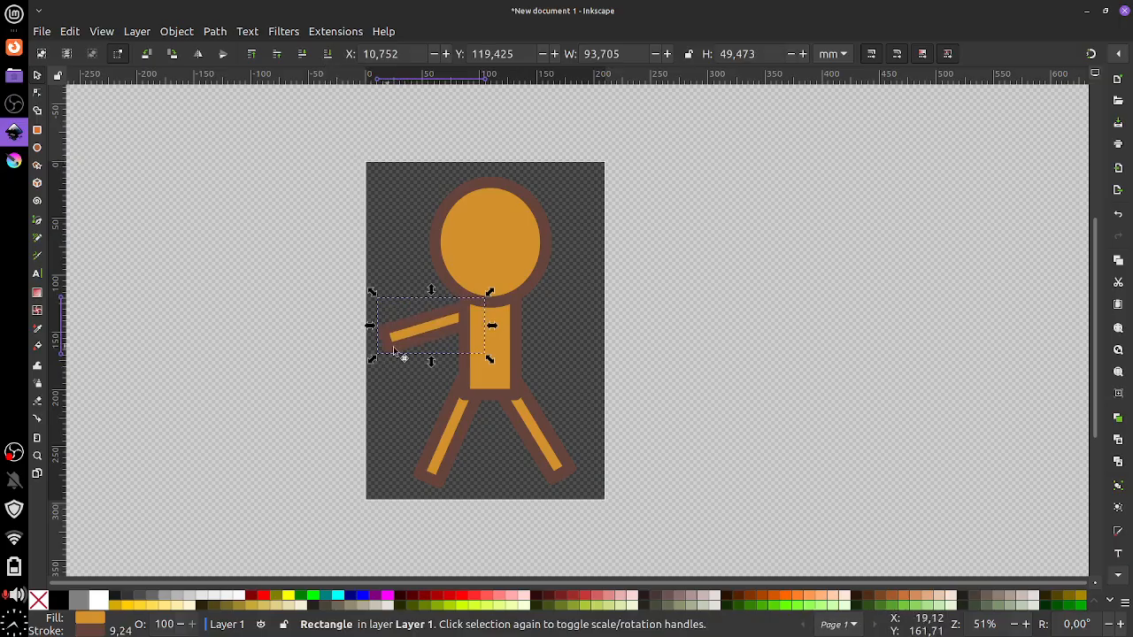
{"action": "left_click", "coordinate": [69, 31]}
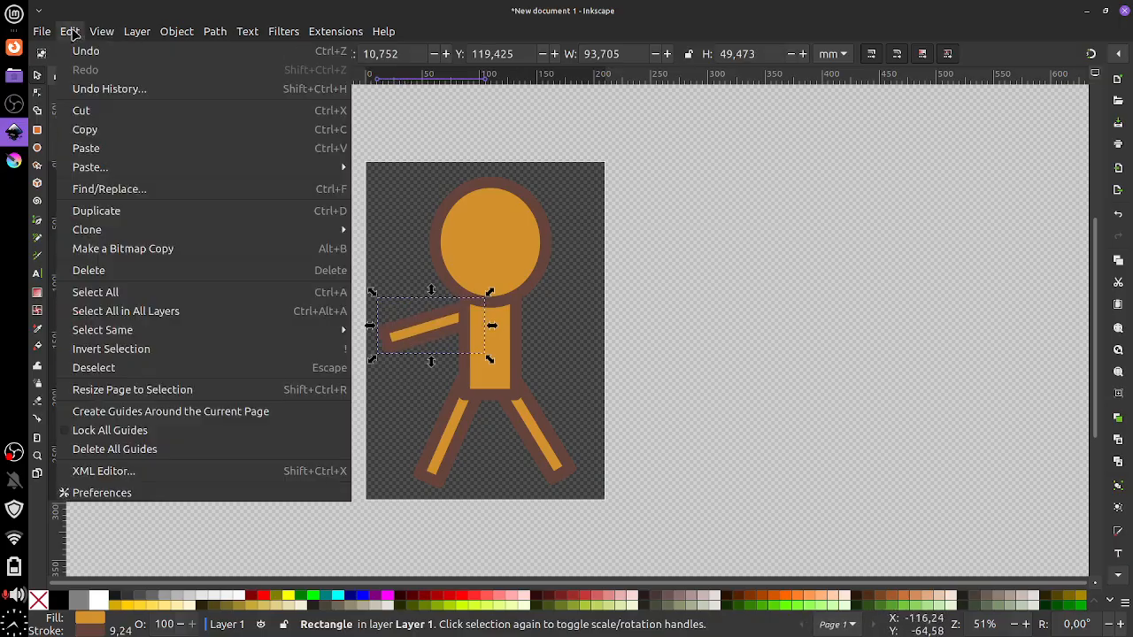
{"action": "left_click", "coordinate": [159, 215]}
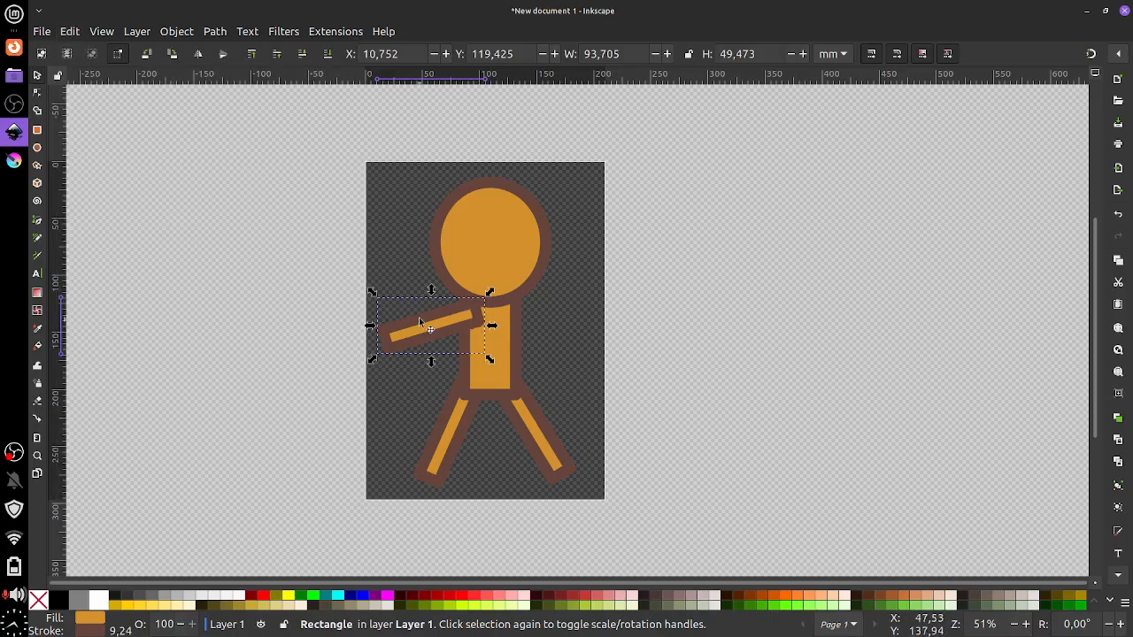
{"action": "left_click_drag", "start_coordinate": [419, 317], "coordinate": [538, 297]}
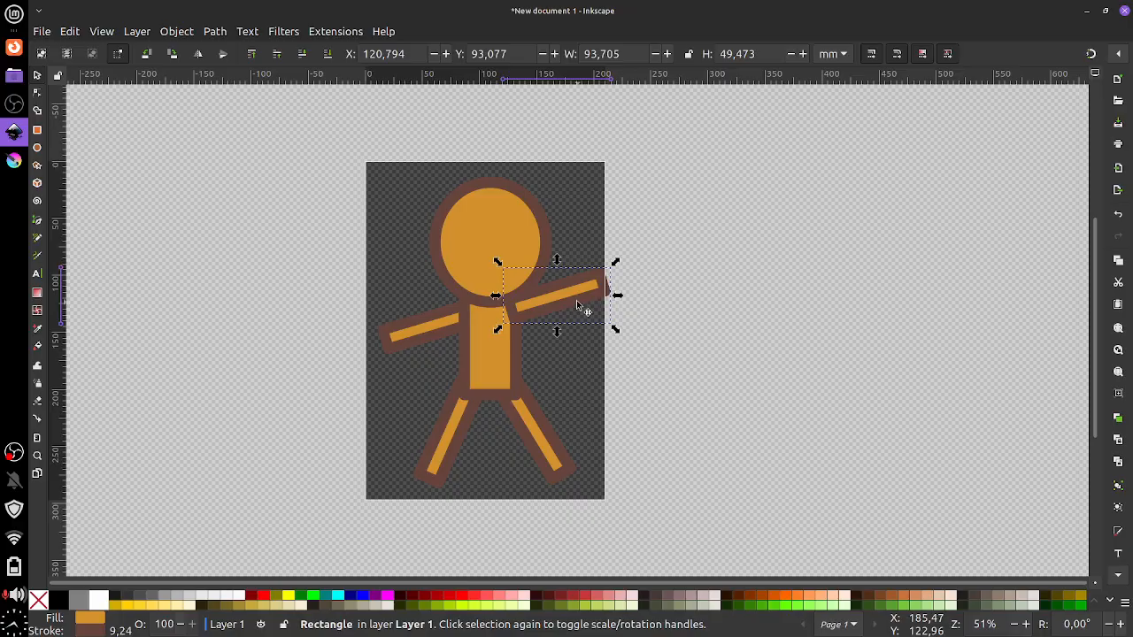
Rotate the right arm about its shoulder end down about 47°, to roughly 87.8 × 69.7 mm
{"action": "left_click", "coordinate": [537, 306]}
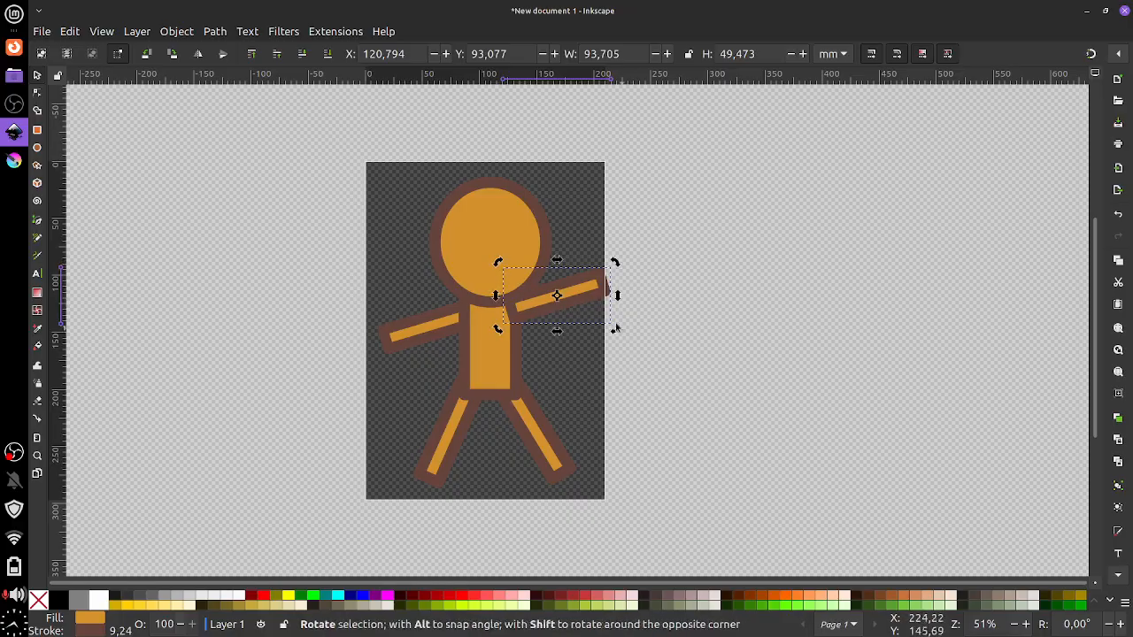
{"action": "left_click_drag", "start_coordinate": [556, 295], "coordinate": [518, 314]}
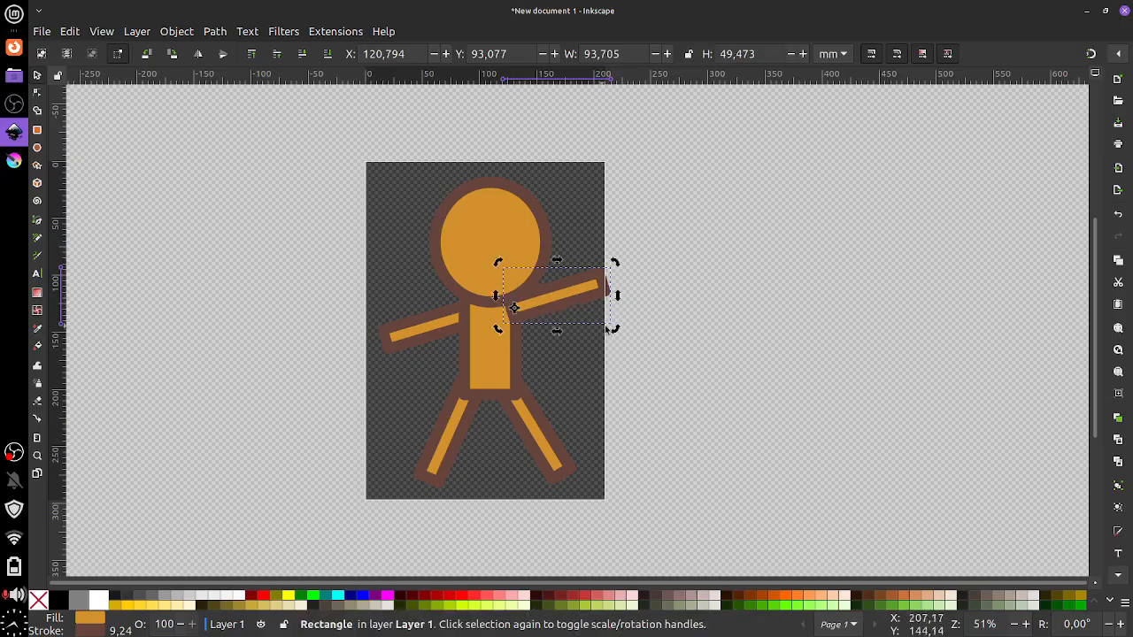
{"action": "left_click_drag", "start_coordinate": [611, 325], "coordinate": [566, 394]}
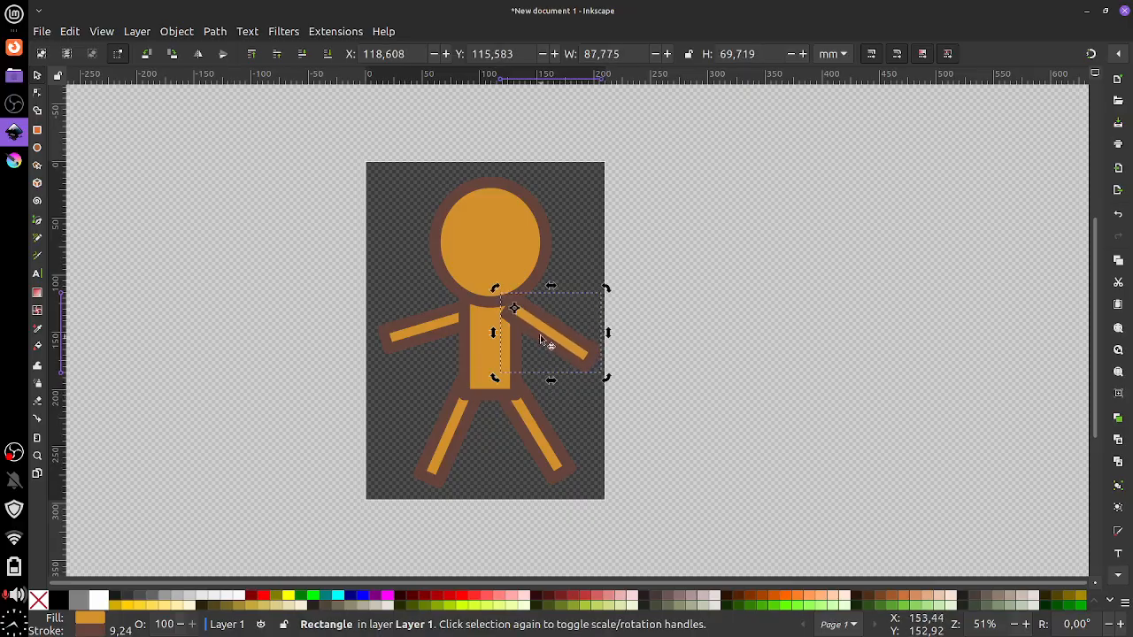
{"action": "left_click_drag", "start_coordinate": [531, 311], "coordinate": [528, 317]}
{"action": "left_click", "coordinate": [520, 426]}
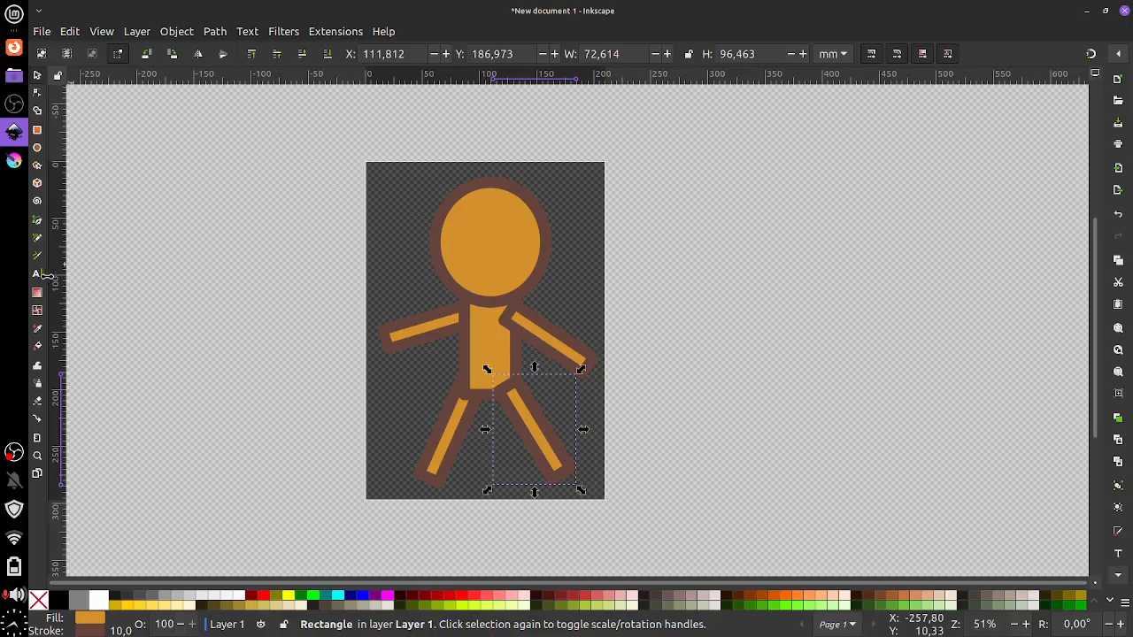
Draw a whole ellipse over the head and stretch it taller into a near-circle
{"action": "left_click", "coordinate": [37, 148]}
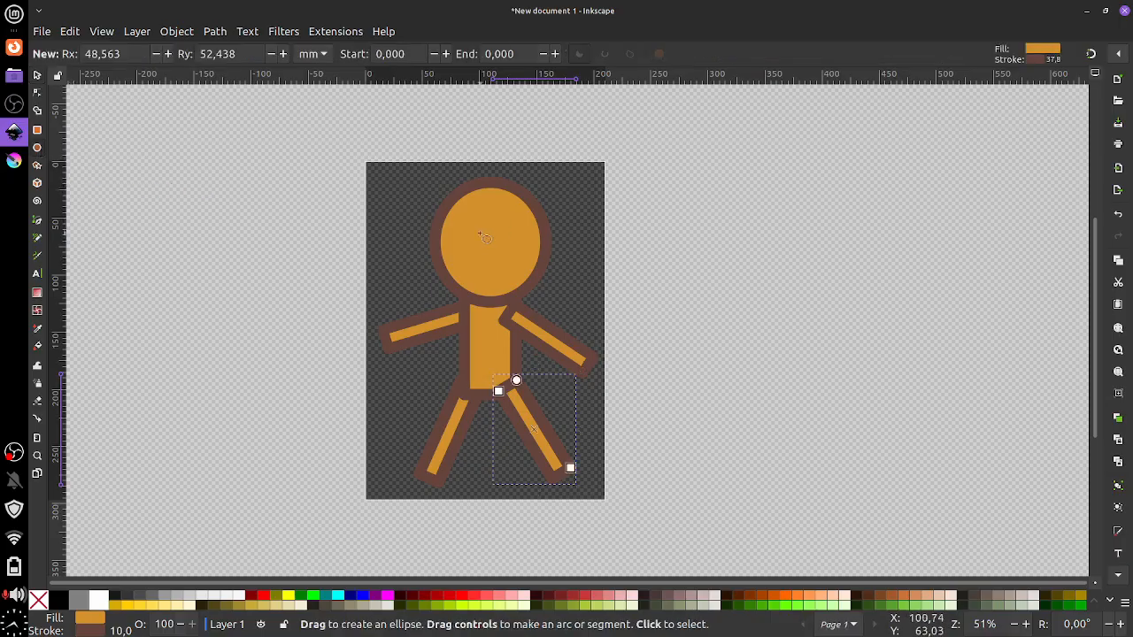
{"action": "left_click_drag", "start_coordinate": [478, 239], "coordinate": [676, 328]}
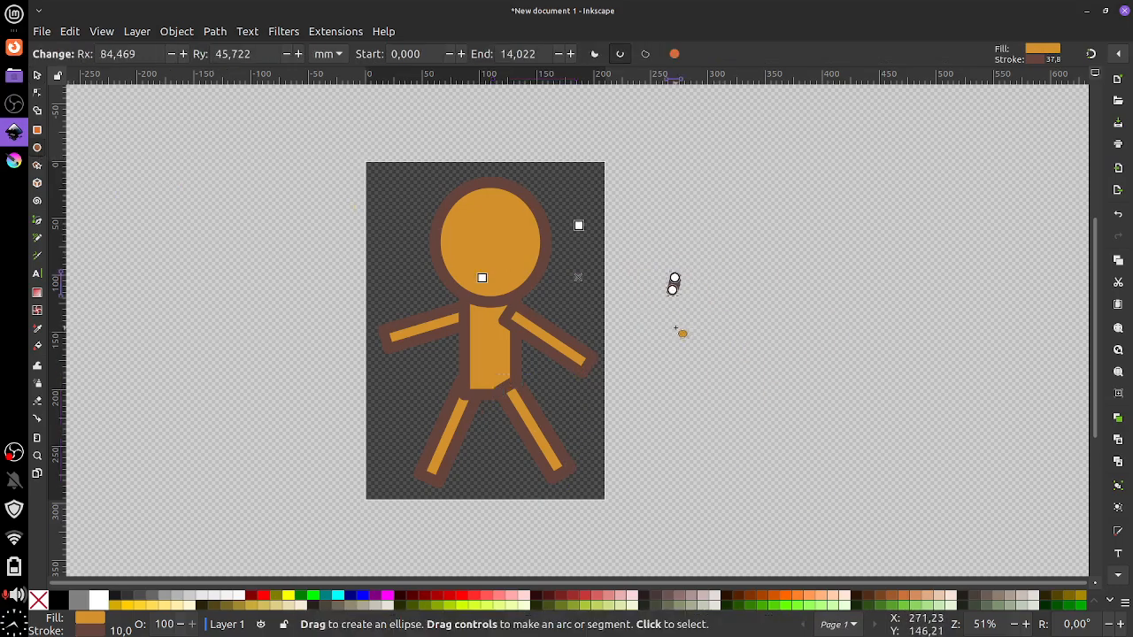
{"action": "left_click", "coordinate": [644, 54]}
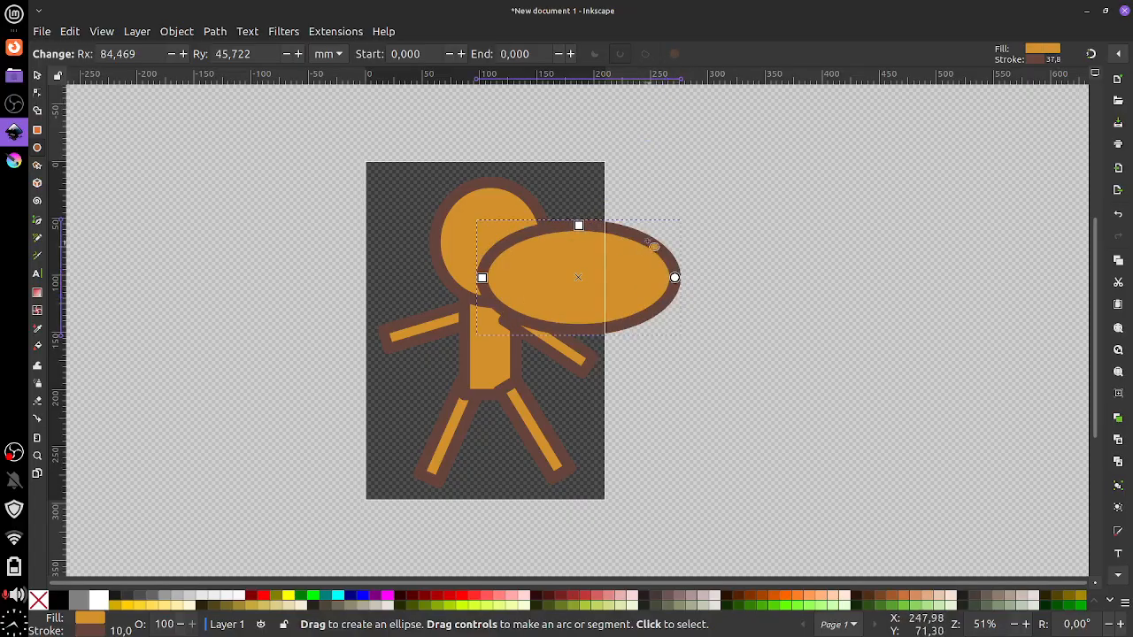
{"action": "left_click_drag", "start_coordinate": [579, 226], "coordinate": [578, 172]}
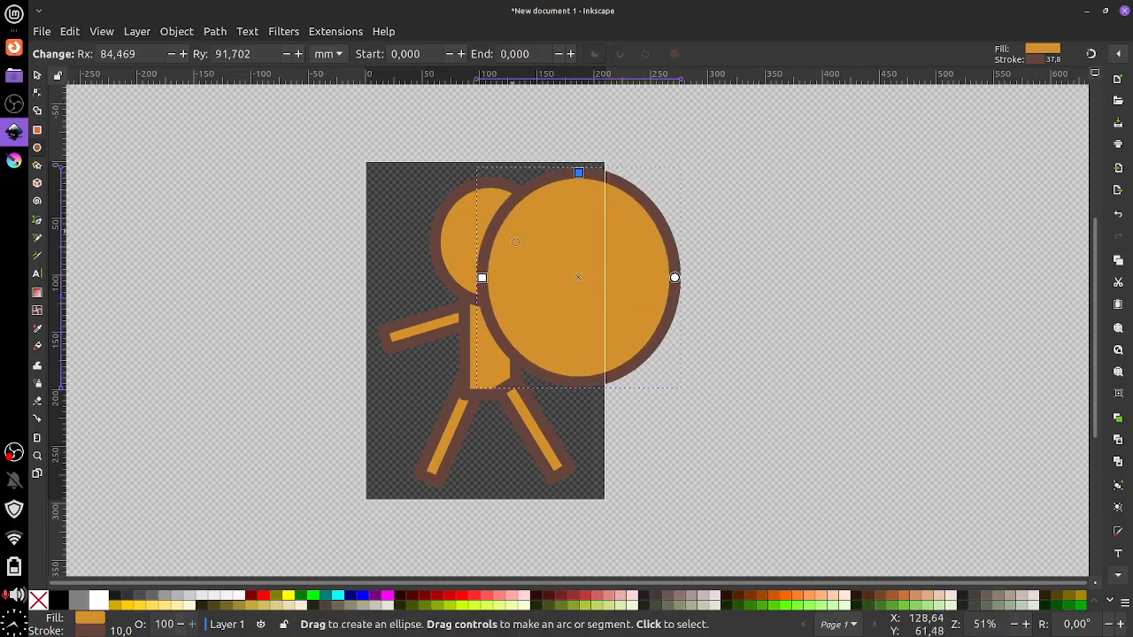
Move the circle right of the page and shrink it to about 66.3 × 67.3 mm
{"action": "left_click", "coordinate": [37, 74]}
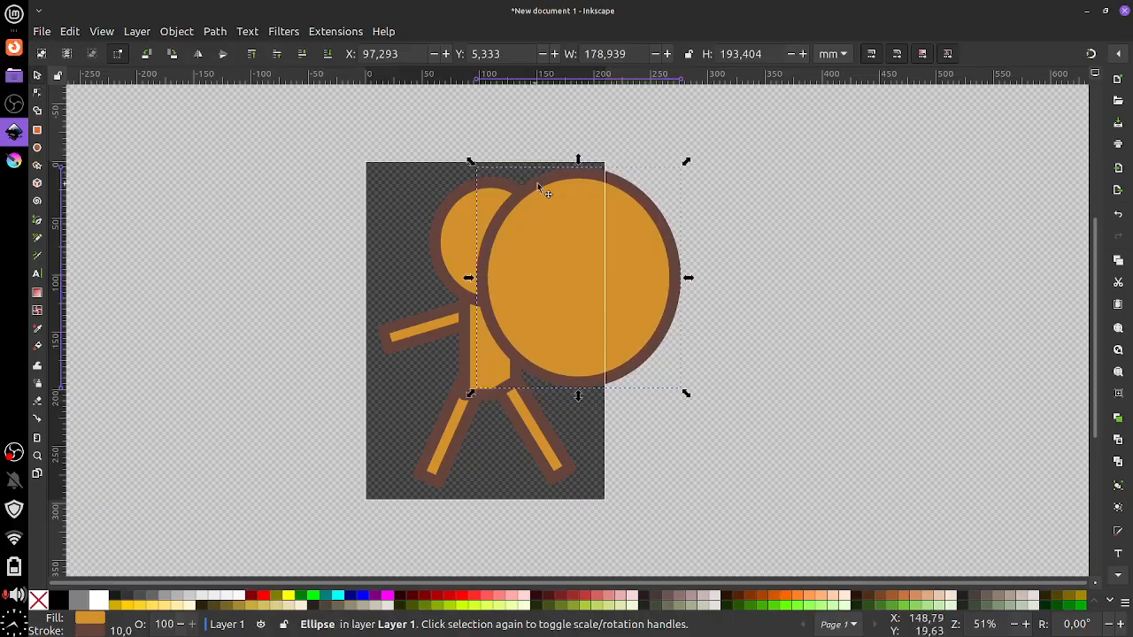
{"action": "left_click_drag", "start_coordinate": [537, 183], "coordinate": [766, 276]}
{"action": "left_click_drag", "start_coordinate": [869, 428], "coordinate": [770, 315]}
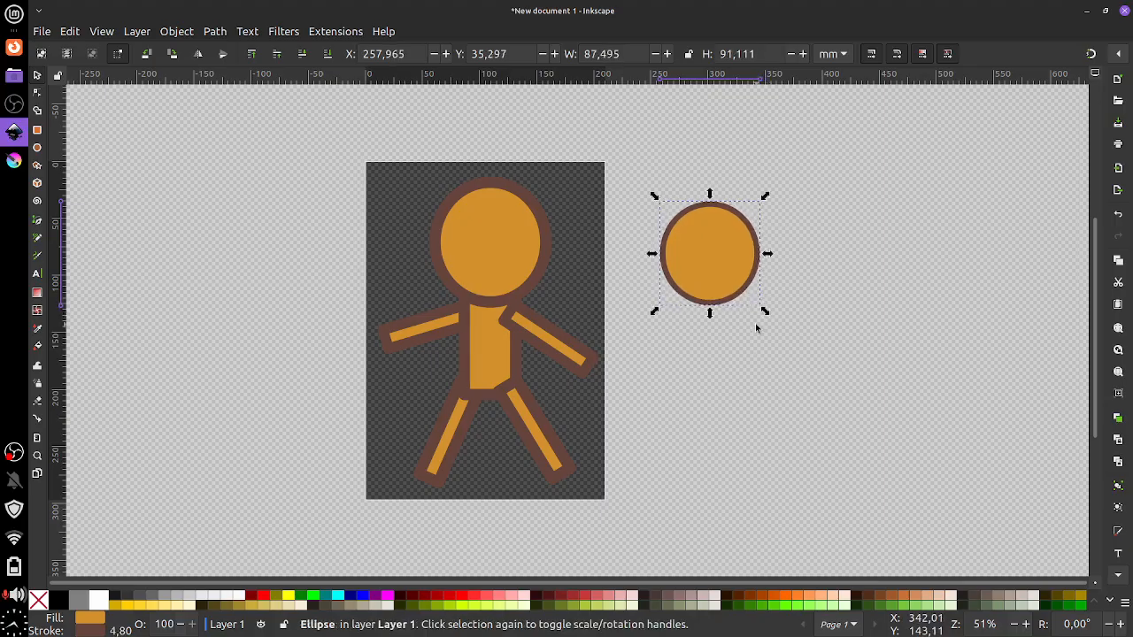
{"action": "left_click_drag", "start_coordinate": [763, 311], "coordinate": [743, 283]}
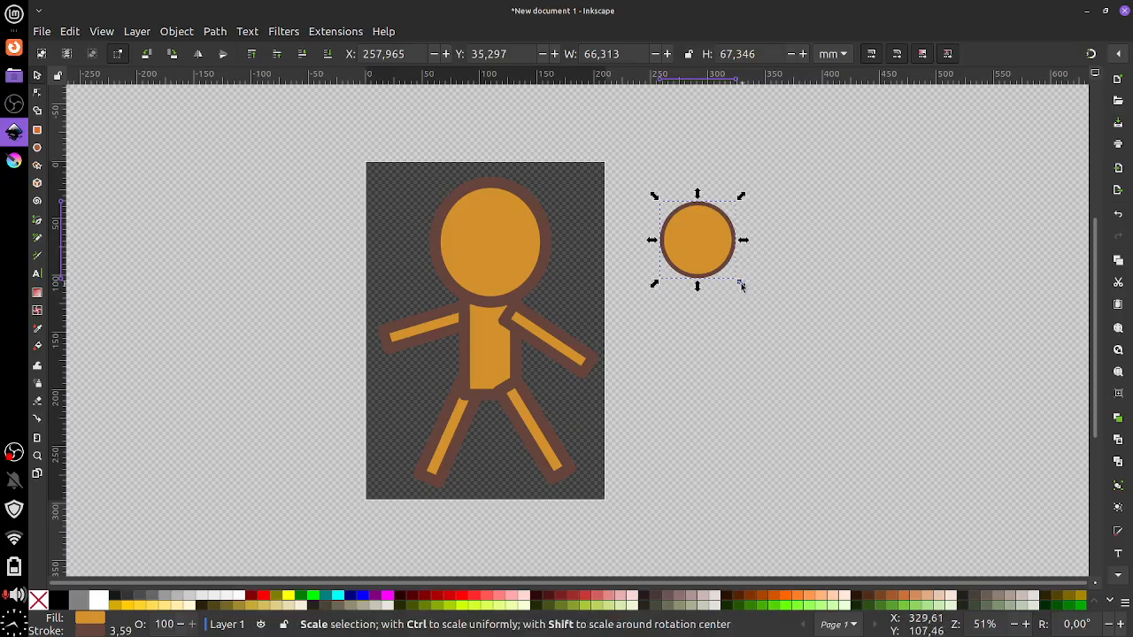
Fill the circle near-black and try several outline colours, settling on maroon
{"action": "left_click_drag", "start_coordinate": [740, 283], "coordinate": [732, 277]}
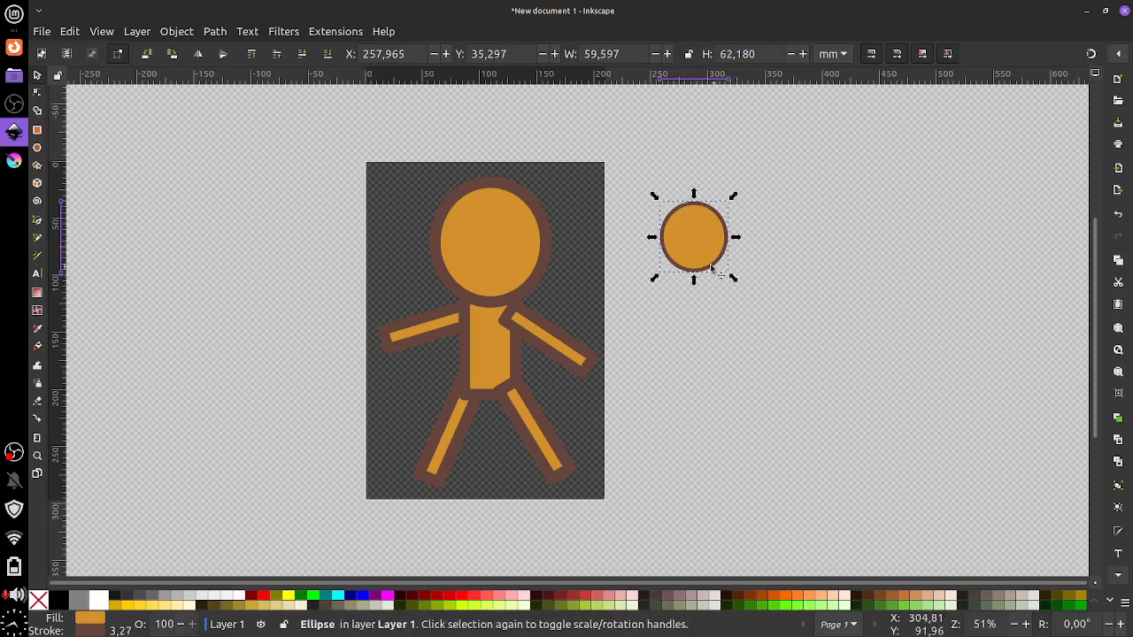
{"action": "left_click", "coordinate": [120, 601]}
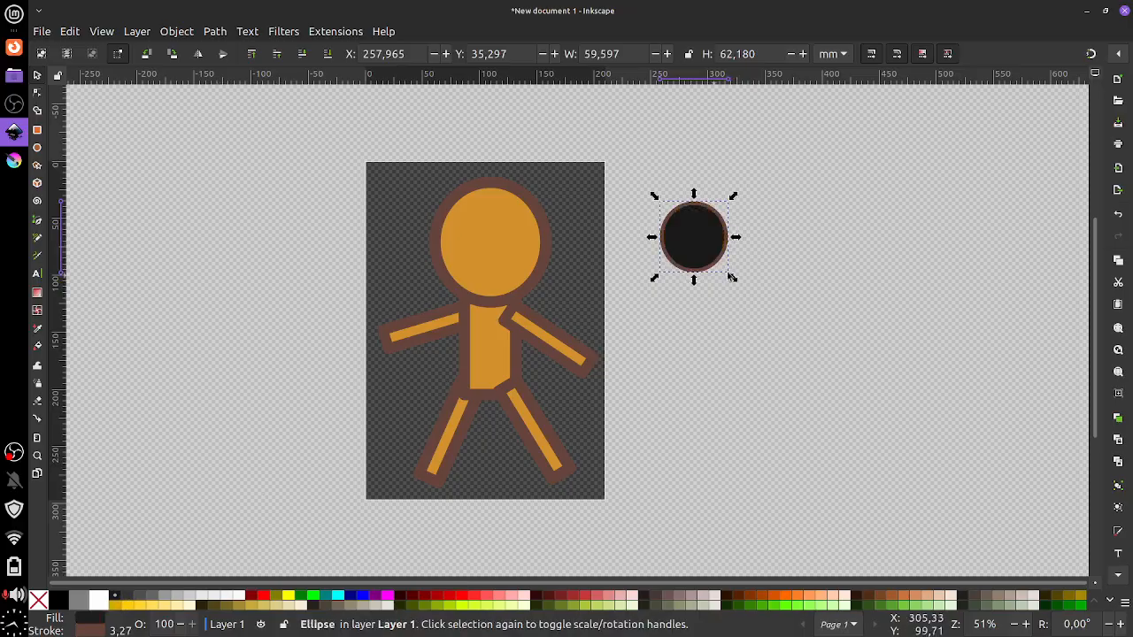
{"action": "scroll", "coordinate": [678, 319], "scroll_direction": "right", "scroll_amount": 2}
{"action": "scroll", "coordinate": [657, 329], "scroll_direction": "down", "scroll_amount": 1}
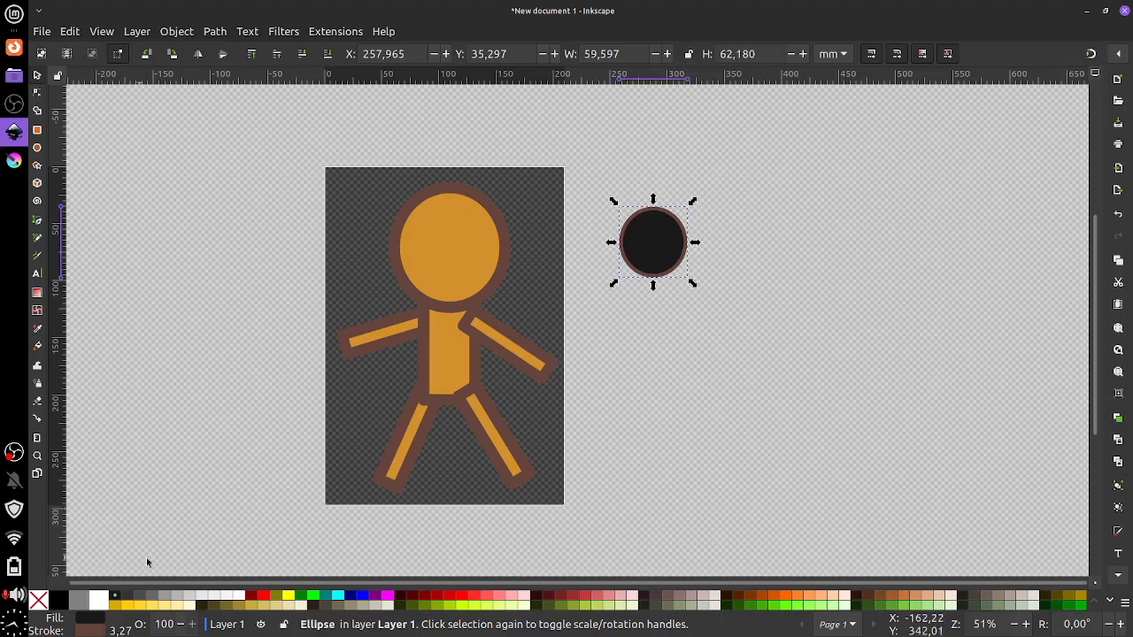
{"action": "left_click", "coordinate": [122, 602], "text": "shift"}
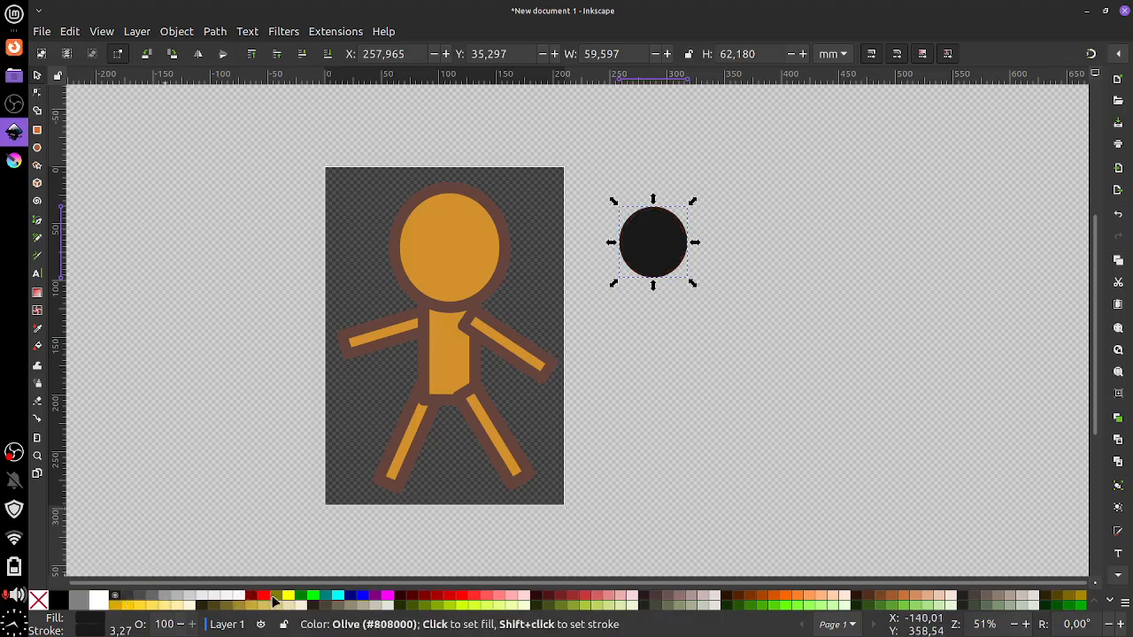
{"action": "left_click", "coordinate": [252, 597], "text": "shift"}
{"action": "left_click", "coordinate": [263, 596], "text": "shift"}
{"action": "left_click", "coordinate": [287, 595], "text": "shift"}
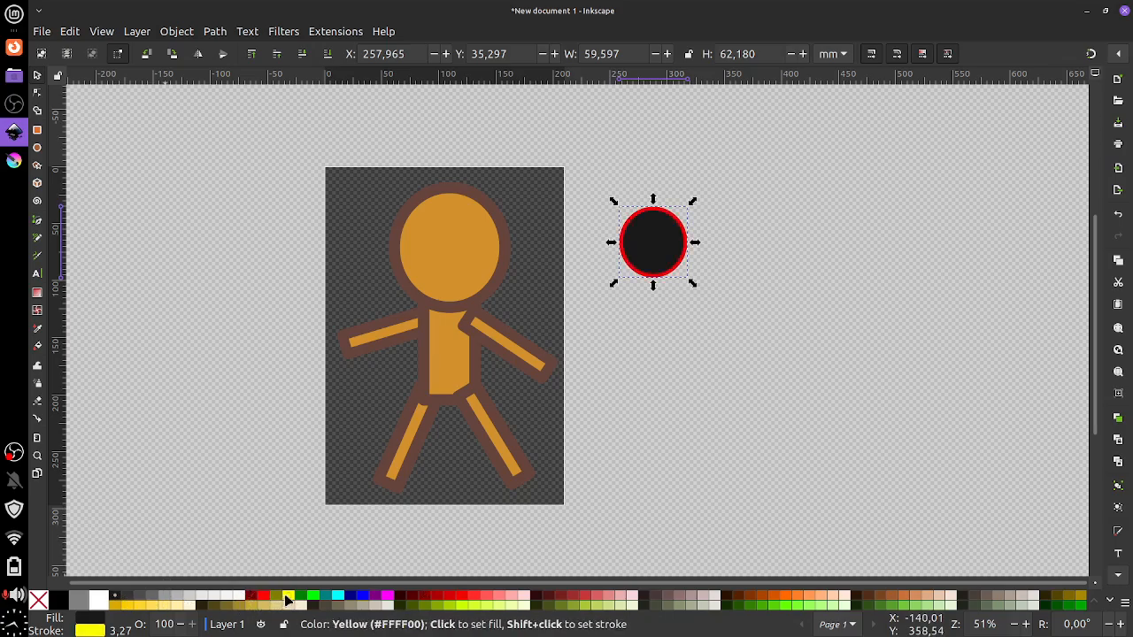
{"action": "left_click", "coordinate": [363, 596], "text": "shift"}
{"action": "left_click", "coordinate": [400, 596], "text": "shift"}
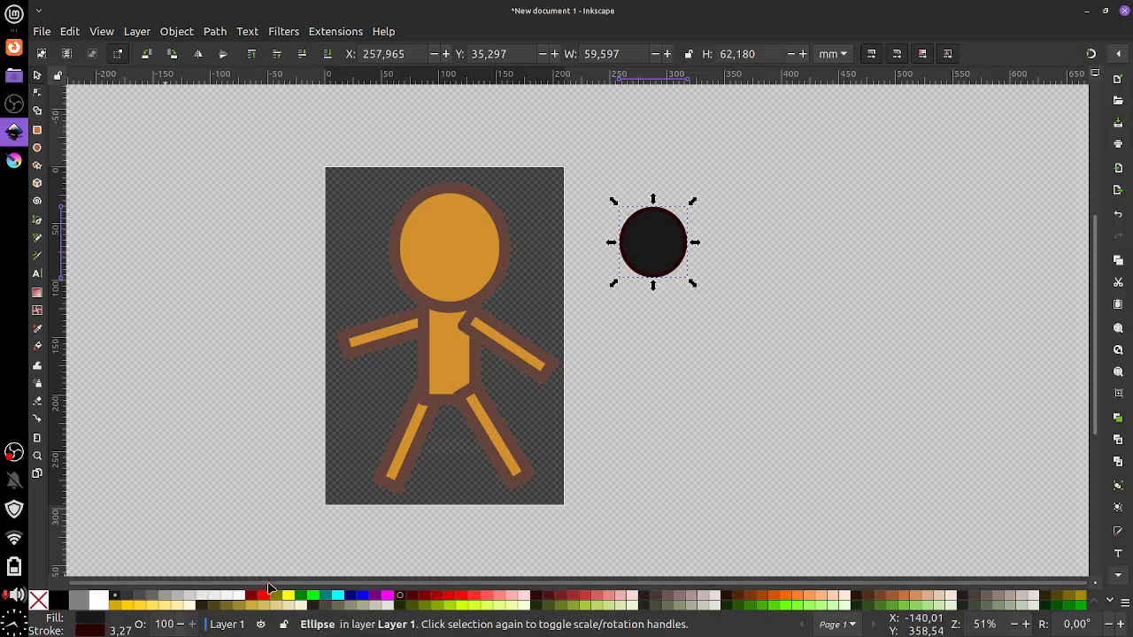
{"action": "left_click", "coordinate": [252, 596], "text": "shift"}
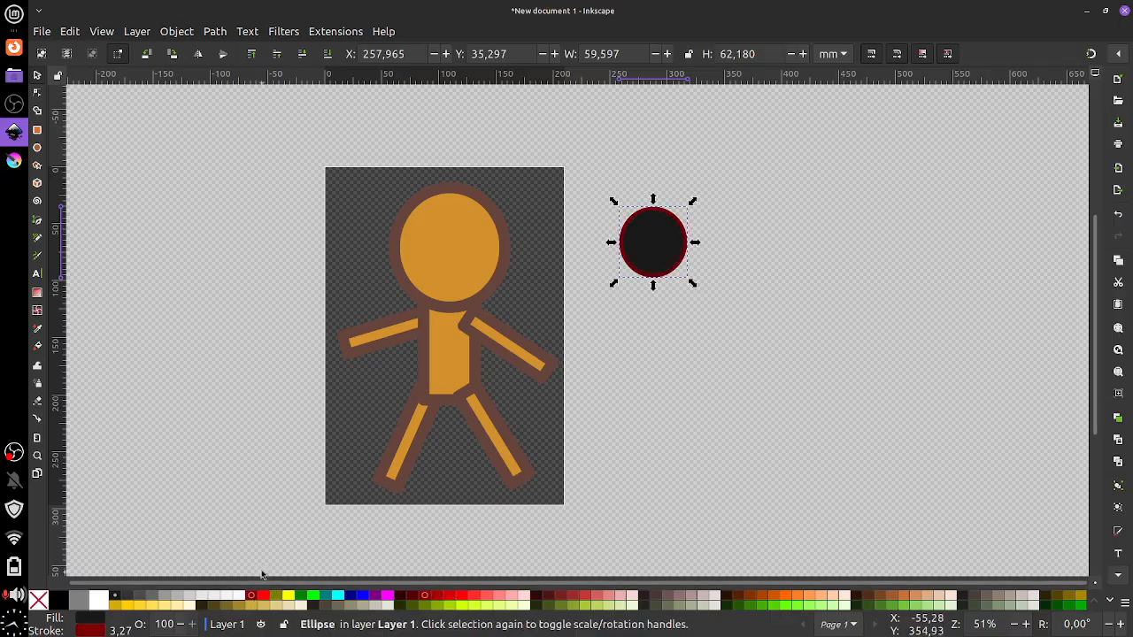
Give the black circle a white outline and place it, shrunk to about 21.9 × 22.8 mm, on the head
{"action": "left_click_drag", "start_coordinate": [657, 240], "coordinate": [647, 237]}
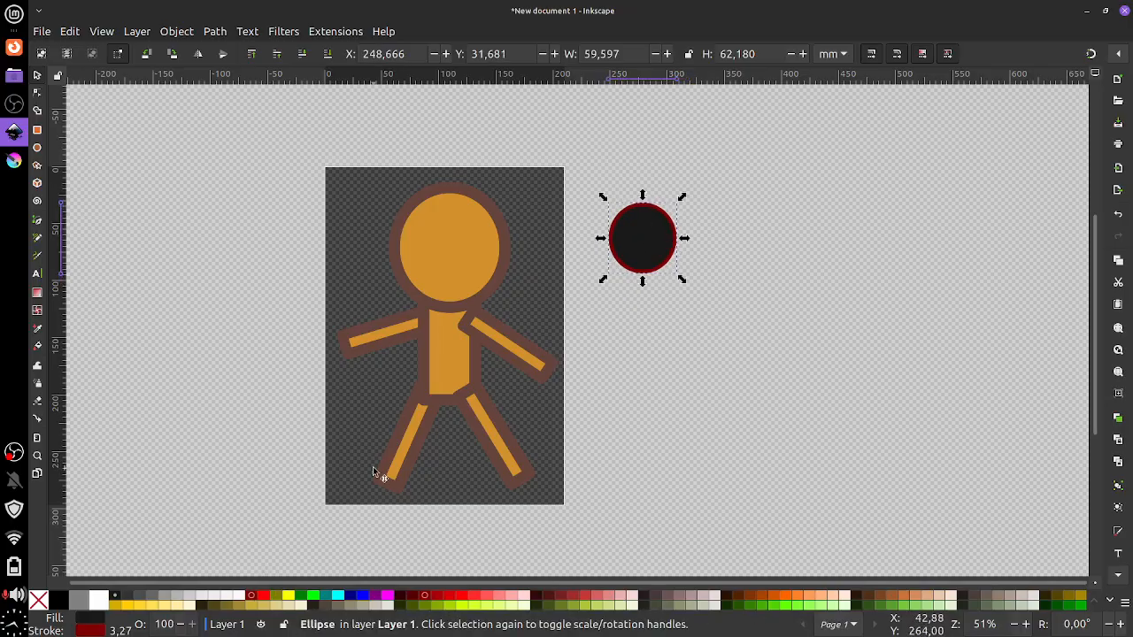
{"action": "left_click", "coordinate": [241, 597], "text": "shift"}
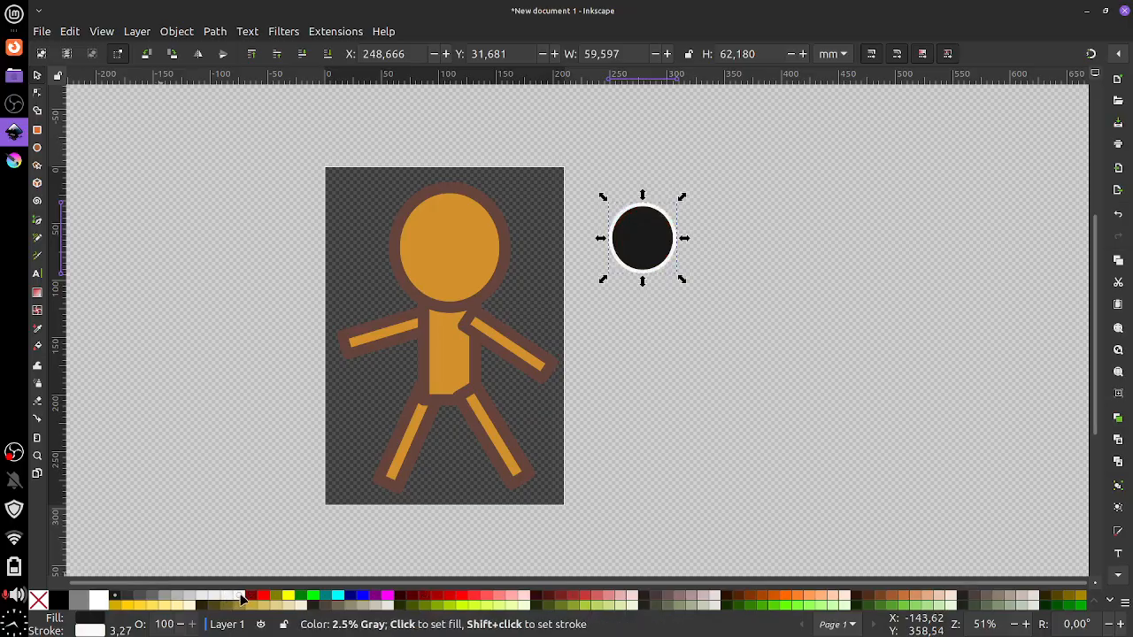
{"action": "left_click_drag", "start_coordinate": [643, 256], "coordinate": [460, 241]}
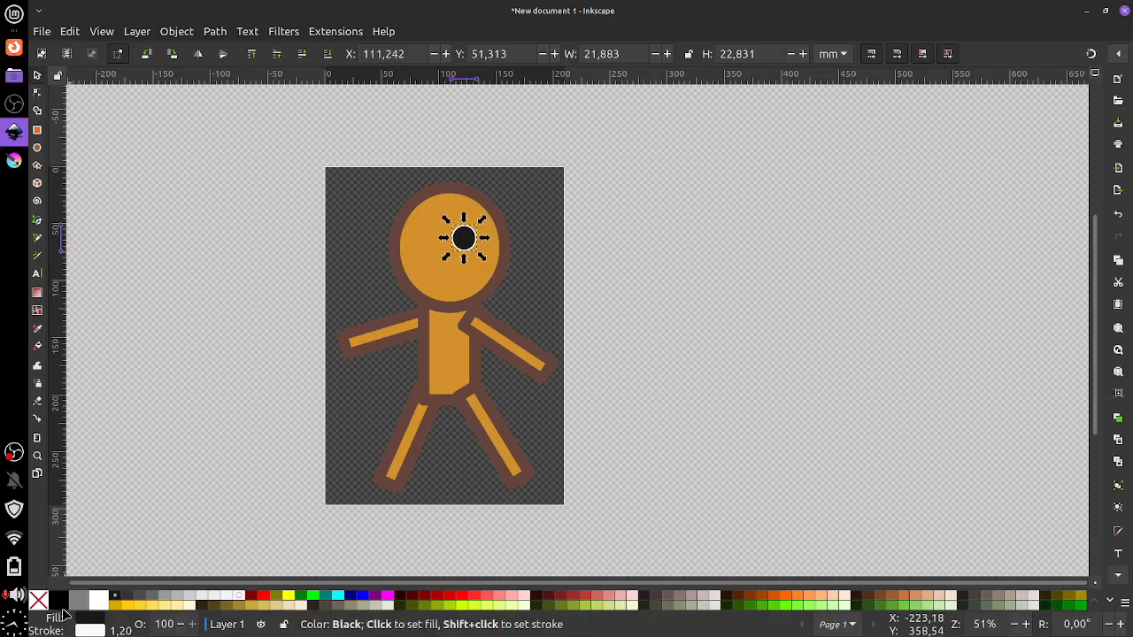
{"action": "left_click", "coordinate": [175, 32]}
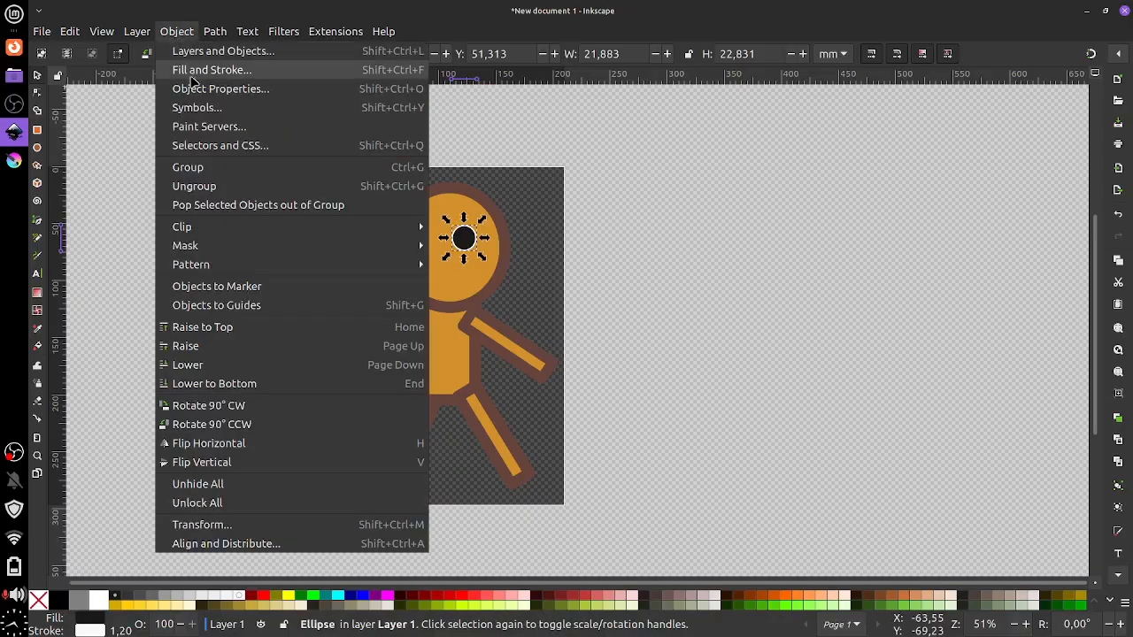
In Fill and Stroke, try changing the eye's white outline opacity and paint, then restore it
{"action": "left_click", "coordinate": [183, 76]}
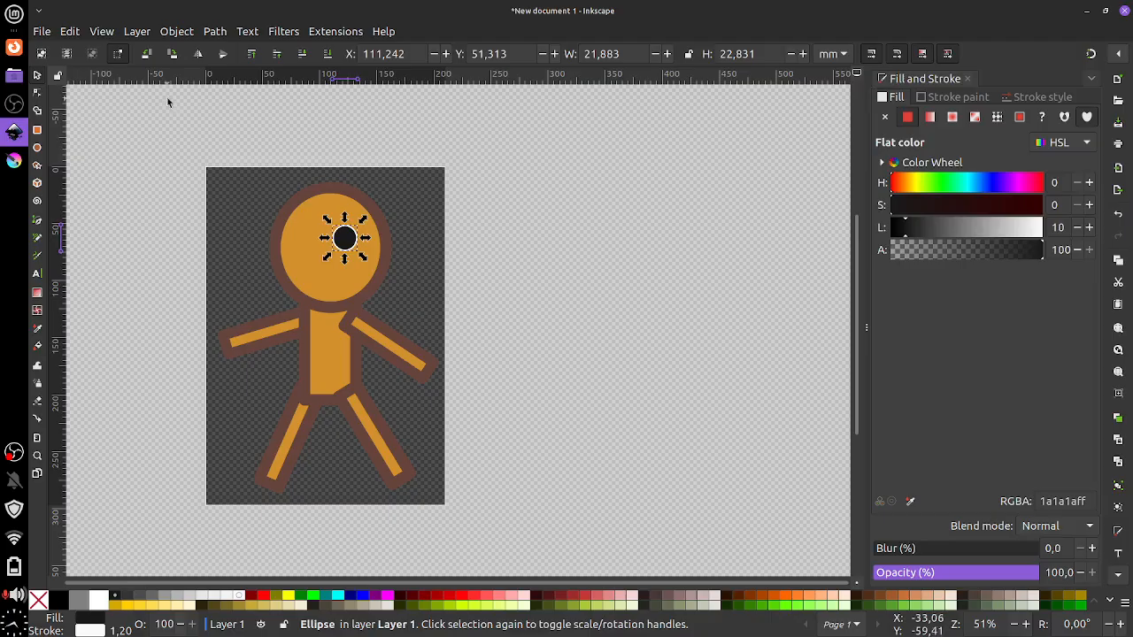
{"action": "left_click", "coordinate": [956, 99]}
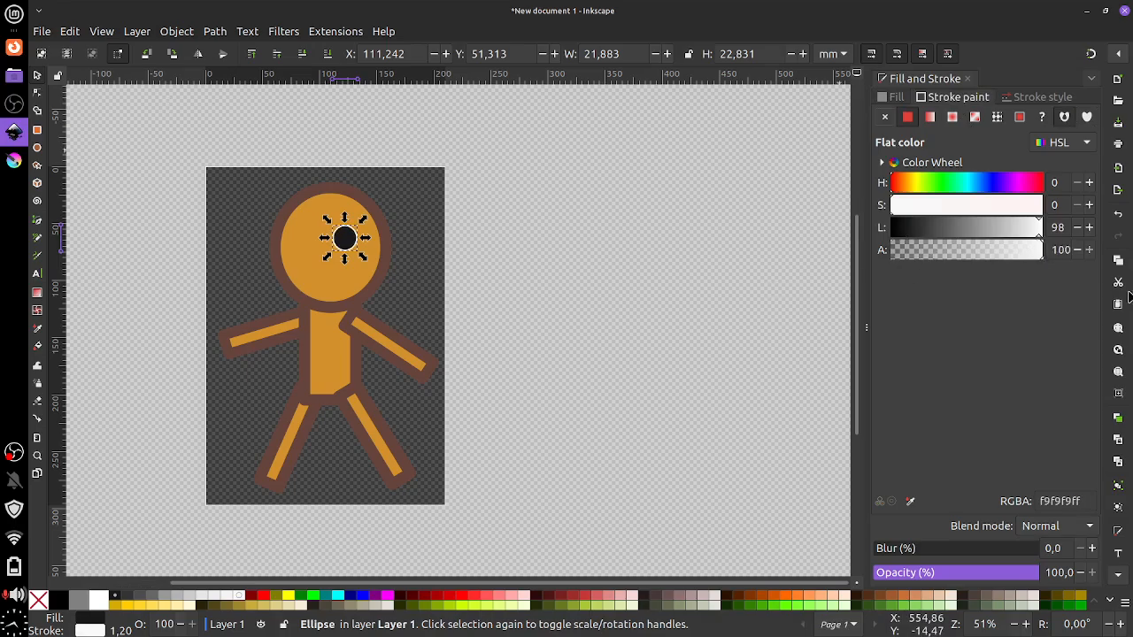
{"action": "left_click_drag", "start_coordinate": [1128, 293], "coordinate": [762, 279]}
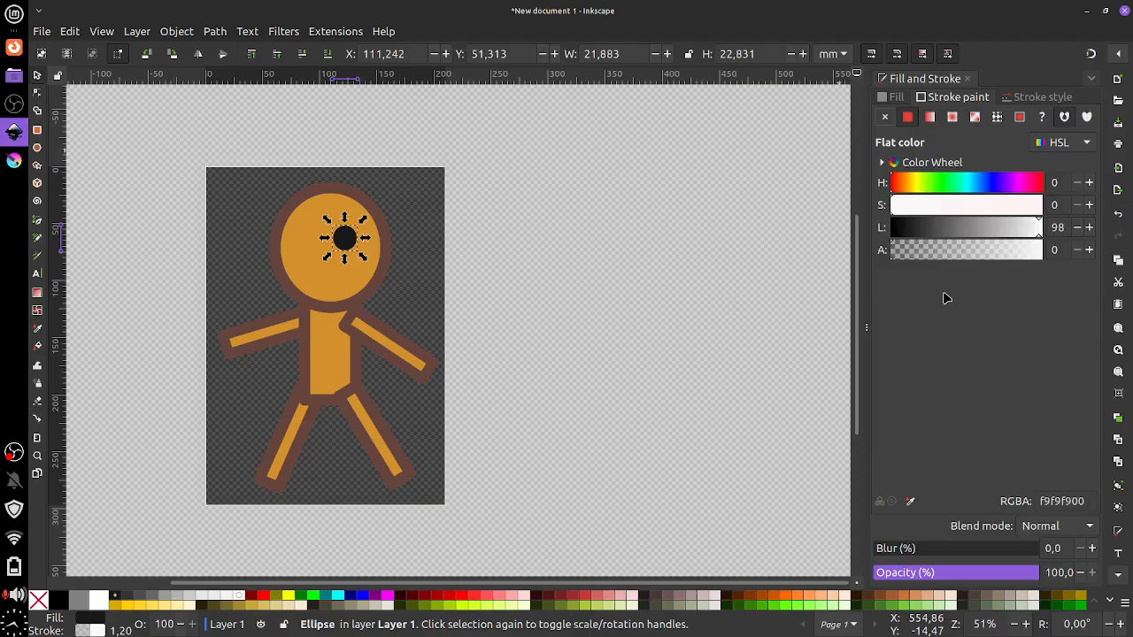
{"action": "key", "text": "ctrl+z"}
{"action": "left_click", "coordinate": [884, 118]}
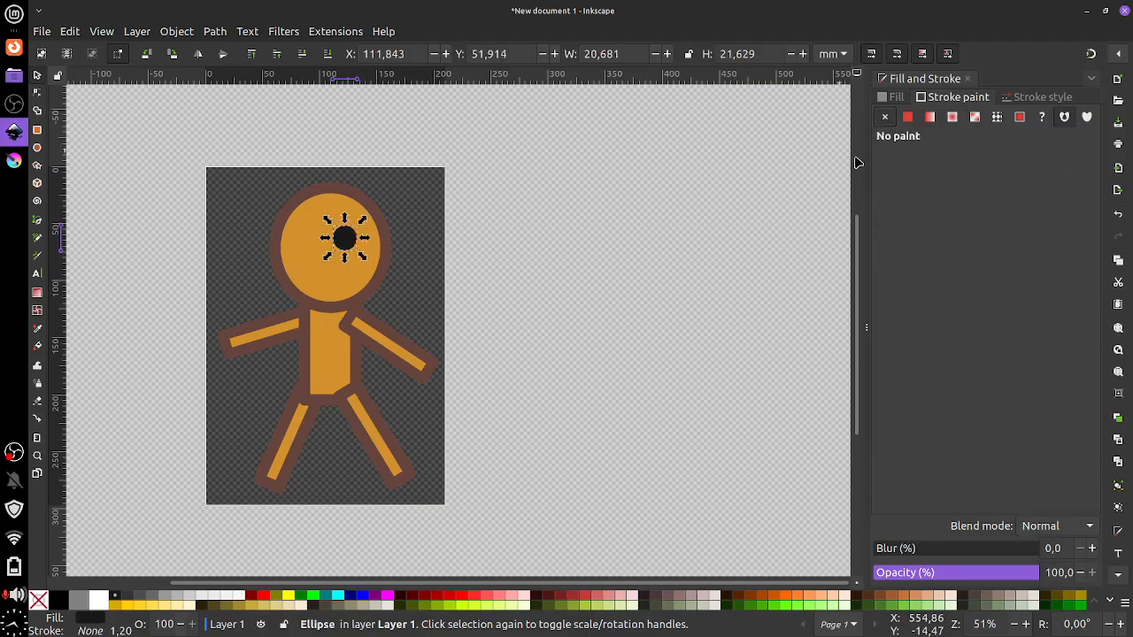
{"action": "left_click", "coordinate": [906, 120]}
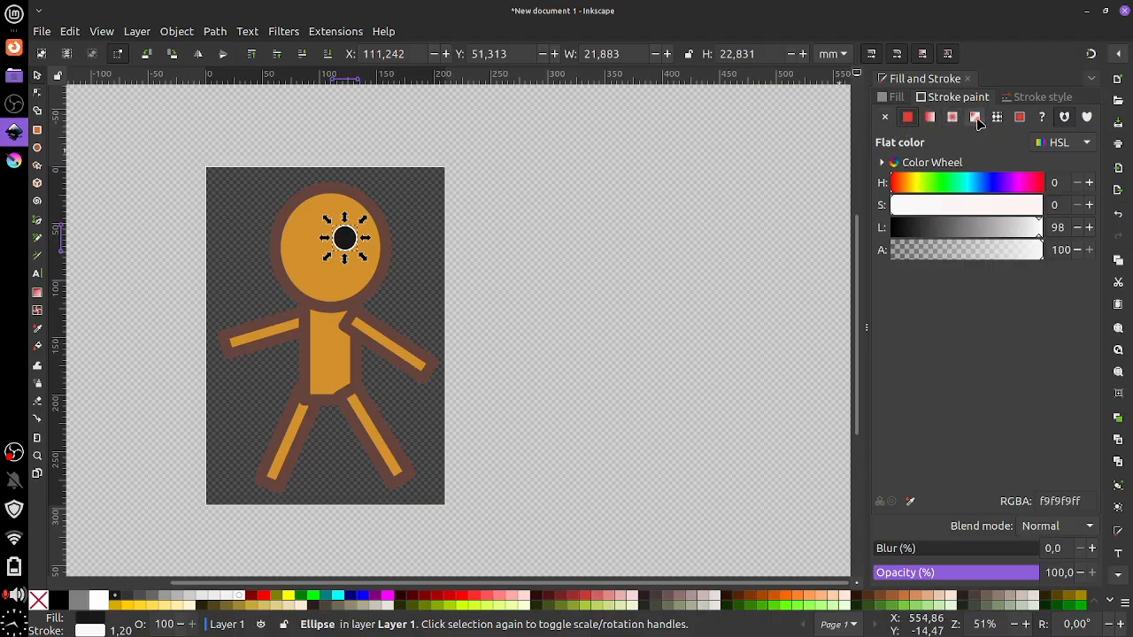
{"action": "left_click", "coordinate": [1032, 97]}
Try a linear gradient and no fill on the eye, then restore its flat black fill
{"action": "left_click", "coordinate": [893, 98]}
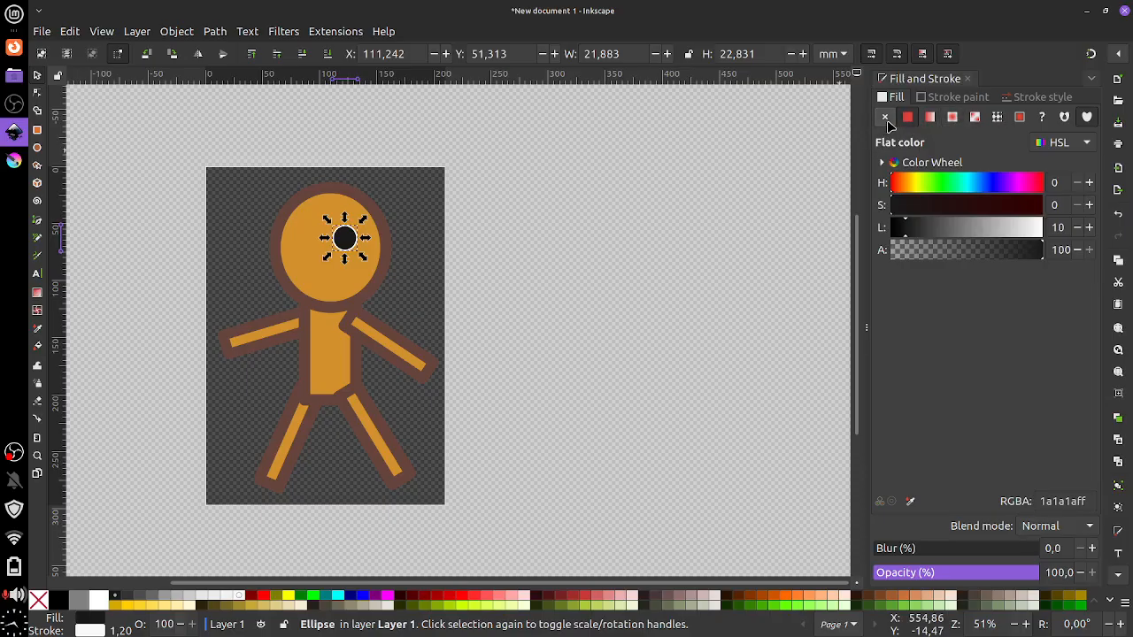
{"action": "left_click", "coordinate": [929, 118]}
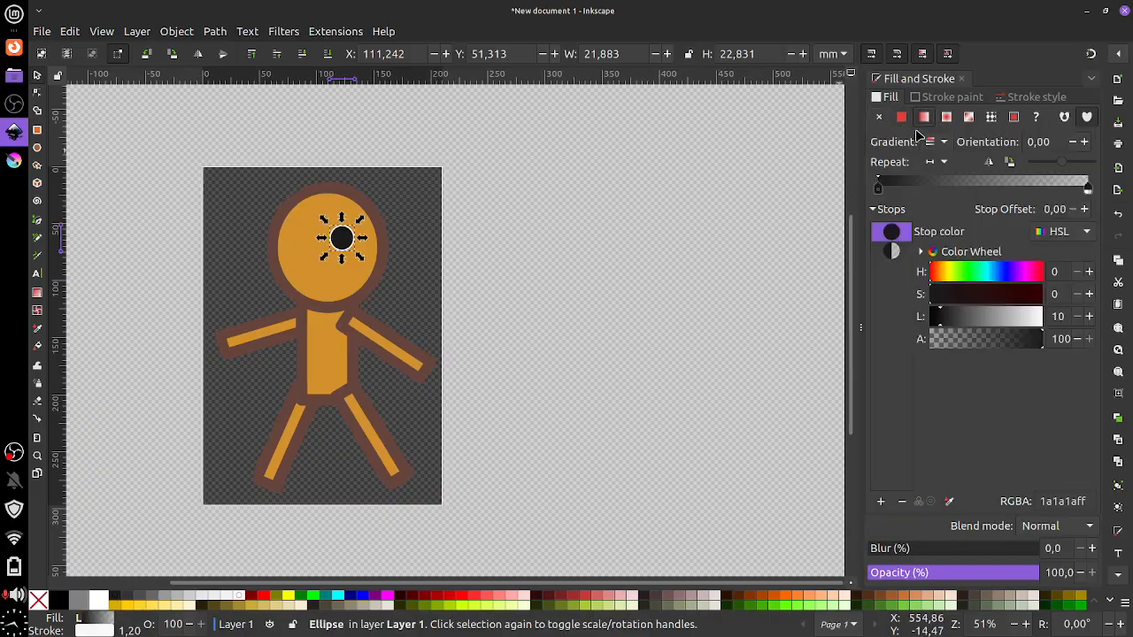
{"action": "left_click", "coordinate": [901, 117]}
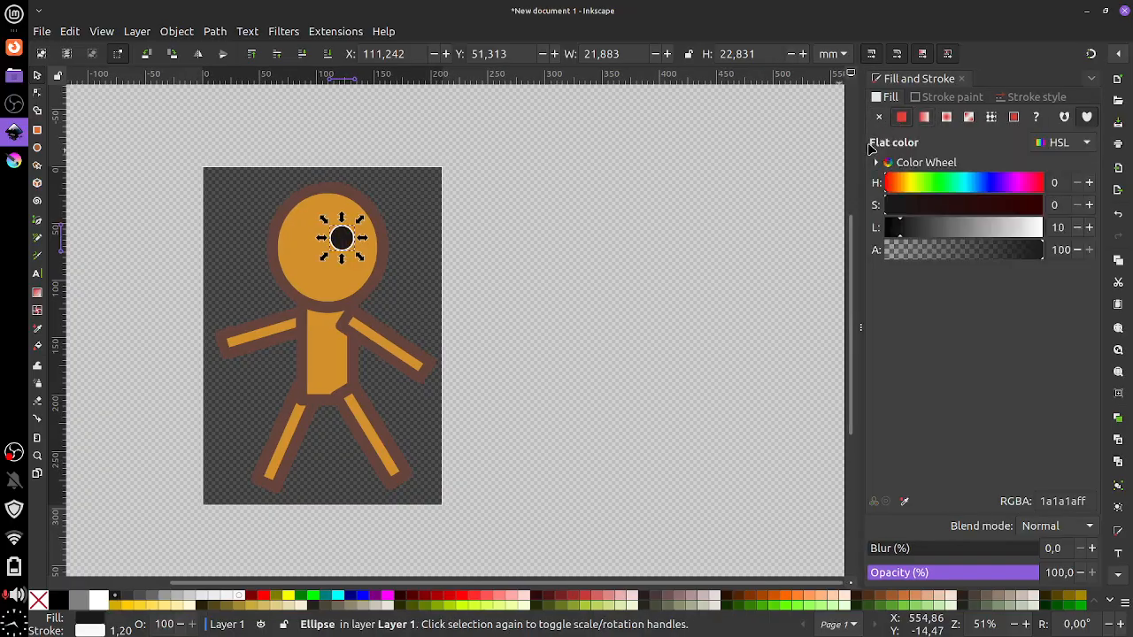
{"action": "left_click", "coordinate": [879, 117]}
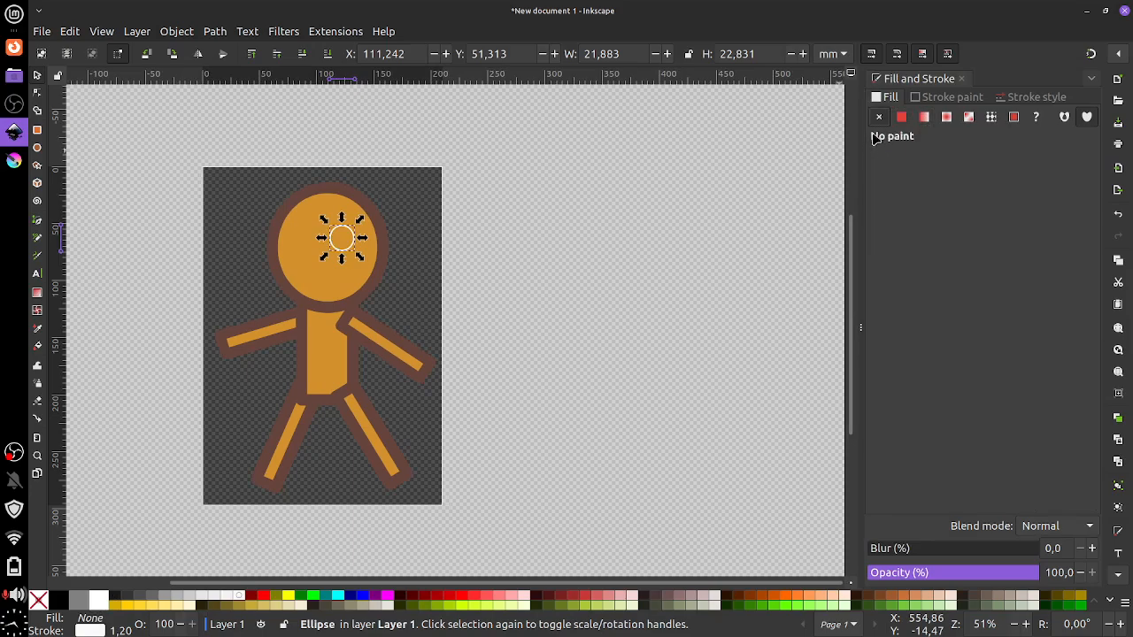
{"action": "left_click", "coordinate": [901, 117]}
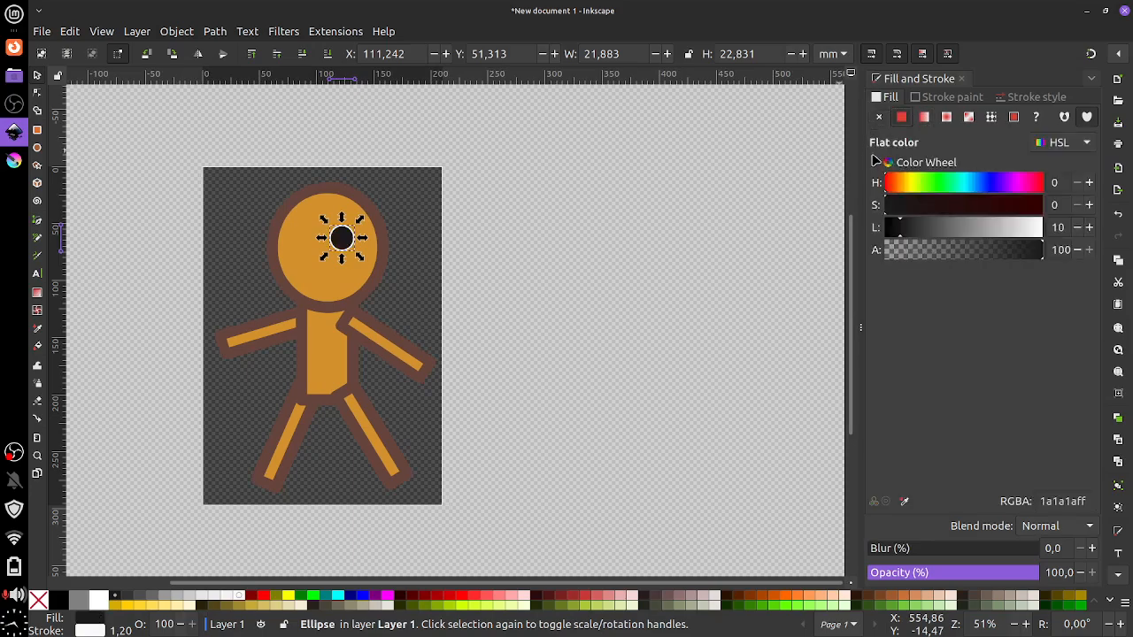
Try gradient and diagonal-stripe pattern outlines, then set the eye's stroke paint to none
{"action": "left_click", "coordinate": [945, 96]}
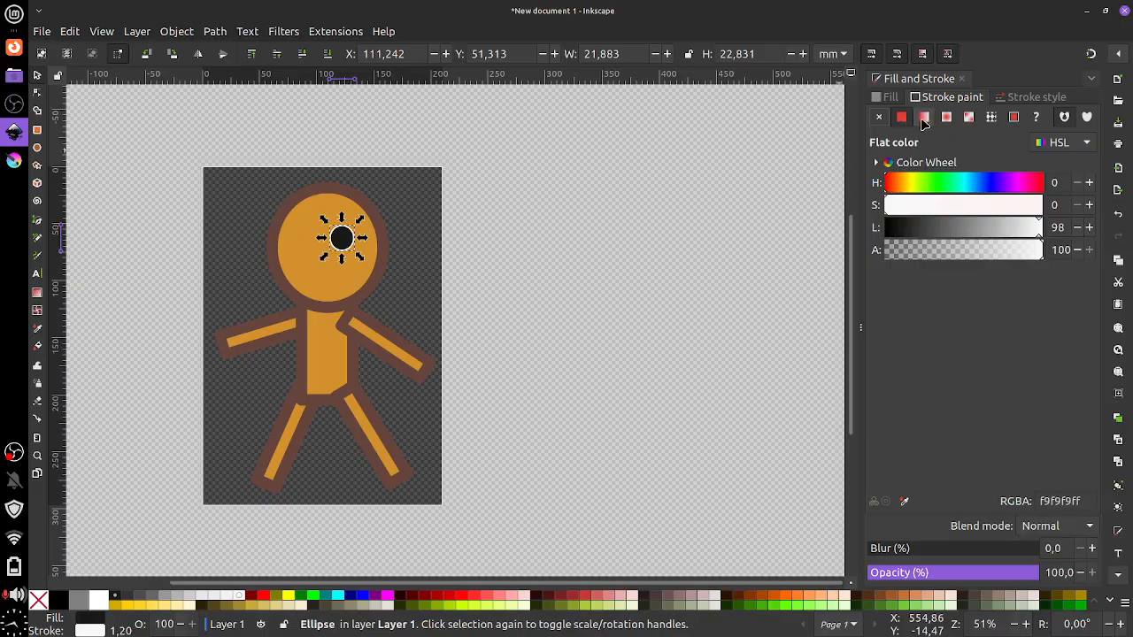
{"action": "left_click", "coordinate": [922, 118]}
{"action": "left_click", "coordinate": [945, 117]}
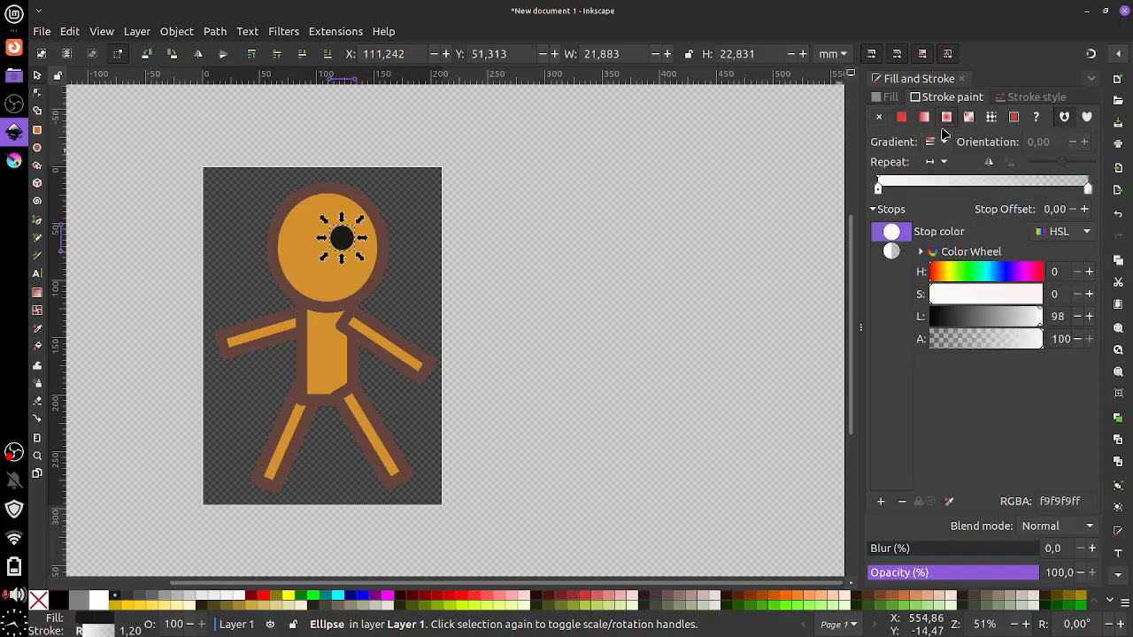
{"action": "left_click", "coordinate": [991, 119]}
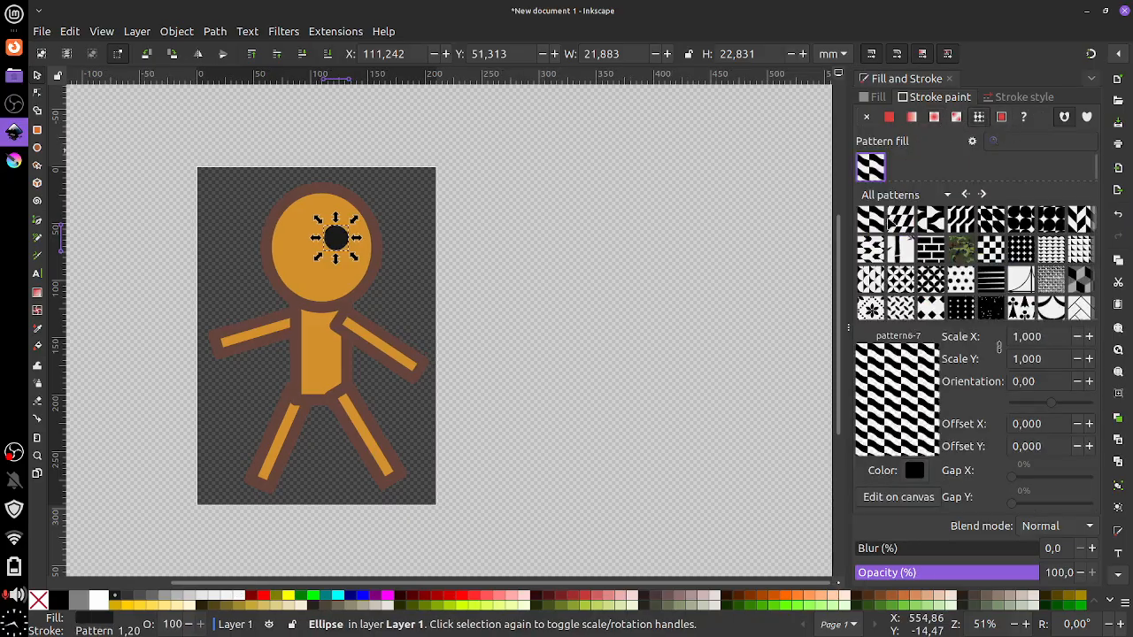
{"action": "left_click", "coordinate": [890, 221]}
{"action": "left_click", "coordinate": [867, 116]}
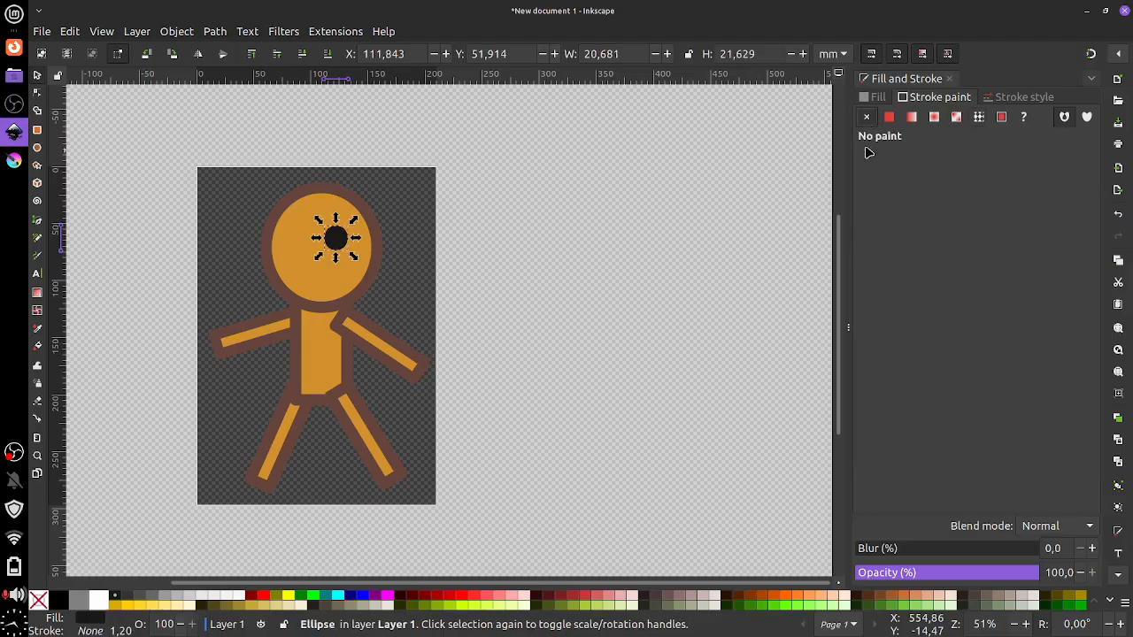
{"action": "left_click", "coordinate": [889, 117]}
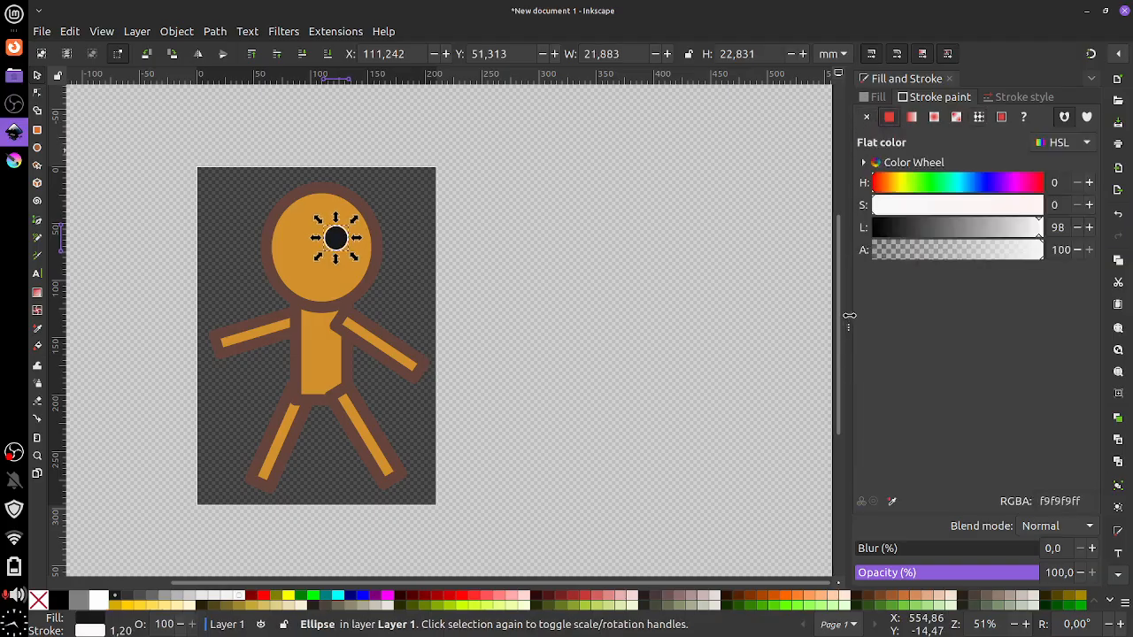
{"action": "left_click_drag", "start_coordinate": [849, 318], "coordinate": [868, 320]}
{"action": "left_click", "coordinate": [885, 117]}
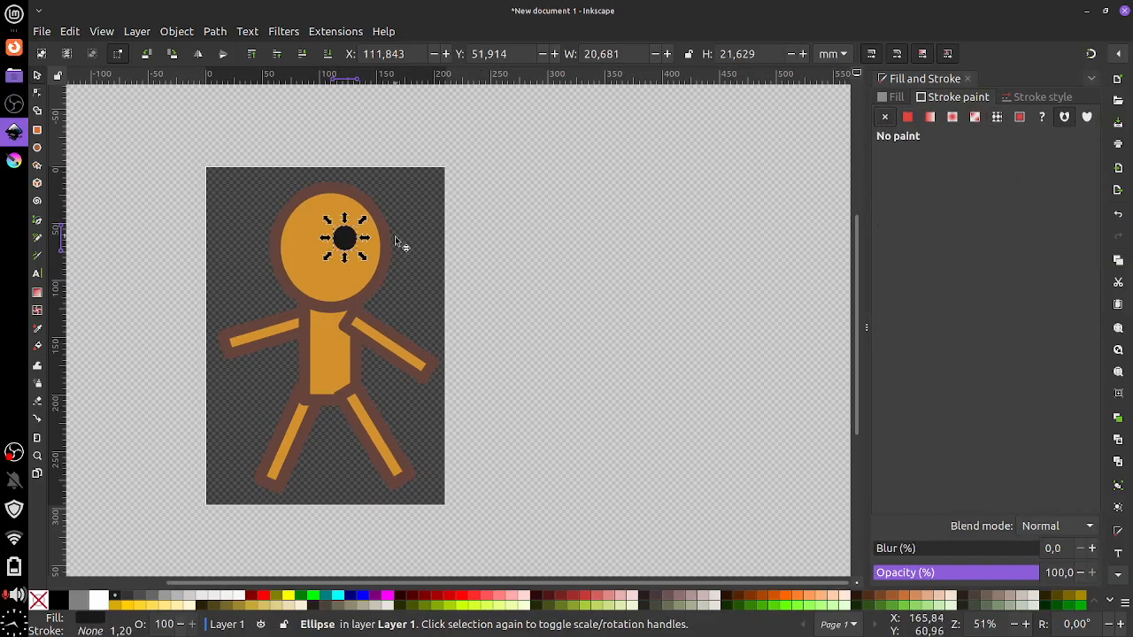
Move the pupil left, duplicate it, then delete the extra pupil and nudge the remaining one
{"action": "scroll", "coordinate": [397, 240], "scroll_direction": "left", "scroll_amount": 4}
{"action": "scroll", "coordinate": [531, 277], "scroll_direction": "up", "scroll_amount": 1}
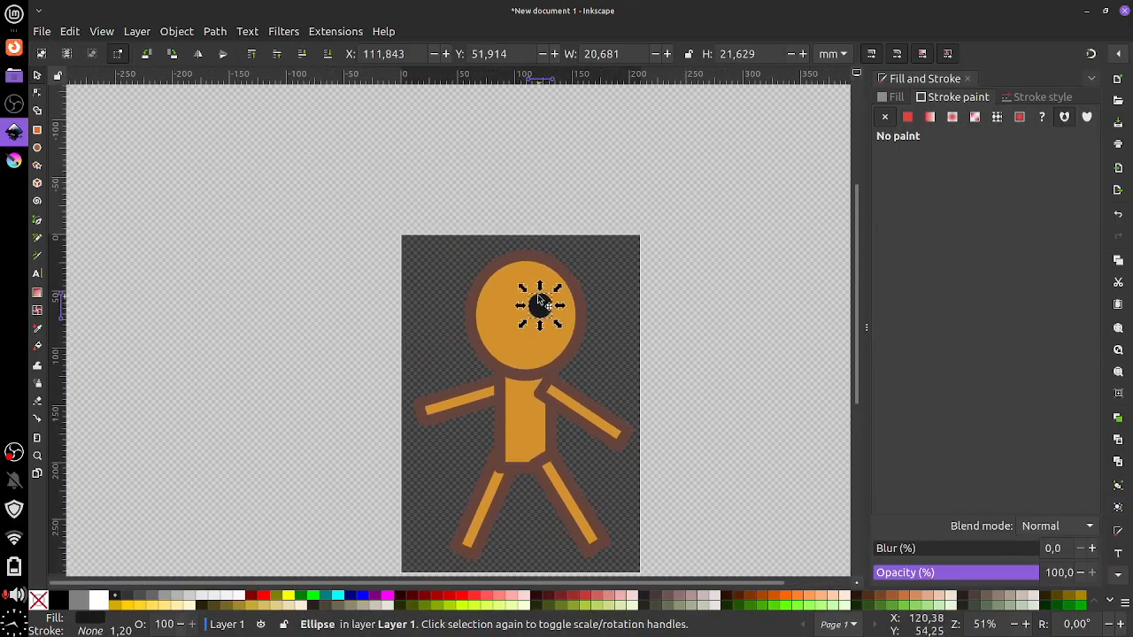
{"action": "scroll", "coordinate": [541, 283], "scroll_direction": "down", "scroll_amount": 2}
{"action": "scroll", "coordinate": [540, 284], "scroll_direction": "left", "scroll_amount": 1}
{"action": "scroll", "coordinate": [544, 269], "scroll_direction": "up", "scroll_amount": 3}
{"action": "scroll", "coordinate": [531, 301], "scroll_direction": "down", "scroll_amount": 1}
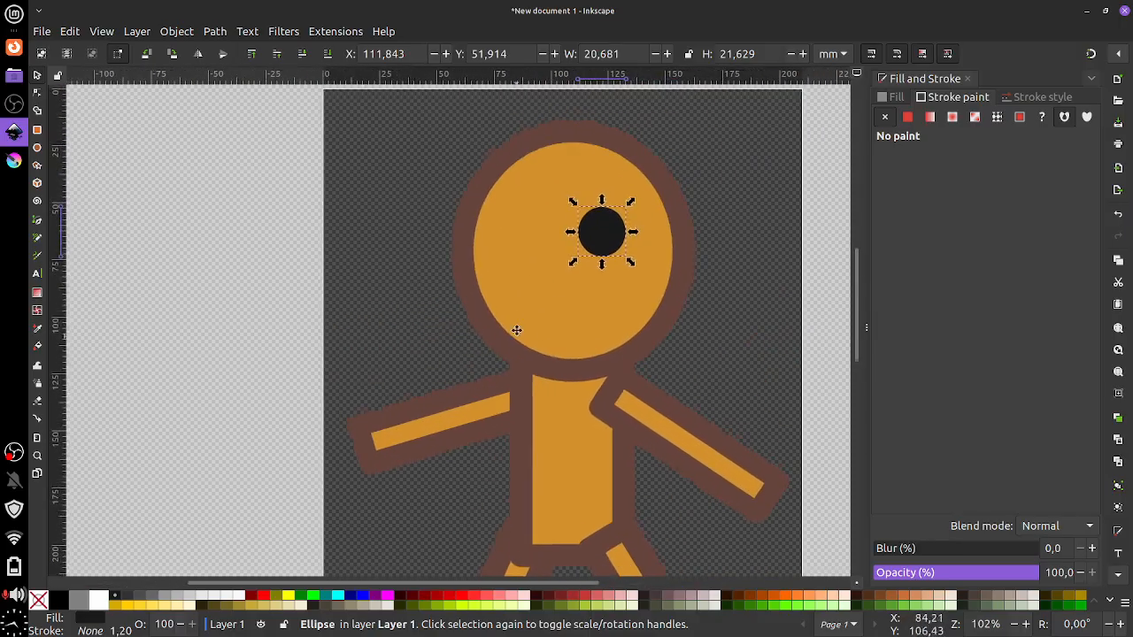
{"action": "left_click_drag", "start_coordinate": [607, 229], "coordinate": [503, 236]}
{"action": "key", "text": "ctrl+d"}
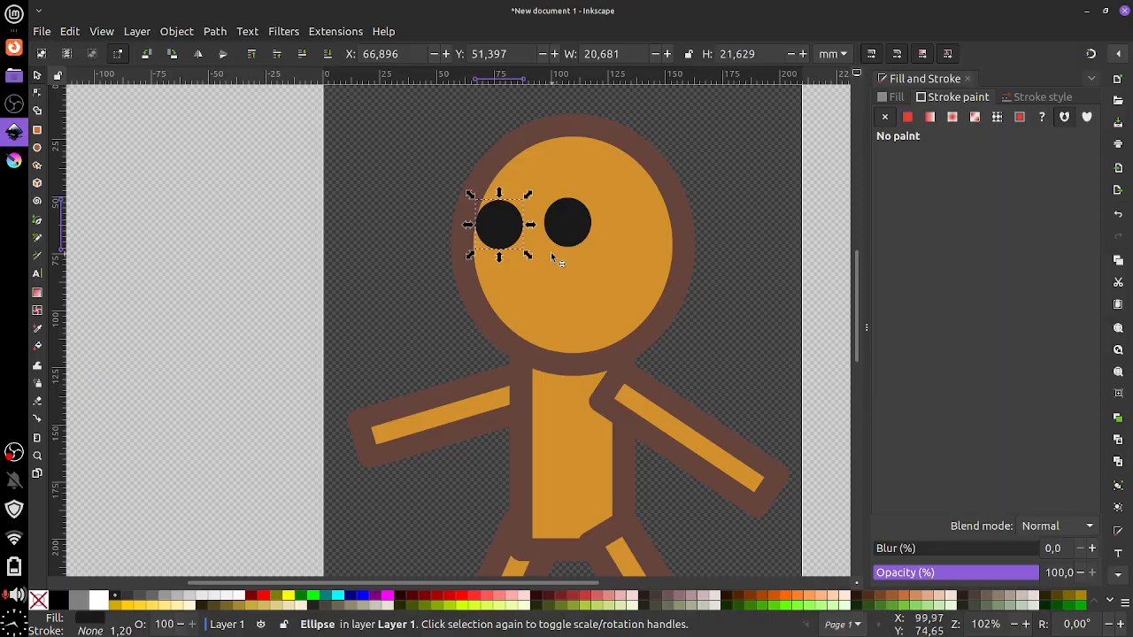
{"action": "key", "text": "Delete"}
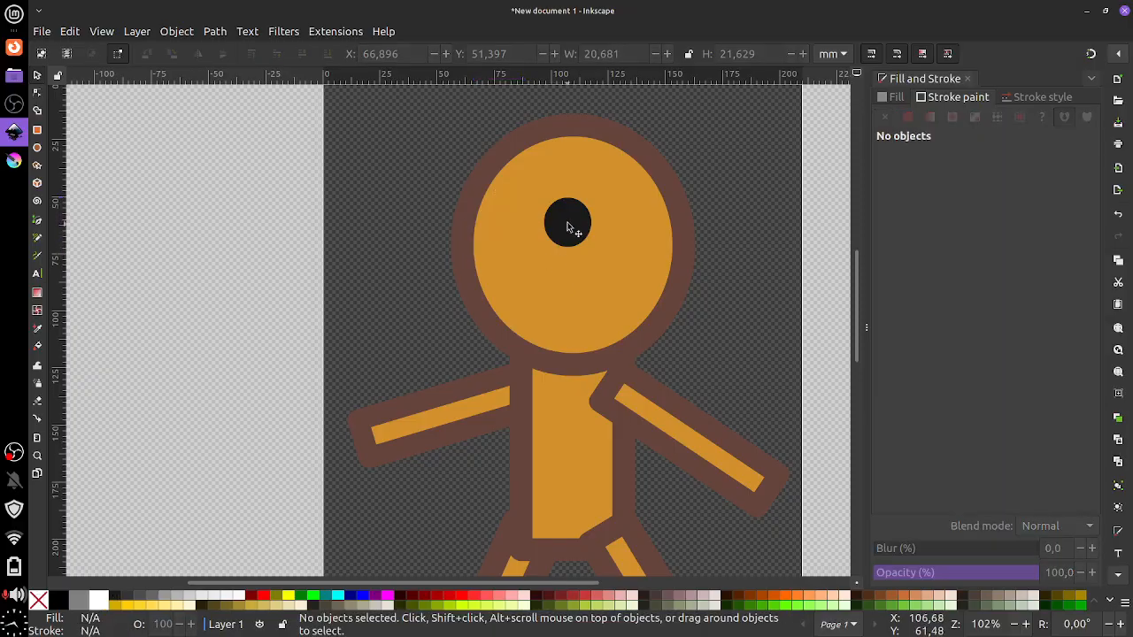
{"action": "left_click_drag", "start_coordinate": [569, 228], "coordinate": [572, 234]}
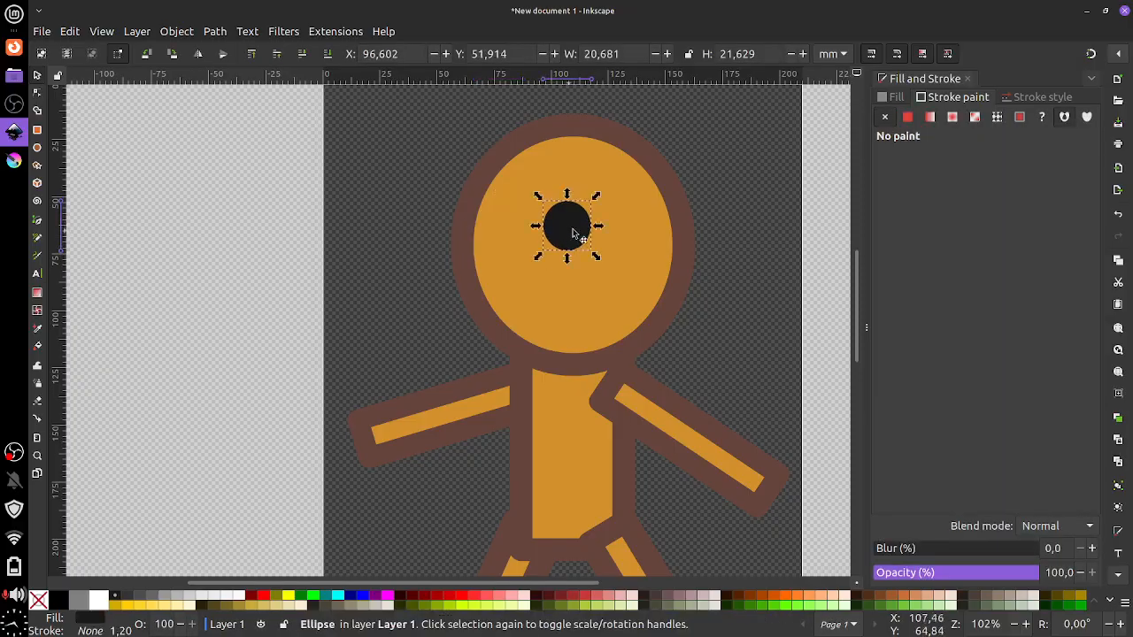
Duplicate the right eye with Edit > Duplicate and drag the copy left of it
{"action": "left_click", "coordinate": [70, 31]}
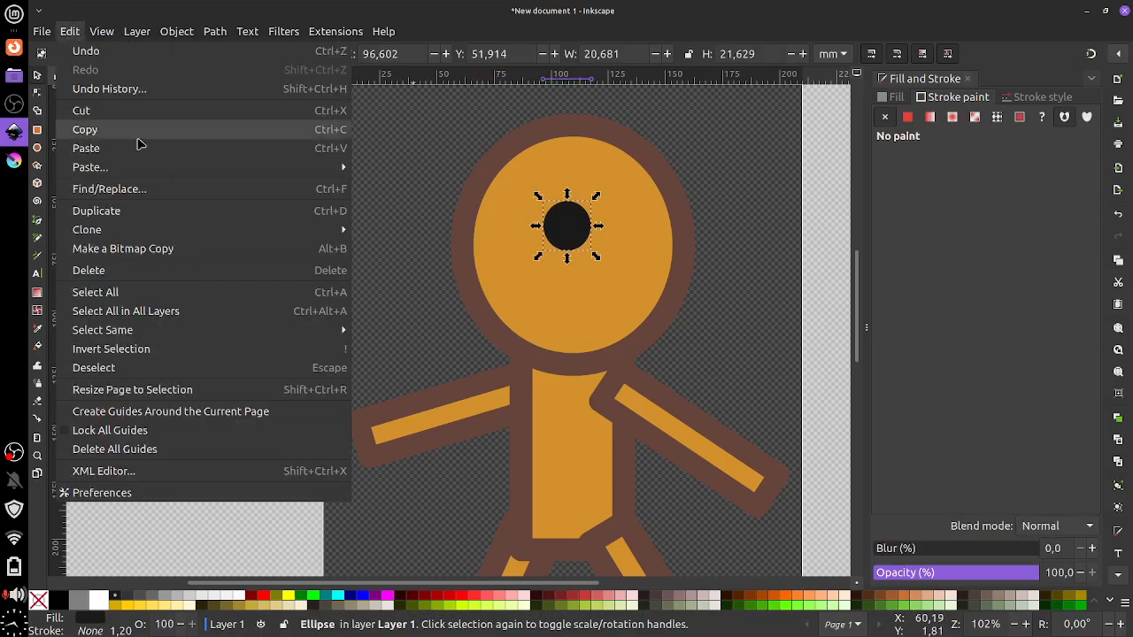
{"action": "left_click", "coordinate": [332, 215]}
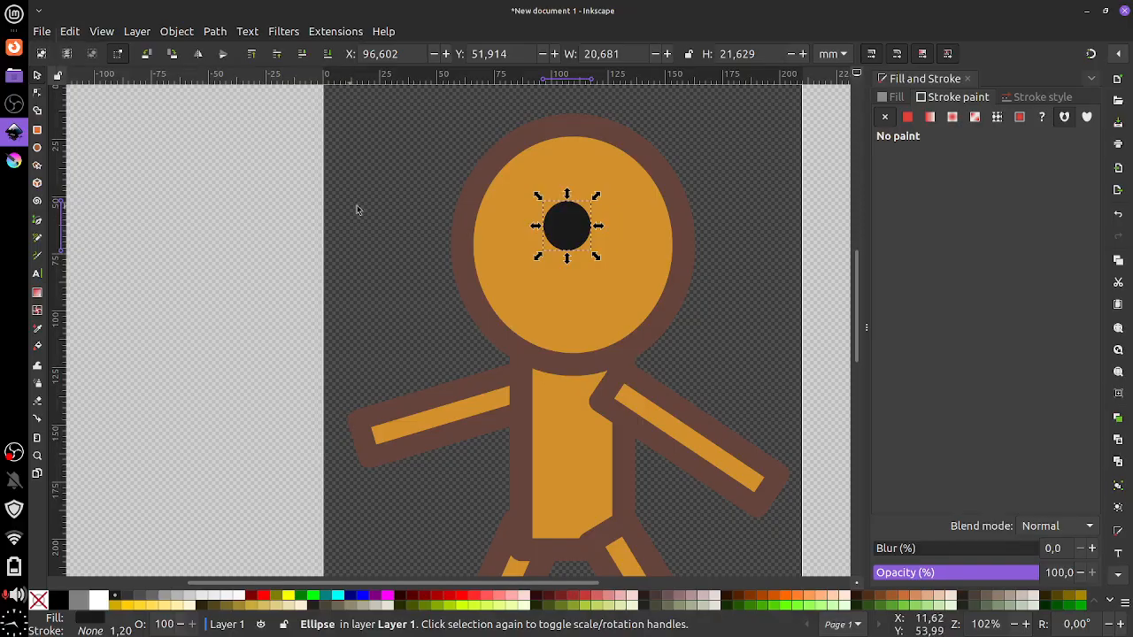
{"action": "left_click_drag", "start_coordinate": [567, 227], "coordinate": [484, 231]}
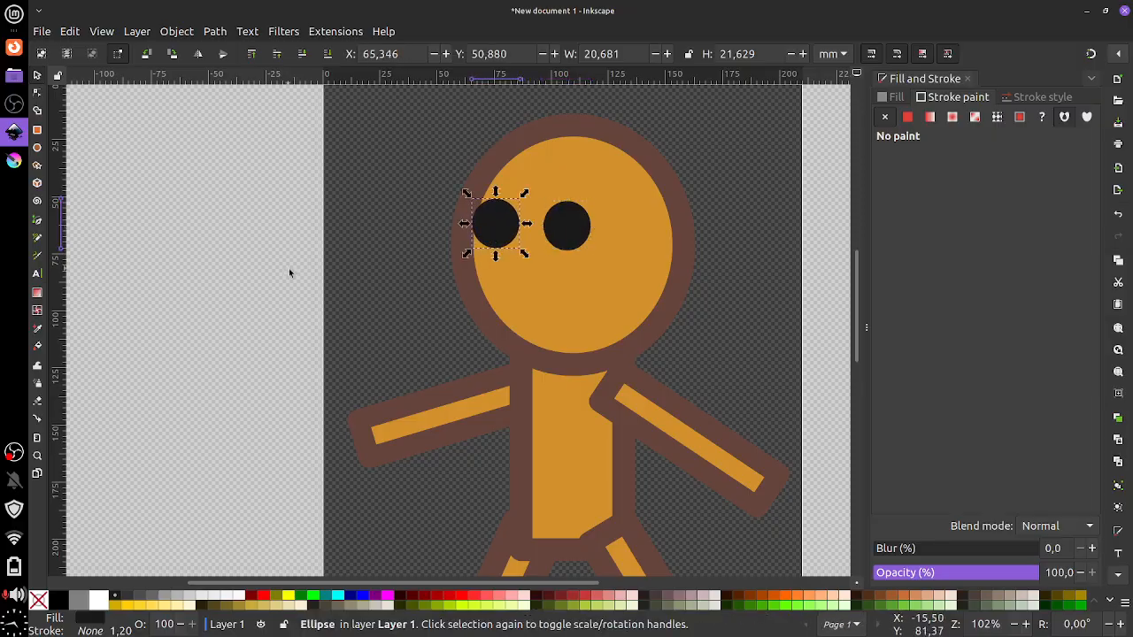
Draw a black half-moon mouth, about 19.6 × 11.6 mm, below the two eyes
{"action": "left_click", "coordinate": [38, 147]}
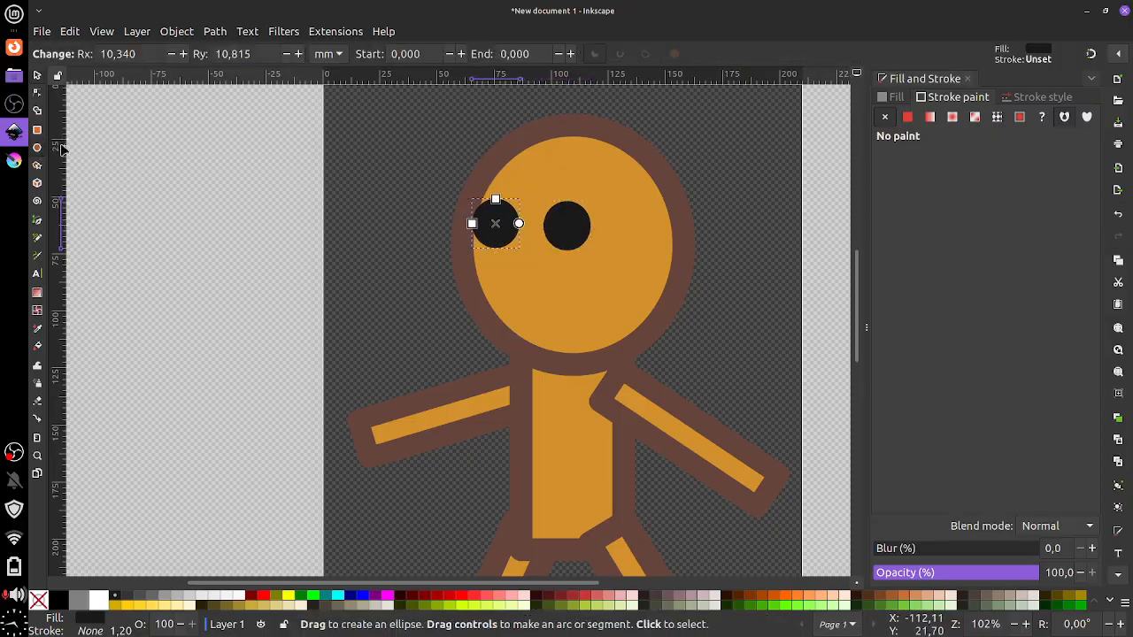
{"action": "left_click_drag", "start_coordinate": [503, 280], "coordinate": [540, 235]}
{"action": "left_click", "coordinate": [38, 75]}
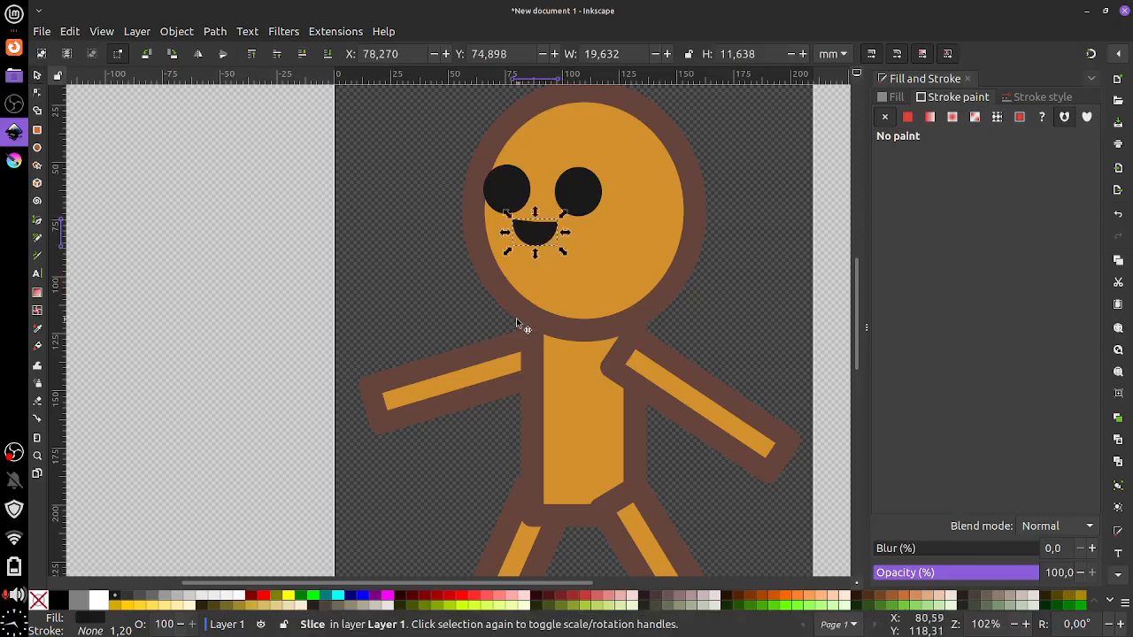
{"action": "left_click", "coordinate": [436, 285]}
{"action": "scroll", "coordinate": [449, 267], "scroll_direction": "down", "scroll_amount": 1}
{"action": "scroll", "coordinate": [449, 268], "scroll_direction": "up", "scroll_amount": 1}
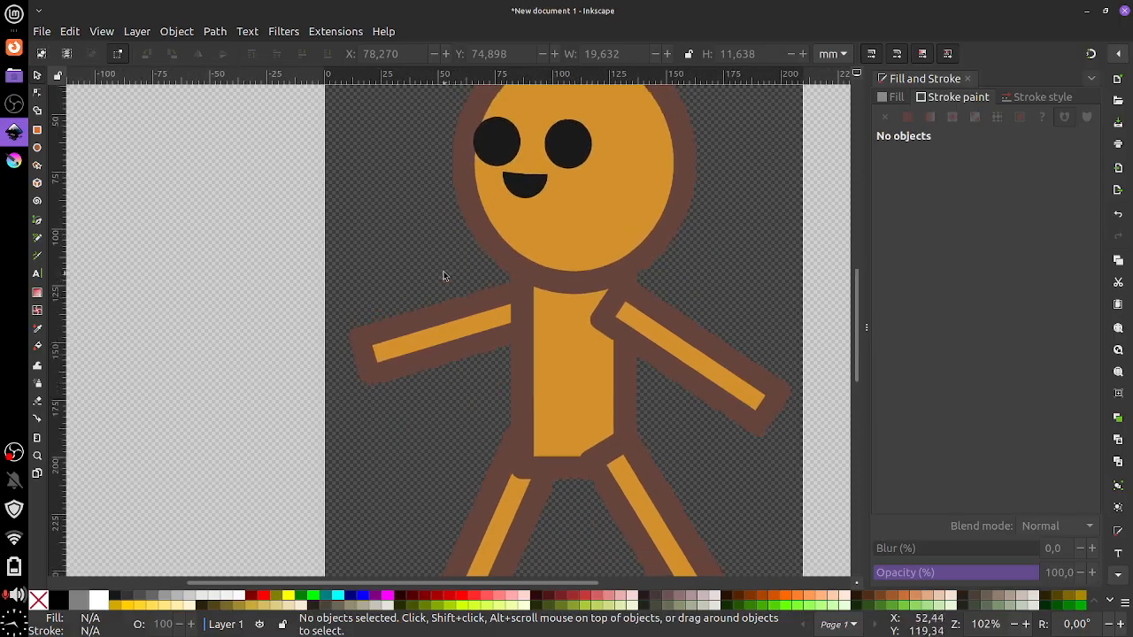
{"action": "scroll", "coordinate": [451, 268], "scroll_direction": "down", "scroll_amount": 2}
{"action": "scroll", "coordinate": [438, 266], "scroll_direction": "down", "scroll_amount": 2}
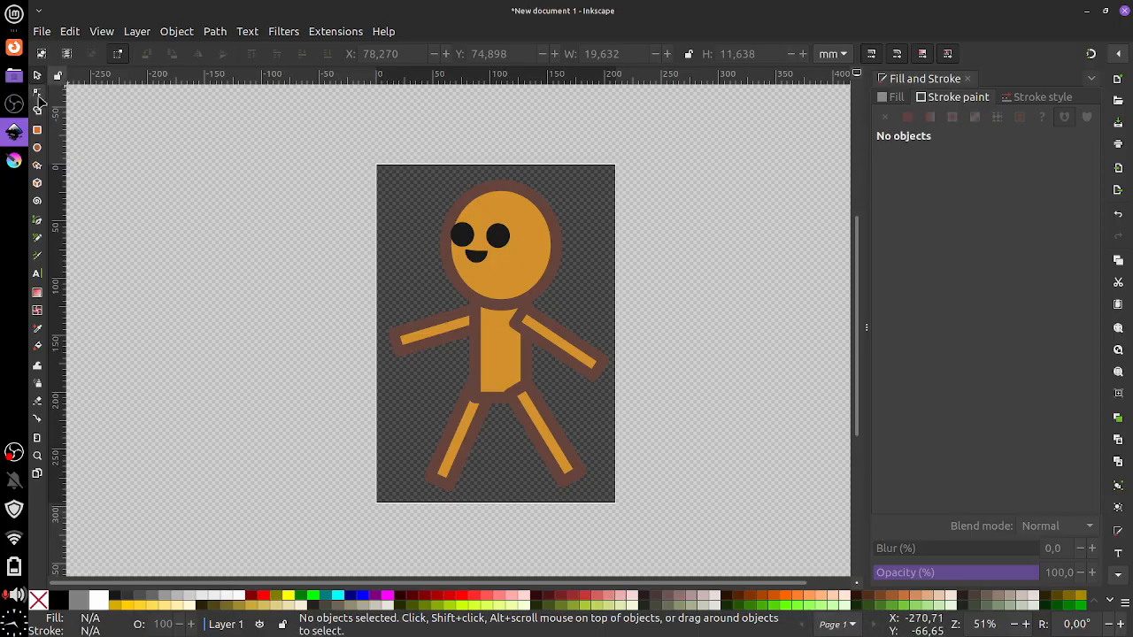
Draw a black rectangle about 69.7 × 38.7 mm over the figure's hips
{"action": "left_click", "coordinate": [38, 129]}
{"action": "left_click_drag", "start_coordinate": [464, 366], "coordinate": [549, 417]}
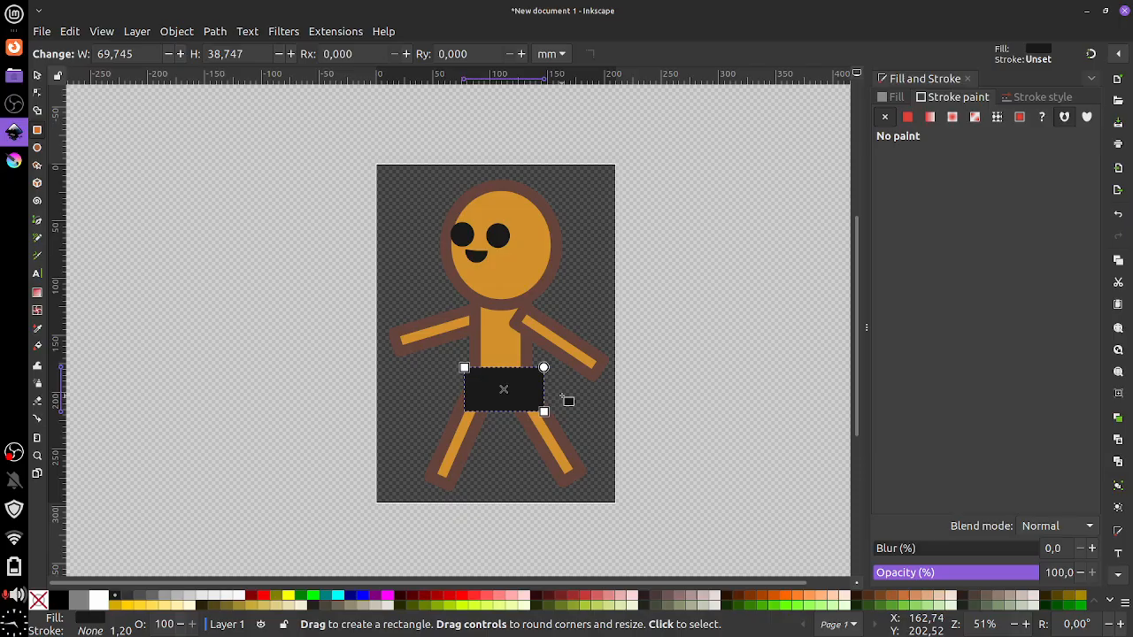
Drag the black 69.7 × 38.7 mm rectangle off the page to the figure's left
{"action": "left_click", "coordinate": [37, 77]}
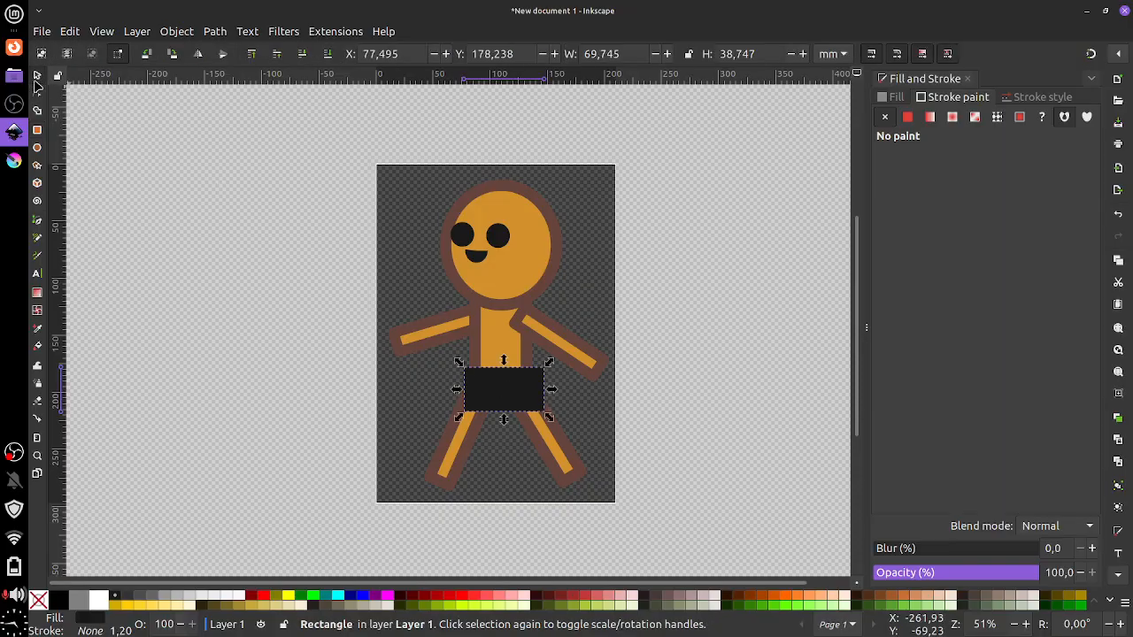
{"action": "left_click", "coordinate": [476, 346]}
{"action": "left_click", "coordinate": [546, 387]}
{"action": "mouse_move", "coordinate": [531, 392]}
{"action": "left_mouse_down"}
{"action": "mouse_move", "coordinate": [435, 435]}
{"action": "mouse_move", "coordinate": [305, 281]}
{"action": "left_mouse_up"}
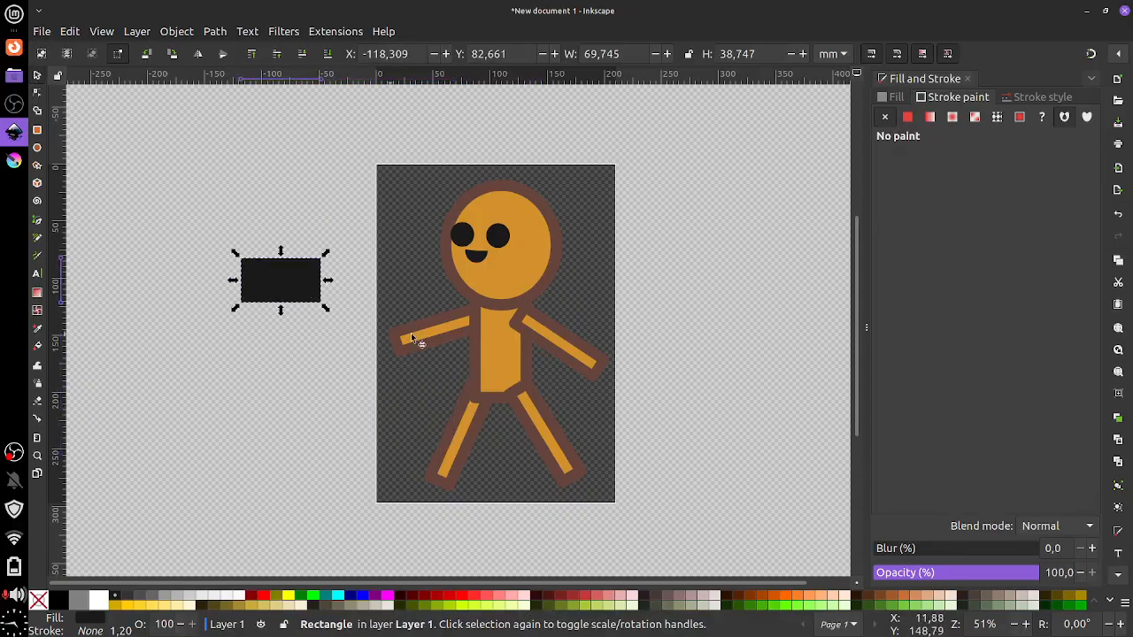
{"action": "left_click", "coordinate": [496, 372]}
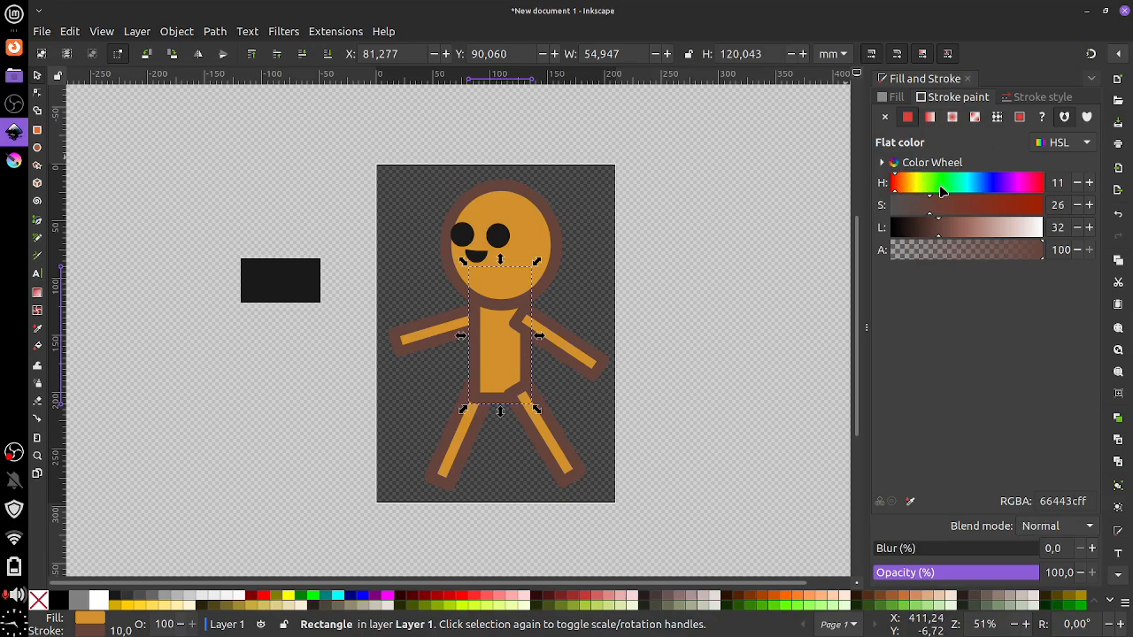
Fill the torso bright blue with a dark navy outline, then select the right leg
{"action": "left_click", "coordinate": [893, 97]}
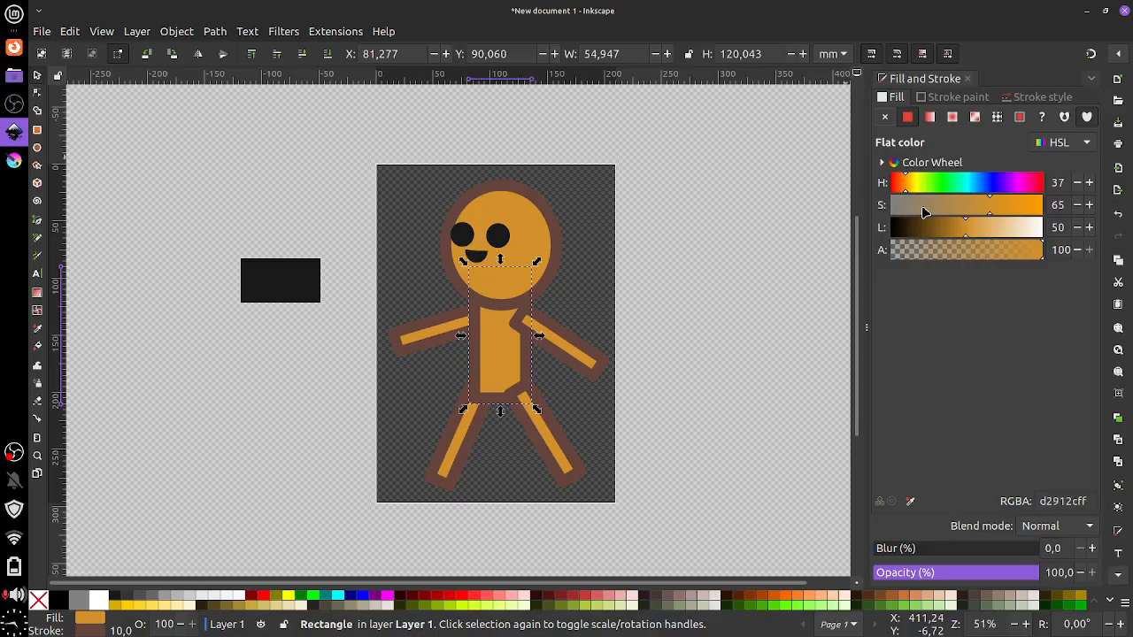
{"action": "mouse_move", "coordinate": [936, 188]}
{"action": "left_mouse_down"}
{"action": "mouse_move", "coordinate": [978, 183]}
{"action": "mouse_move", "coordinate": [1005, 219]}
{"action": "mouse_move", "coordinate": [962, 239]}
{"action": "left_mouse_up"}
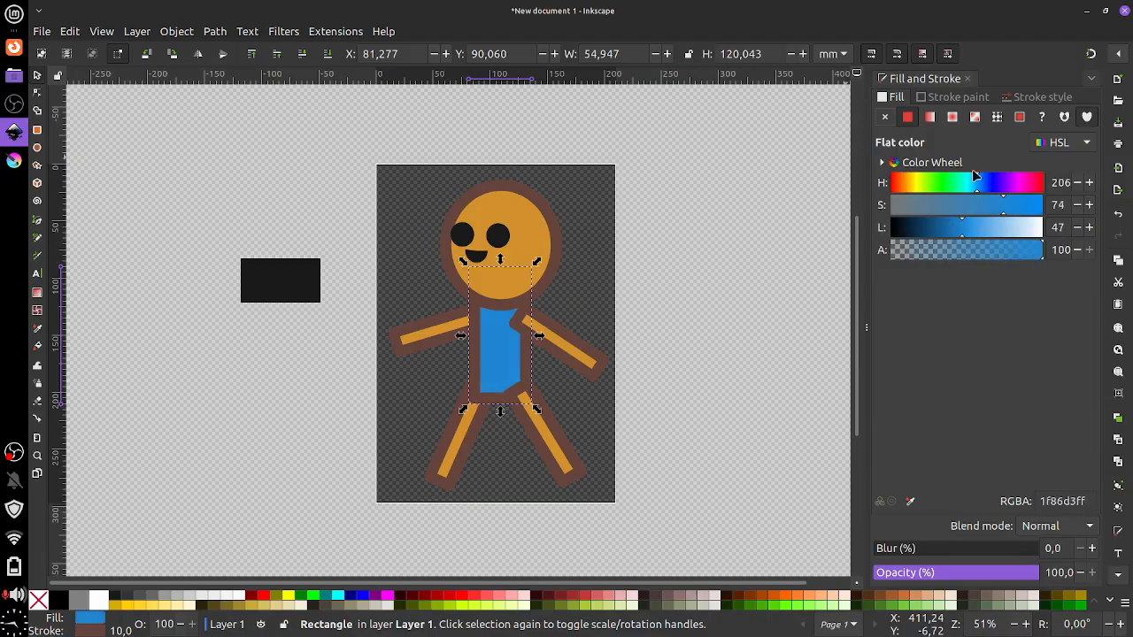
{"action": "left_click", "coordinate": [1031, 97]}
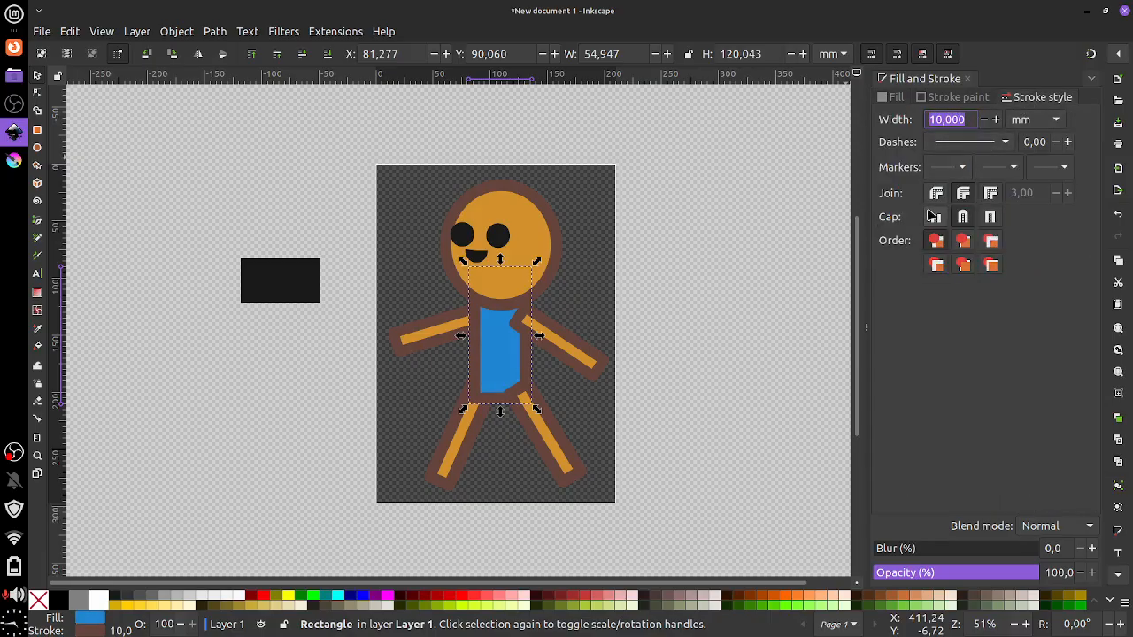
{"action": "left_click", "coordinate": [964, 98]}
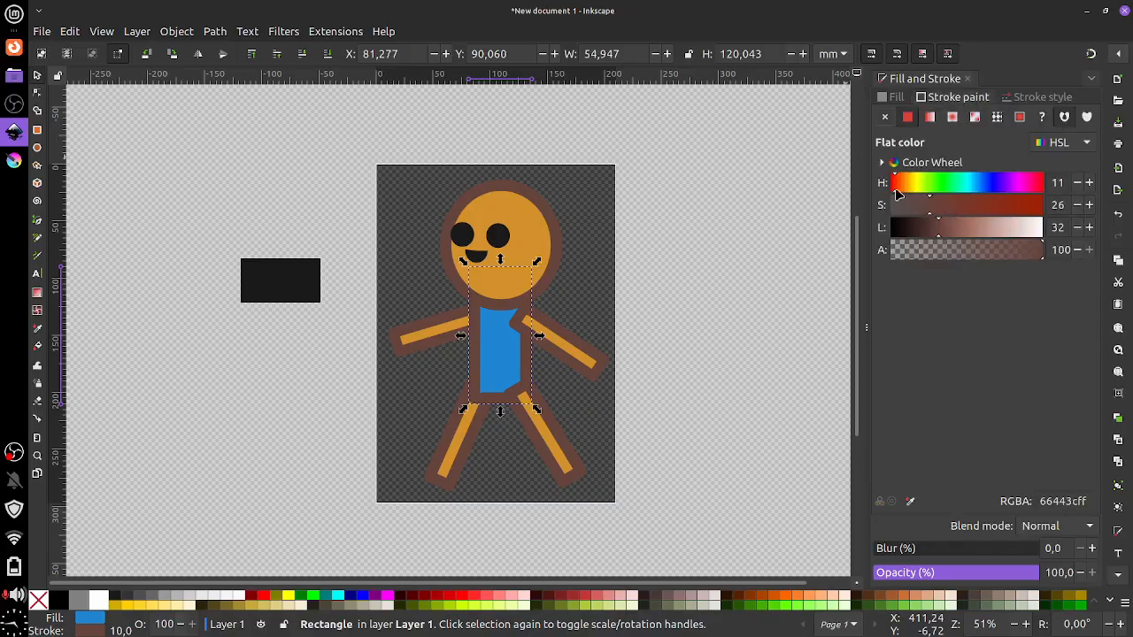
{"action": "mouse_move", "coordinate": [897, 186]}
{"action": "left_mouse_down"}
{"action": "mouse_move", "coordinate": [963, 190]}
{"action": "mouse_move", "coordinate": [938, 218]}
{"action": "mouse_move", "coordinate": [983, 218]}
{"action": "mouse_move", "coordinate": [913, 235]}
{"action": "left_mouse_up"}
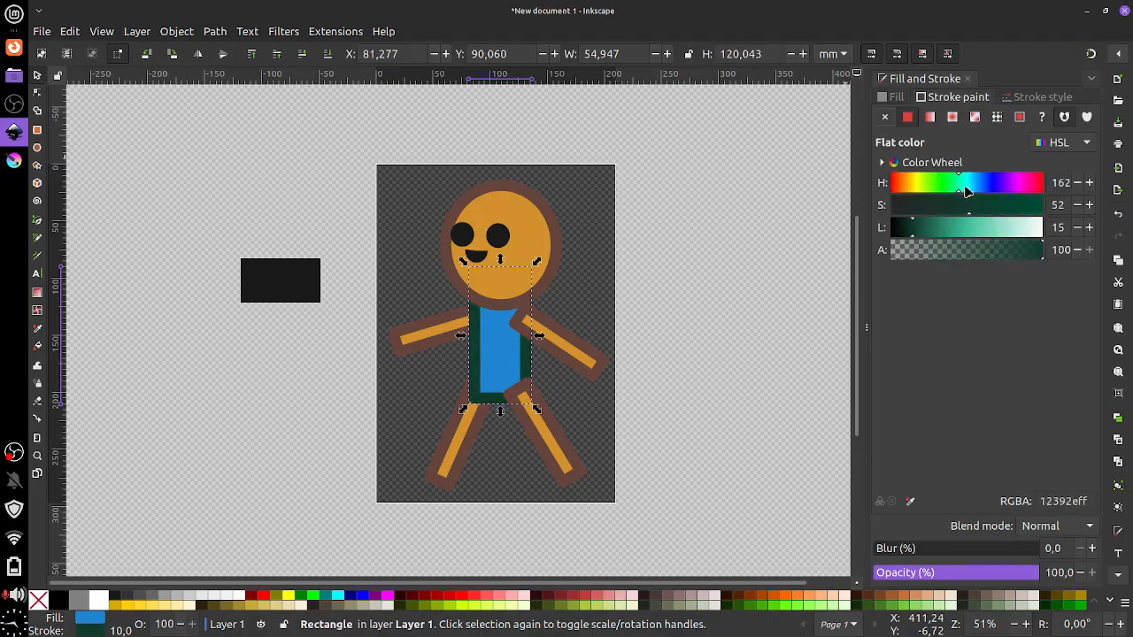
{"action": "mouse_move", "coordinate": [970, 191]}
{"action": "left_mouse_down"}
{"action": "mouse_move", "coordinate": [993, 193]}
{"action": "mouse_move", "coordinate": [965, 219]}
{"action": "left_mouse_up"}
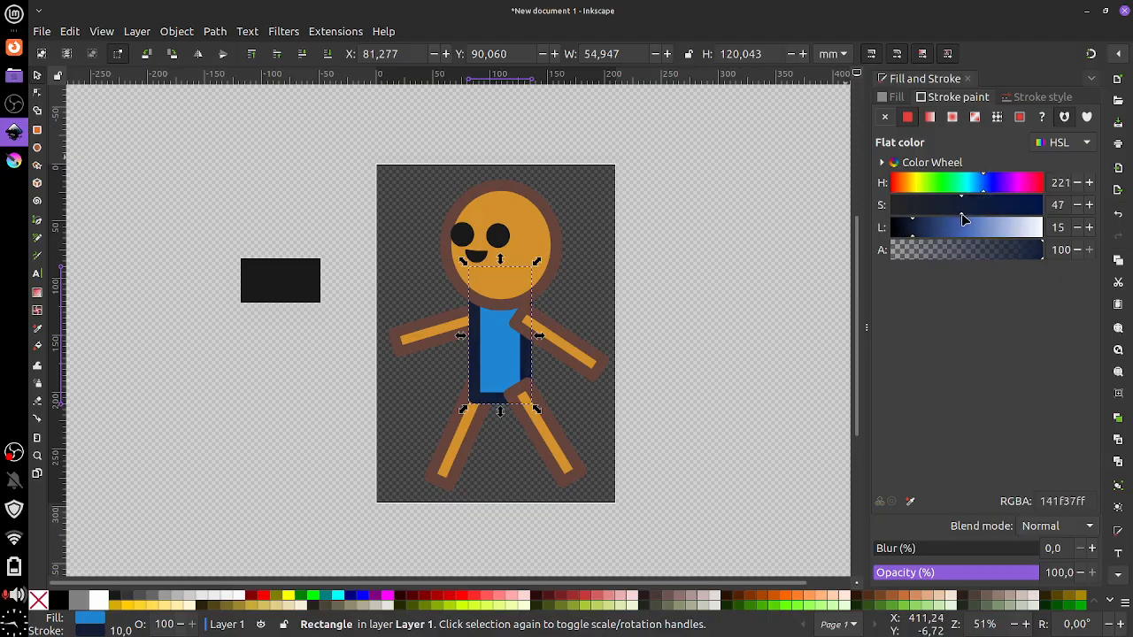
{"action": "left_click", "coordinate": [537, 440]}
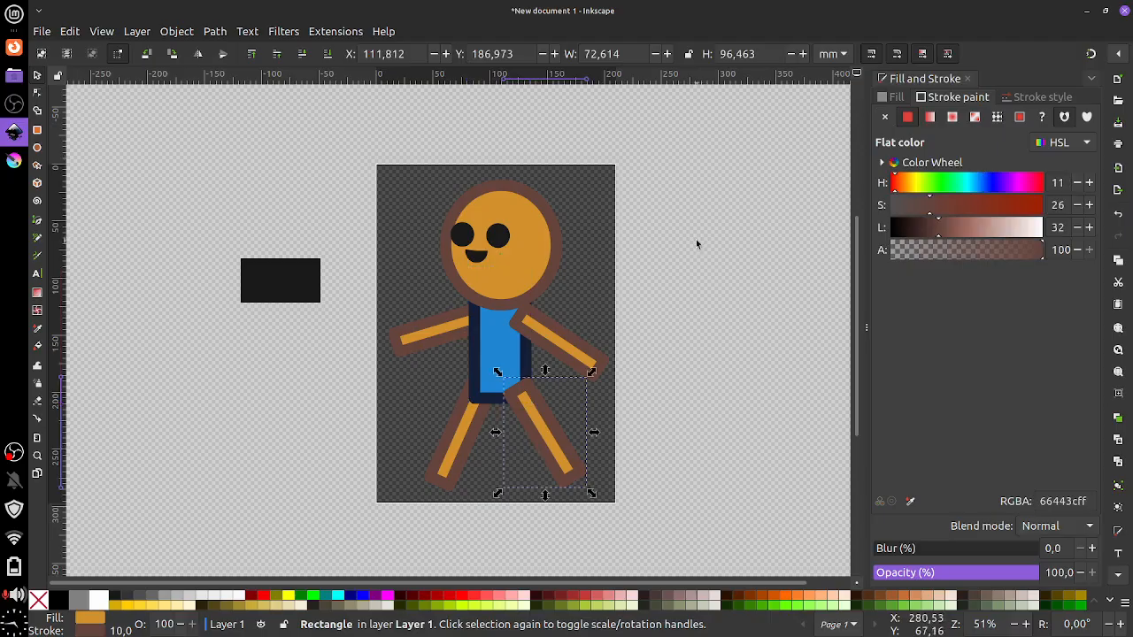
{"action": "left_click", "coordinate": [894, 98]}
Make the right leg's fill magenta and its outline dark purple (663c64ff)
{"action": "left_click_drag", "start_coordinate": [969, 239], "coordinate": [915, 237]}
{"action": "left_click_drag", "start_coordinate": [909, 192], "coordinate": [1020, 194]}
{"action": "left_click_drag", "start_coordinate": [925, 235], "coordinate": [960, 241]}
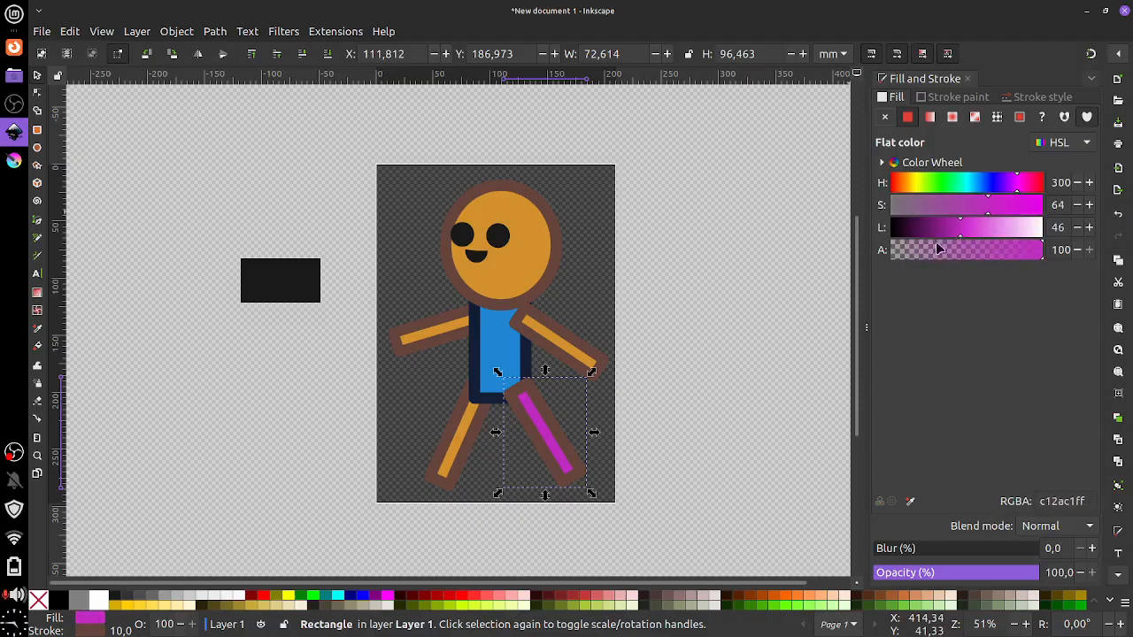
{"action": "left_click", "coordinate": [939, 99]}
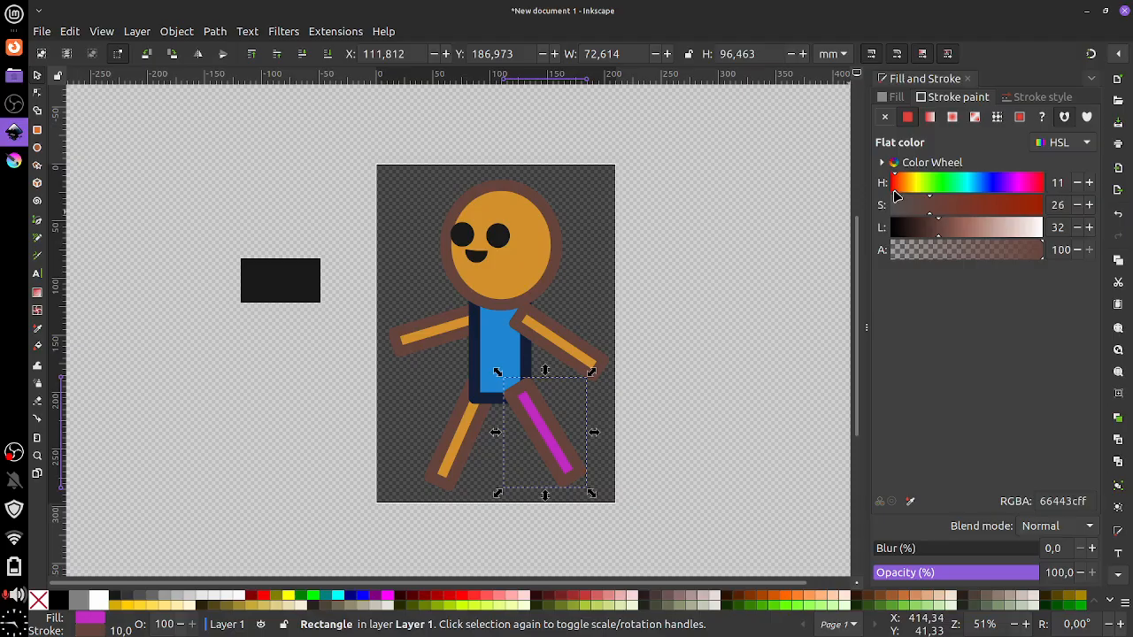
{"action": "mouse_move", "coordinate": [895, 196]}
{"action": "left_mouse_down"}
{"action": "mouse_move", "coordinate": [915, 187]}
{"action": "mouse_move", "coordinate": [1011, 204]}
{"action": "mouse_move", "coordinate": [1017, 194]}
{"action": "left_mouse_up"}
Shift the magenta leg slightly left and select the orange left leg
{"action": "left_click", "coordinate": [629, 424]}
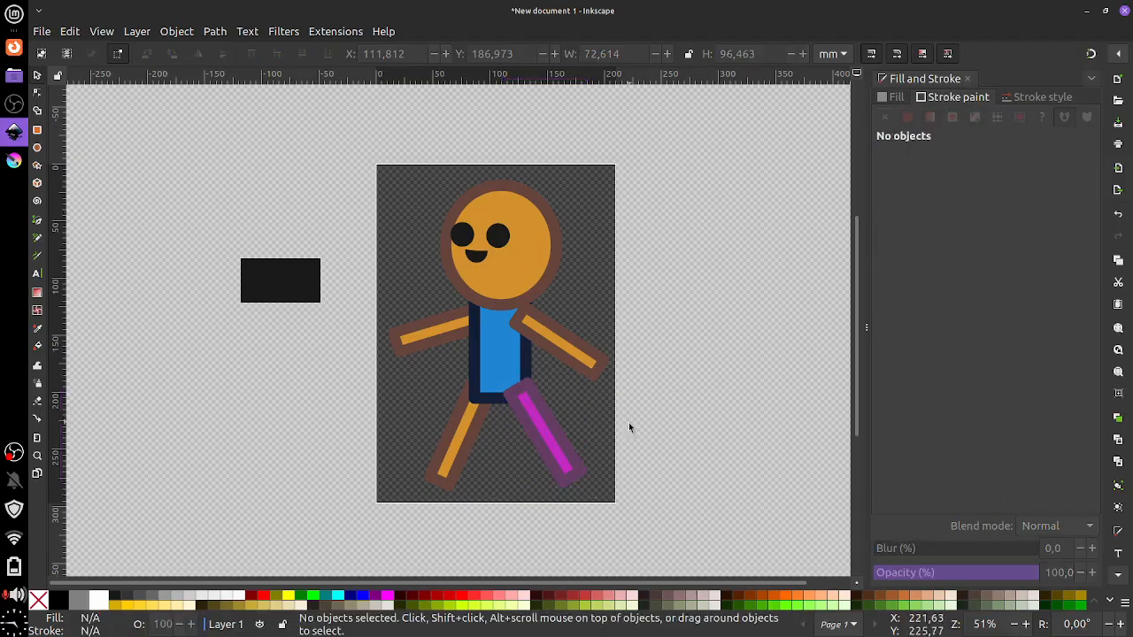
{"action": "left_click", "coordinate": [516, 428]}
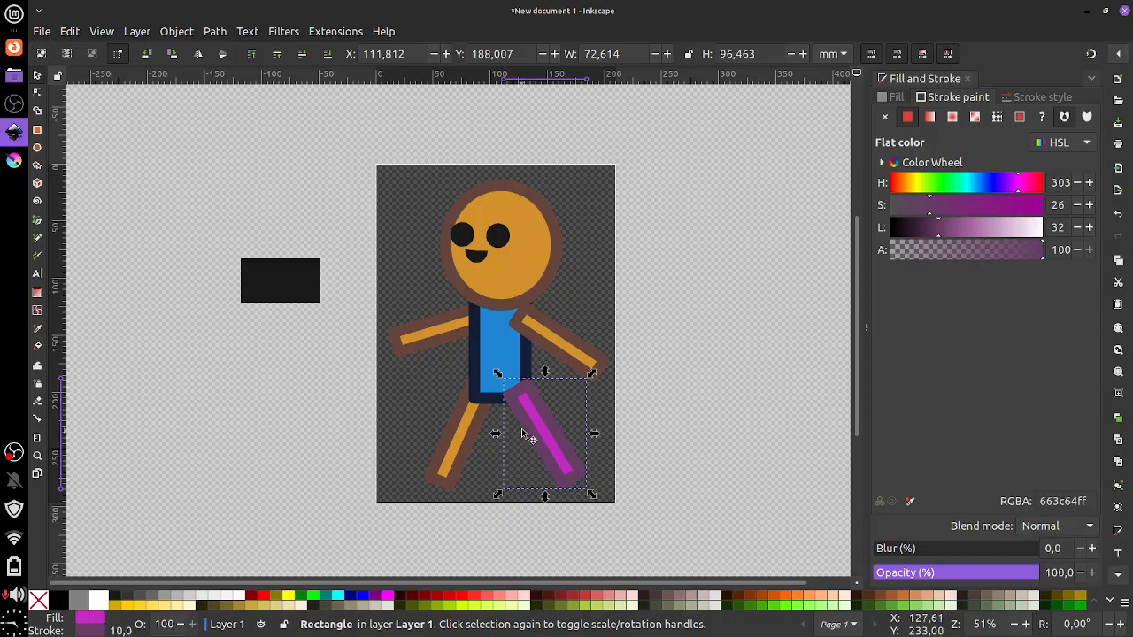
{"action": "left_click_drag", "start_coordinate": [522, 425], "coordinate": [514, 420]}
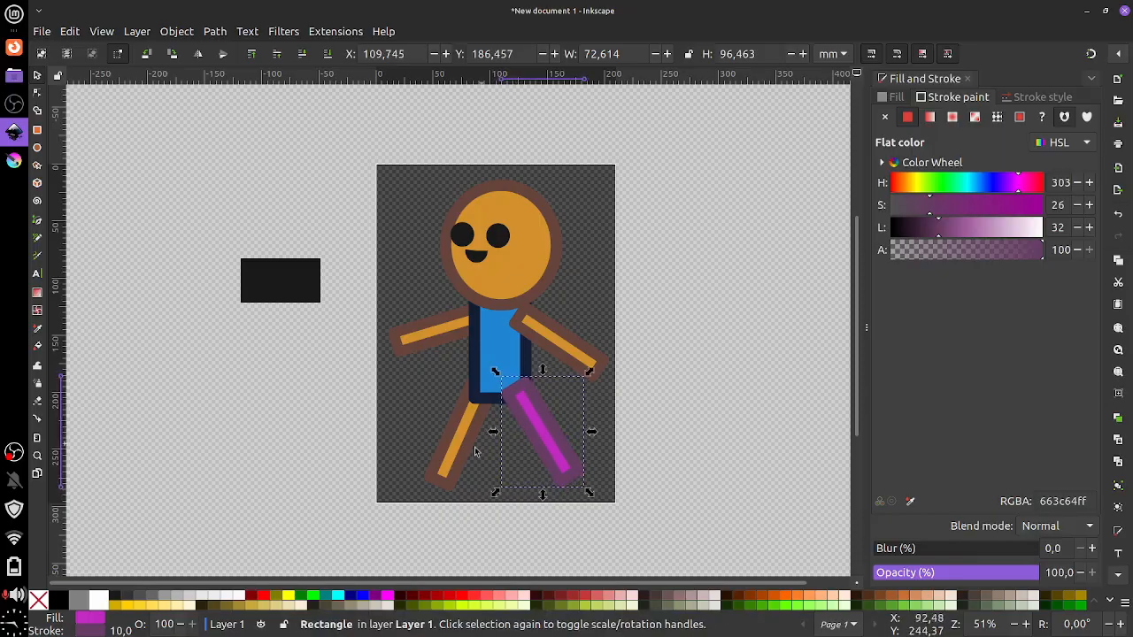
{"action": "left_click", "coordinate": [455, 447]}
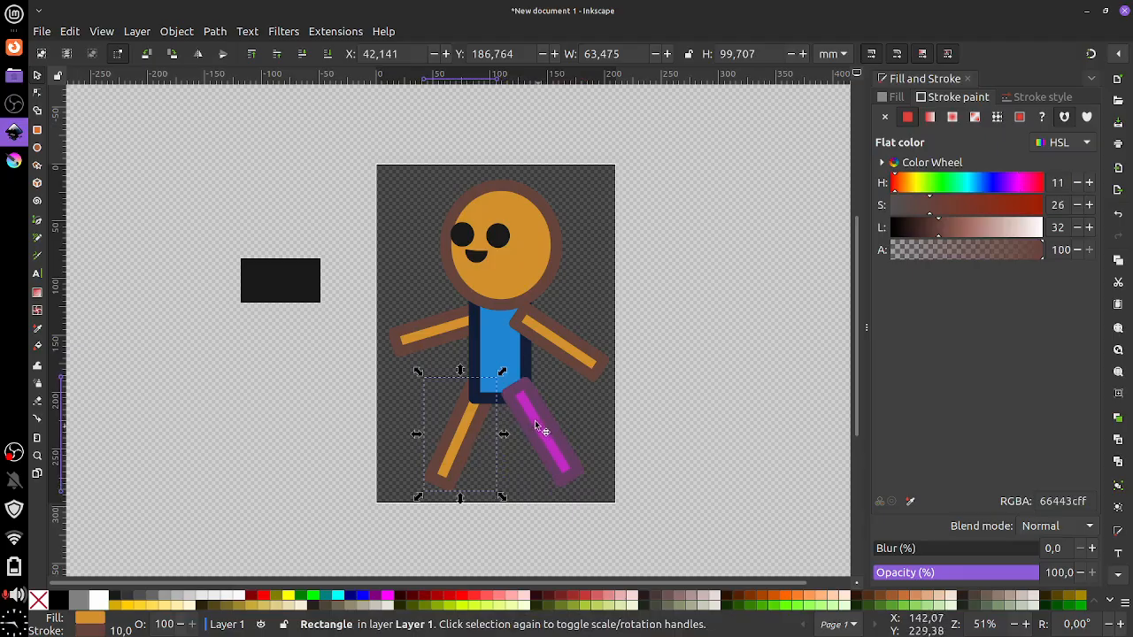
With the Dropper, copy the magenta fill and purple outline onto the left leg
{"action": "left_click", "coordinate": [40, 330]}
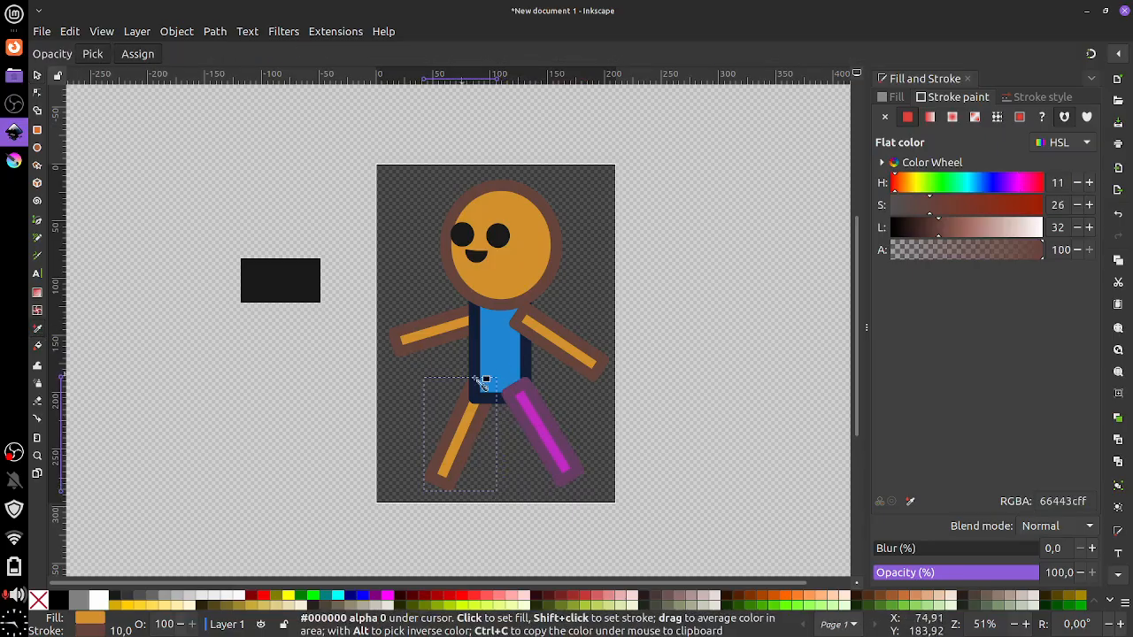
{"action": "left_click", "coordinate": [529, 422]}
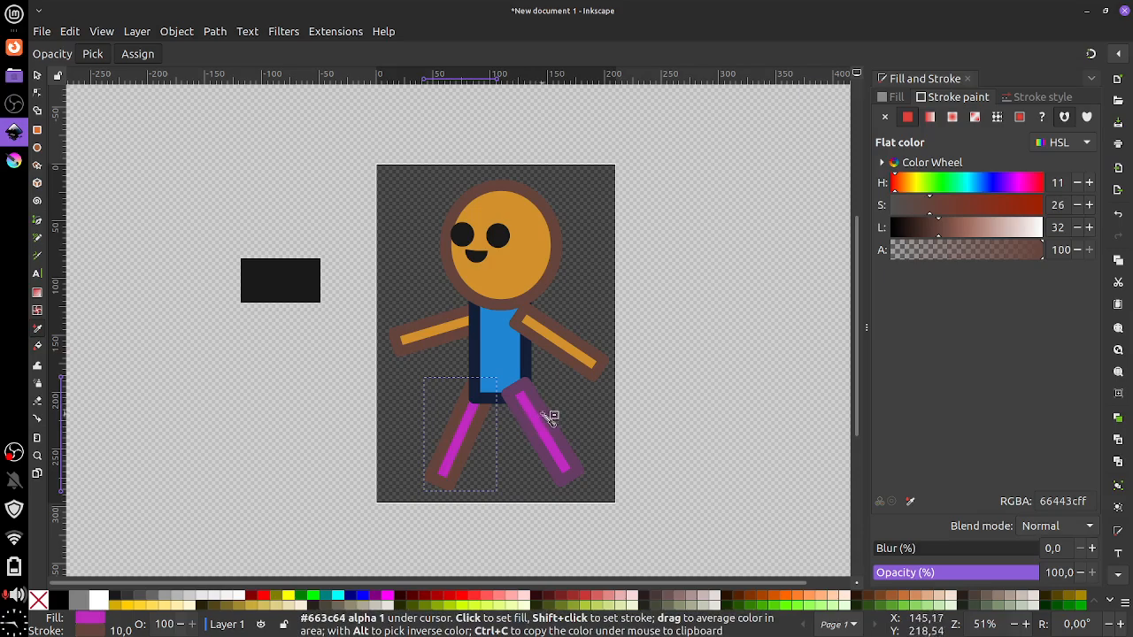
{"action": "left_click", "coordinate": [553, 414], "text": "shift"}
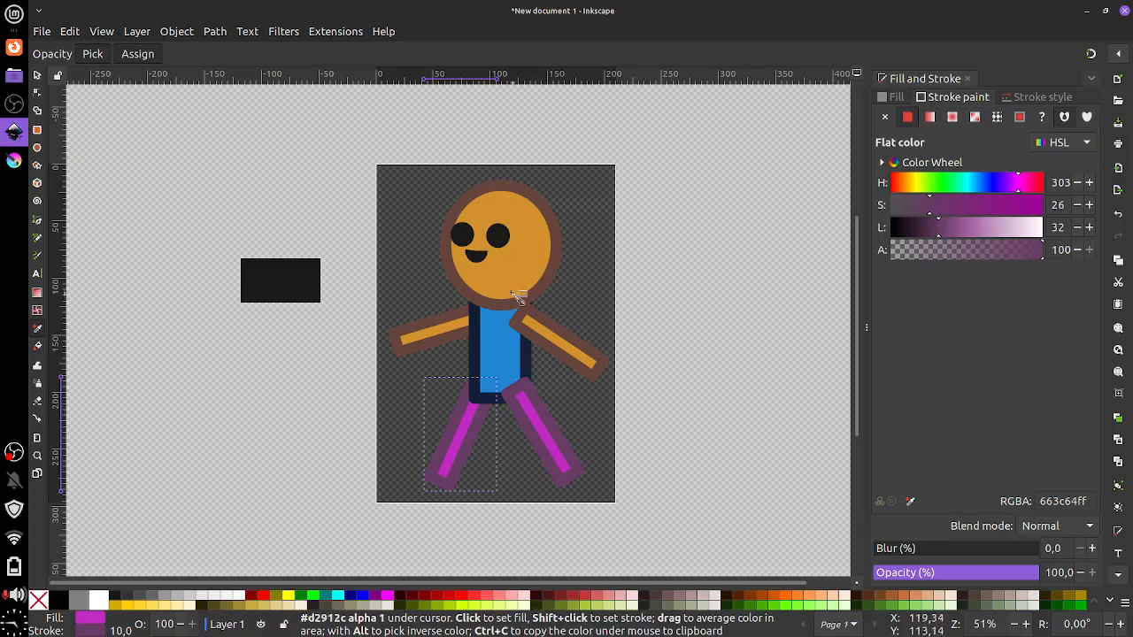
{"action": "left_click", "coordinate": [37, 166]}
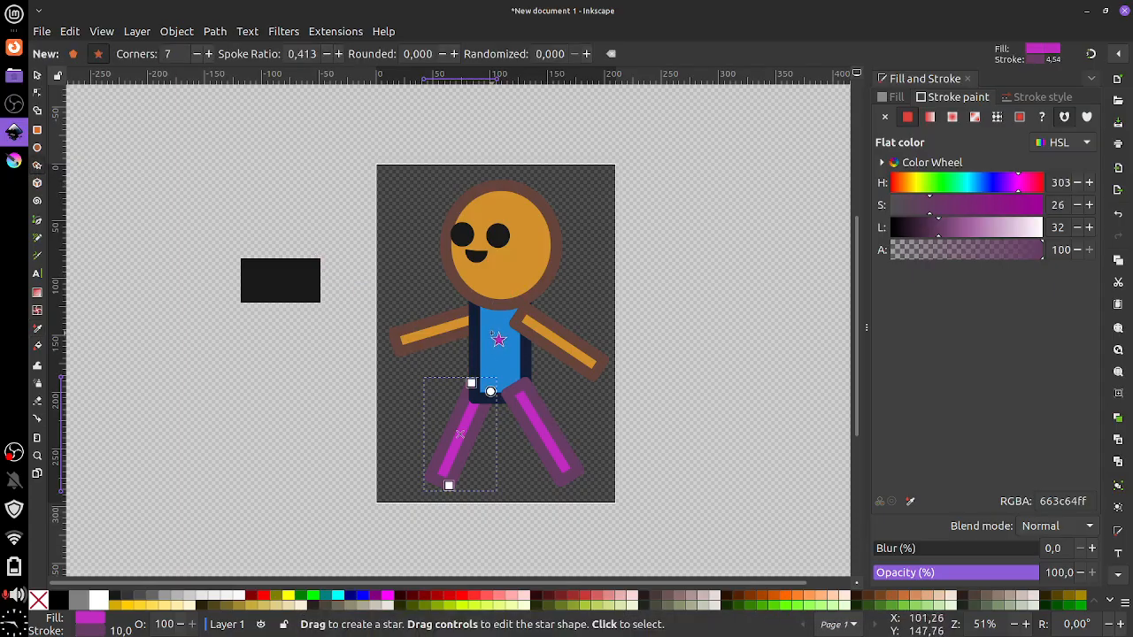
Draw a five-pointed star and centre it on the blue shirt
{"action": "left_click_drag", "start_coordinate": [488, 330], "coordinate": [503, 348]}
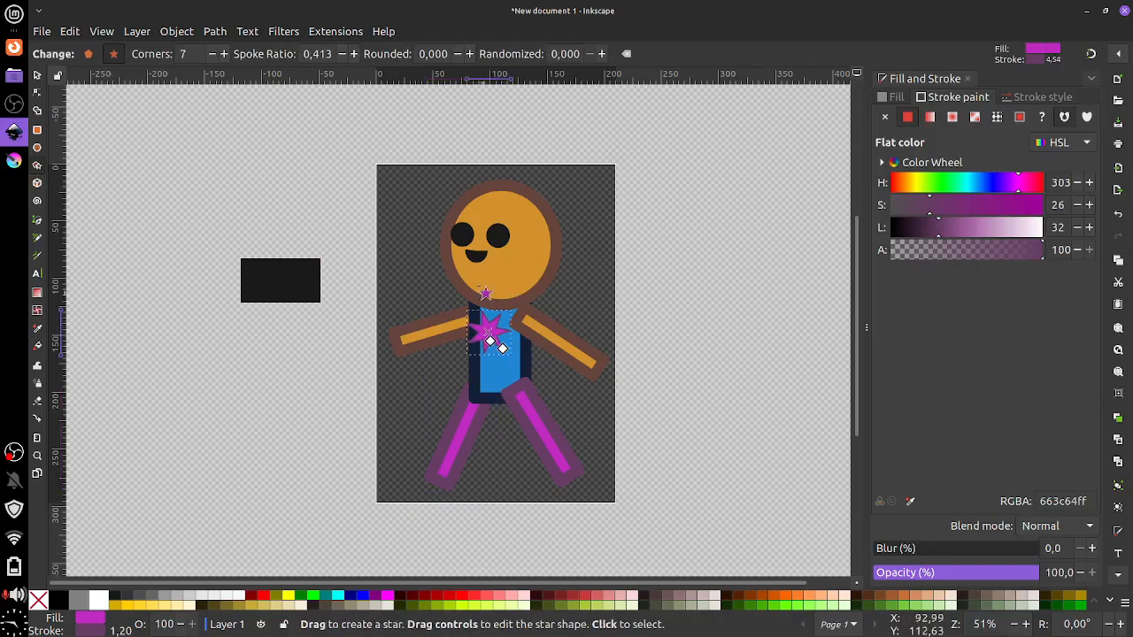
{"action": "left_click", "coordinate": [211, 54]}
{"action": "left_click", "coordinate": [212, 54]}
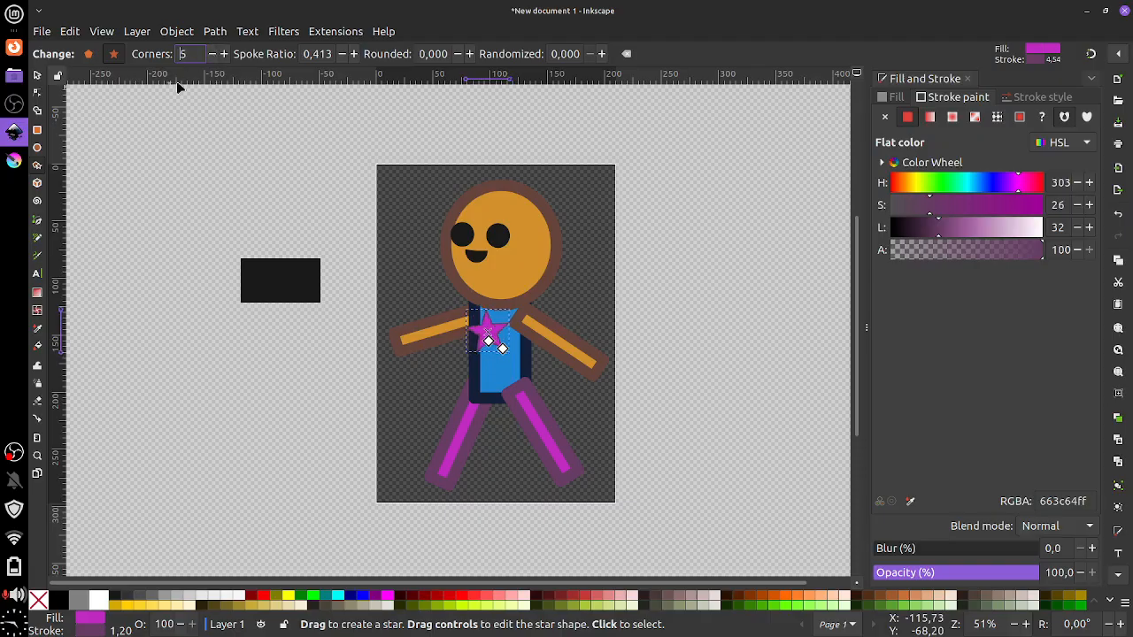
{"action": "left_click", "coordinate": [37, 75]}
{"action": "mouse_move", "coordinate": [489, 333]}
{"action": "left_mouse_down"}
{"action": "mouse_move", "coordinate": [505, 337]}
{"action": "mouse_move", "coordinate": [495, 342]}
{"action": "mouse_move", "coordinate": [518, 372]}
{"action": "mouse_move", "coordinate": [498, 343]}
{"action": "mouse_move", "coordinate": [536, 358]}
{"action": "mouse_move", "coordinate": [492, 335]}
{"action": "left_mouse_up"}
{"action": "left_click", "coordinate": [493, 334]}
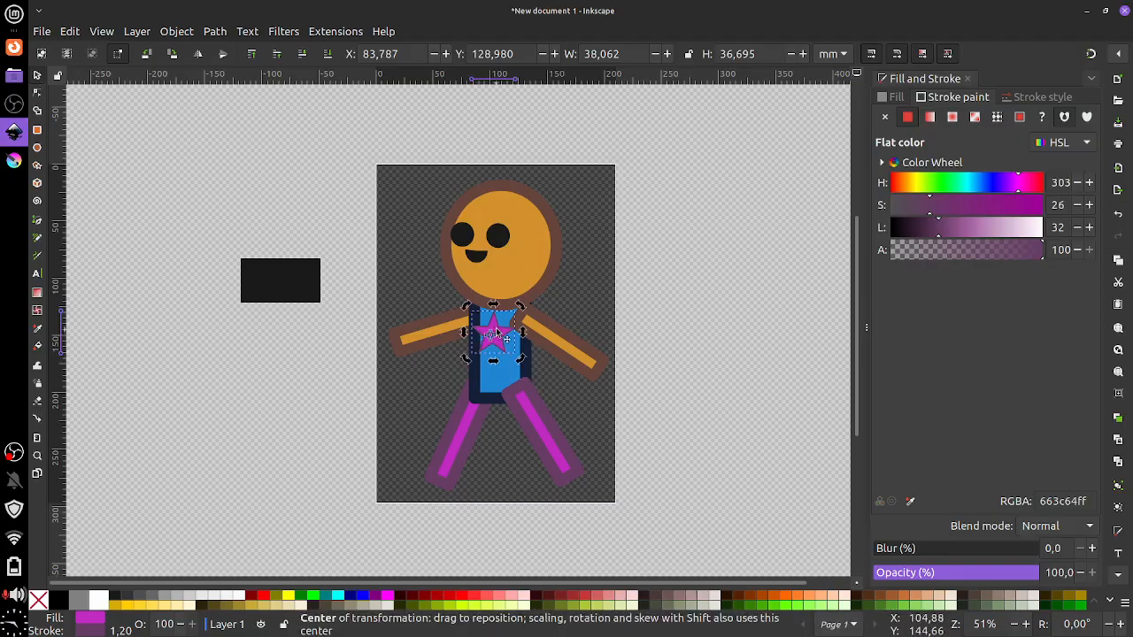
{"action": "left_click_drag", "start_coordinate": [495, 332], "coordinate": [502, 333]}
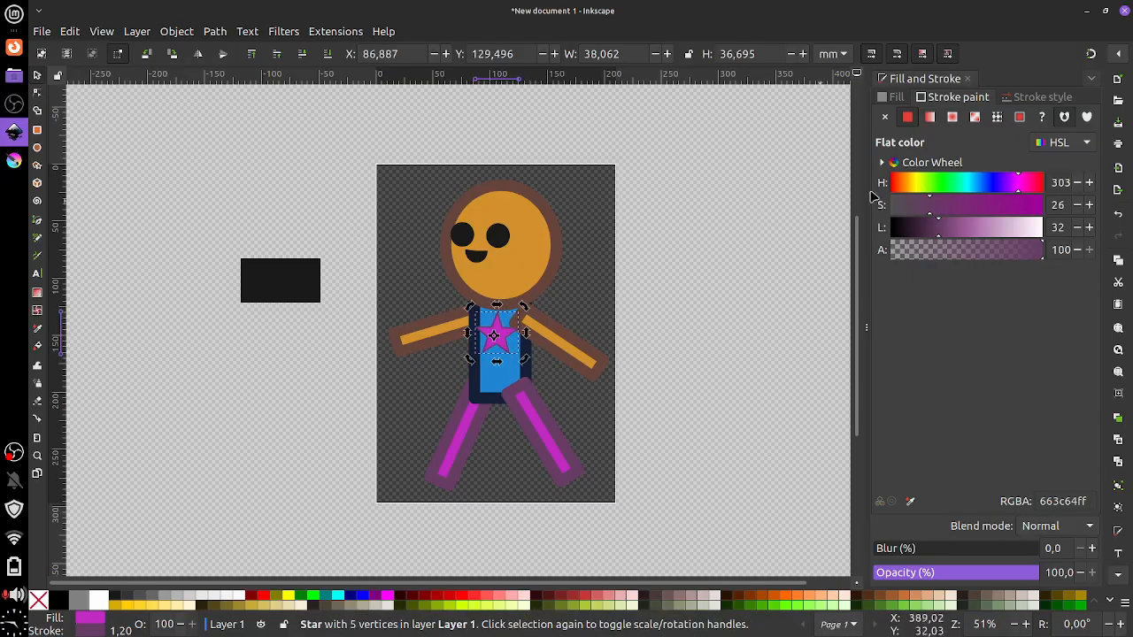
Fill the star pure yellow and remove its outline
{"action": "left_click", "coordinate": [894, 96]}
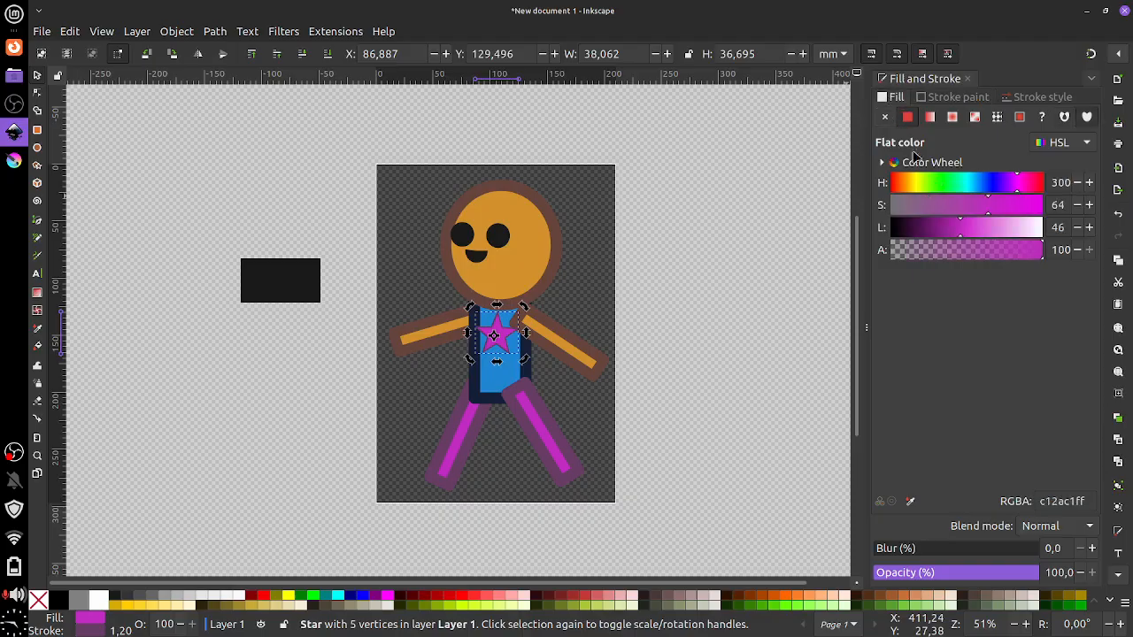
{"action": "left_click_drag", "start_coordinate": [911, 183], "coordinate": [919, 186]}
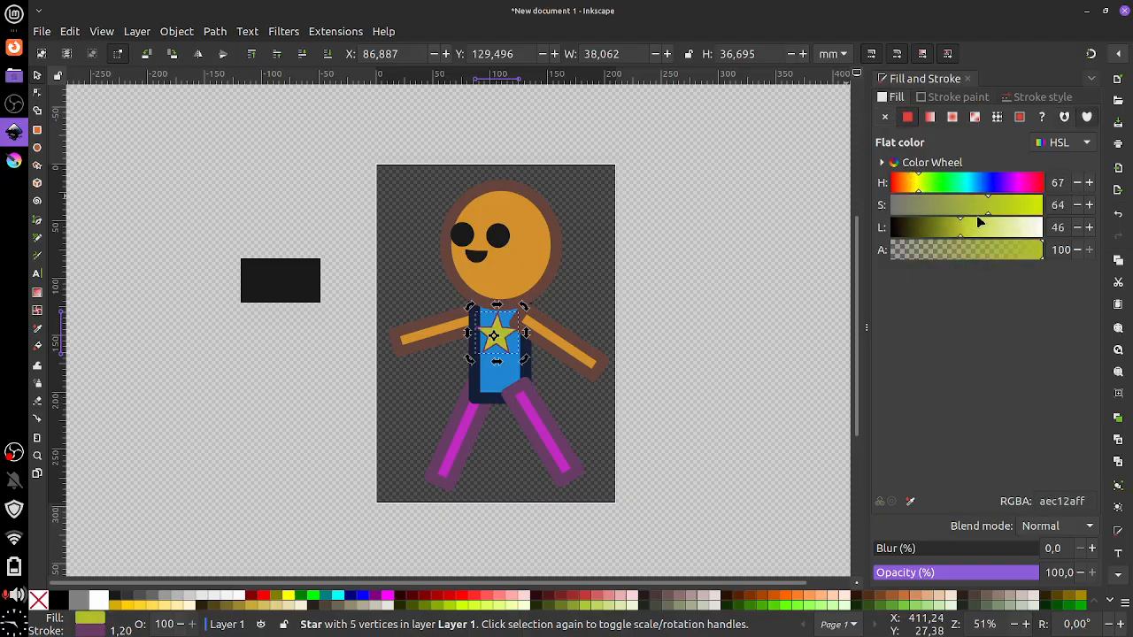
{"action": "left_click_drag", "start_coordinate": [991, 209], "coordinate": [1049, 209]}
{"action": "mouse_move", "coordinate": [969, 239]}
{"action": "left_mouse_down"}
{"action": "mouse_move", "coordinate": [988, 239]}
{"action": "mouse_move", "coordinate": [975, 237]}
{"action": "left_mouse_up"}
{"action": "left_click_drag", "start_coordinate": [924, 193], "coordinate": [916, 195]}
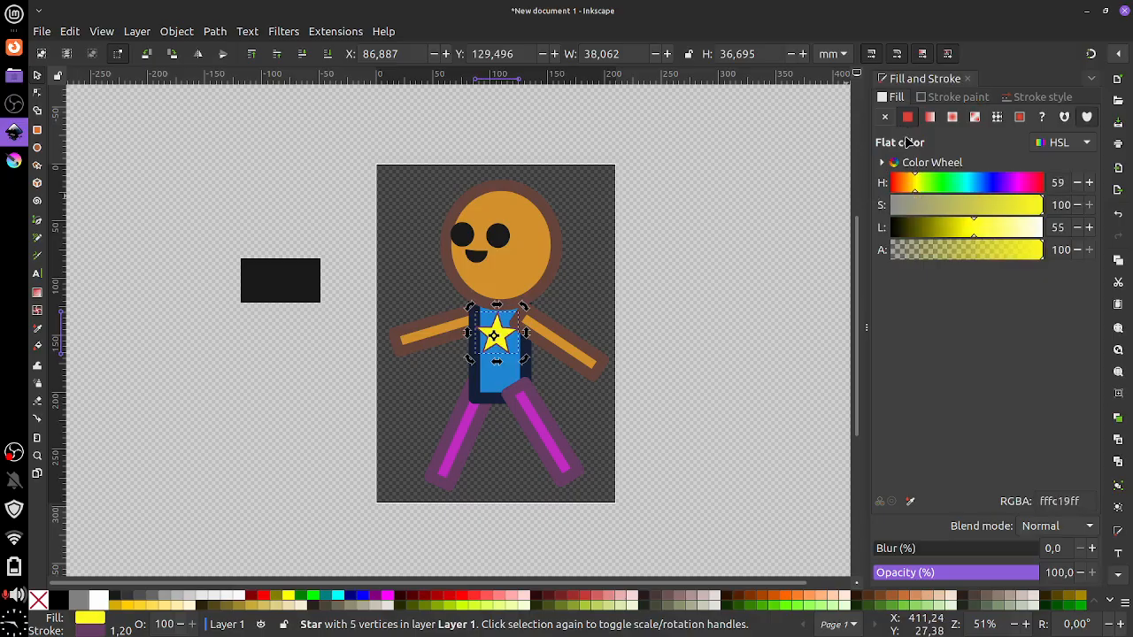
{"action": "left_click", "coordinate": [946, 101]}
{"action": "left_click", "coordinate": [885, 119]}
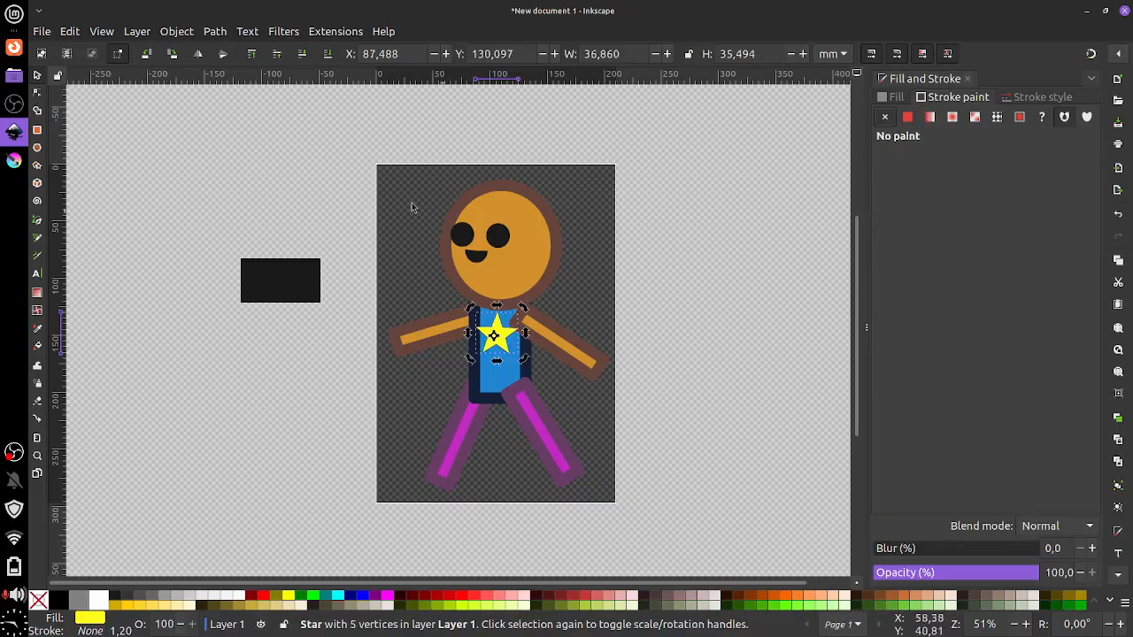
Raise the yellow star to the top, in front of the shirt
{"action": "left_click", "coordinate": [326, 56]}
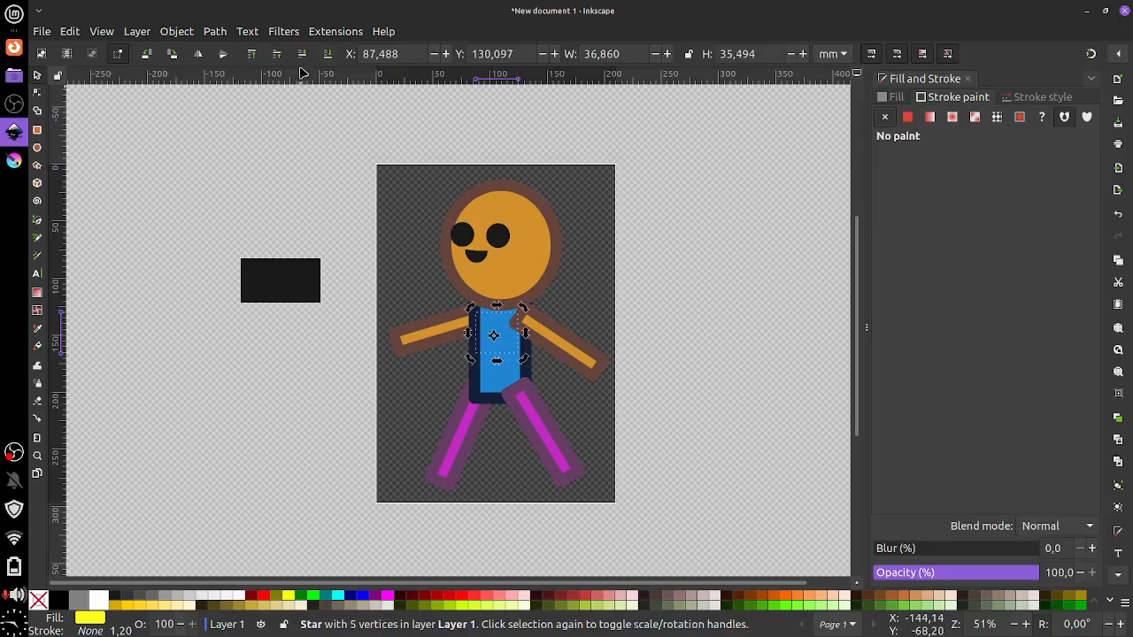
{"action": "left_click", "coordinate": [252, 56]}
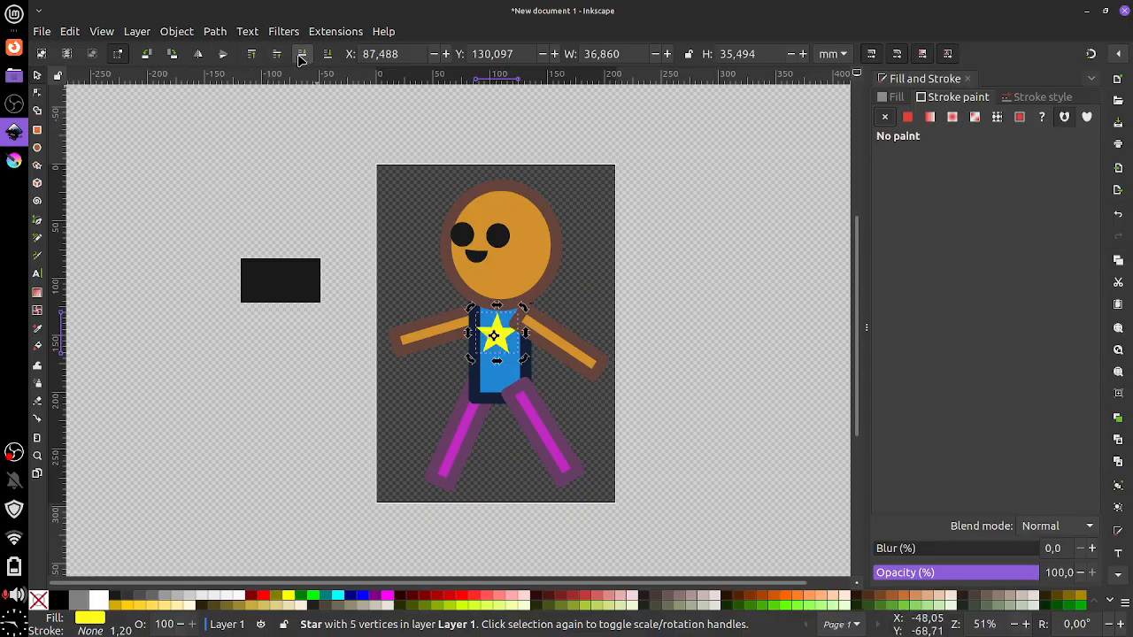
{"action": "left_click", "coordinate": [560, 355]}
Rotate the right arm to stretch out sideways and reattach it at the shoulder
{"action": "left_click", "coordinate": [573, 358]}
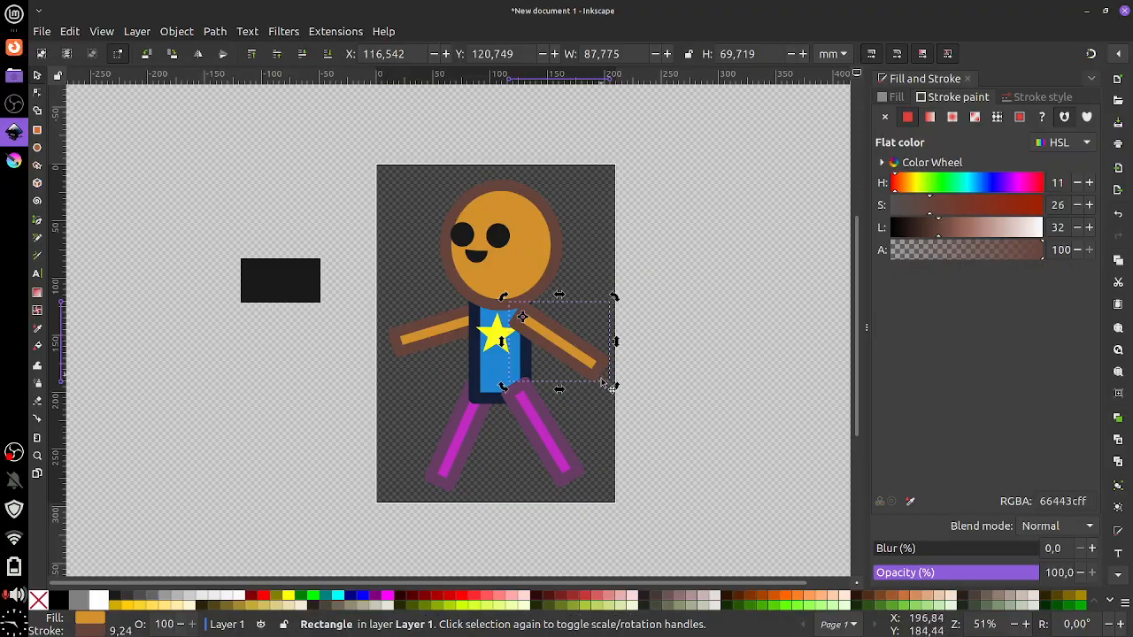
{"action": "mouse_move", "coordinate": [613, 386]}
{"action": "left_mouse_down"}
{"action": "mouse_move", "coordinate": [417, 374]}
{"action": "mouse_move", "coordinate": [539, 397]}
{"action": "mouse_move", "coordinate": [443, 368]}
{"action": "mouse_move", "coordinate": [614, 346]}
{"action": "mouse_move", "coordinate": [429, 358]}
{"action": "mouse_move", "coordinate": [496, 394]}
{"action": "mouse_move", "coordinate": [533, 387]}
{"action": "mouse_move", "coordinate": [498, 405]}
{"action": "mouse_move", "coordinate": [607, 383]}
{"action": "mouse_move", "coordinate": [475, 410]}
{"action": "mouse_move", "coordinate": [576, 404]}
{"action": "mouse_move", "coordinate": [606, 389]}
{"action": "left_mouse_up"}
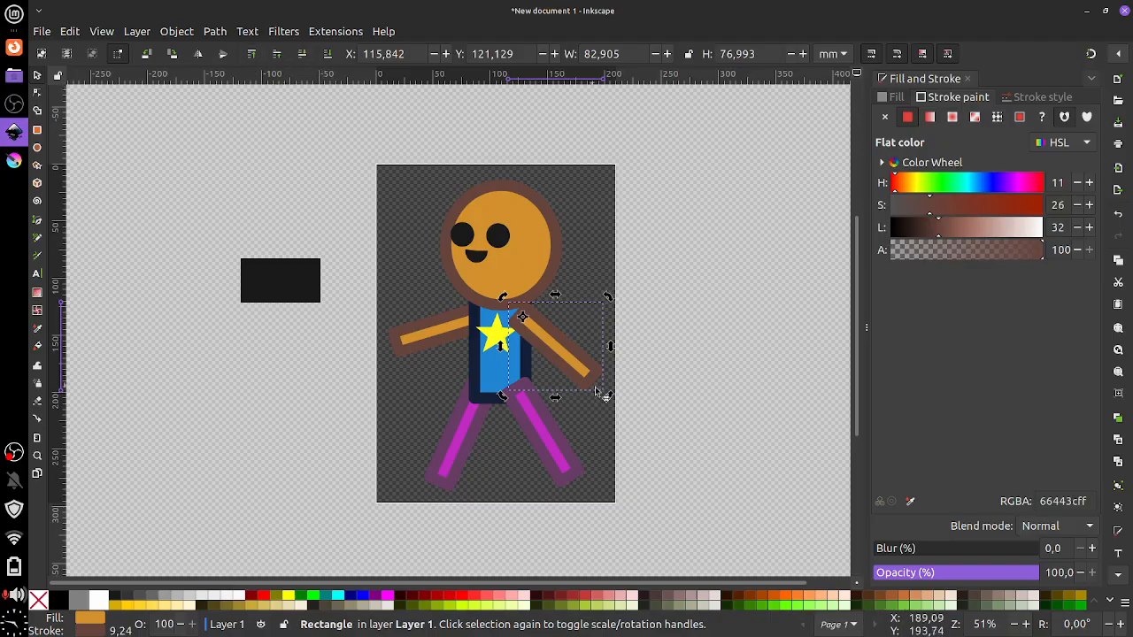
{"action": "left_click_drag", "start_coordinate": [607, 395], "coordinate": [582, 334]}
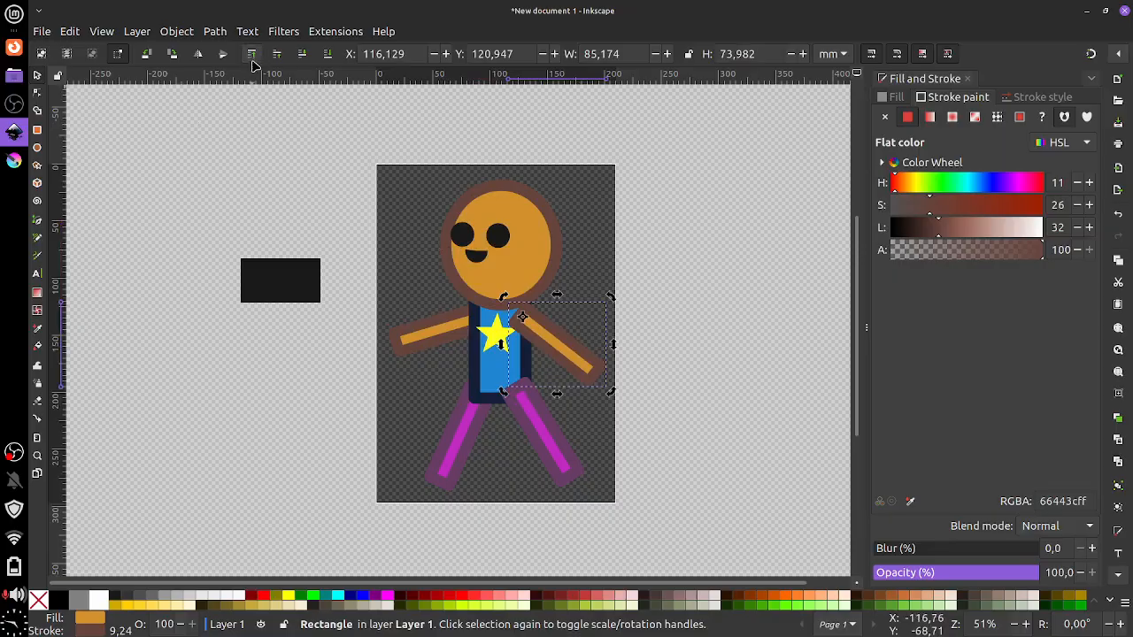
{"action": "left_click_drag", "start_coordinate": [598, 386], "coordinate": [576, 356]}
Swing the left arm down by rotating it around a pivot moved to the shoulder
{"action": "left_click", "coordinate": [407, 342]}
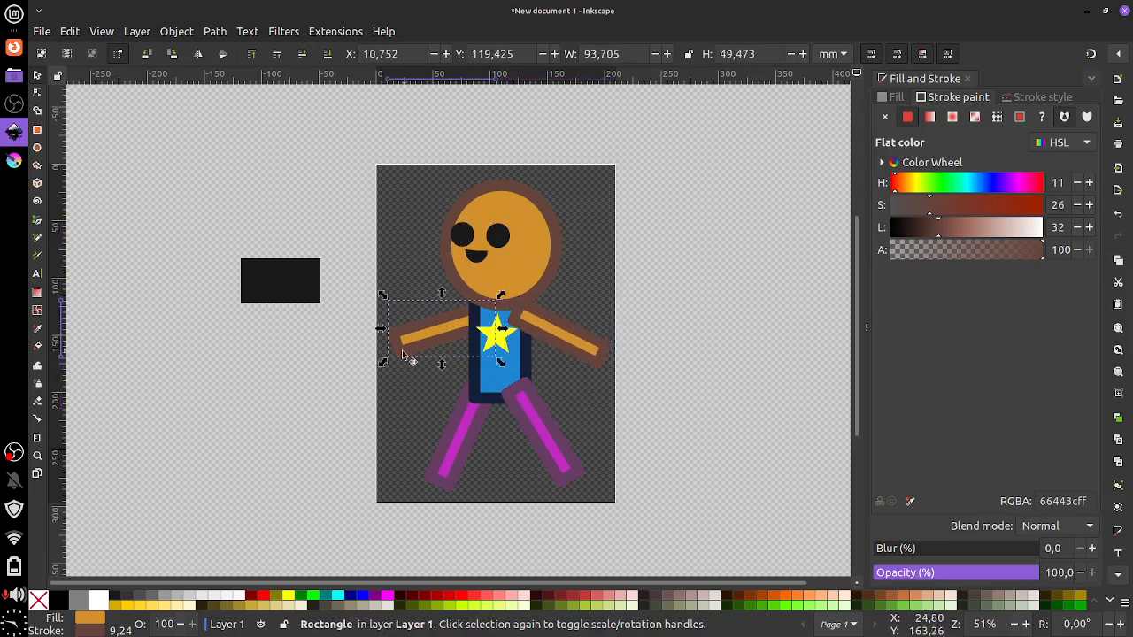
{"action": "left_click", "coordinate": [400, 343]}
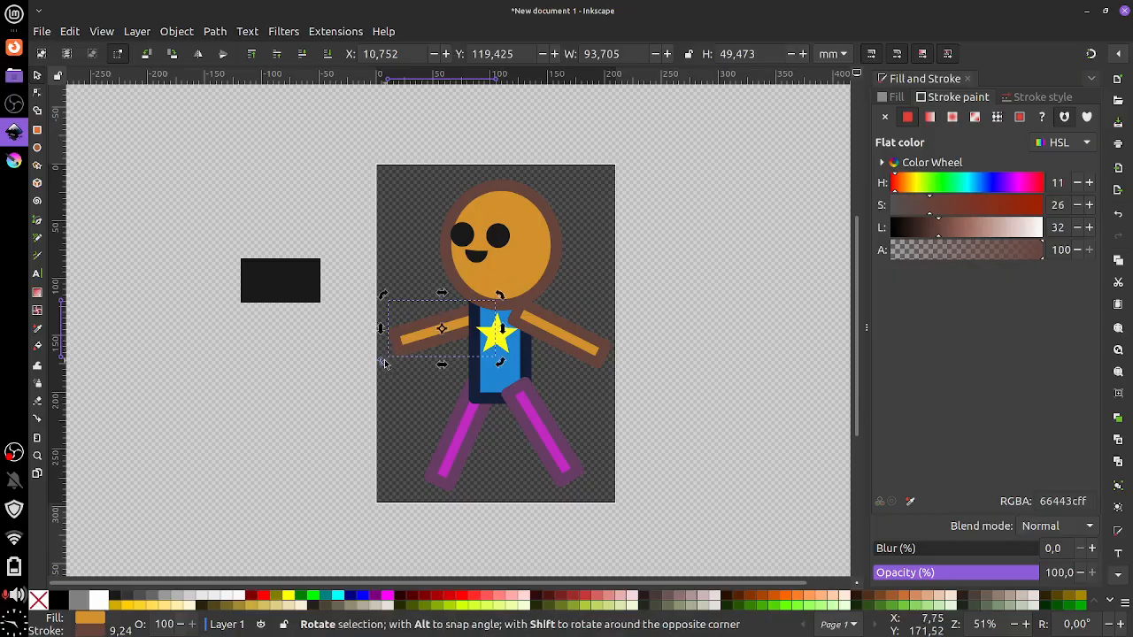
{"action": "mouse_move", "coordinate": [384, 363]}
{"action": "left_mouse_down"}
{"action": "mouse_move", "coordinate": [411, 394]}
{"action": "mouse_move", "coordinate": [392, 365]}
{"action": "left_mouse_up"}
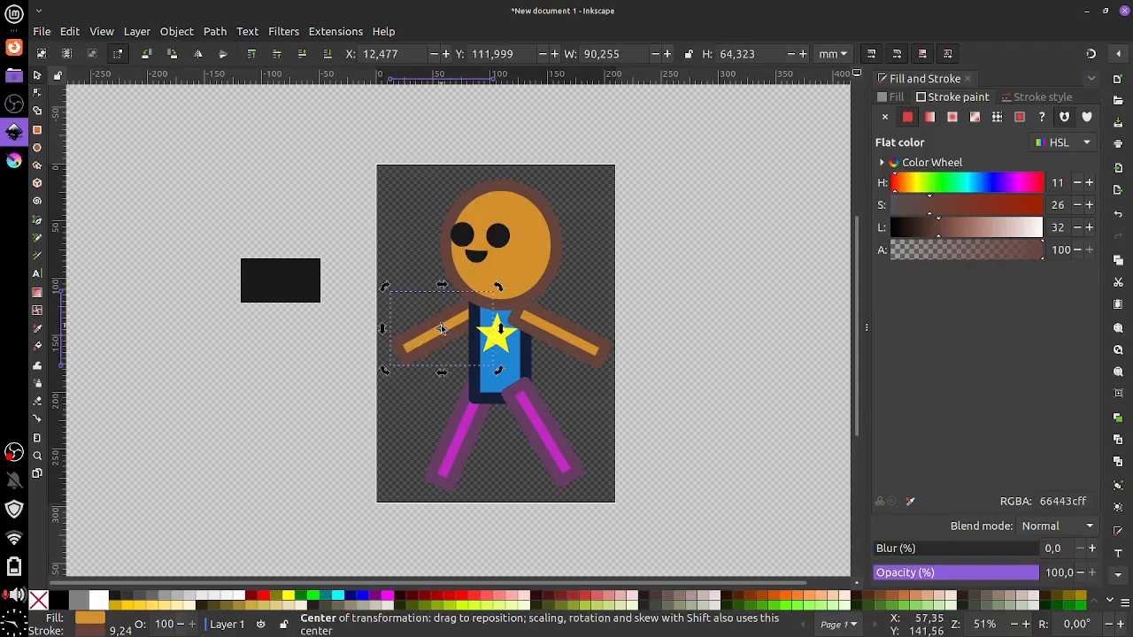
{"action": "left_click_drag", "start_coordinate": [442, 328], "coordinate": [482, 308]}
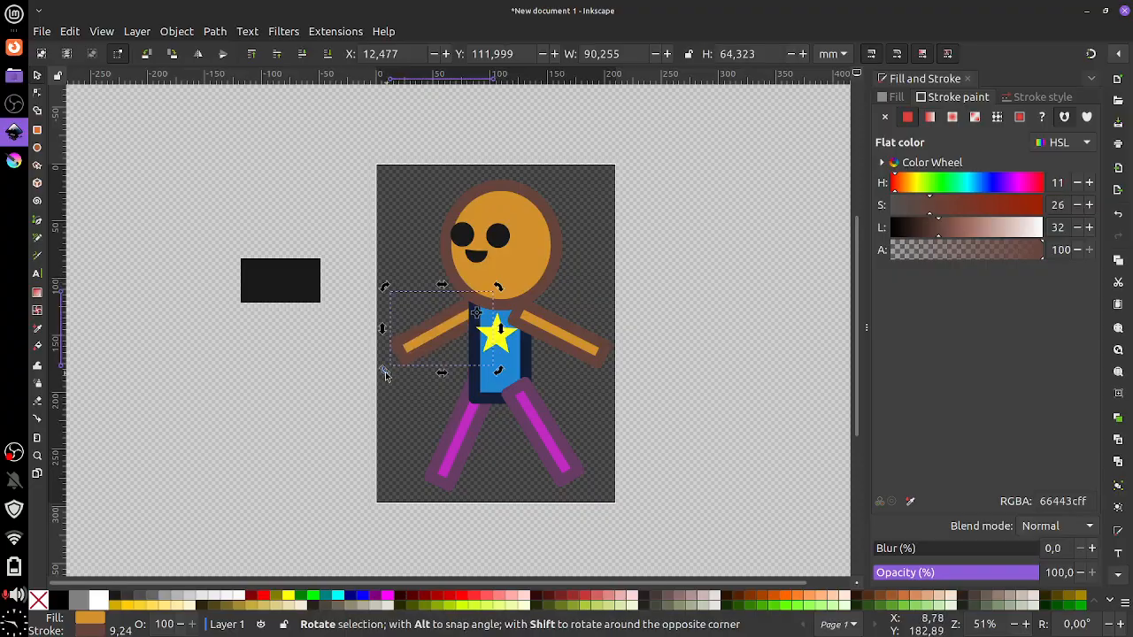
{"action": "left_click_drag", "start_coordinate": [390, 368], "coordinate": [414, 366]}
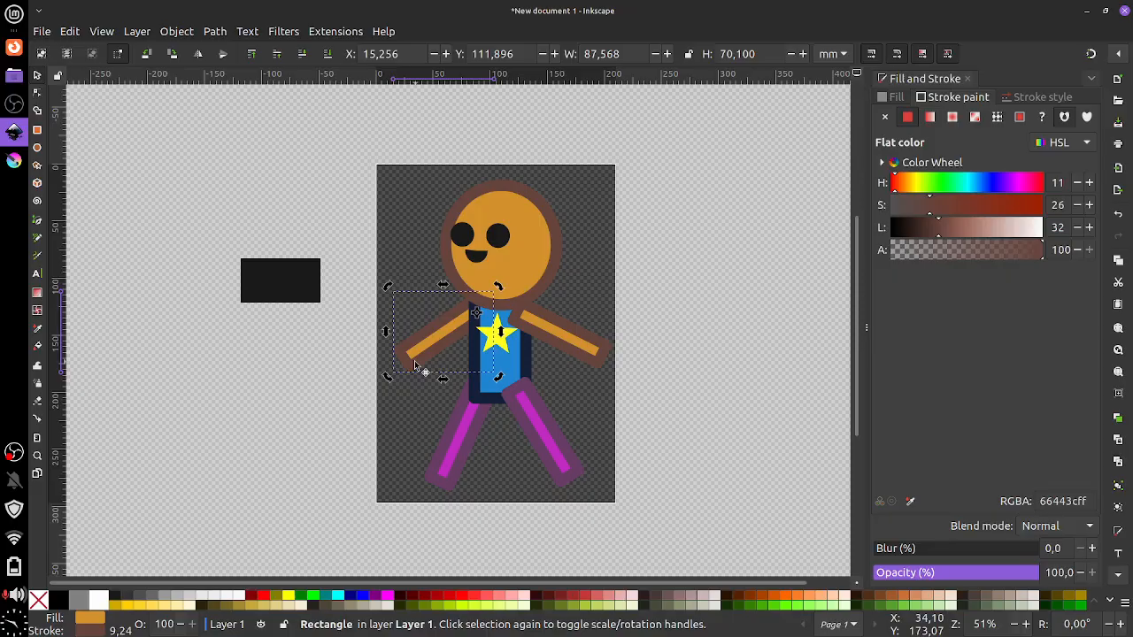
Move the black rectangle onto the head, enlarge it, and round its corners
{"action": "mouse_move", "coordinate": [278, 292]}
{"action": "left_mouse_down"}
{"action": "mouse_move", "coordinate": [505, 182]}
{"action": "mouse_move", "coordinate": [451, 213]}
{"action": "left_mouse_up"}
{"action": "left_click_drag", "start_coordinate": [515, 200], "coordinate": [518, 204]}
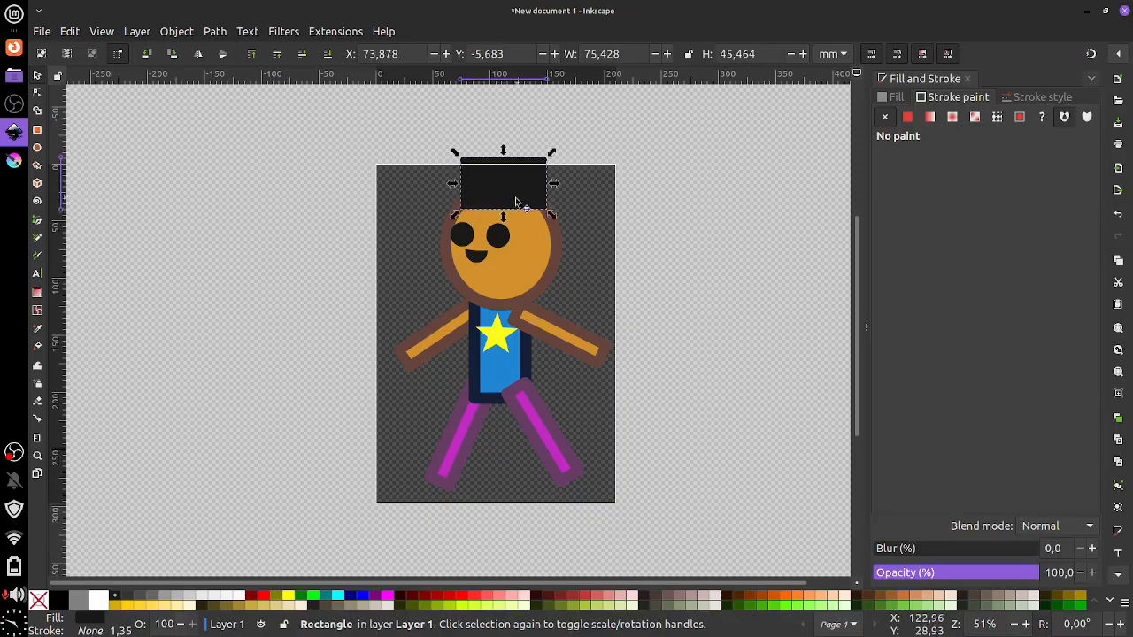
{"action": "left_click", "coordinate": [37, 130]}
{"action": "mouse_move", "coordinate": [546, 157]}
{"action": "left_mouse_down"}
{"action": "mouse_move", "coordinate": [546, 188]}
{"action": "mouse_move", "coordinate": [546, 175]}
{"action": "left_mouse_up"}
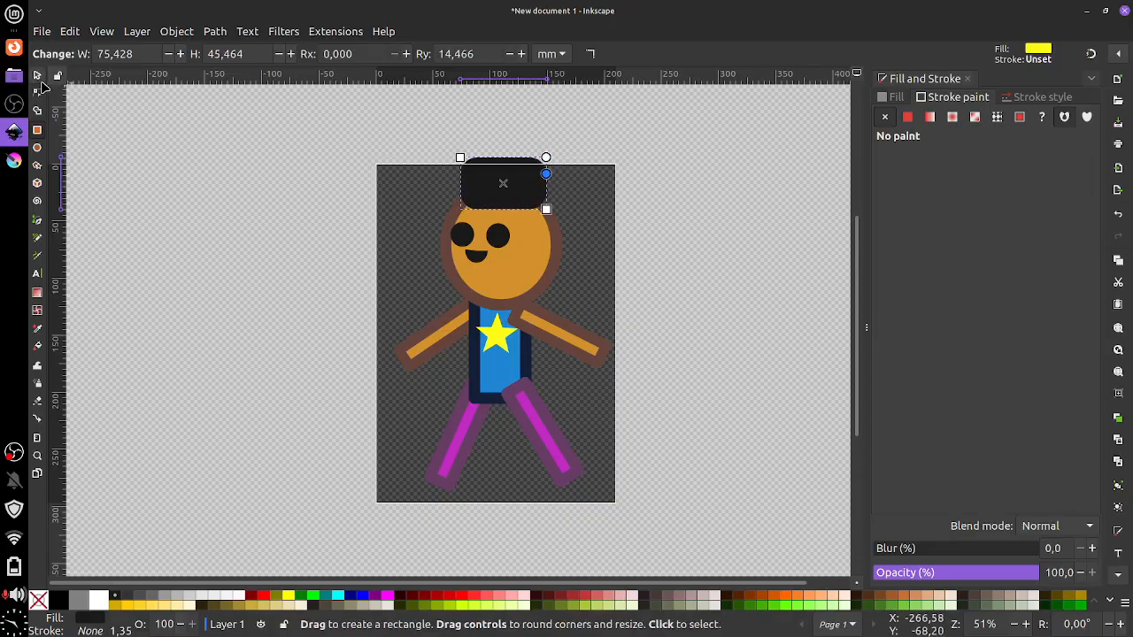
{"action": "left_click", "coordinate": [37, 75]}
Enlarge, raise and tilt the rounded hat clockwise to about 107.7 × 81.5 mm
{"action": "left_click_drag", "start_coordinate": [554, 216], "coordinate": [577, 239]}
{"action": "left_click_drag", "start_coordinate": [529, 205], "coordinate": [517, 192]}
{"action": "left_click", "coordinate": [535, 191]}
{"action": "mouse_move", "coordinate": [564, 222]}
{"action": "left_mouse_down"}
{"action": "mouse_move", "coordinate": [550, 208]}
{"action": "mouse_move", "coordinate": [583, 233]}
{"action": "left_mouse_up"}
{"action": "left_click", "coordinate": [548, 204]}
{"action": "left_click_drag", "start_coordinate": [585, 238], "coordinate": [548, 216]}
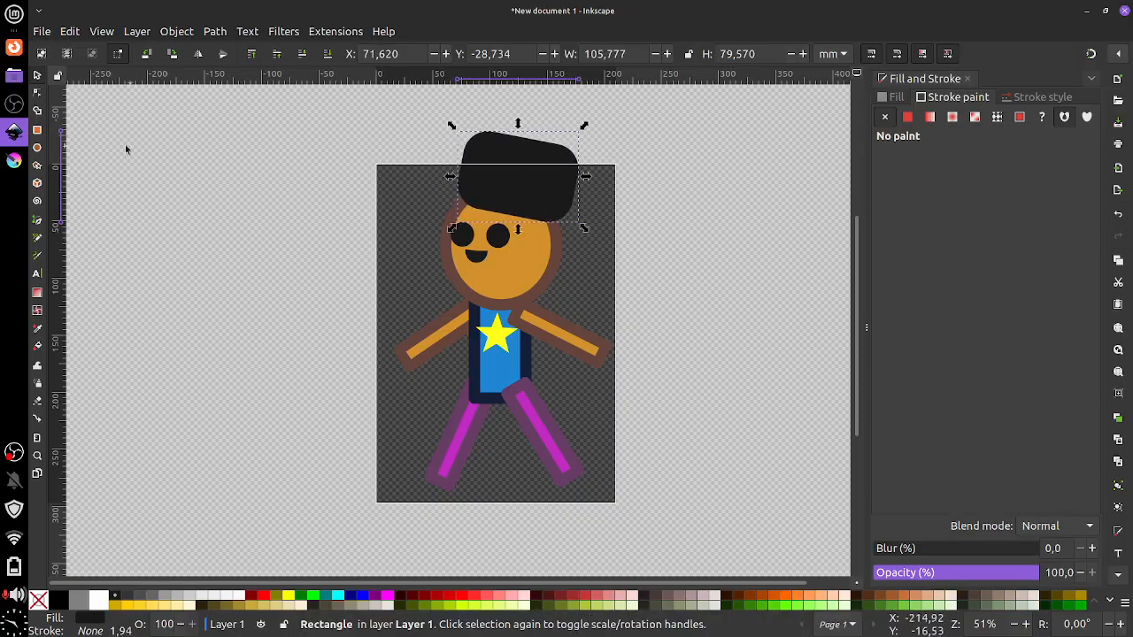
{"action": "left_click", "coordinate": [907, 118]}
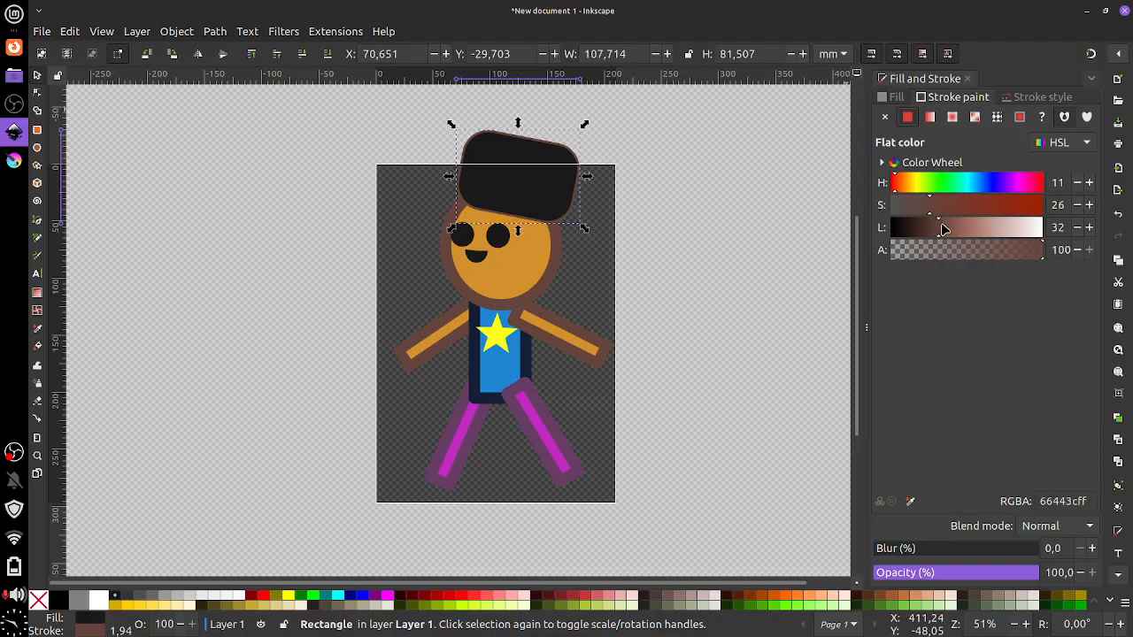
Give the hat a flat brown-orange outline colour
{"action": "mouse_move", "coordinate": [944, 230]}
{"action": "left_mouse_down"}
{"action": "mouse_move", "coordinate": [969, 230]}
{"action": "mouse_move", "coordinate": [951, 231]}
{"action": "mouse_move", "coordinate": [957, 213]}
{"action": "mouse_move", "coordinate": [976, 213]}
{"action": "left_mouse_up"}
{"action": "left_click", "coordinate": [925, 184]}
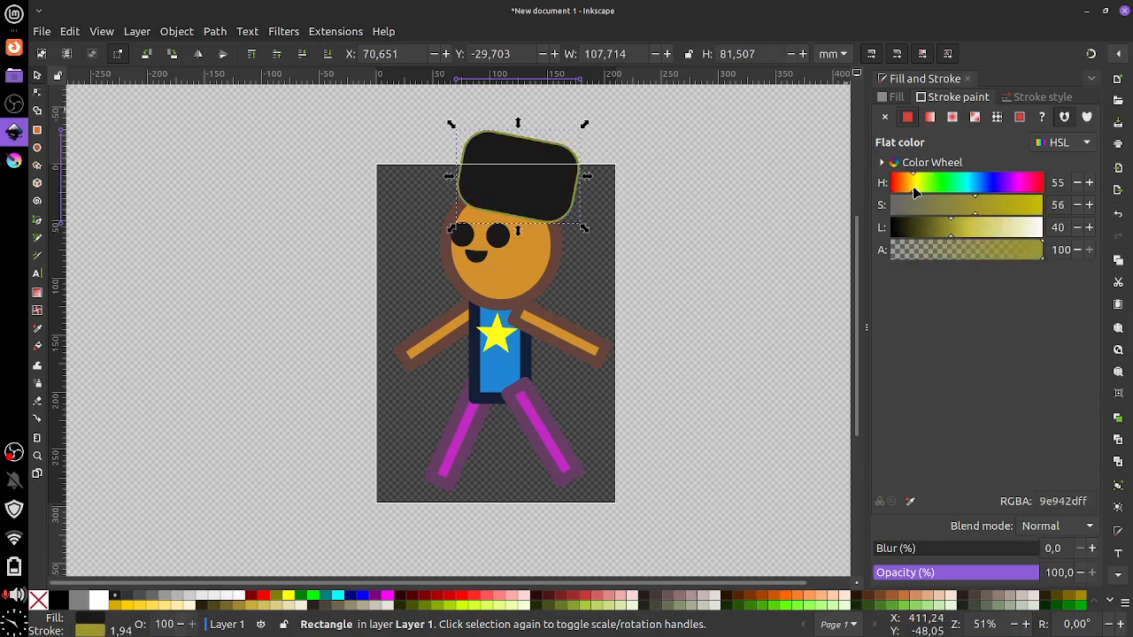
{"action": "left_click", "coordinate": [902, 185]}
{"action": "left_click_drag", "start_coordinate": [974, 212], "coordinate": [948, 227]}
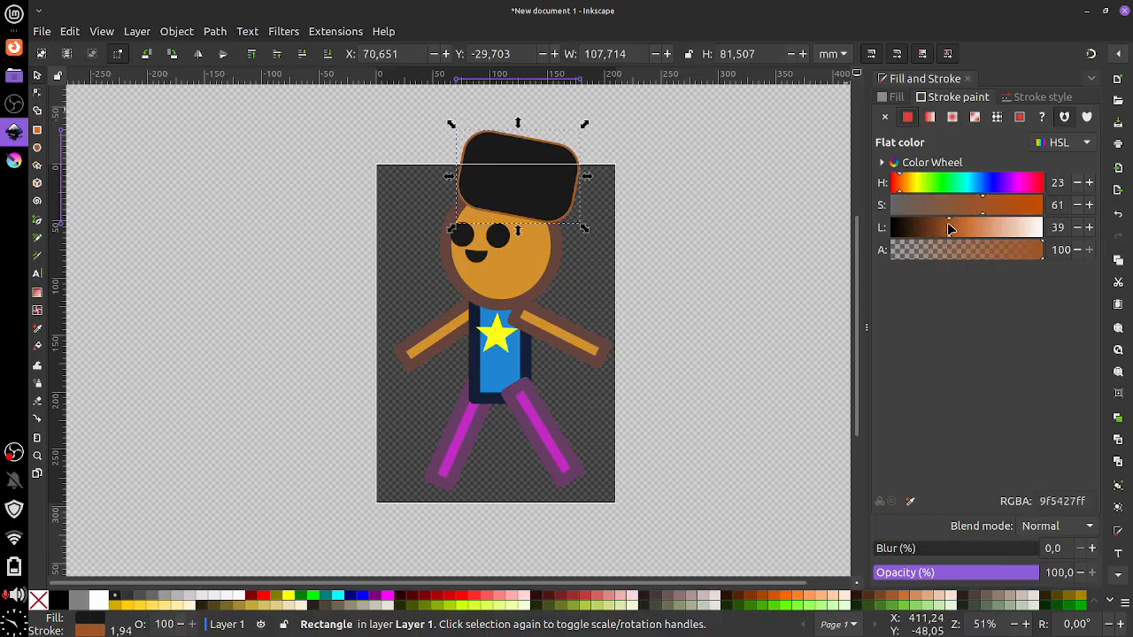
Set the hat's fill to red (c10303ff) and nudge the hat slightly left
{"action": "left_click", "coordinate": [895, 98]}
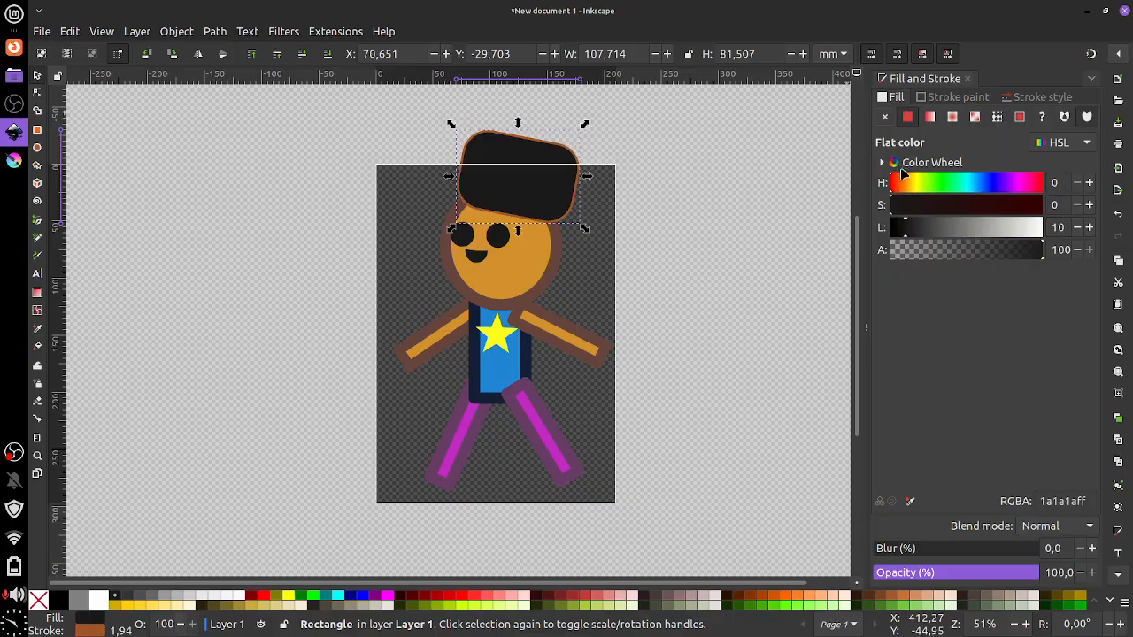
{"action": "left_click", "coordinate": [986, 185]}
{"action": "left_click_drag", "start_coordinate": [917, 212], "coordinate": [948, 234]}
{"action": "left_click_drag", "start_coordinate": [1016, 184], "coordinate": [1049, 192]}
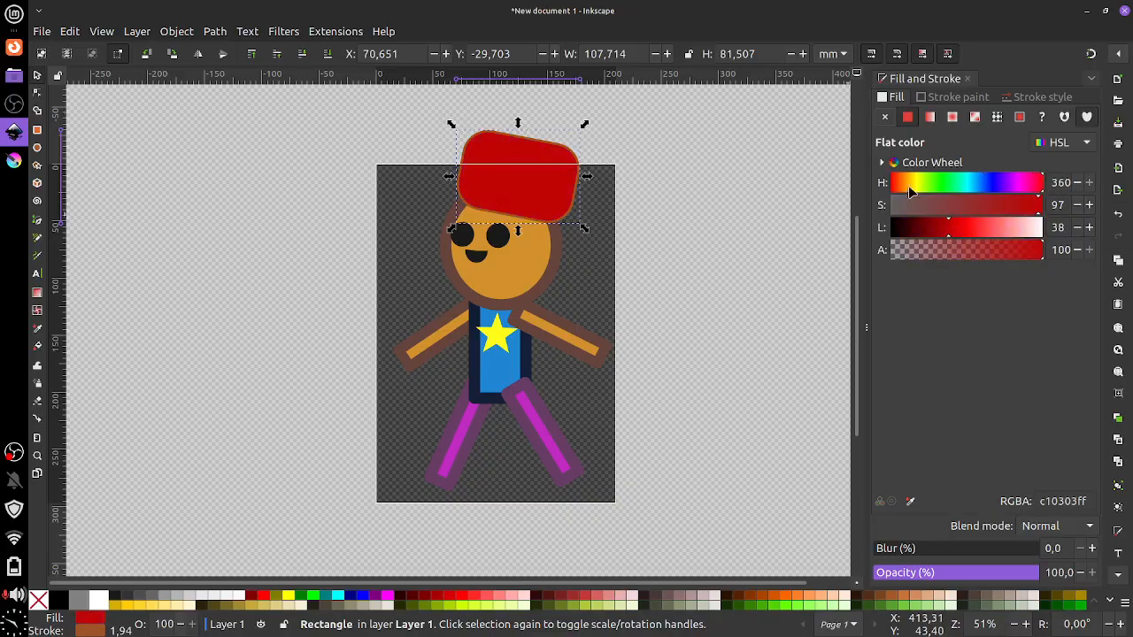
{"action": "left_click_drag", "start_coordinate": [538, 194], "coordinate": [527, 192]}
Duplicate the yellow shirt star, place the copy on the red hat, then select the whole figure
{"action": "left_click", "coordinate": [506, 343]}
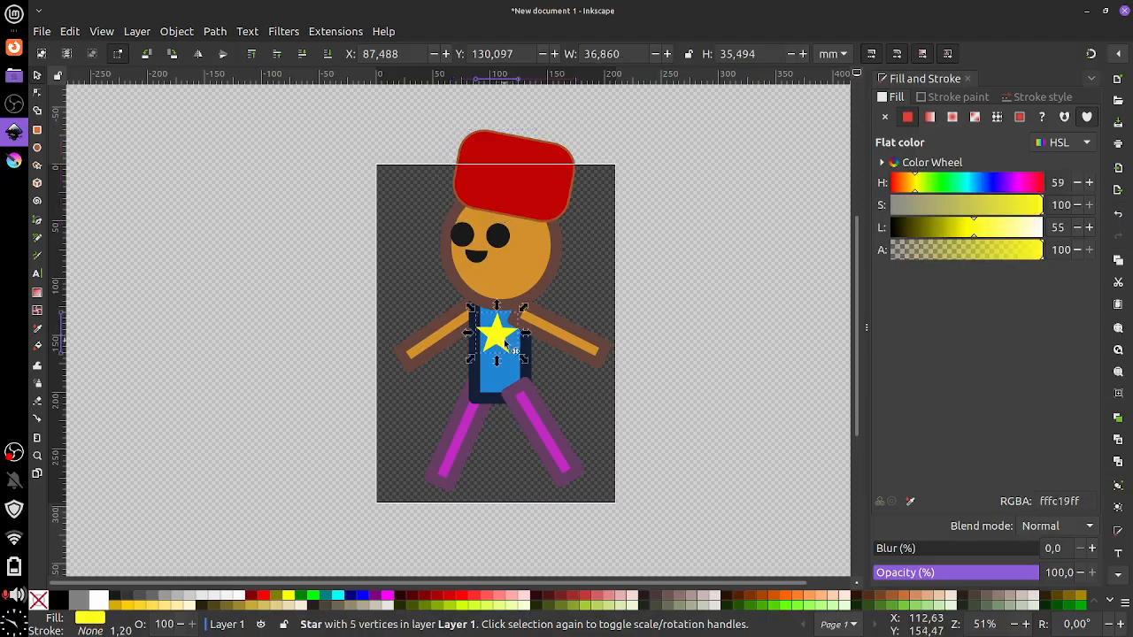
{"action": "key", "text": "ctrl+d"}
{"action": "left_click_drag", "start_coordinate": [506, 345], "coordinate": [493, 173]}
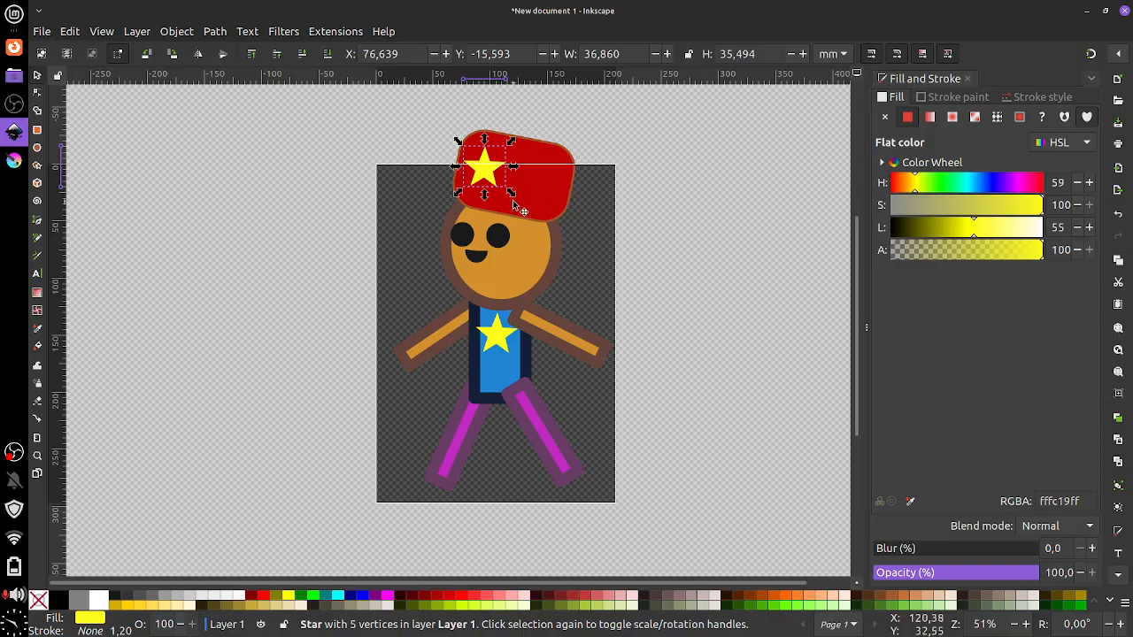
{"action": "left_click_drag", "start_coordinate": [551, 194], "coordinate": [551, 201]}
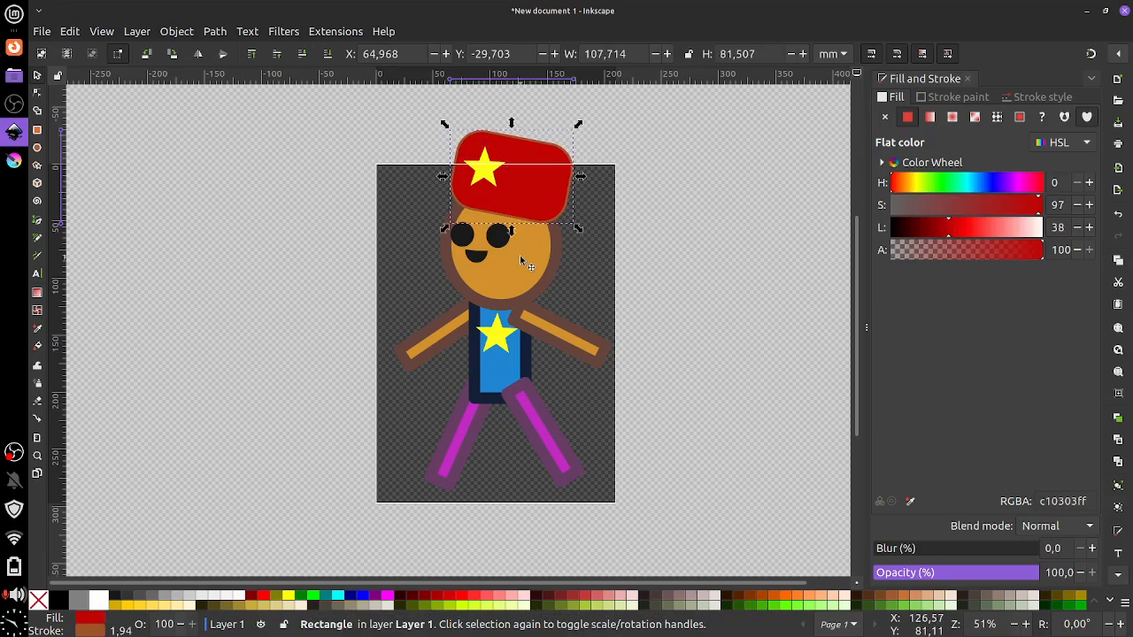
{"action": "left_click", "coordinate": [338, 102]}
{"action": "left_click_drag", "start_coordinate": [338, 100], "coordinate": [682, 524]}
Scale all parts of the figure to about 87% and move it fully onto the page
{"action": "left_click", "coordinate": [169, 147]}
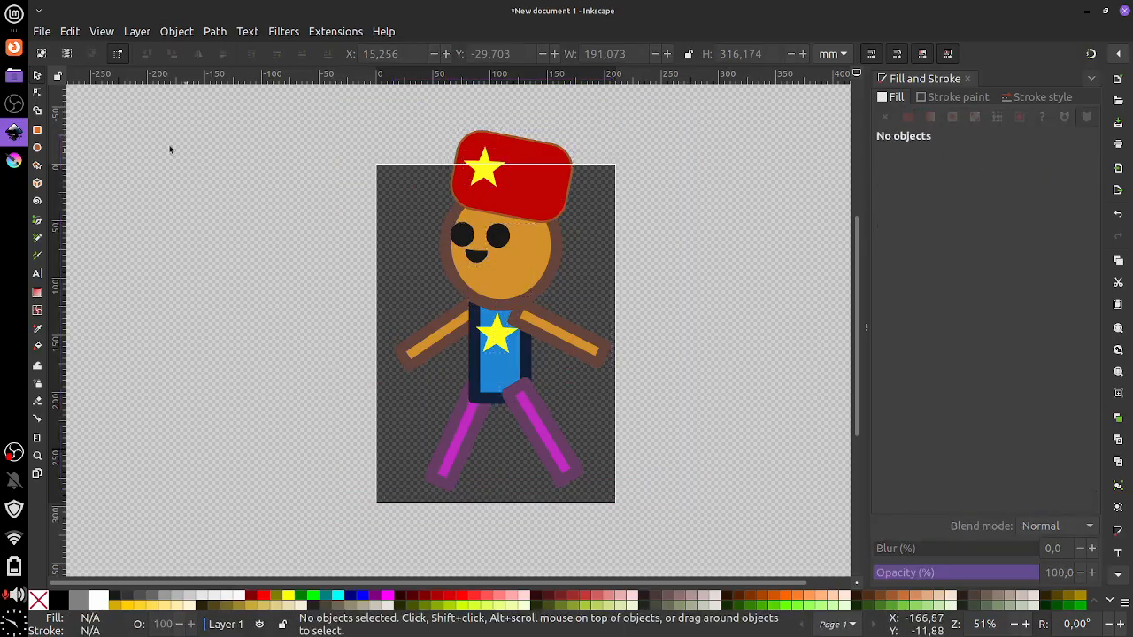
{"action": "left_click_drag", "start_coordinate": [290, 100], "coordinate": [696, 546]}
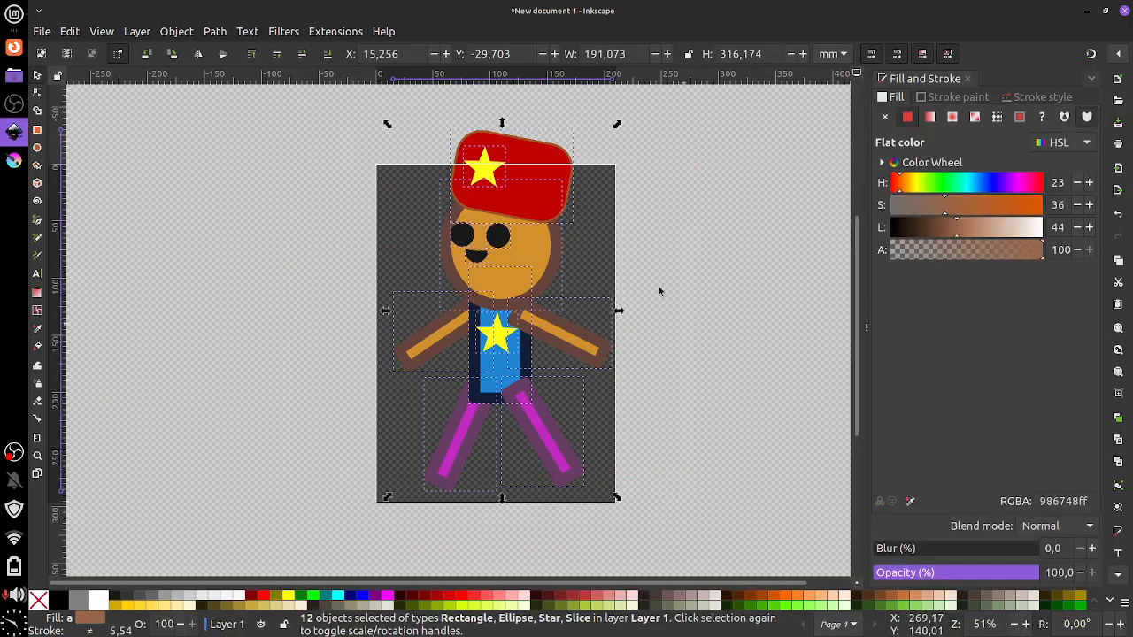
{"action": "left_click_drag", "start_coordinate": [617, 125], "coordinate": [590, 172]}
{"action": "mouse_move", "coordinate": [507, 243]}
{"action": "left_mouse_down"}
{"action": "mouse_move", "coordinate": [523, 244]}
{"action": "mouse_move", "coordinate": [510, 241]}
{"action": "left_mouse_up"}
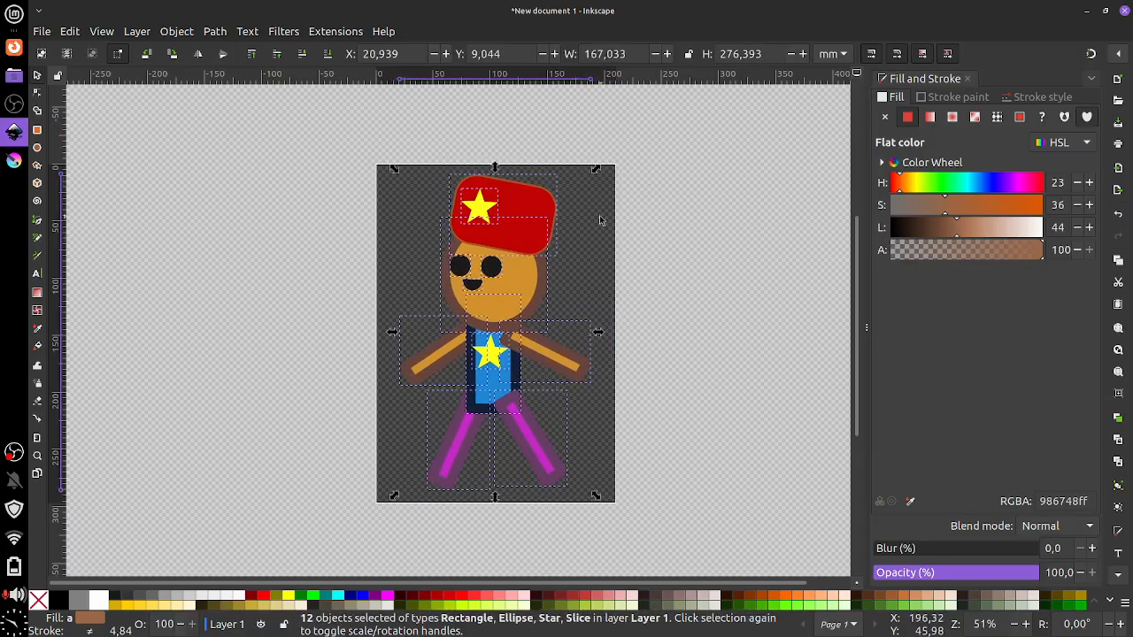
{"action": "left_click", "coordinate": [636, 274]}
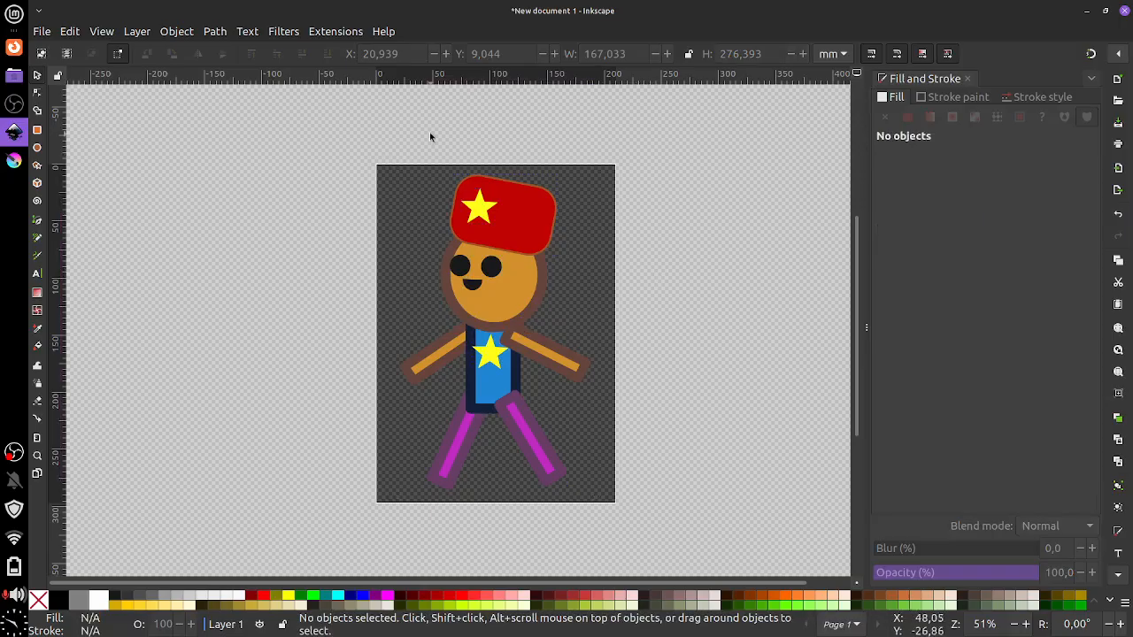
{"action": "left_click_drag", "start_coordinate": [665, 288], "coordinate": [643, 274]}
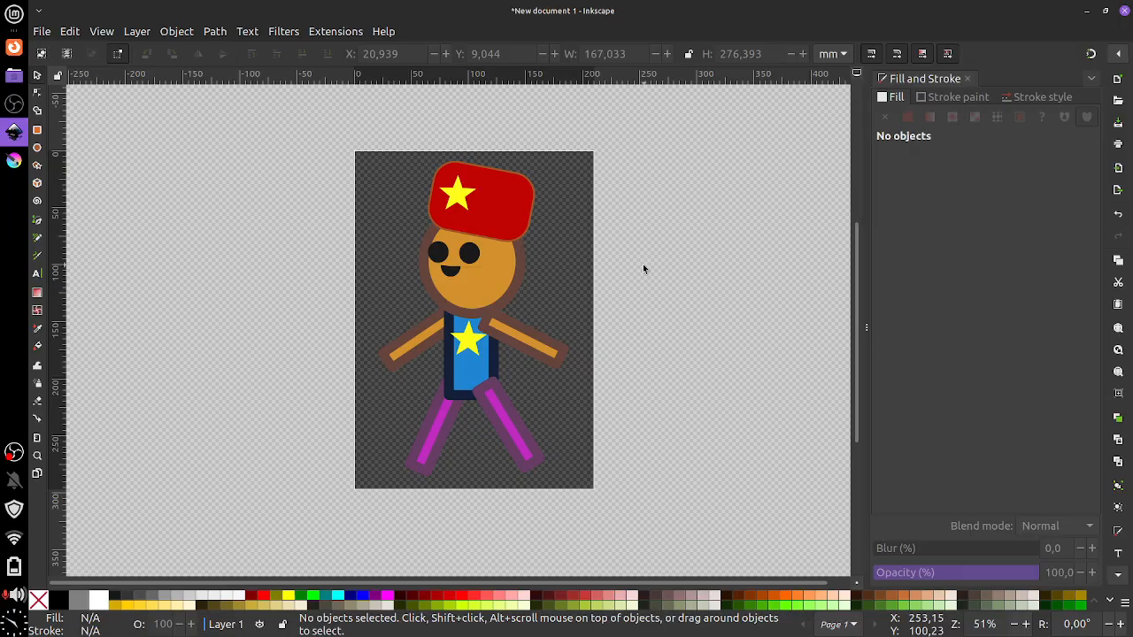
{"action": "left_click", "coordinate": [45, 32]}
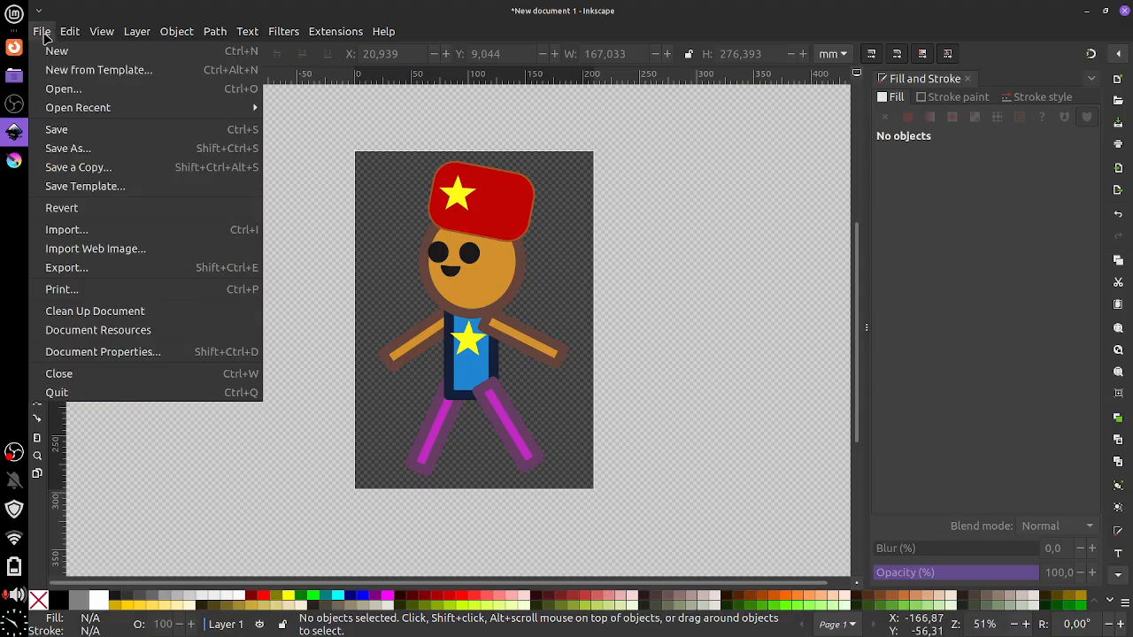
Browse the Save dialog to Desktop, then cancel it and minimize the Firefox and Inkscape windows
{"action": "left_click", "coordinate": [119, 133]}
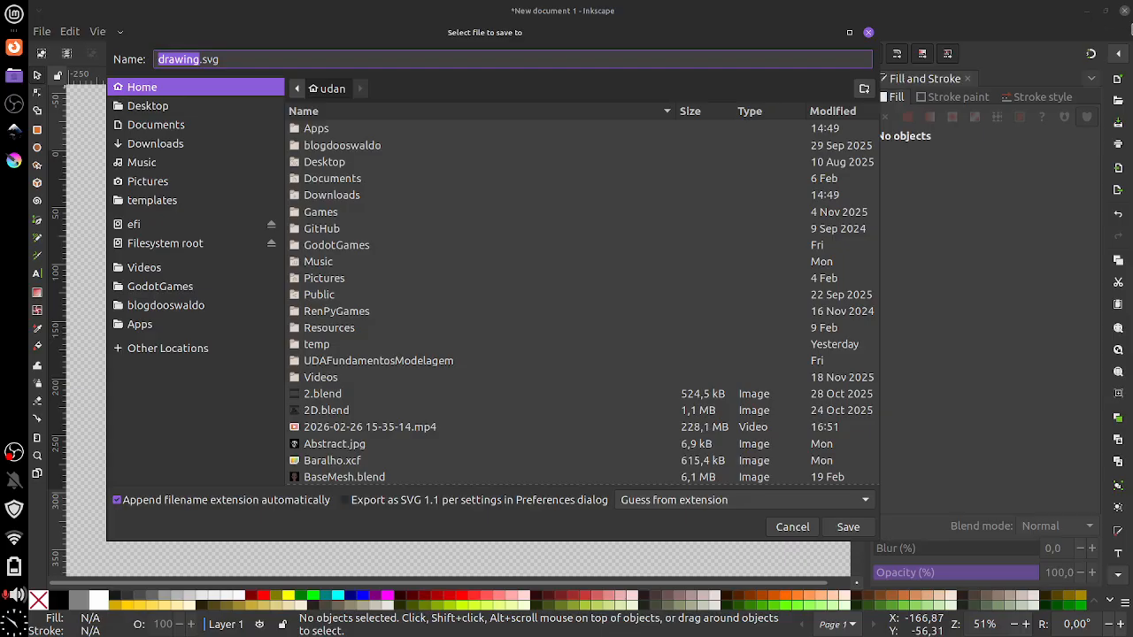
{"action": "left_click", "coordinate": [340, 162]}
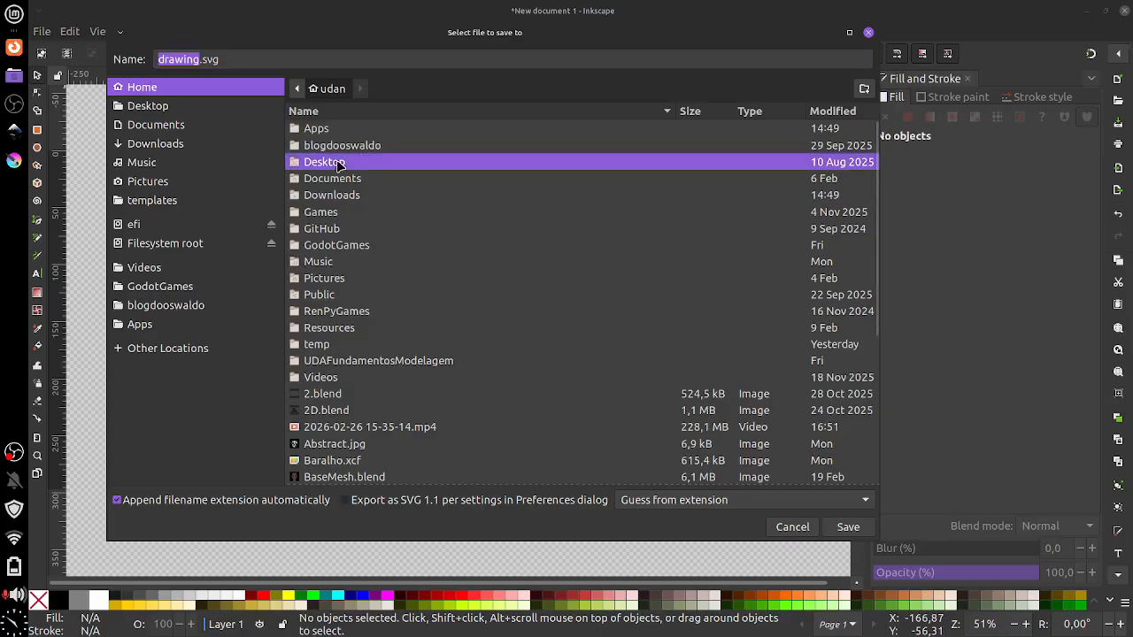
{"action": "double_click", "coordinate": [339, 164]}
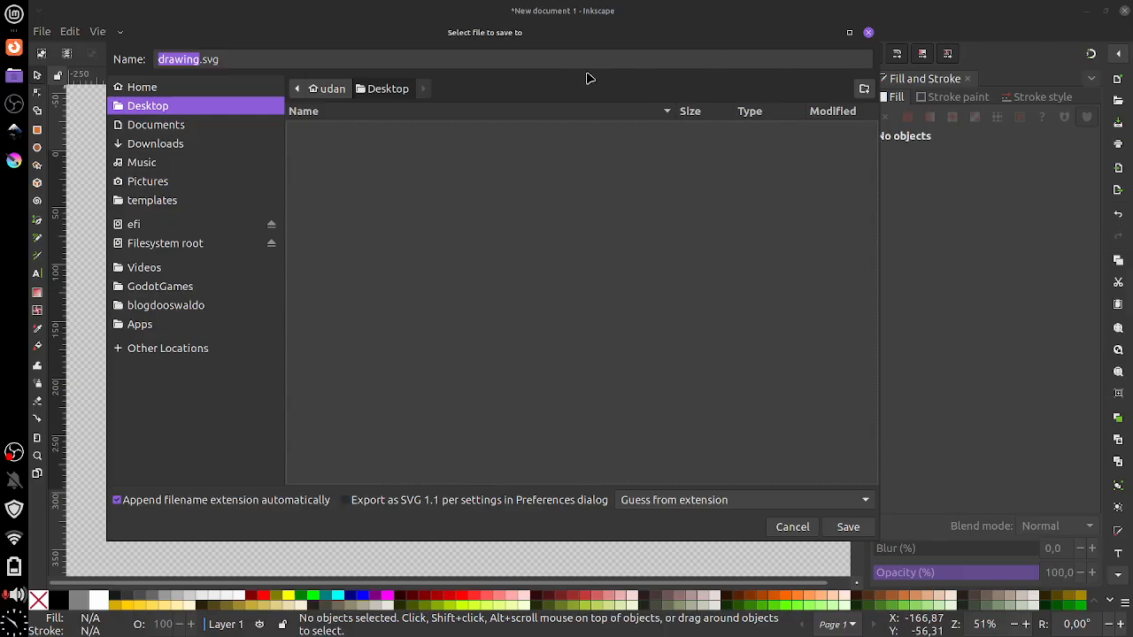
{"action": "left_click", "coordinate": [14, 49]}
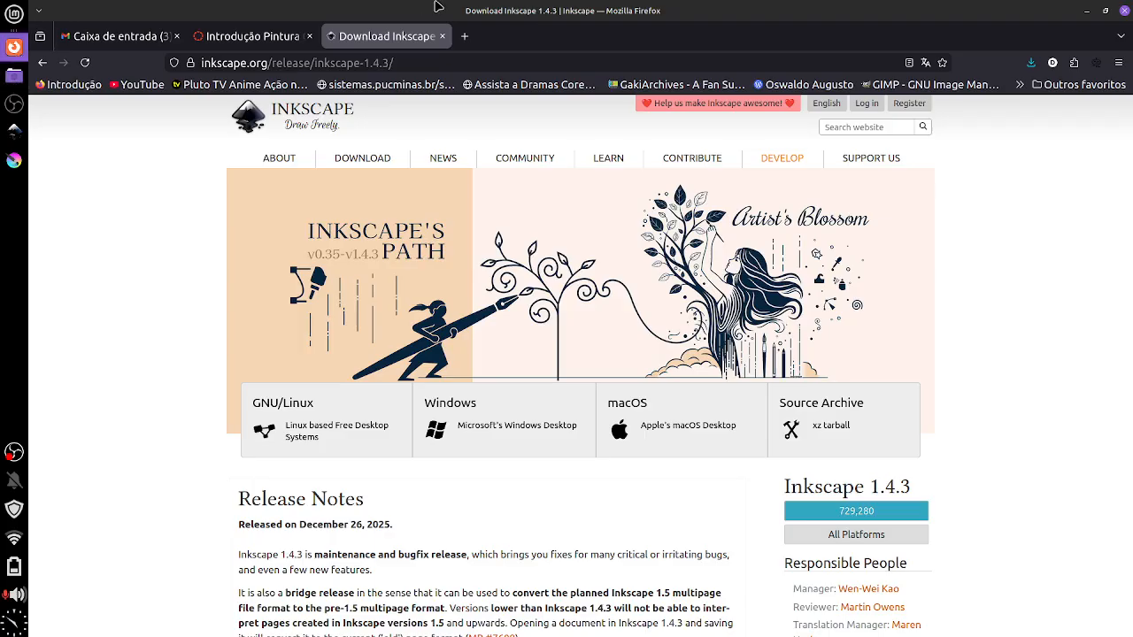
{"action": "left_click", "coordinate": [1086, 12]}
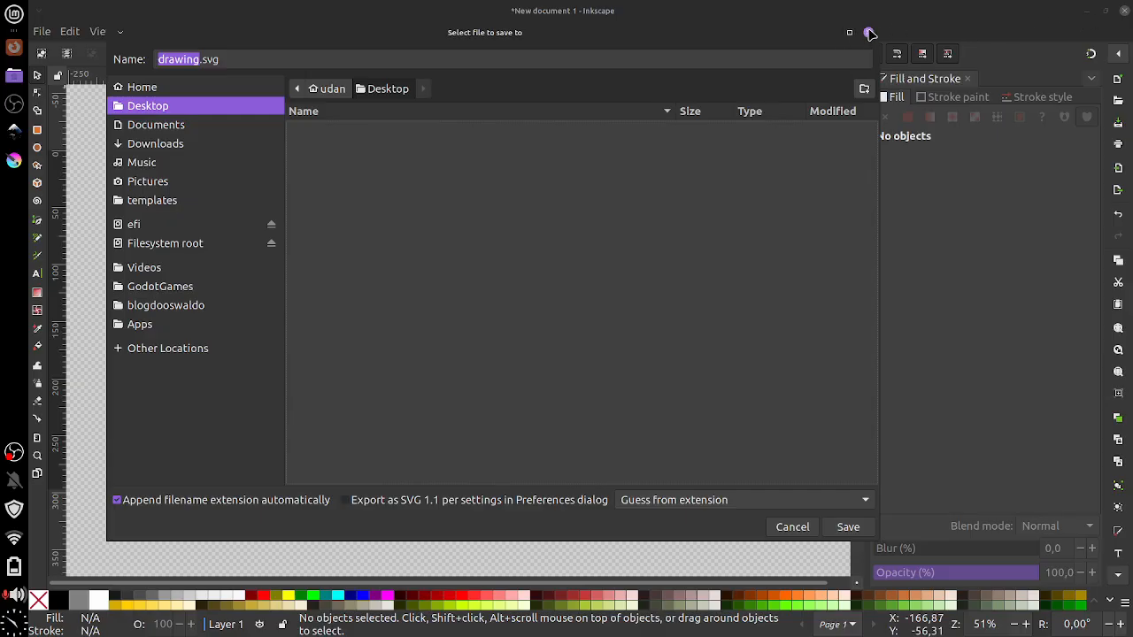
{"action": "left_click", "coordinate": [868, 33]}
{"action": "left_click", "coordinate": [1087, 12]}
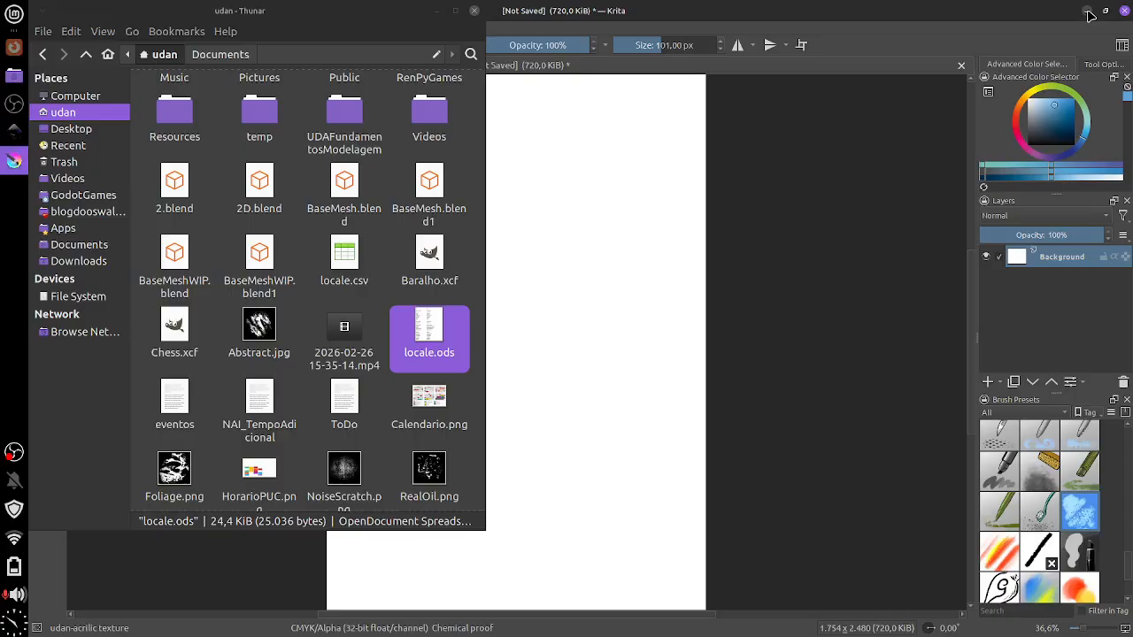
Minimize Krita and the Thunar file manager, and restore the Inkscape window from the dock
{"action": "left_click", "coordinate": [1088, 11]}
{"action": "left_click", "coordinate": [436, 11]}
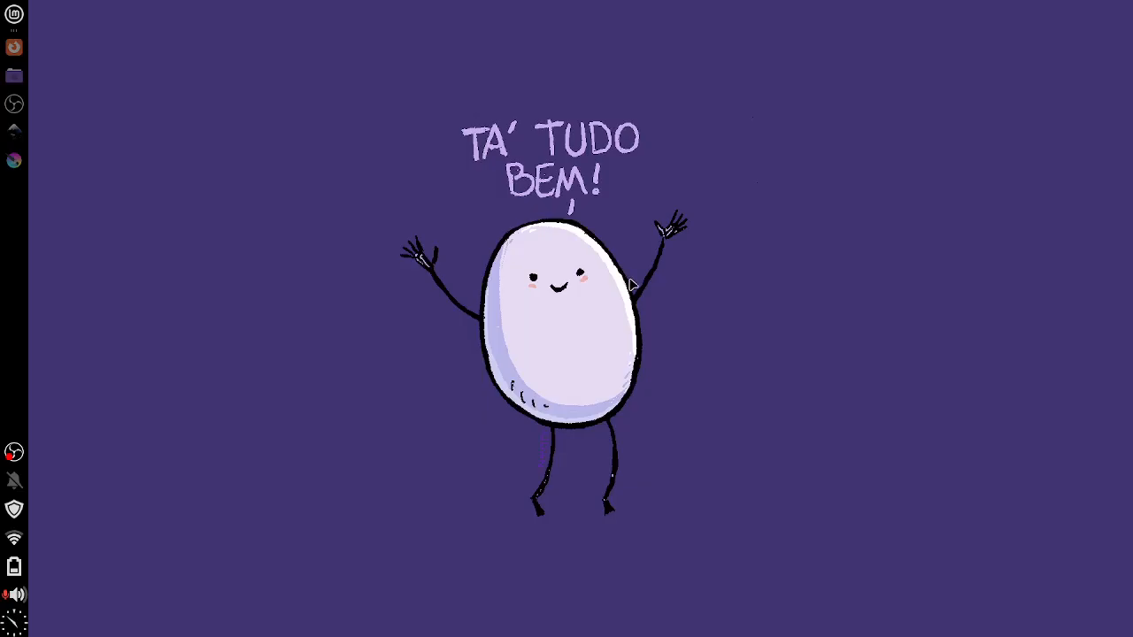
{"action": "left_click", "coordinate": [13, 131]}
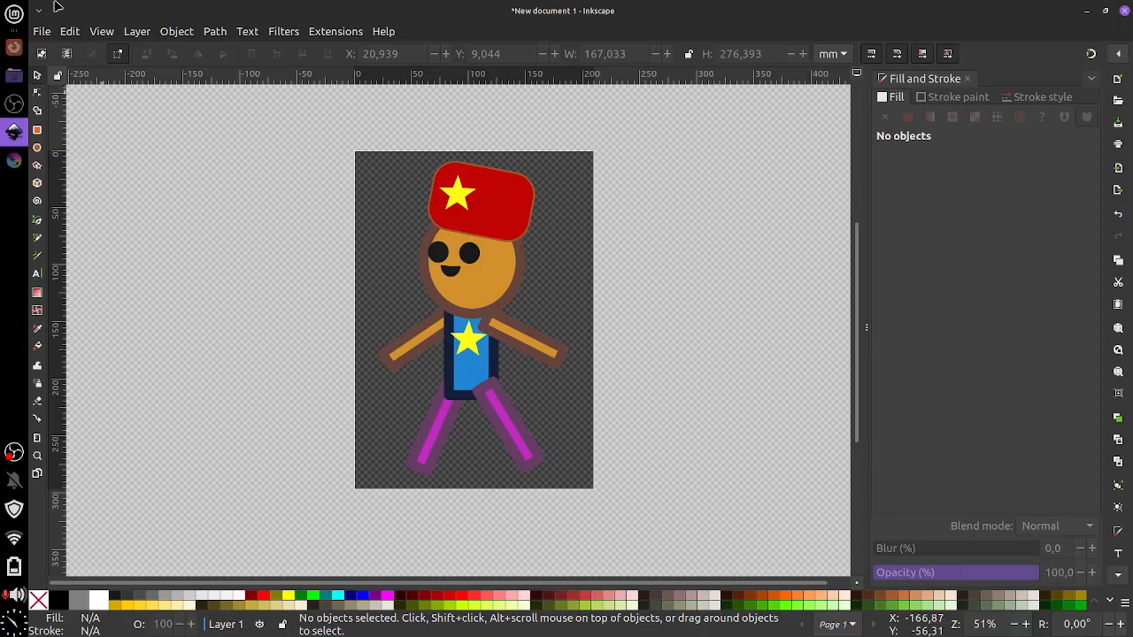
{"action": "left_click", "coordinate": [40, 33]}
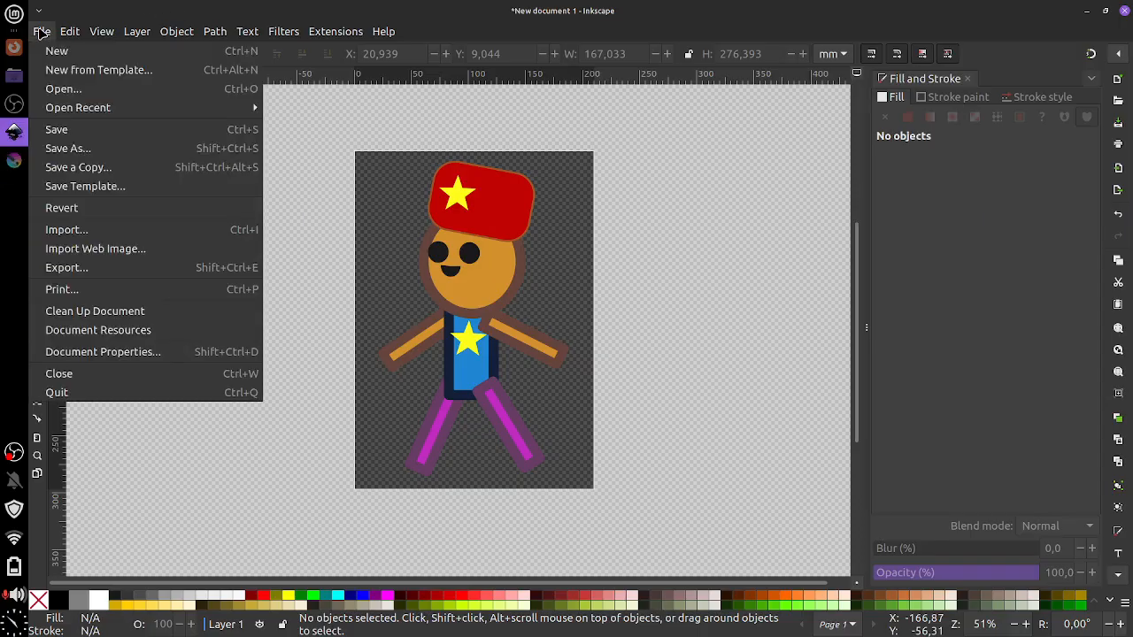
{"action": "left_click", "coordinate": [121, 131]}
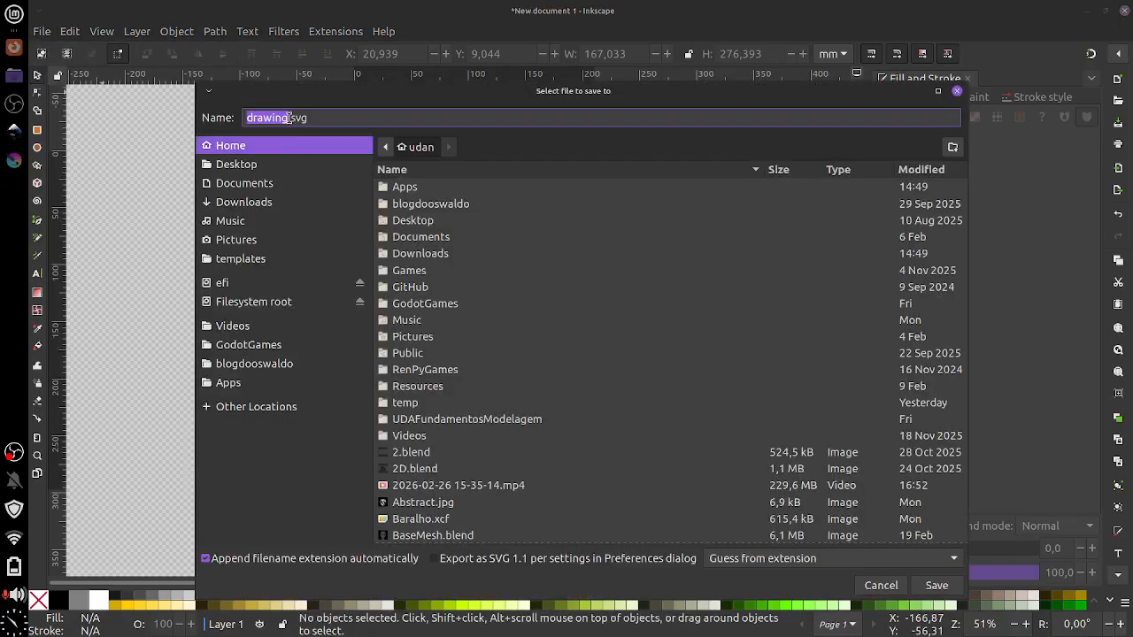
{"action": "key", "text": "Right"}
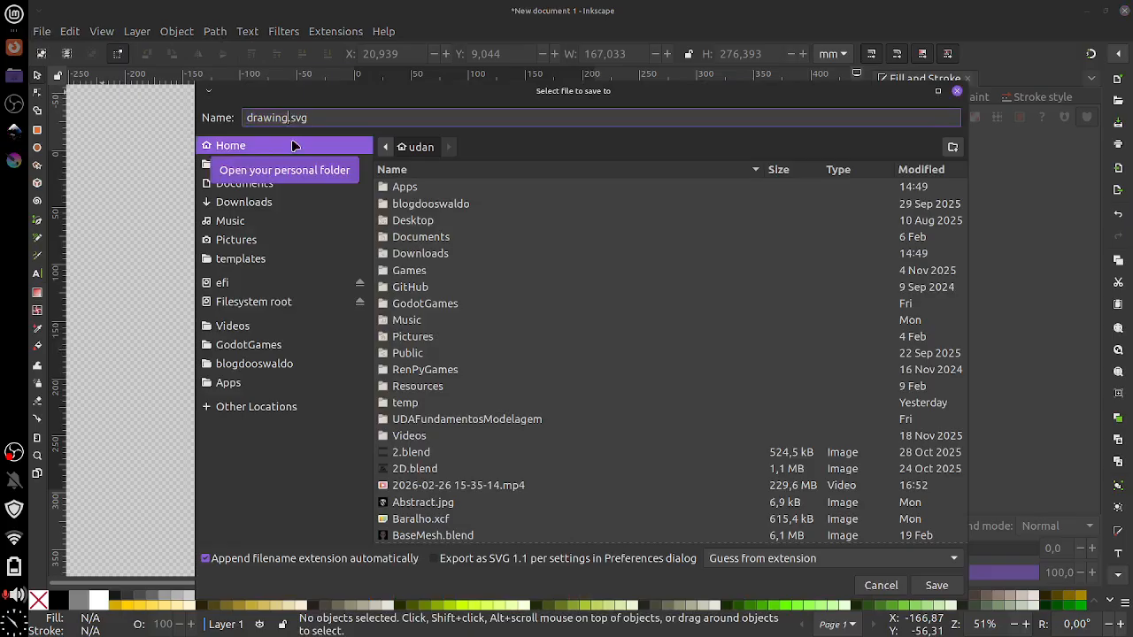
{"action": "key", "text": "BackSpace"}
{"action": "key", "text": "BackSpace"}
{"action": "key", "text": "BackSpace"}
{"action": "key", "text": "BackSpace"}
{"action": "key", "text": "BackSpace"}
{"action": "key", "text": "BackSpace"}
{"action": "key", "text": "BackSpace"}
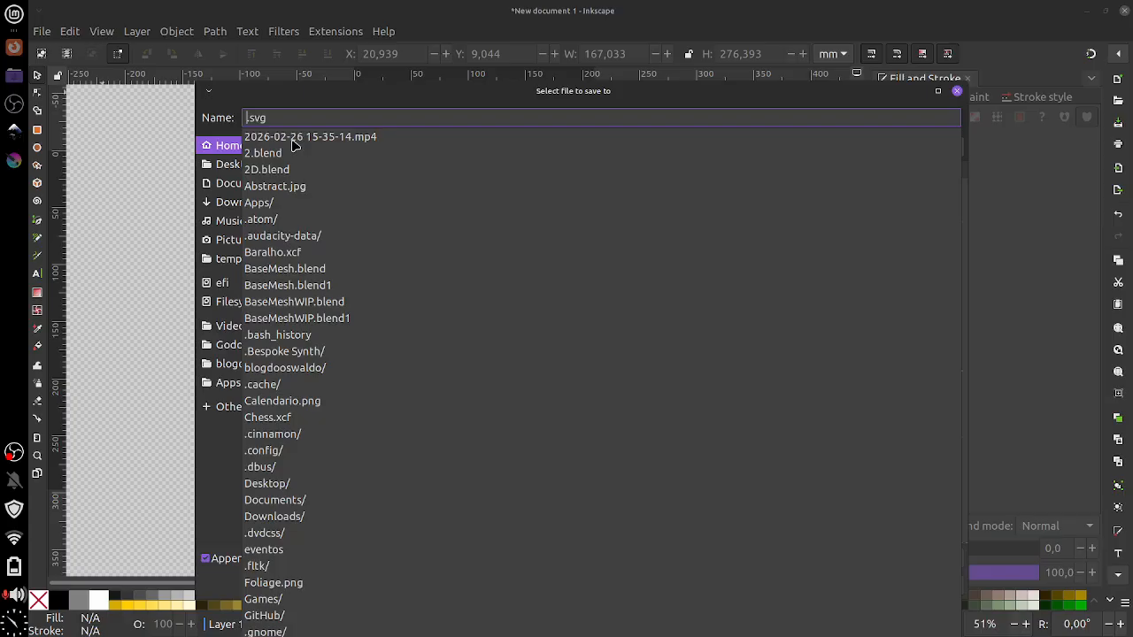
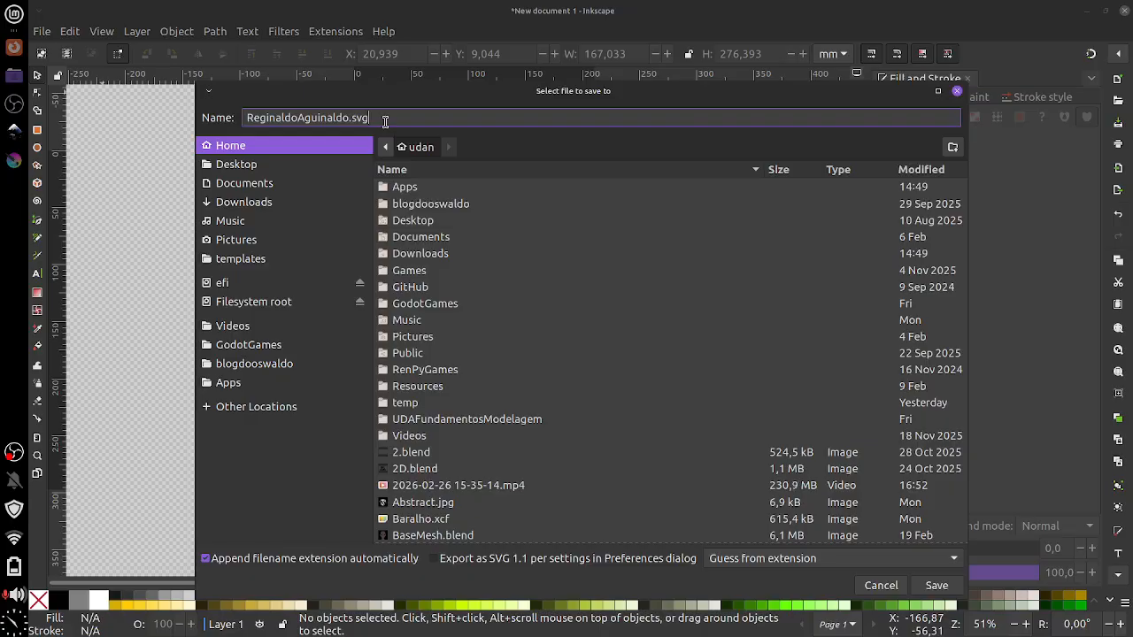
{"action": "left_click", "coordinate": [937, 586]}
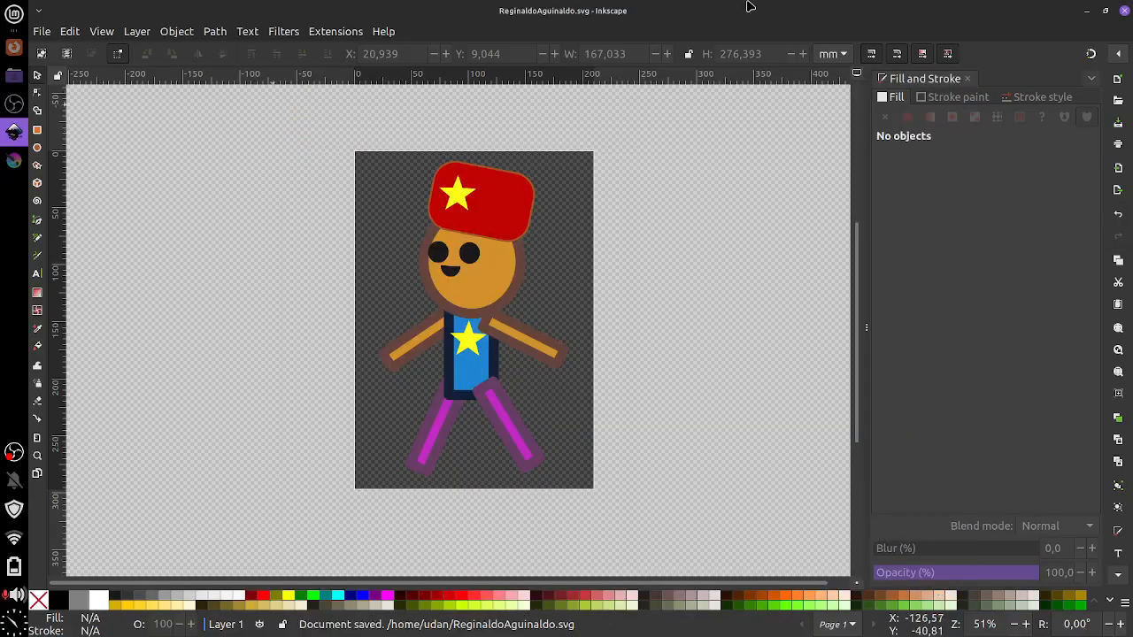
{"action": "left_click", "coordinate": [1085, 12]}
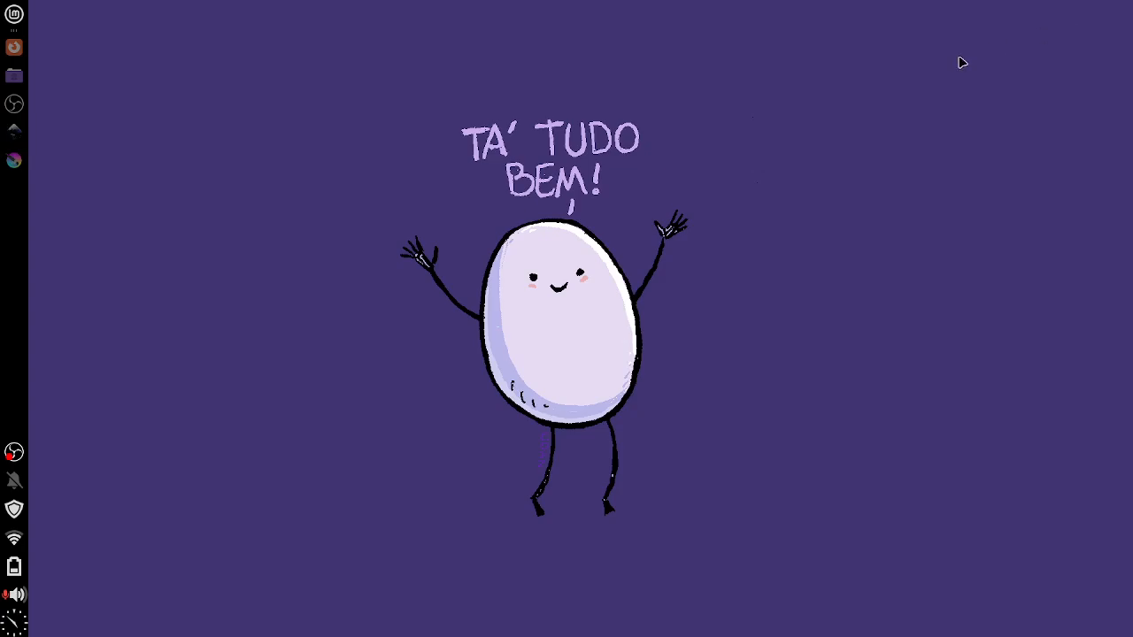
{"action": "left_click", "coordinate": [14, 76]}
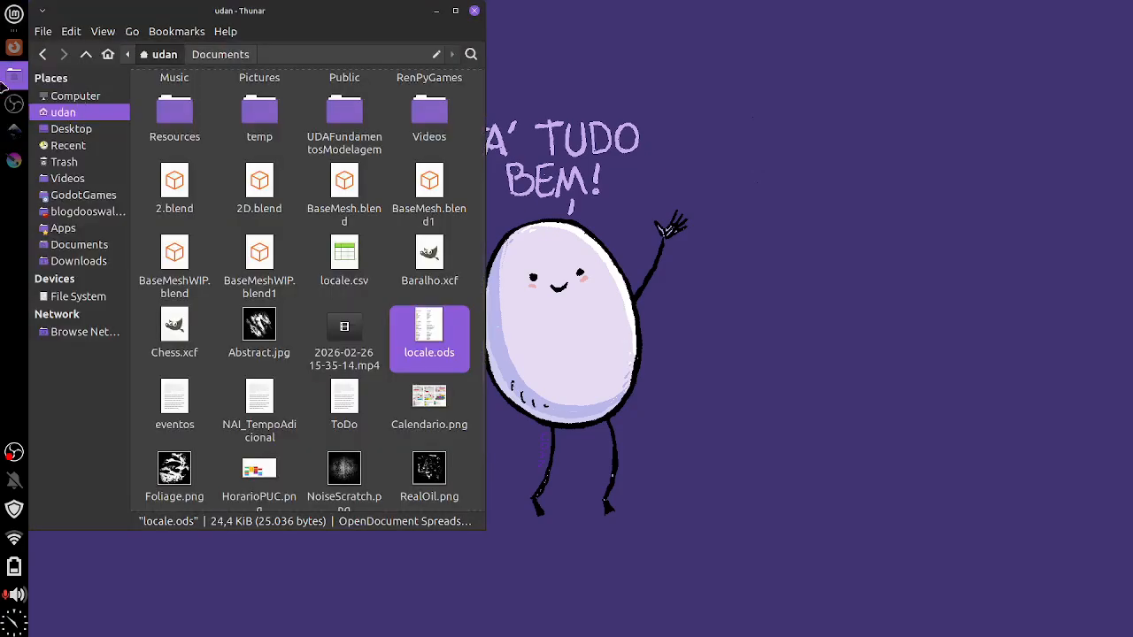
{"action": "left_click", "coordinate": [14, 132]}
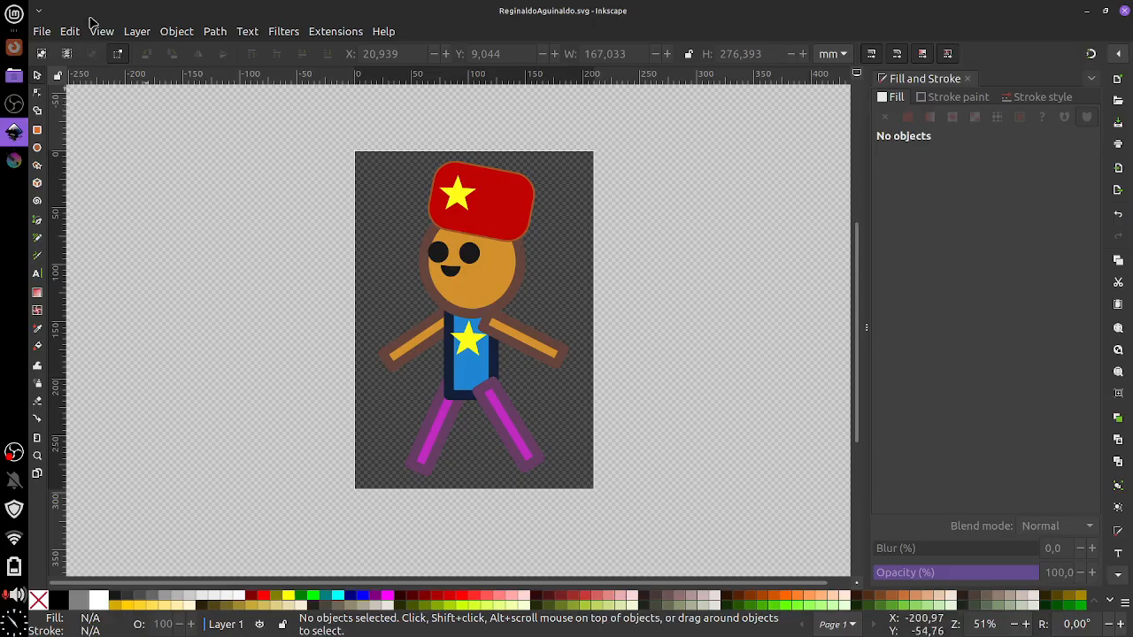
{"action": "left_click", "coordinate": [41, 31]}
{"action": "left_click", "coordinate": [99, 148]}
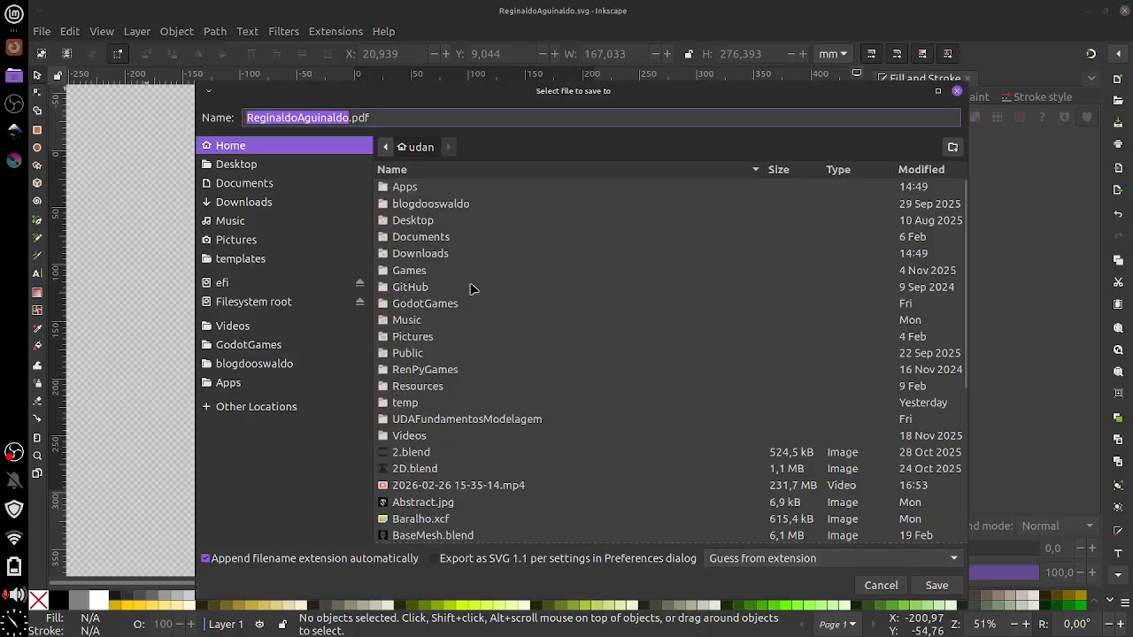
{"action": "left_click", "coordinate": [235, 164]}
{"action": "left_click", "coordinate": [397, 122]}
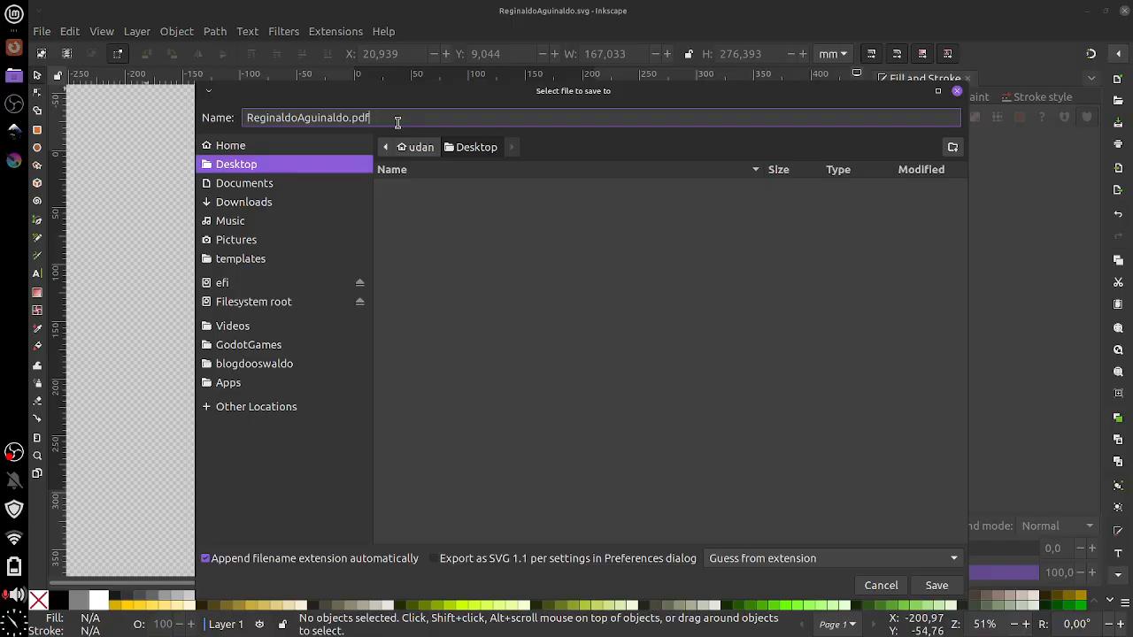
{"action": "key", "text": "BackSpace"}
{"action": "key", "text": "BackSpace"}
{"action": "key", "text": "BackSpace"}
{"action": "left_click", "coordinate": [789, 566]}
{"action": "left_click", "coordinate": [791, 582]}
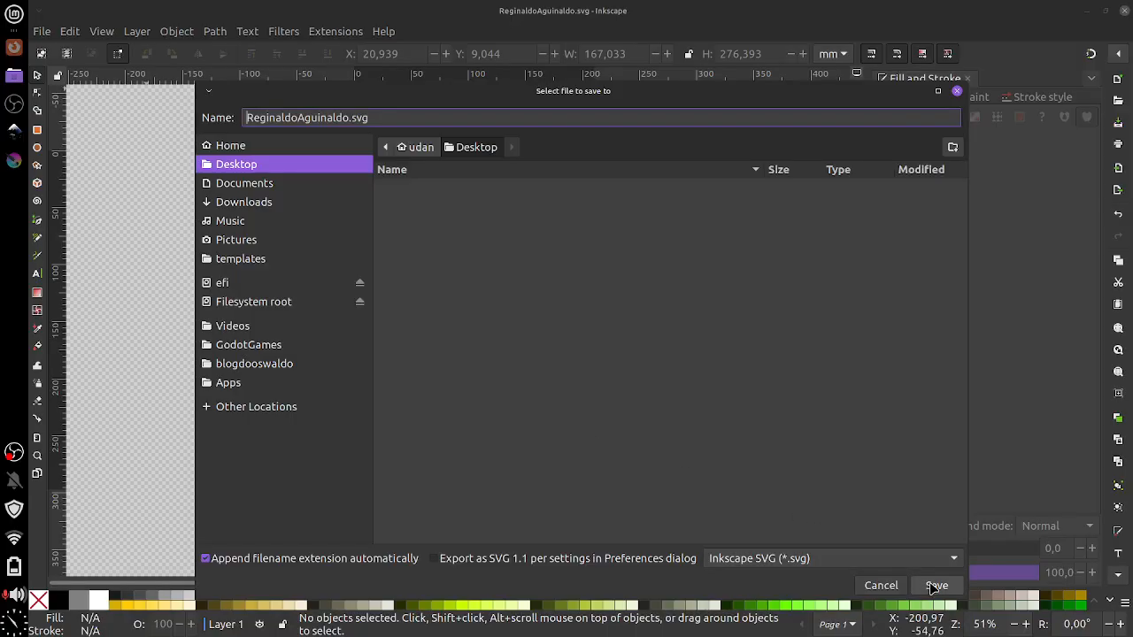
{"action": "left_click", "coordinate": [934, 586]}
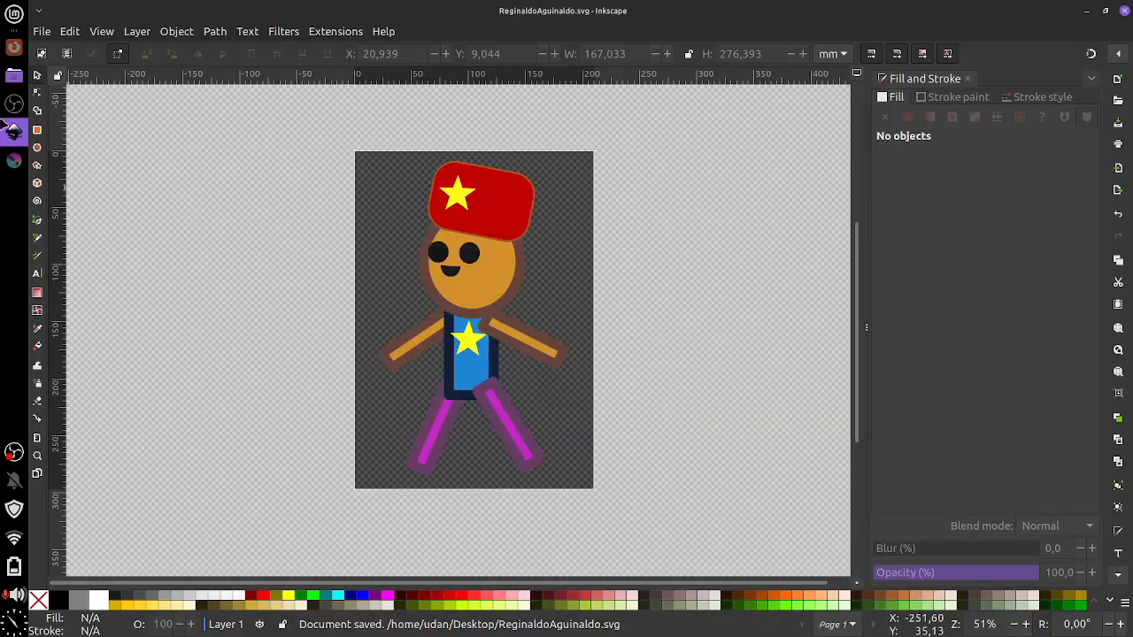
{"action": "left_click", "coordinate": [1092, 11]}
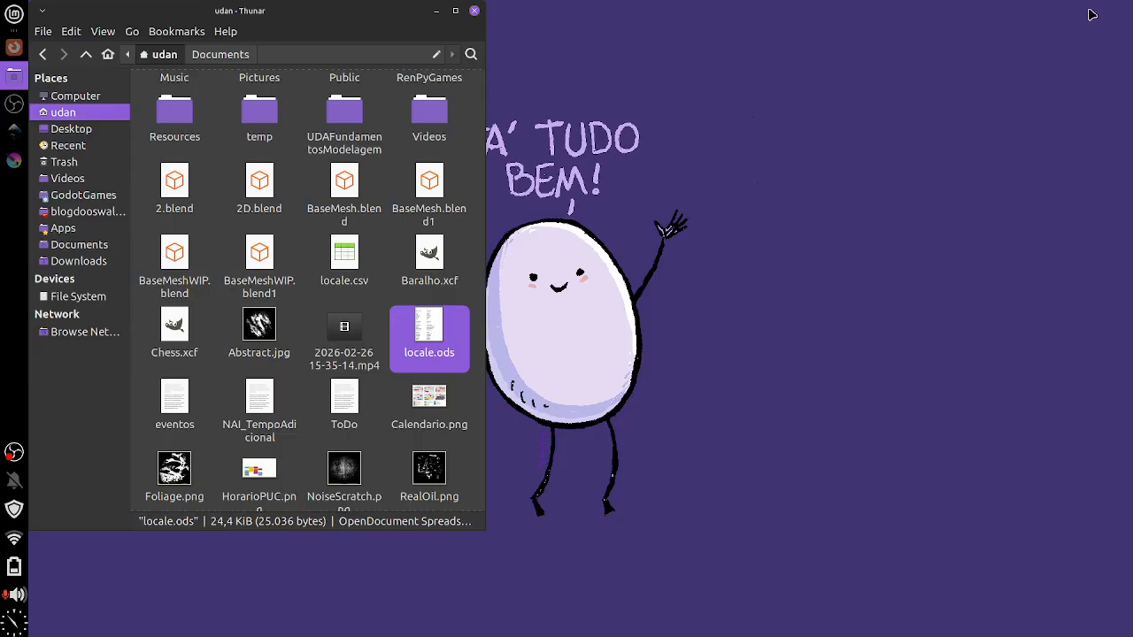